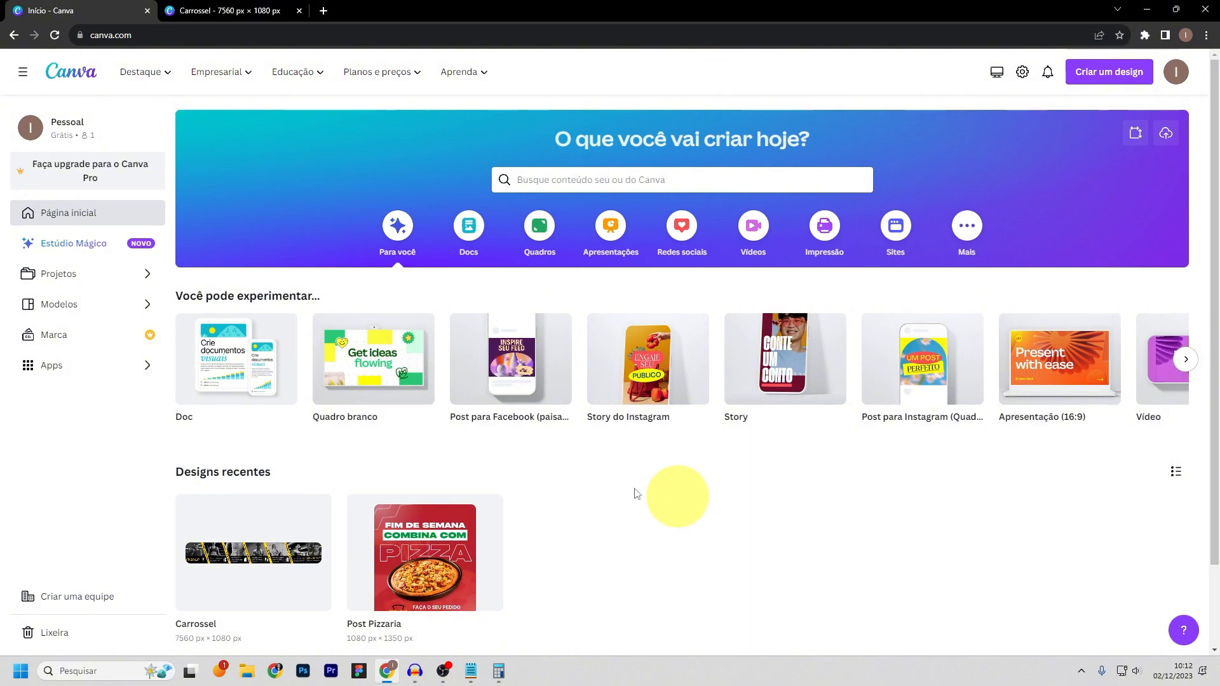
- Search the Canva templates for "personal trainer" and browse the results for design references
click(570, 184)
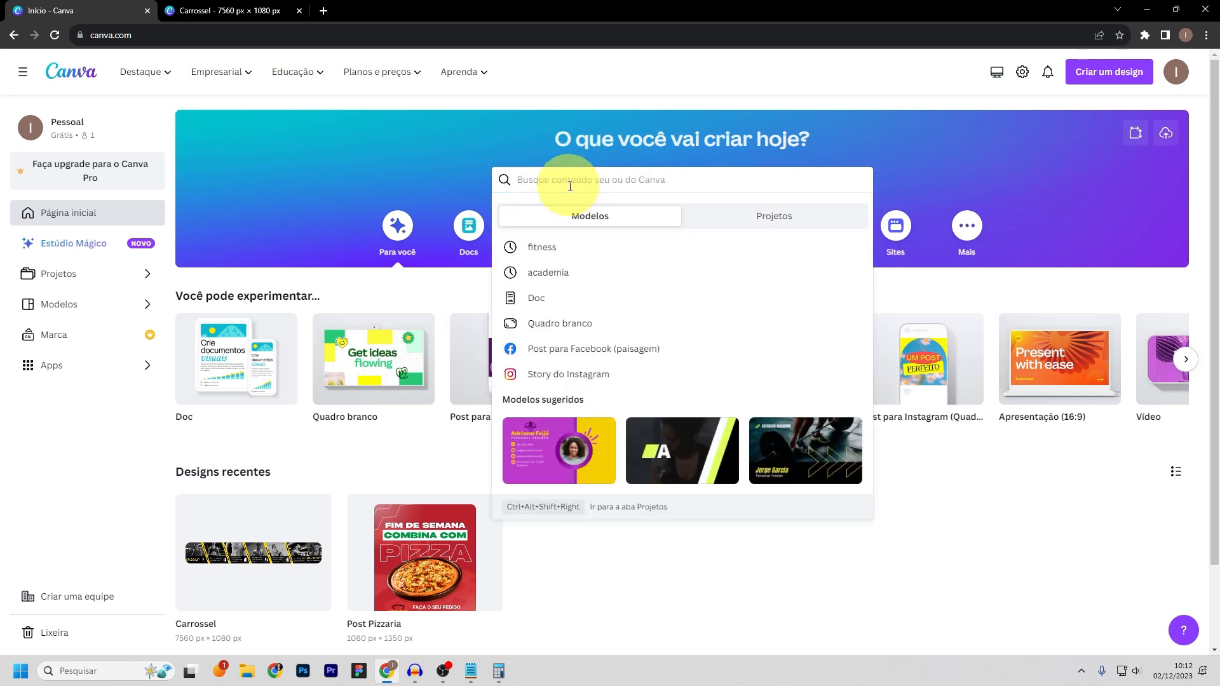
text(per)
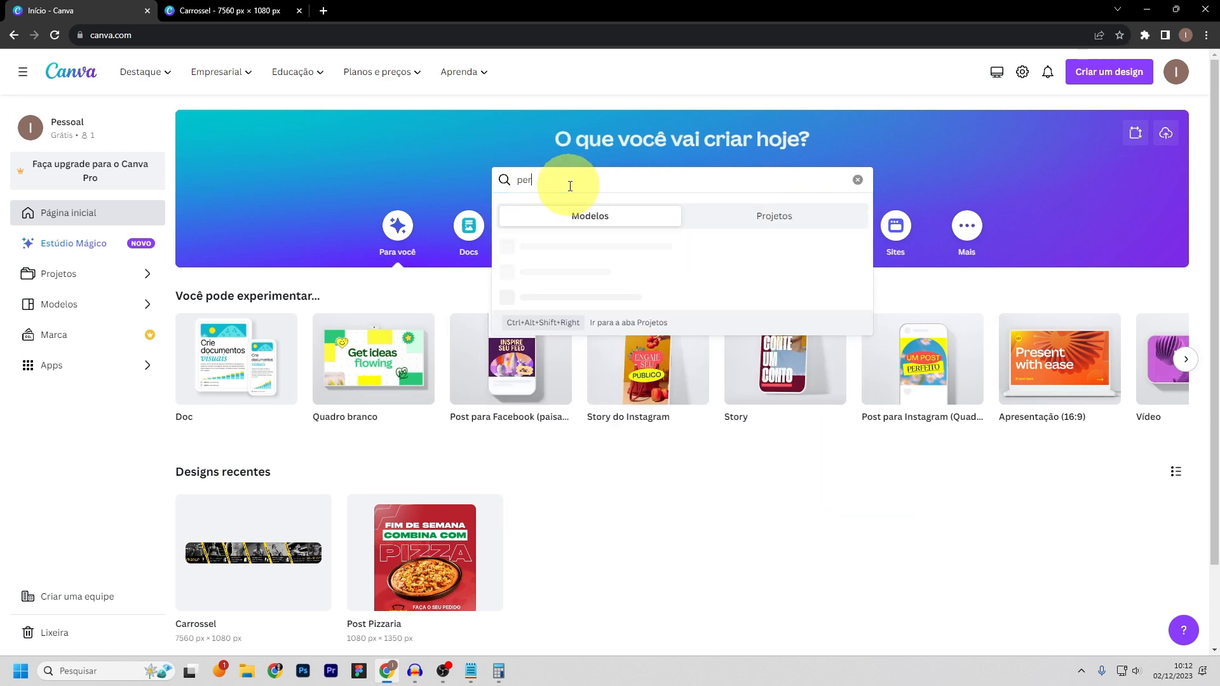
text(sonal train)
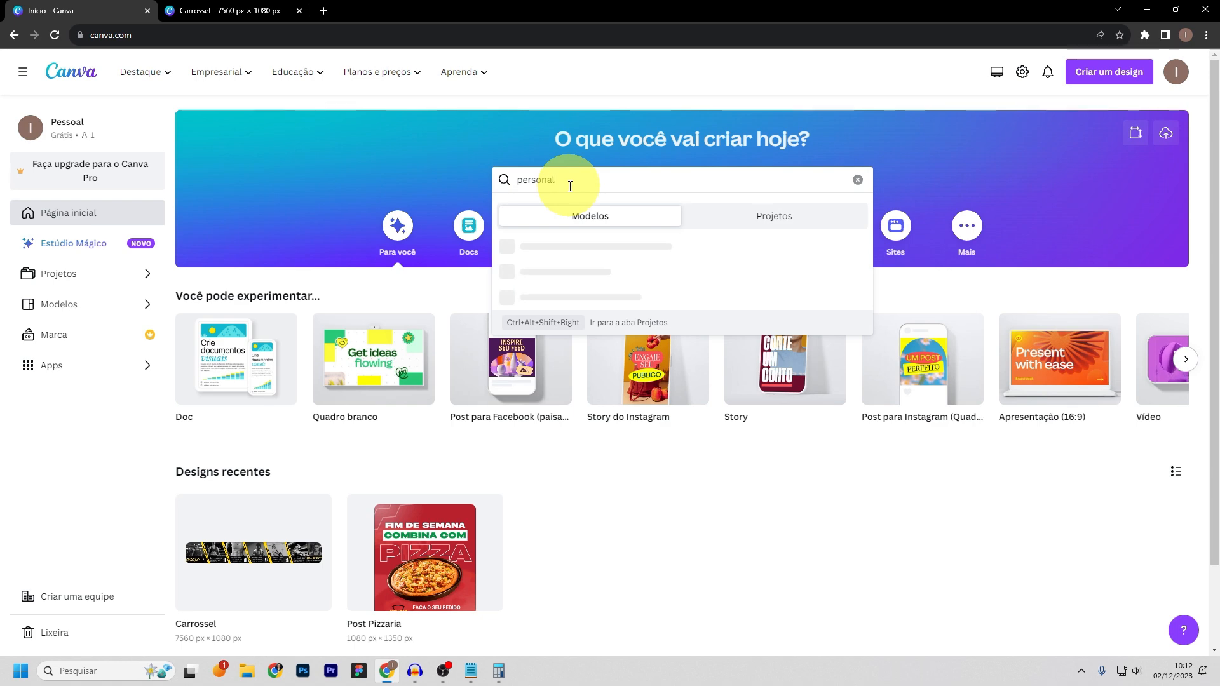
text(er)
key(Return)
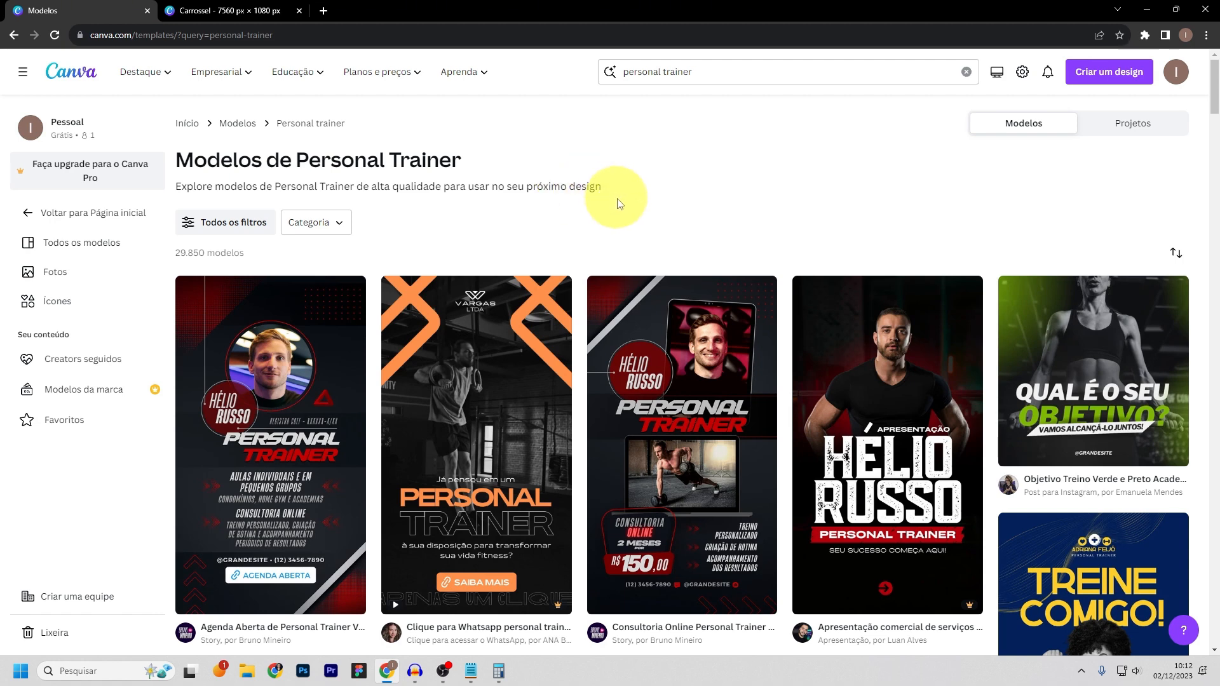
scroll(508, 302, down, 2)
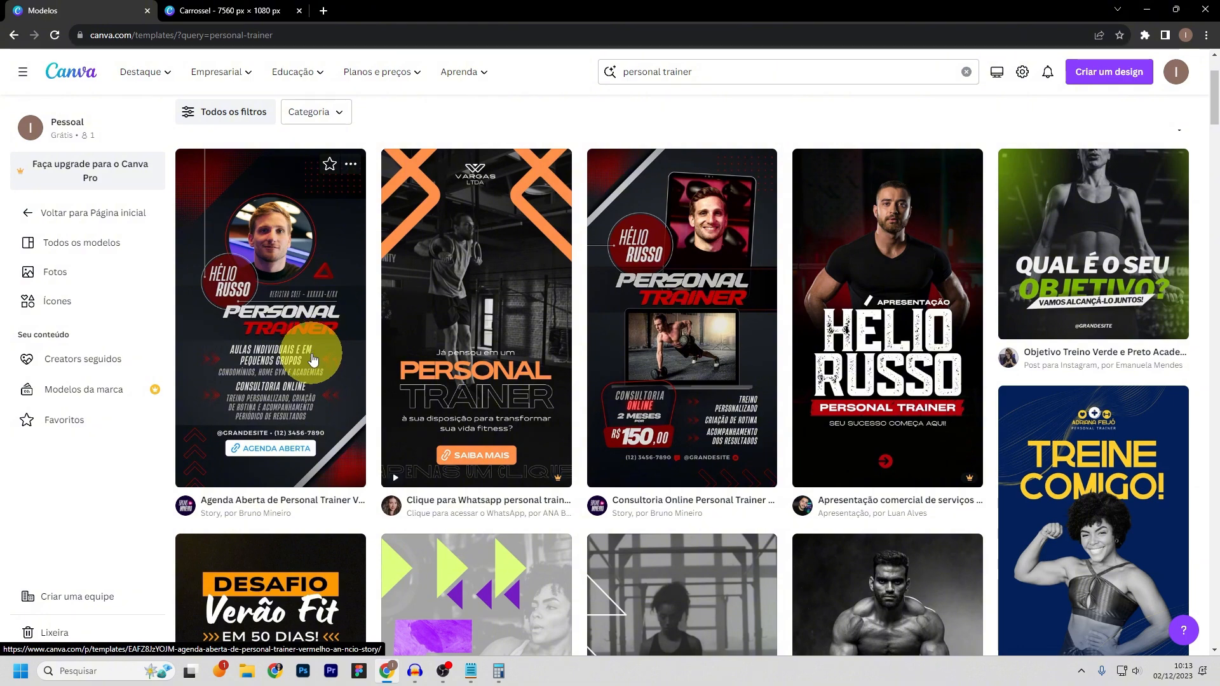
scroll(313, 359, down, 8)
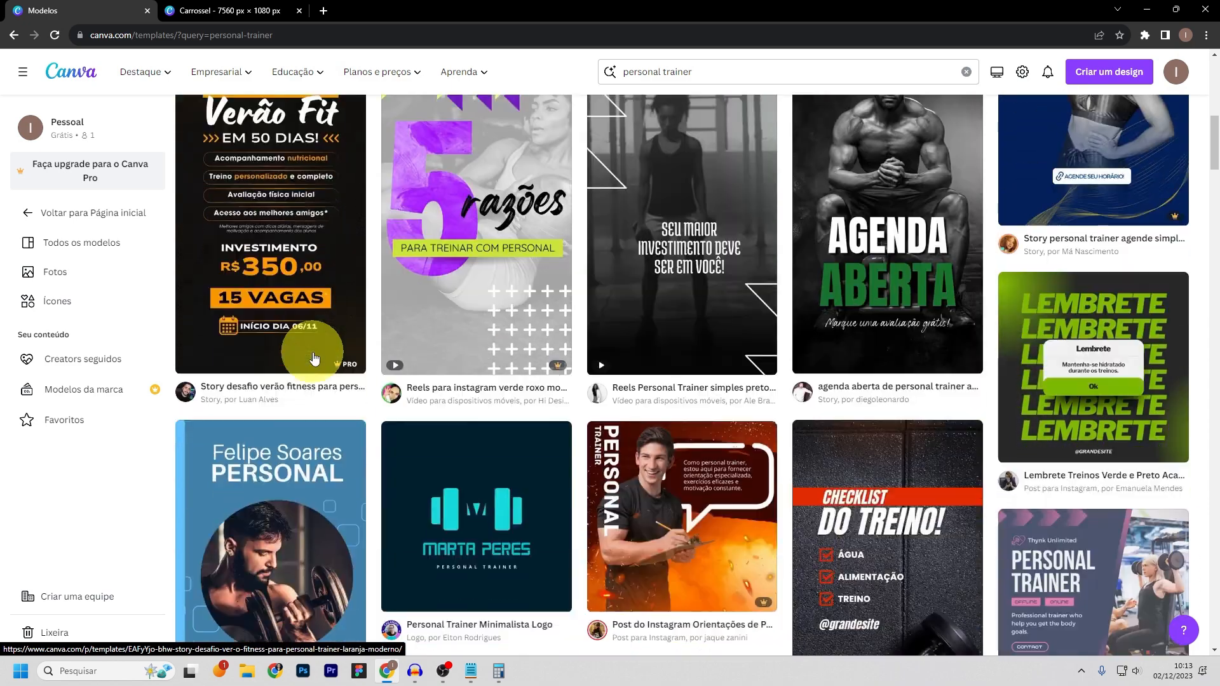
scroll(313, 359, down, 5)
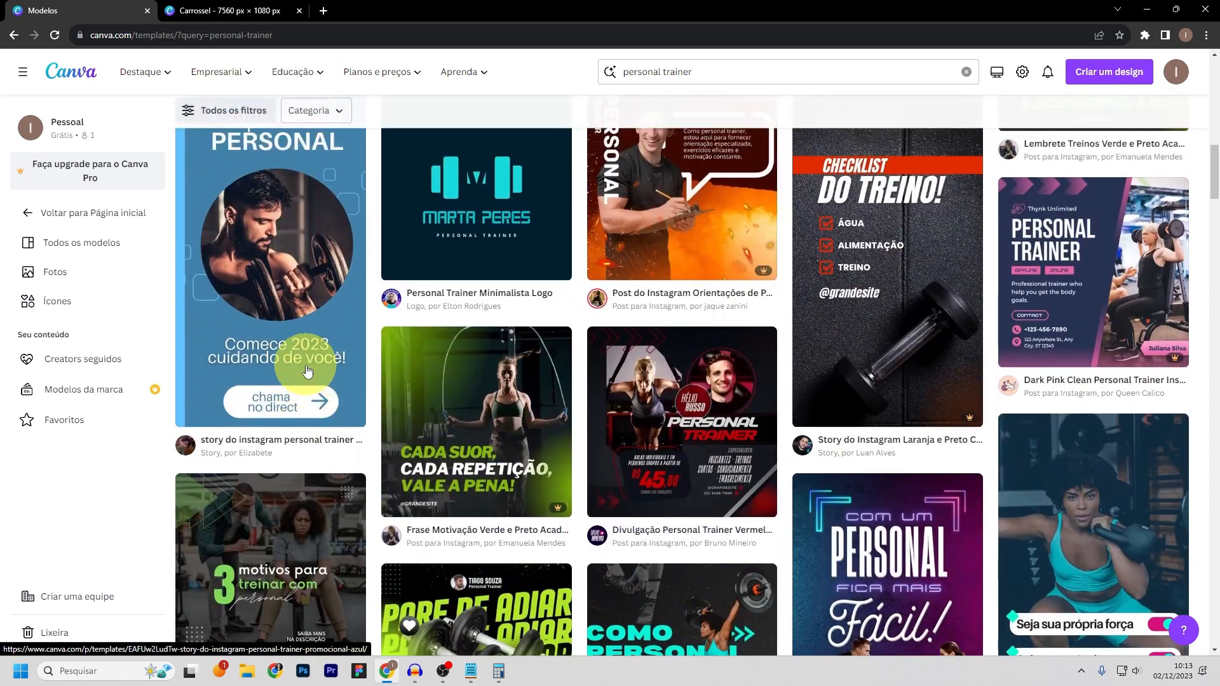
scroll(307, 371, down, 3)
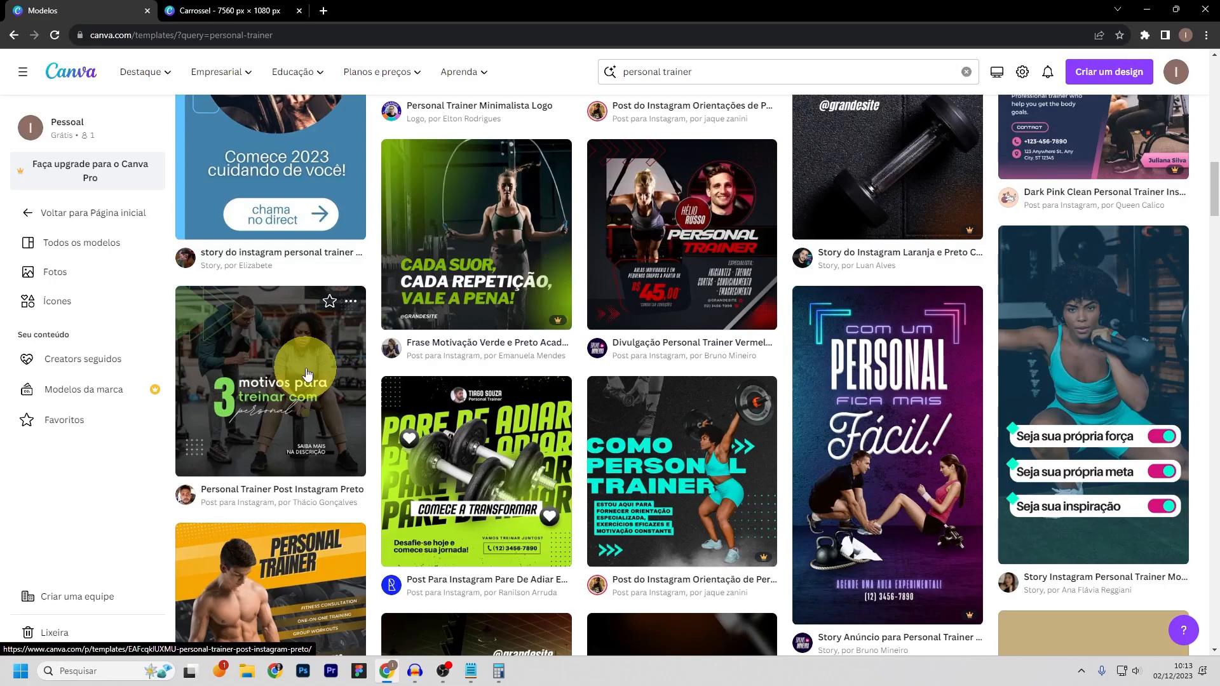
scroll(307, 374, up, 16)
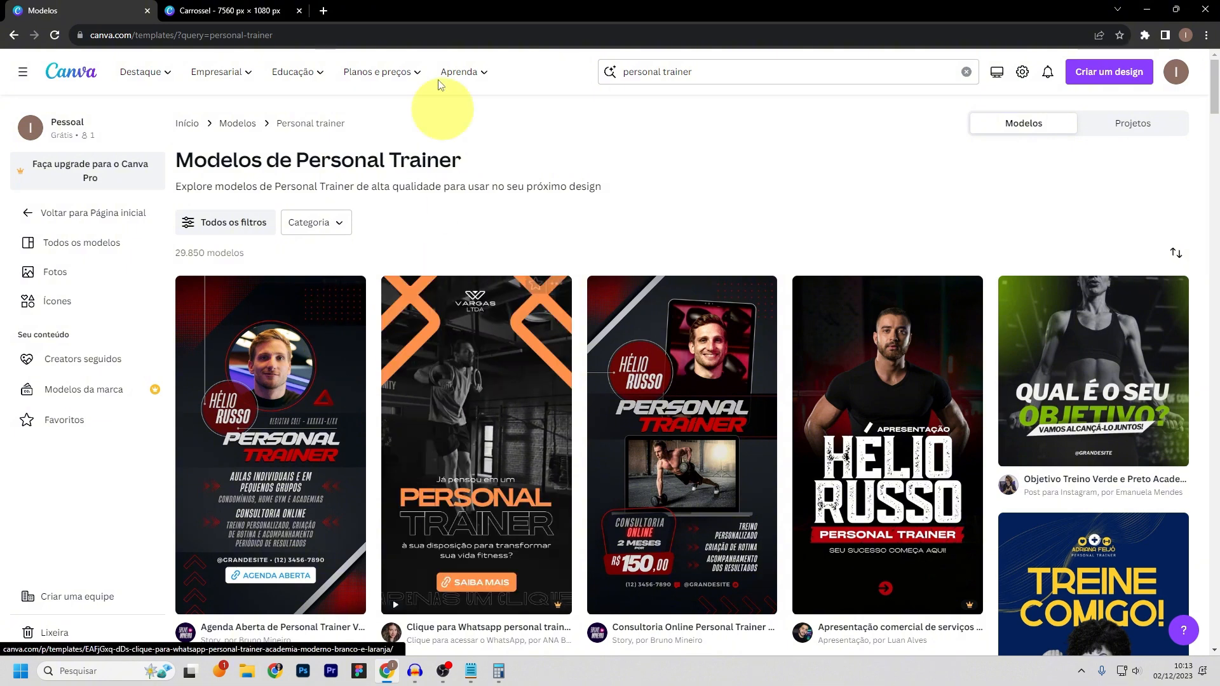
- Search the web for "behance" in a new browser tab and open the Behance site
click(323, 9)
text(behance)
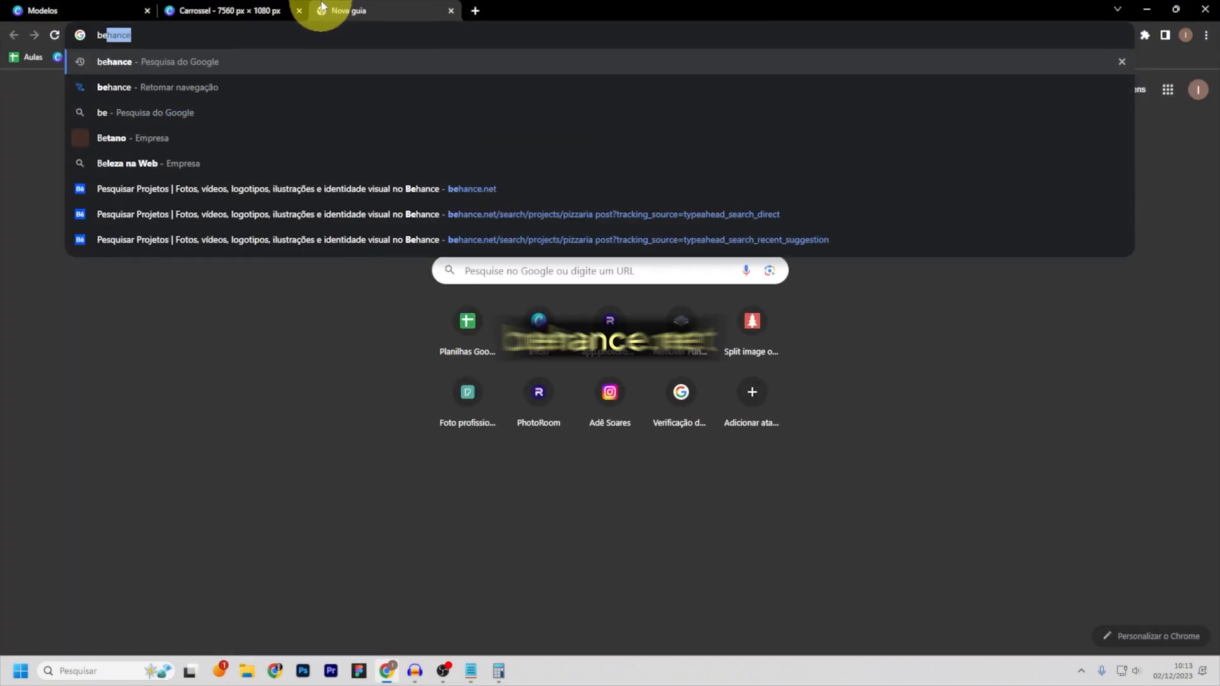
key(Return)
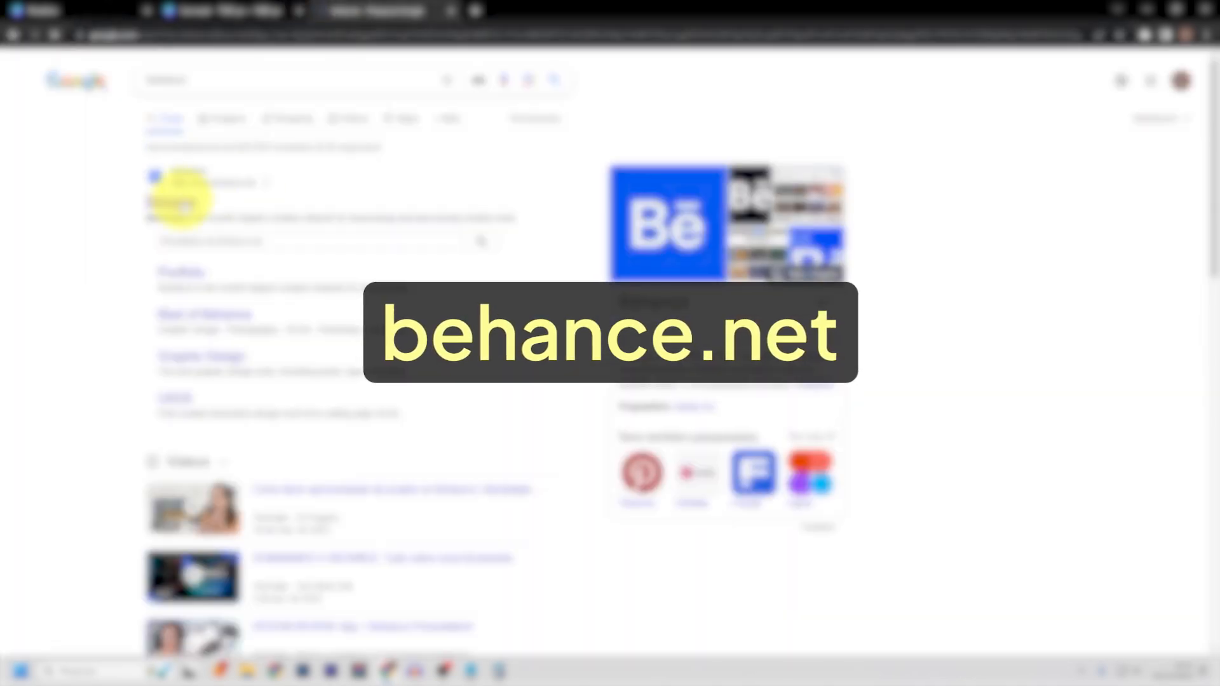
click(184, 177)
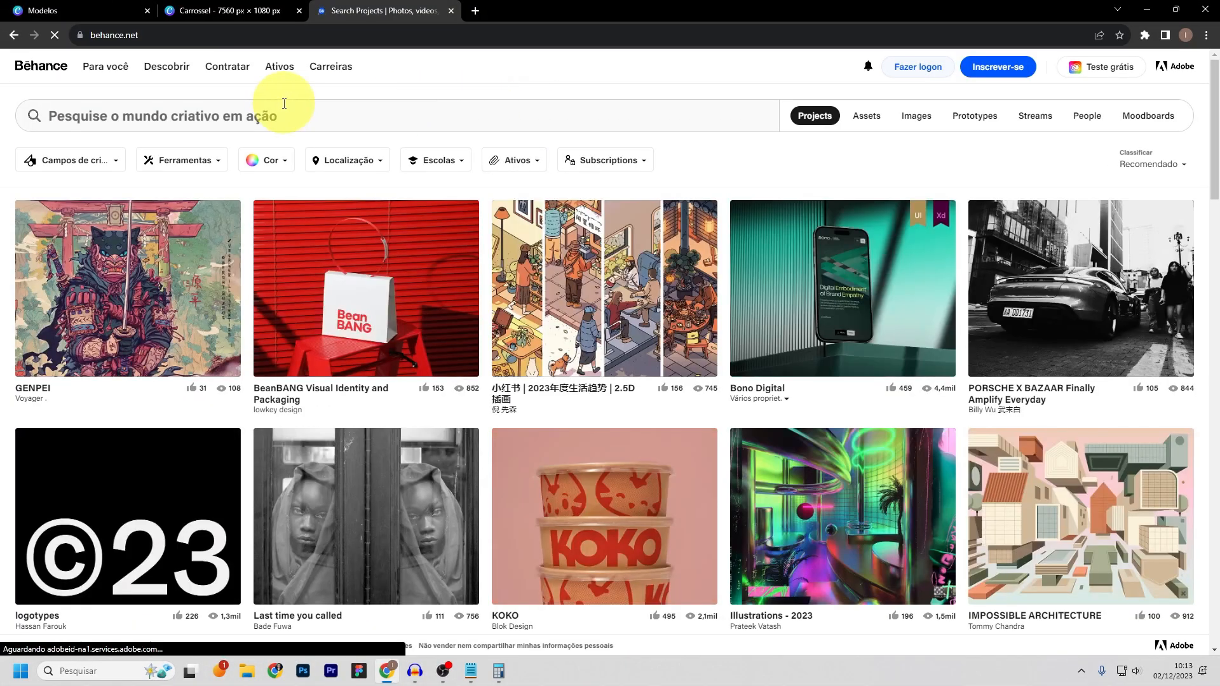
- Search Behance for "personal trainer post", dismiss the Google sign-in prompt and browse the projects for references
click(308, 110)
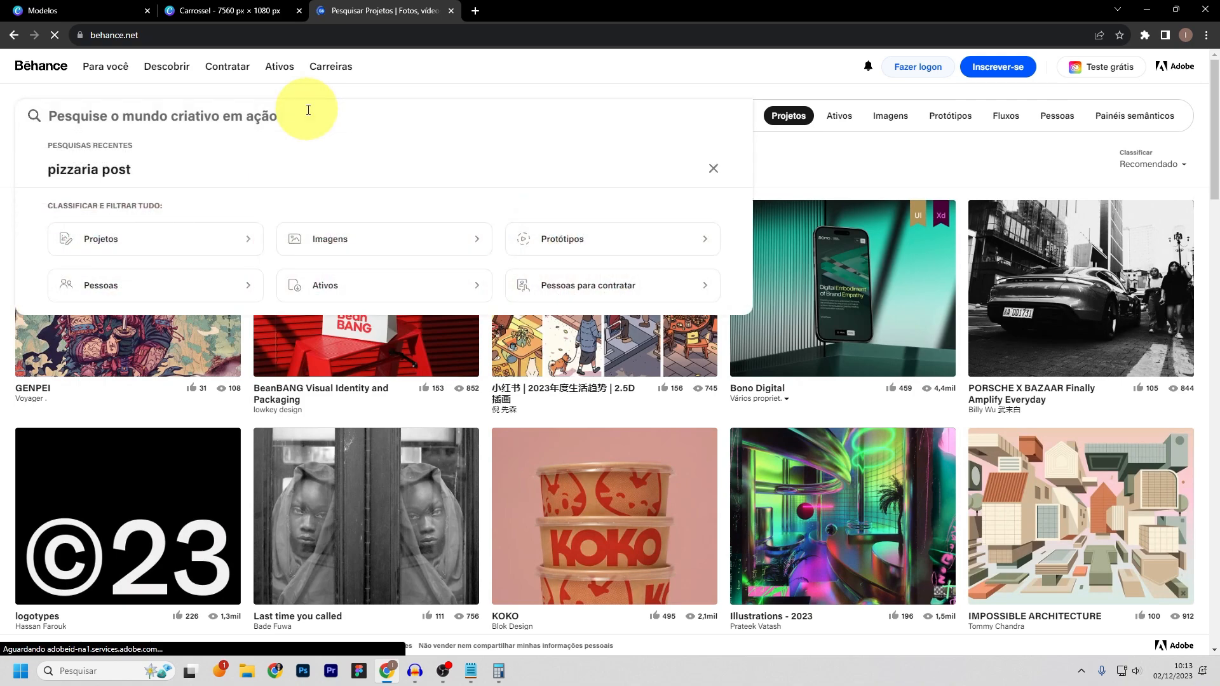
click(308, 109)
text(pers)
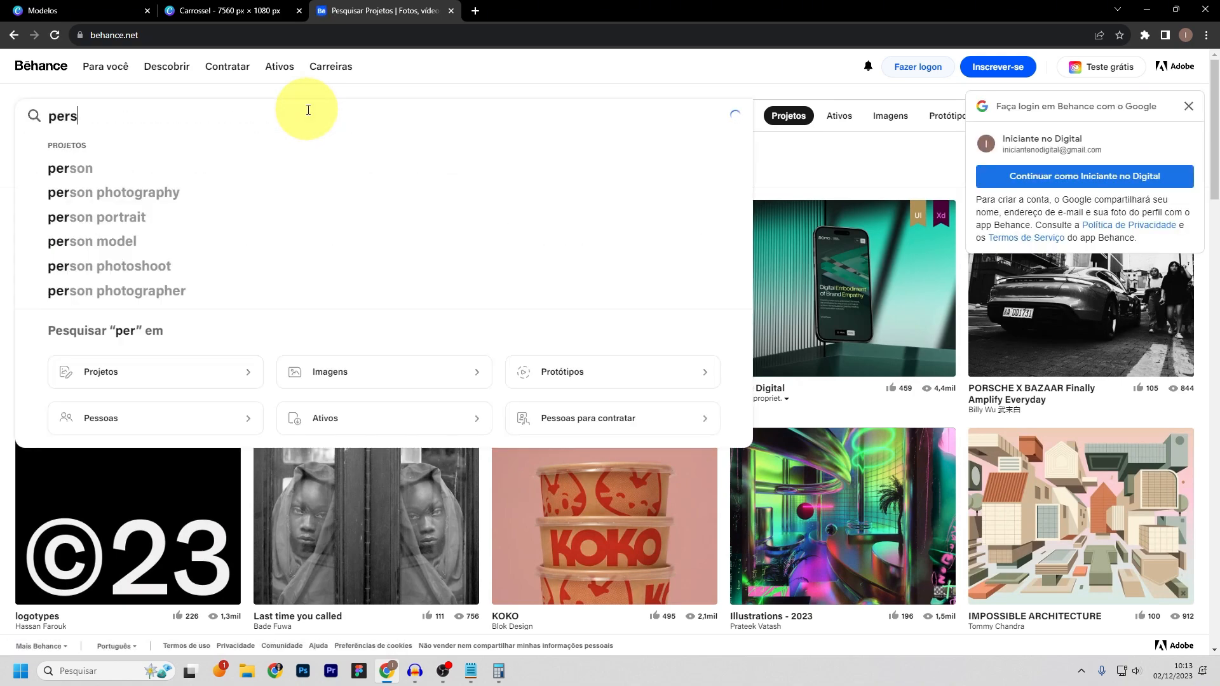
text(onal trainer post)
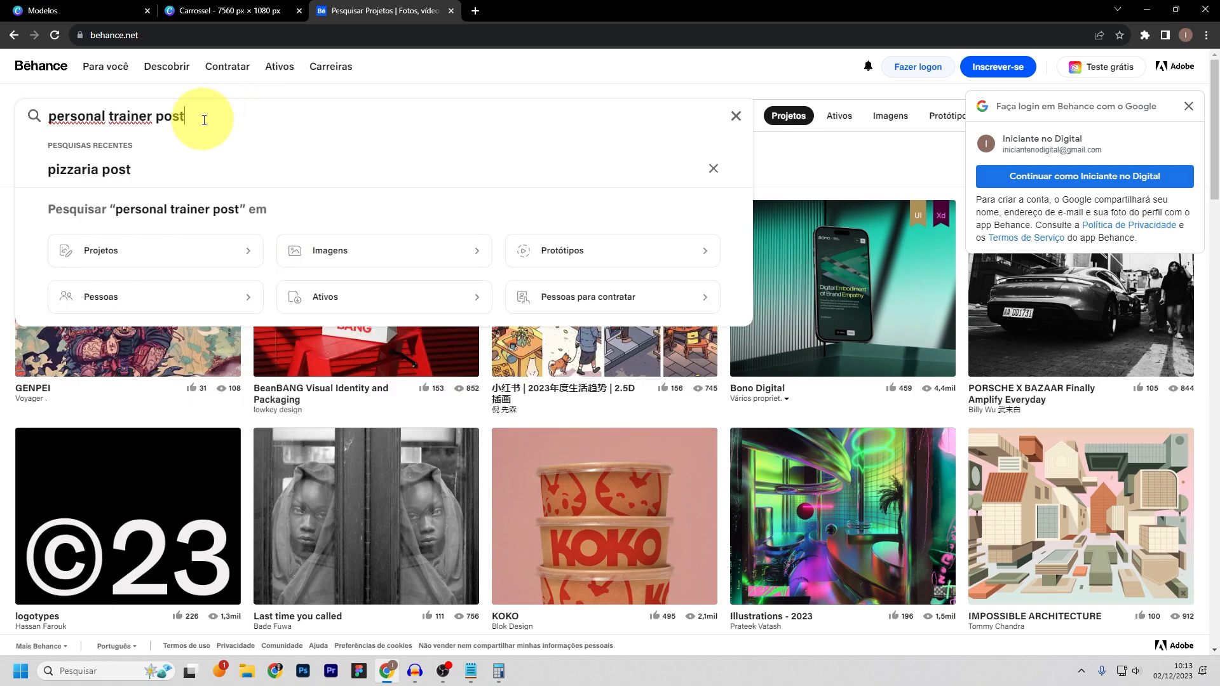
key(Return)
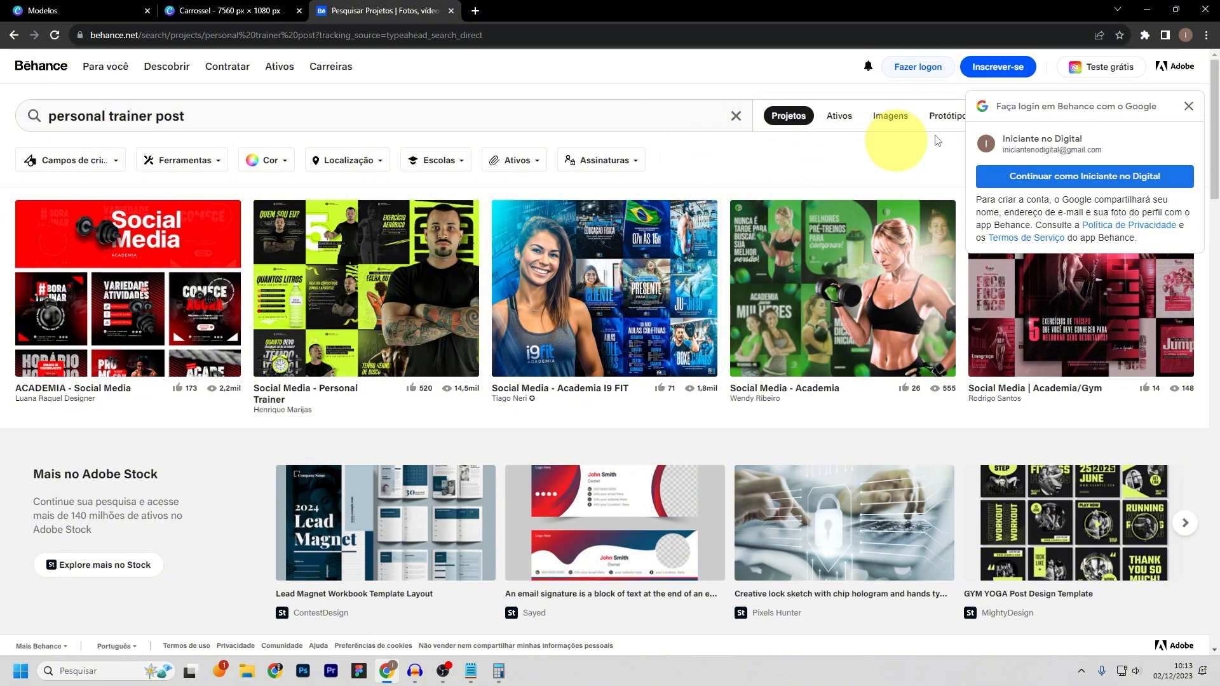
click(1188, 106)
scroll(495, 330, down, 4)
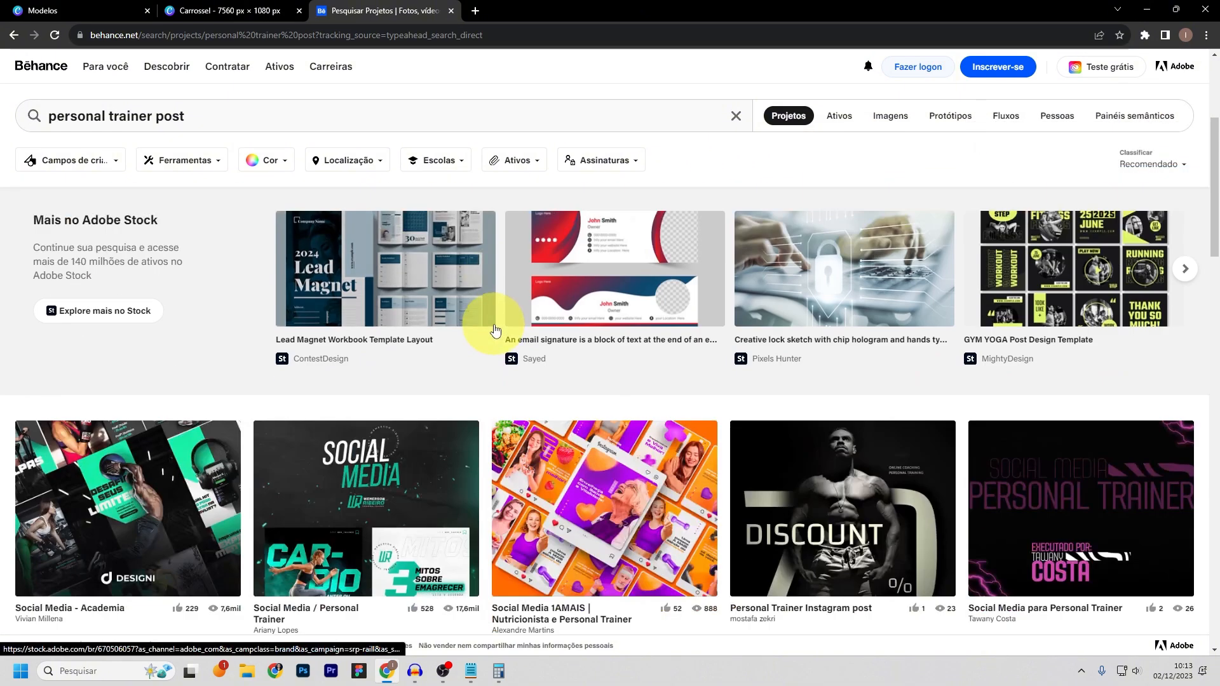
scroll(492, 311, down, 3)
scroll(490, 307, down, 4)
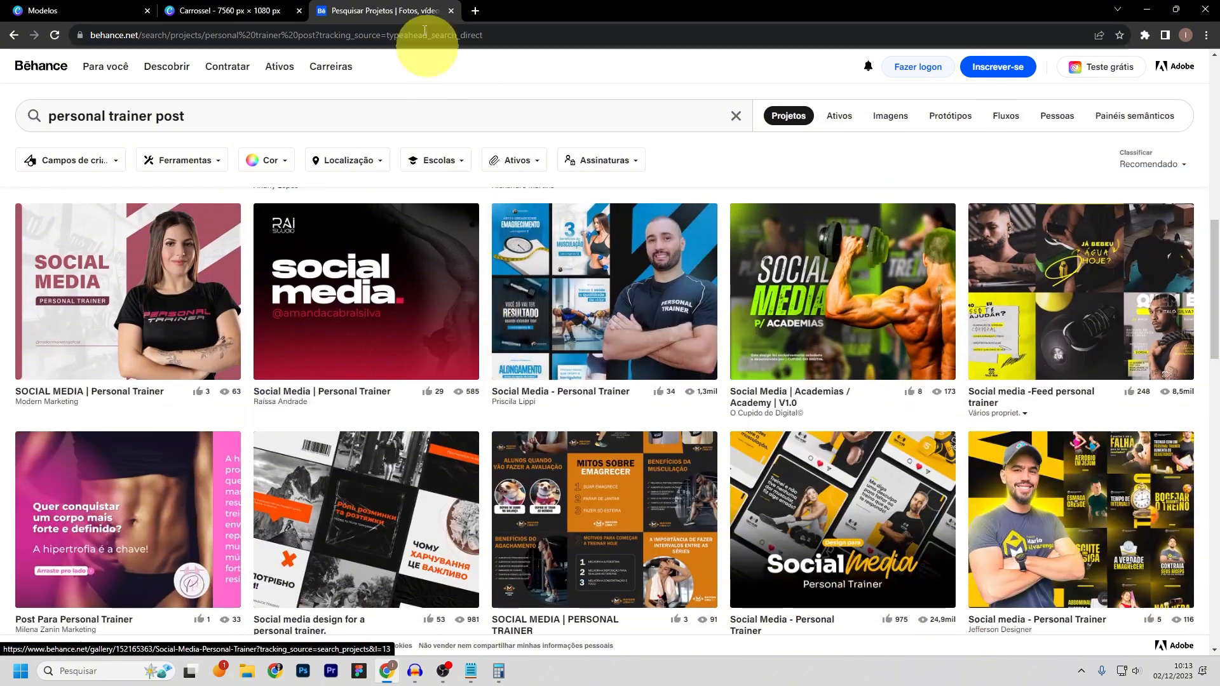
- Close the Behance page, return to the Canva home page and start a new design with a custom size
click(6, 4)
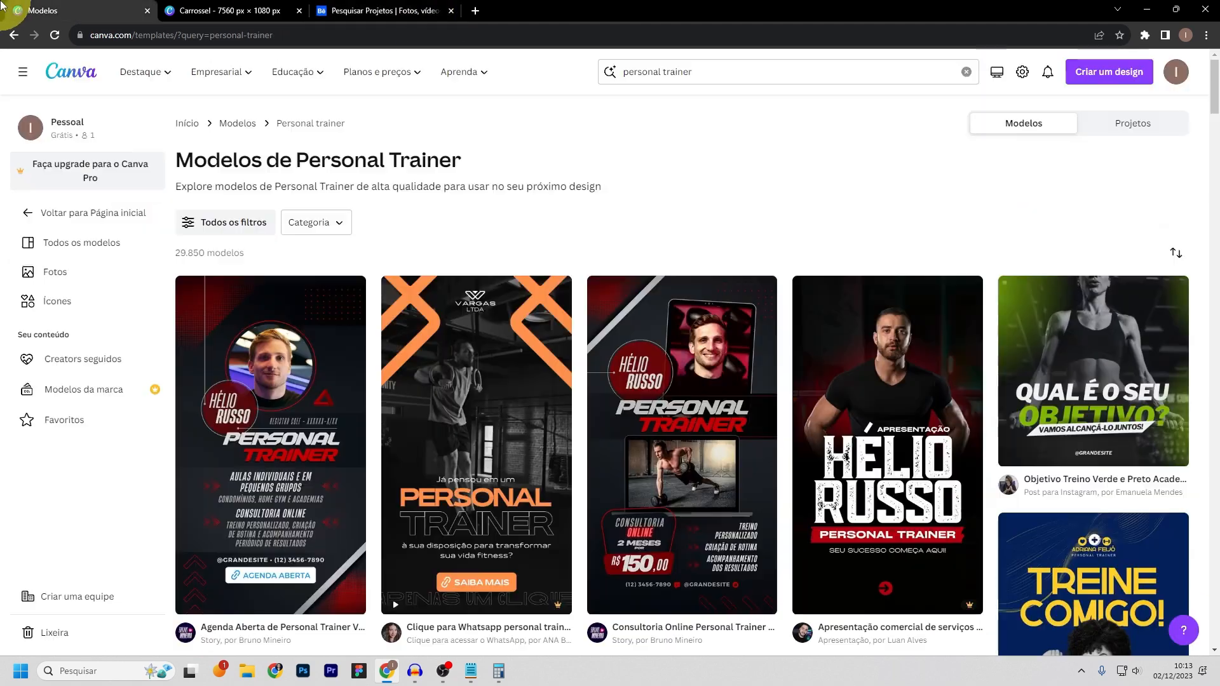
click(455, 11)
click(68, 72)
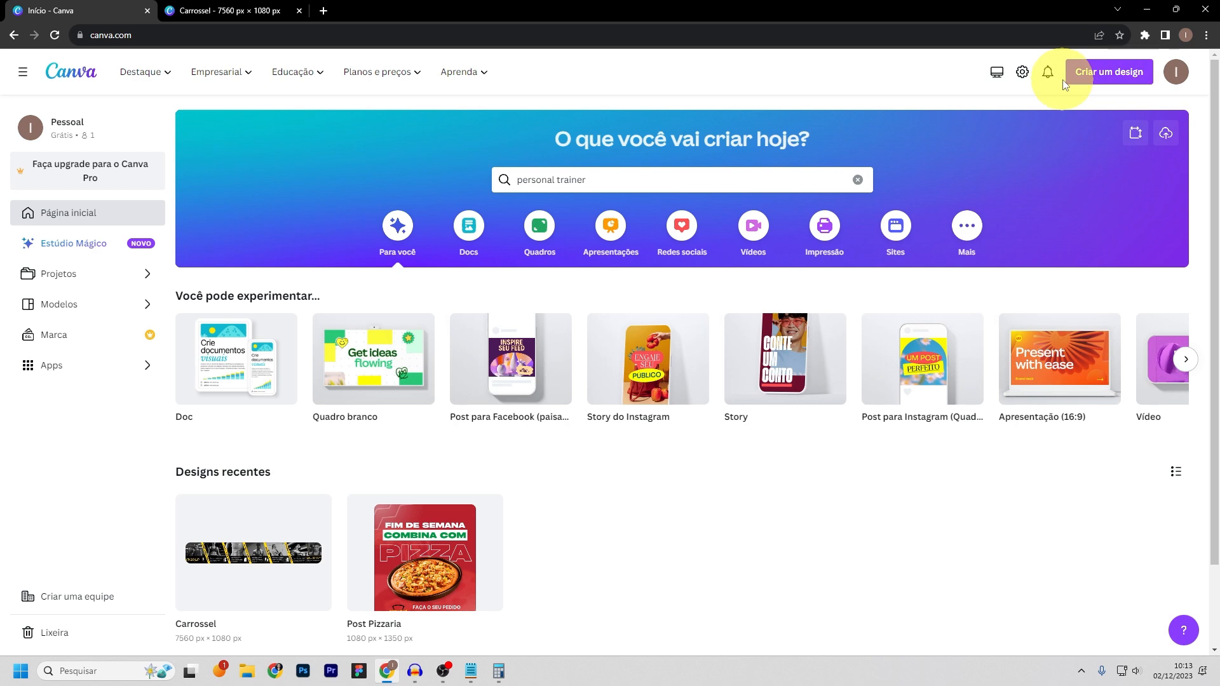
click(1106, 73)
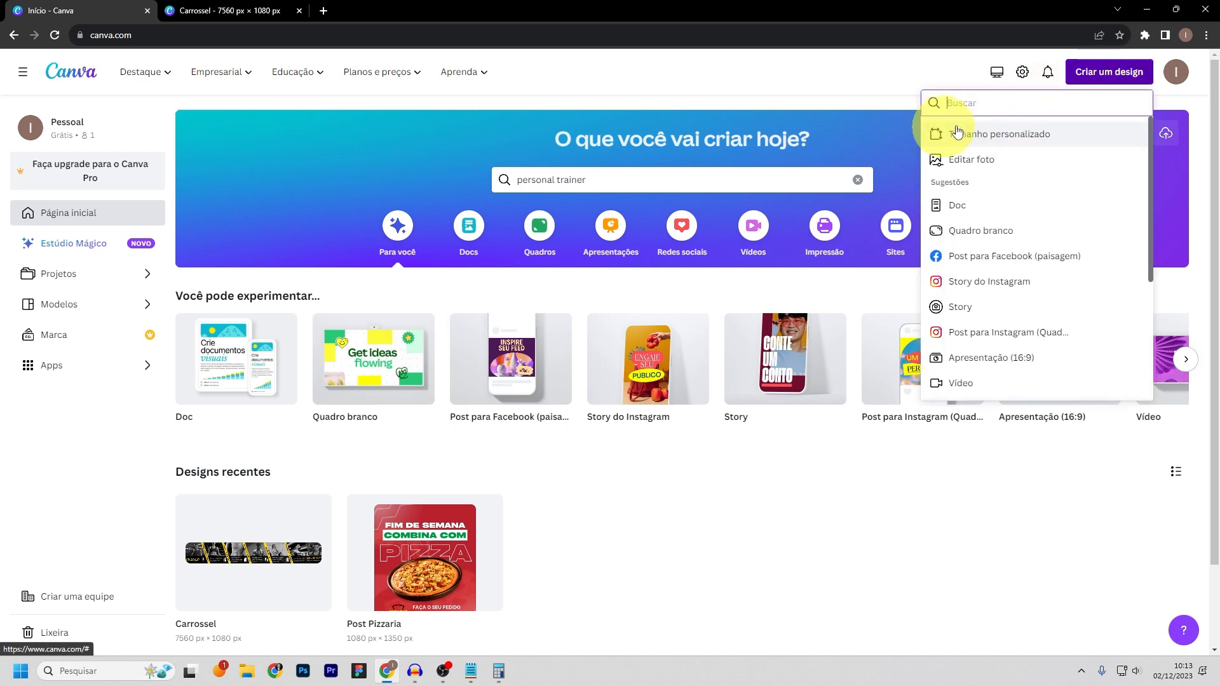
click(977, 135)
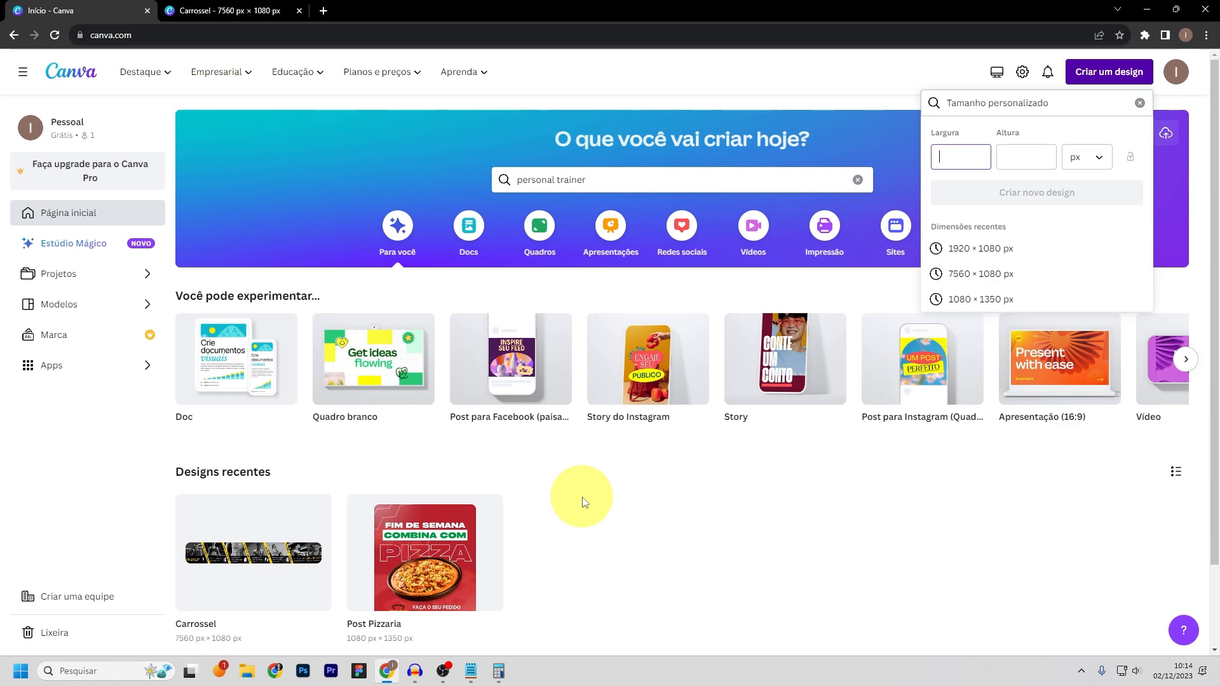
- Switch to Notepad, review the prepared texts for carousel images 1 to 7, and minimize it
click(471, 670)
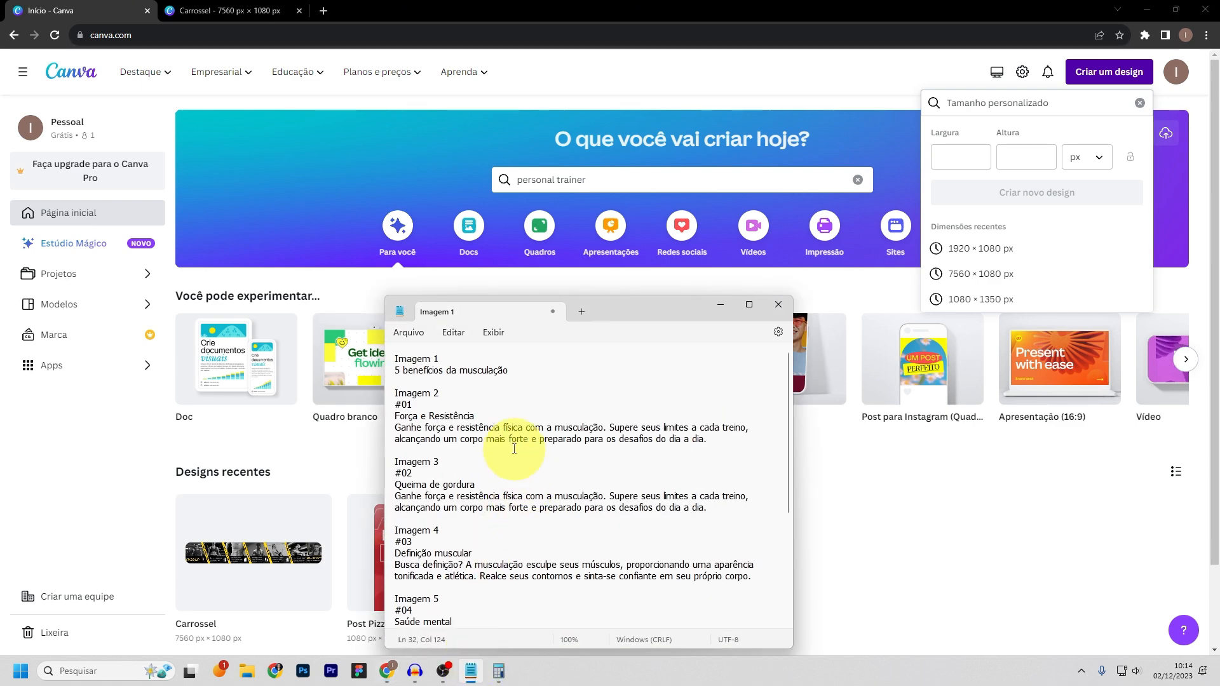
scroll(500, 423, down, 5)
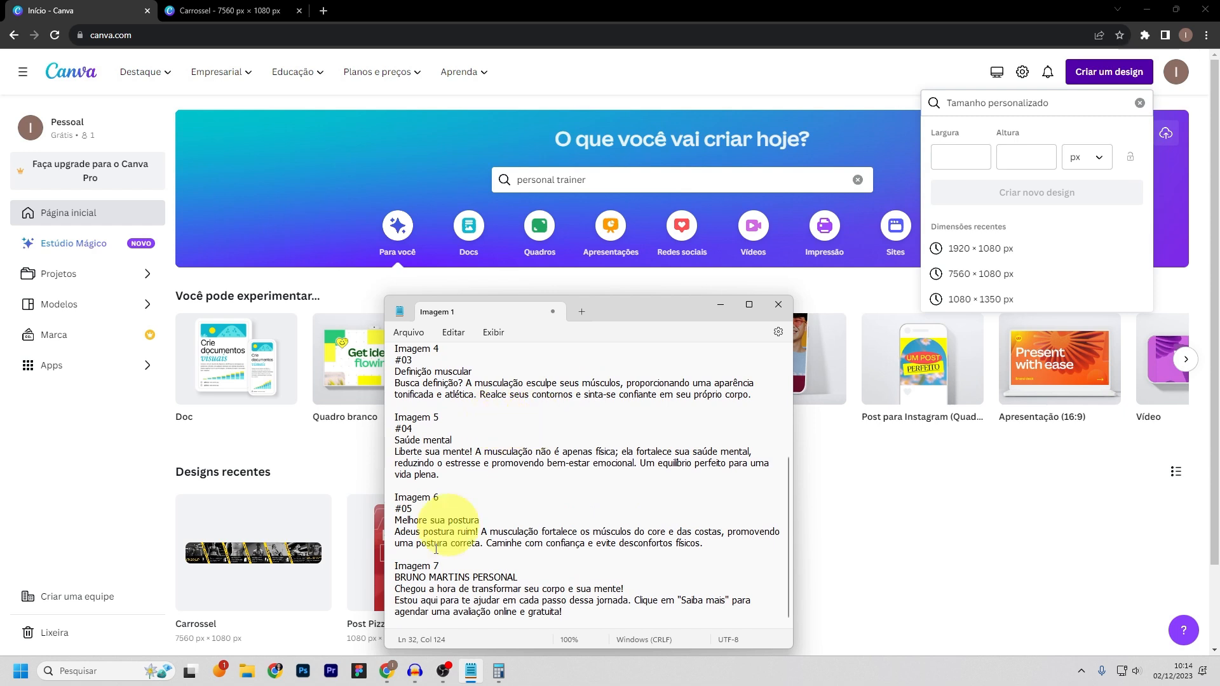
scroll(540, 483, up, 5)
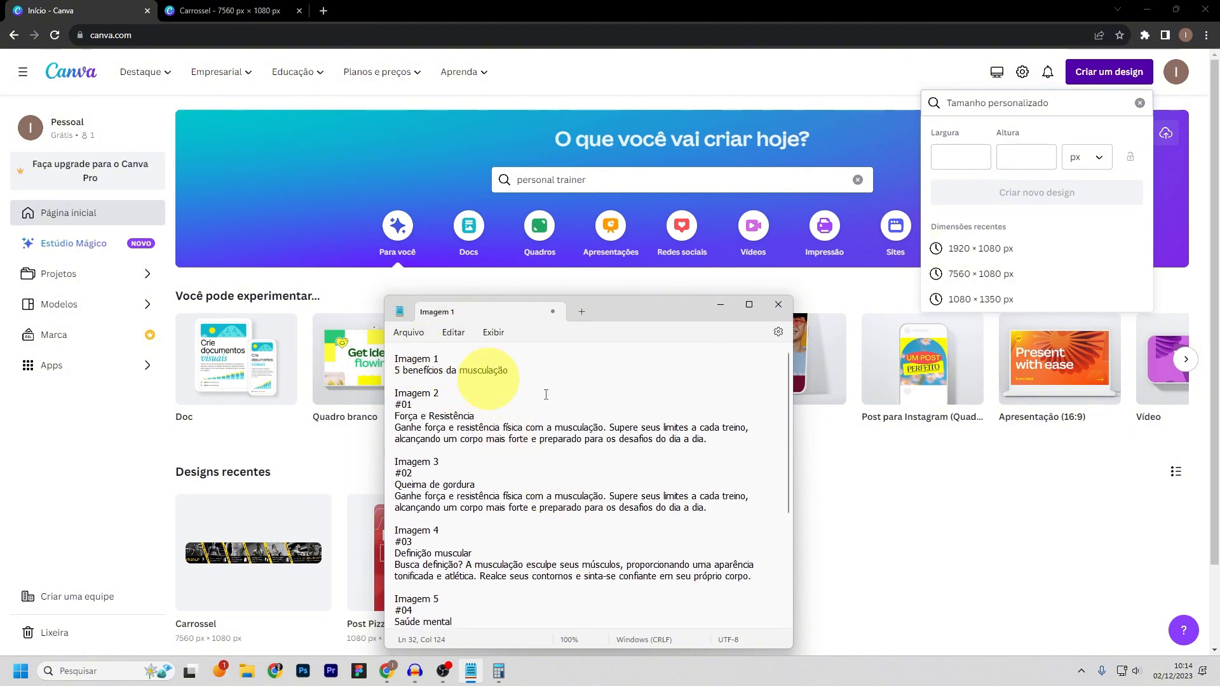
scroll(489, 483, down, 5)
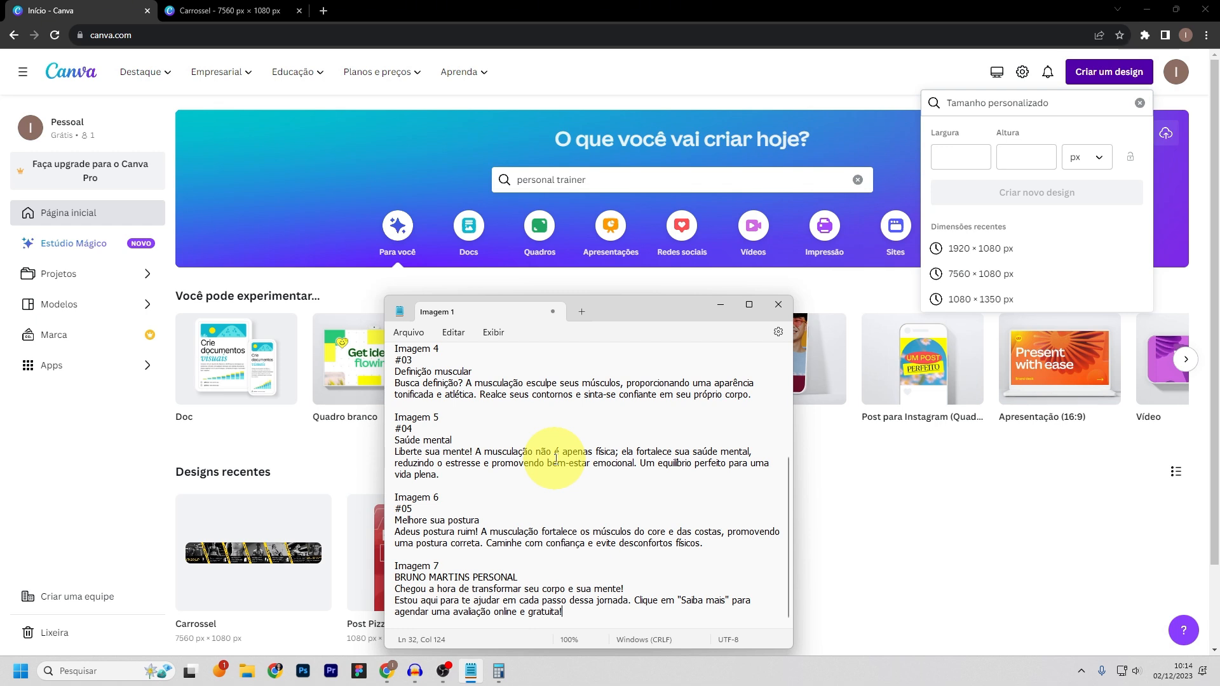
scroll(556, 457, up, 5)
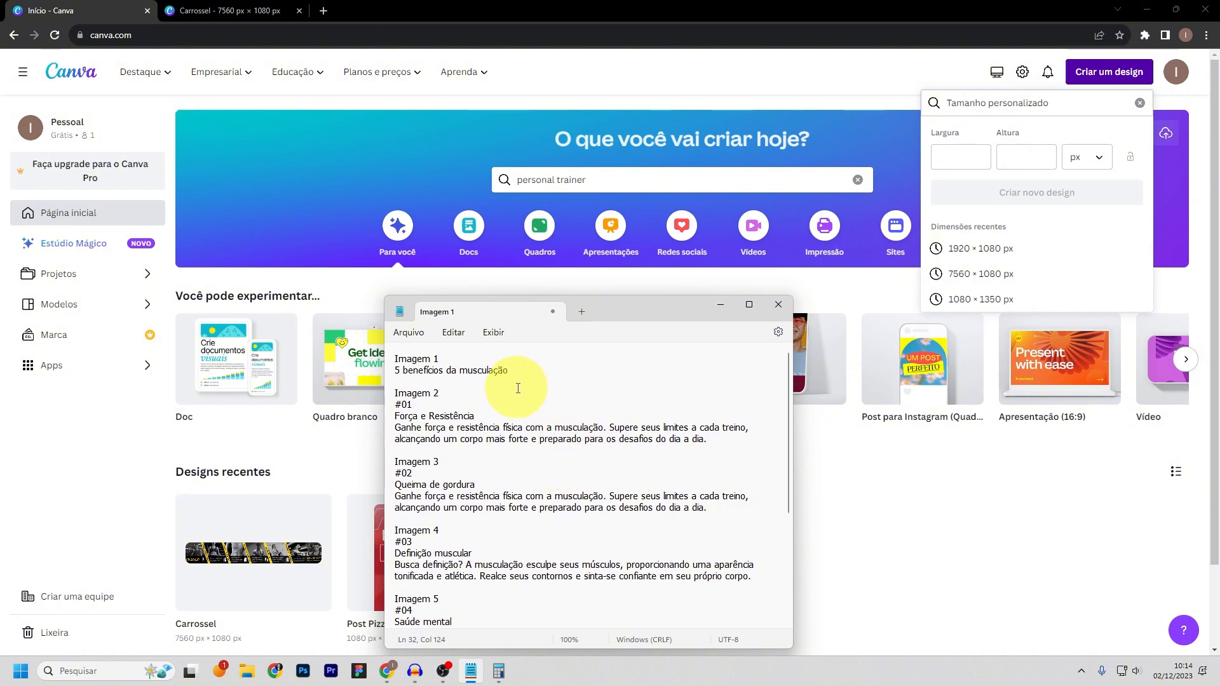
click(721, 304)
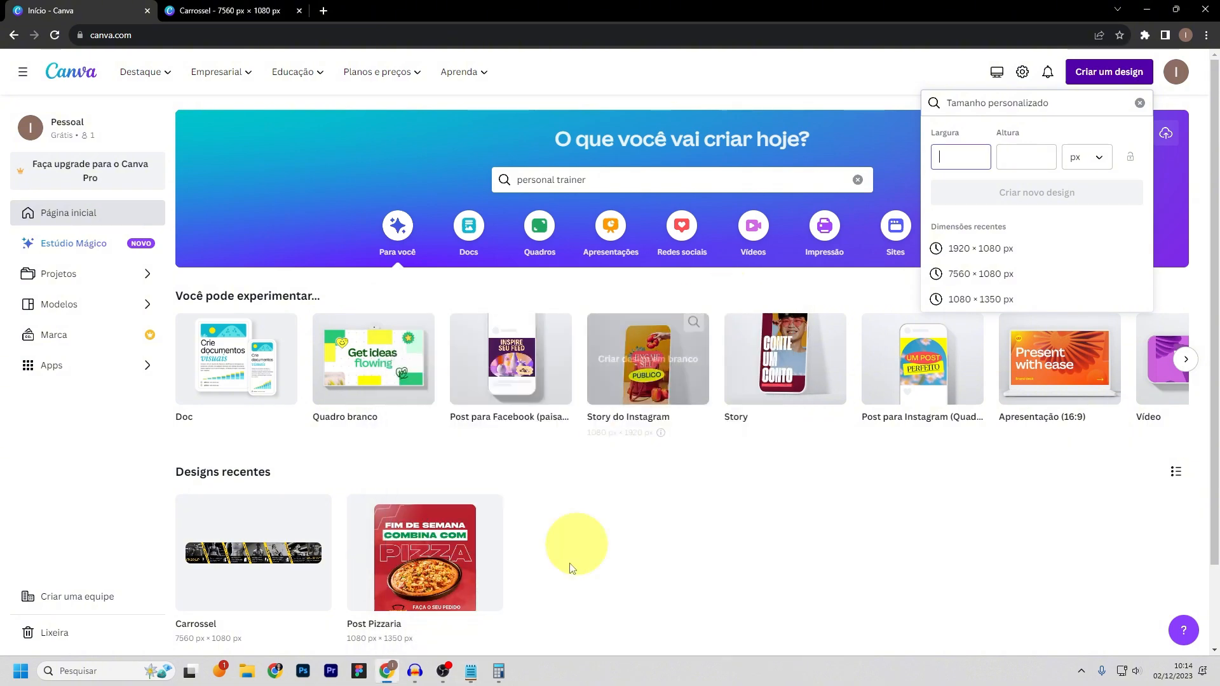
- Open the Windows Calculator and multiply 1080 by 7 to work out the carousel's total width
click(505, 671)
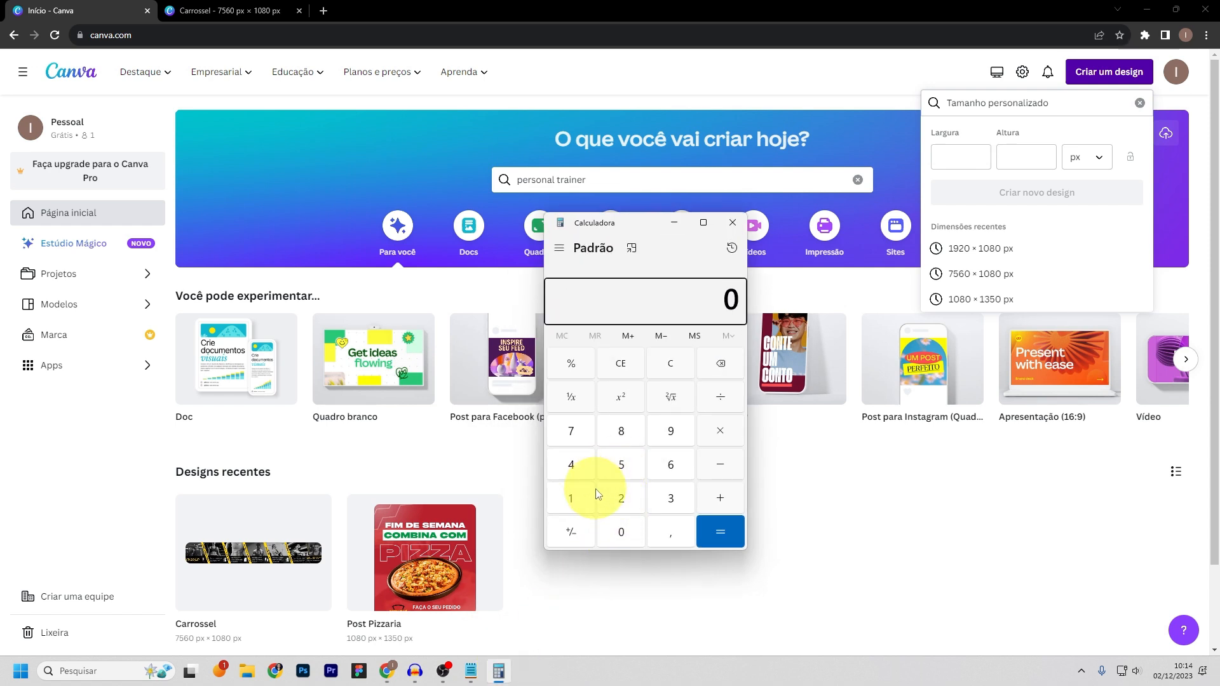
click(570, 498)
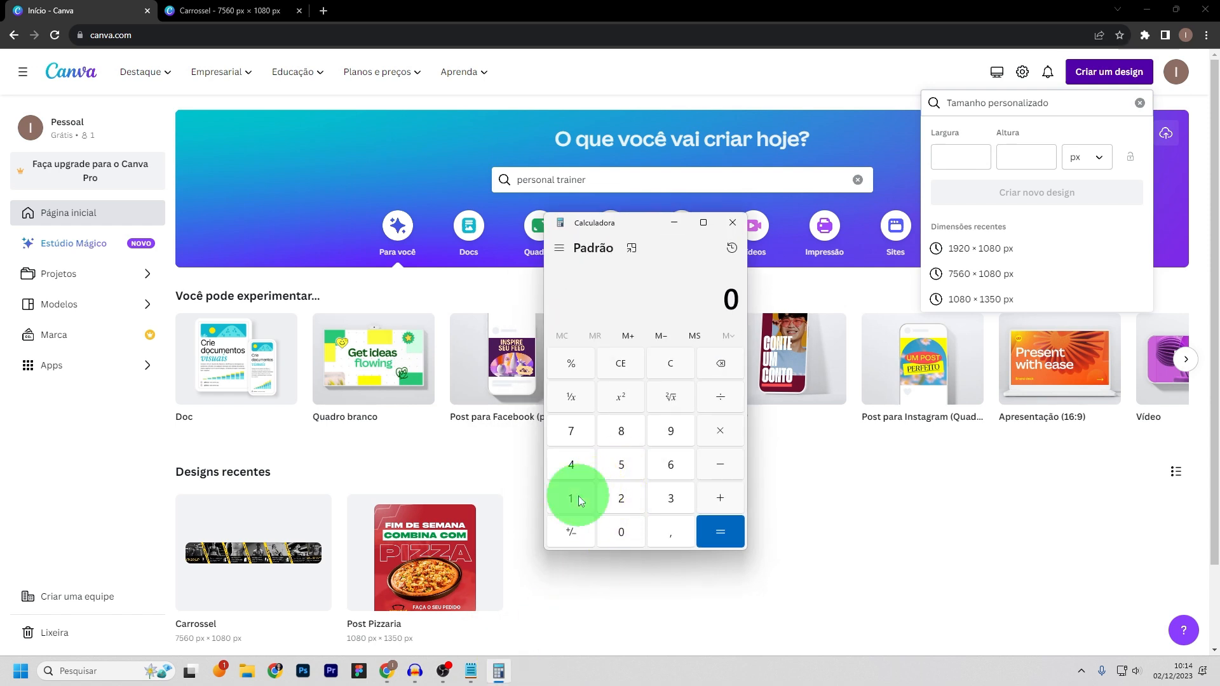
click(632, 539)
click(622, 431)
click(620, 531)
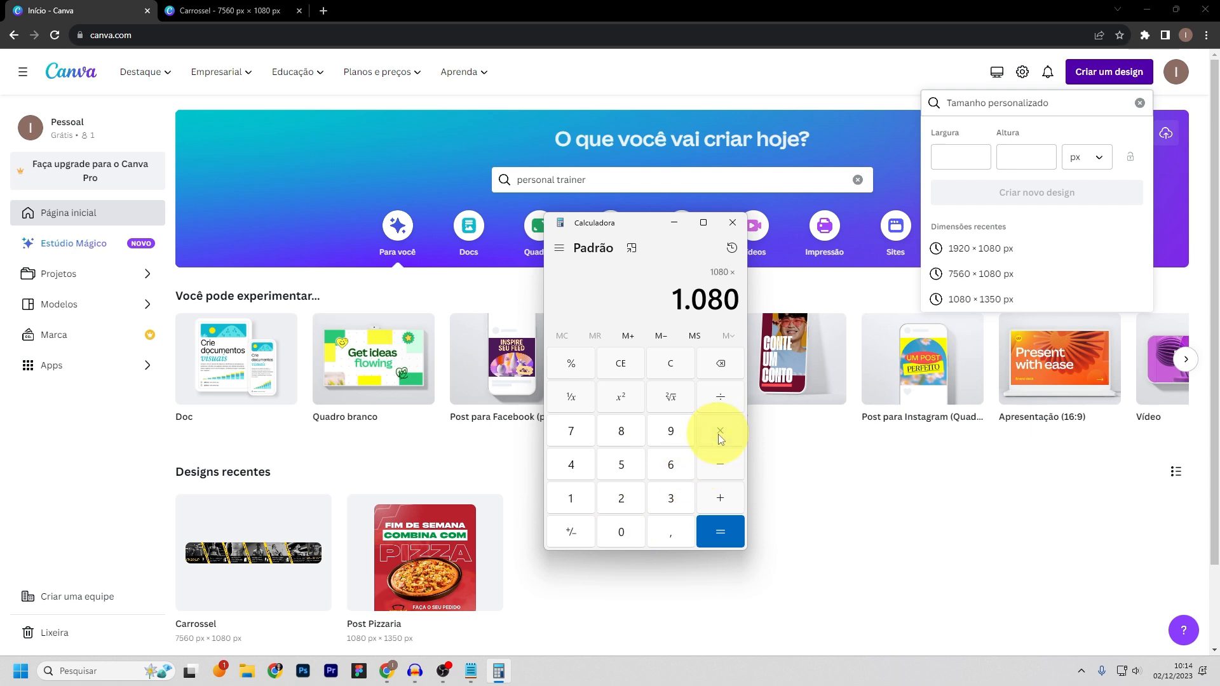
click(571, 432)
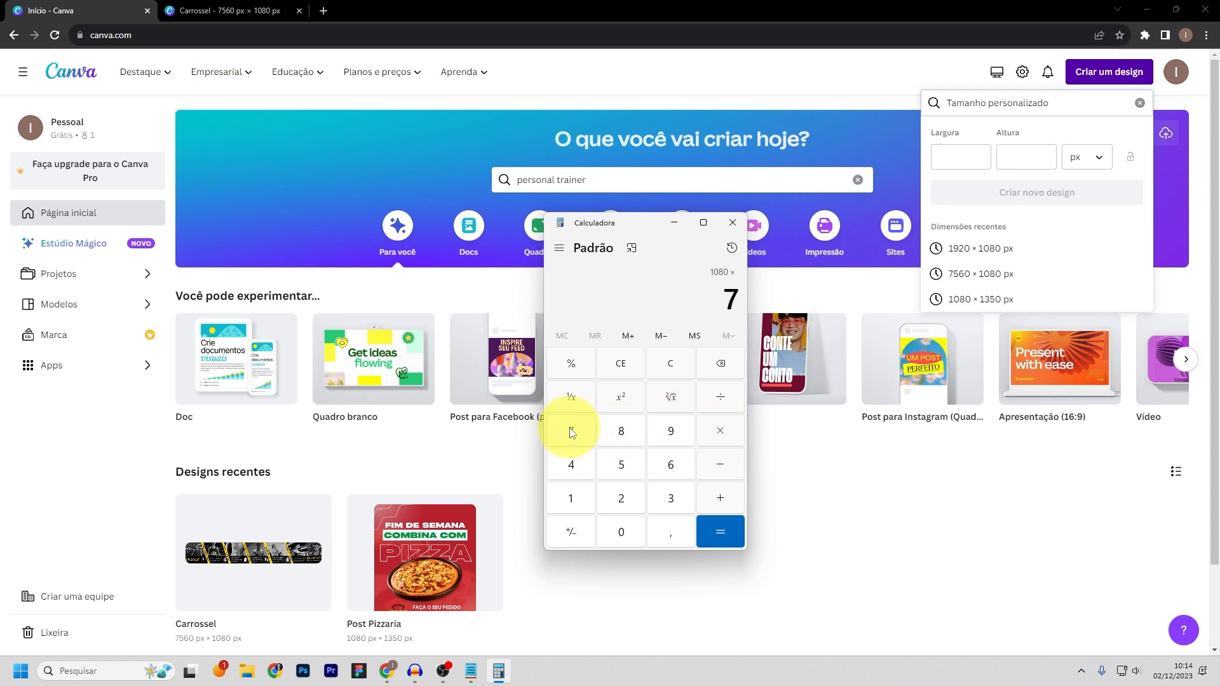
click(720, 529)
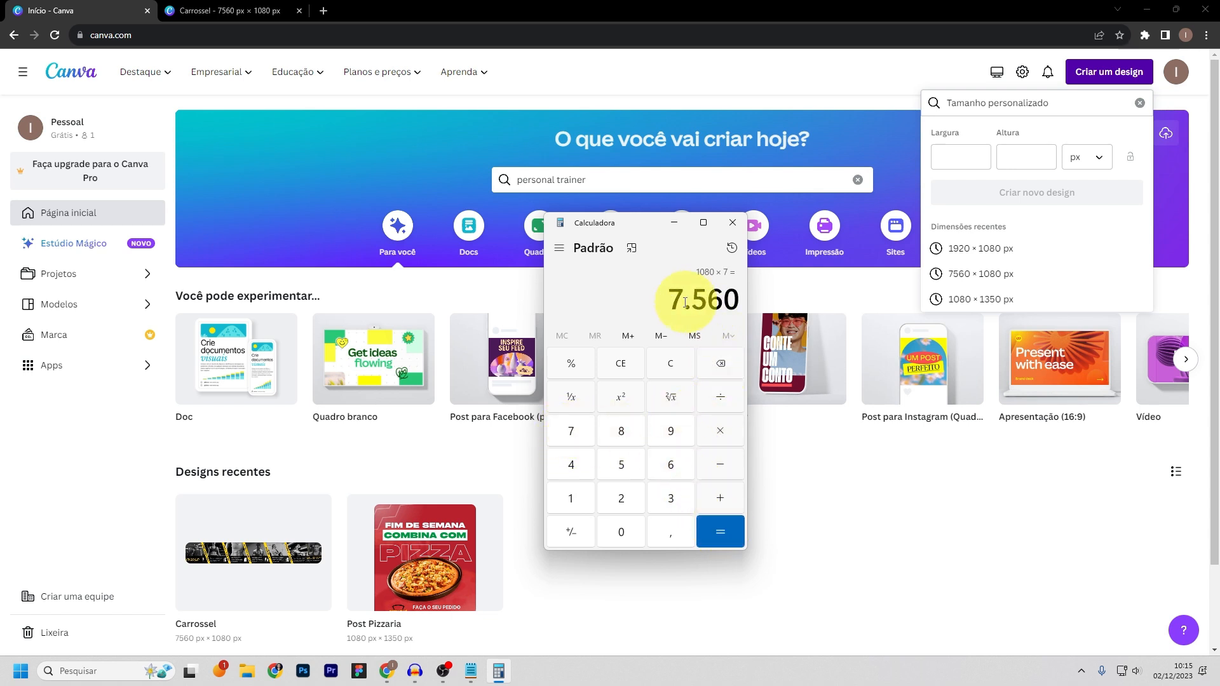
- Copy the multiplication result from the calculator and paste it into Canva as the custom design's width, 7,560 px
drag(672, 302, 737, 298)
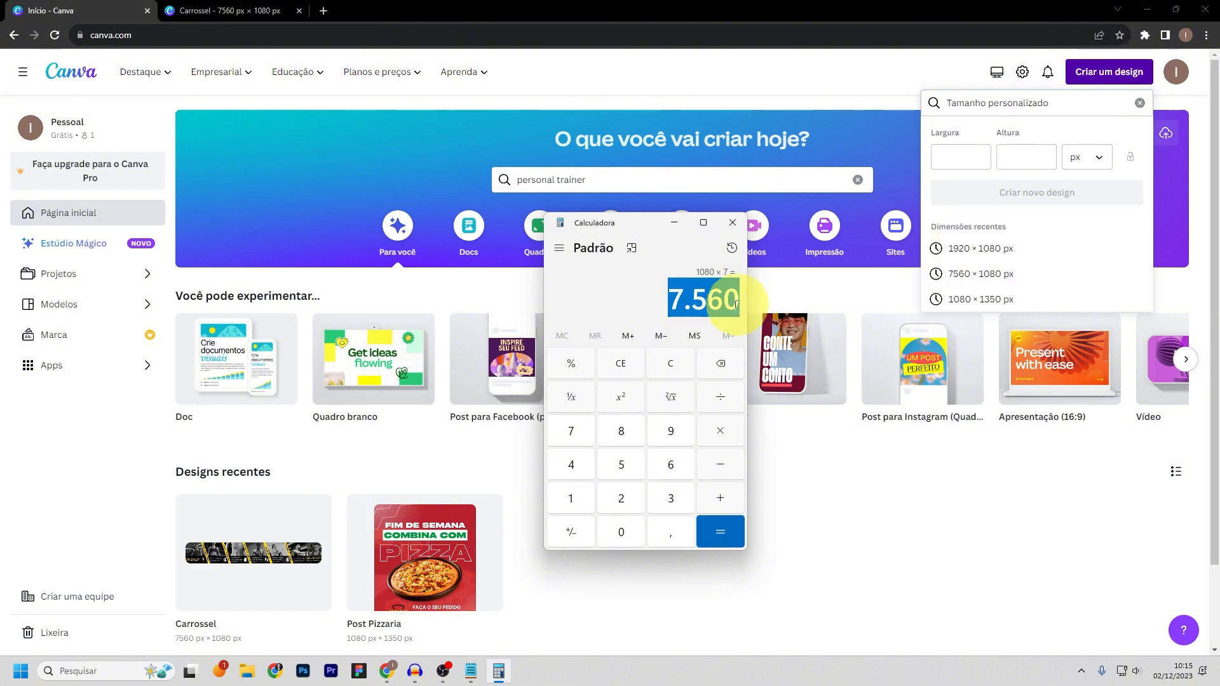
right_click(731, 310)
click(757, 324)
click(964, 156)
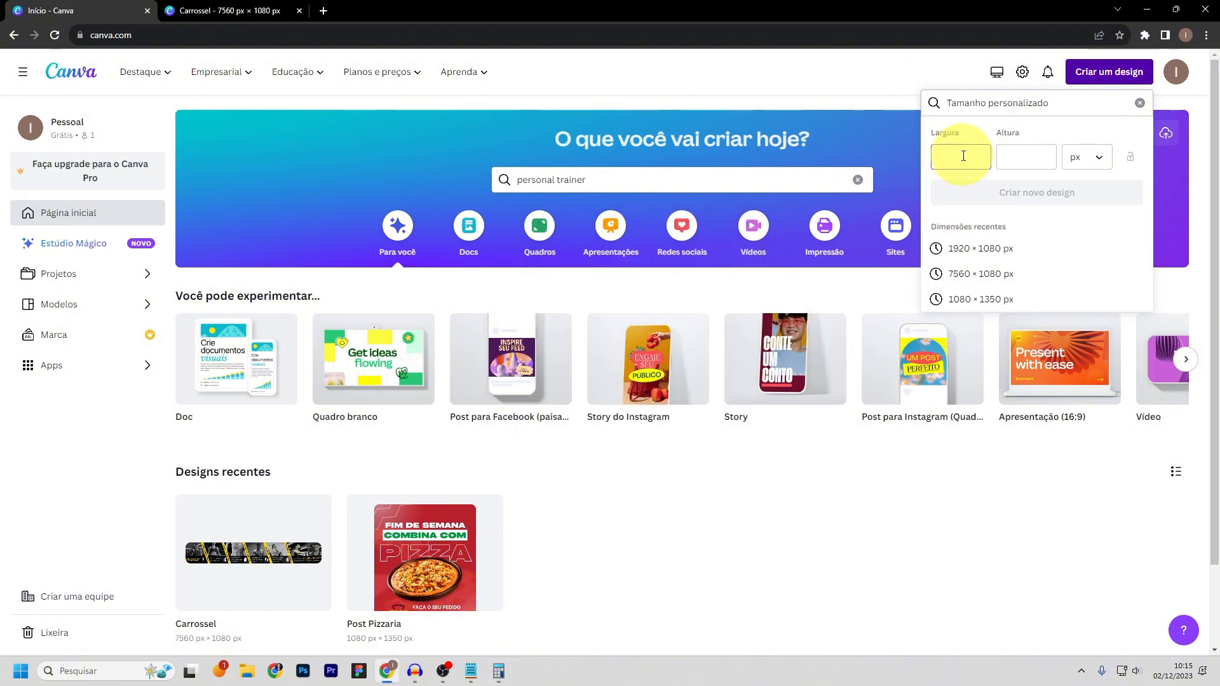
right_click(963, 155)
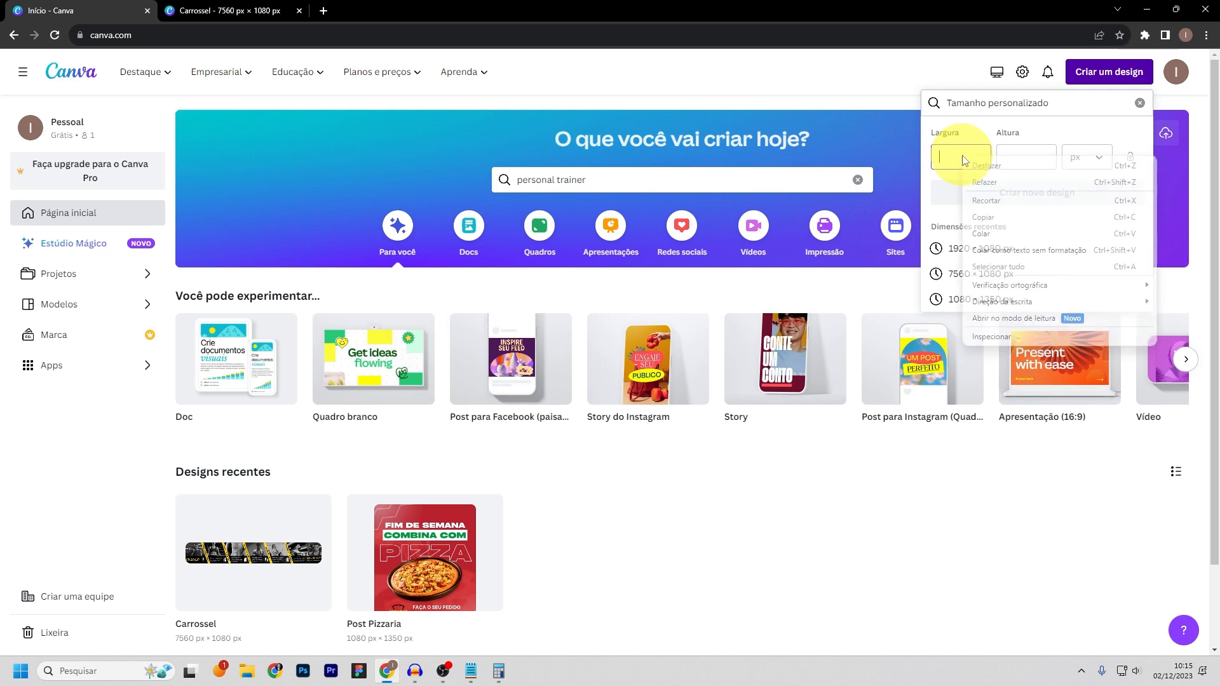
click(989, 228)
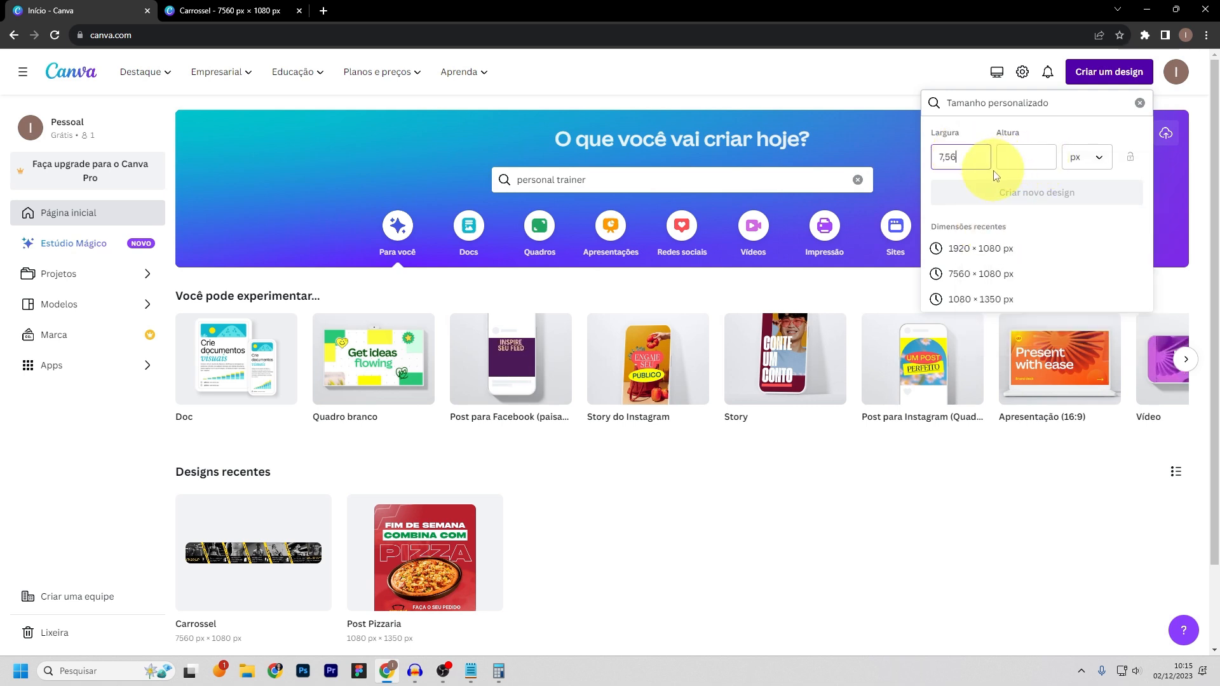
text(0)
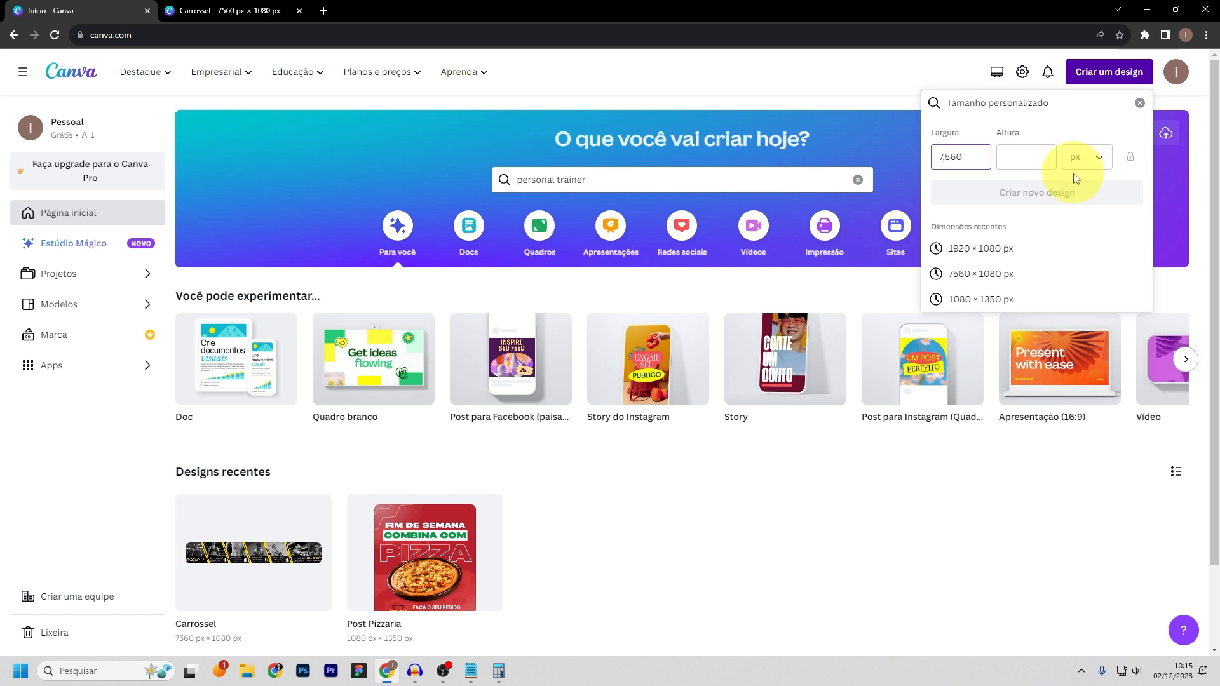
- Set the height to 1080 px, correct the width to 7560 without the comma, and create the new design
click(1030, 161)
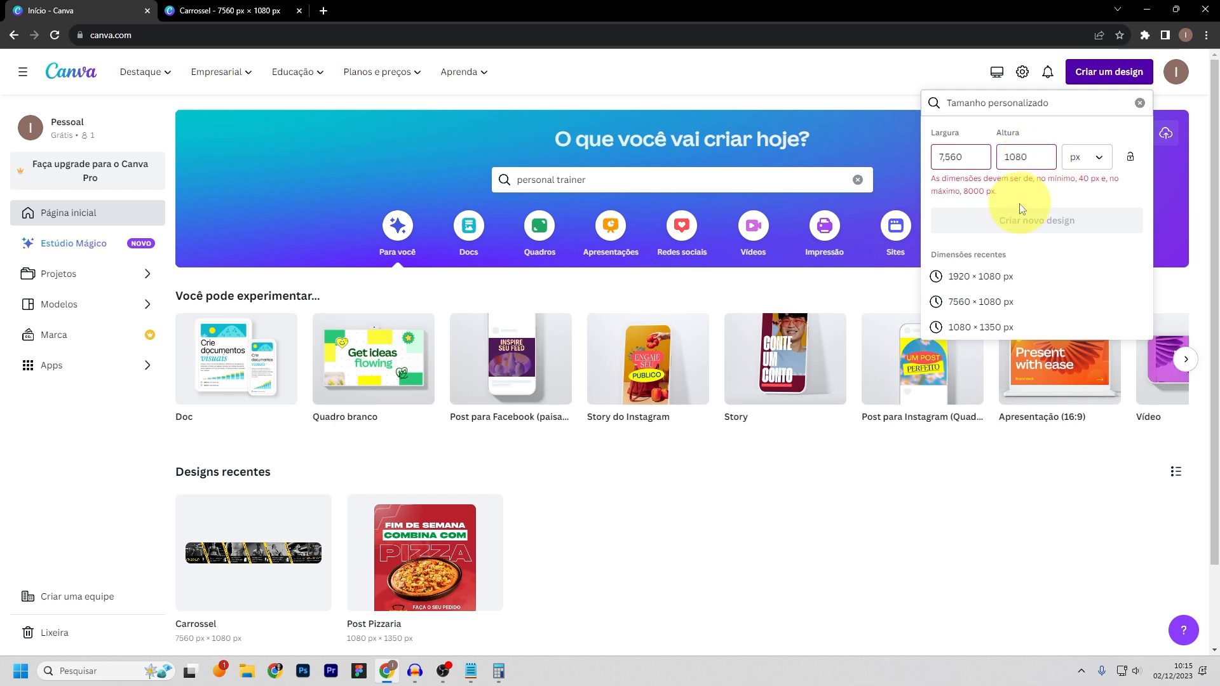
click(953, 157)
click(947, 158)
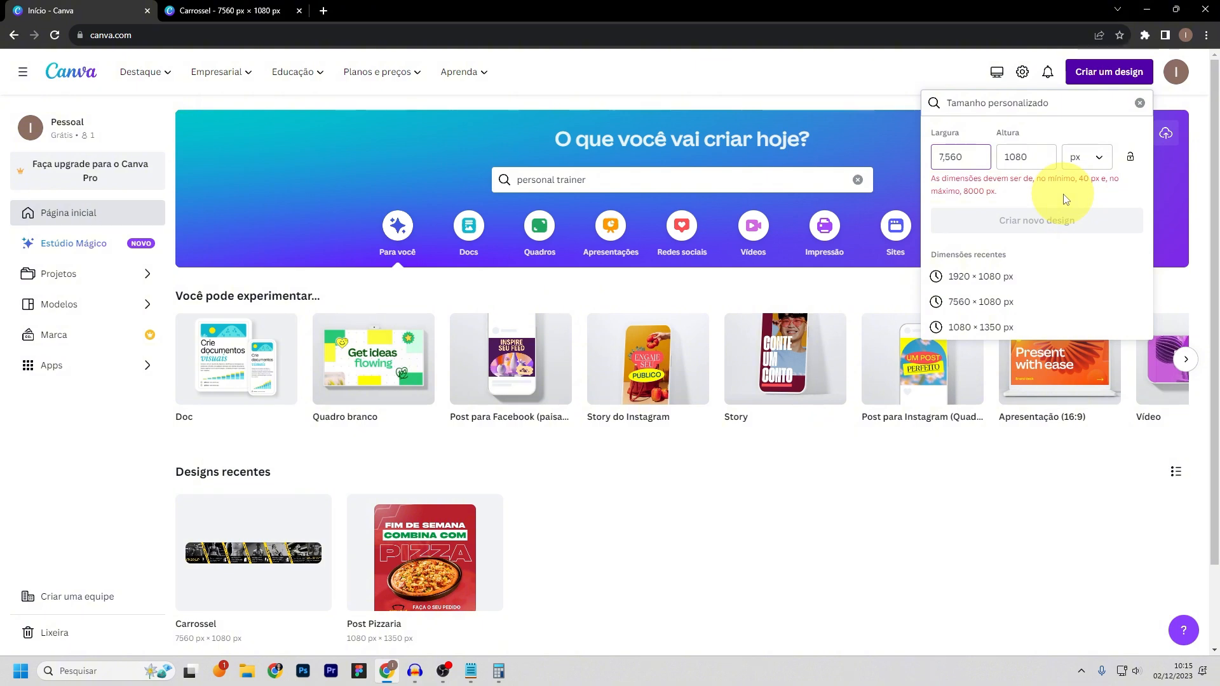
click(1066, 199)
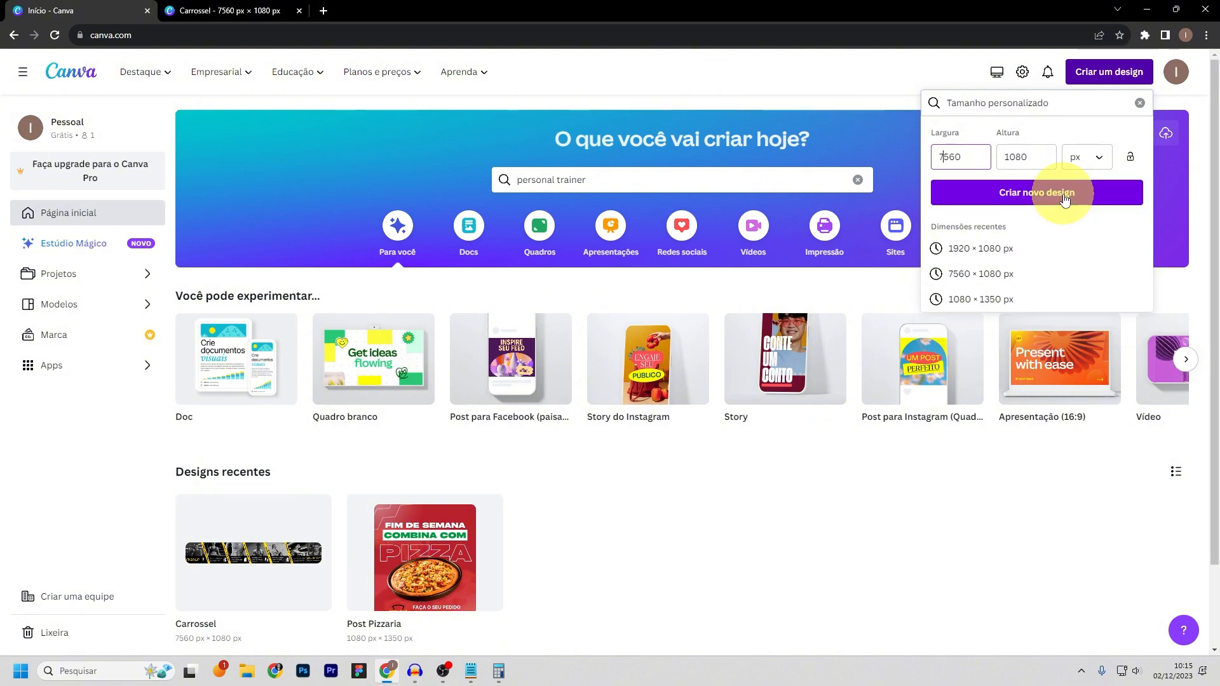
click(951, 157)
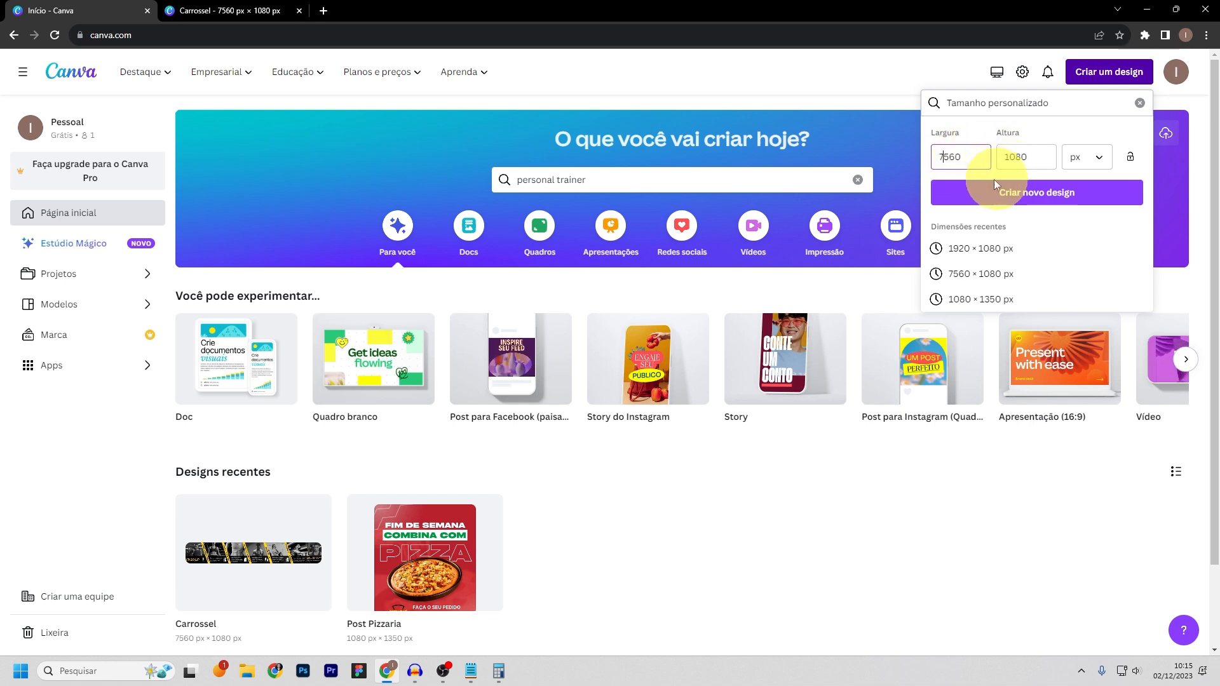
click(1029, 197)
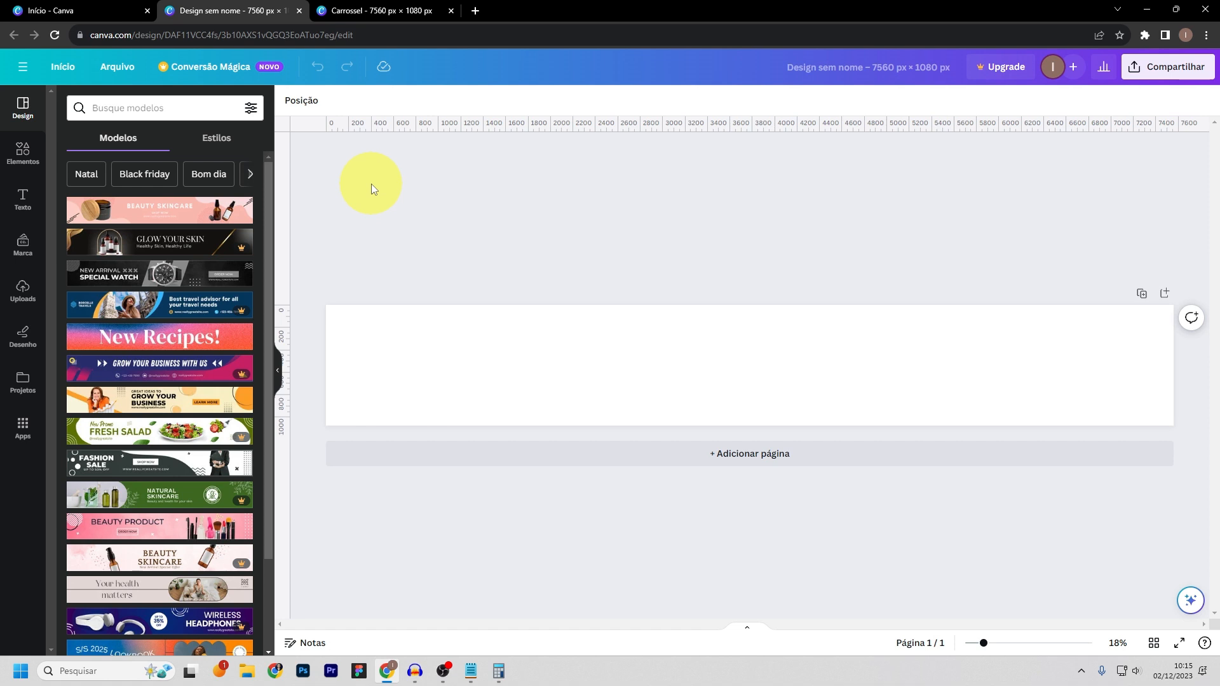
- Add custom guides to the page with 7 columns and 0 px spacing
click(117, 68)
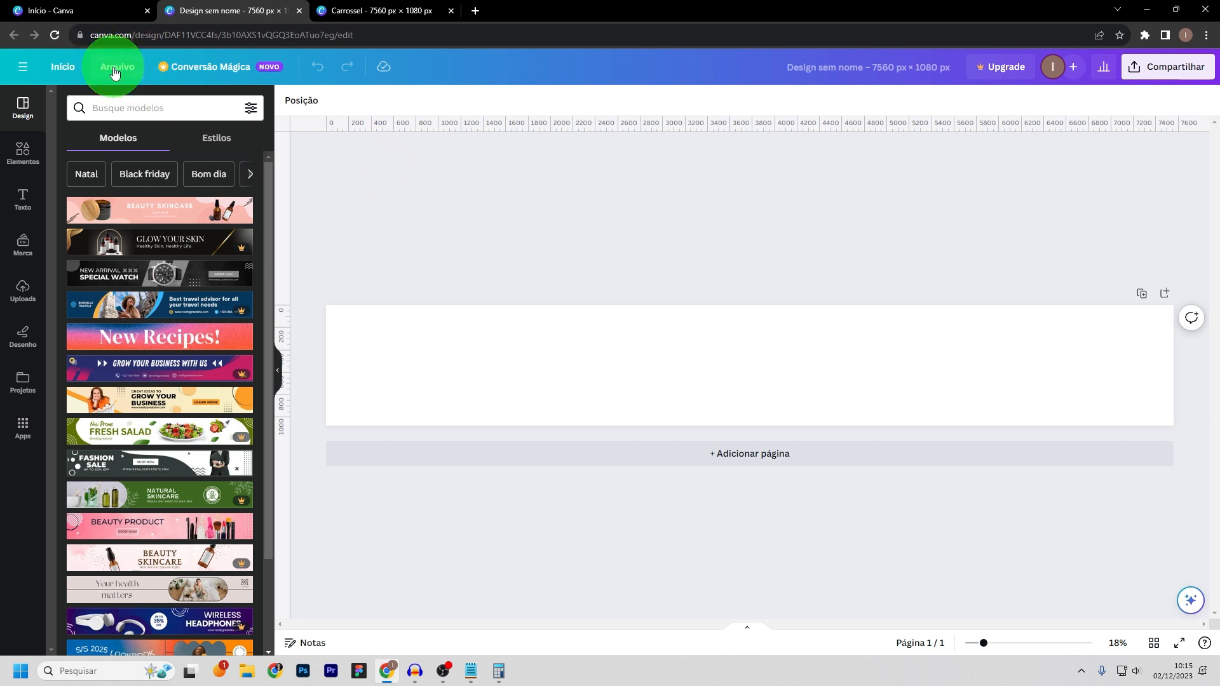
mouse_move(123, 223)
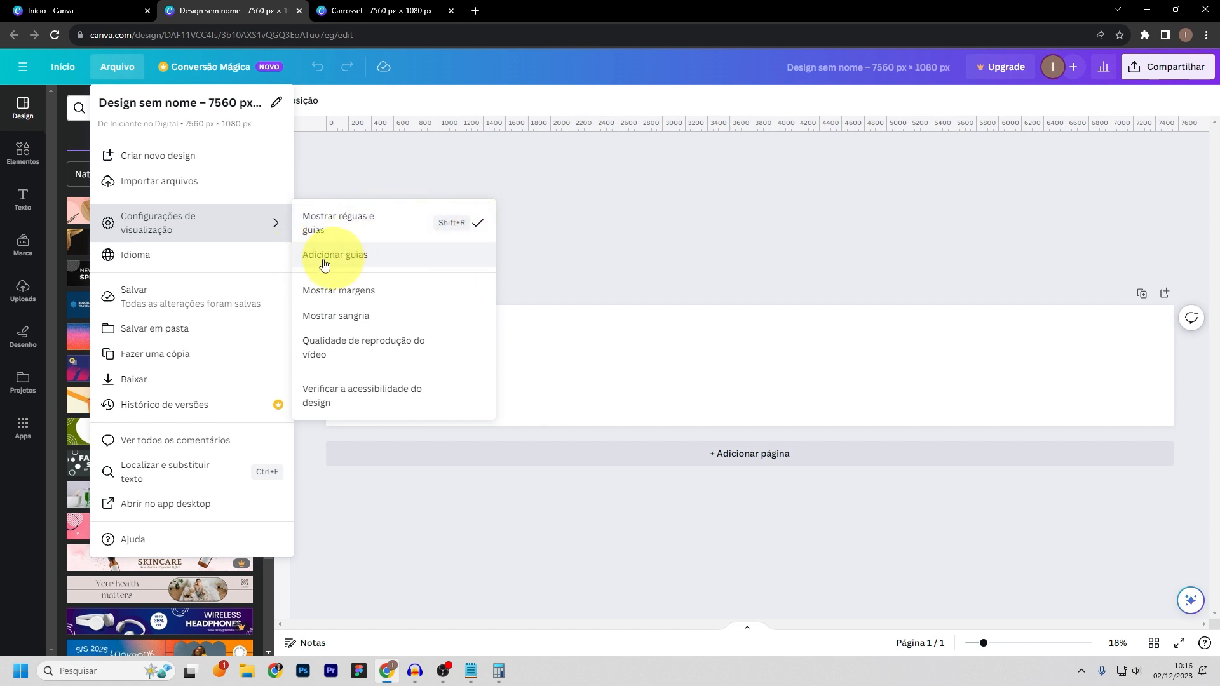
click(346, 258)
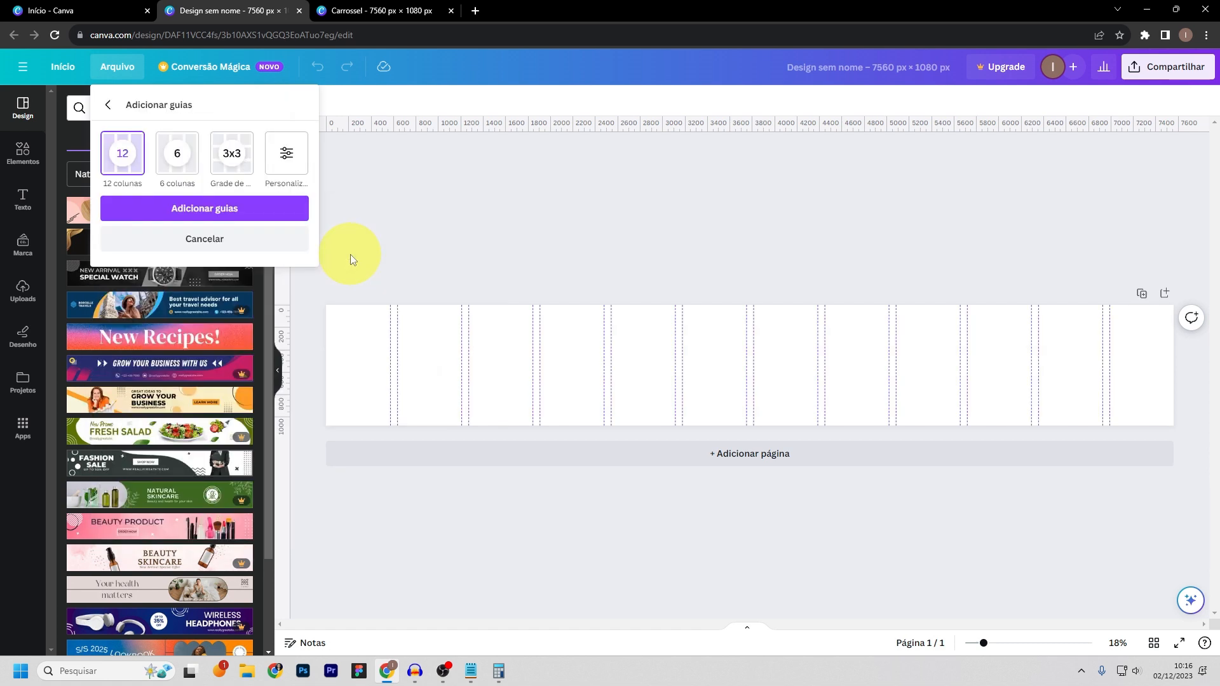
click(287, 165)
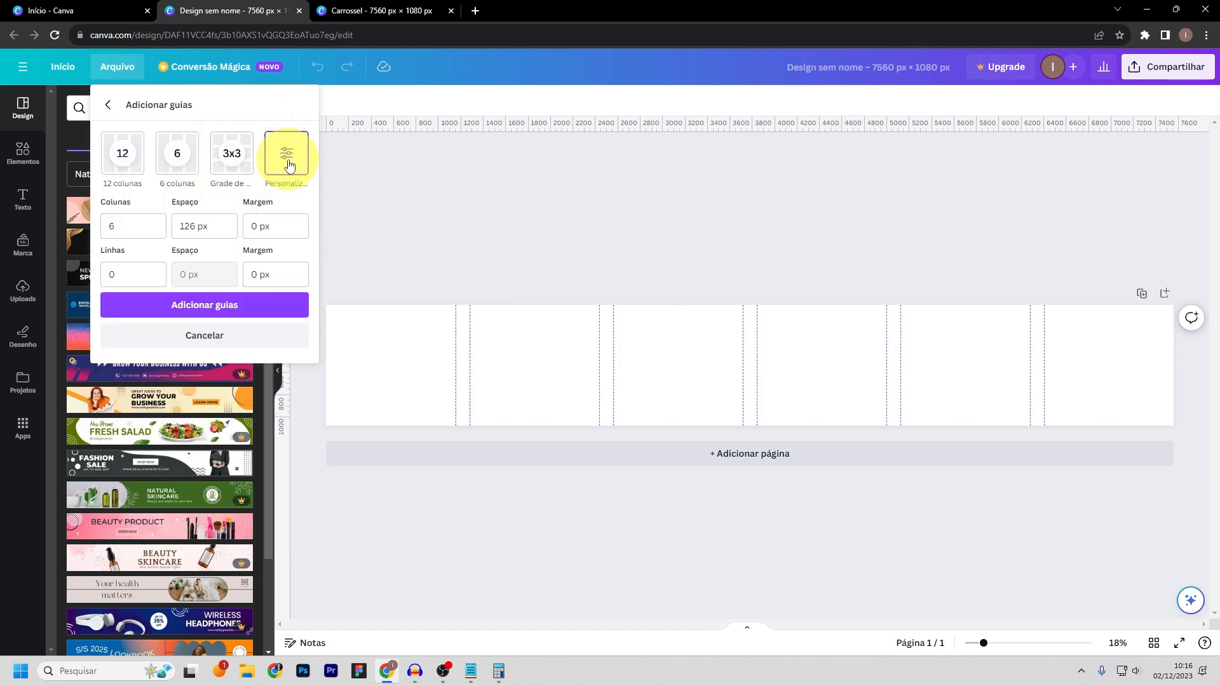
double_click(137, 226)
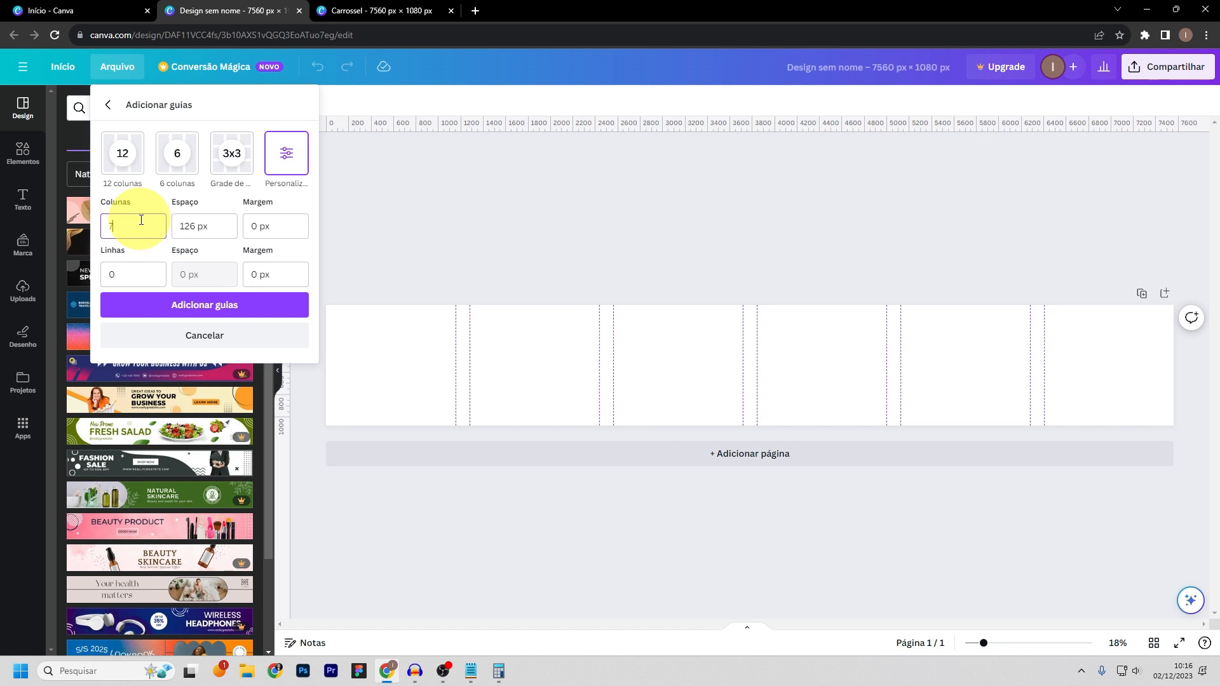
drag(213, 230, 179, 227)
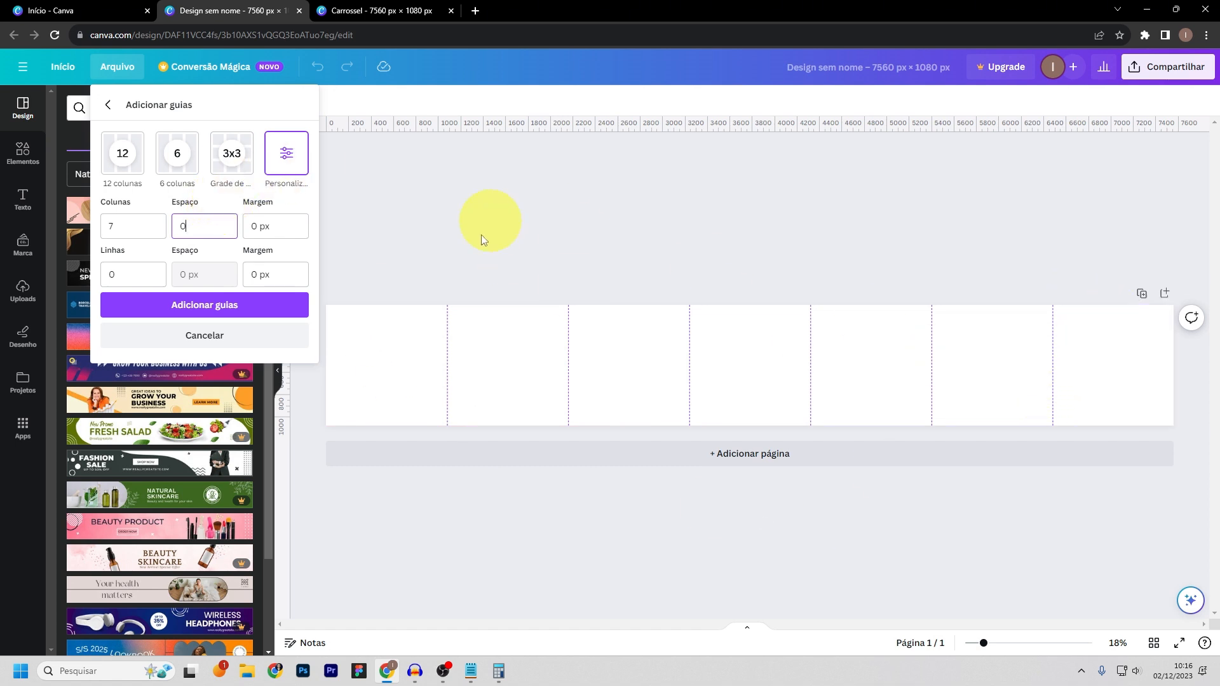
click(181, 308)
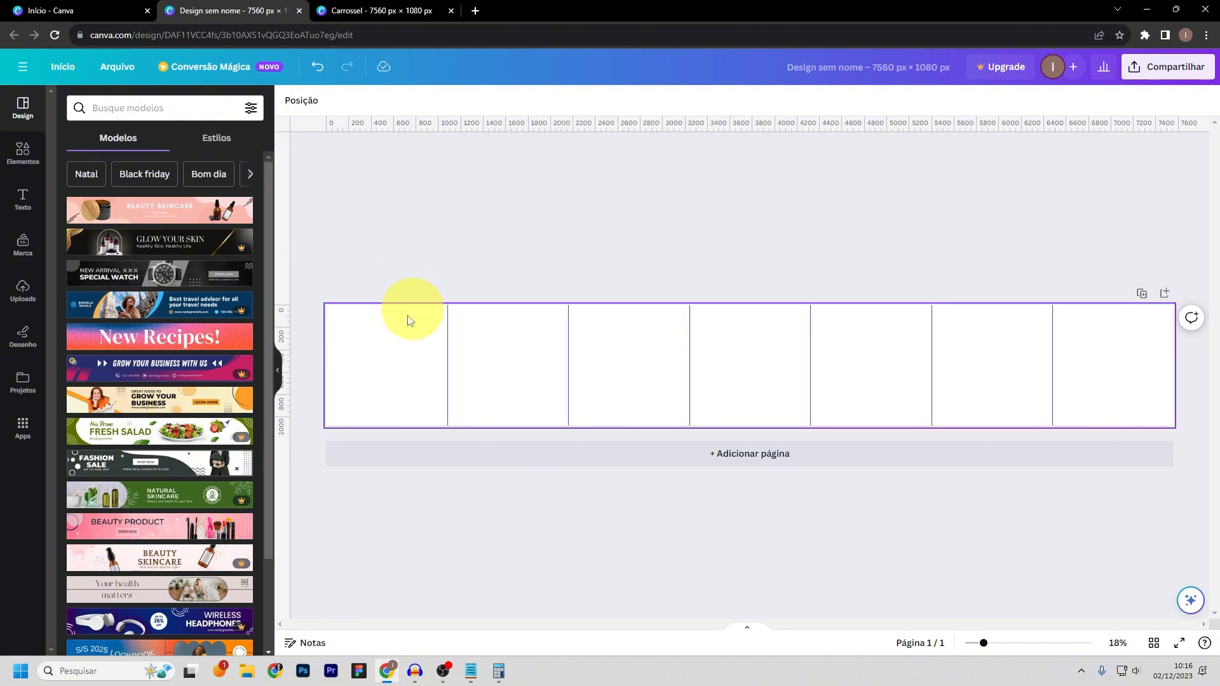
- Change the page's background colour to black using a custom document colour
click(383, 366)
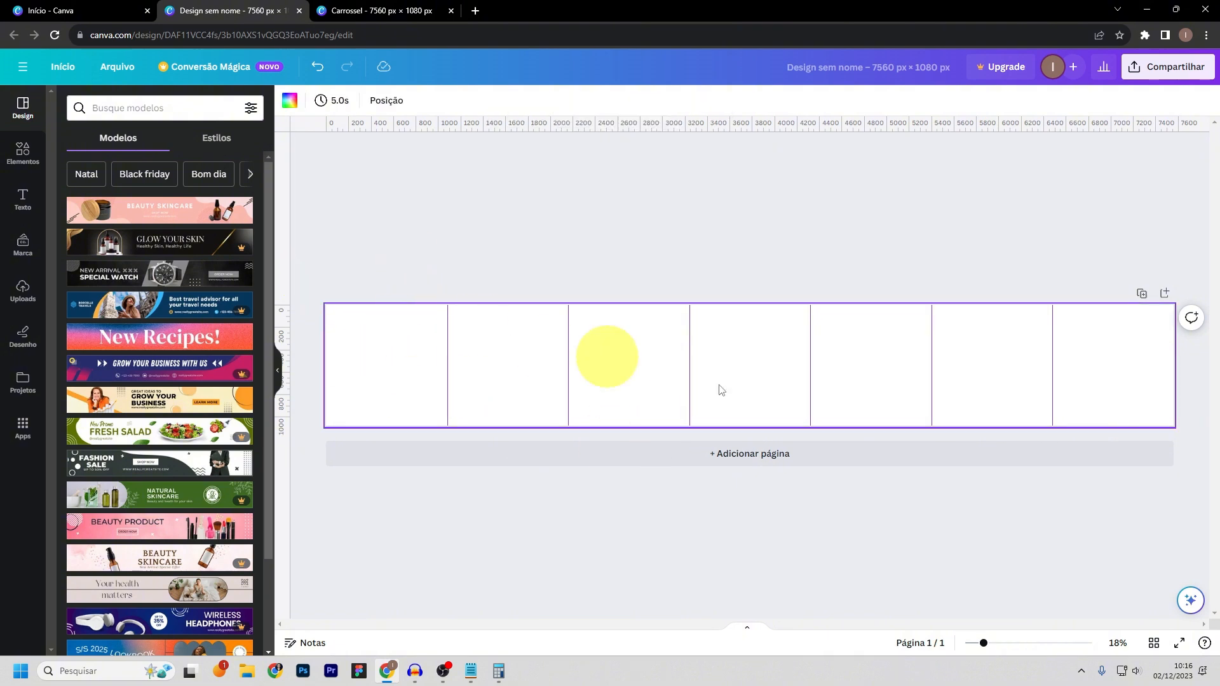
click(289, 103)
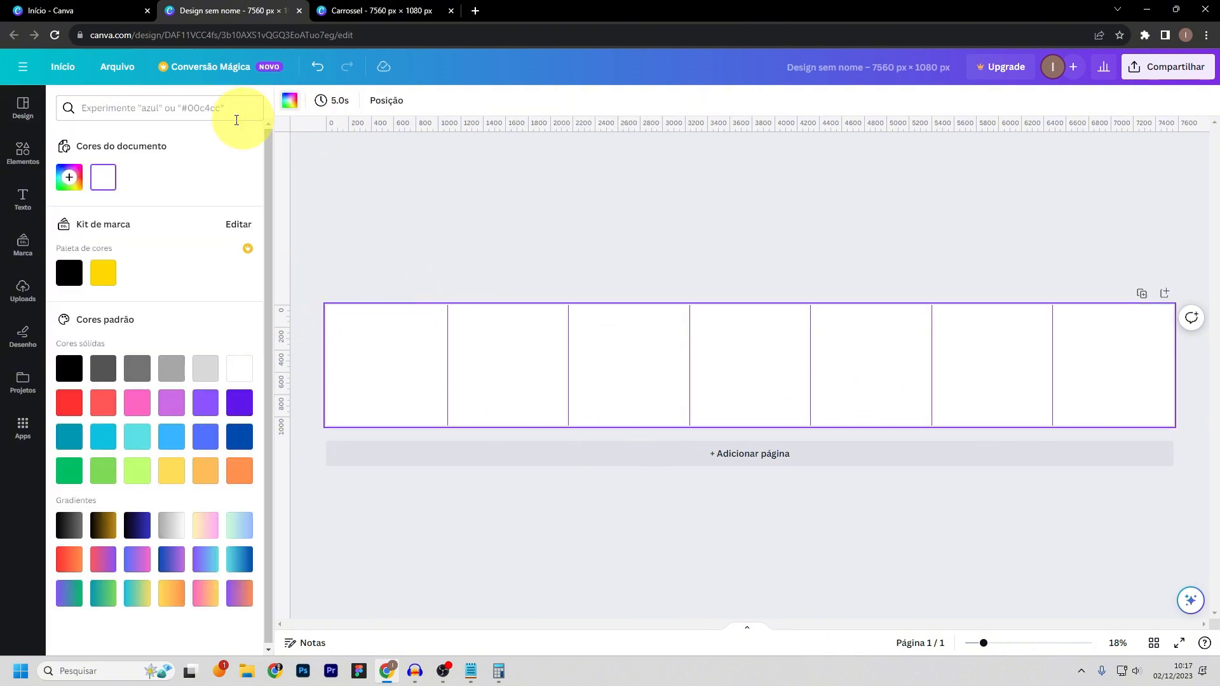
click(67, 178)
drag(123, 272, 72, 311)
click(354, 218)
click(356, 218)
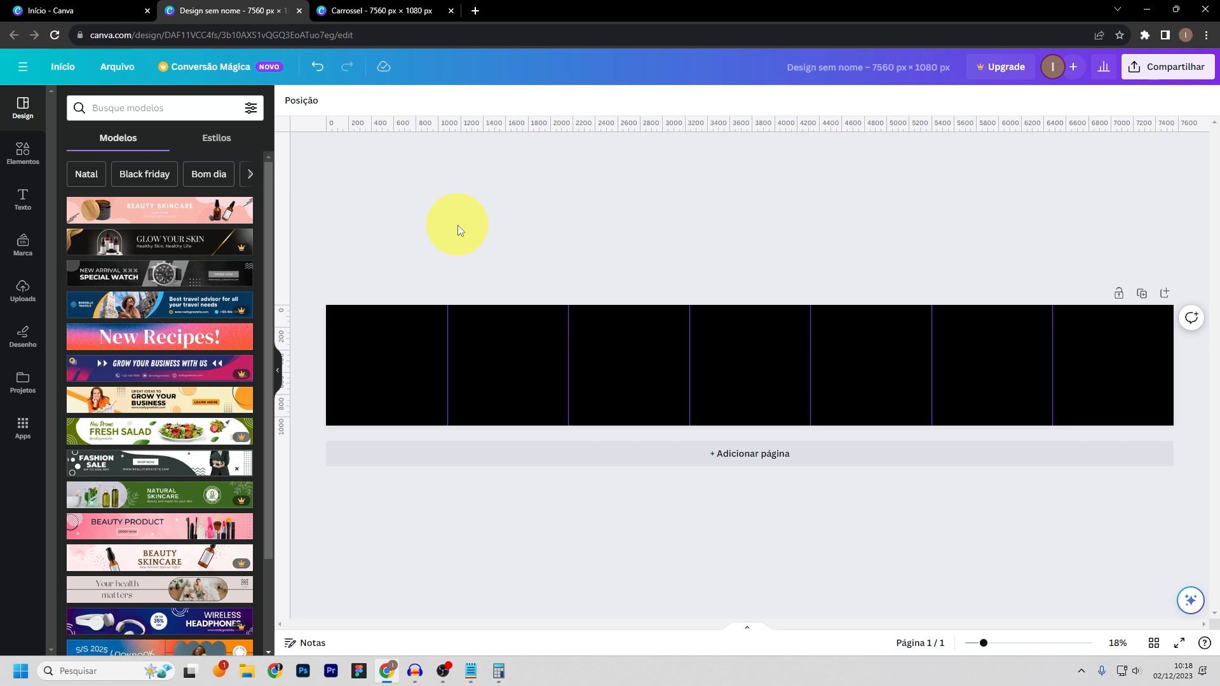
- Browse all the frames (Molduras) and add the slanted parallelogram frame from Em alta to the page
click(23, 155)
scroll(134, 365, down, 3)
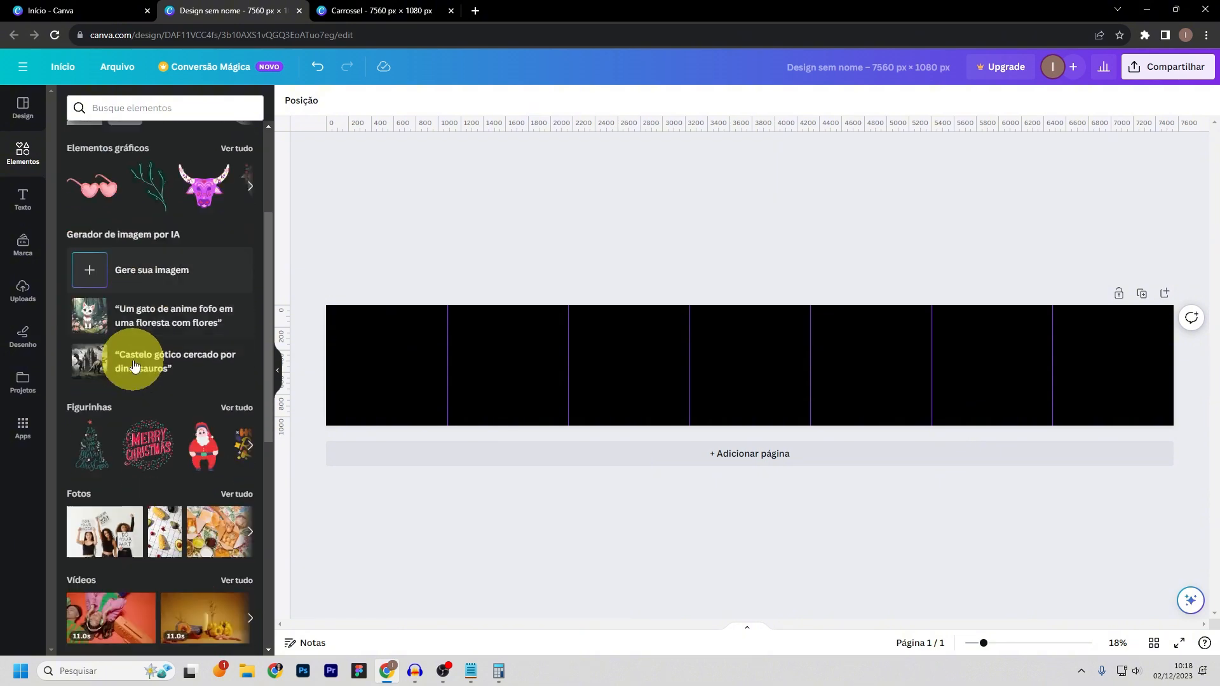
scroll(135, 365, down, 8)
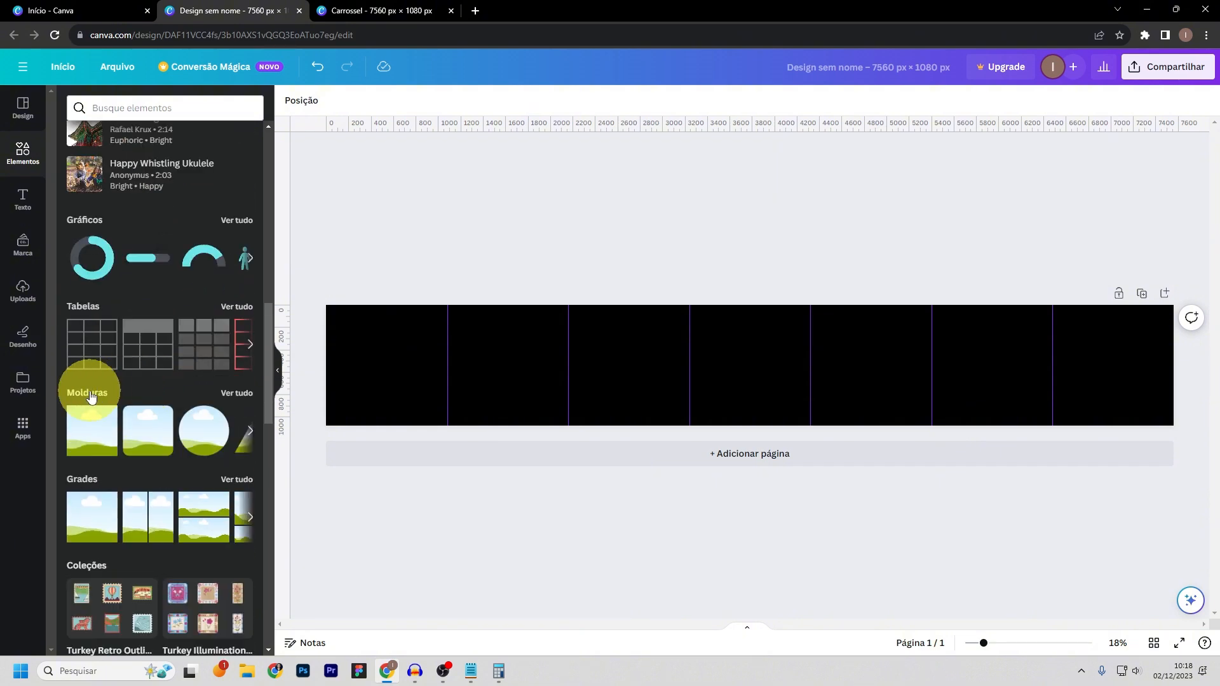
click(233, 392)
scroll(173, 361, down, 2)
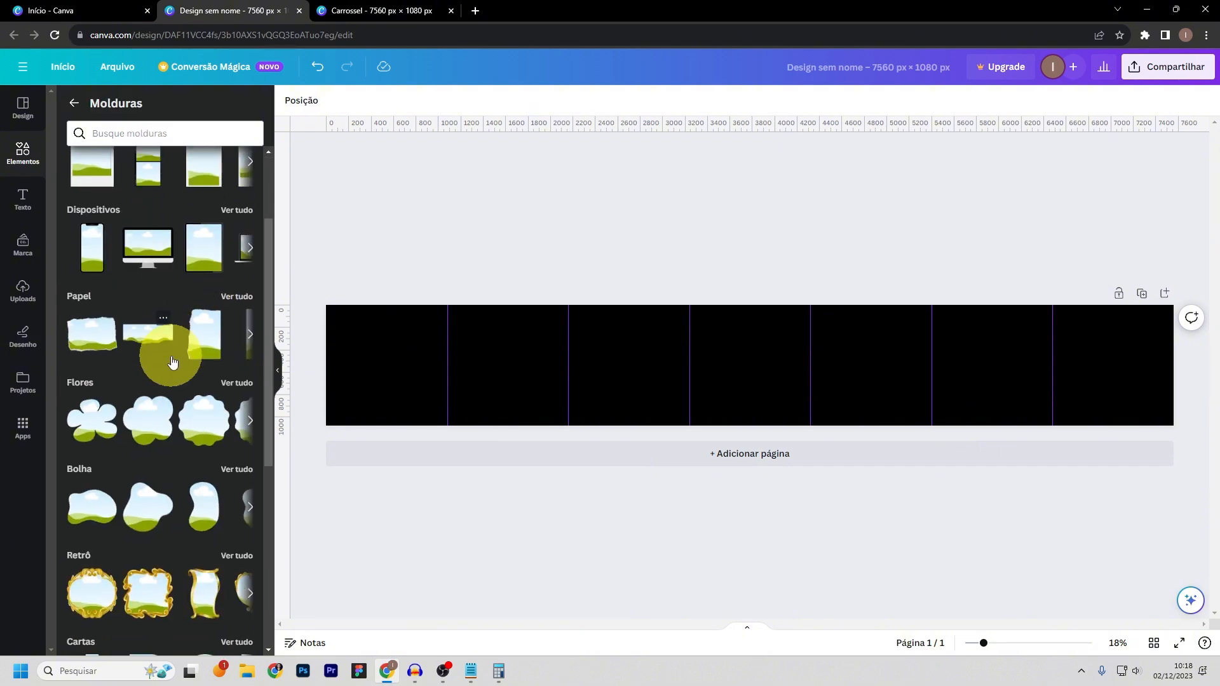
scroll(172, 361, down, 8)
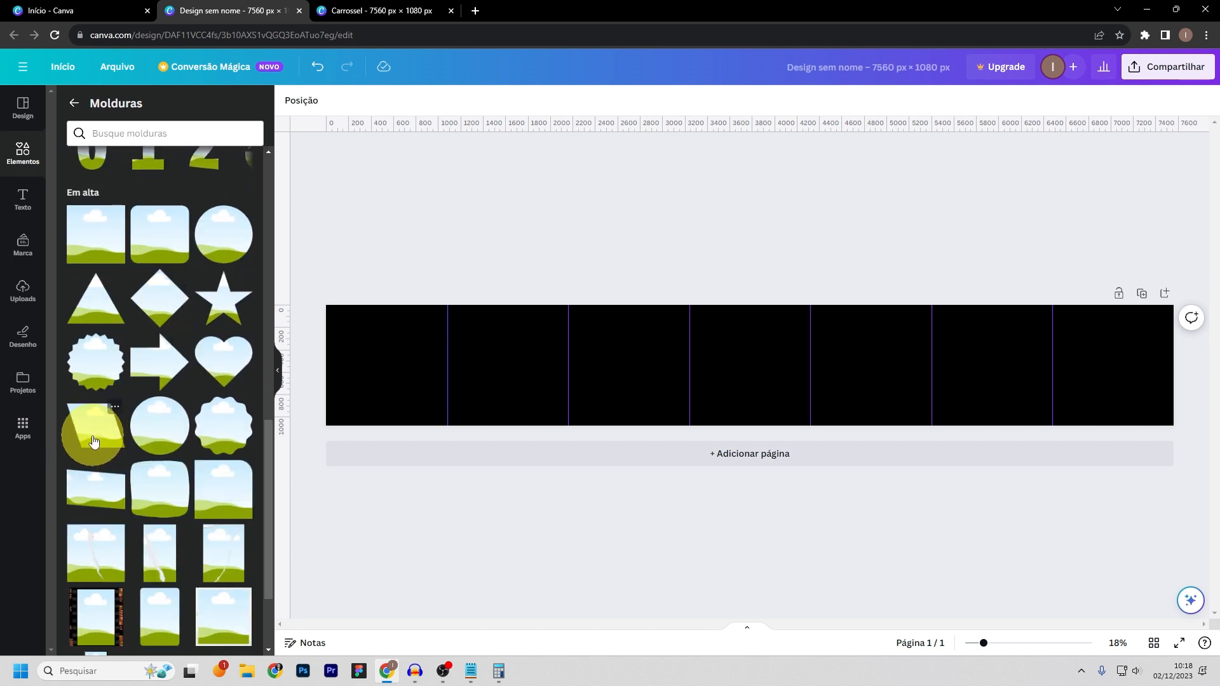
click(94, 437)
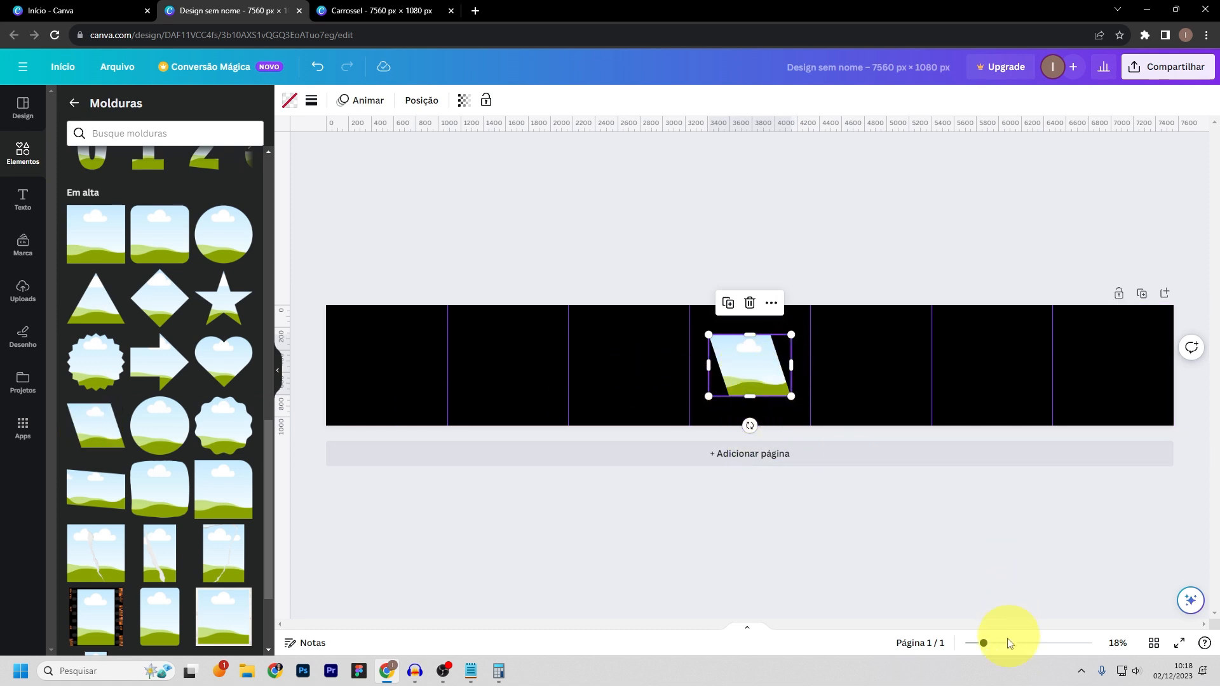
- Enlarge the parallelogram frame to the full page height and move it to the second column, its upper-left corner on the first guide
drag(983, 643, 999, 642)
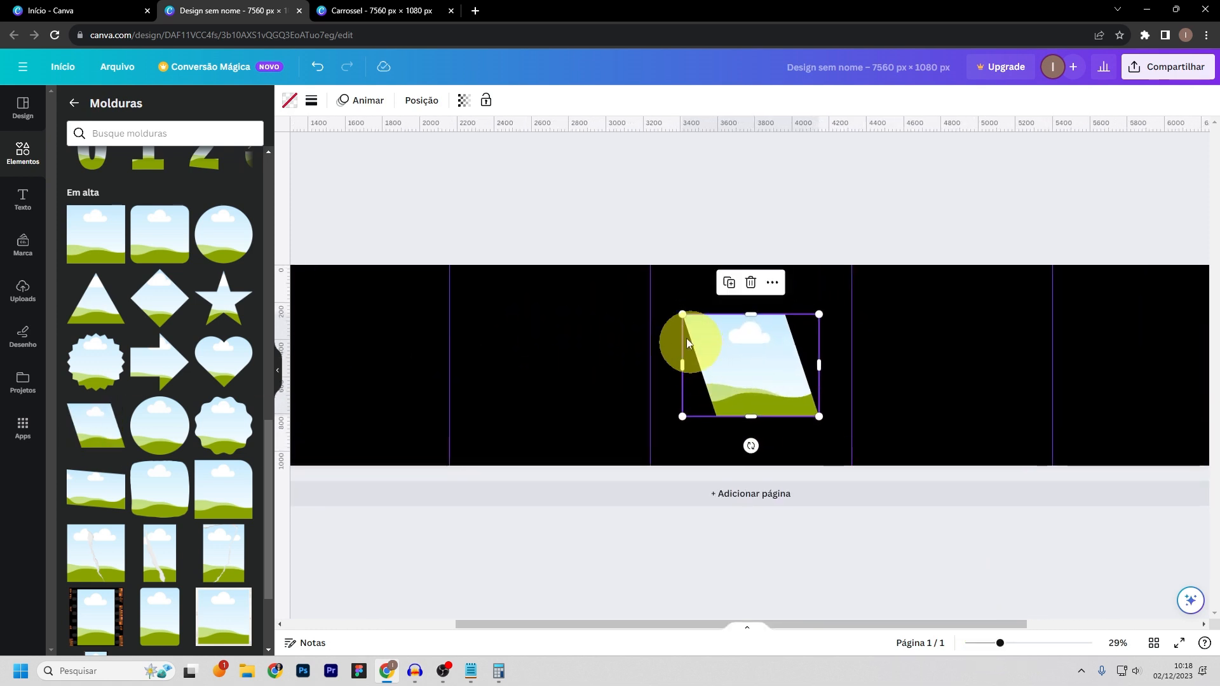
drag(683, 315, 616, 267)
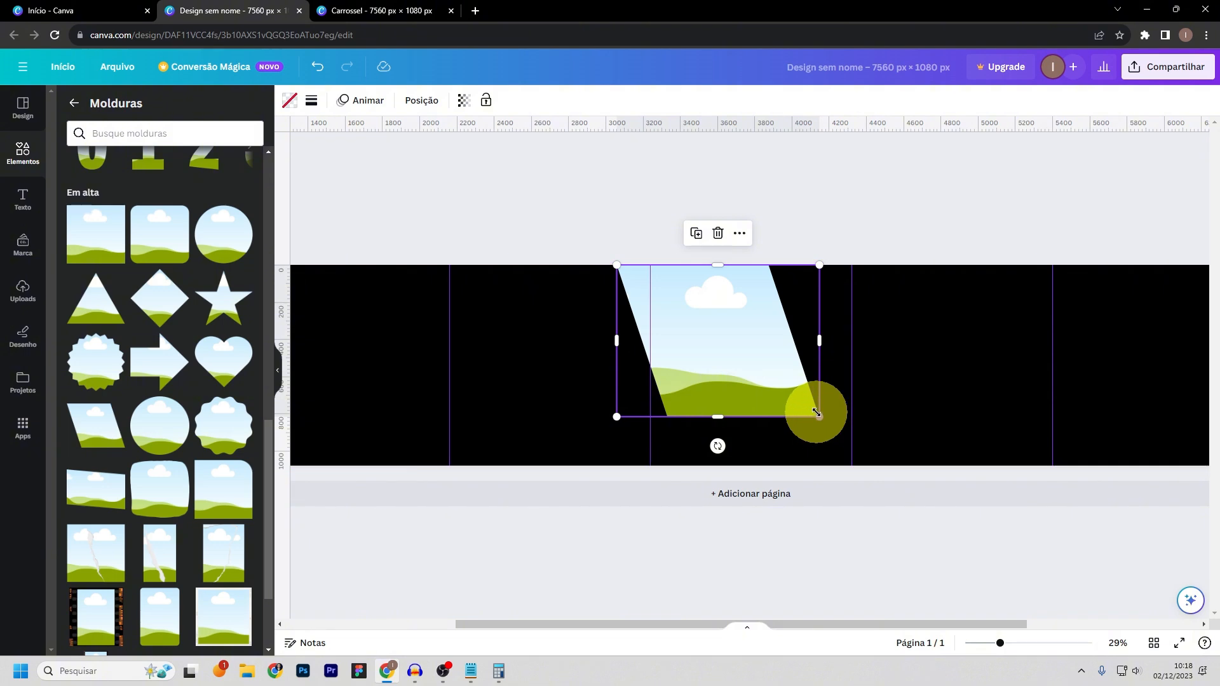
drag(818, 416, 874, 468)
drag(575, 625, 444, 602)
drag(1038, 356, 645, 355)
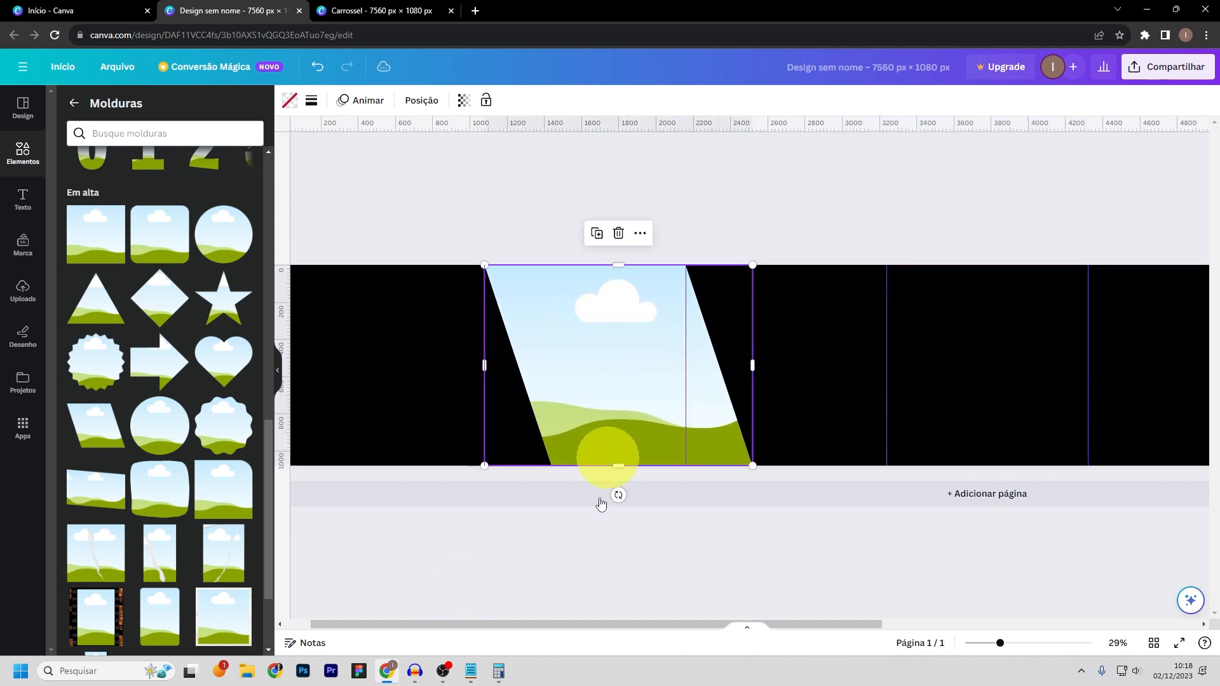
drag(539, 621, 471, 621)
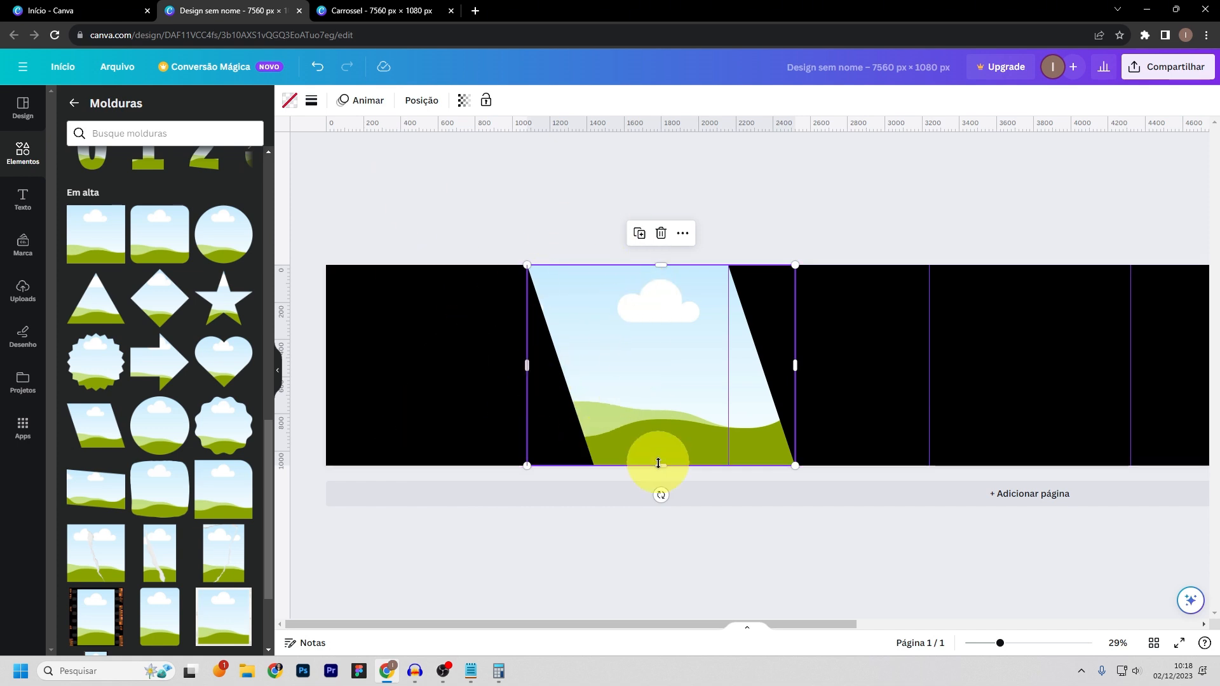
drag(625, 346, 624, 345)
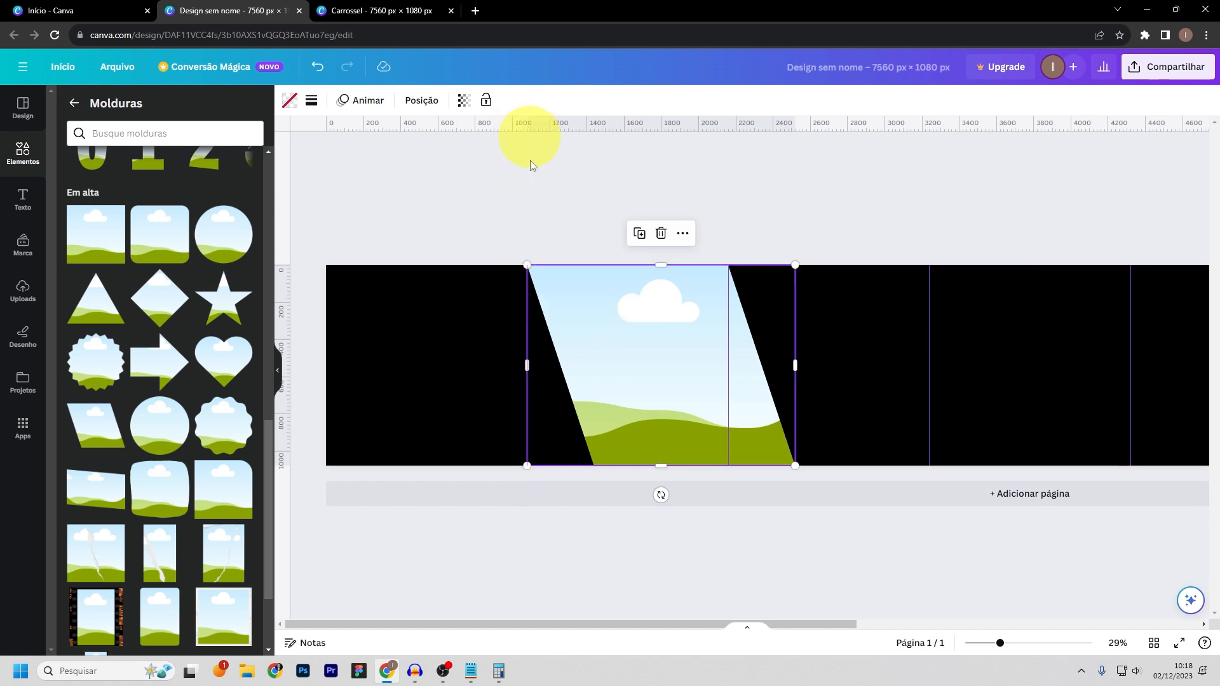
drag(624, 385, 622, 385)
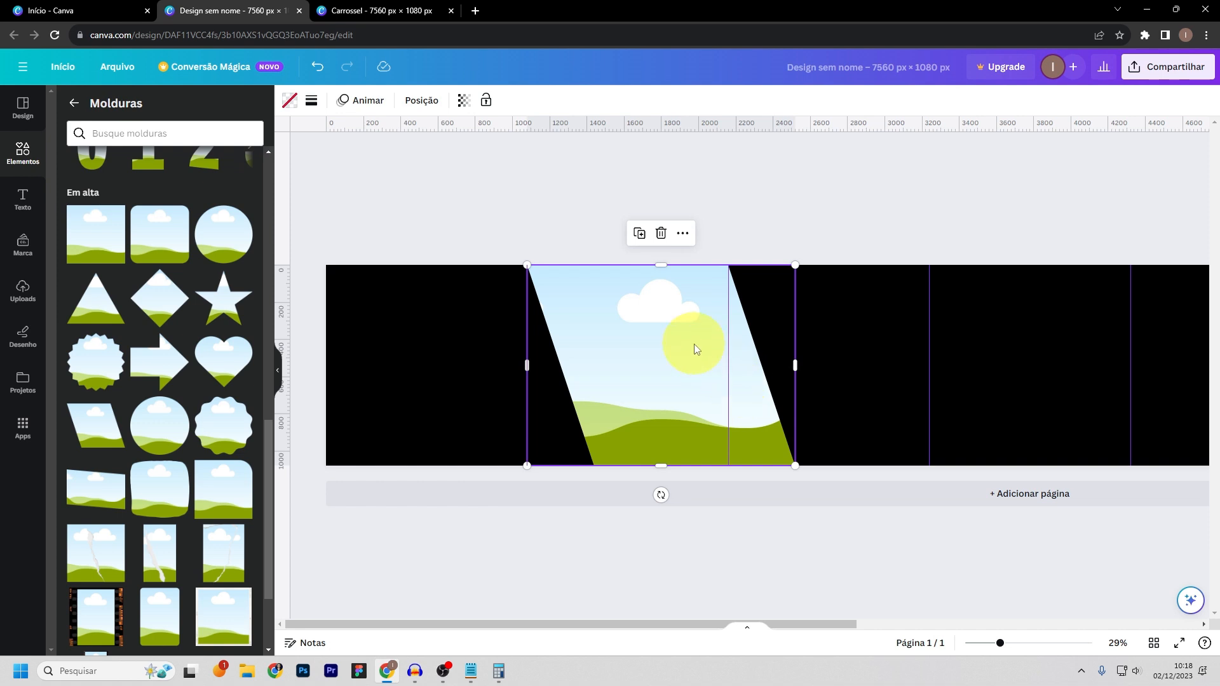
- Duplicate the parallelogram frame twice and line up the copies side by side, starting at the second and third guides
right_click(657, 338)
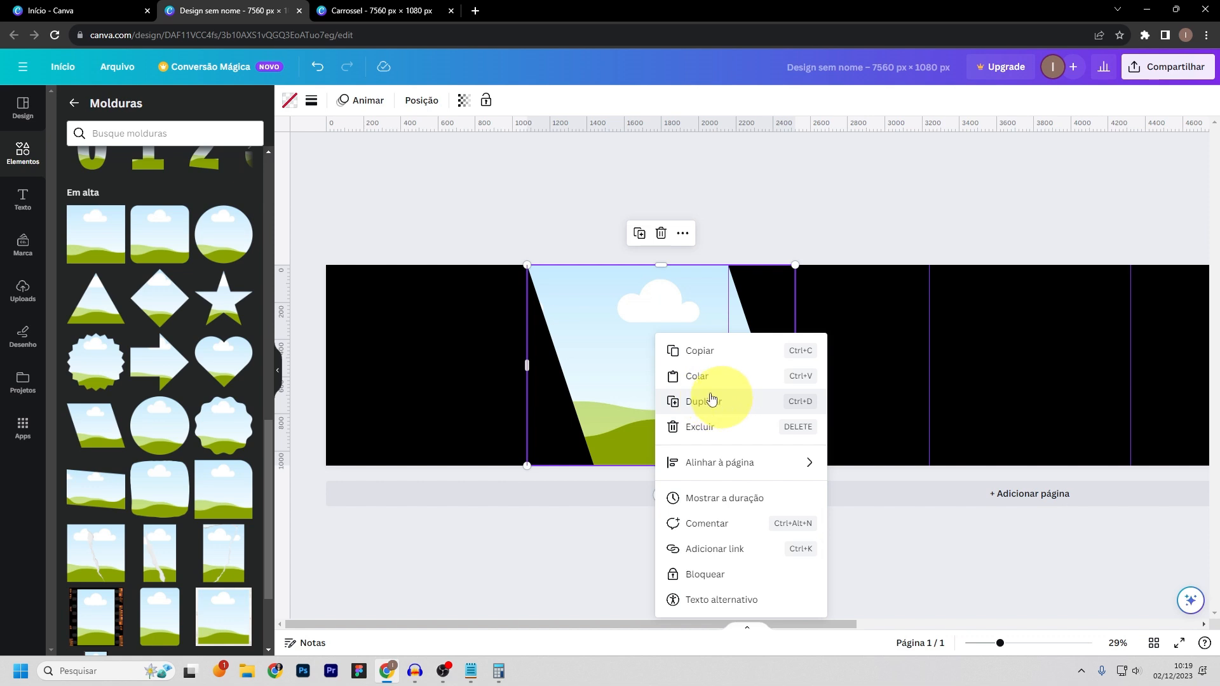
click(604, 355)
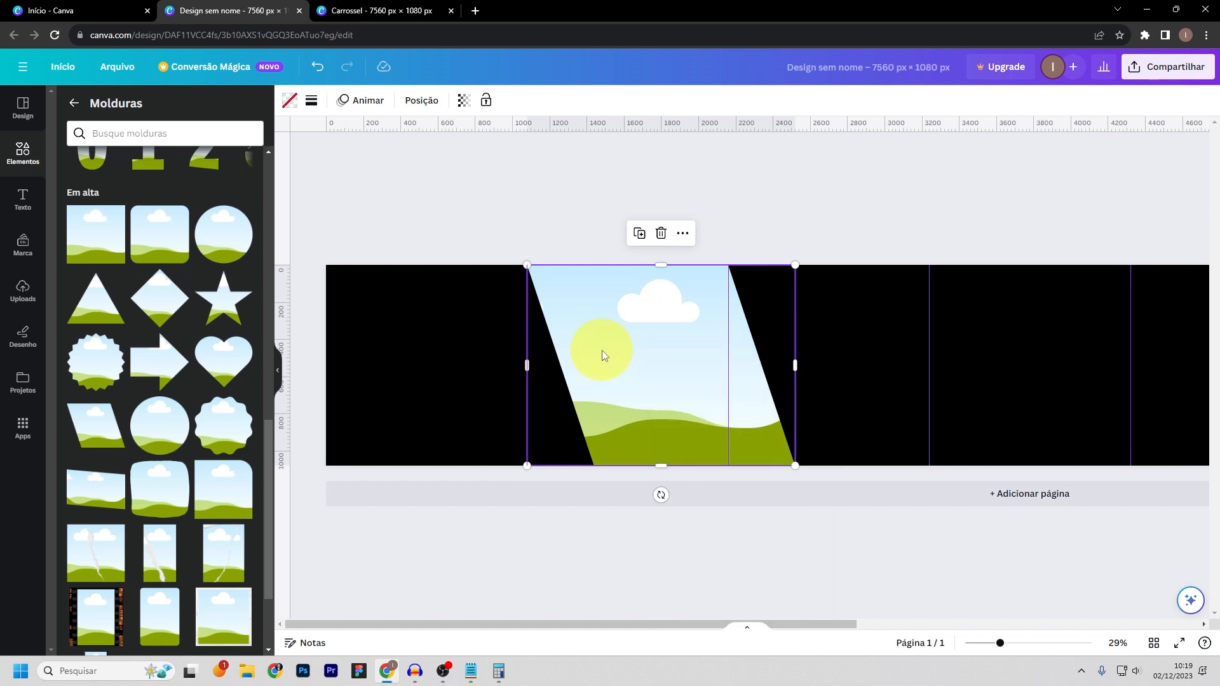
drag(658, 337, 858, 335)
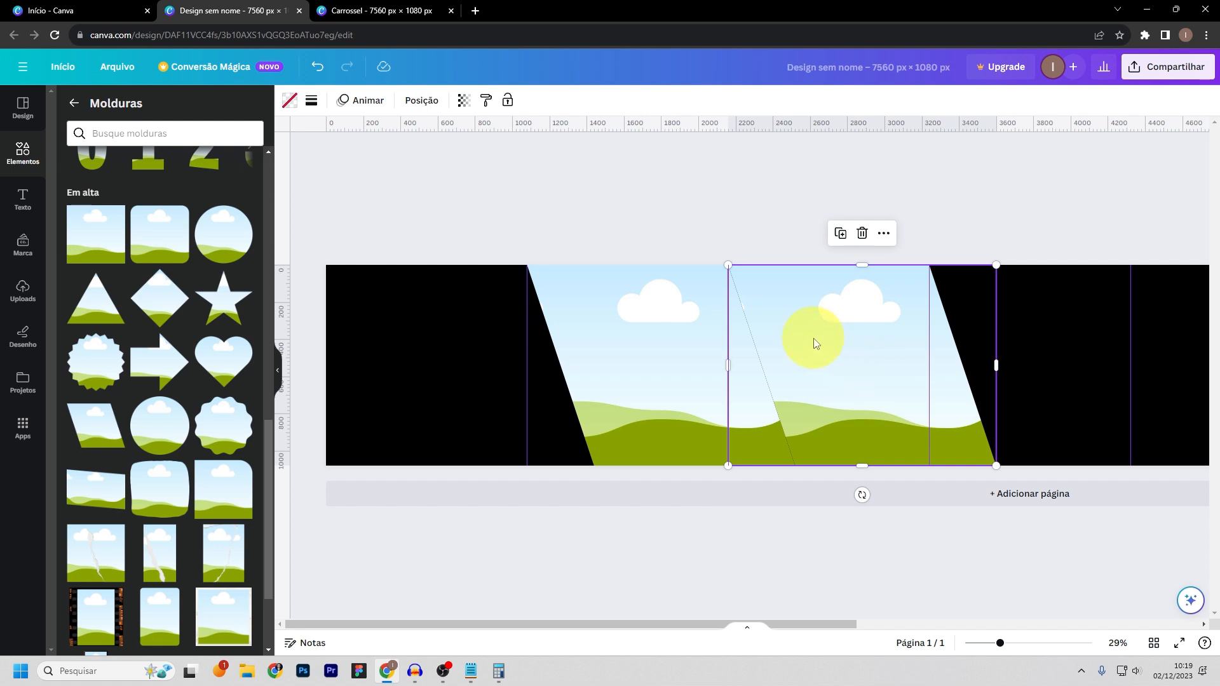
drag(801, 345, 1001, 348)
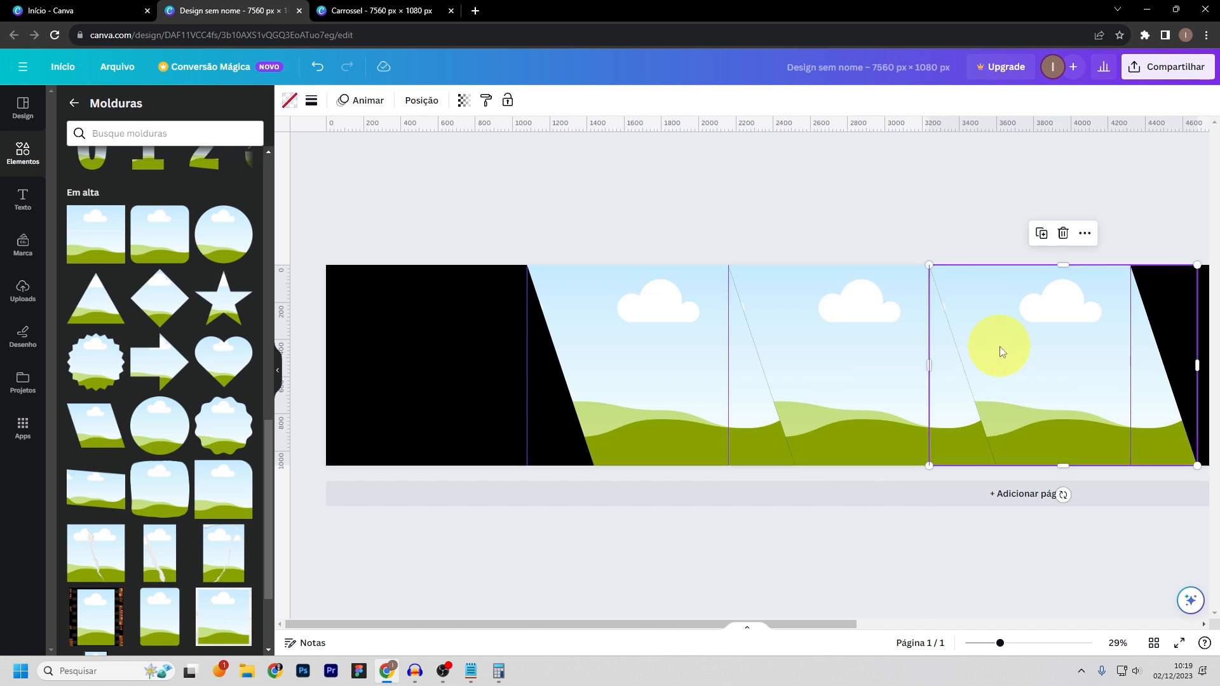
- Duplicate the parallelogram frame two more times, placing the copies side by side from the fourth and fifth guides
drag(660, 625, 932, 604)
drag(591, 341, 796, 342)
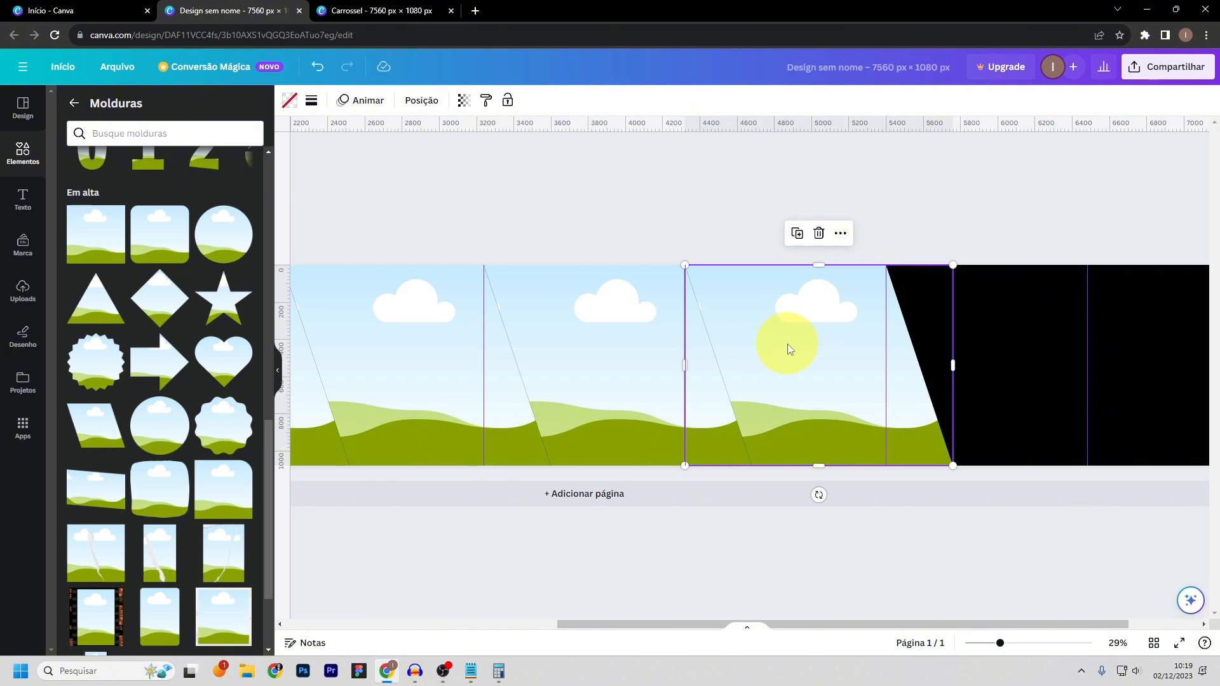
drag(775, 345, 976, 346)
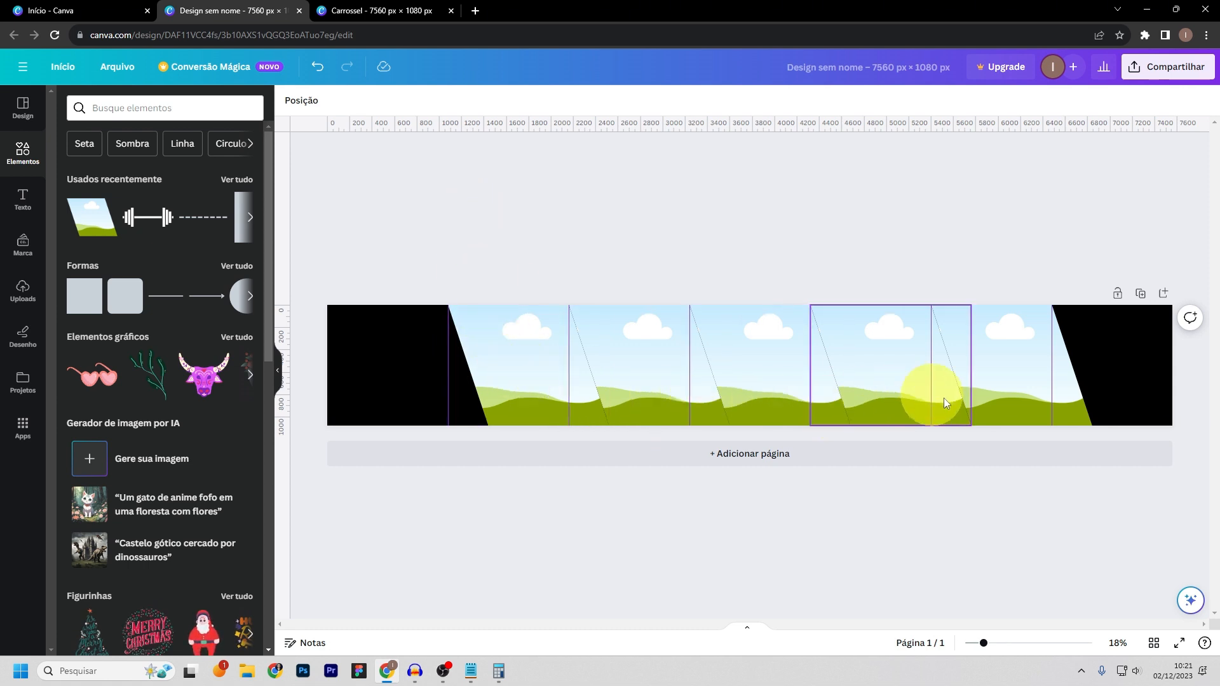
- Switch to the Notepad notes, review the planned text from Imagem 1 through Imagem 7, and return to the Canva design
click(471, 670)
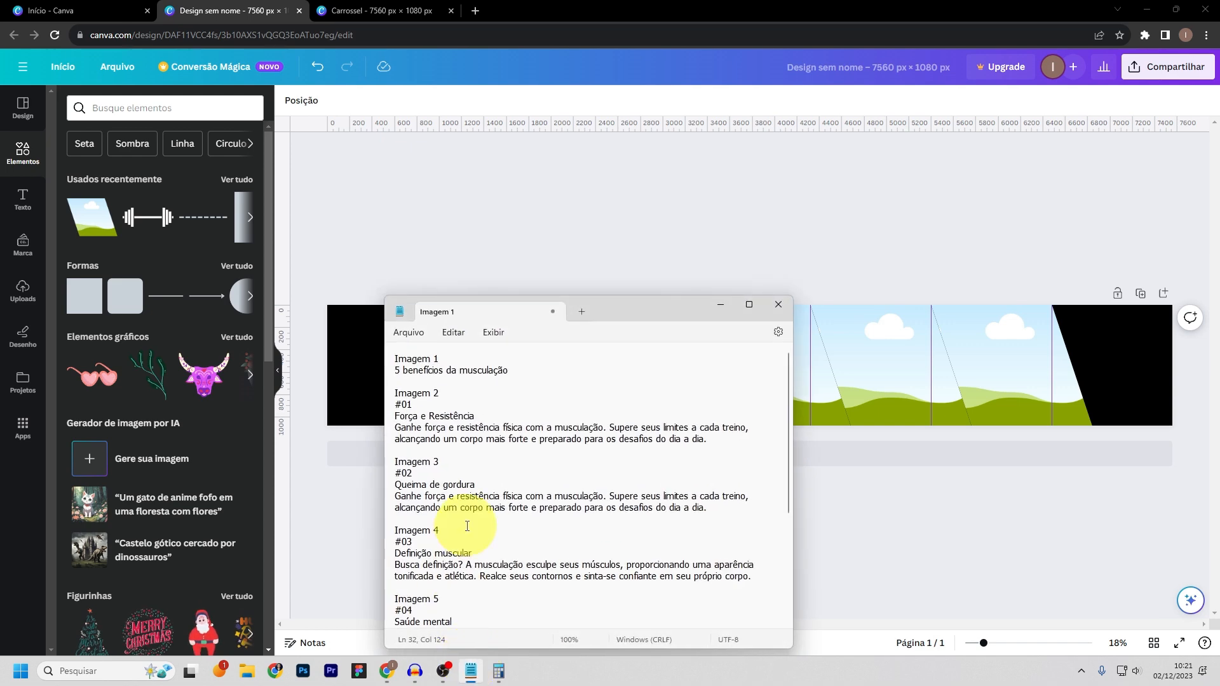
drag(475, 416, 394, 416)
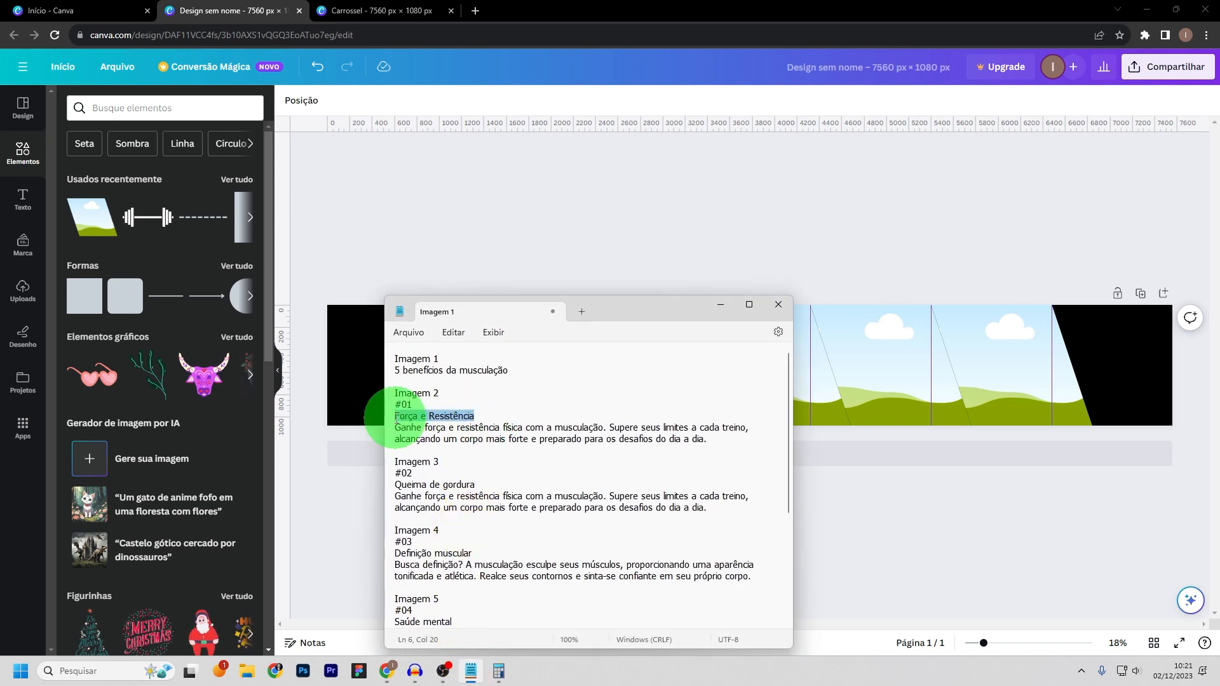
click(477, 485)
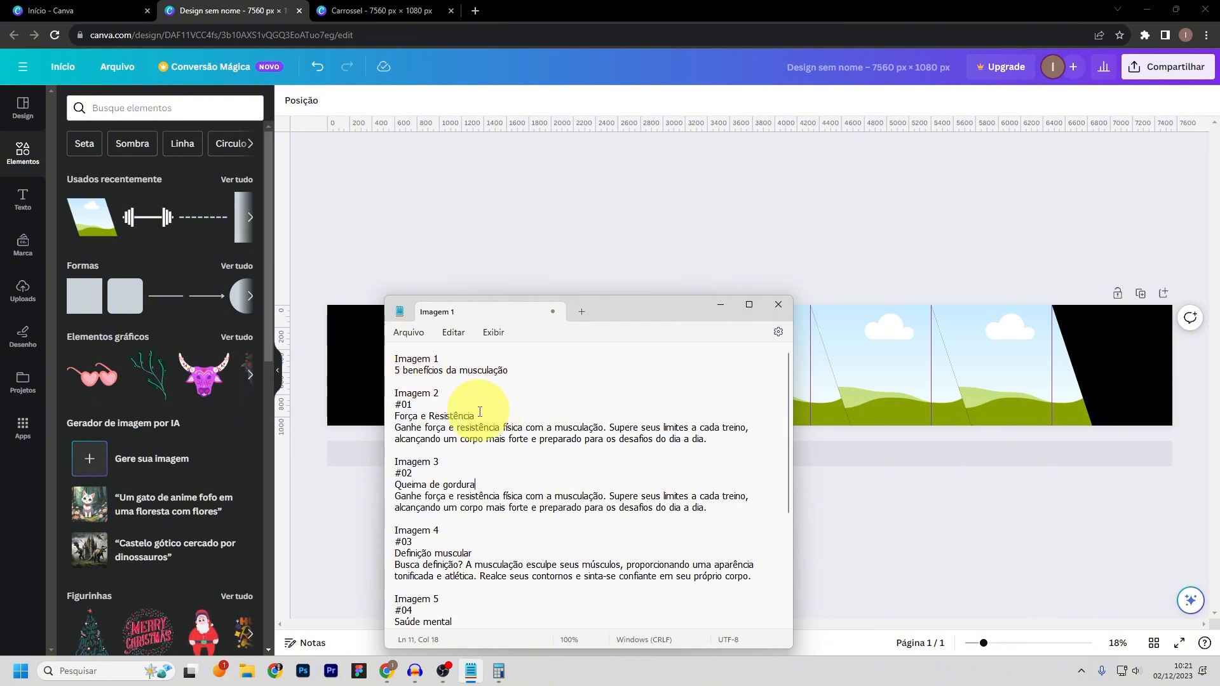
drag(485, 418, 381, 389)
click(508, 224)
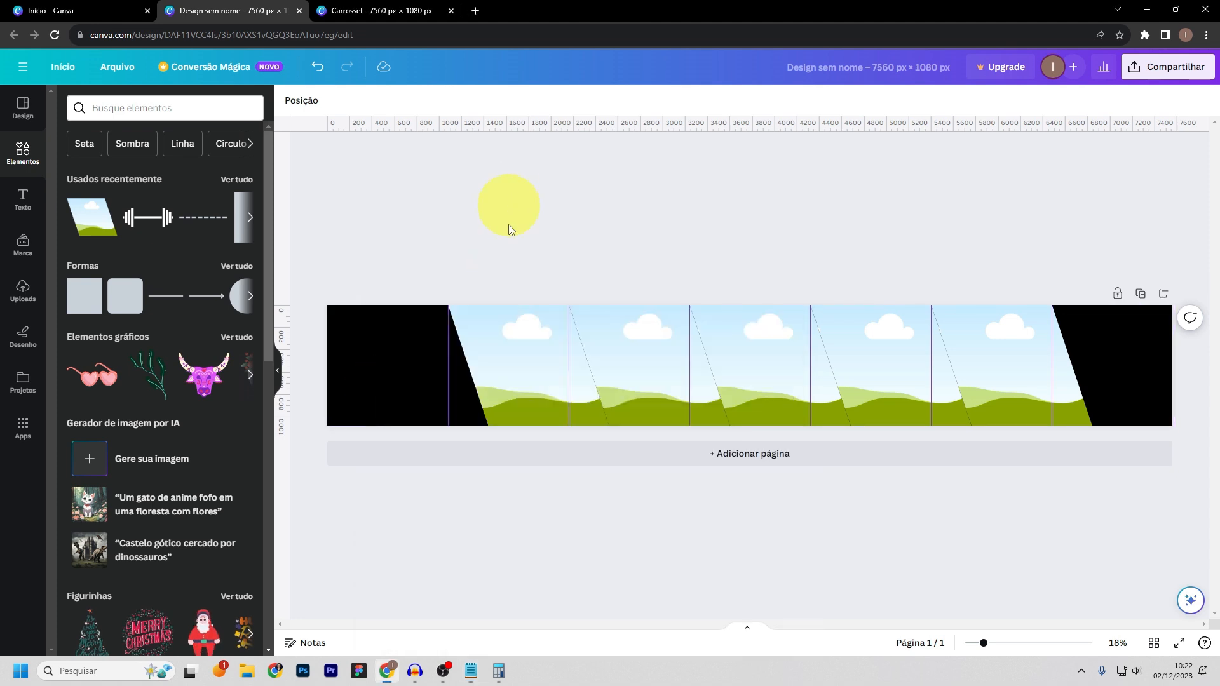
click(471, 670)
click(480, 420)
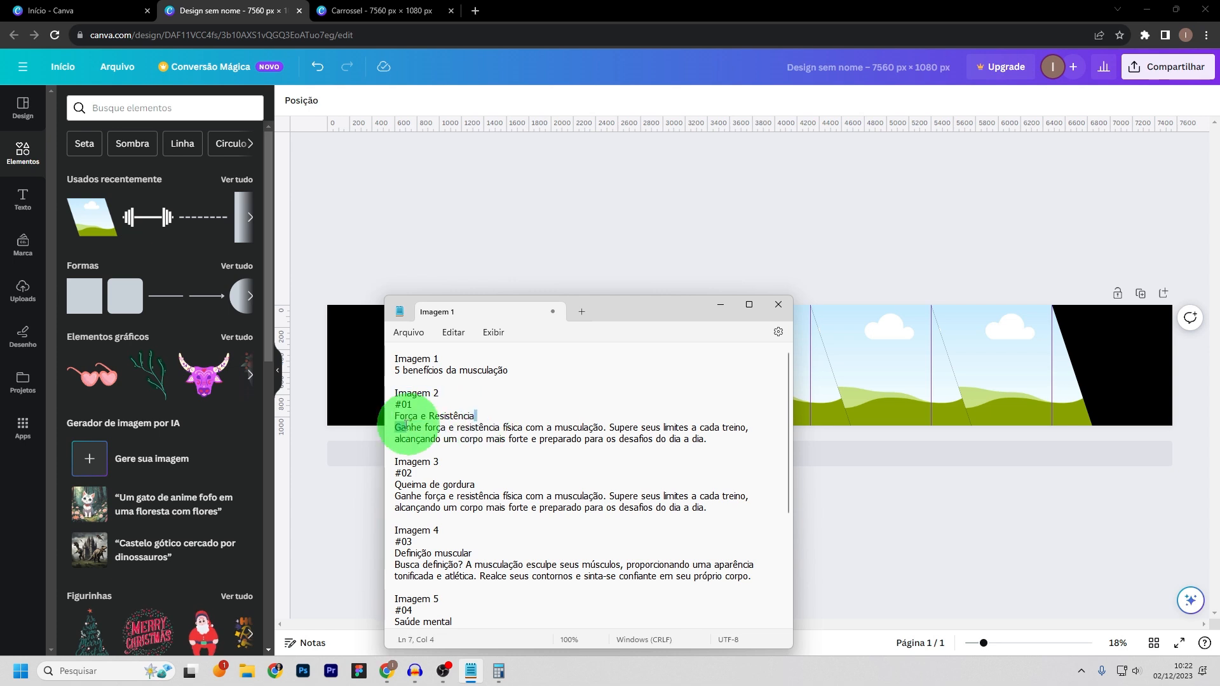
click(400, 417)
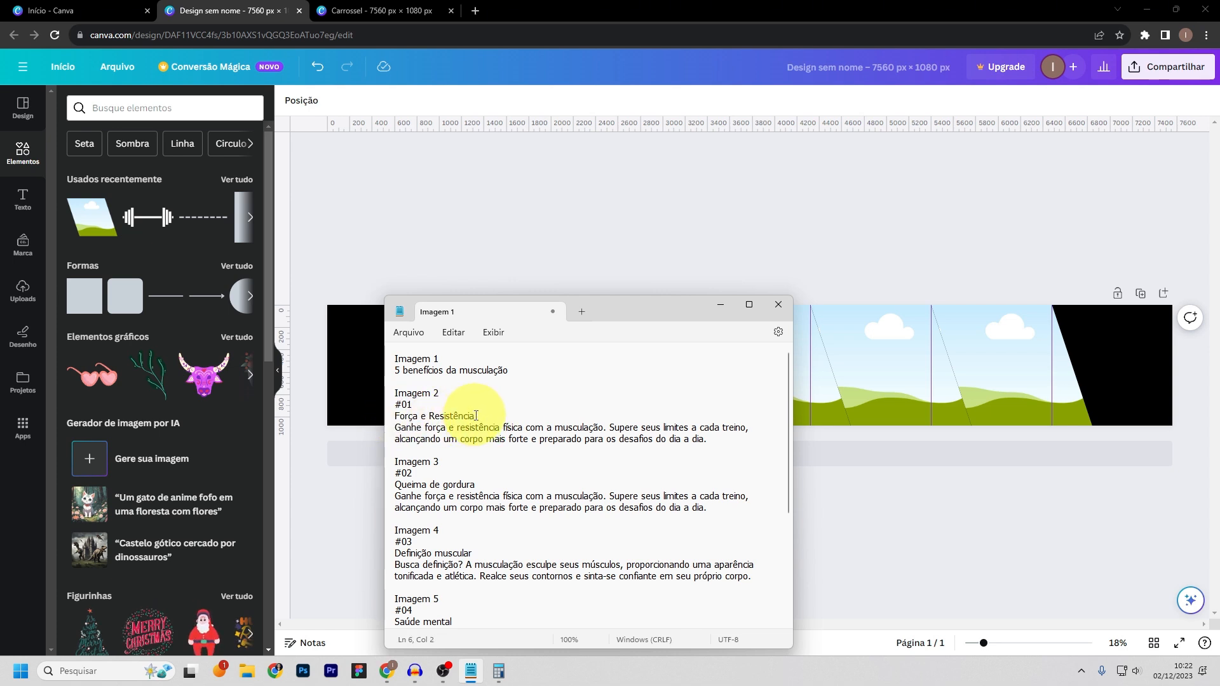
drag(474, 416, 394, 416)
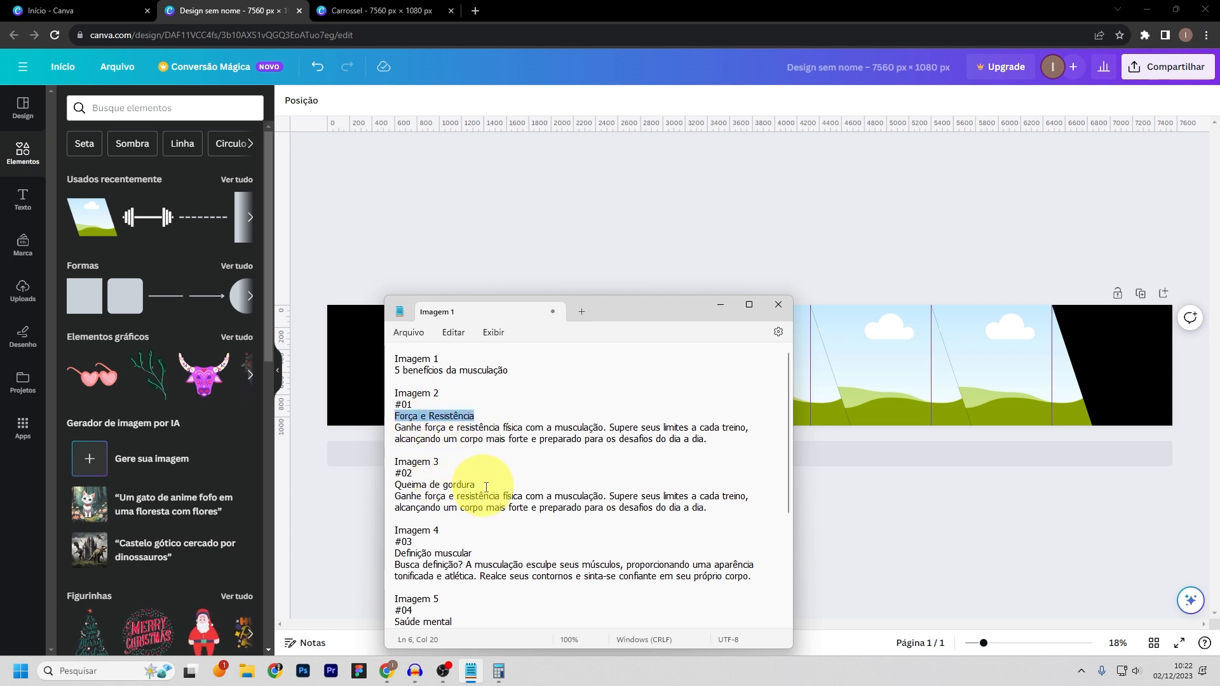
drag(487, 485, 389, 493)
scroll(457, 546, down, 3)
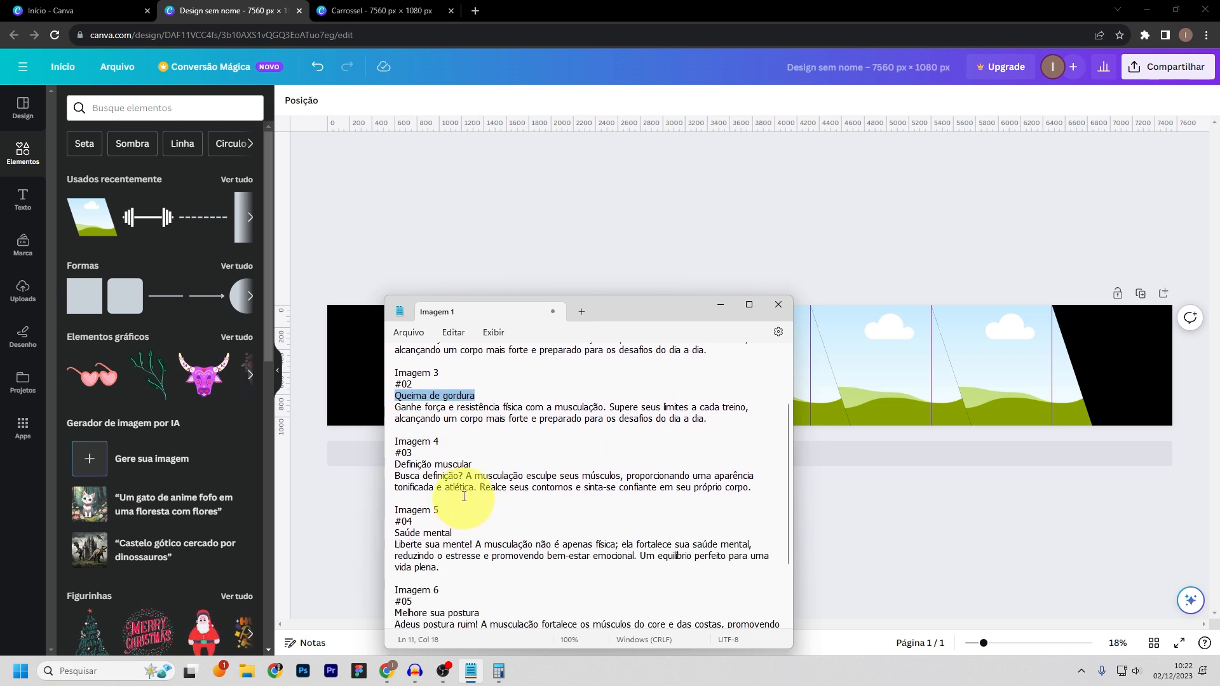
scroll(436, 534, down, 2)
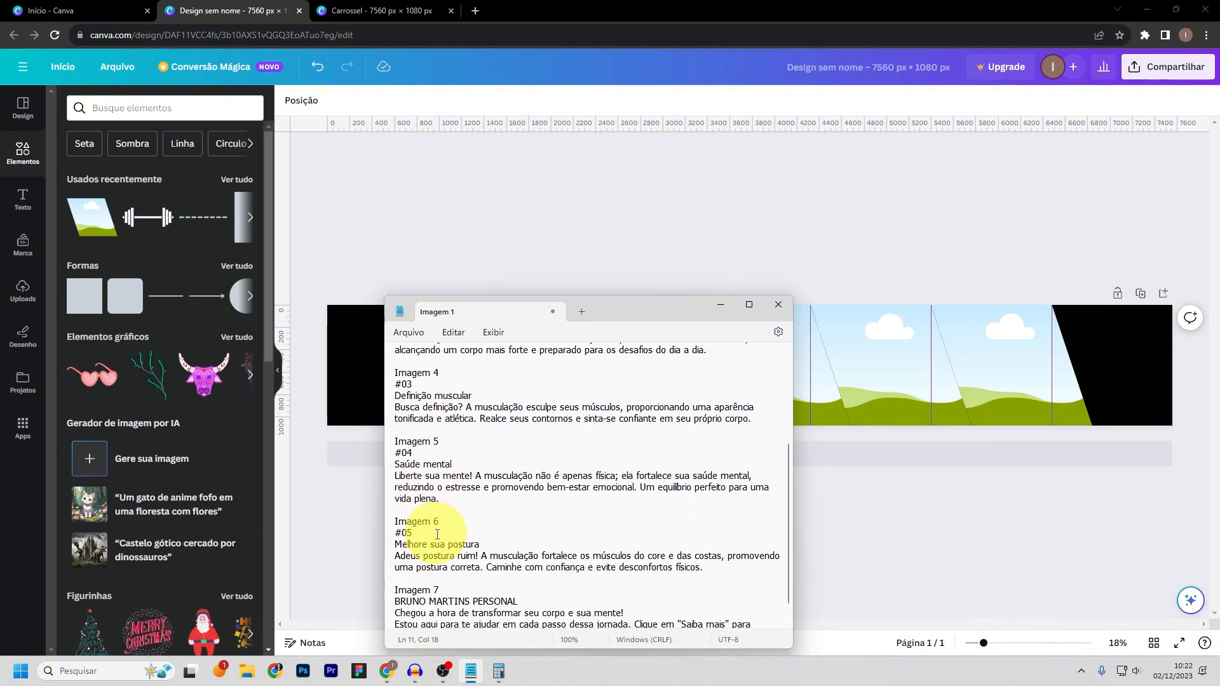
click(723, 308)
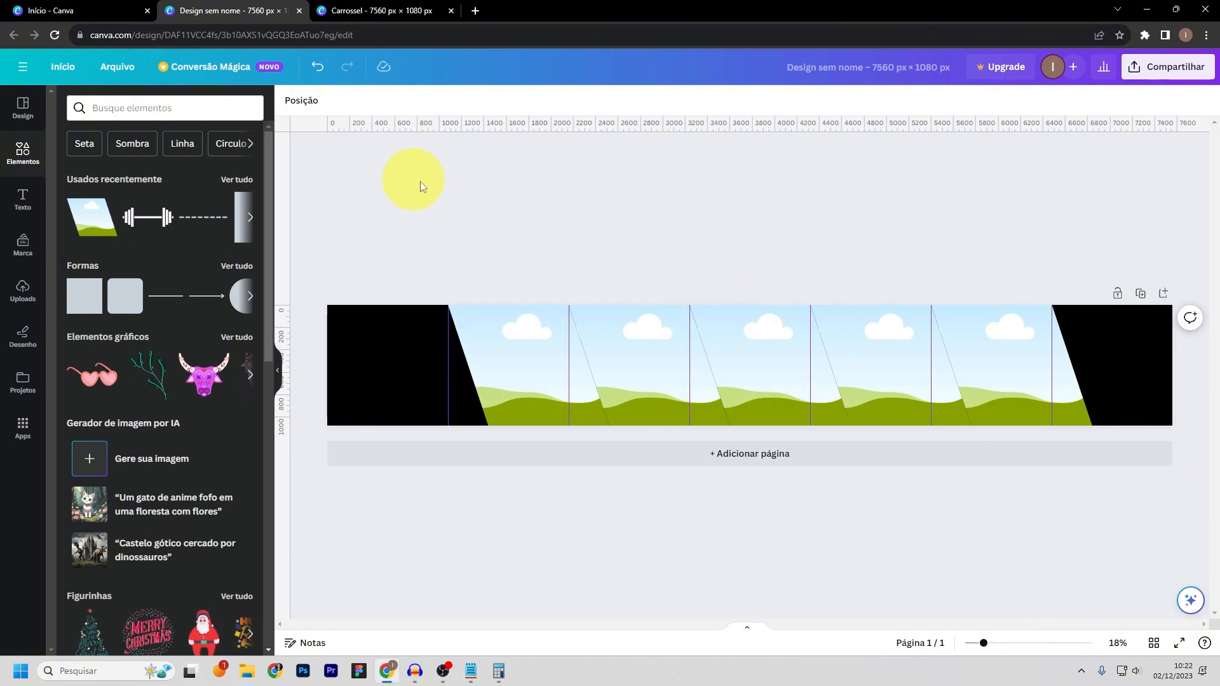
- Check the uploaded images, search the elements for "musculação" and browse the photo (Fotos) results
click(21, 295)
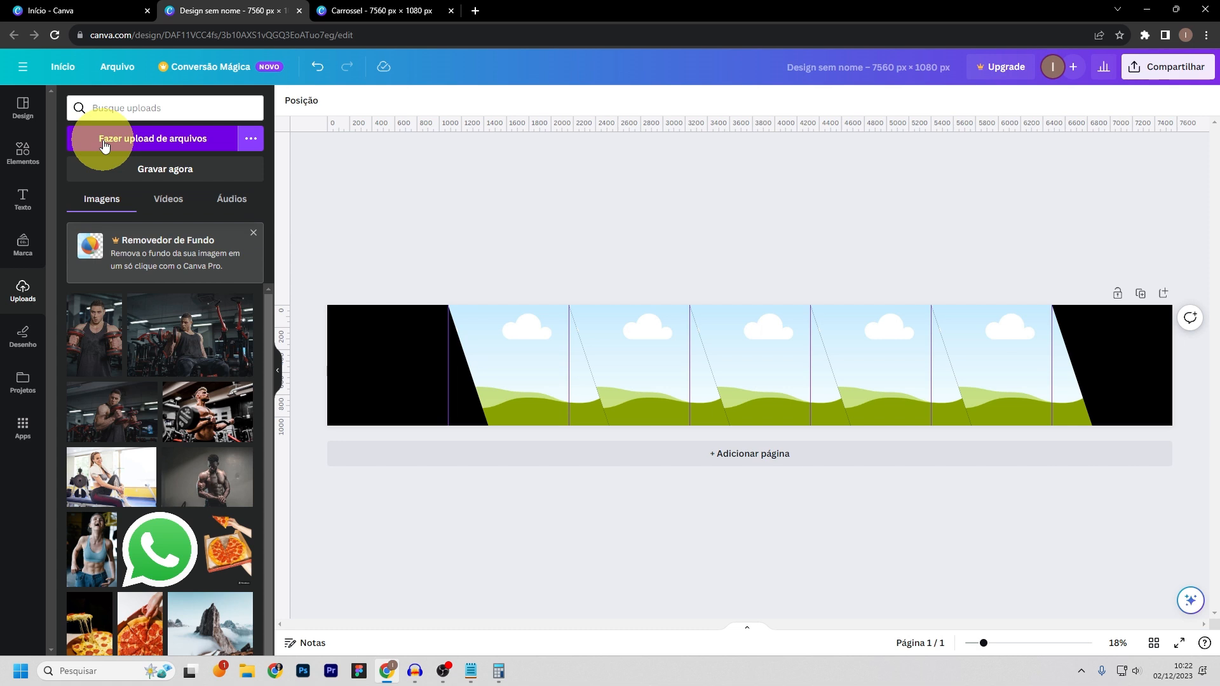
click(20, 167)
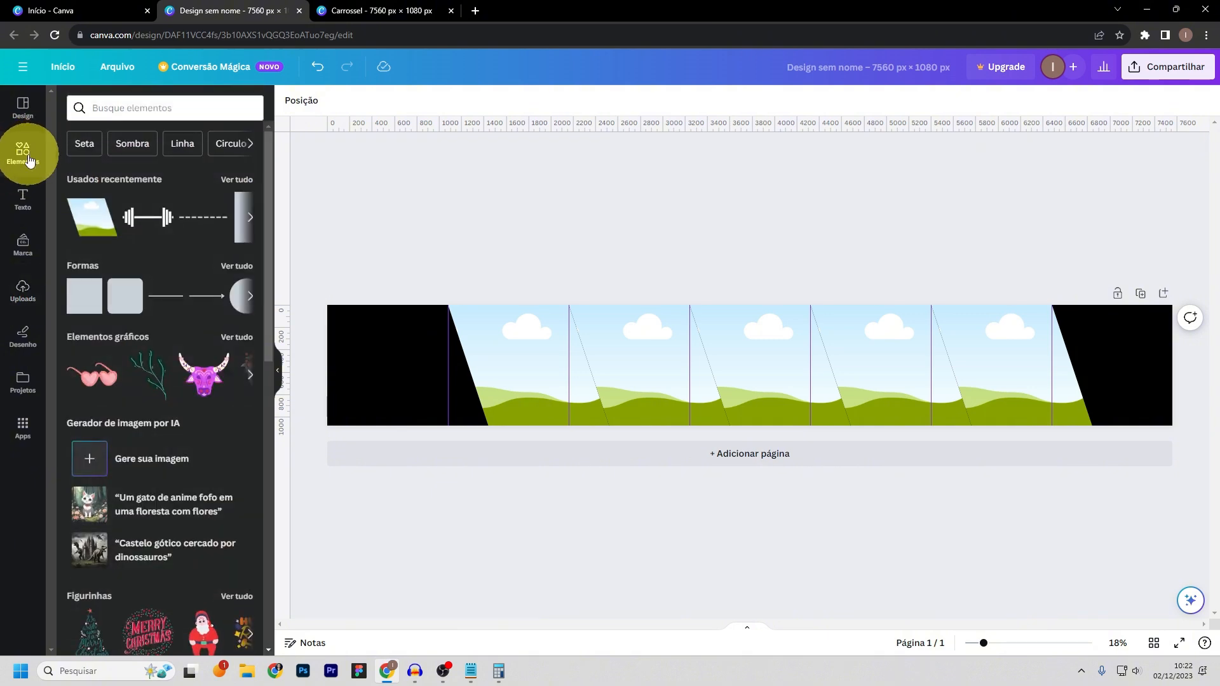
click(108, 108)
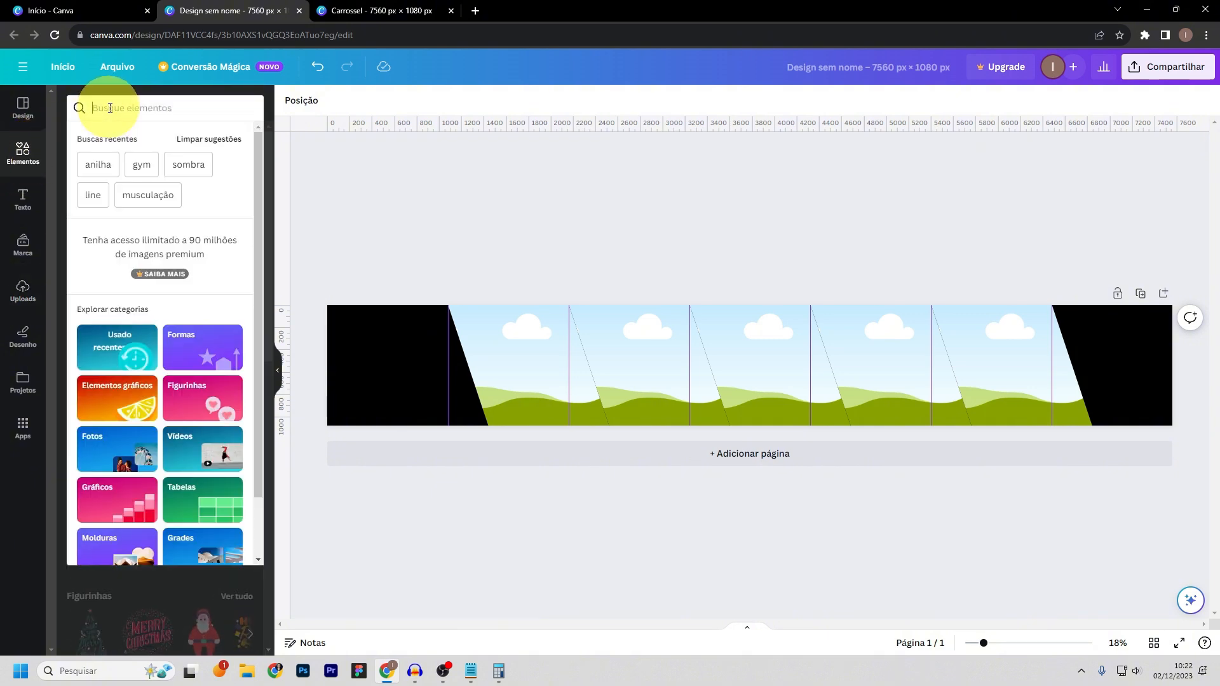
text(mus)
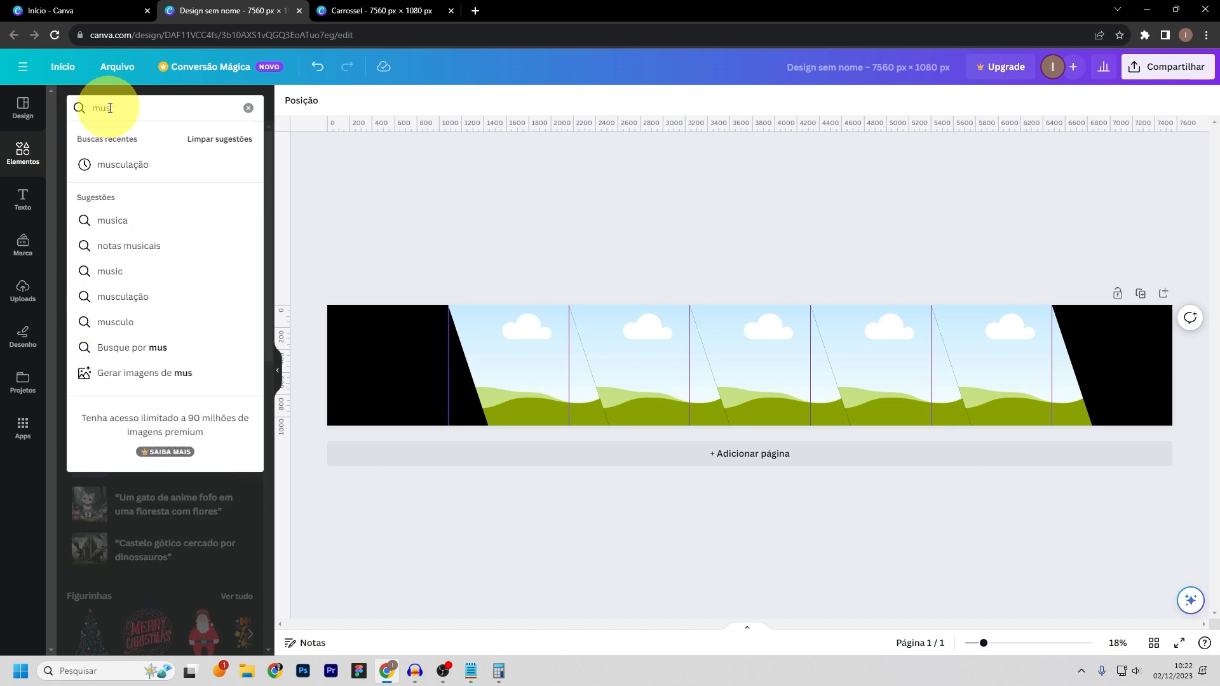
click(121, 162)
click(202, 145)
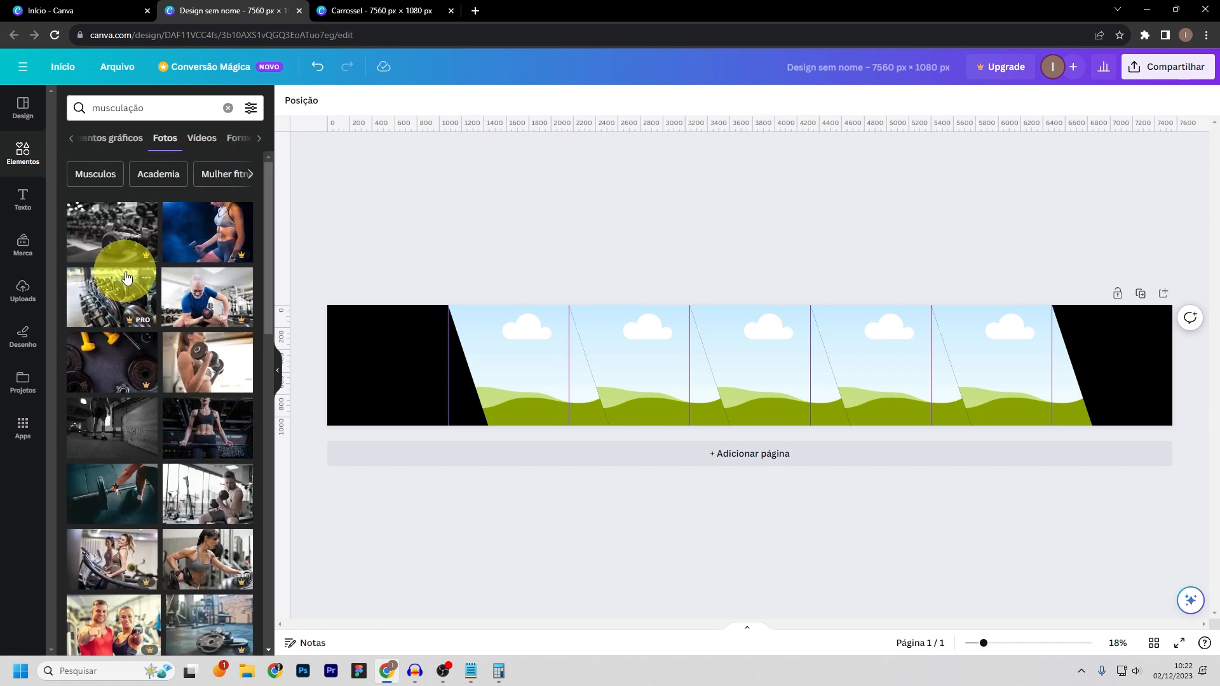
scroll(127, 278, down, 7)
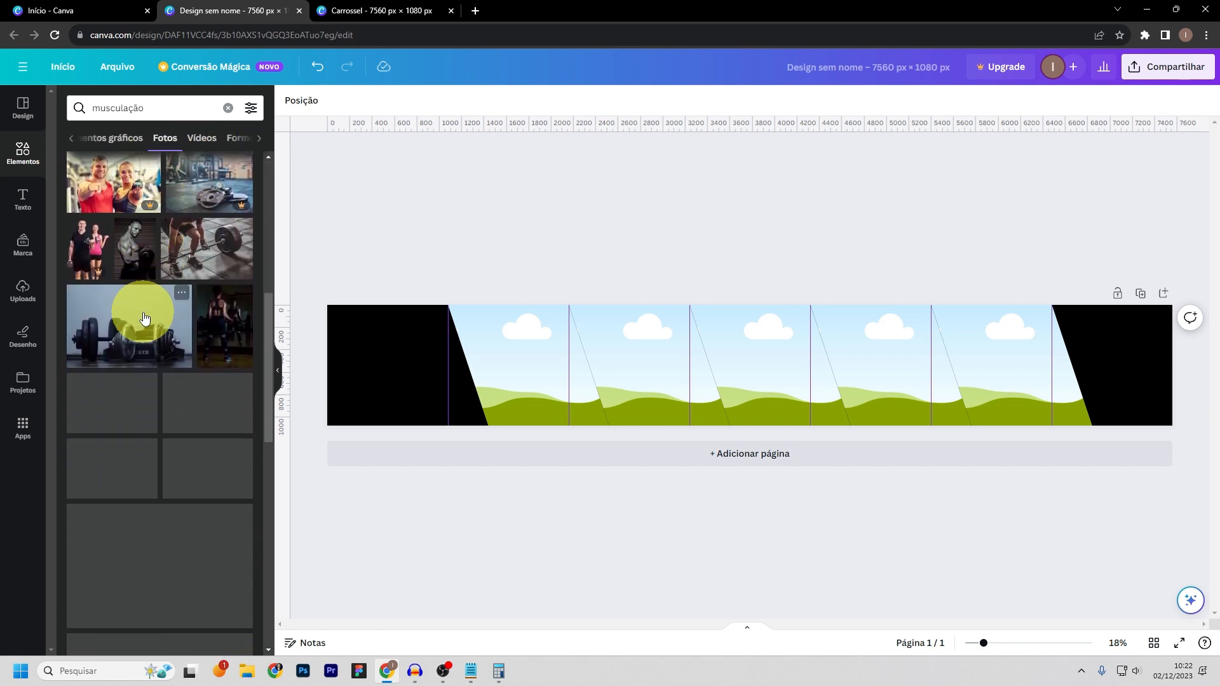
scroll(149, 381, down, 1)
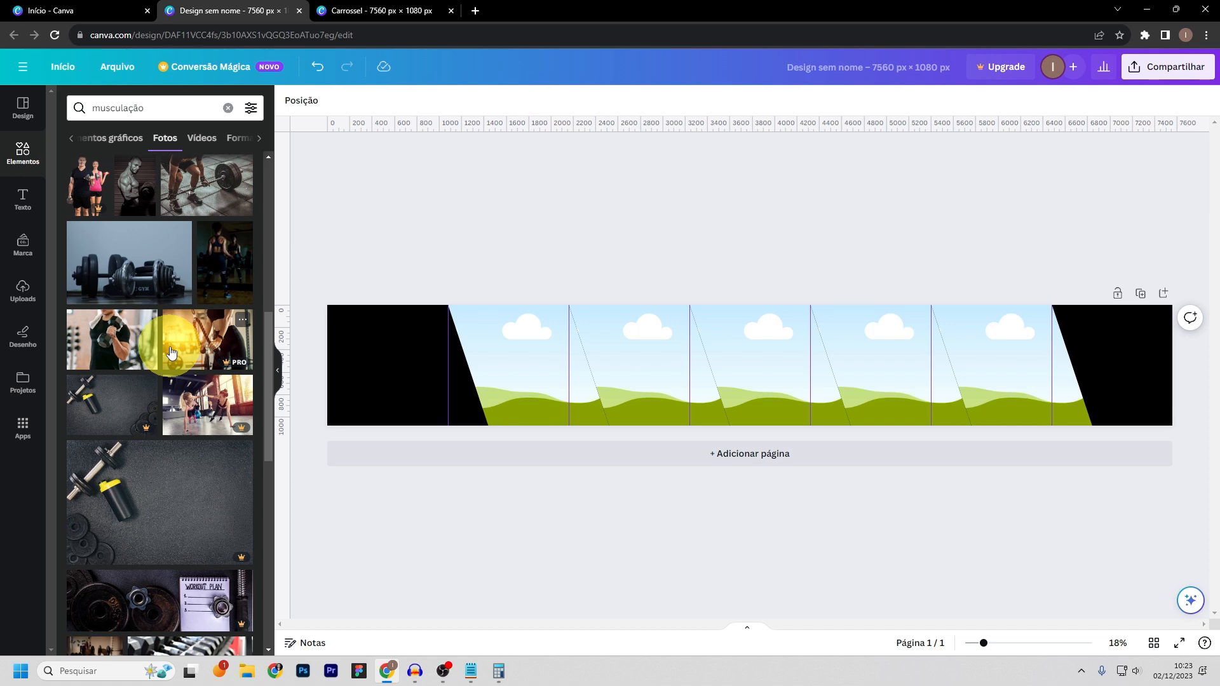
scroll(171, 349, down, 4)
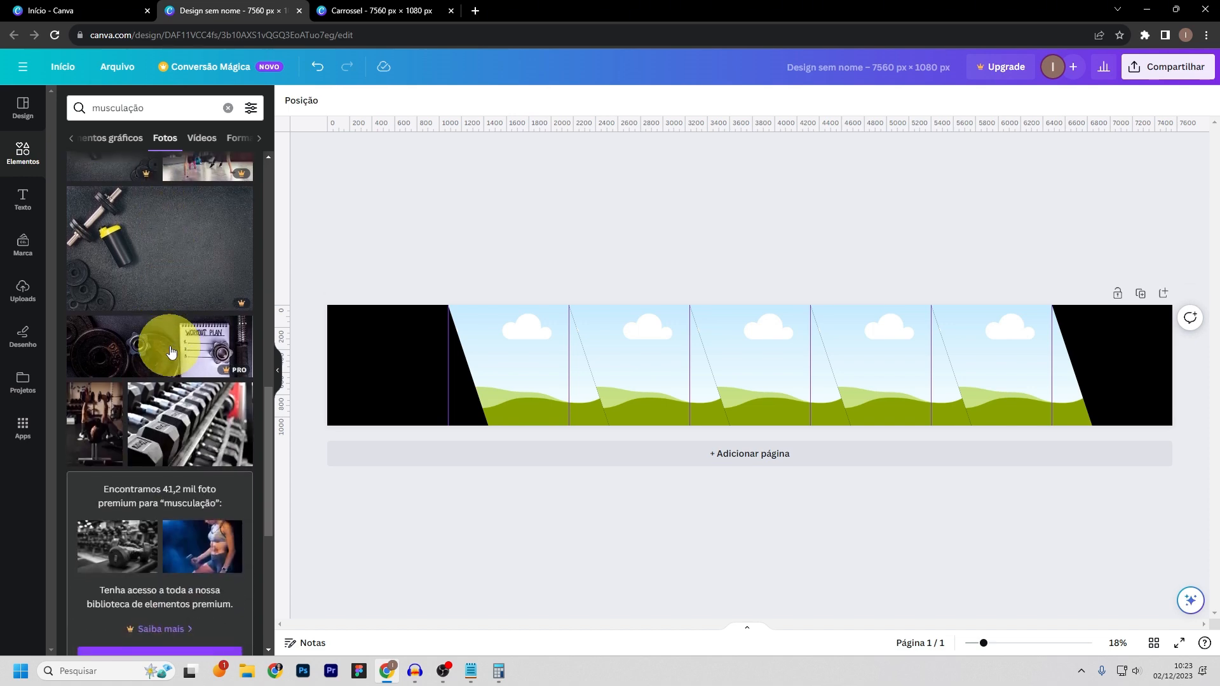
scroll(159, 381, up, 9)
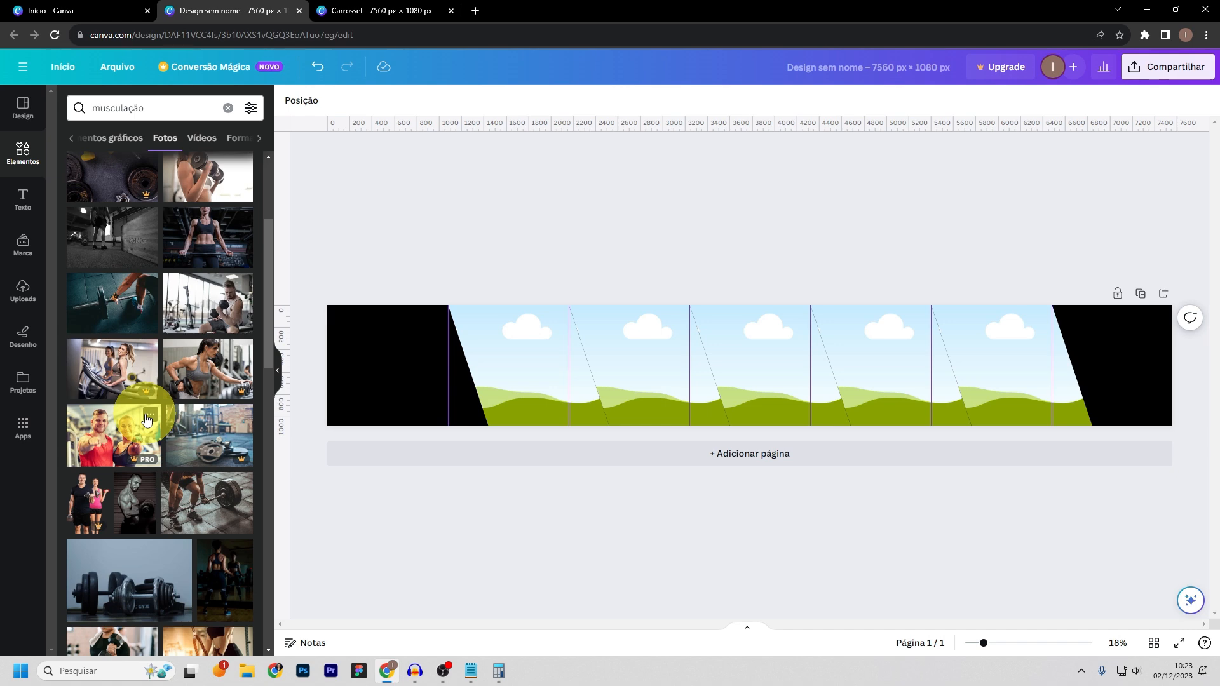
scroll(143, 394, up, 3)
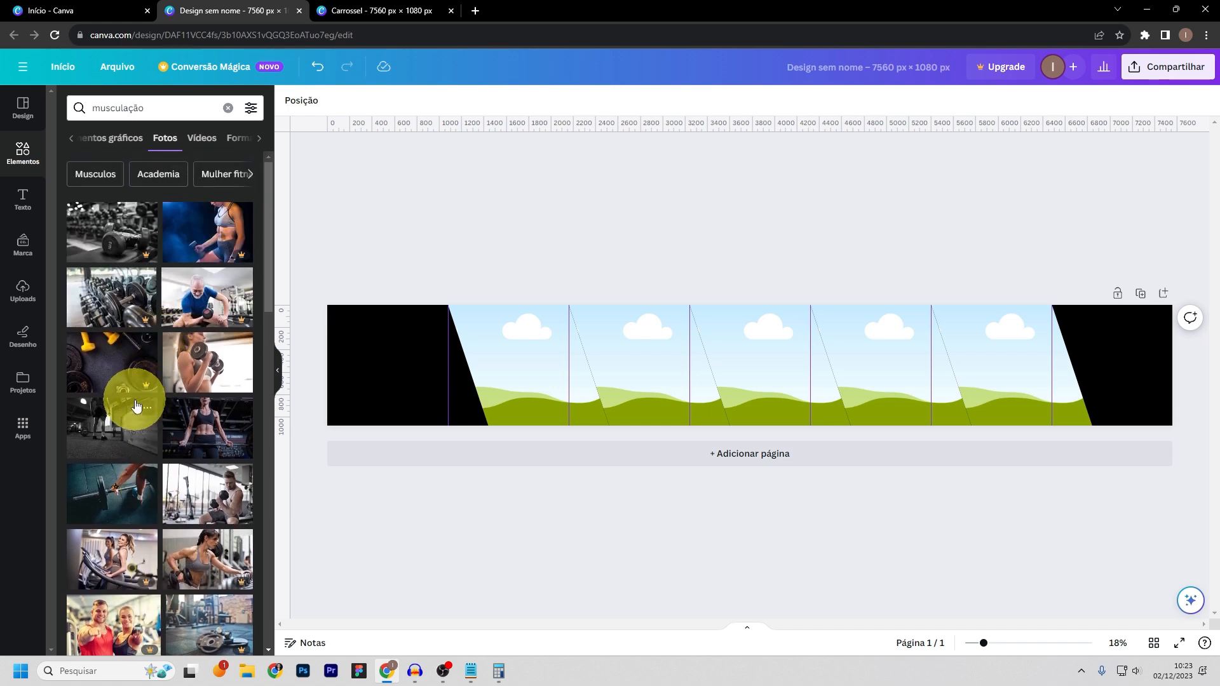
scroll(159, 502, down, 5)
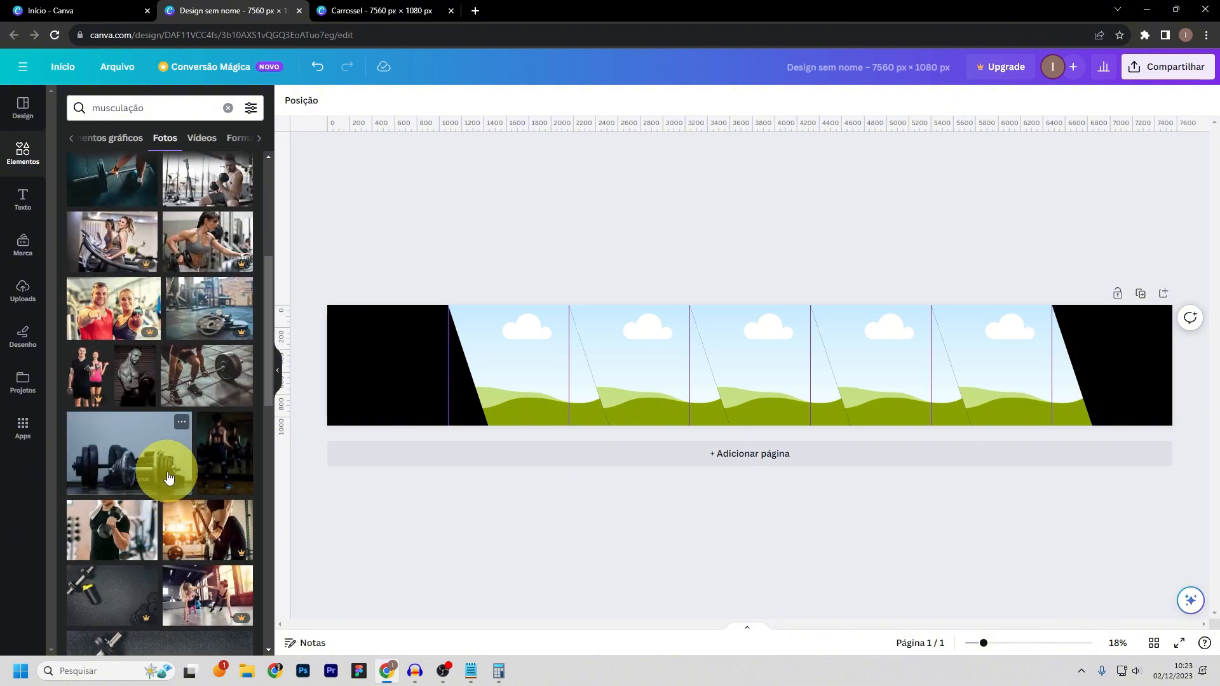
- Look over the uploaded images again, clear the element search and view all recently used elements (Usados recentemente)
click(23, 291)
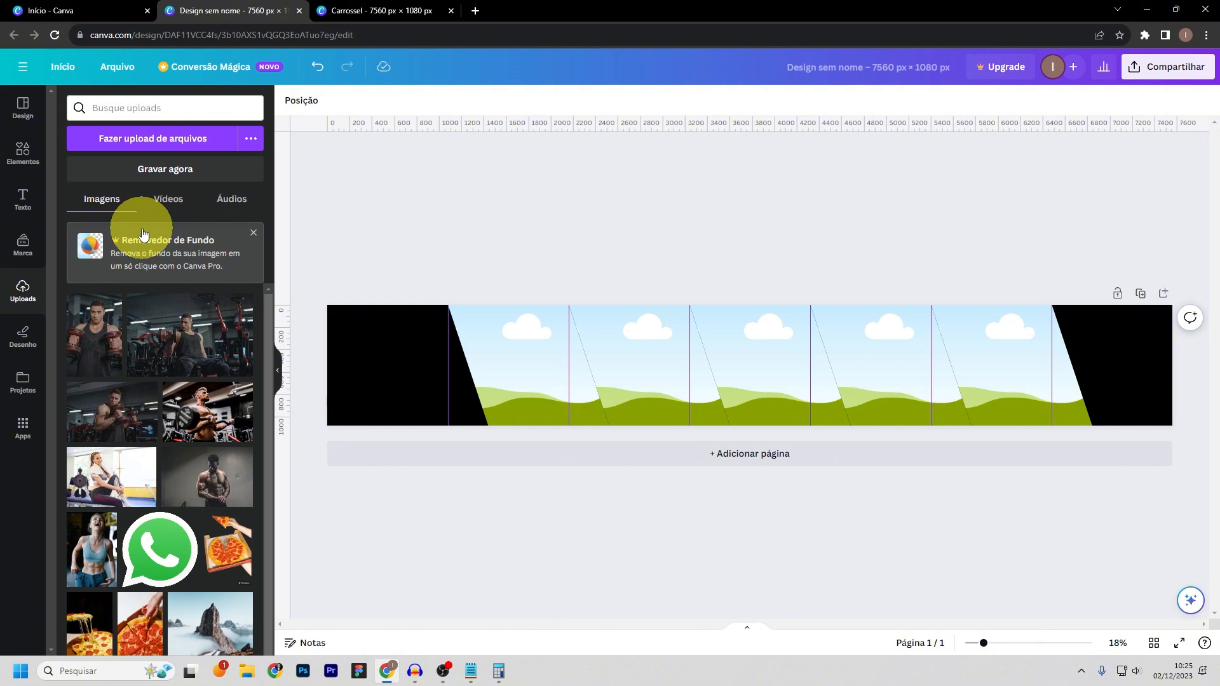
click(17, 160)
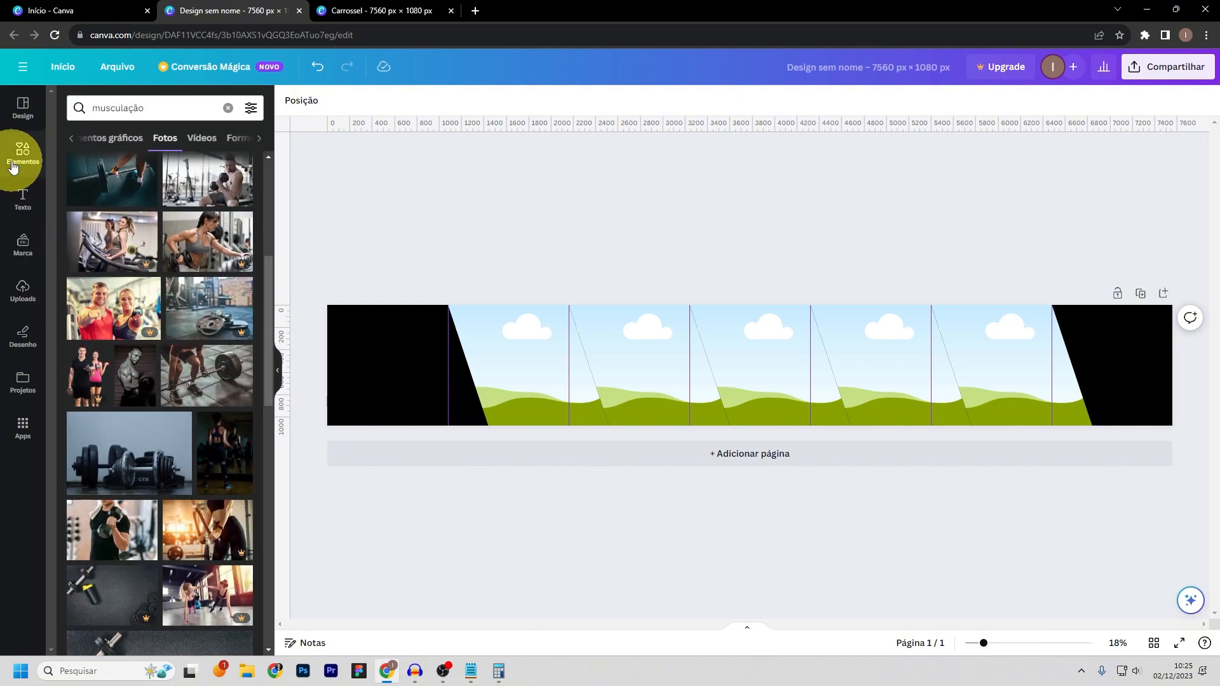
click(227, 107)
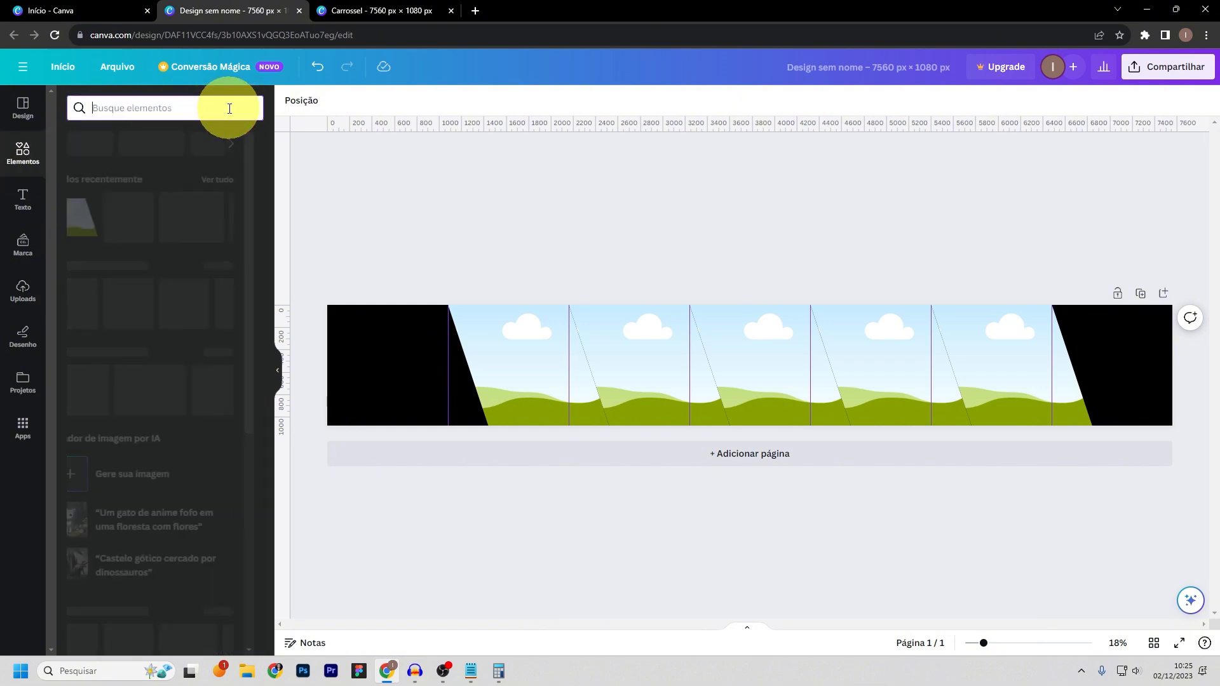
click(235, 179)
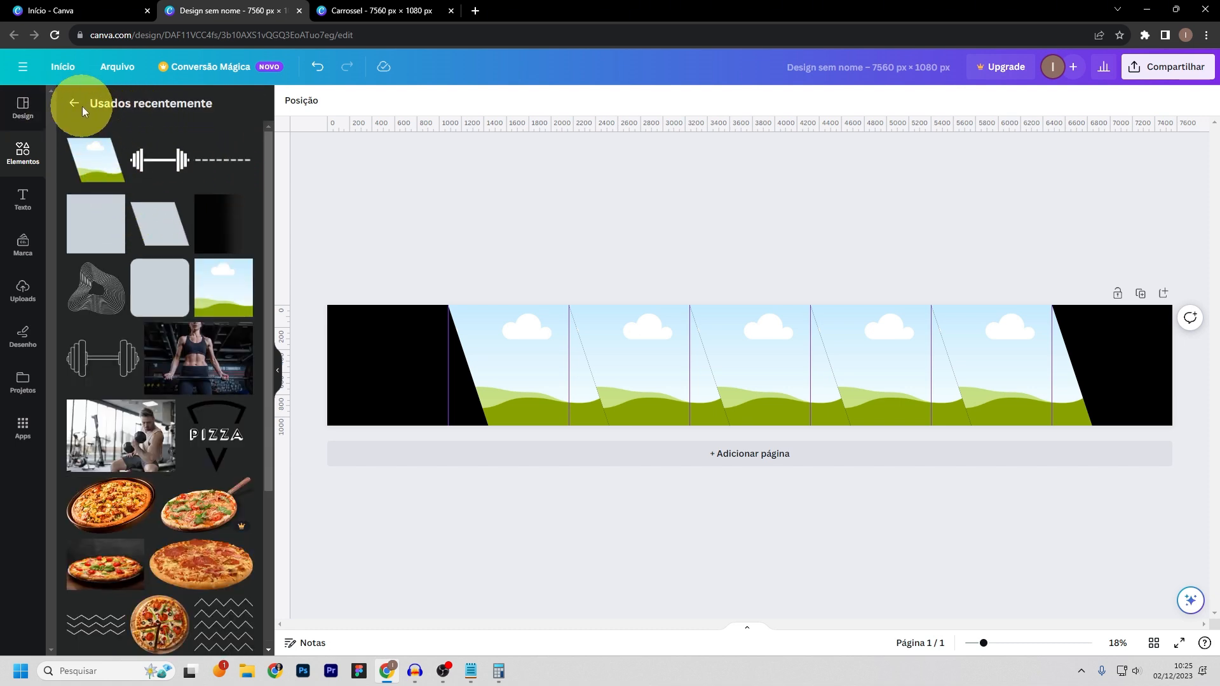
click(75, 105)
click(235, 179)
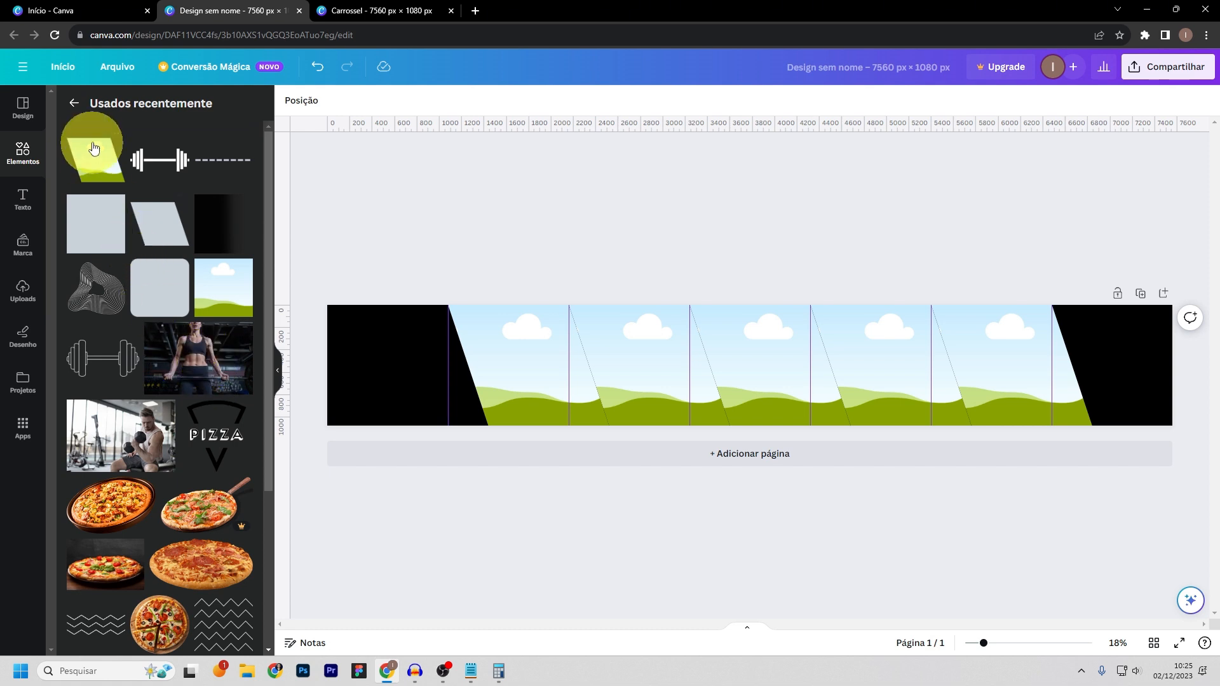
click(74, 102)
- Search the photos for "musculação" and place the picture of the woman holding a barbell in the first slanted frame
click(145, 103)
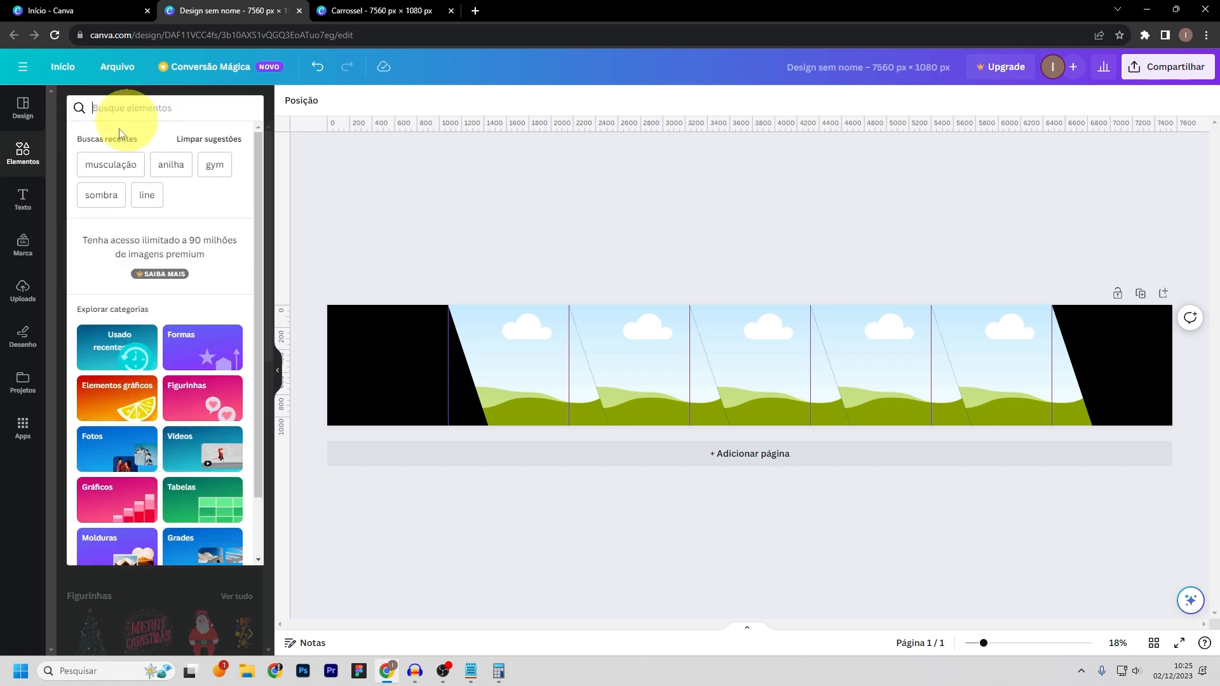
click(93, 167)
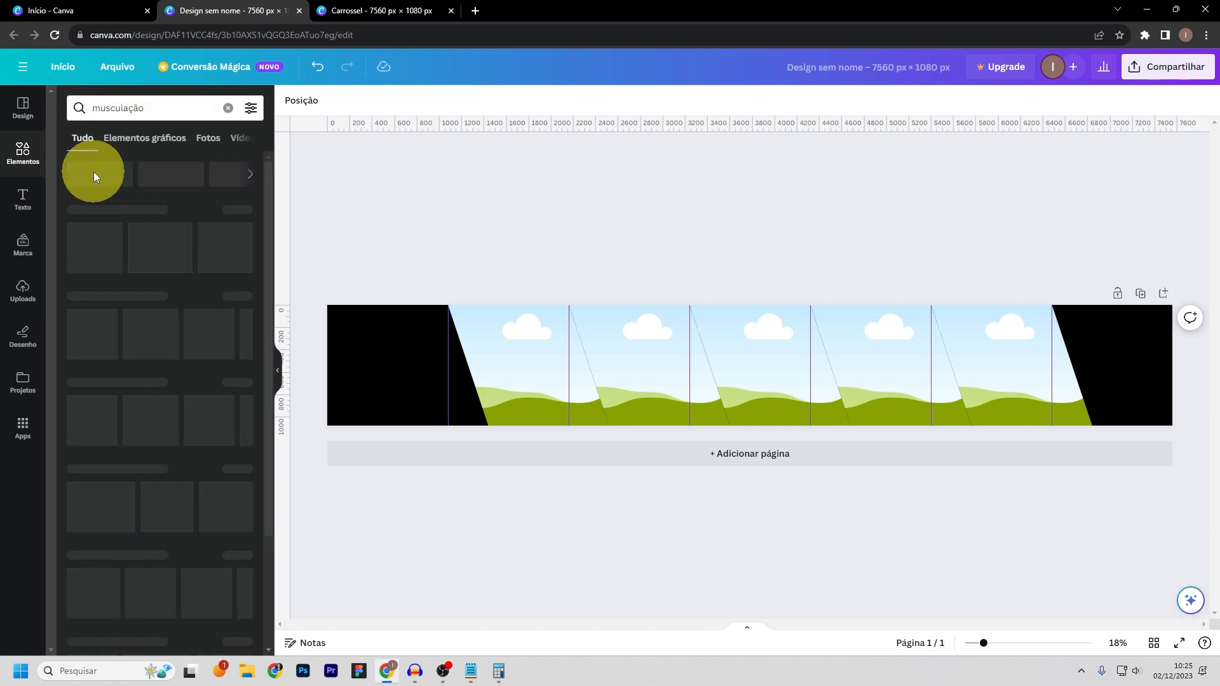
click(206, 138)
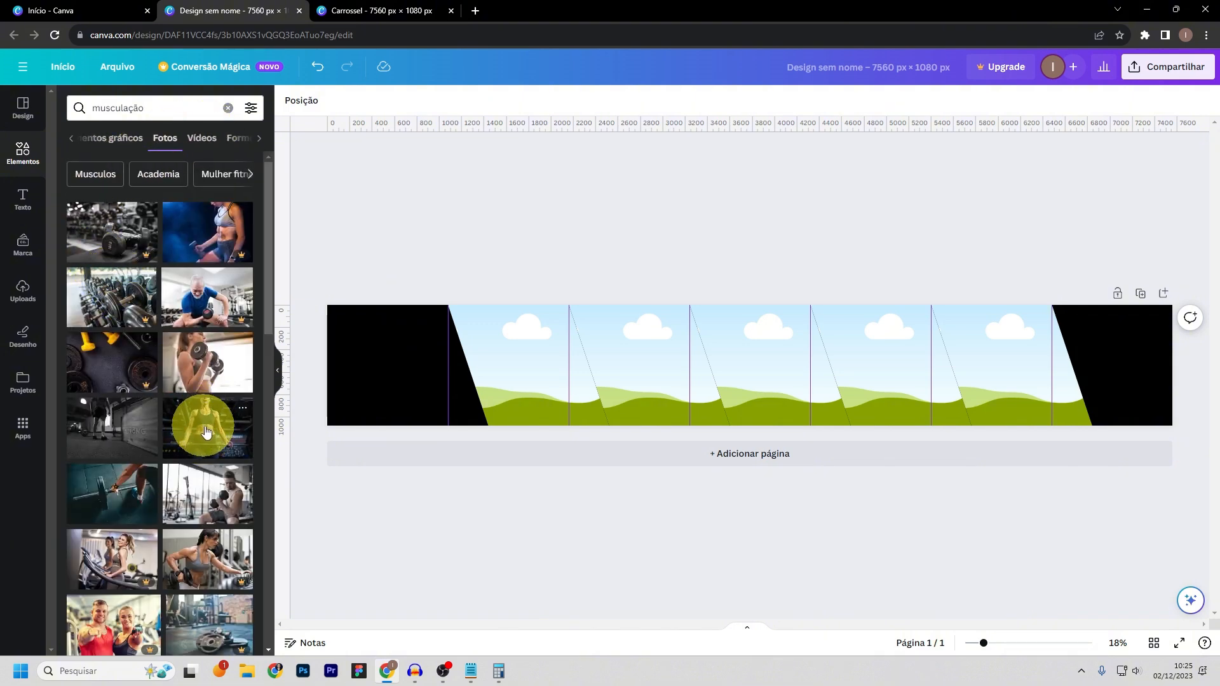
drag(207, 432, 508, 371)
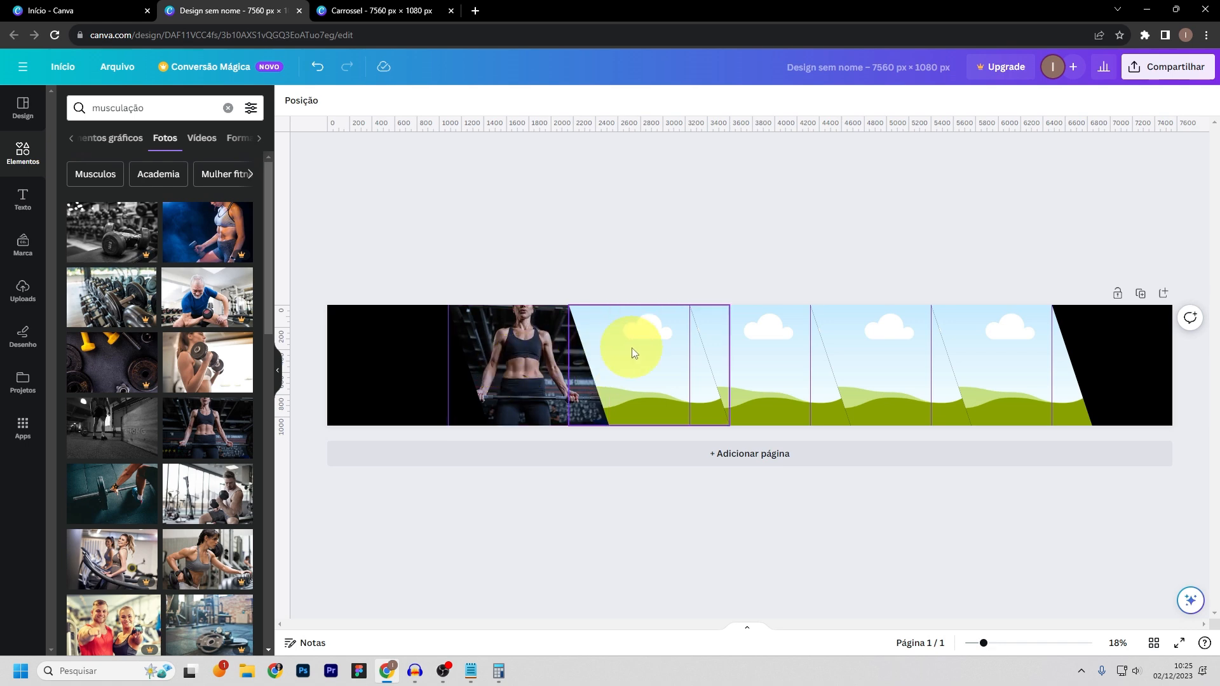
- Check the Imagem 3 topic "Queima de gordura" in the notes and place the uploaded photo of the woman in the blue top in the second slanted frame
click(477, 670)
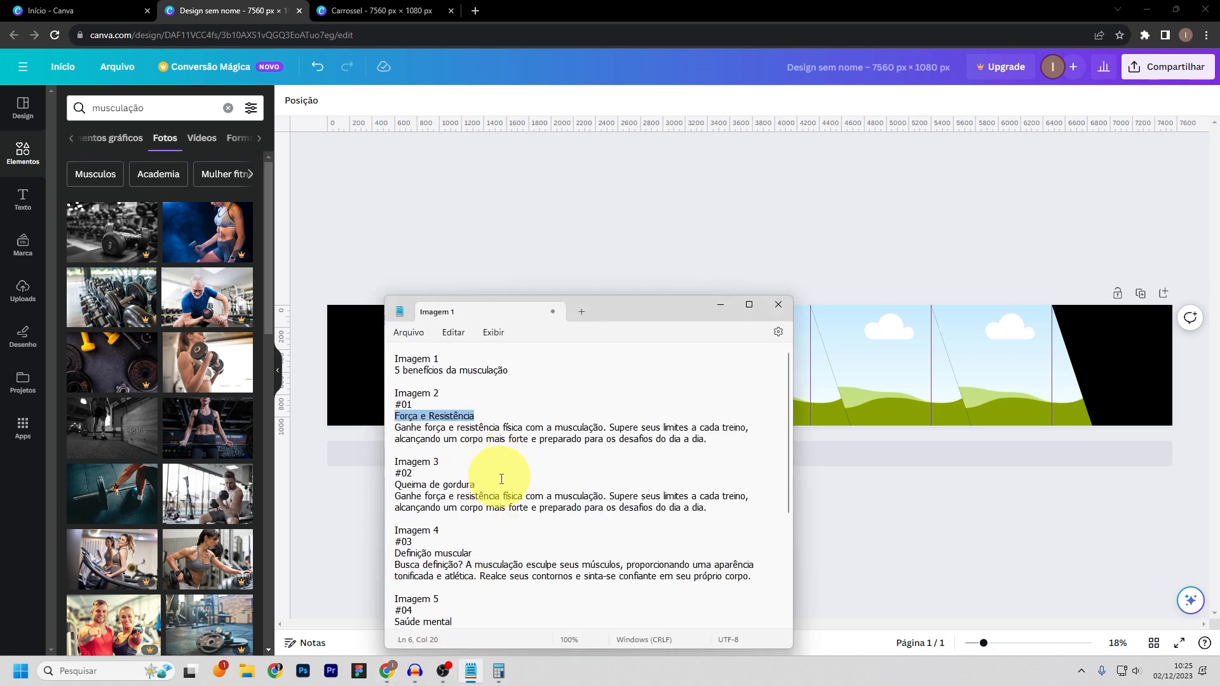
drag(490, 486, 400, 485)
click(580, 234)
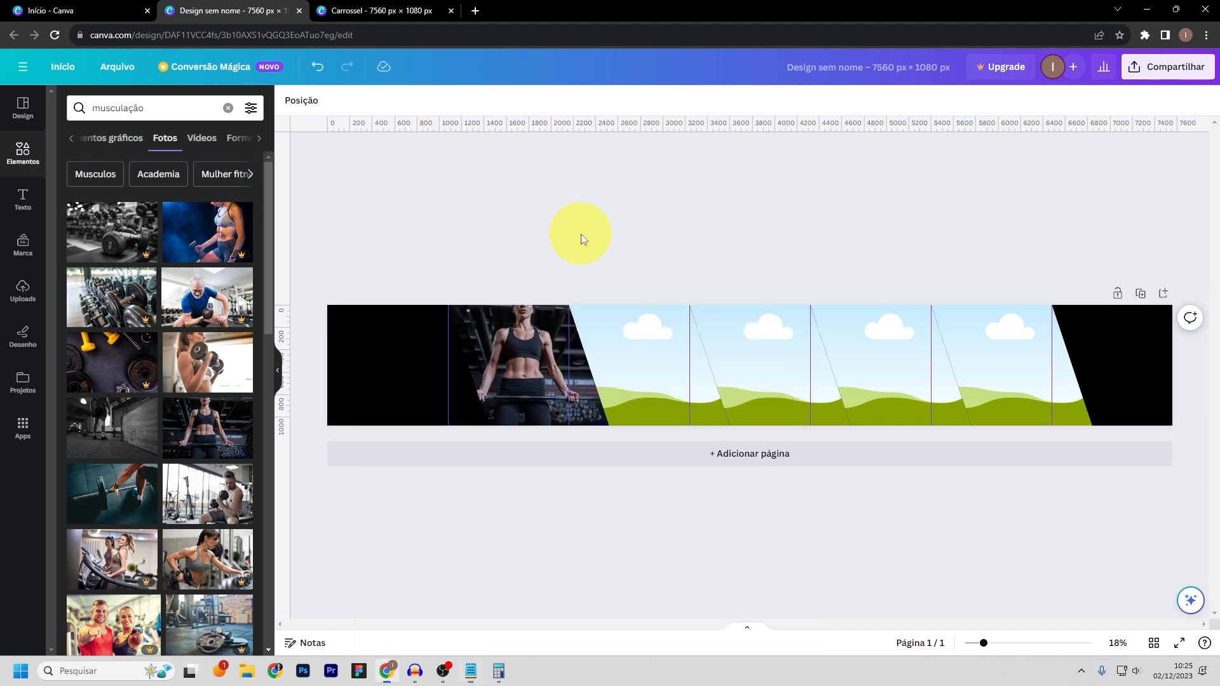
click(22, 291)
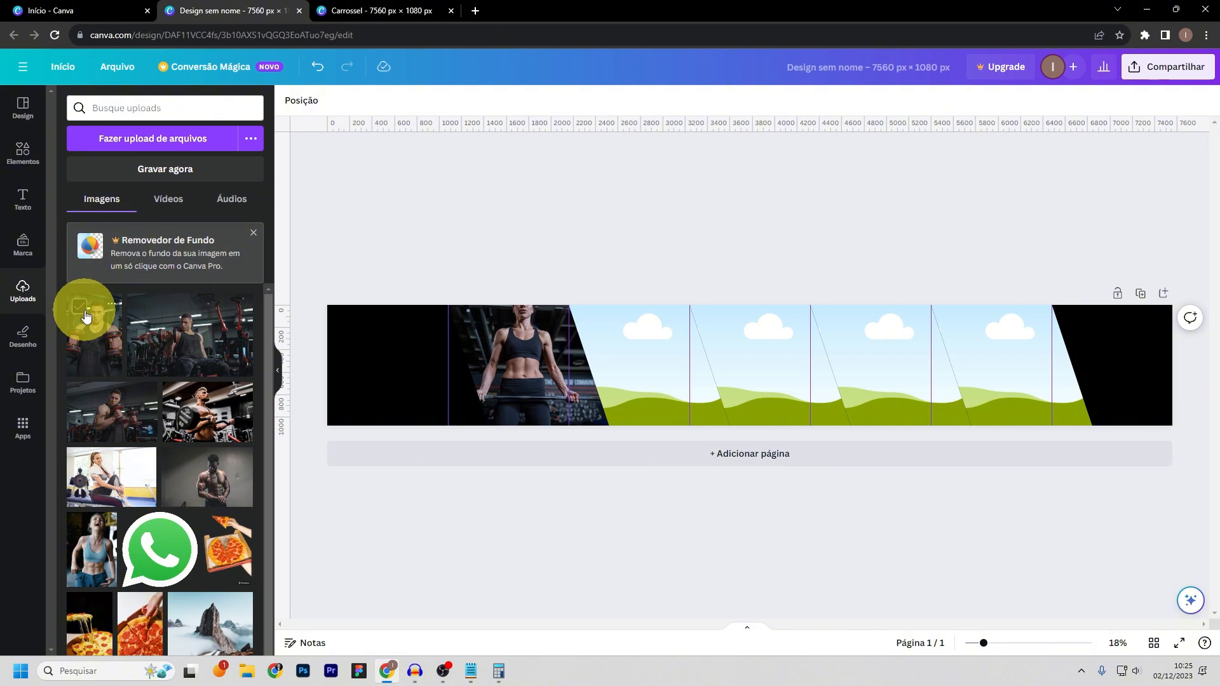
drag(89, 543, 639, 380)
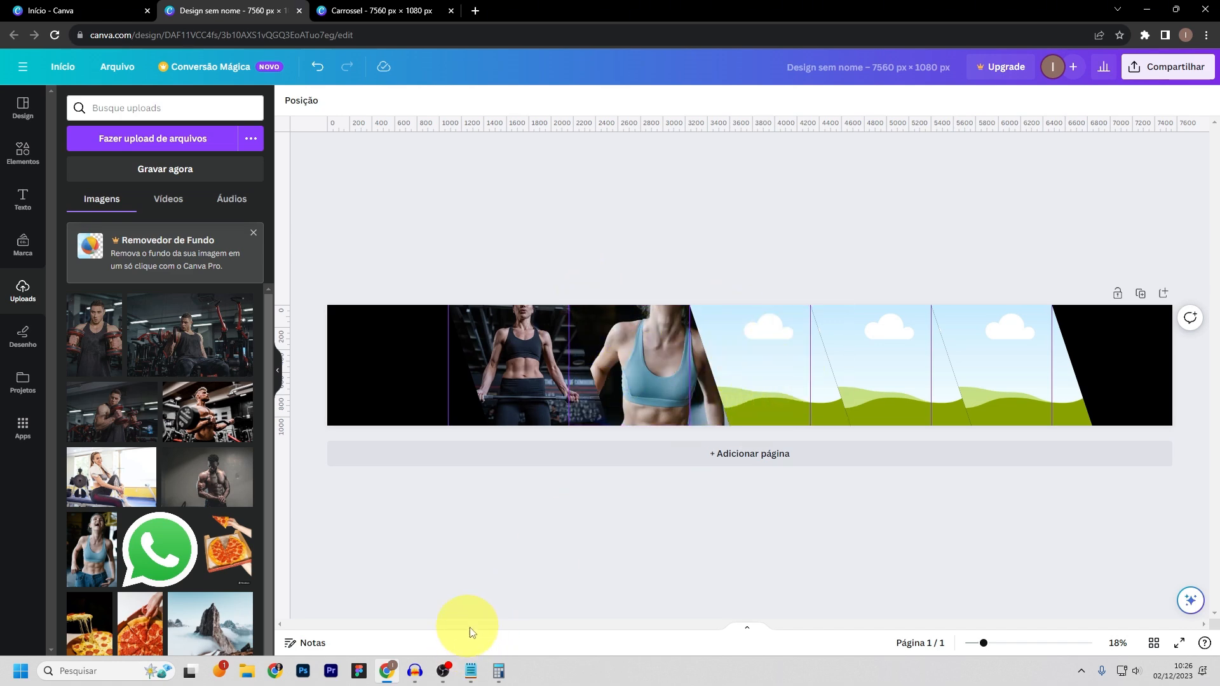
- Check the Imagem 4 topic in the notes and place the uploaded photo of the shirtless man on a gray background in the third slanted frame
click(470, 671)
scroll(490, 544, down, 1)
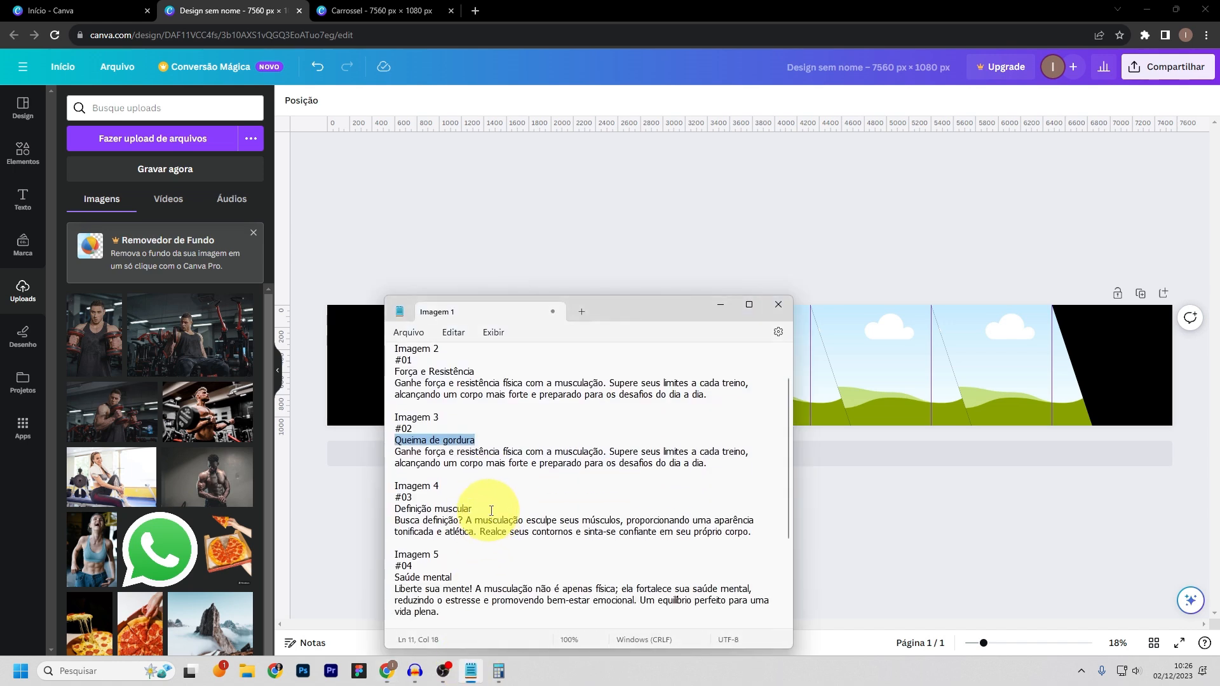
click(721, 306)
drag(191, 476, 768, 360)
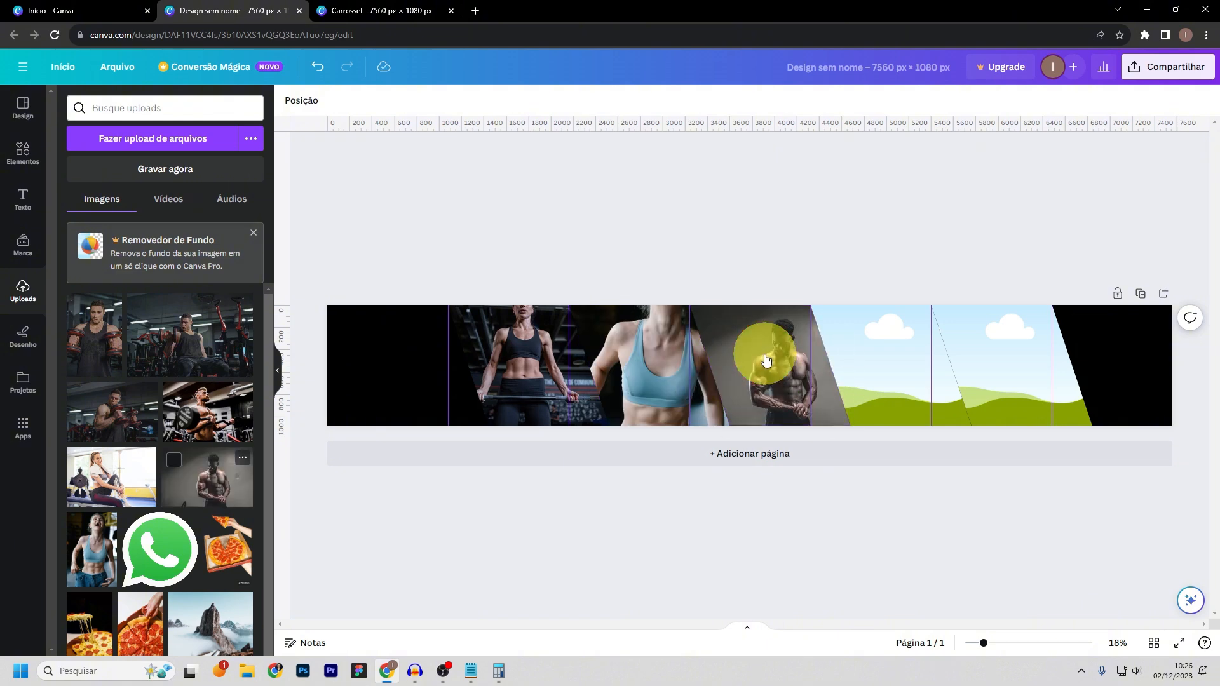
- Check the Imagem 5 topic "Saúde mental" in the notes and fill the fourth slanted frame with the uploaded photo of the seated smiling woman
click(471, 670)
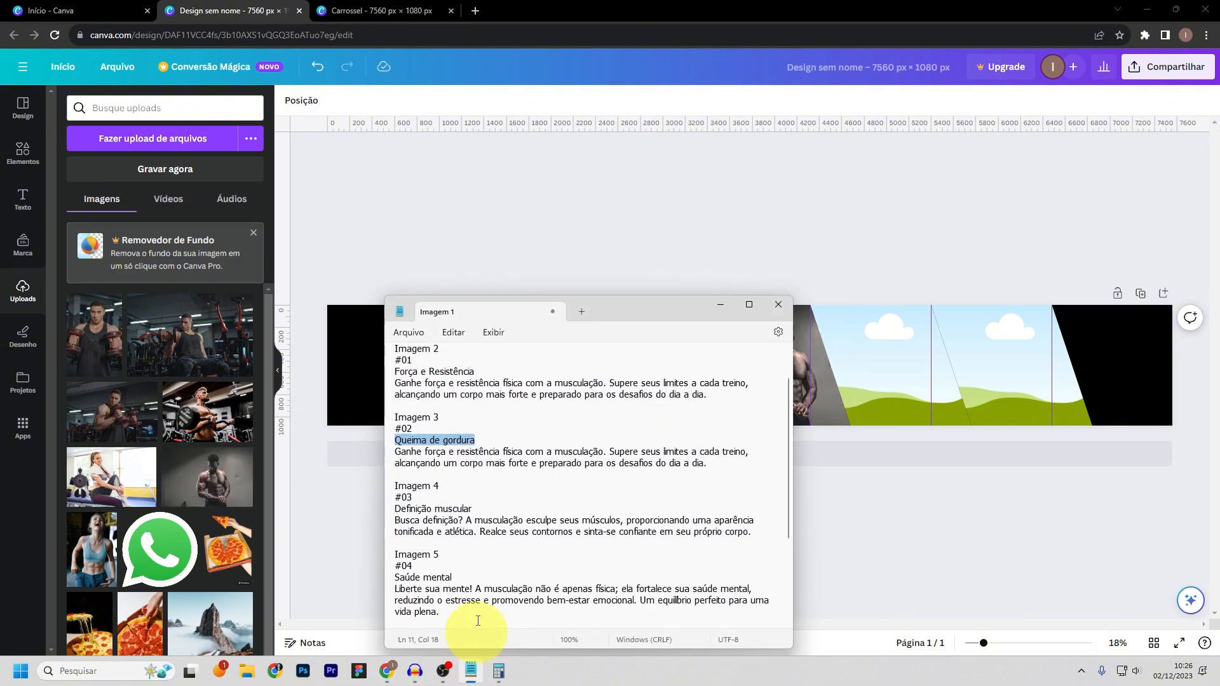
scroll(467, 546, down, 2)
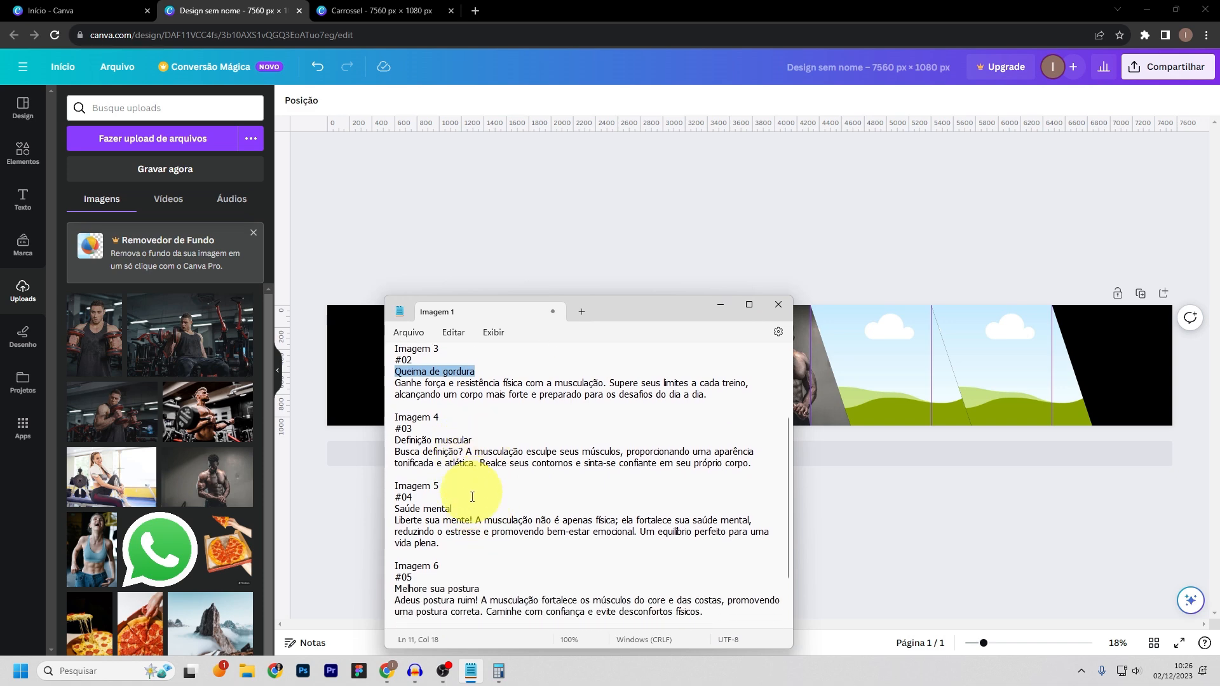
drag(395, 508, 452, 508)
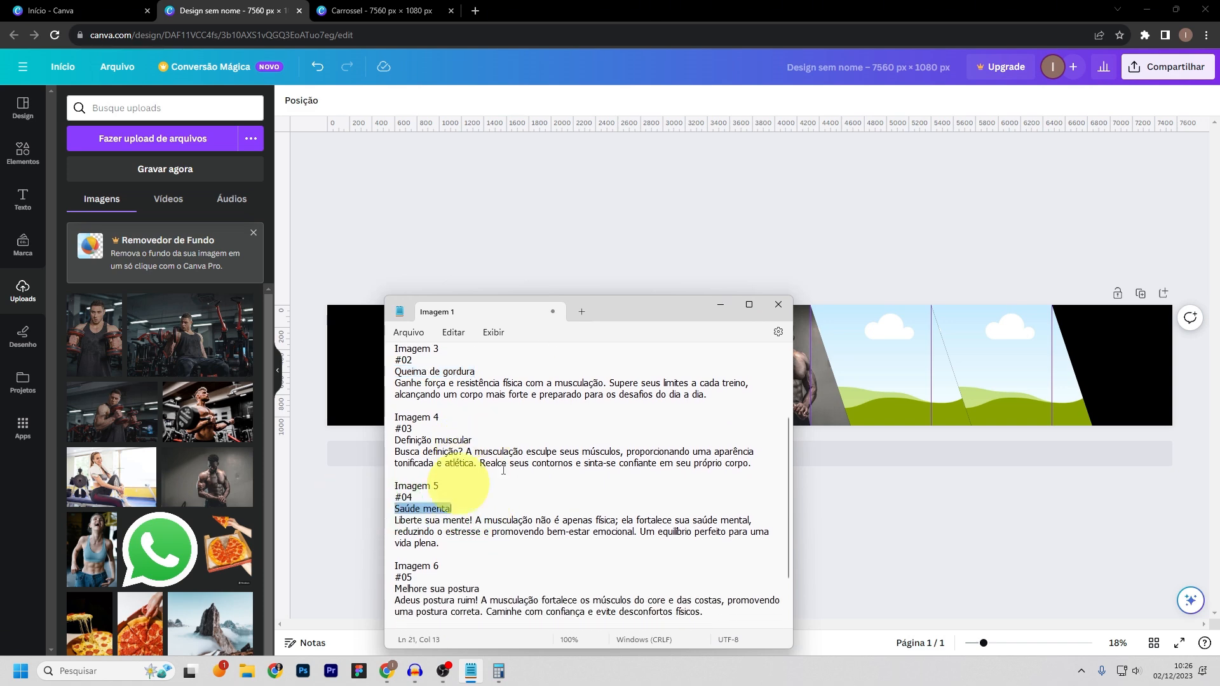
click(718, 304)
drag(95, 477, 907, 381)
- Check the Imagem 6 topic in the notes and fill the fifth slanted frame with the uploaded photo of the bearded man lifting a barbell
click(471, 671)
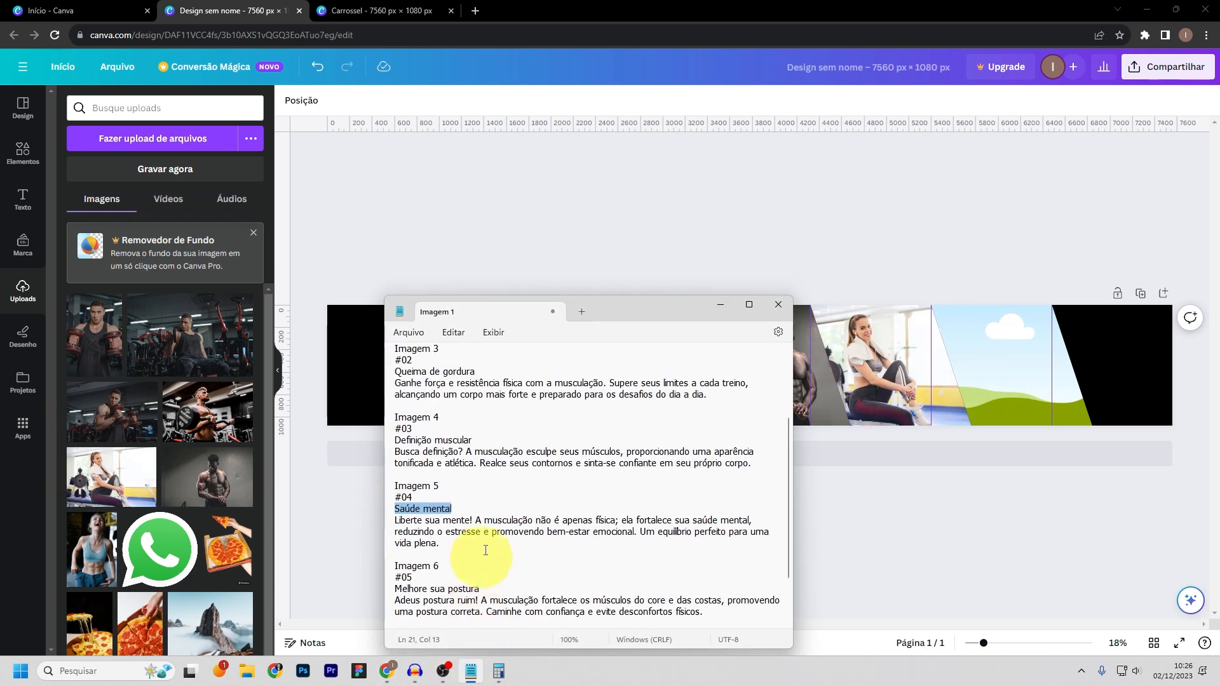
click(1023, 341)
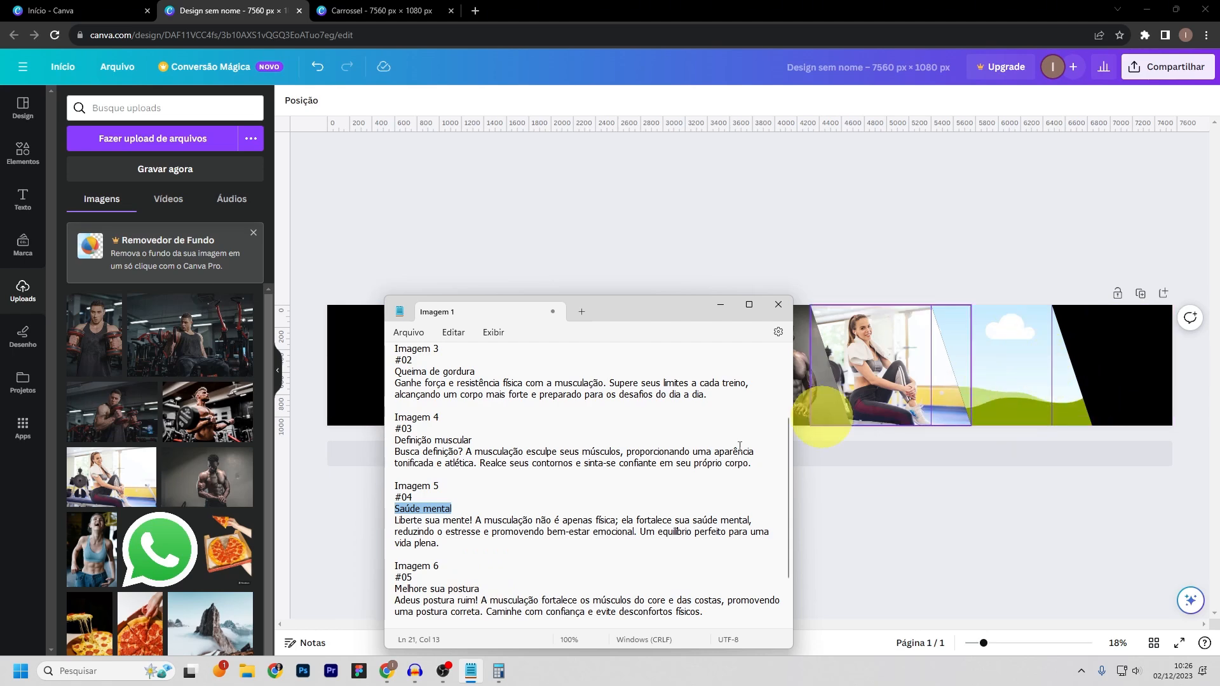
scroll(439, 525, down, 2)
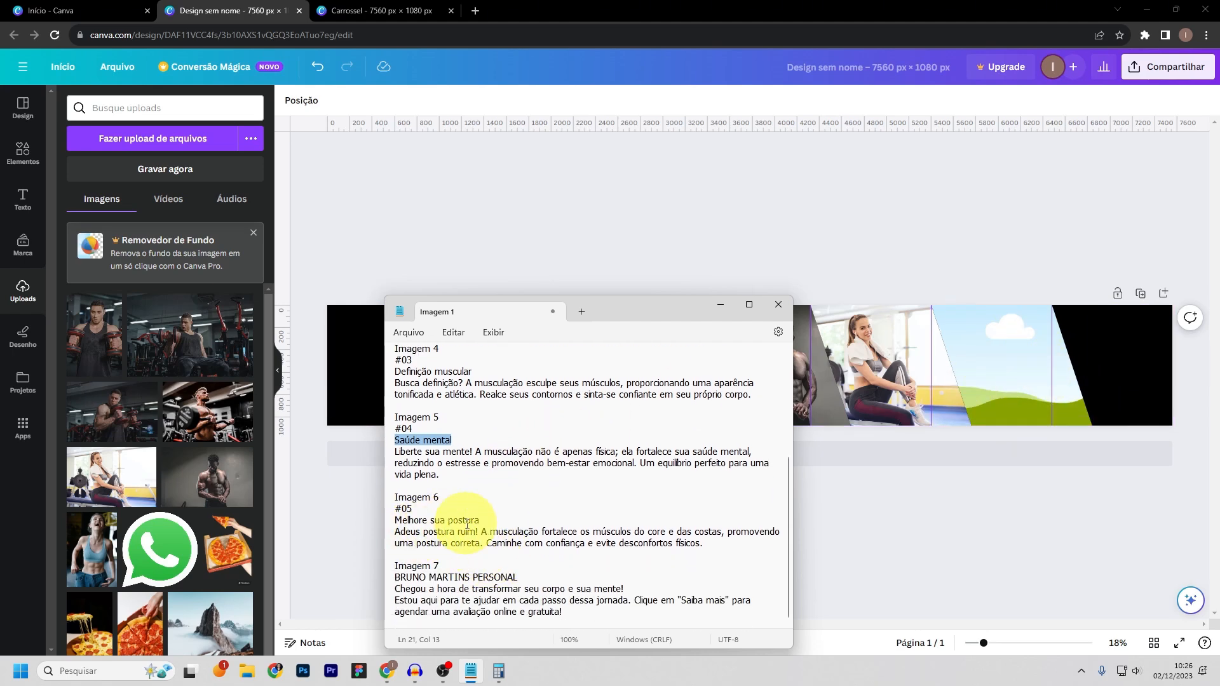
click(719, 306)
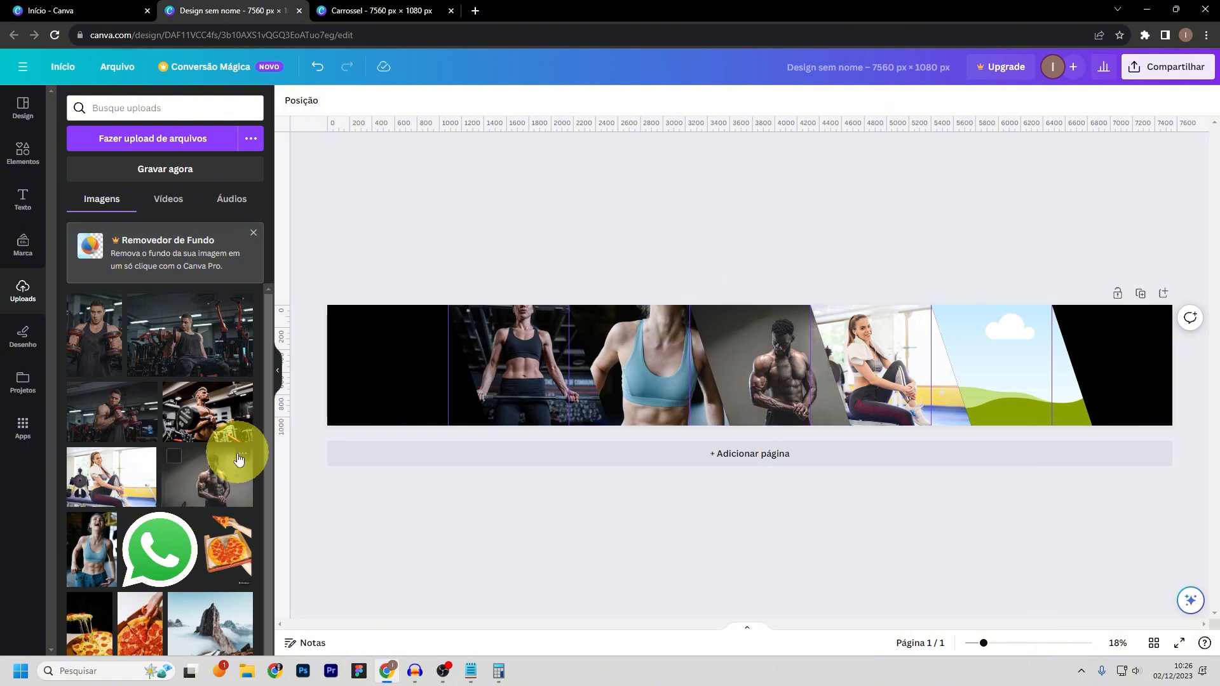
drag(198, 410, 985, 379)
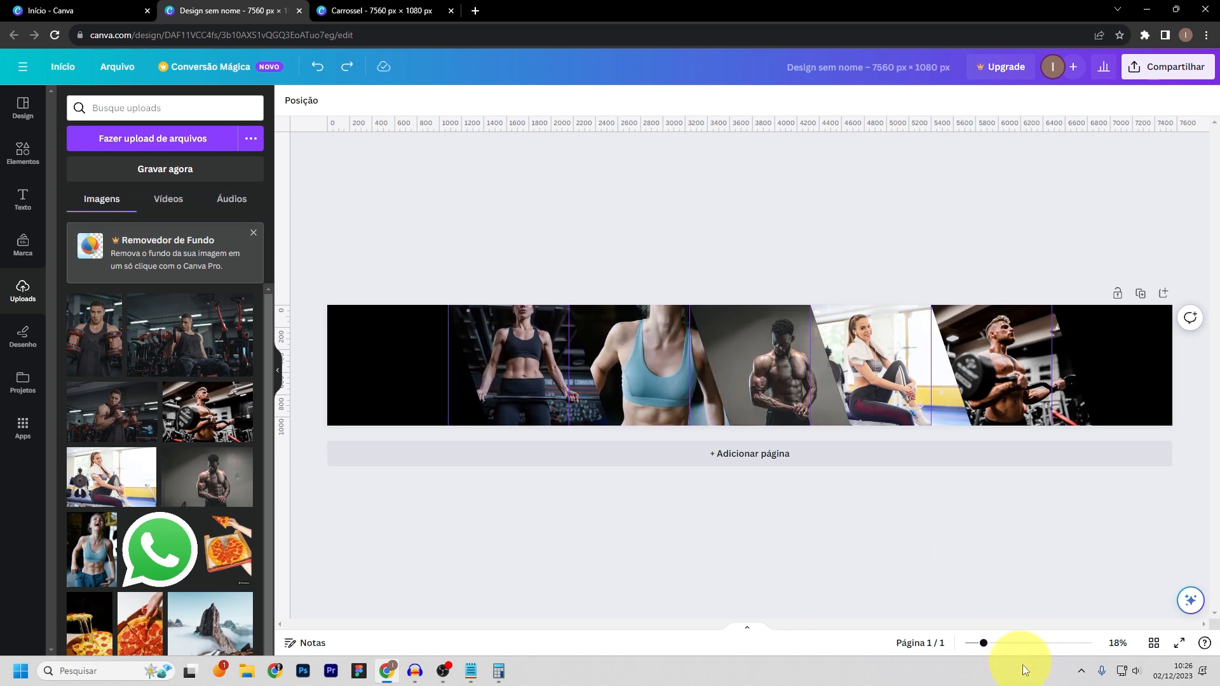
- Add the uploaded photo of the man curling dumbbells at the start of the page, enlarged to full page height and centered on the first carousel image
drag(981, 642, 998, 643)
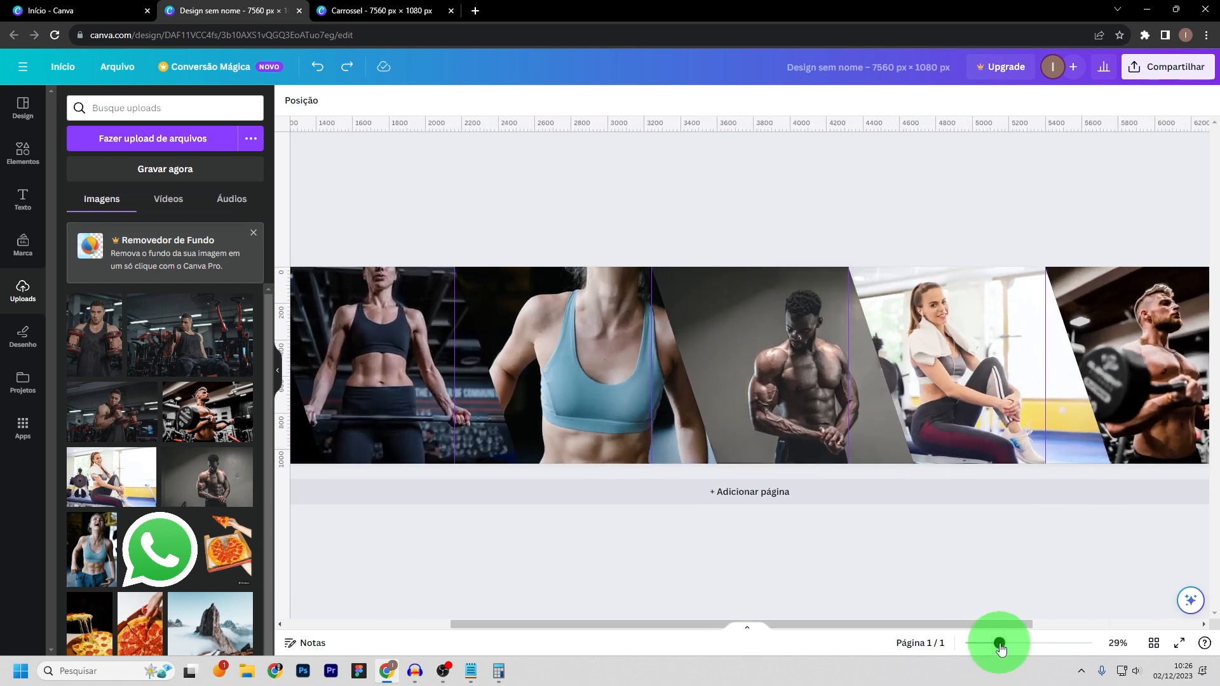
drag(835, 624, 670, 624)
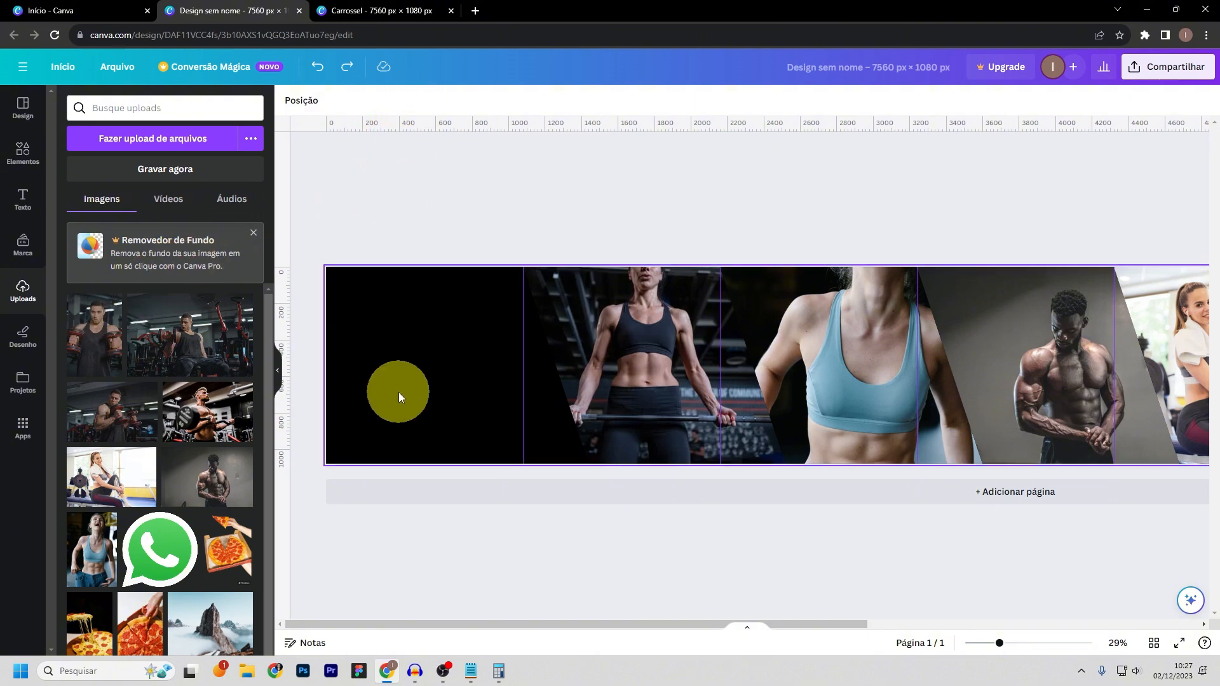
drag(520, 627, 470, 613)
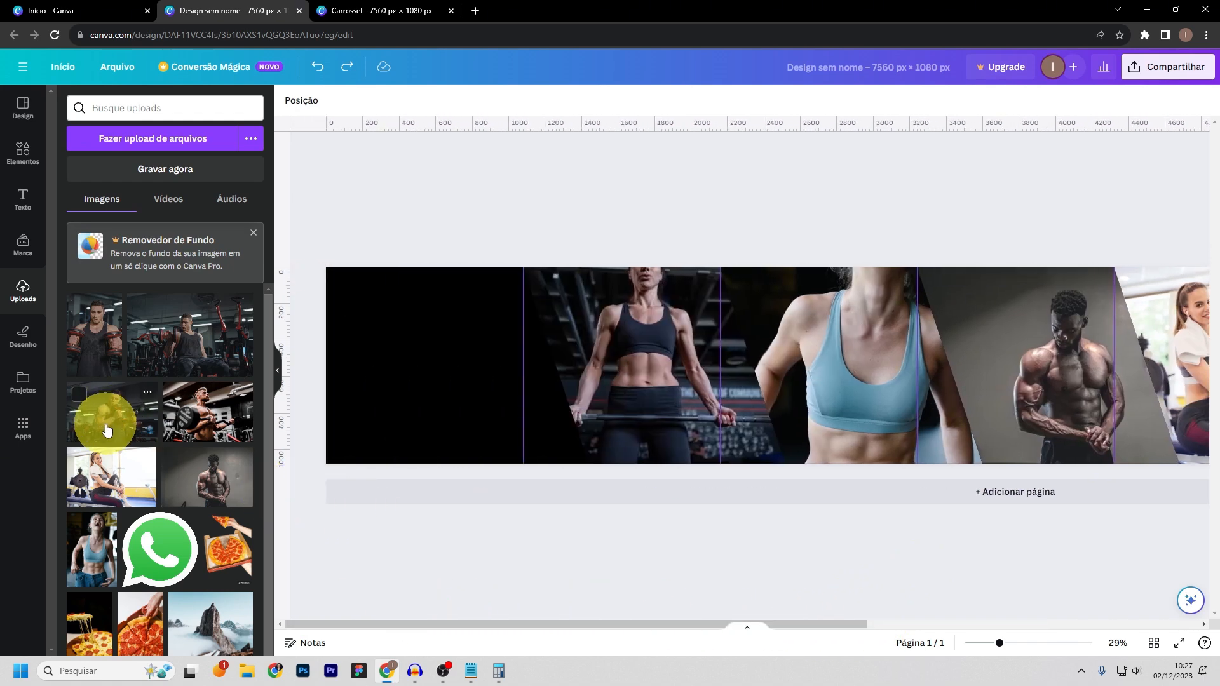
drag(103, 420, 403, 340)
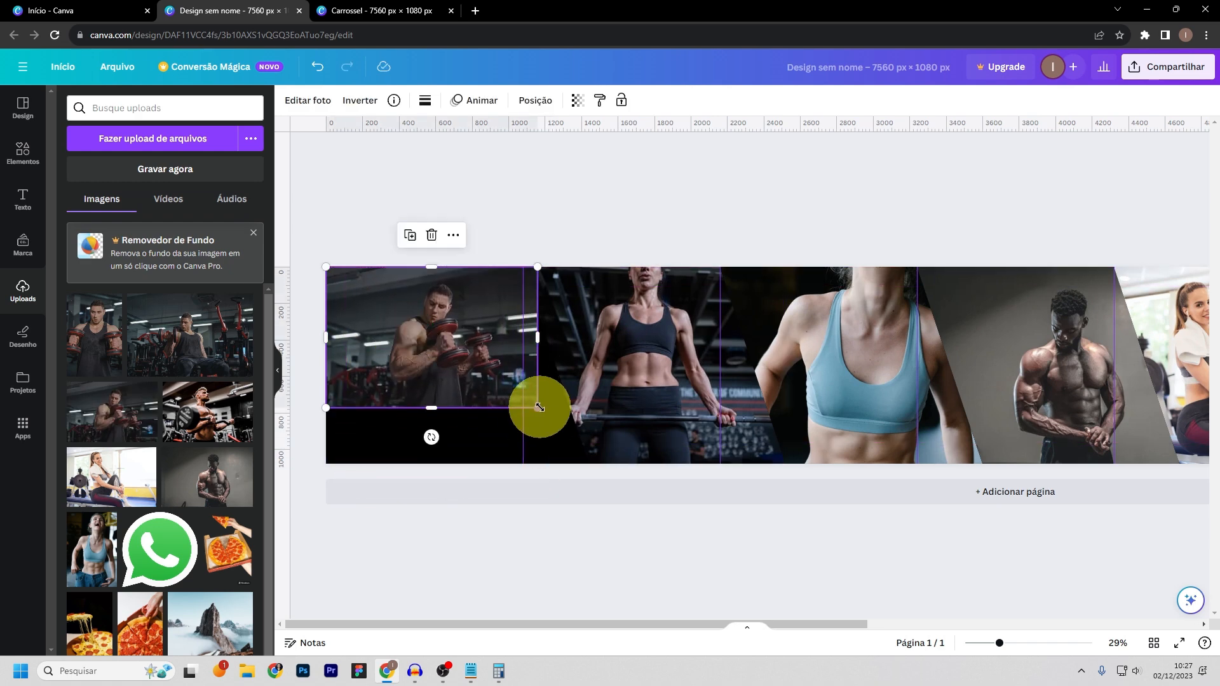
drag(538, 409, 605, 485)
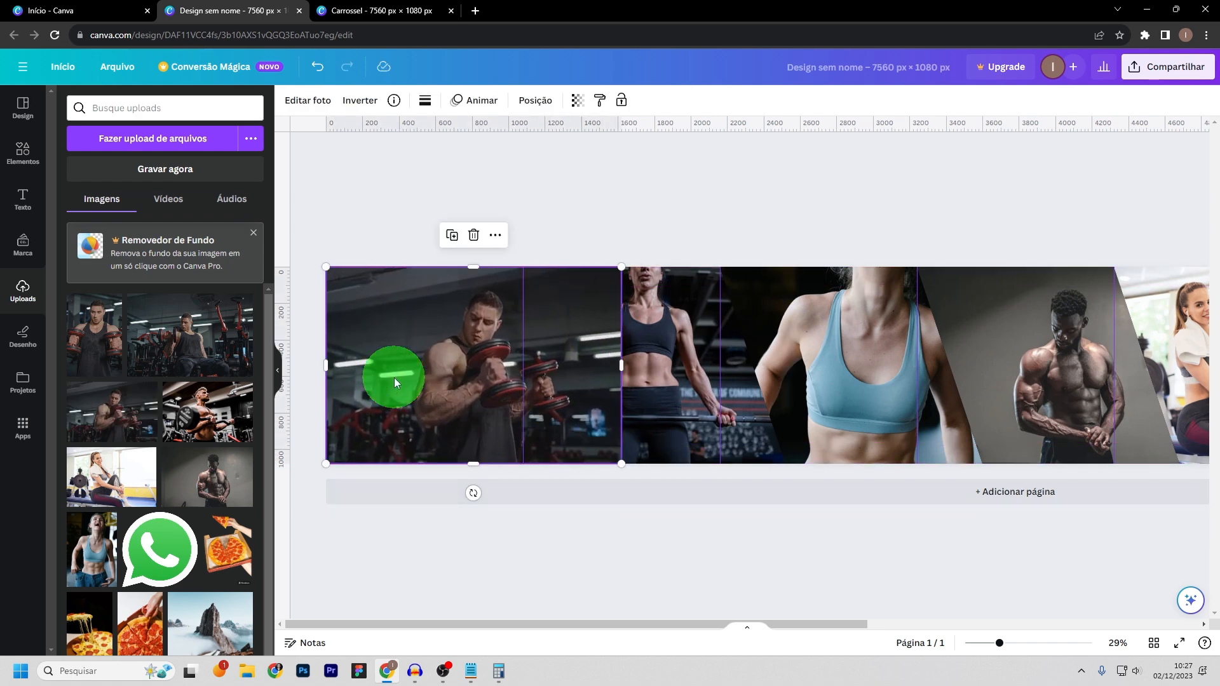
drag(395, 373, 347, 374)
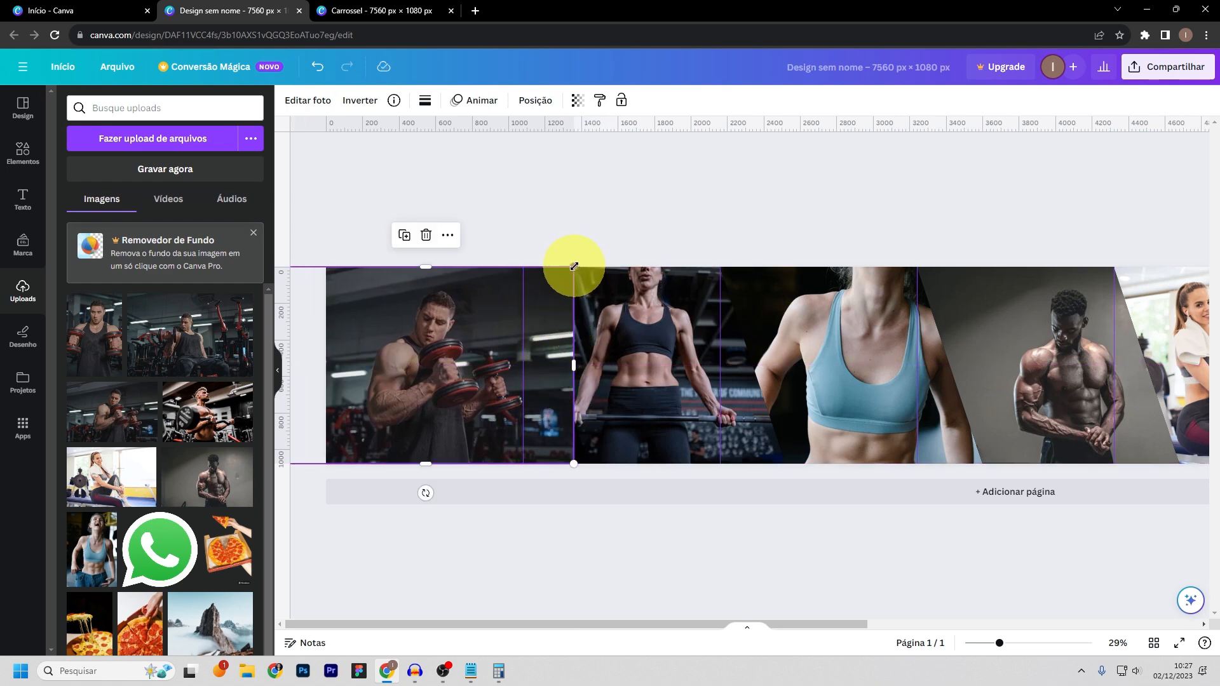
drag(574, 267, 612, 248)
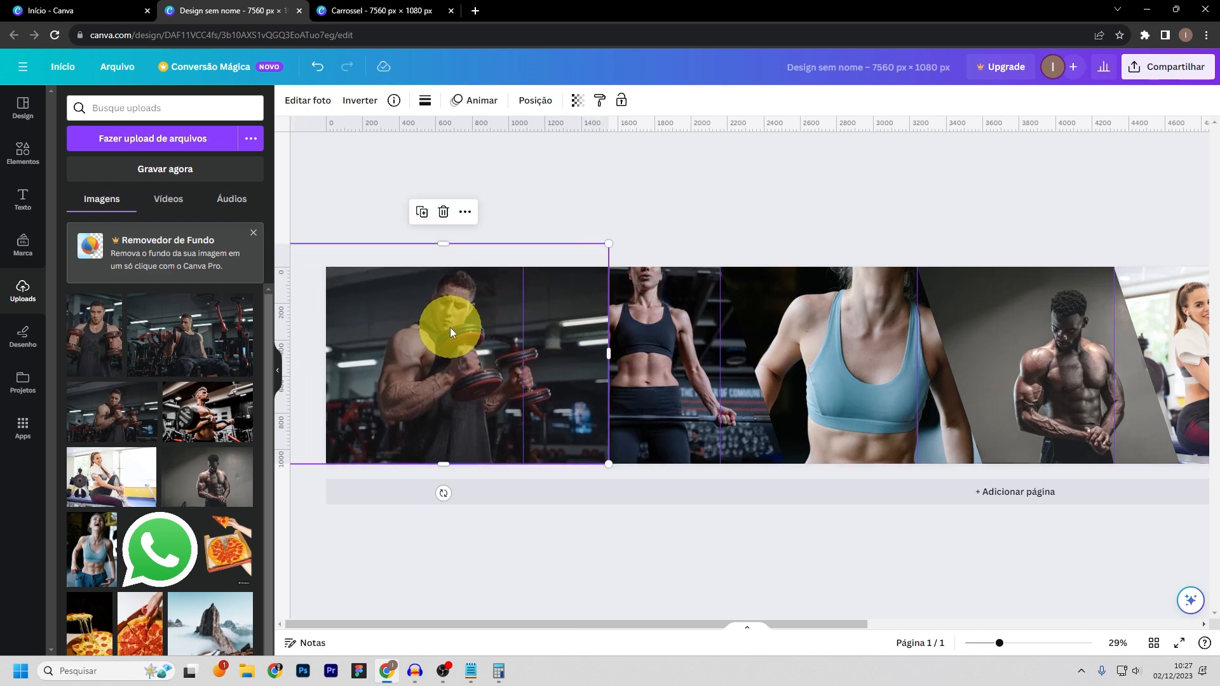
drag(451, 328, 437, 327)
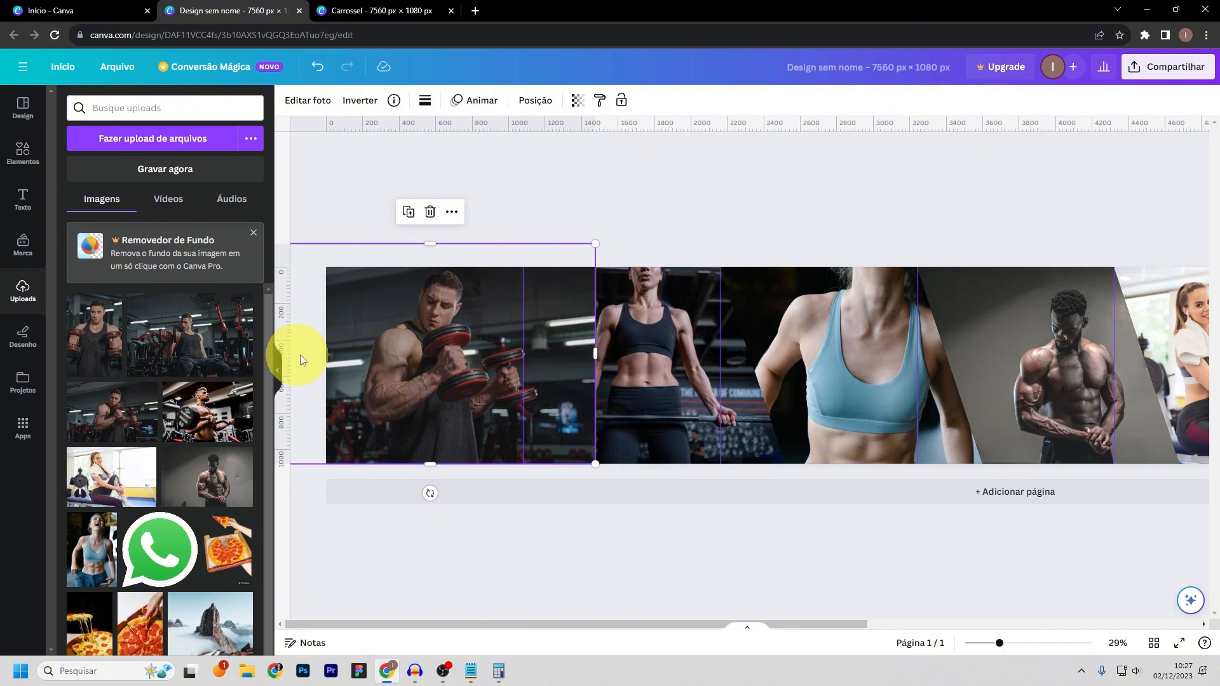
- Send the dumbbell photo on the first carousel image to the back, behind the slanted frames
right_click(434, 359)
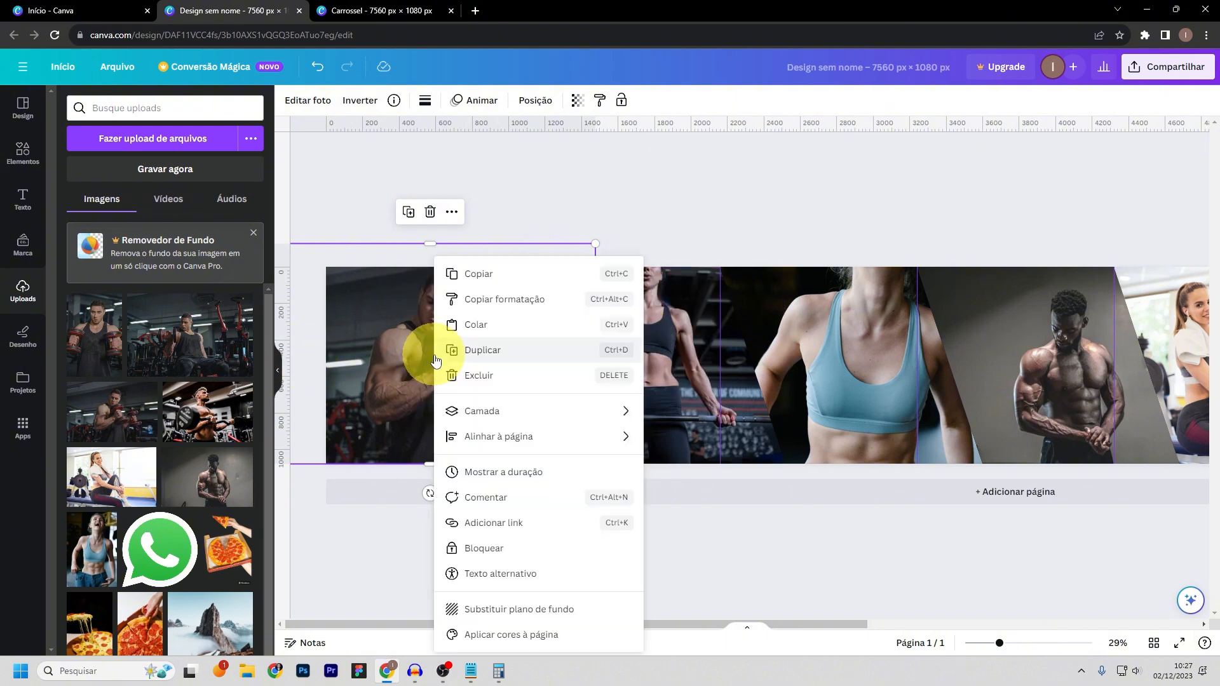
mouse_move(565, 419)
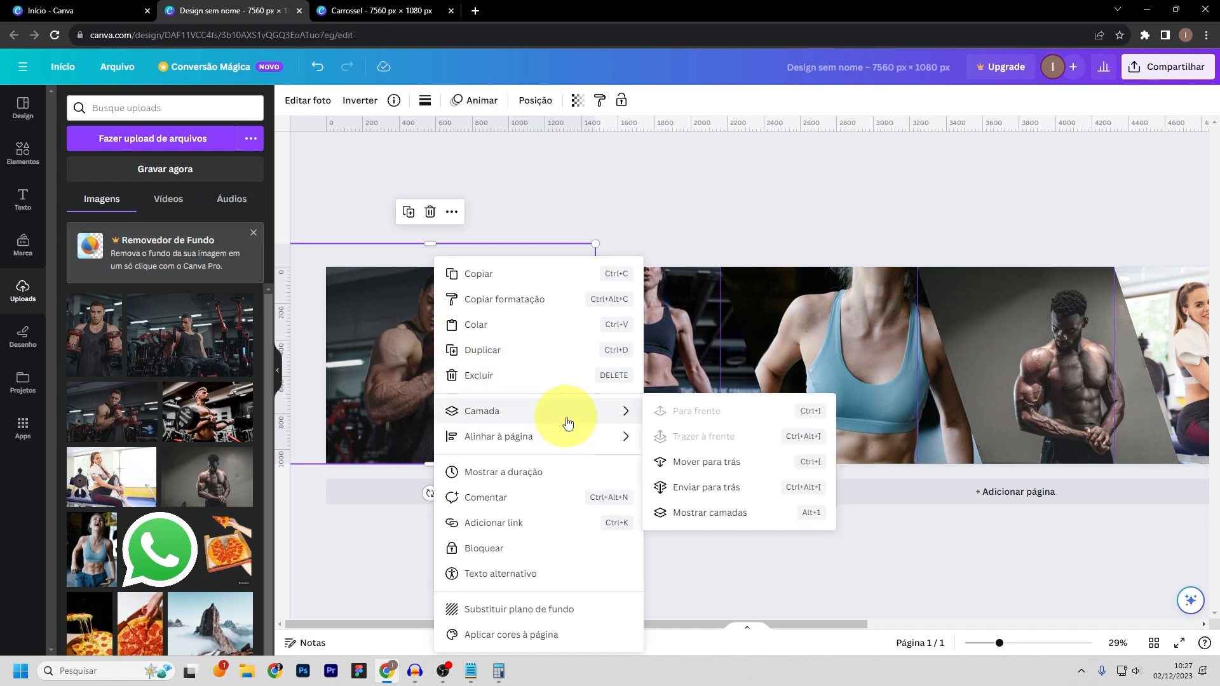
click(749, 491)
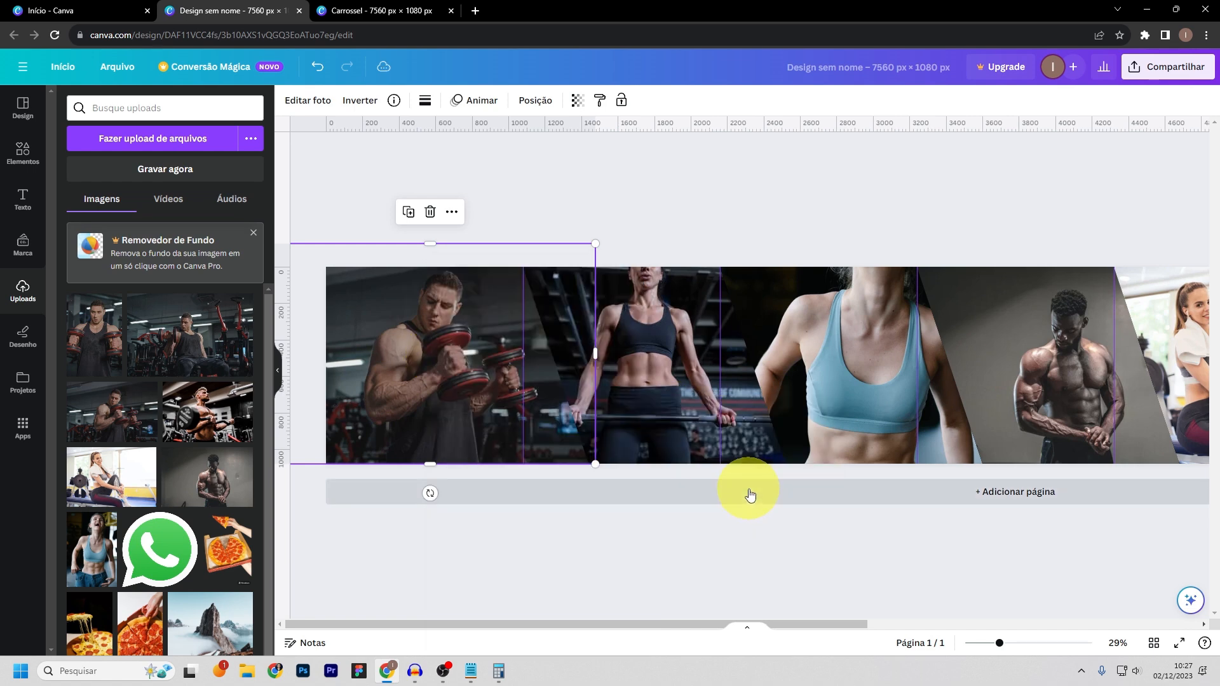
click(602, 585)
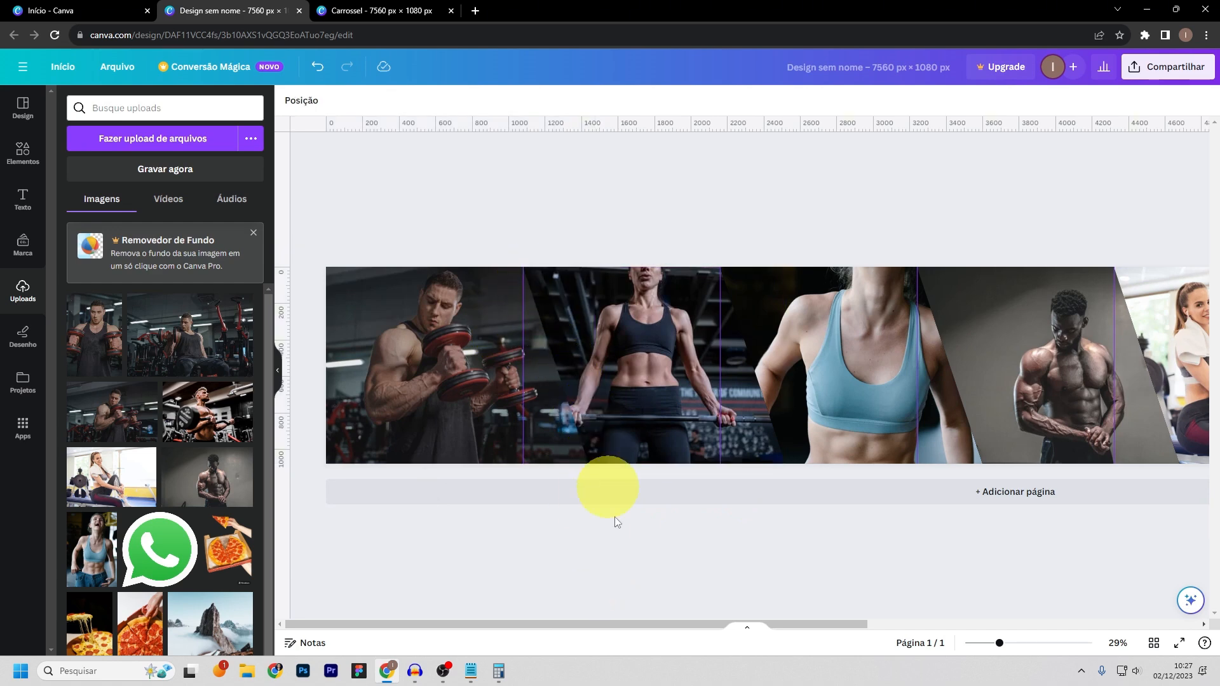
- Add the uploaded portrait photo of the man holding two dumbbells to the seventh carousel image and enlarge it to cover that whole section
drag(616, 623, 1112, 369)
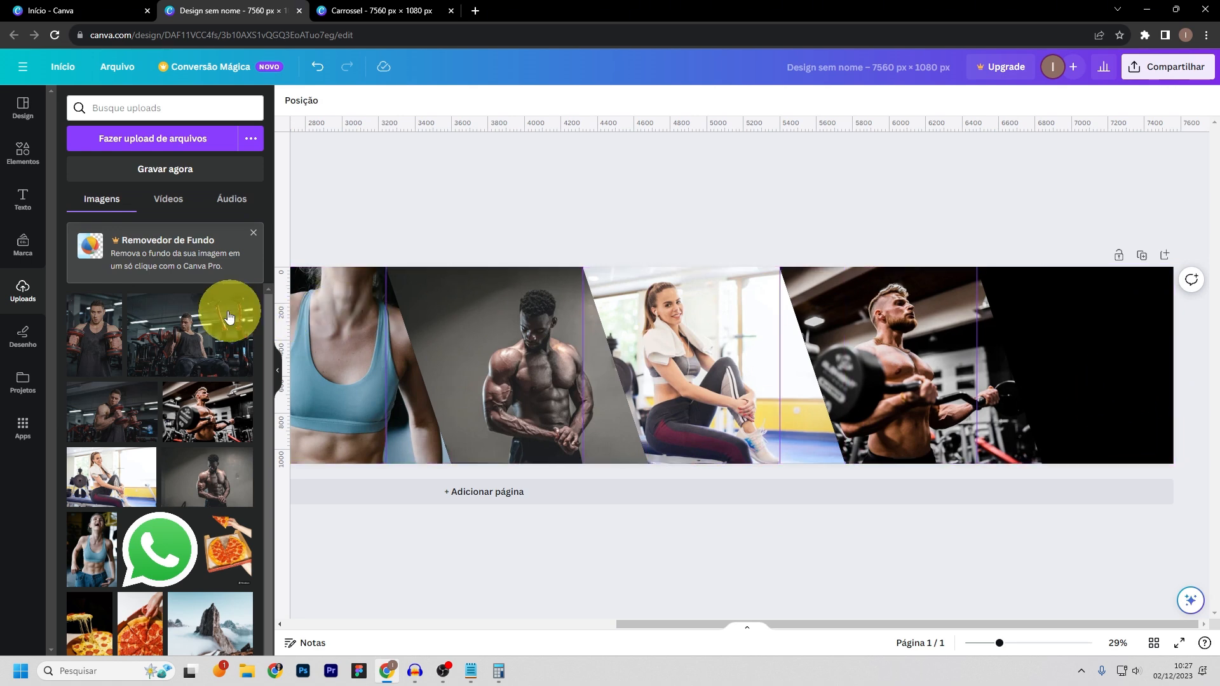
drag(94, 335, 1073, 352)
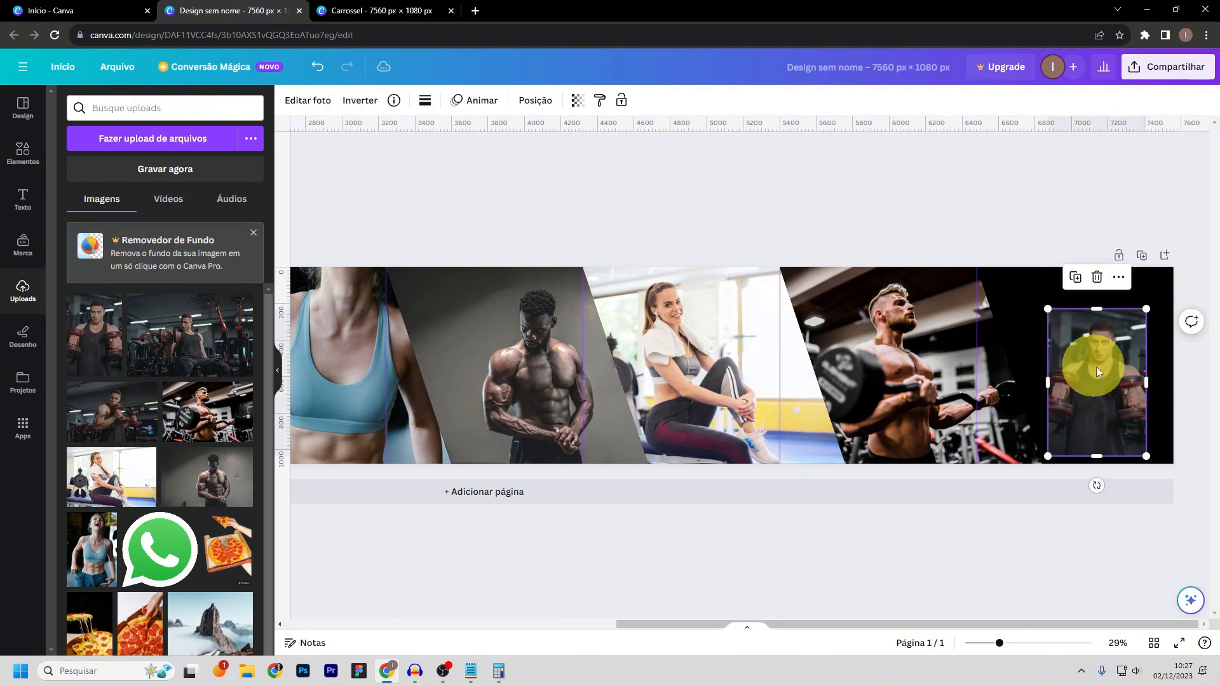
drag(1046, 310, 939, 249)
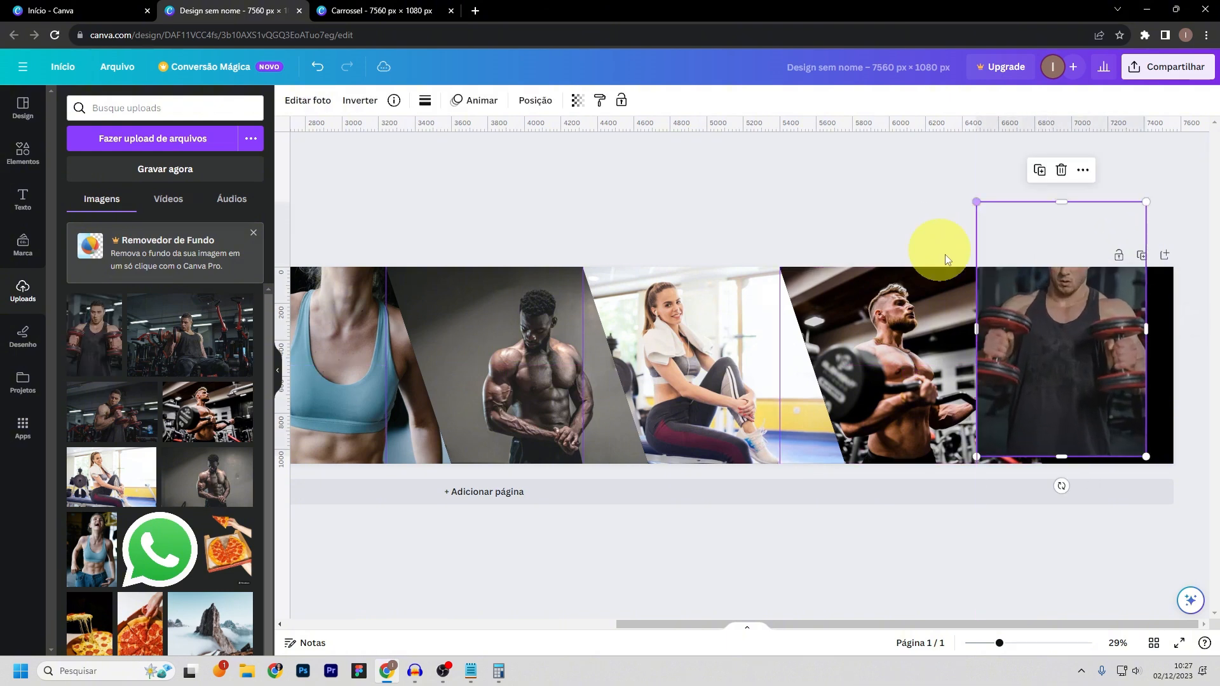
drag(1146, 458, 1178, 495)
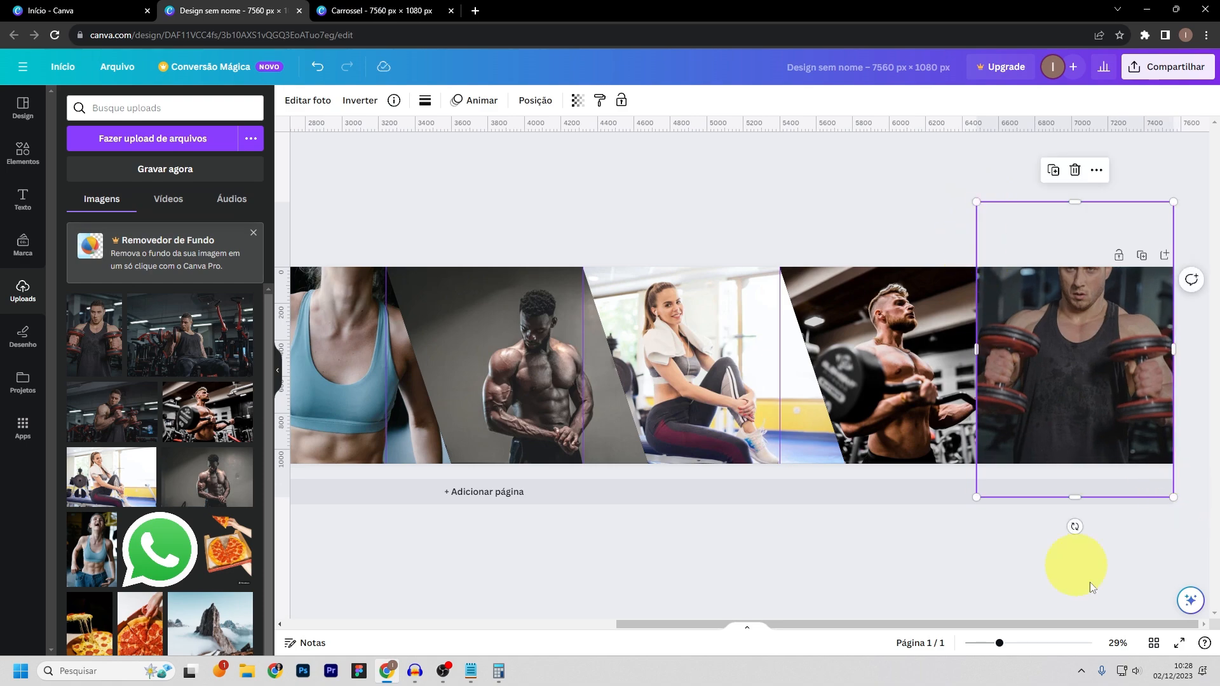
- Move the portrait photo on the seventh carousel image downward so the man's whole head fits within the page
drag(1002, 647, 1022, 642)
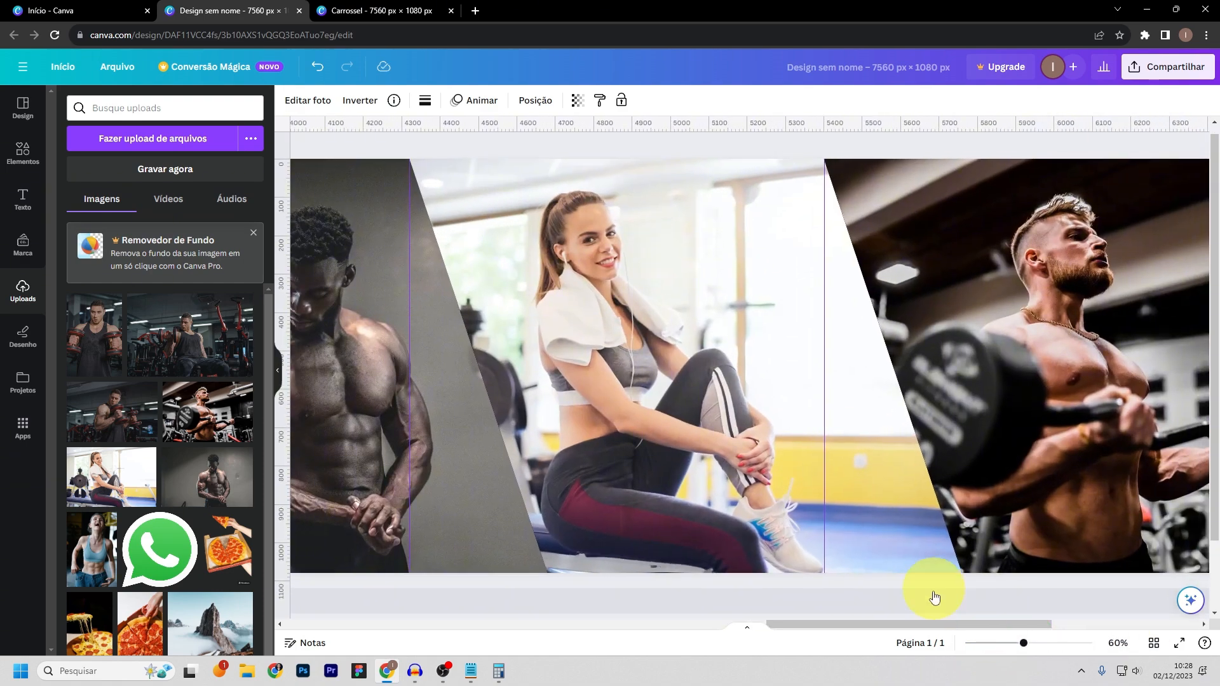
drag(917, 625, 1113, 604)
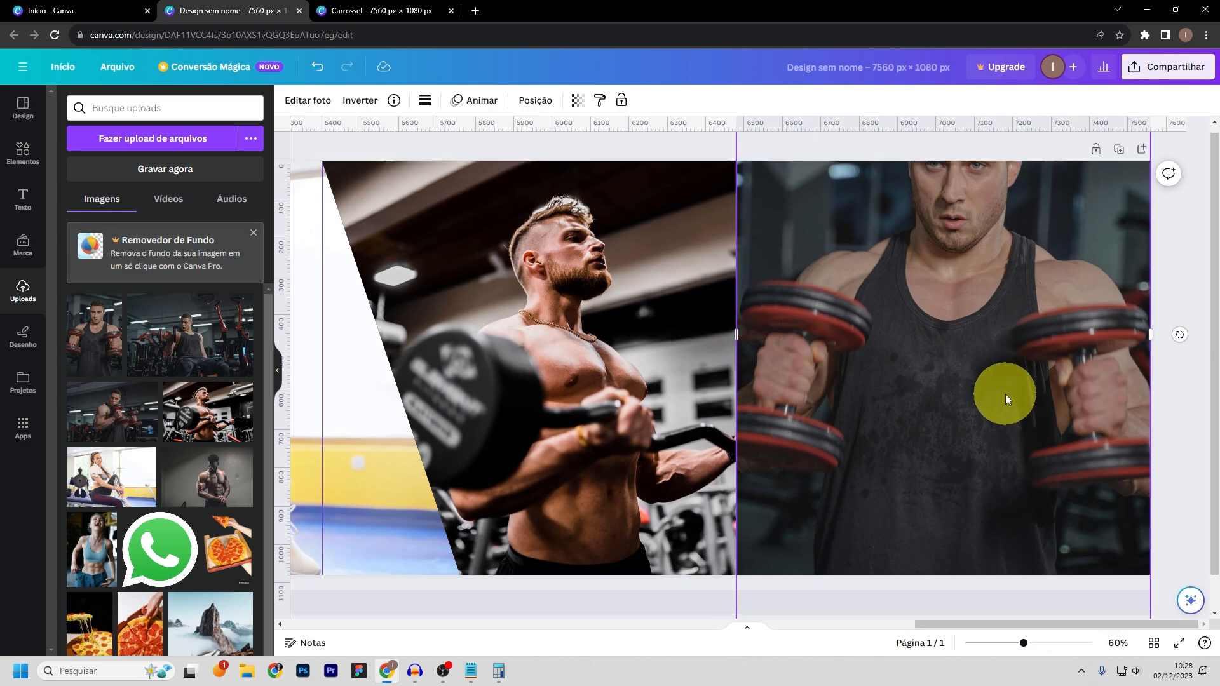
scroll(1008, 402, up, 2)
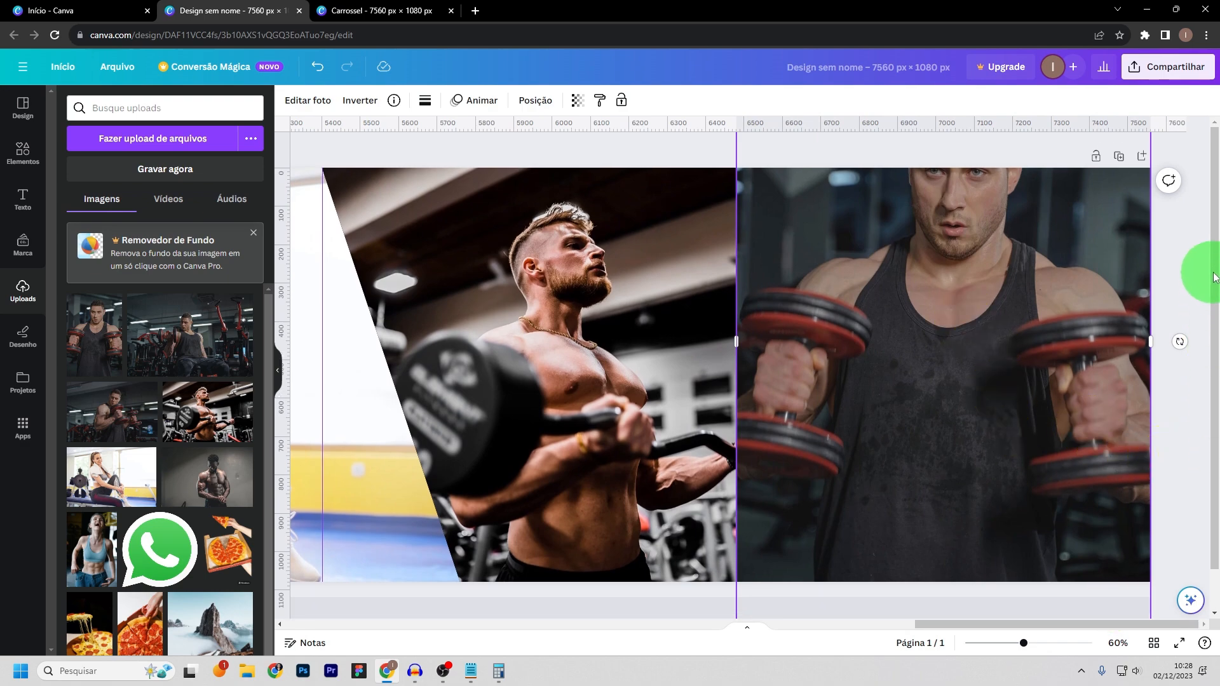
drag(1022, 643, 1012, 643)
click(993, 411)
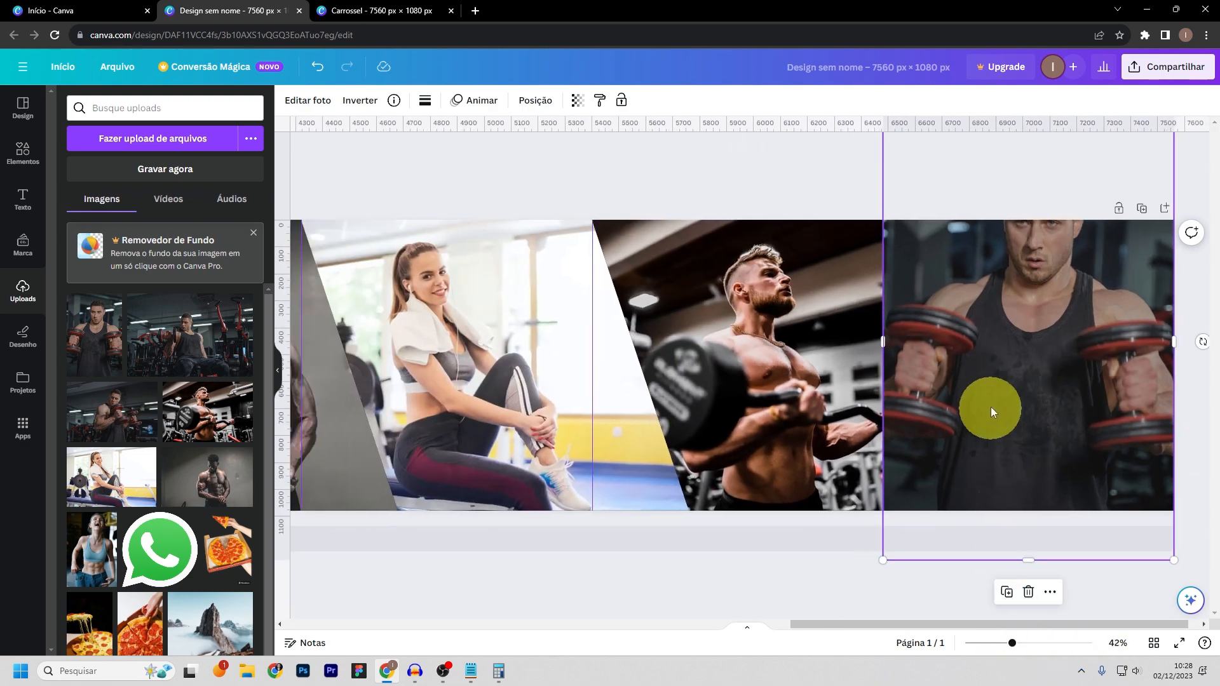
drag(993, 412, 989, 447)
mouse_move(882, 177)
mouse_down()
mouse_move(907, 190)
mouse_move(897, 160)
mouse_up()
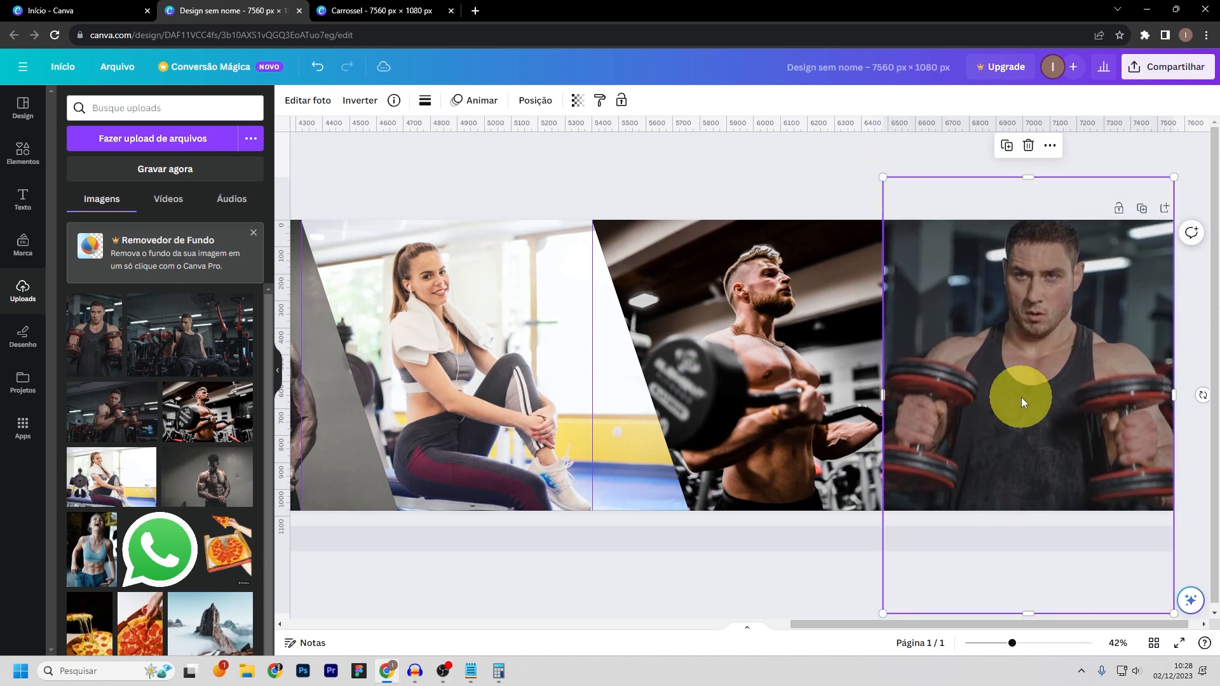
- Lower the portrait photo on the seventh carousel image slightly and send it to the back, behind the slanted frame
mouse_move(1019, 400)
mouse_down()
mouse_move(1008, 321)
mouse_move(1020, 302)
mouse_move(1023, 413)
mouse_up()
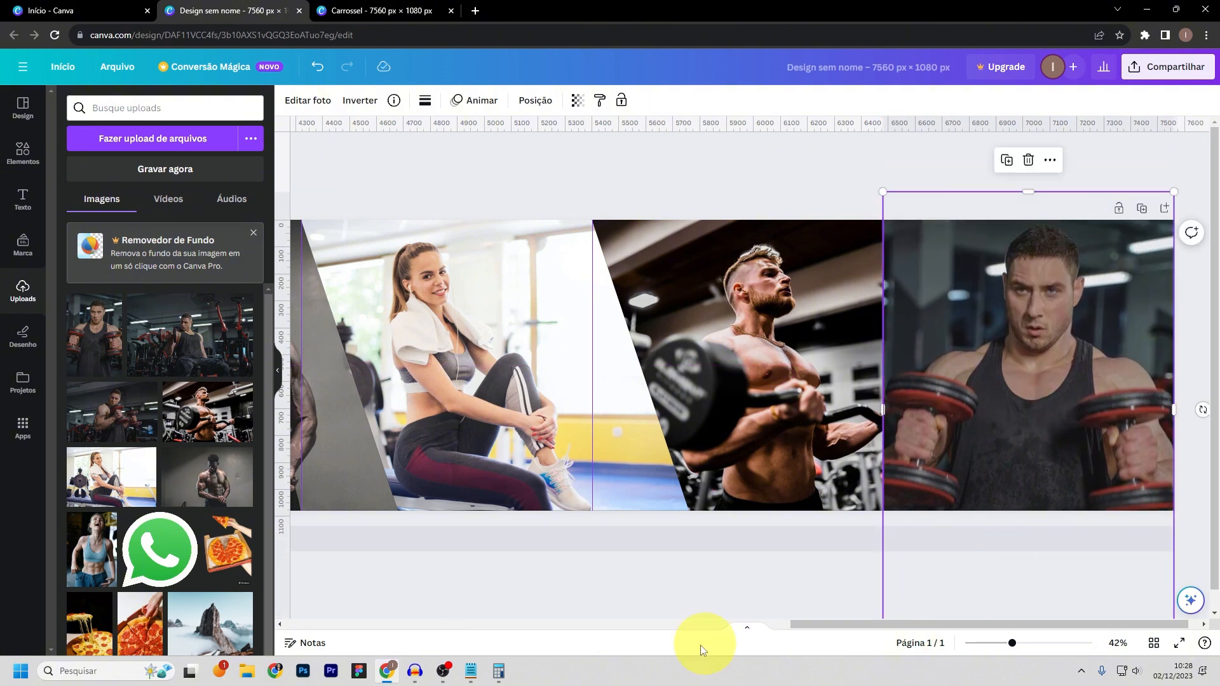
click(699, 606)
click(1015, 288)
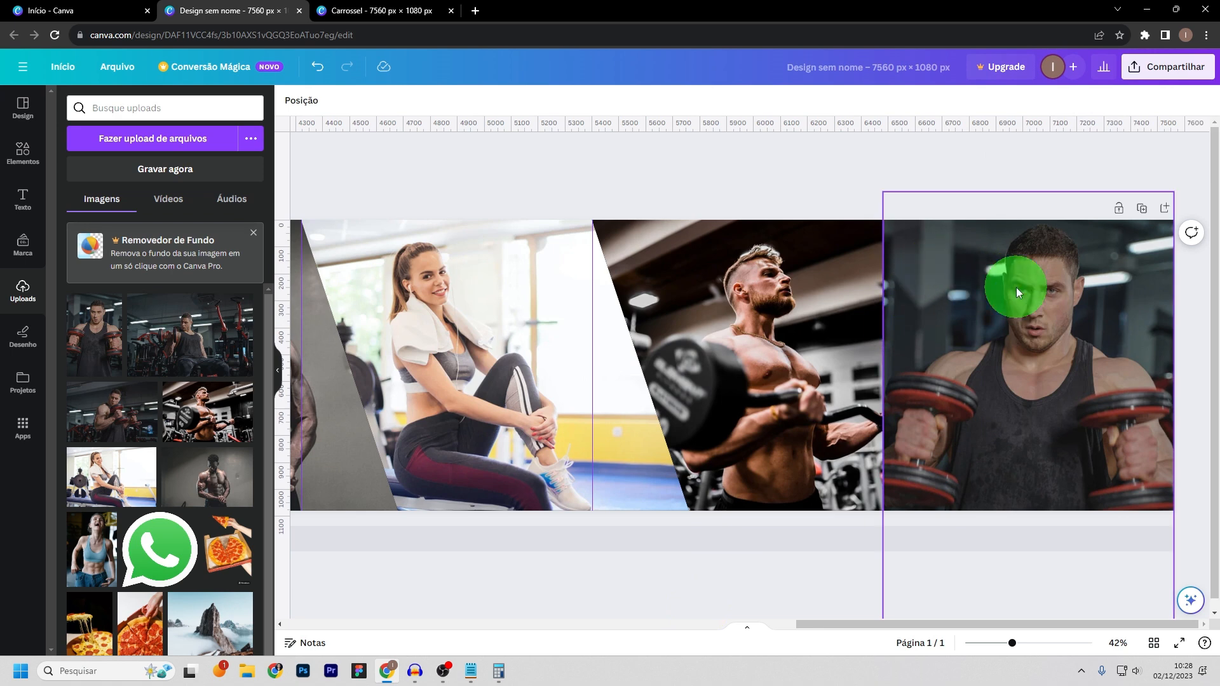
right_click(1005, 322)
mouse_move(880, 417)
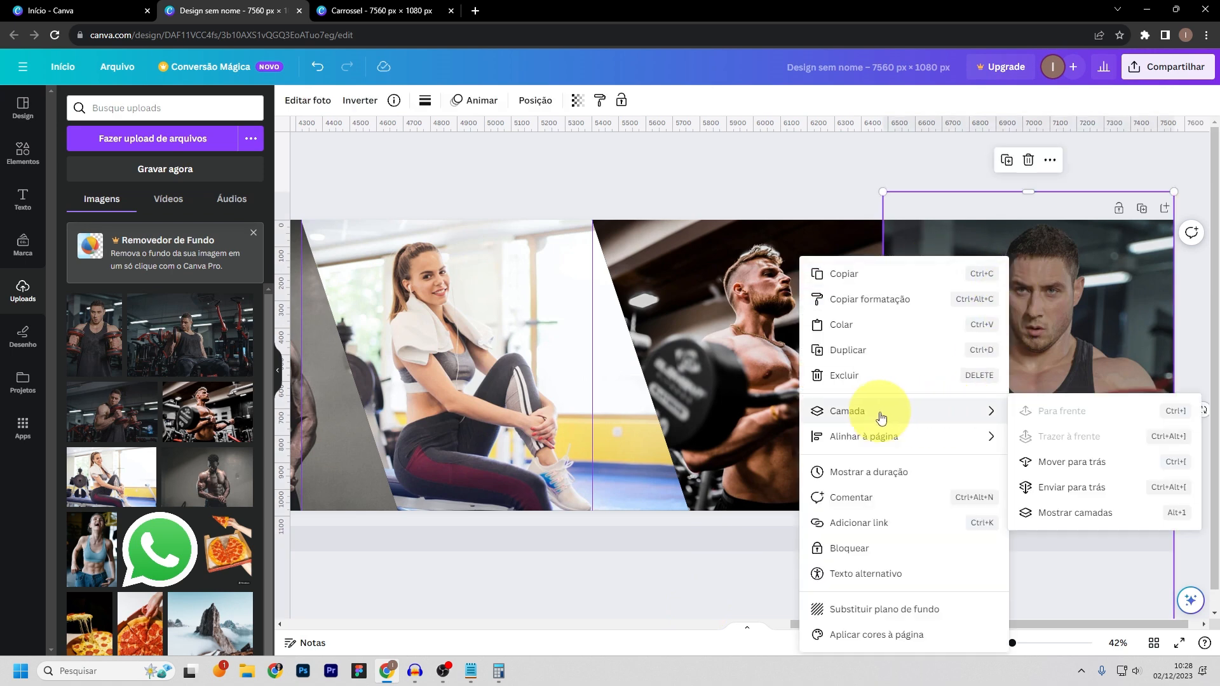
click(1052, 489)
click(989, 585)
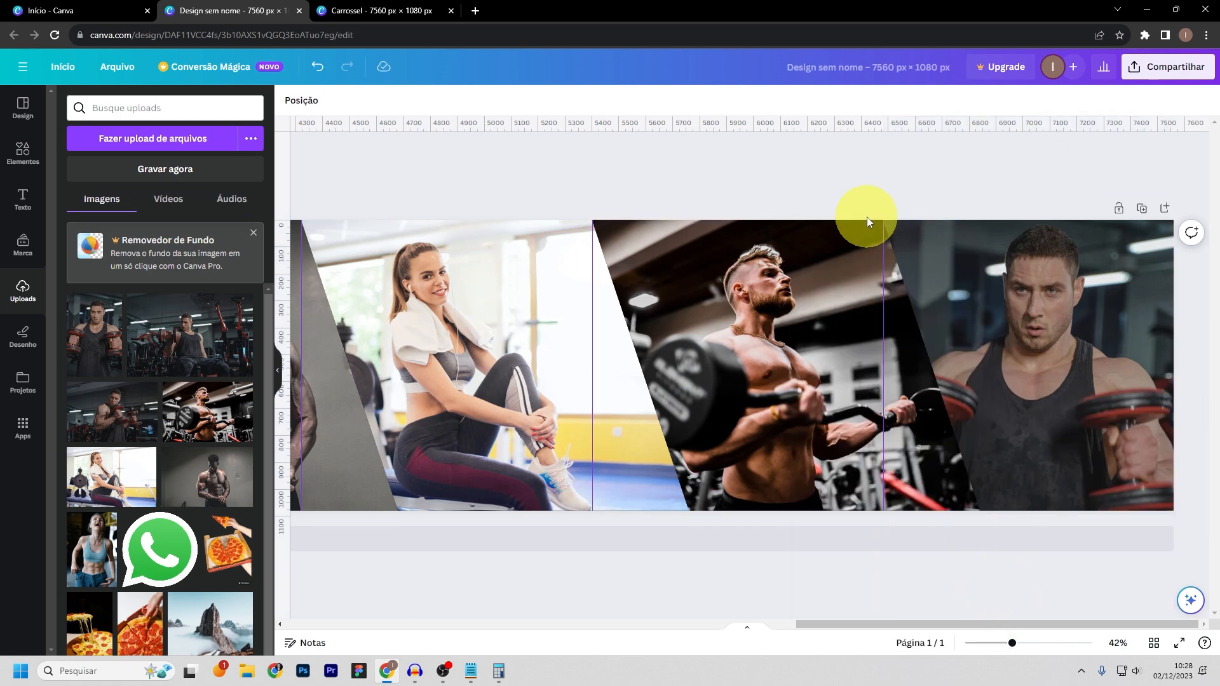
- Turn the dumbbell photo on the first carousel image black and white by setting its saturation to -100
drag(979, 628, 417, 635)
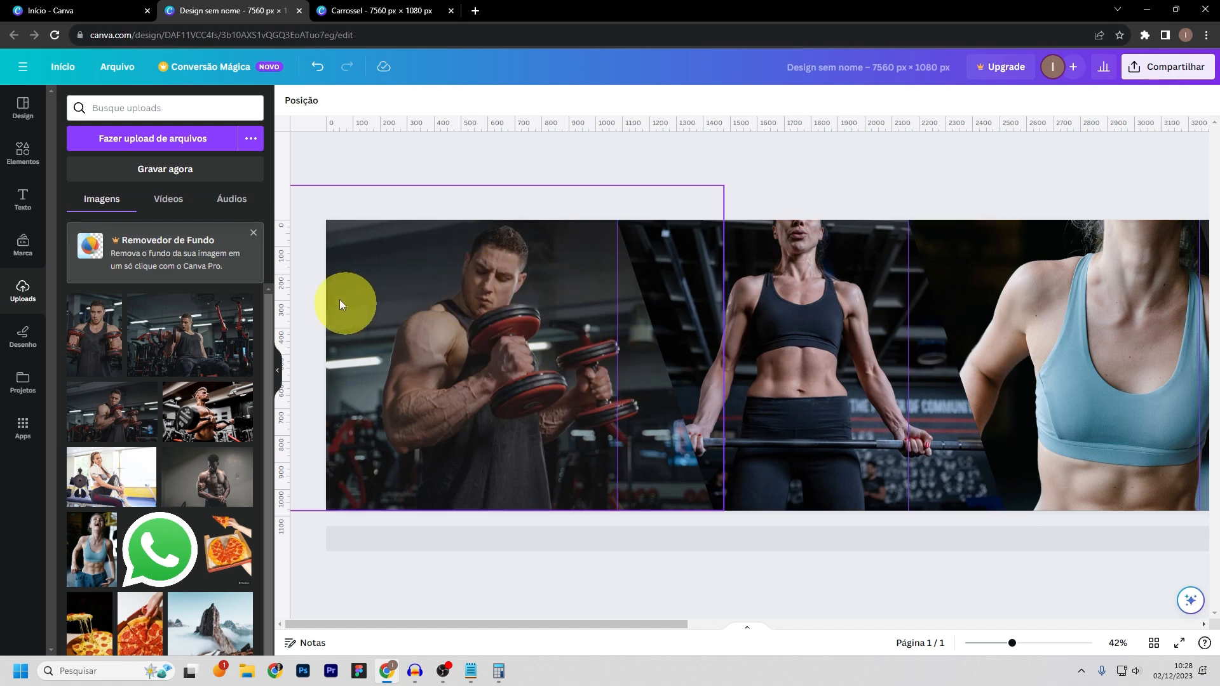
click(445, 315)
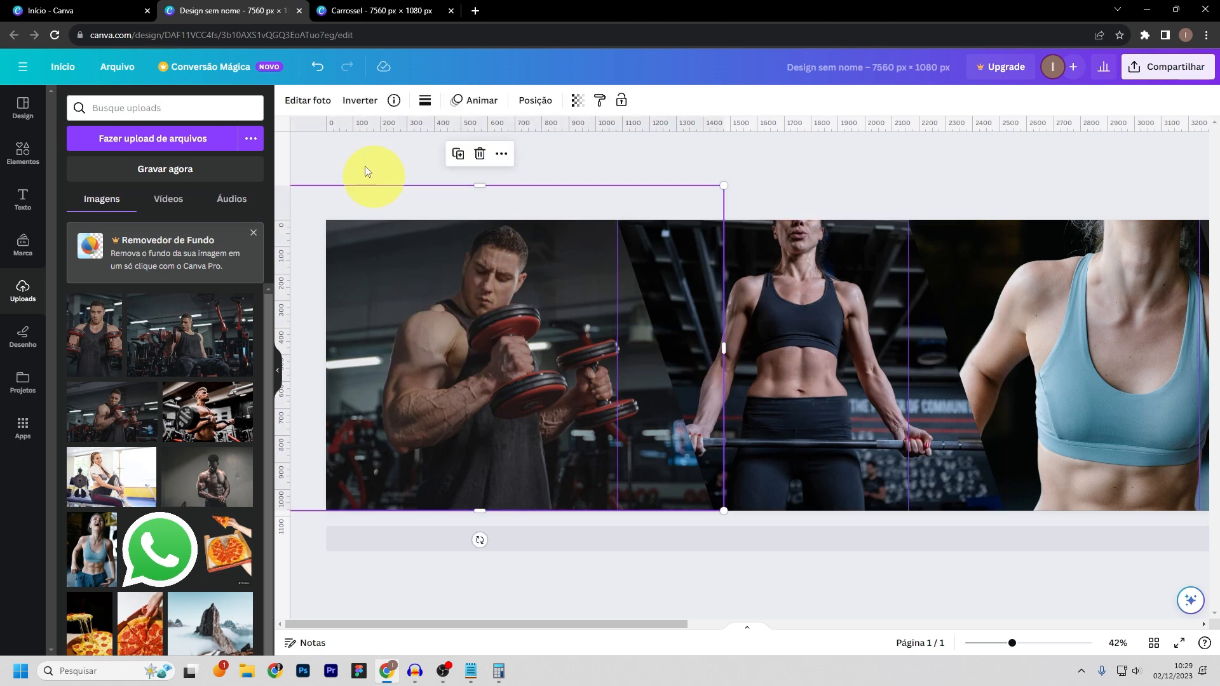
click(308, 102)
click(160, 107)
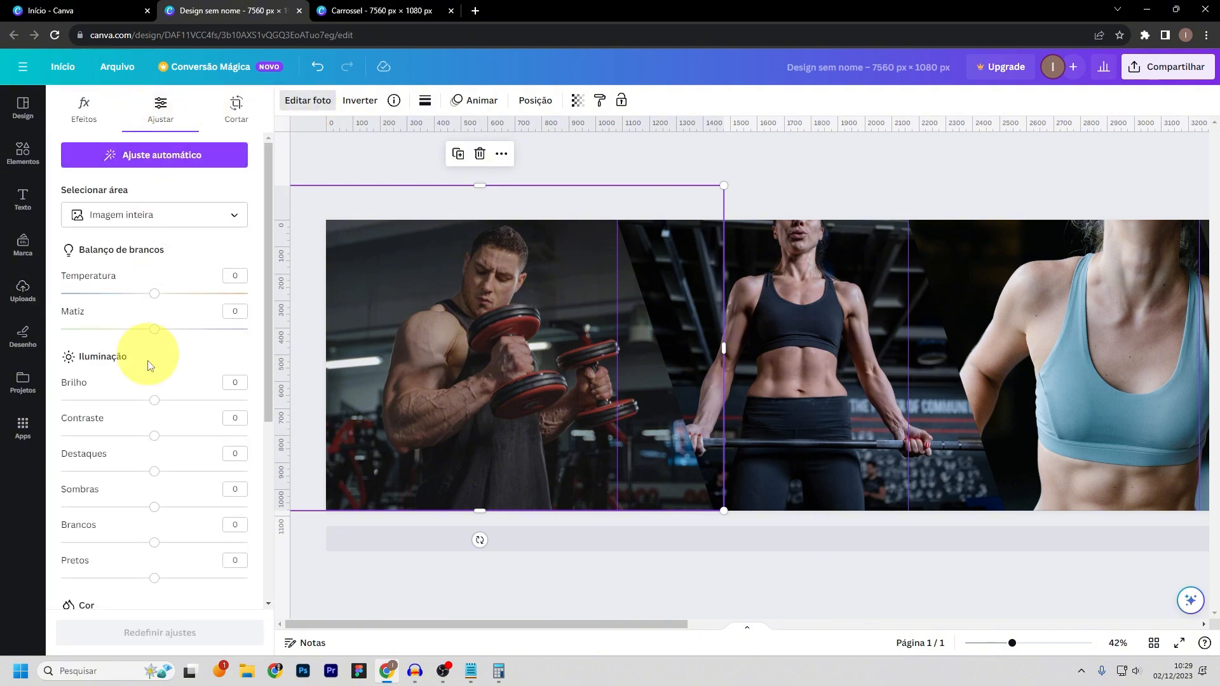
scroll(147, 365, down, 5)
scroll(155, 337, up, 1)
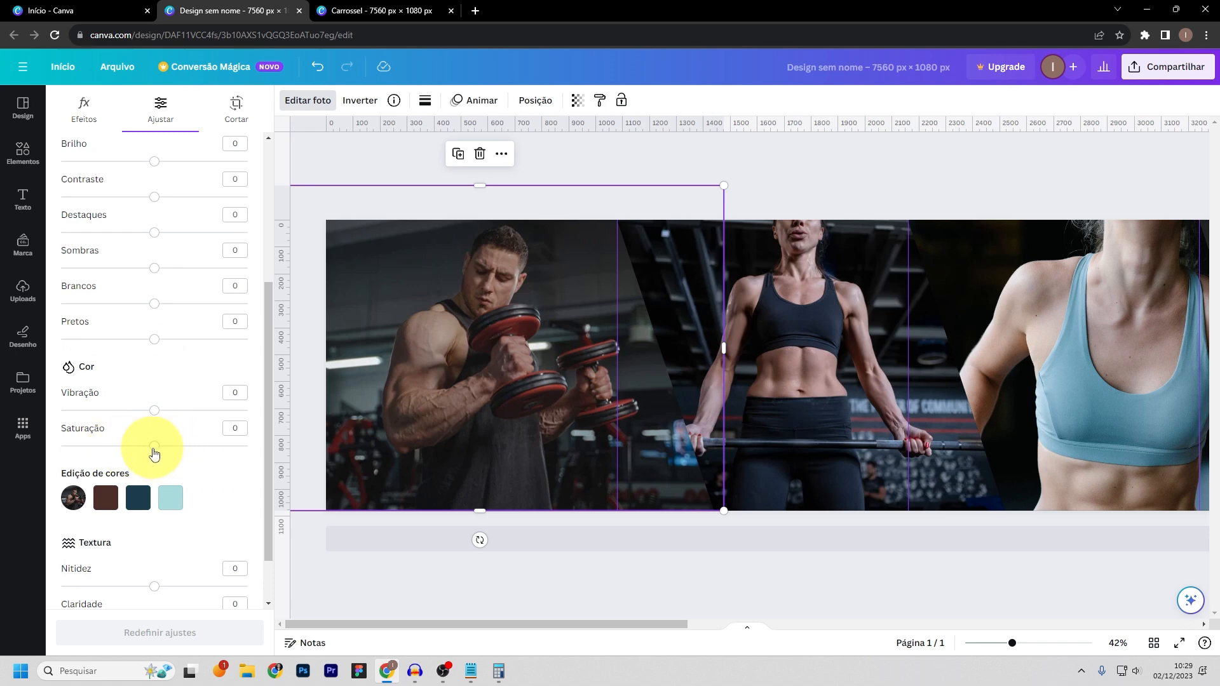
drag(155, 447, 31, 453)
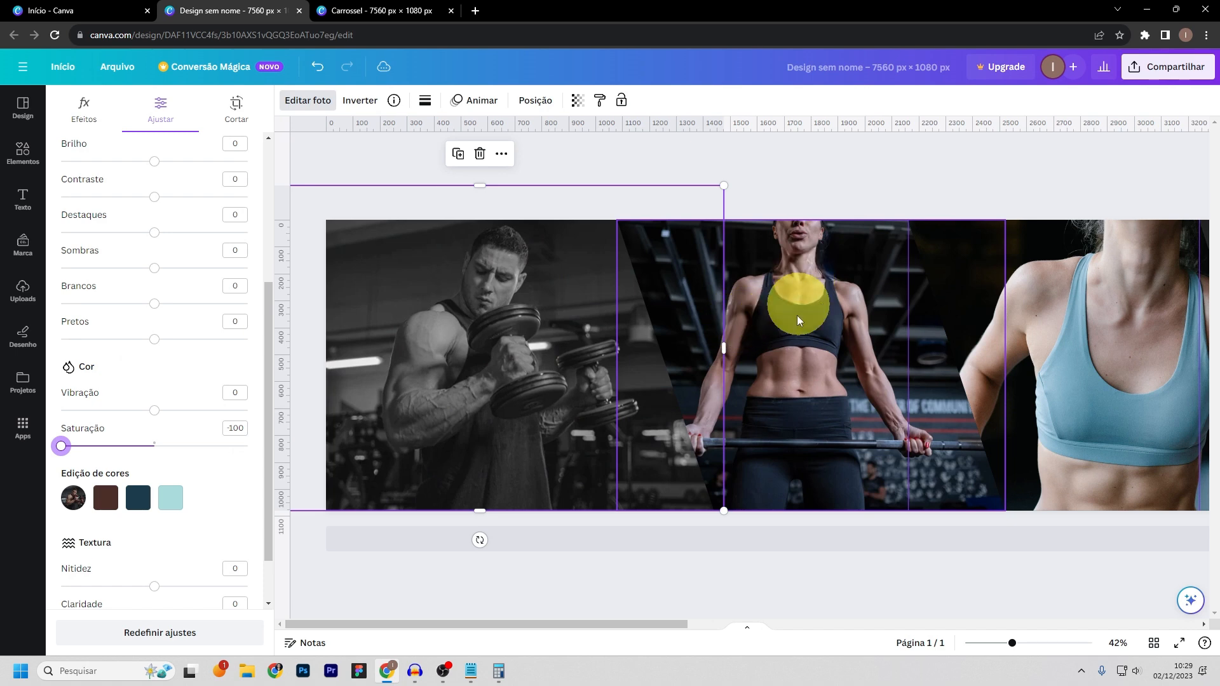
- Set the saturation to -100 for the barbell photo on the second carousel image and the sports-top photo on the third
click(806, 272)
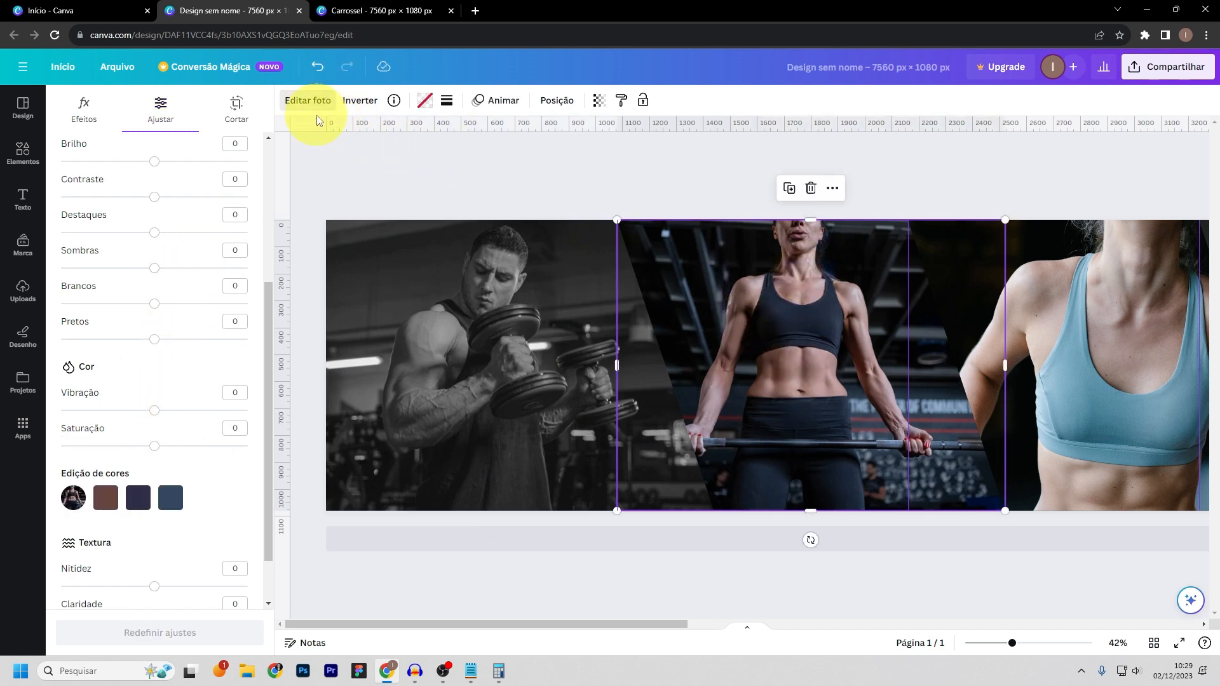
click(1092, 399)
click(777, 340)
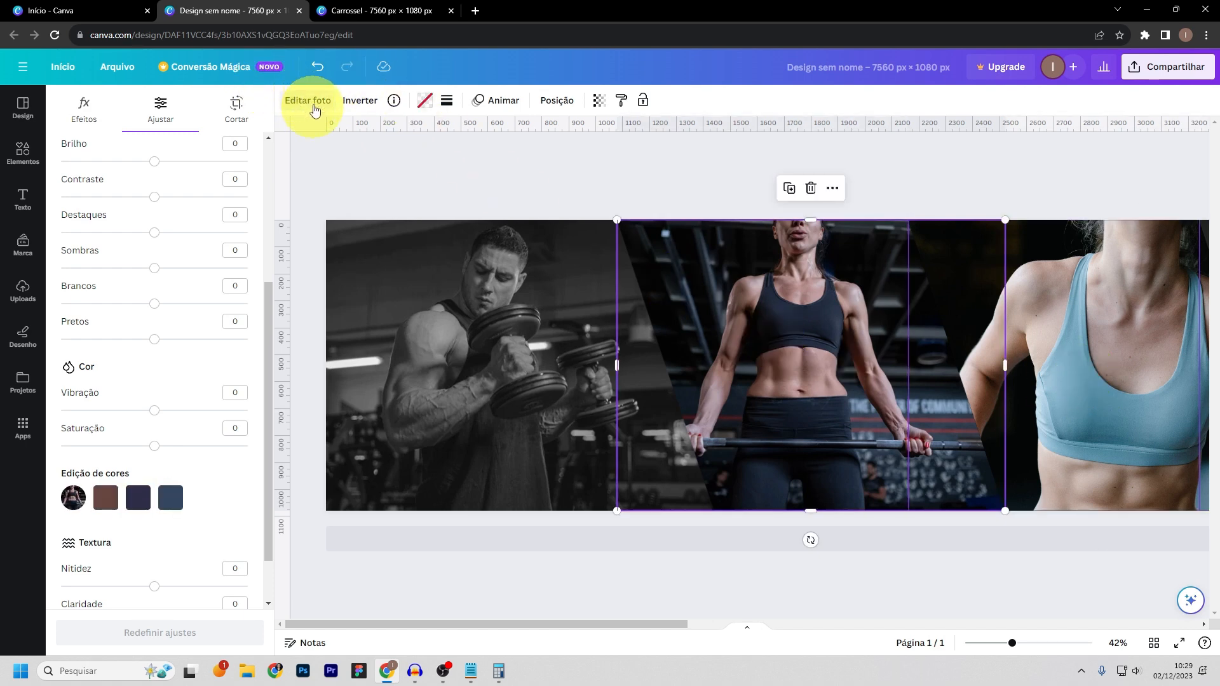
drag(157, 447, 33, 456)
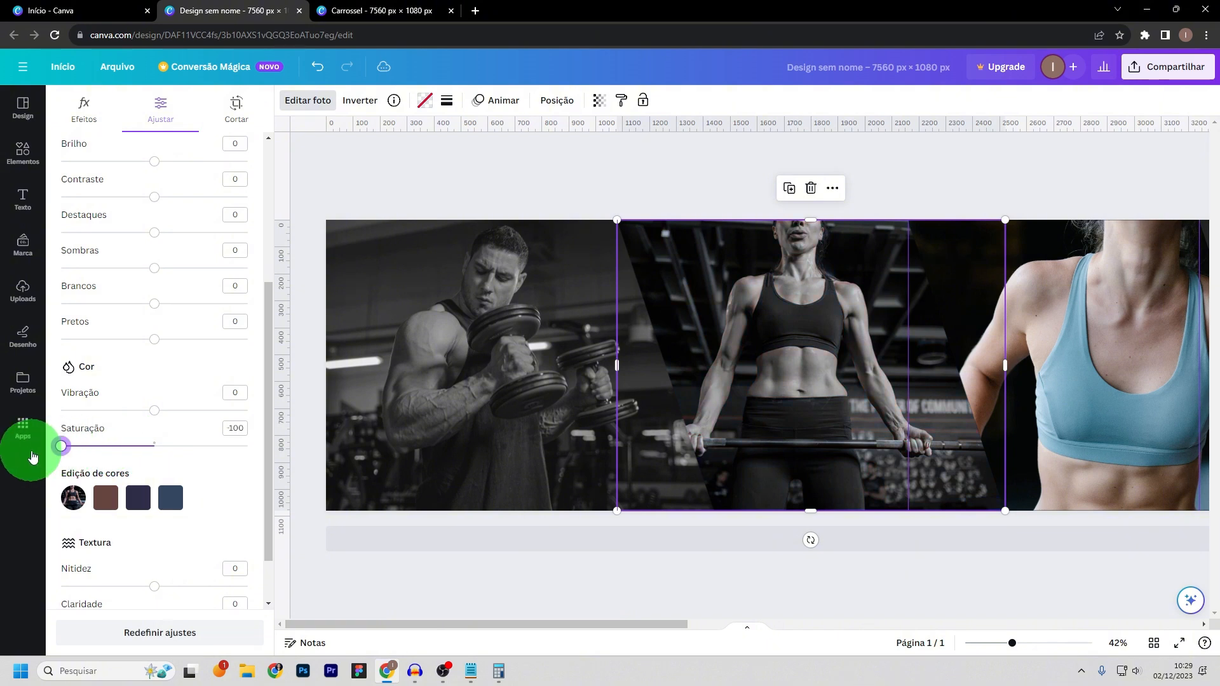
click(1096, 402)
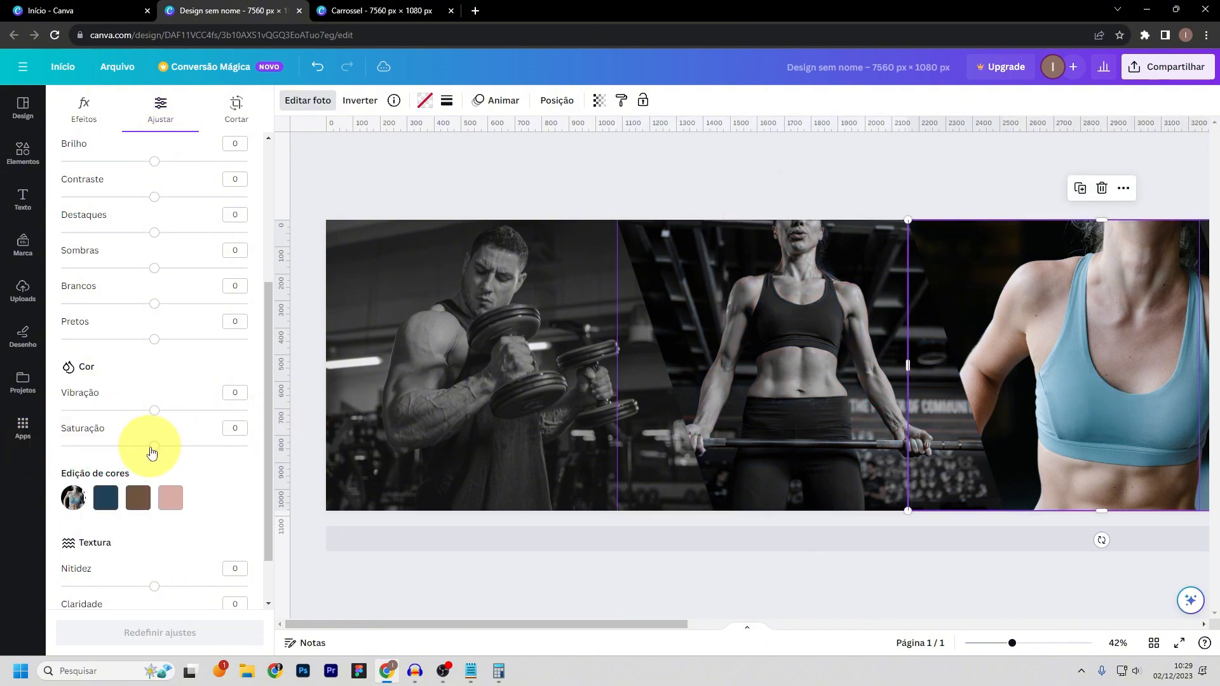
drag(151, 447, 22, 440)
- Set the saturation to -100 for the muscular man's photo on the fourth carousel image and the seated woman's photo on the fifth
drag(501, 623, 723, 627)
click(907, 324)
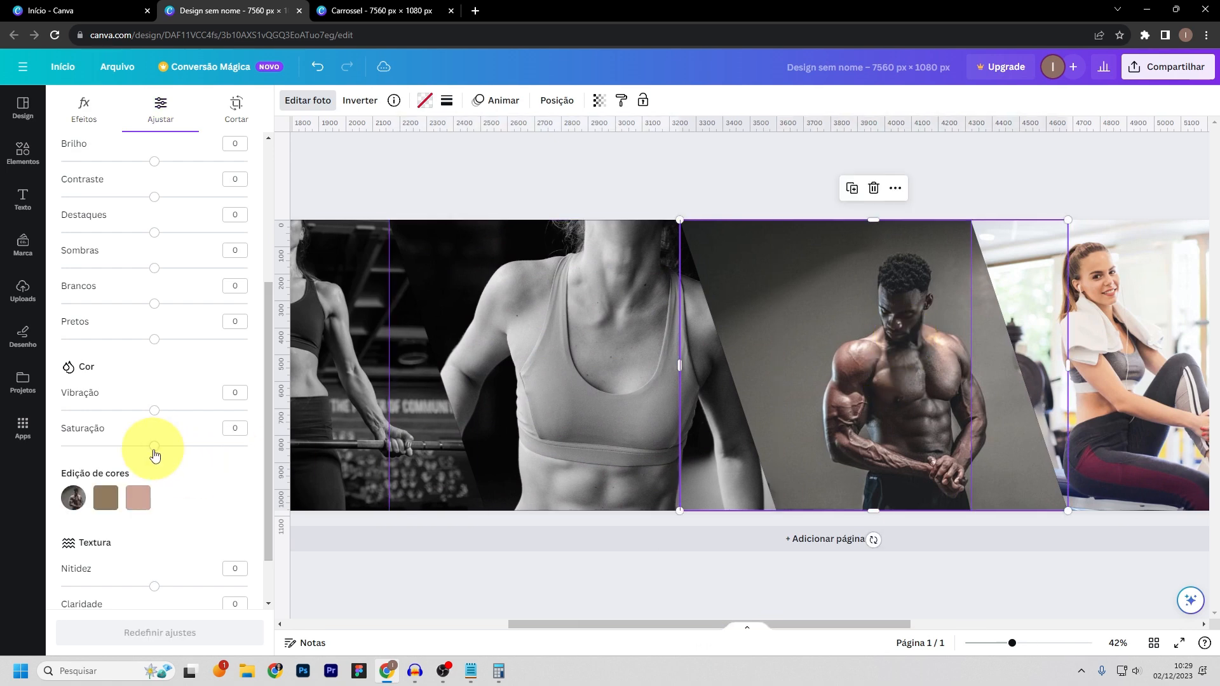
drag(154, 448, 59, 445)
drag(683, 630, 821, 628)
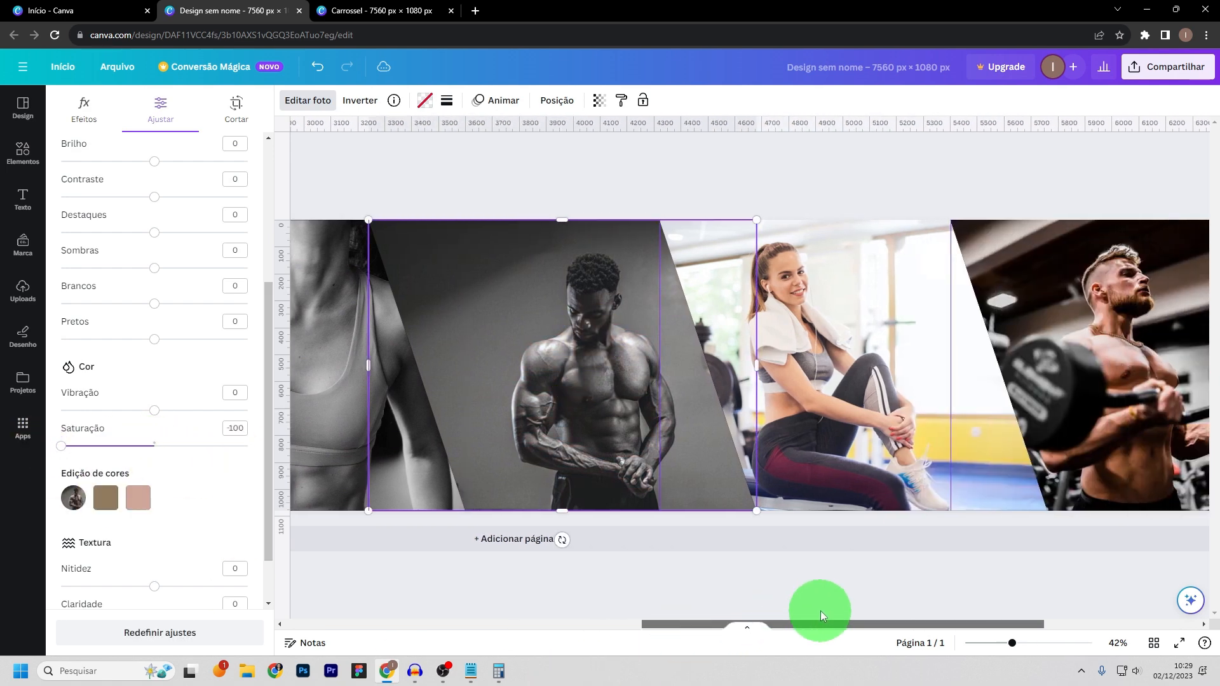
click(836, 358)
drag(155, 448, 26, 444)
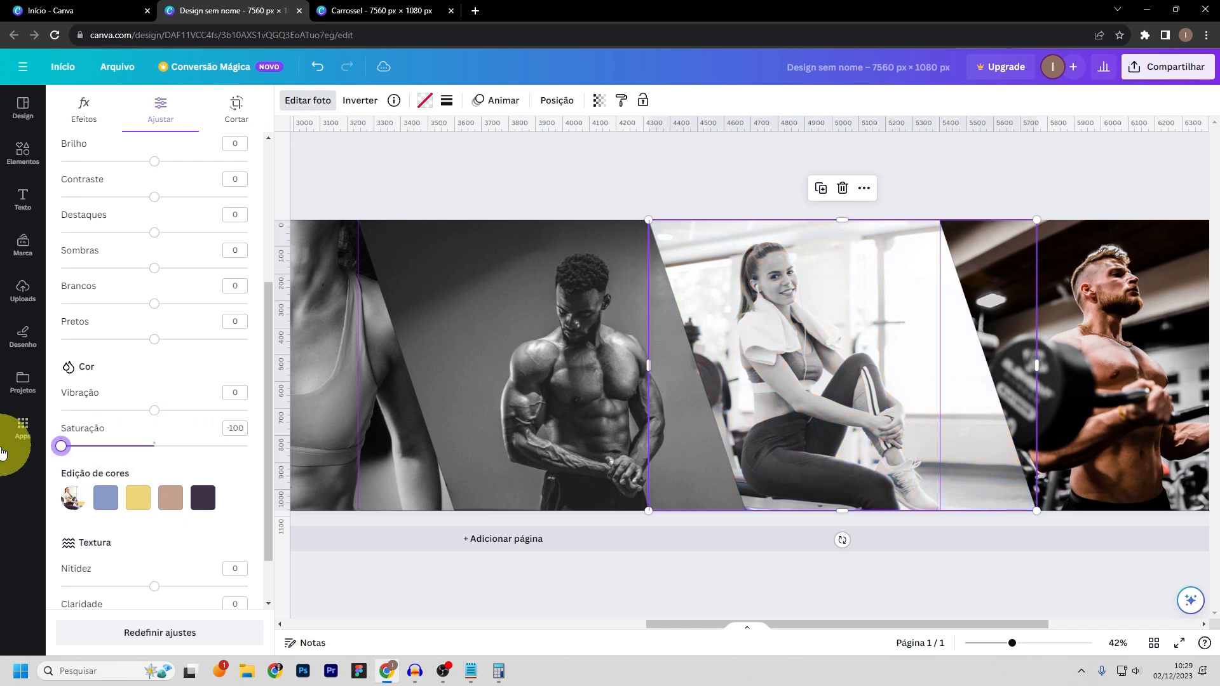
- Set the saturation to -100 for the barbell-curl photo on the sixth carousel image and the portrait photo on the seventh
drag(667, 622, 847, 620)
click(794, 383)
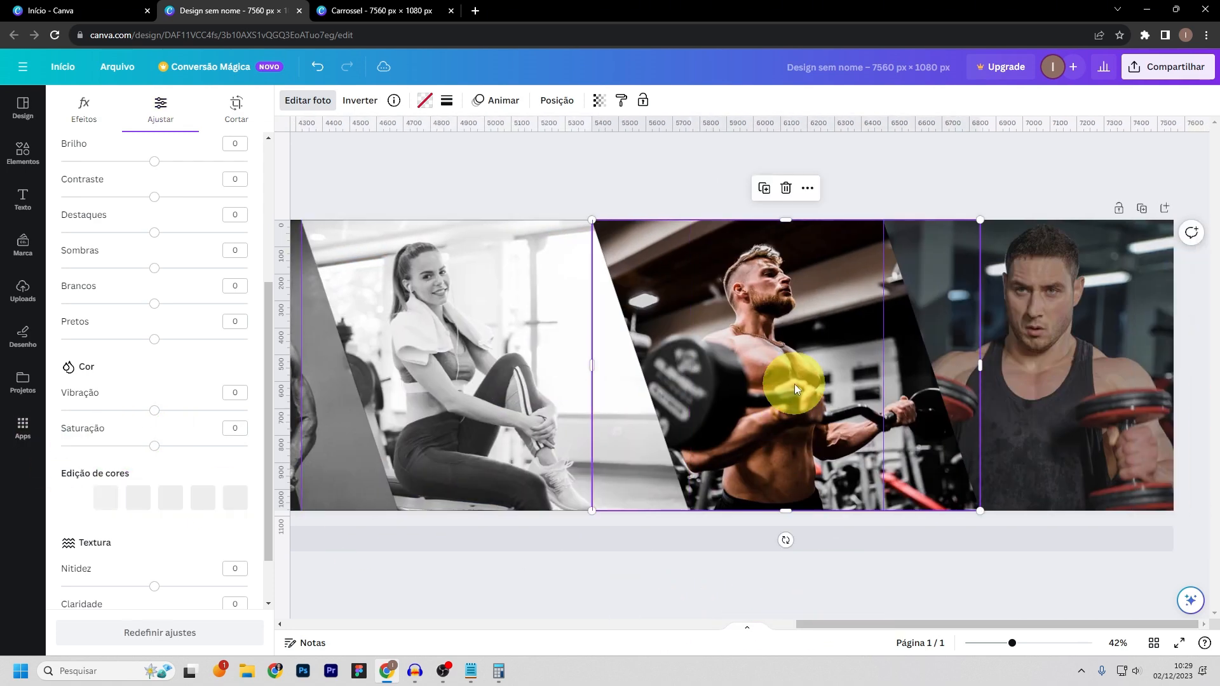
drag(157, 448, 3, 452)
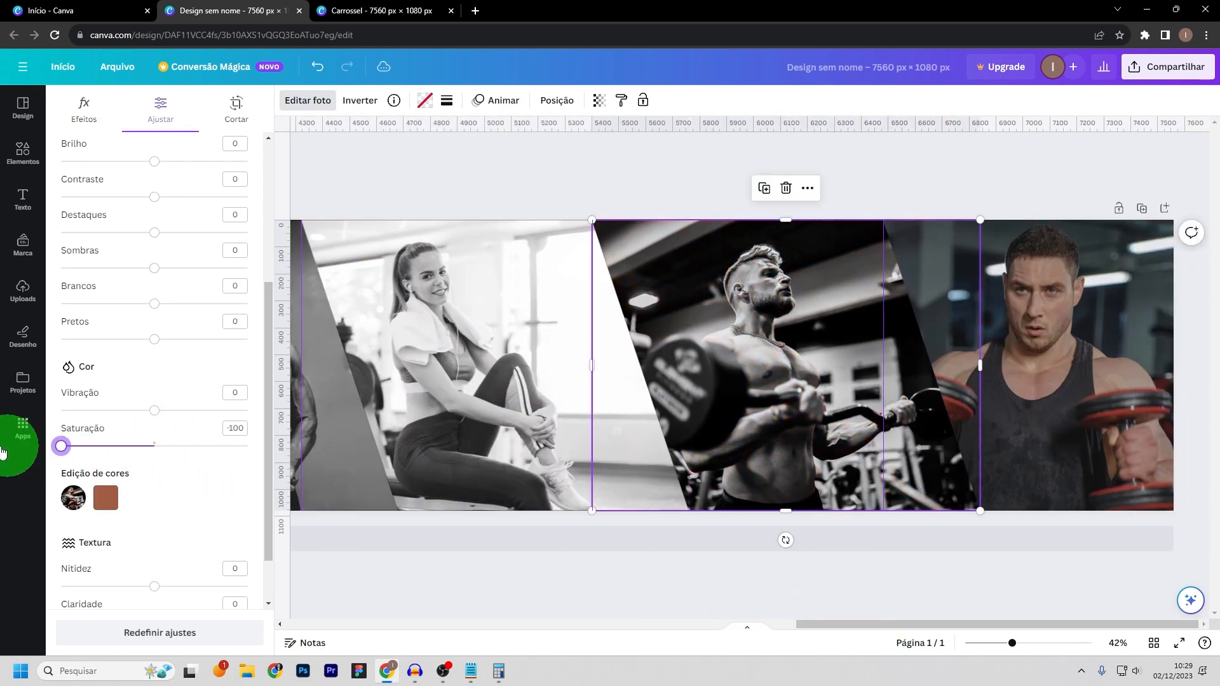
click(1052, 367)
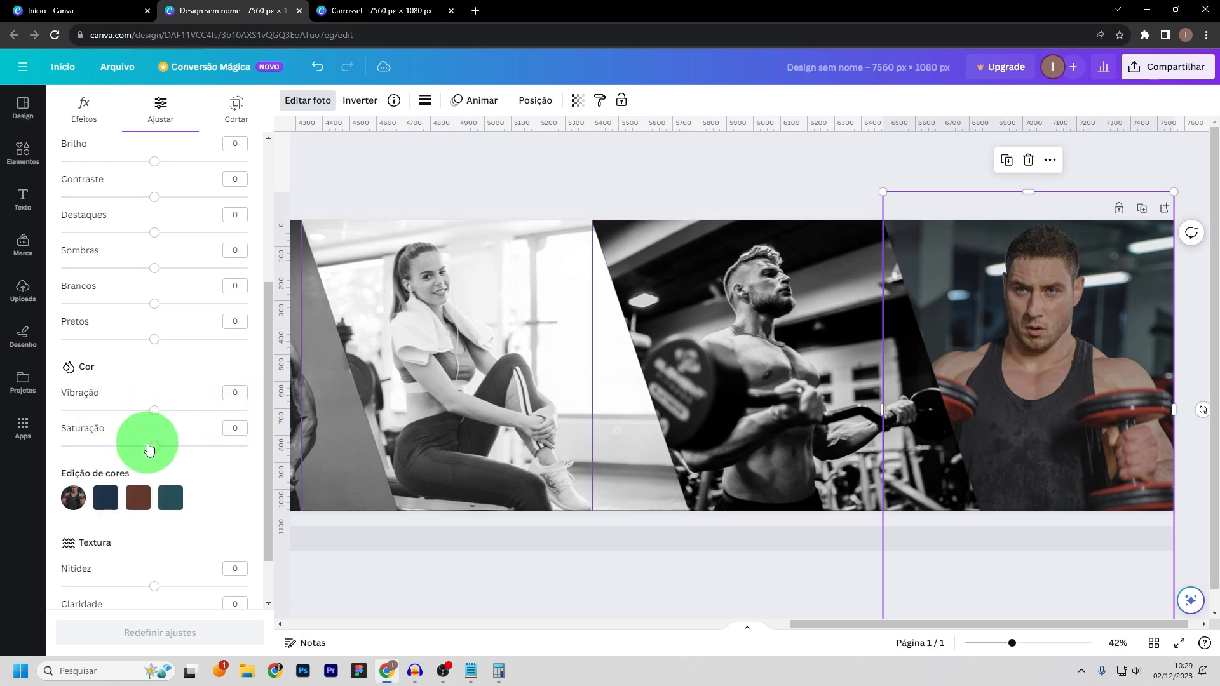
drag(148, 447, 16, 444)
- Tone down the bright photo of the seated woman on the fifth carousel image with whites at -100 and blacks at 65
drag(839, 626, 665, 624)
mouse_move(1009, 643)
mouse_down()
mouse_move(975, 643)
mouse_move(989, 643)
mouse_up()
click(900, 337)
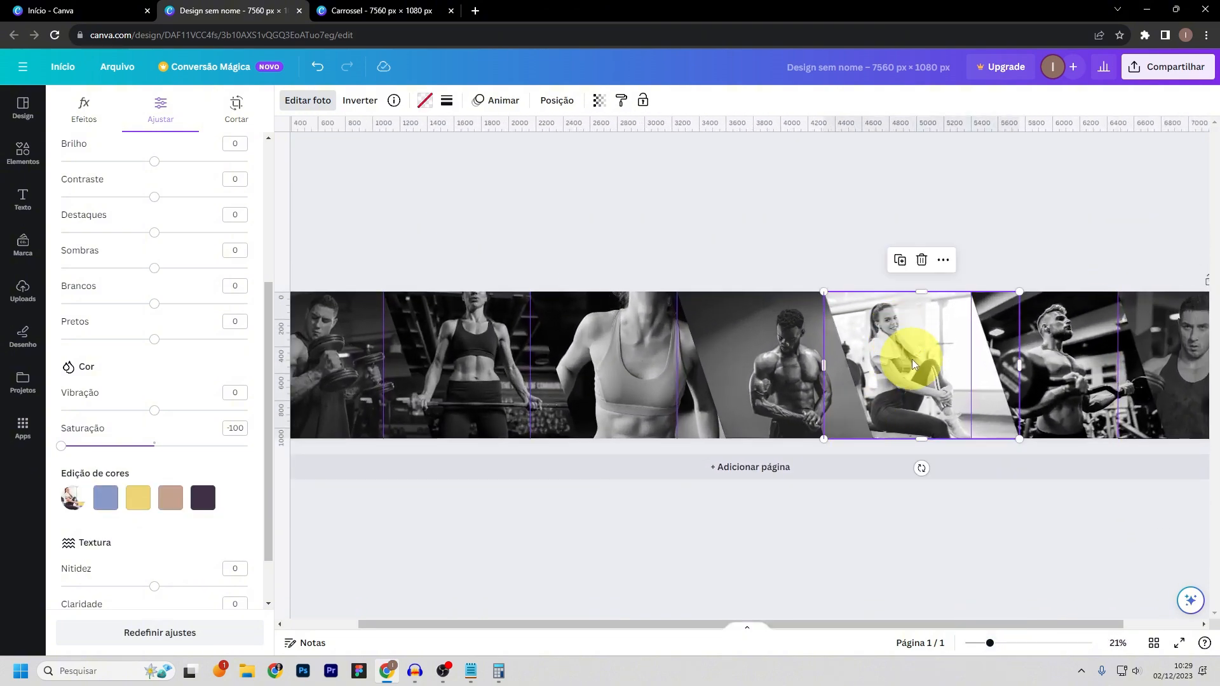
scroll(109, 373, up, 3)
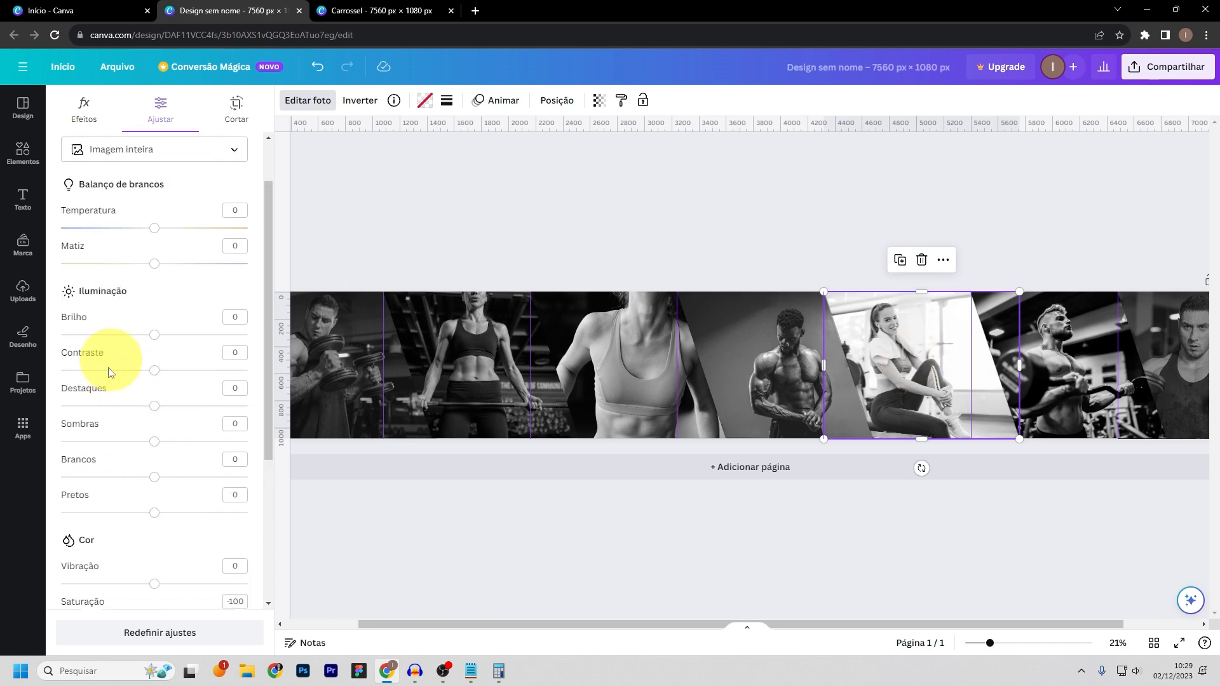
scroll(110, 381, up, 1)
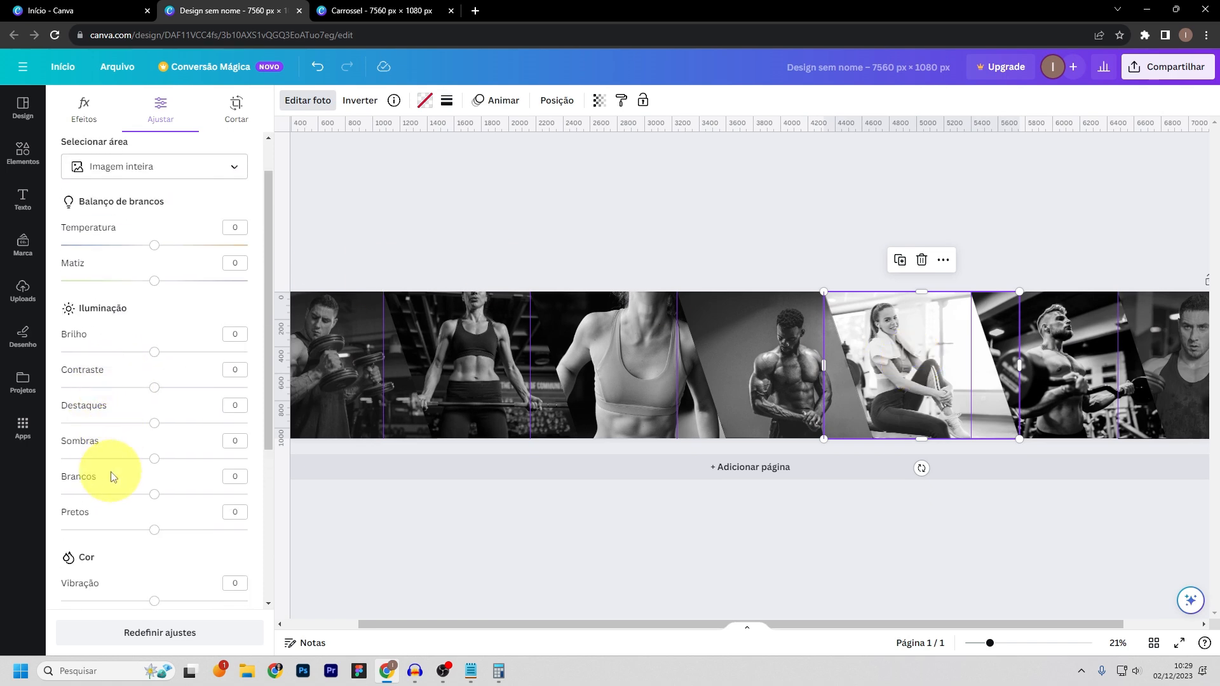
scroll(113, 476, down, 2)
drag(154, 367, 23, 367)
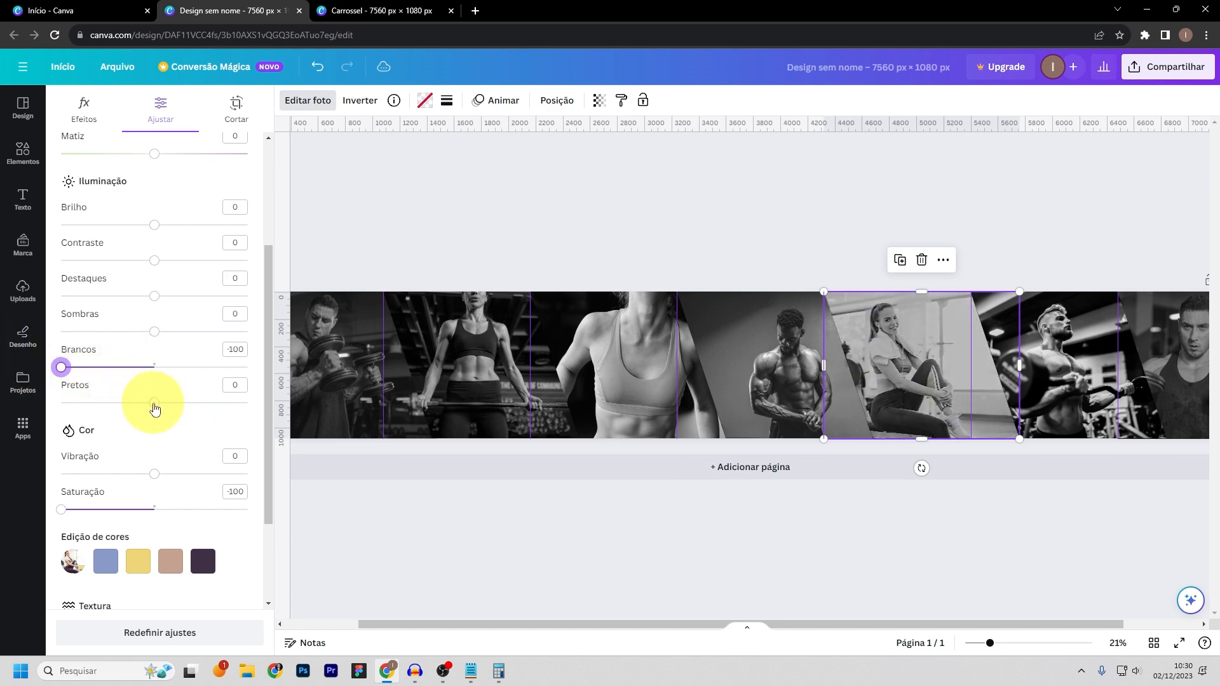
drag(154, 405, 215, 408)
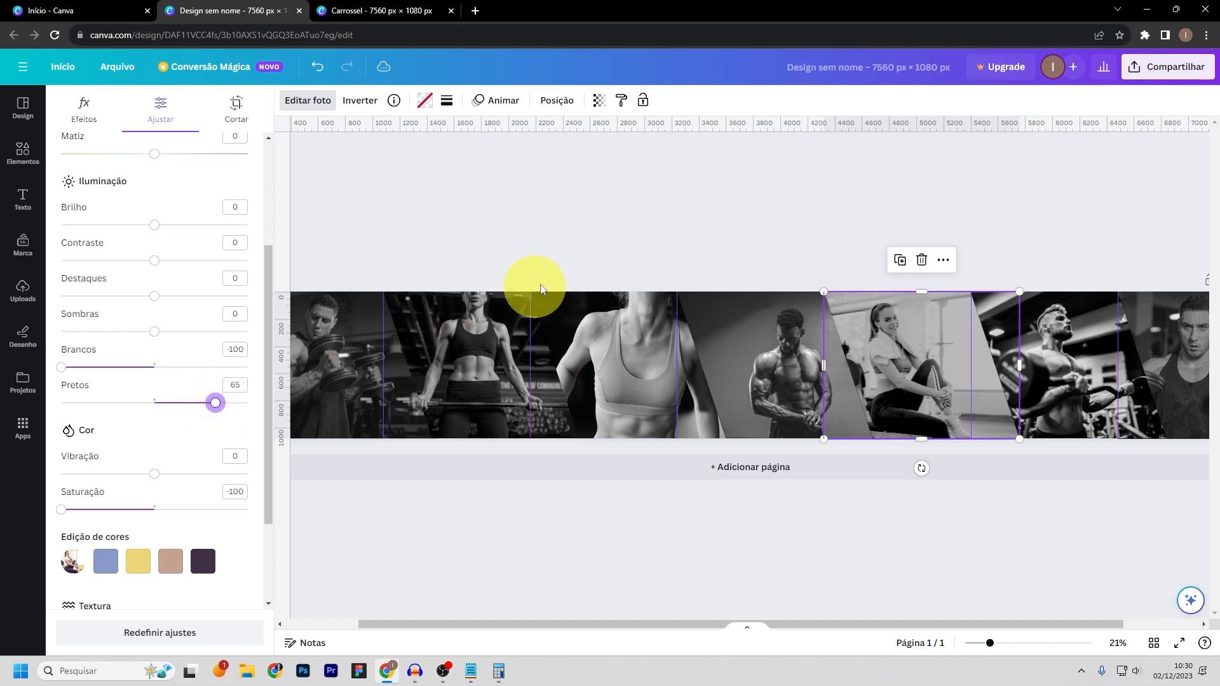
click(765, 228)
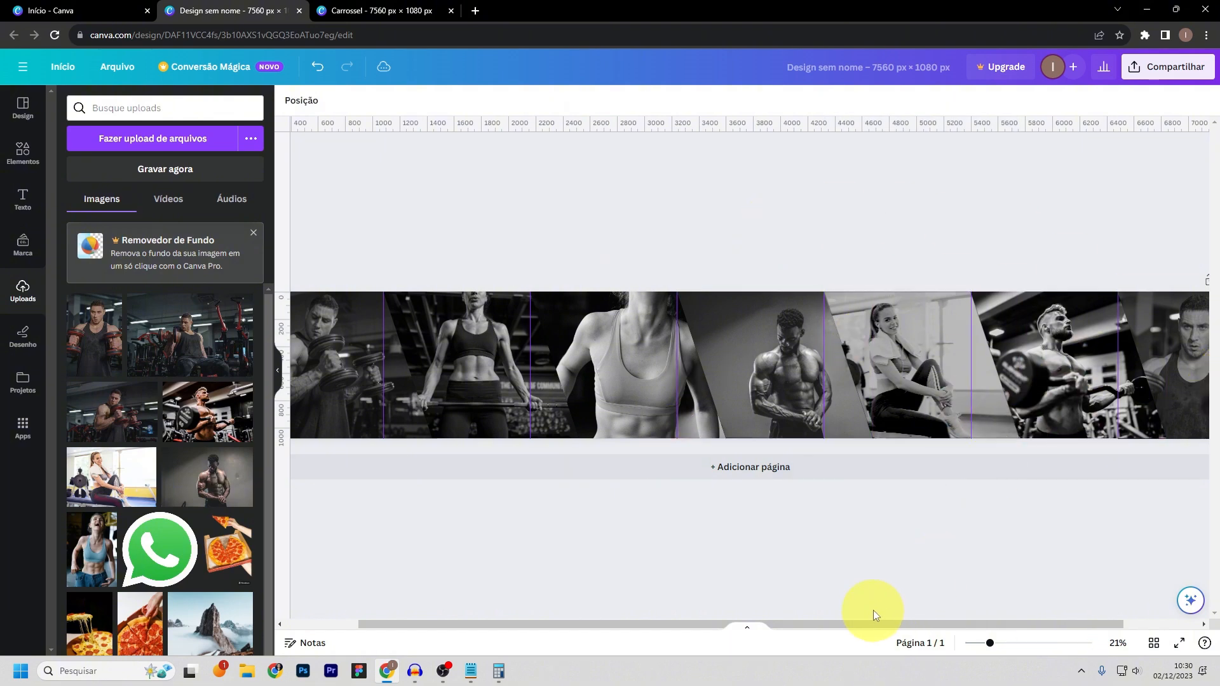
- Add a plain square shape over the lower part of the second carousel image
drag(852, 622, 749, 604)
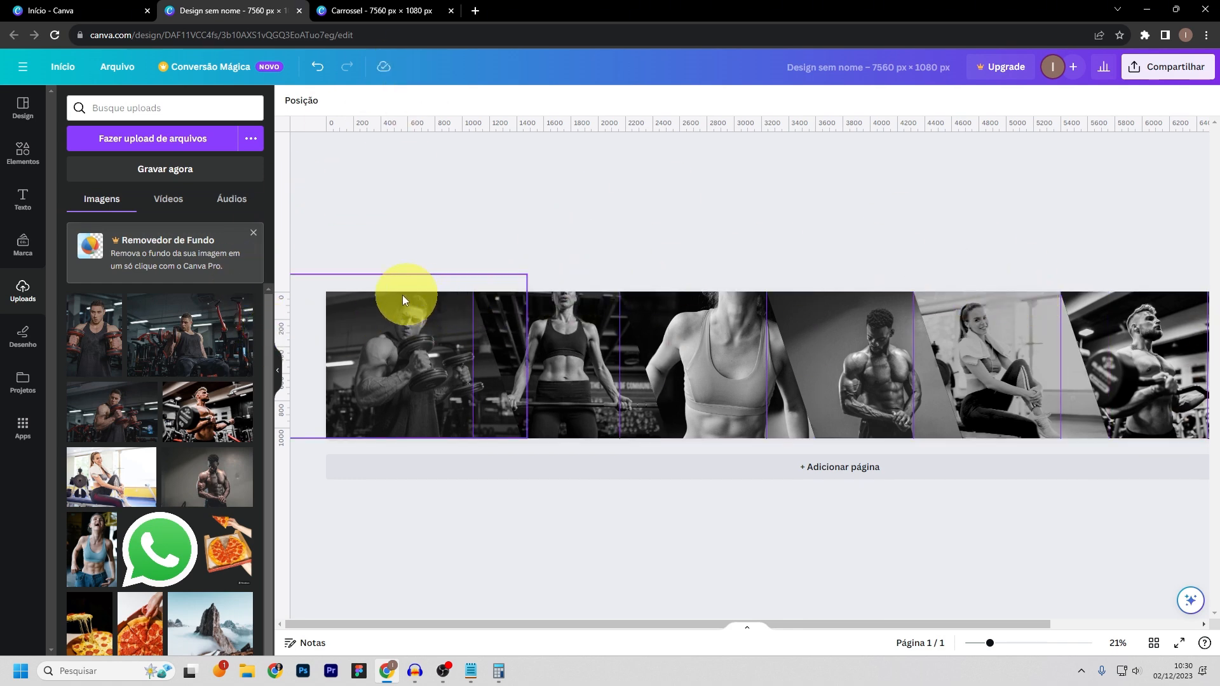
scroll(328, 431, up, 3)
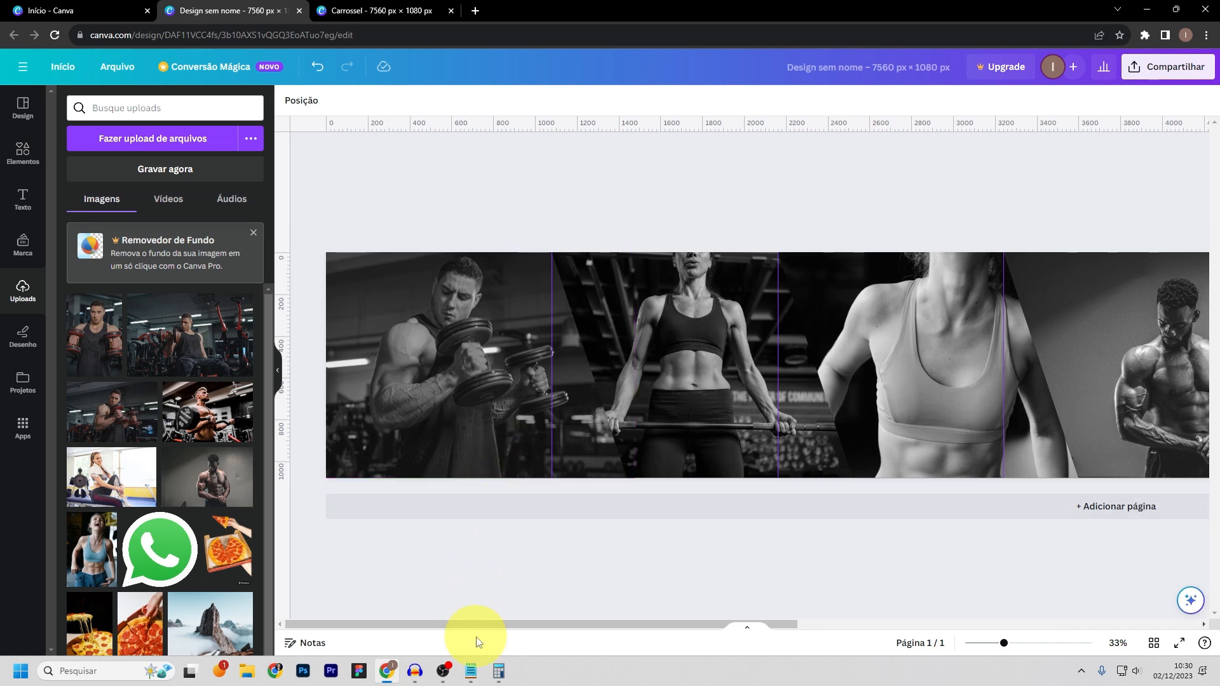
click(11, 166)
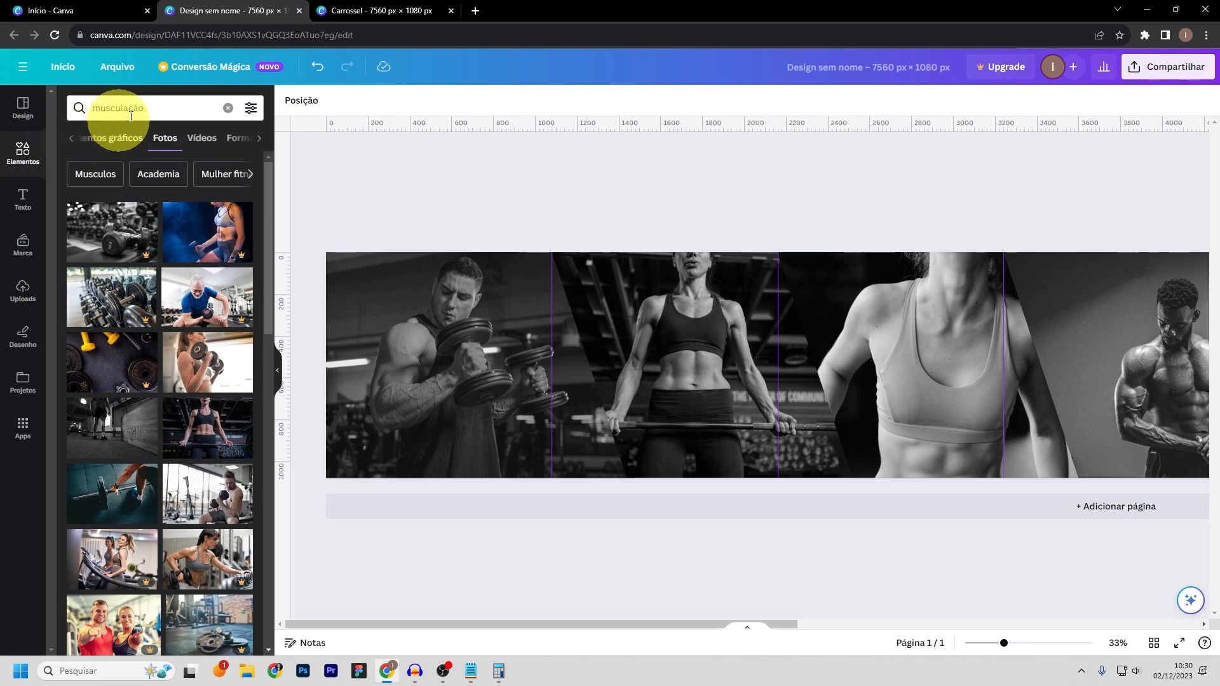
click(227, 108)
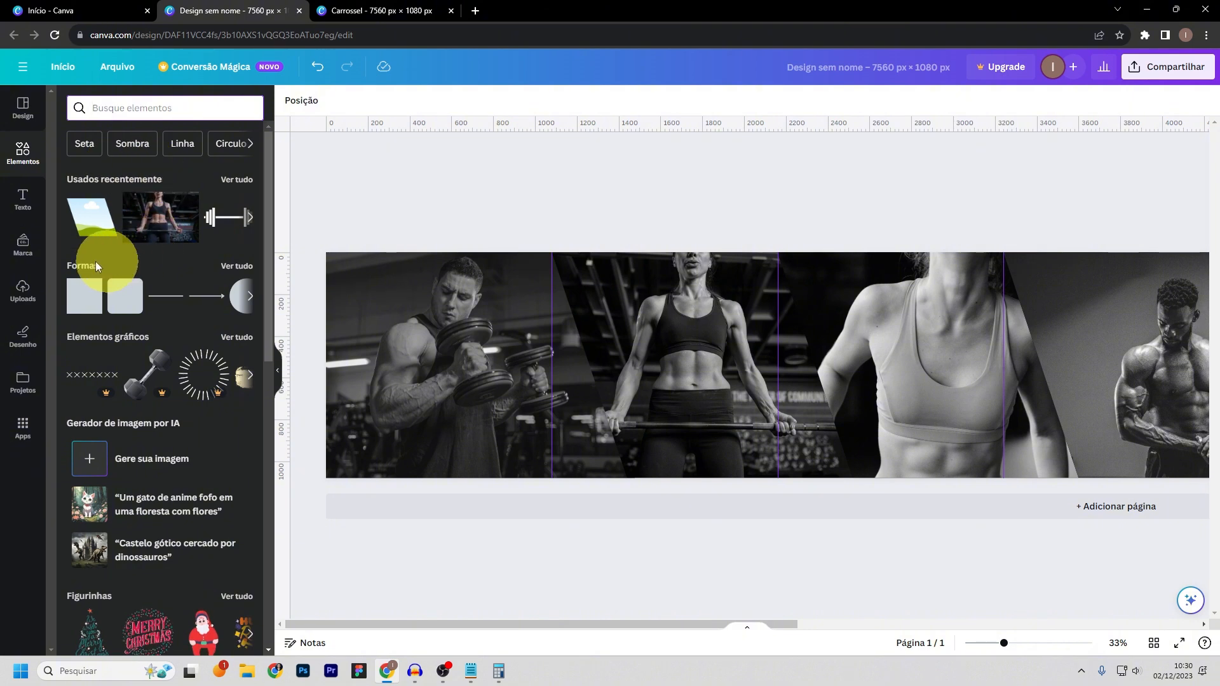
click(231, 266)
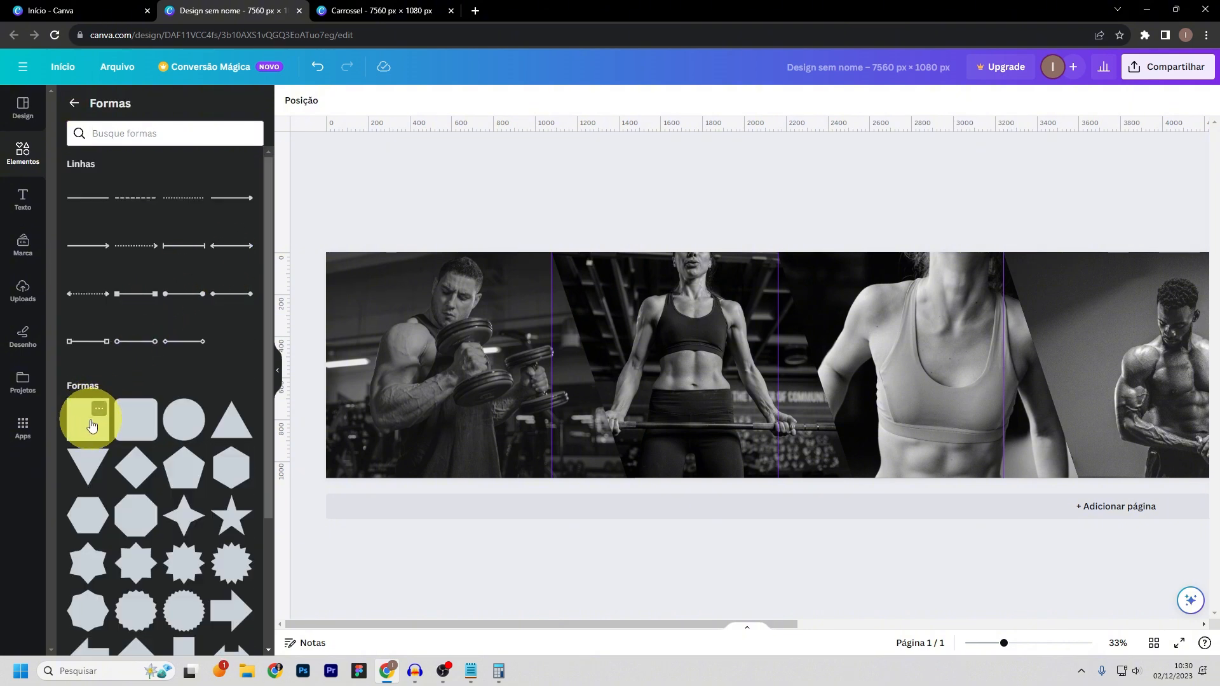
drag(84, 424, 616, 409)
double_click(632, 408)
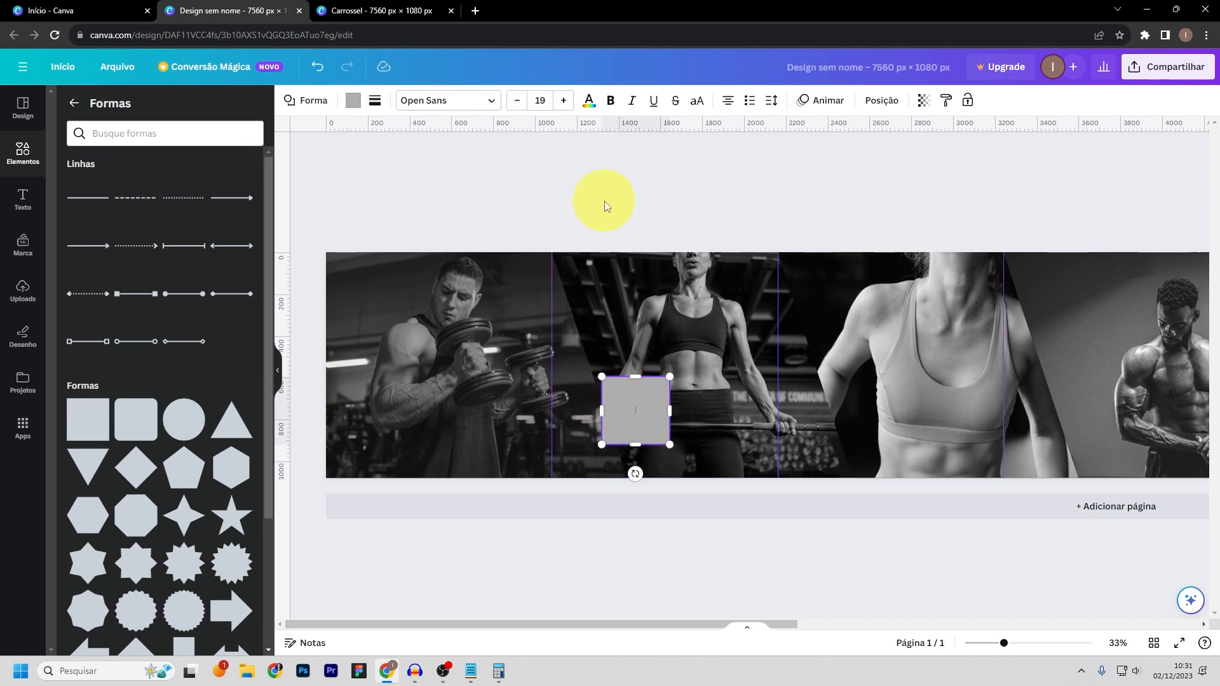
- Fill the square on the second carousel image with black from the document colors
click(354, 101)
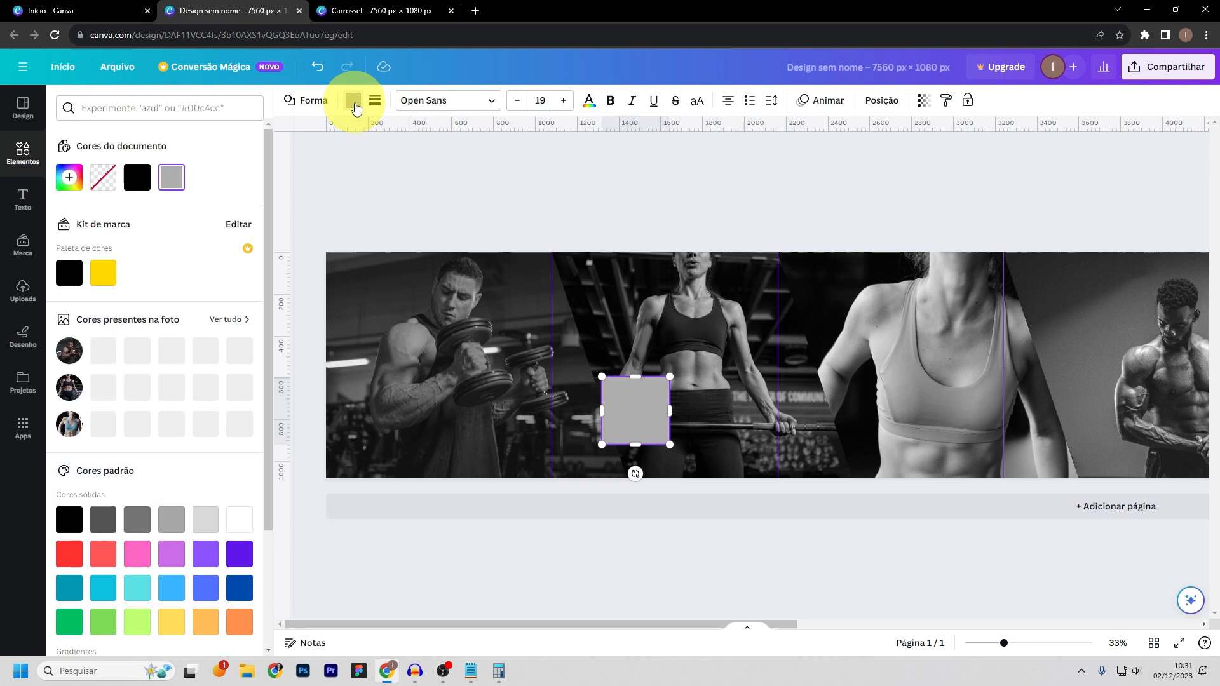
click(136, 176)
click(608, 213)
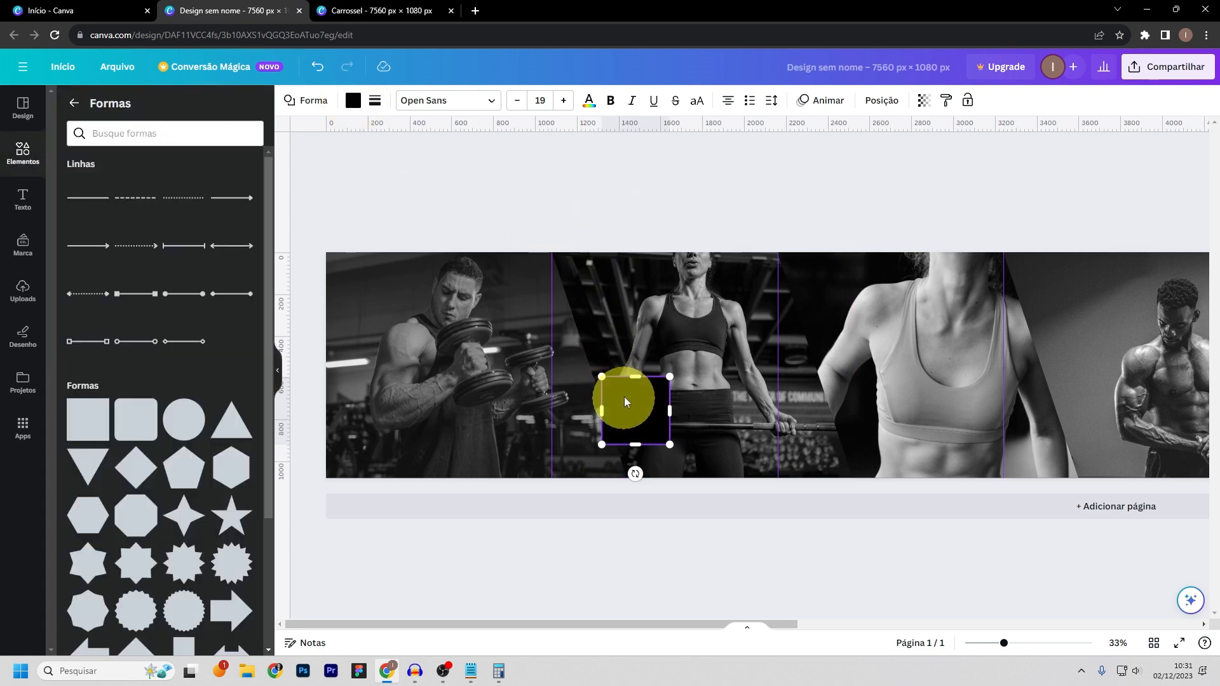
- Move the black square to the page's bottom edge and stretch it across the full 7560 px width
click(606, 190)
drag(626, 405, 692, 444)
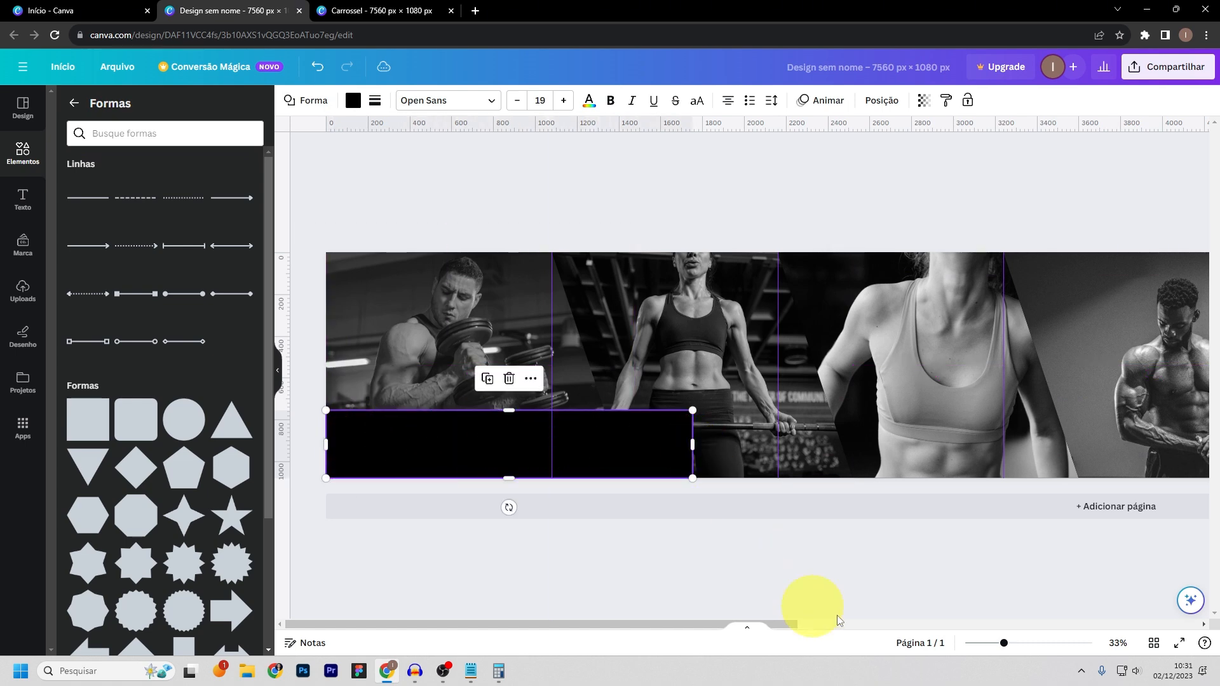
drag(1003, 638, 985, 641)
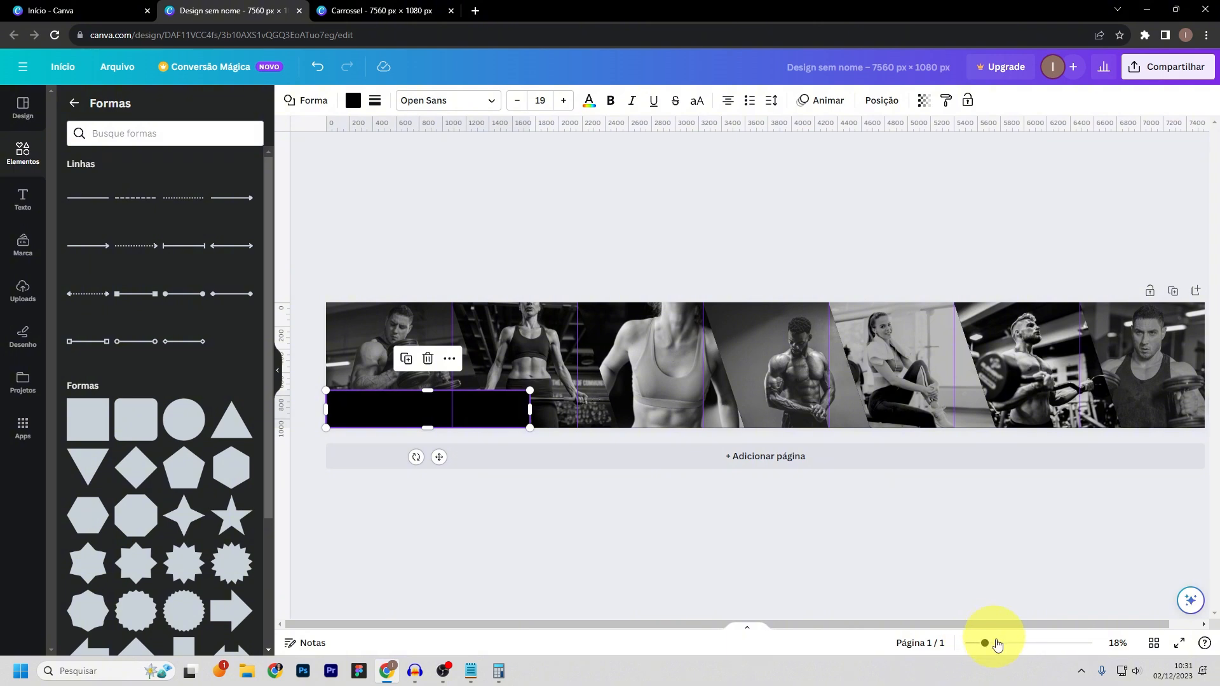
drag(530, 408, 1203, 400)
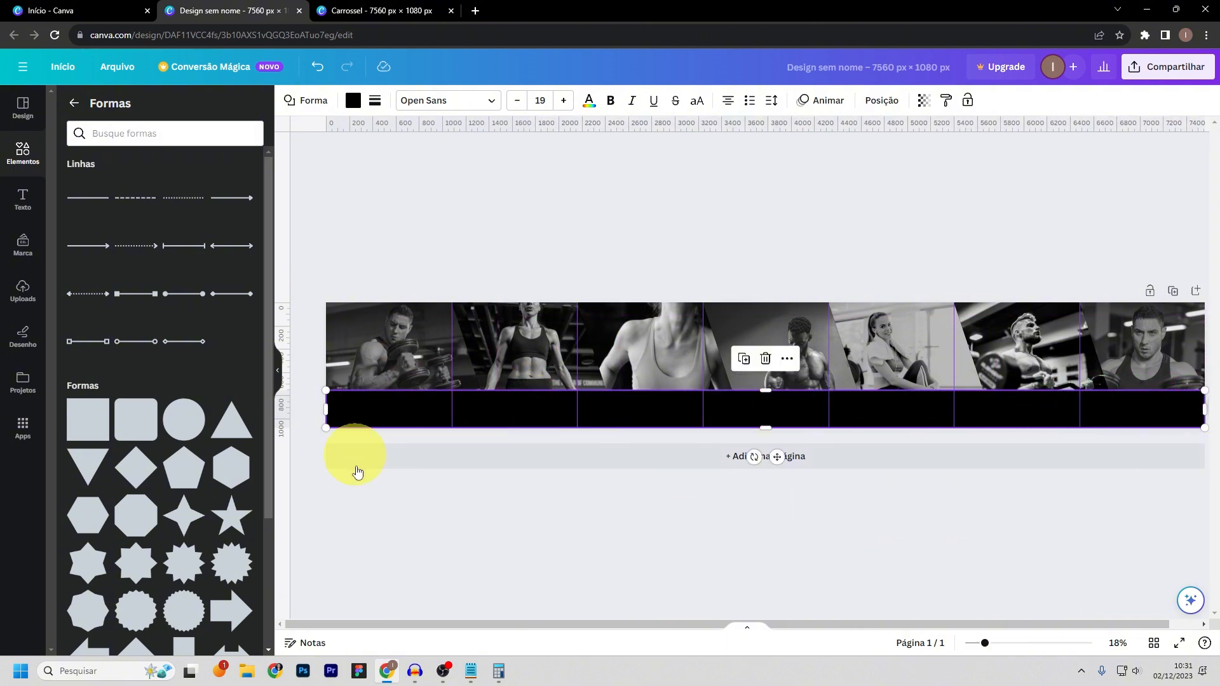
- Raise the top edge of the black bottom band to make it about 400 px tall
drag(985, 642, 1051, 642)
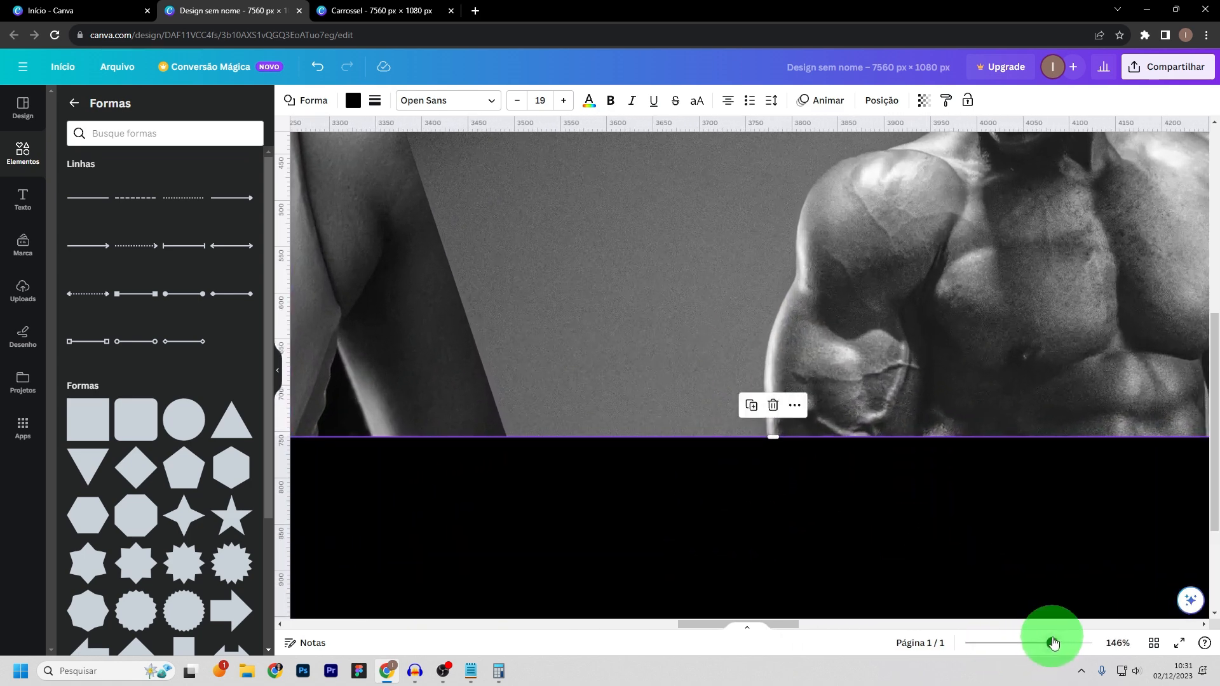
scroll(890, 502, down, 3)
scroll(830, 395, up, 2)
scroll(803, 355, down, 2)
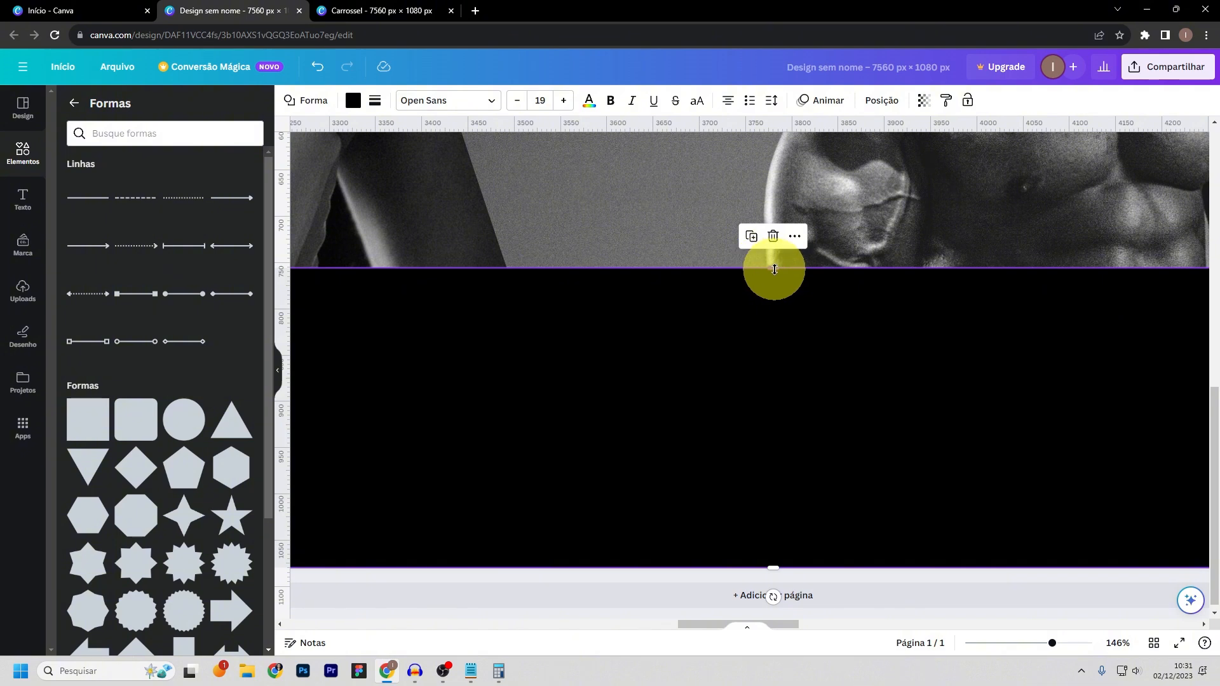
drag(774, 270, 797, 251)
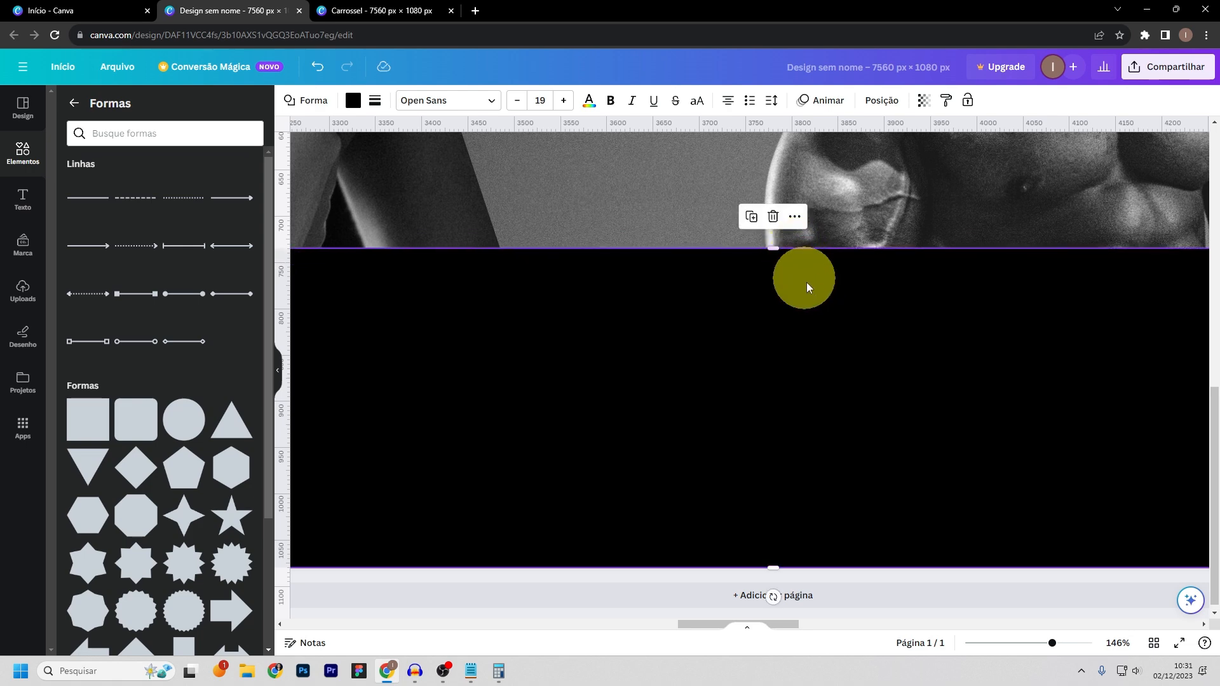
drag(767, 247, 786, 196)
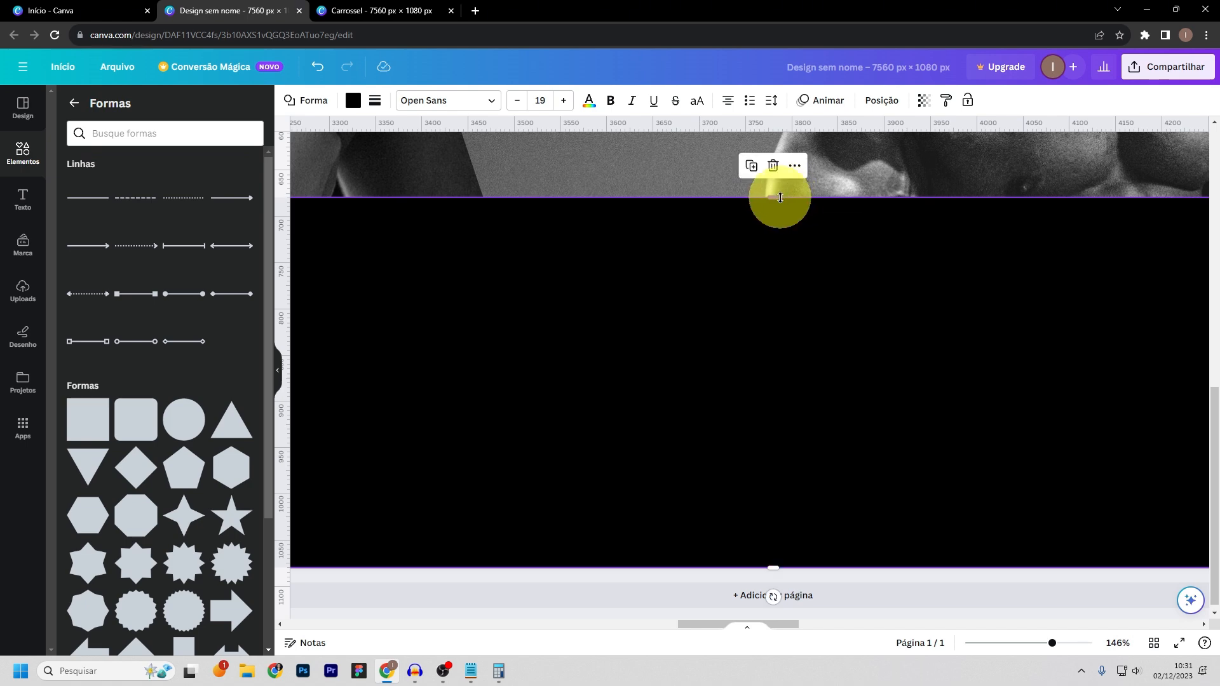
- Set the black band's transparency to 80 and check its alignment with the page
drag(1051, 643, 1024, 643)
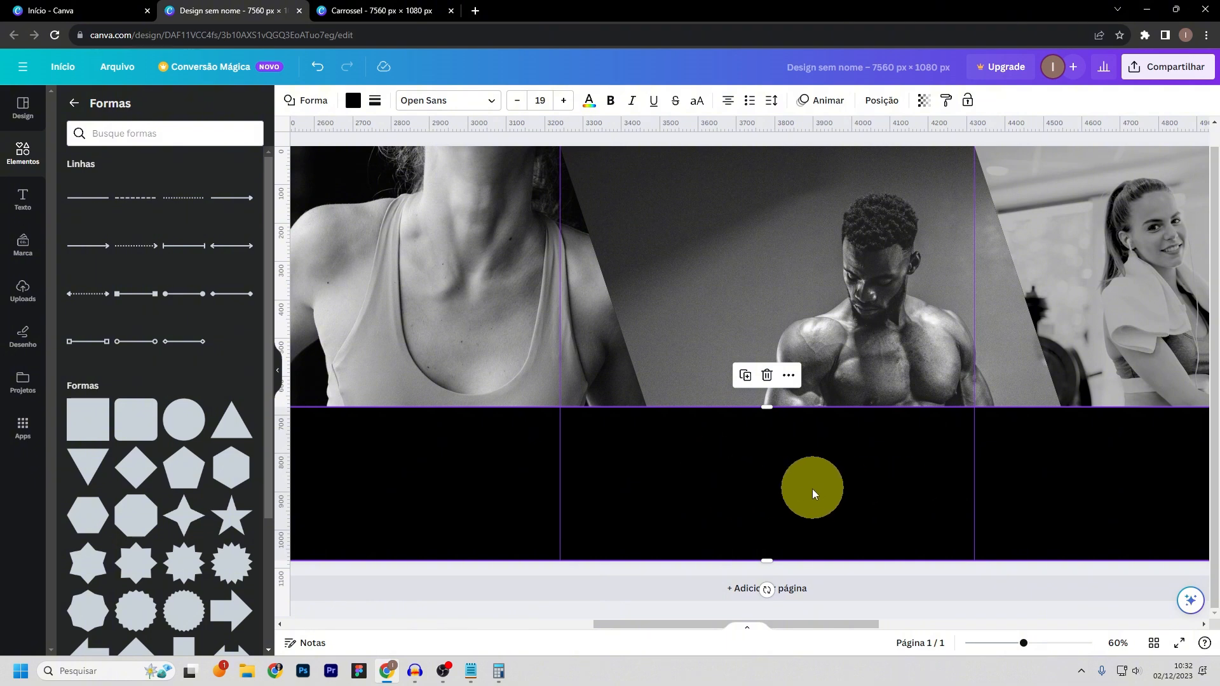
click(923, 100)
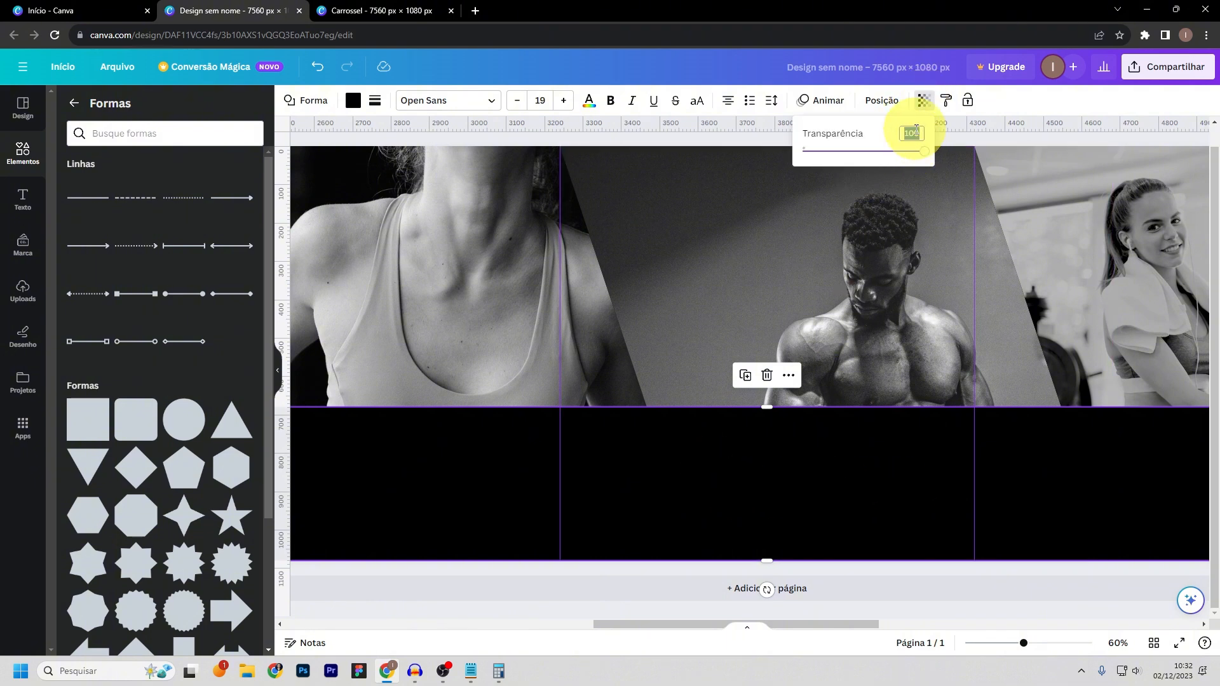
key(Return)
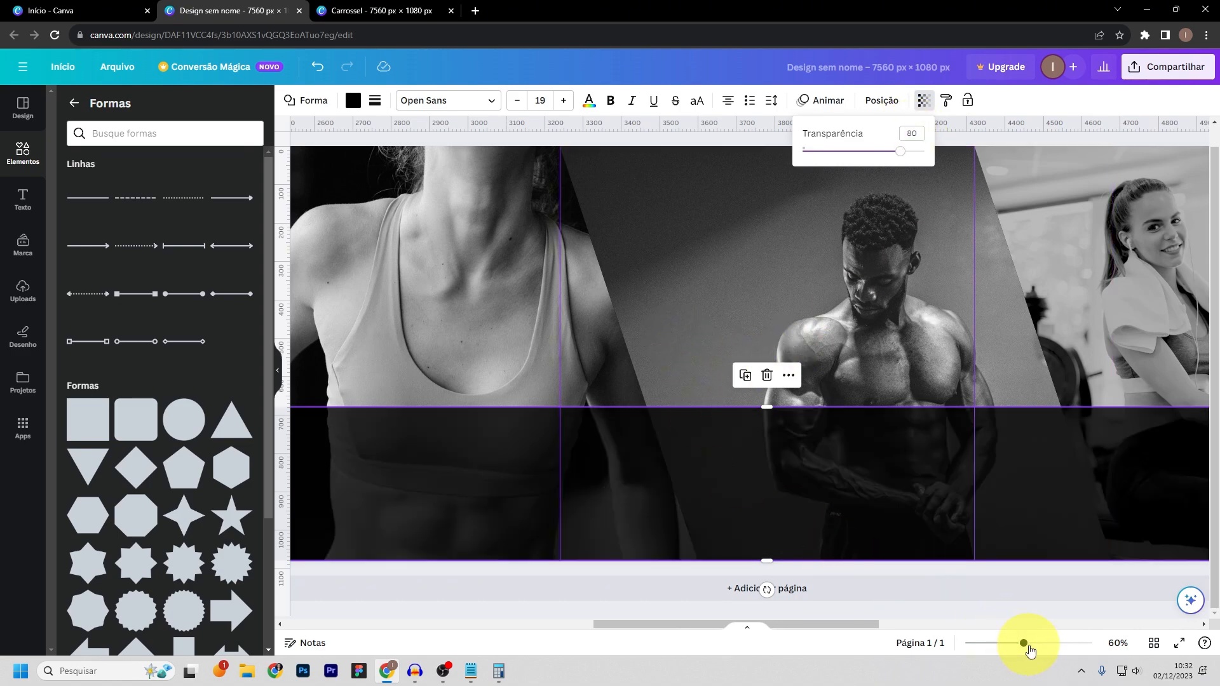
drag(1030, 652, 975, 642)
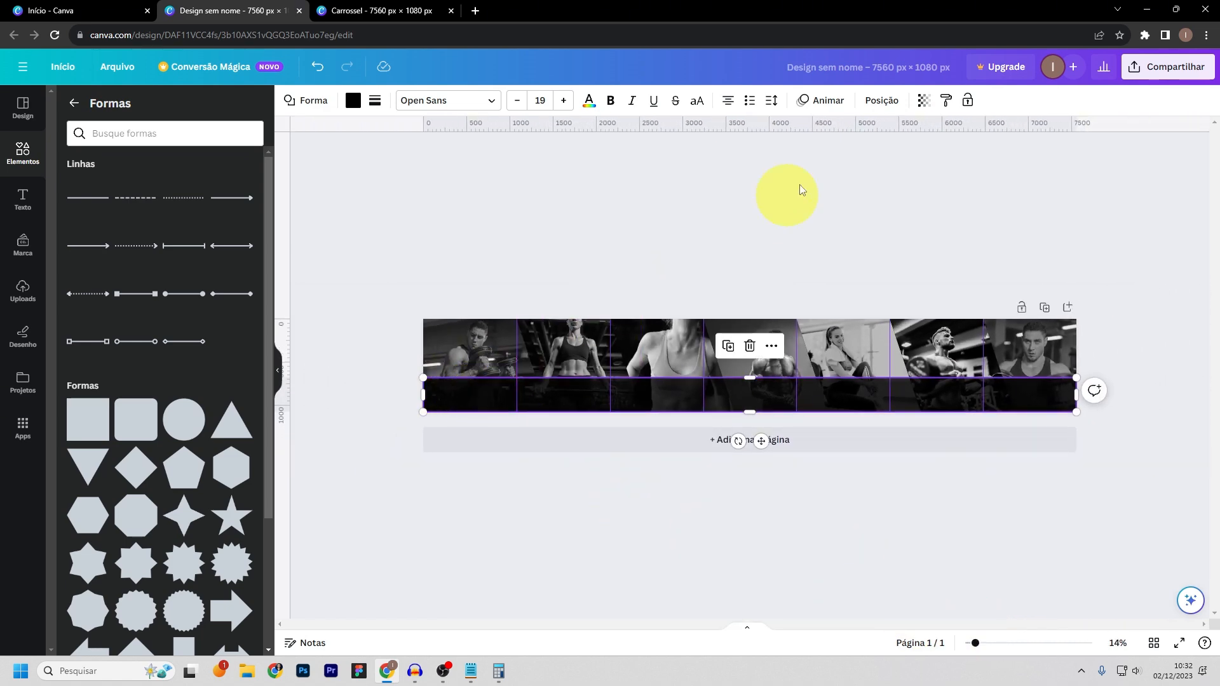
click(882, 102)
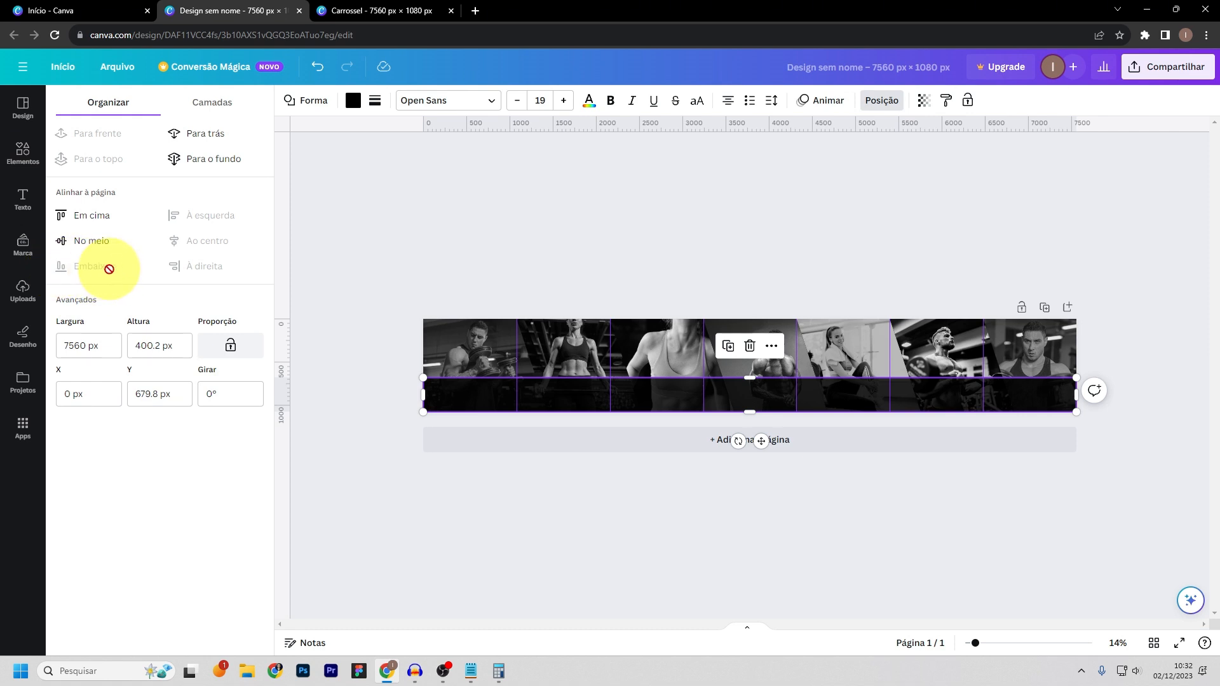
click(540, 548)
- Review the prepared carousel texts in Notepad from the entry for image 1, and return to the Canva design
click(988, 643)
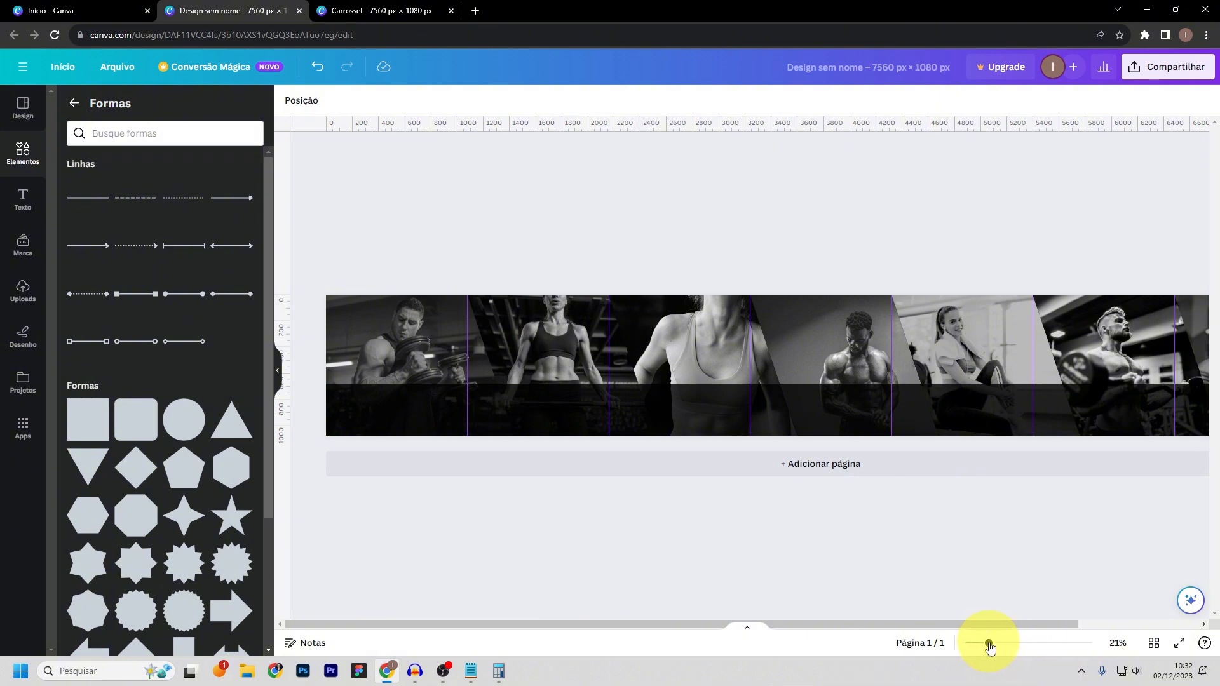
drag(989, 644, 1007, 642)
drag(608, 625, 450, 634)
click(470, 671)
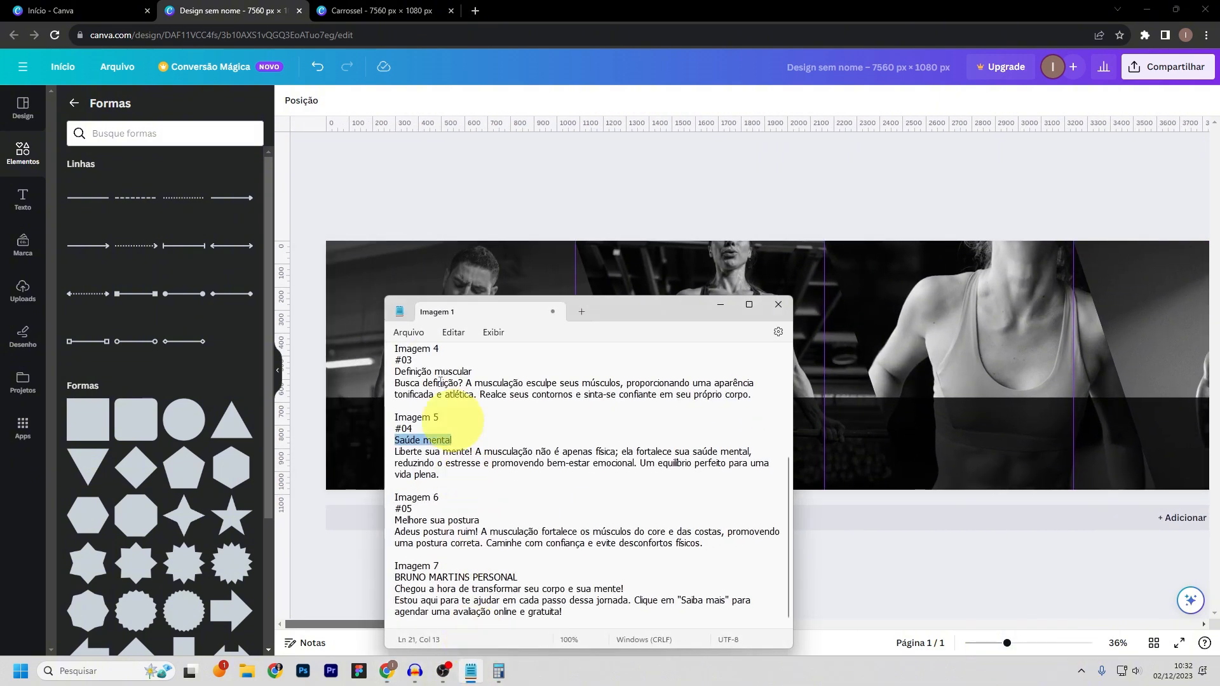
scroll(413, 368, up, 7)
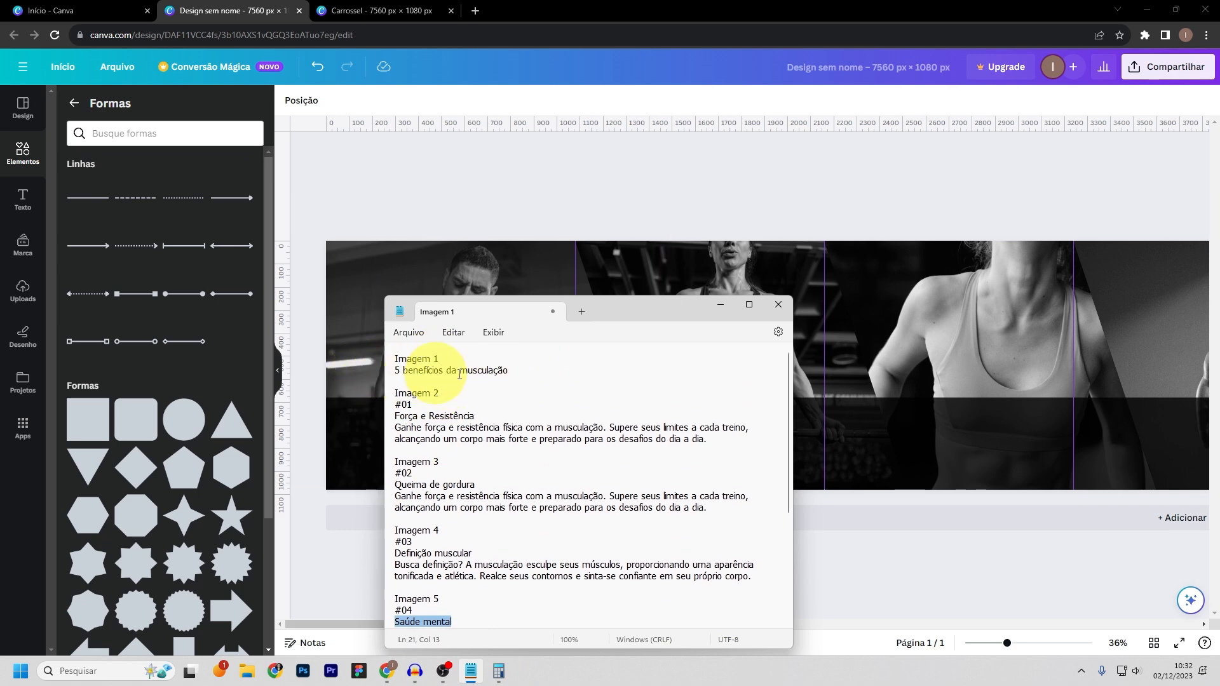
click(435, 184)
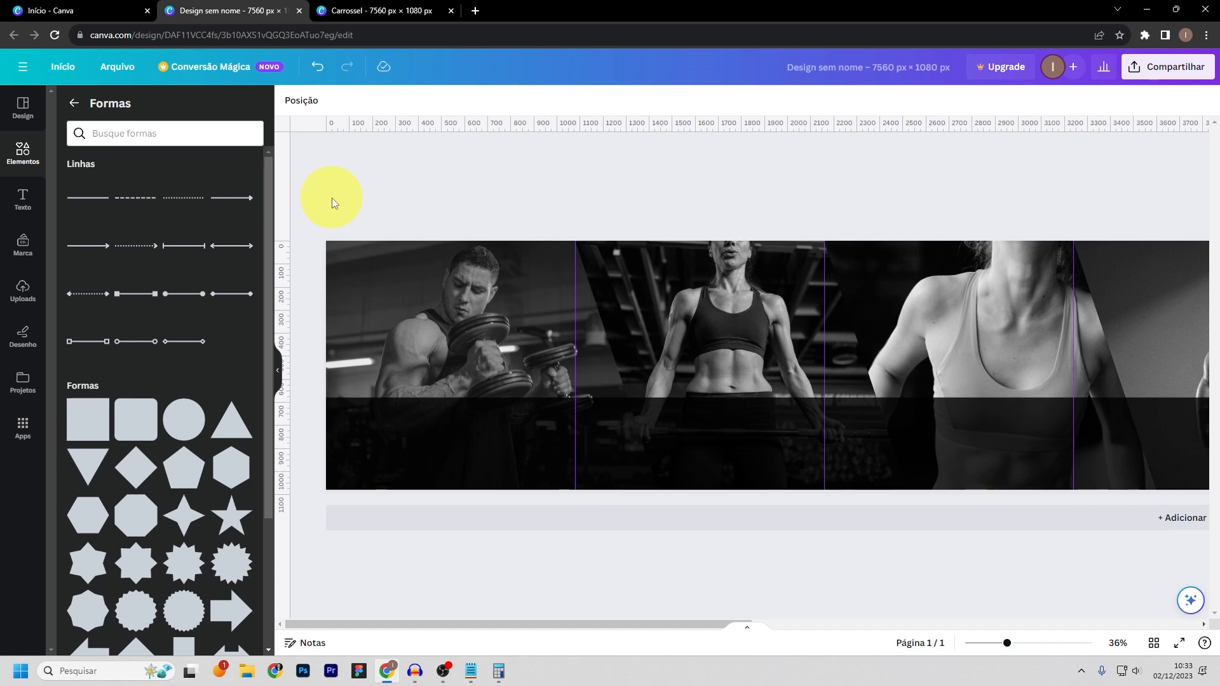
- Search the editor's design templates for "fitness" and clear the search
click(23, 109)
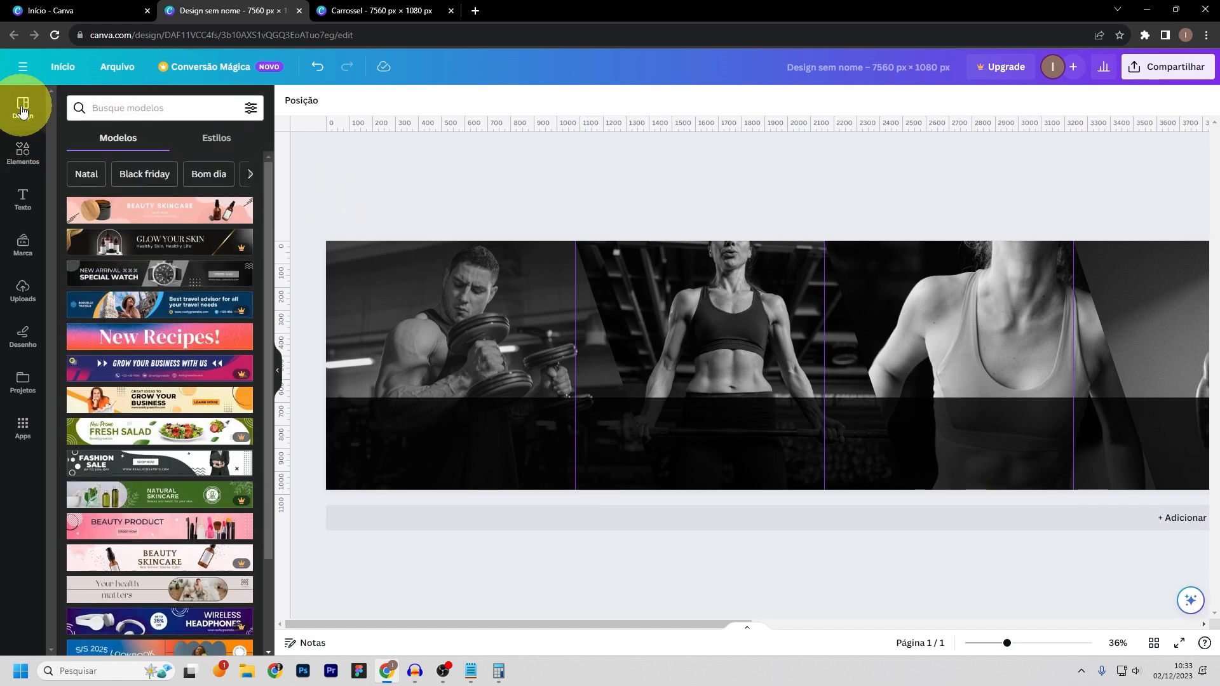
click(127, 109)
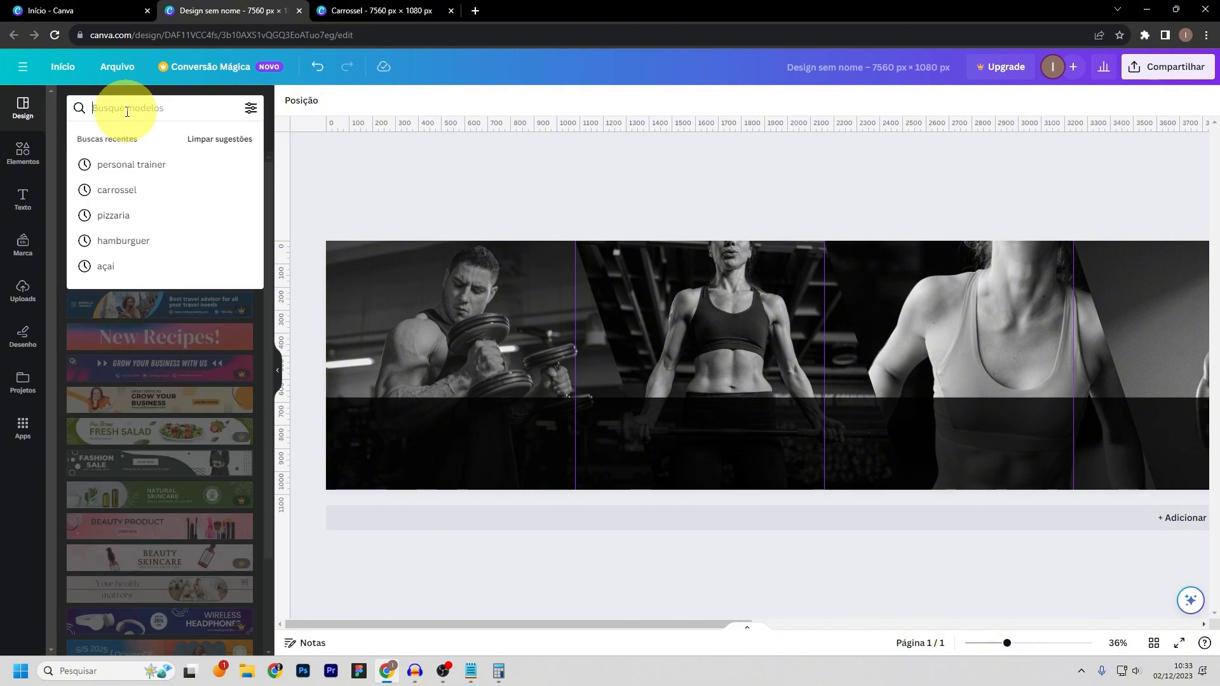
text(fitness)
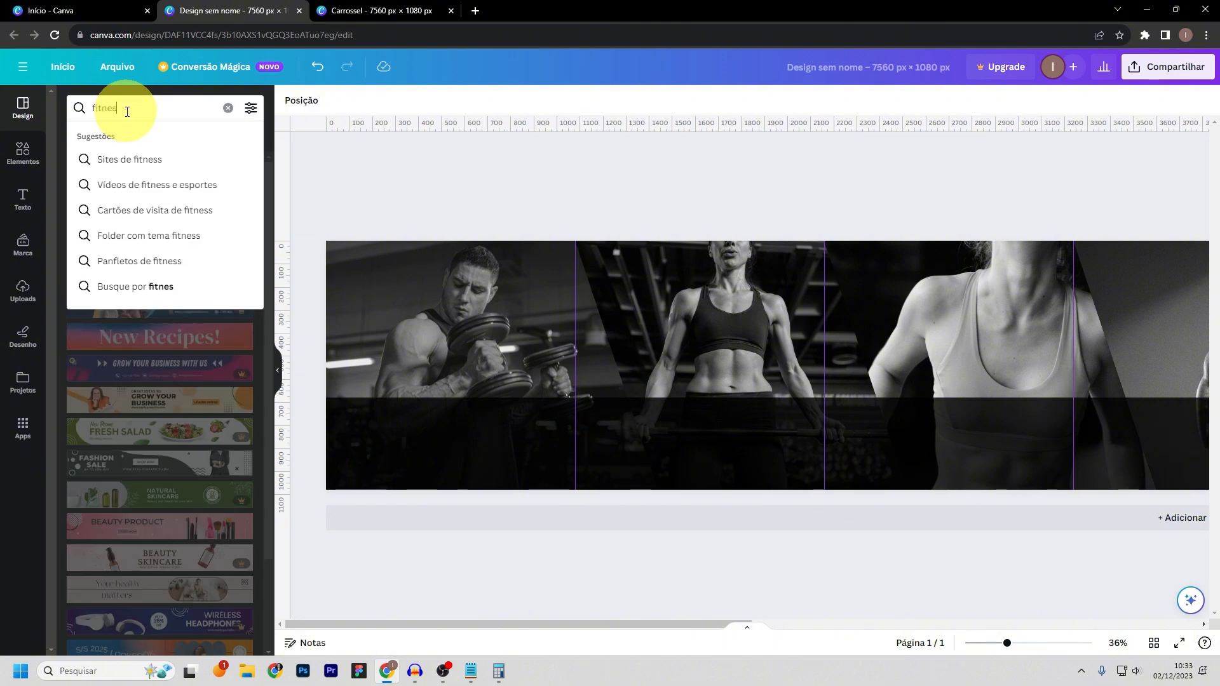
key(Return)
click(228, 108)
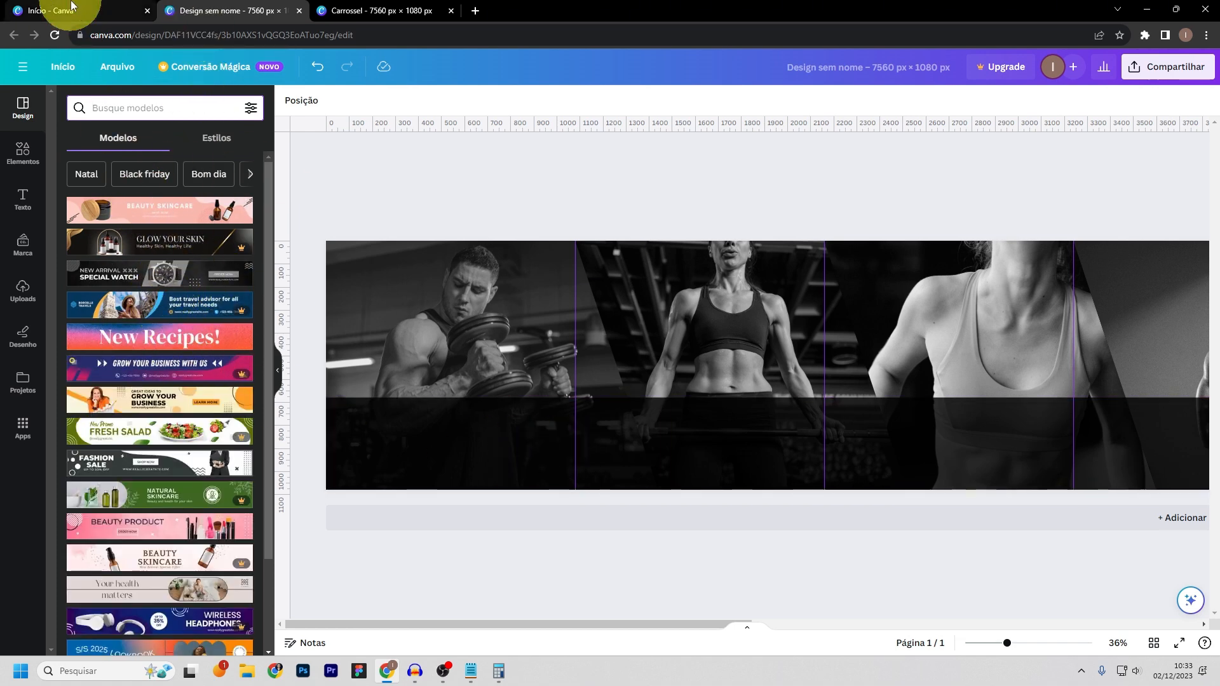
- Search for "fitness" templates from the Canva home page, browse the results for style references, and return to the carousel design
click(105, 11)
click(629, 180)
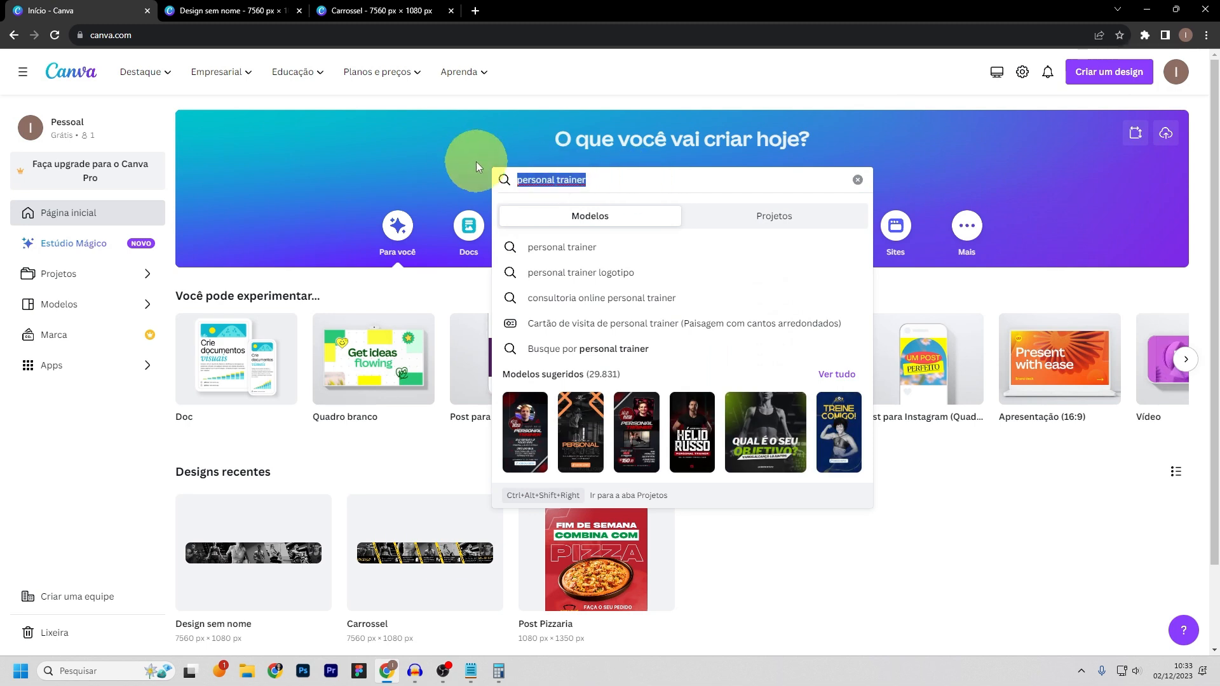
text(f)
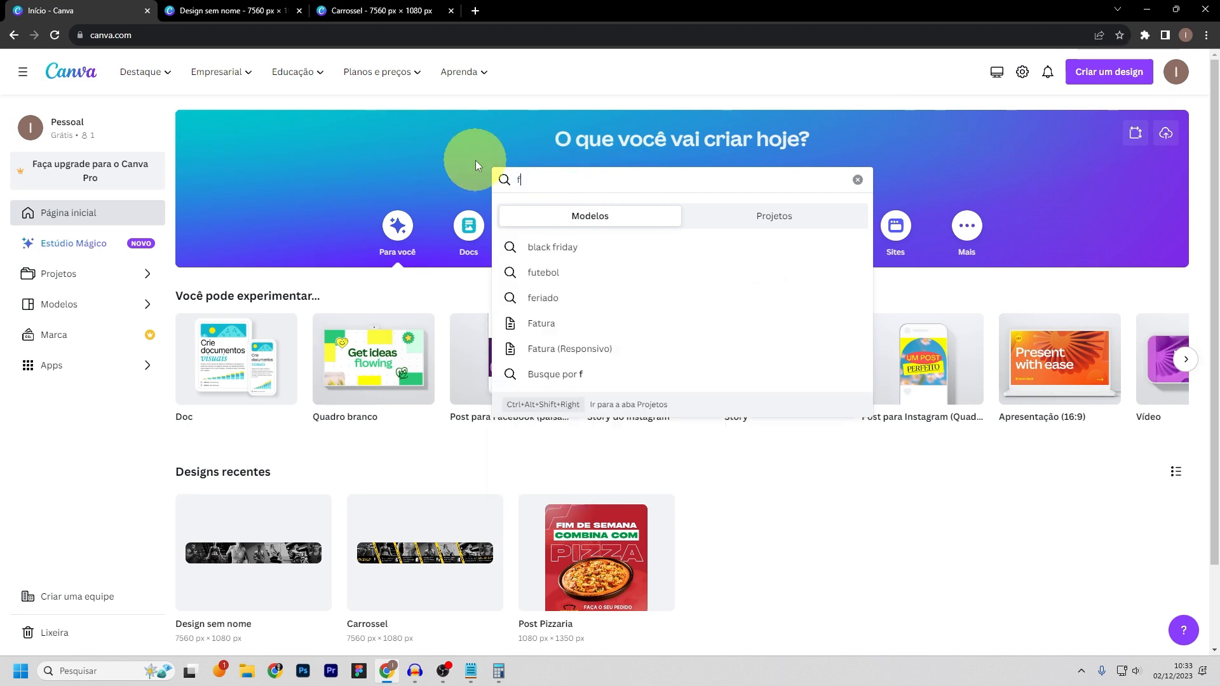
text(itness)
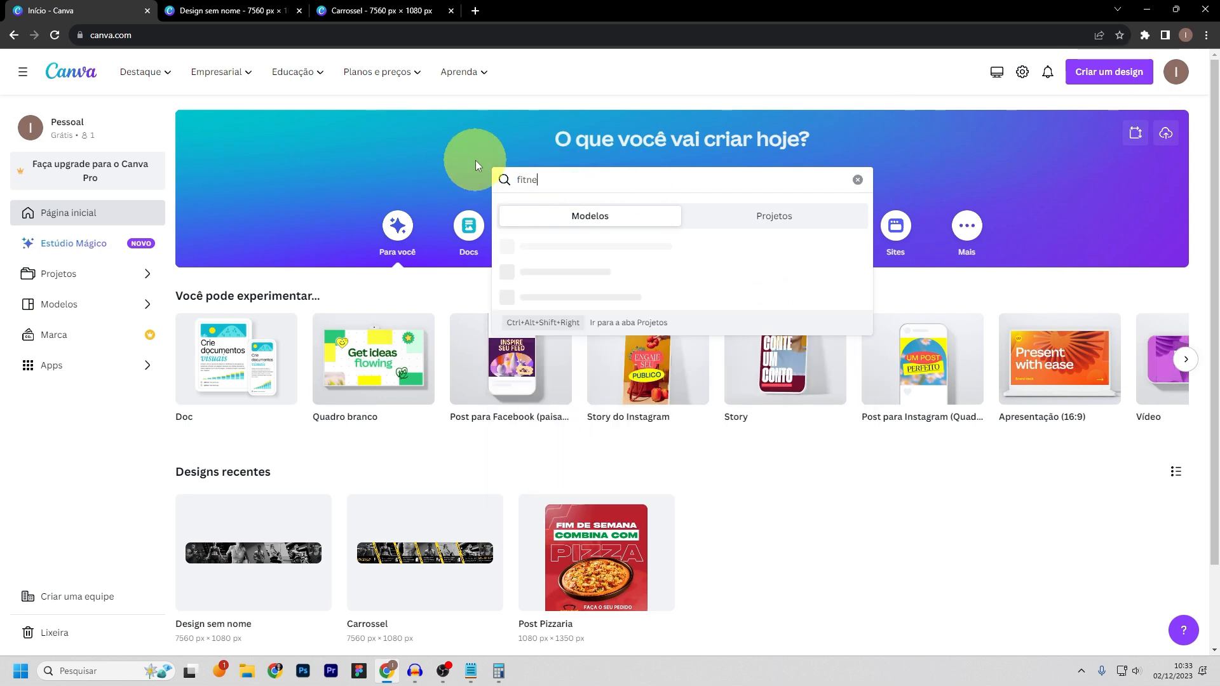
key(Return)
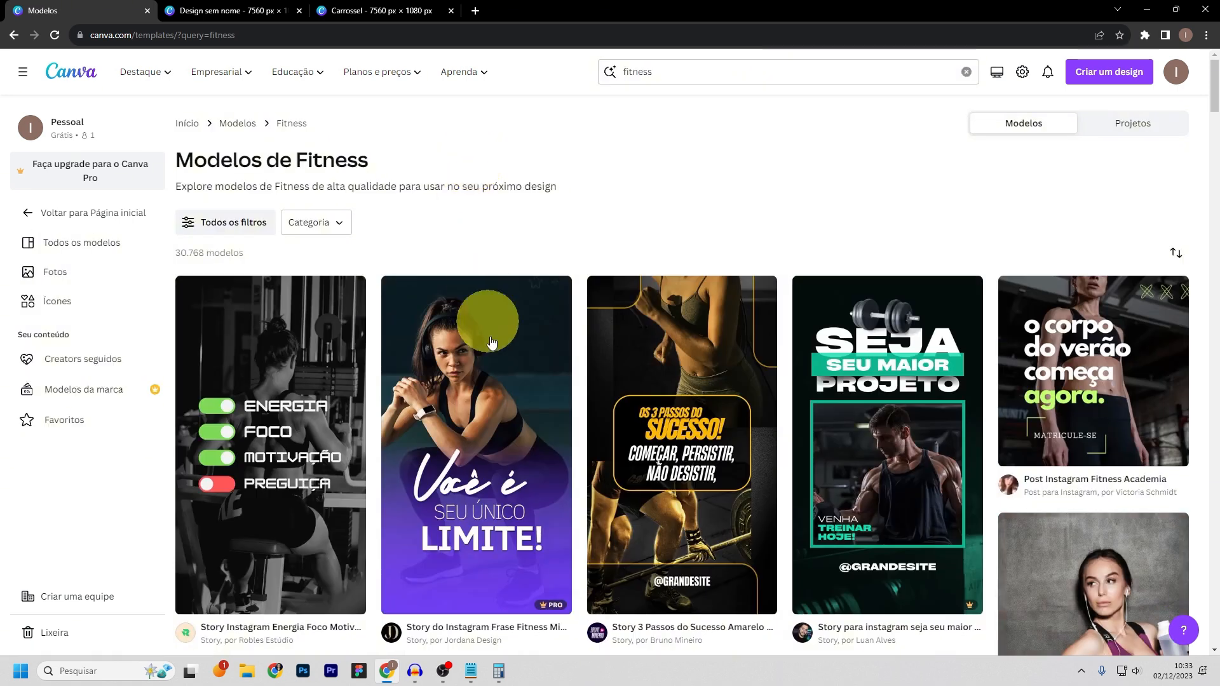
scroll(692, 440, down, 7)
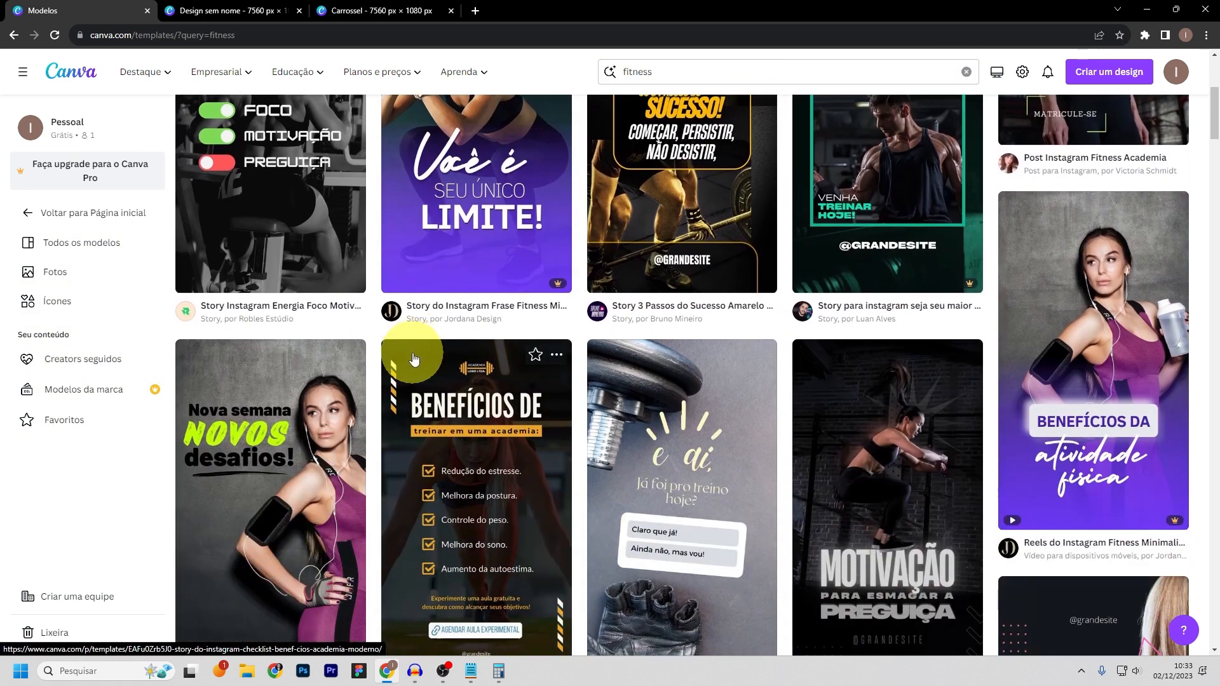
scroll(371, 313, down, 10)
key(ctrl+Tab)
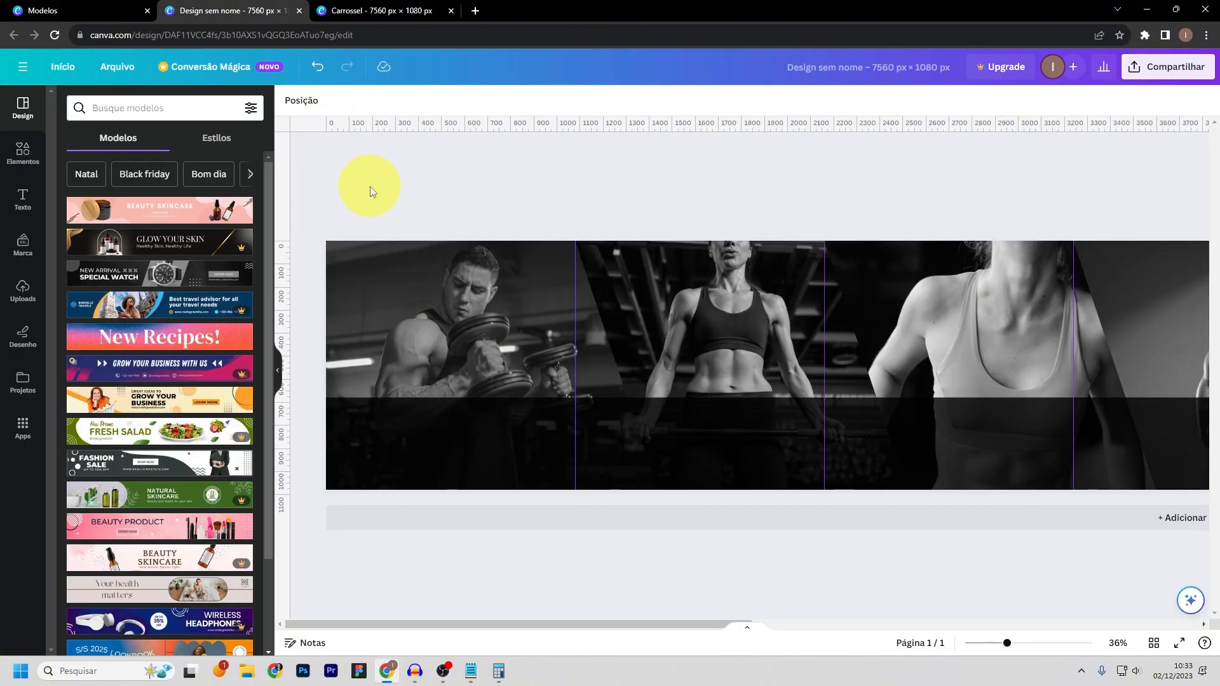
- Add a text box reading "5" on the second carousel image and enlarge it to font size 213
click(22, 199)
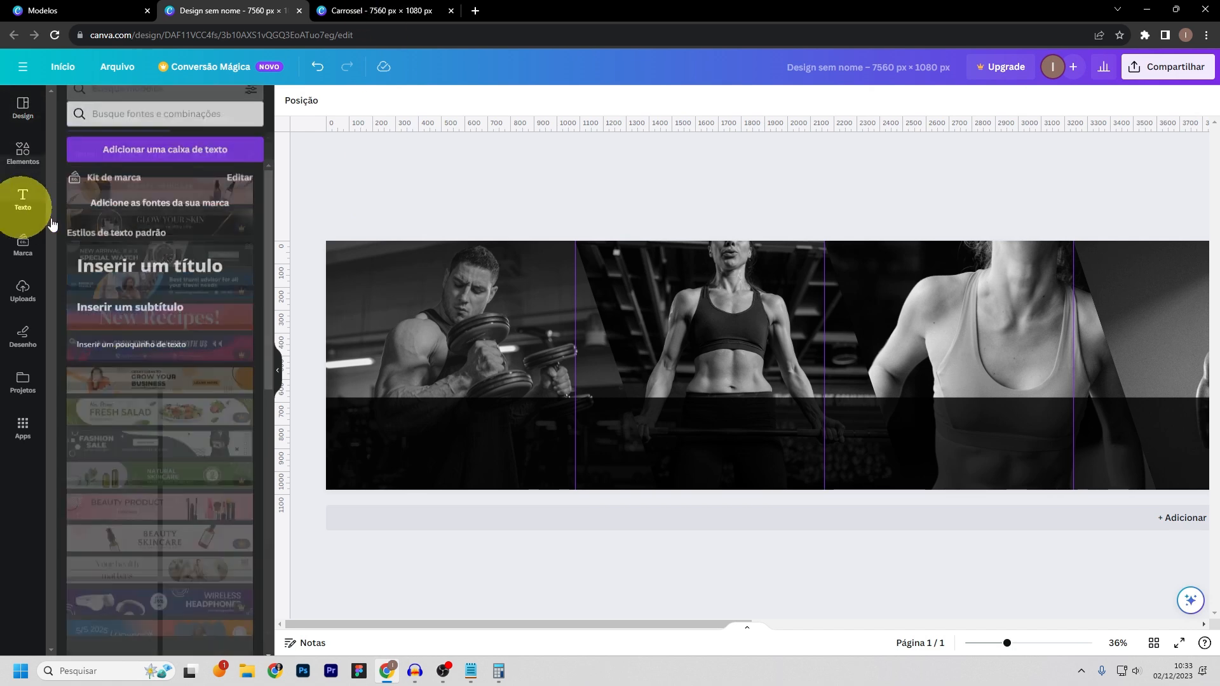
click(160, 145)
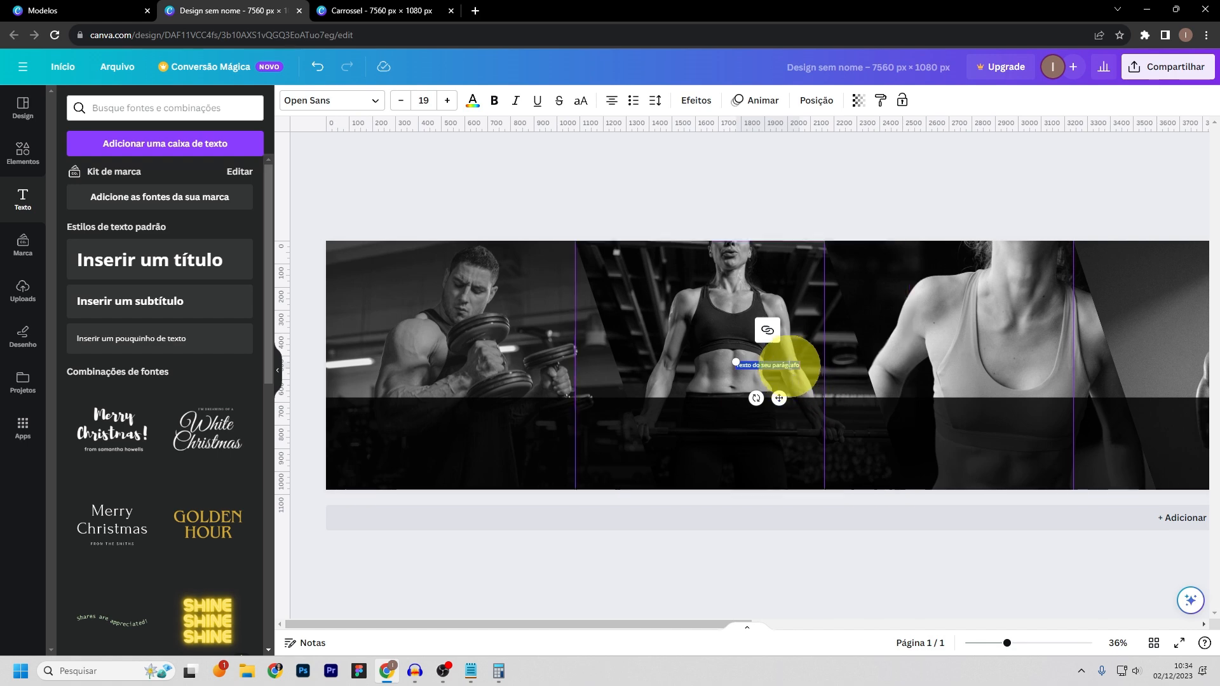
drag(1015, 641, 1043, 642)
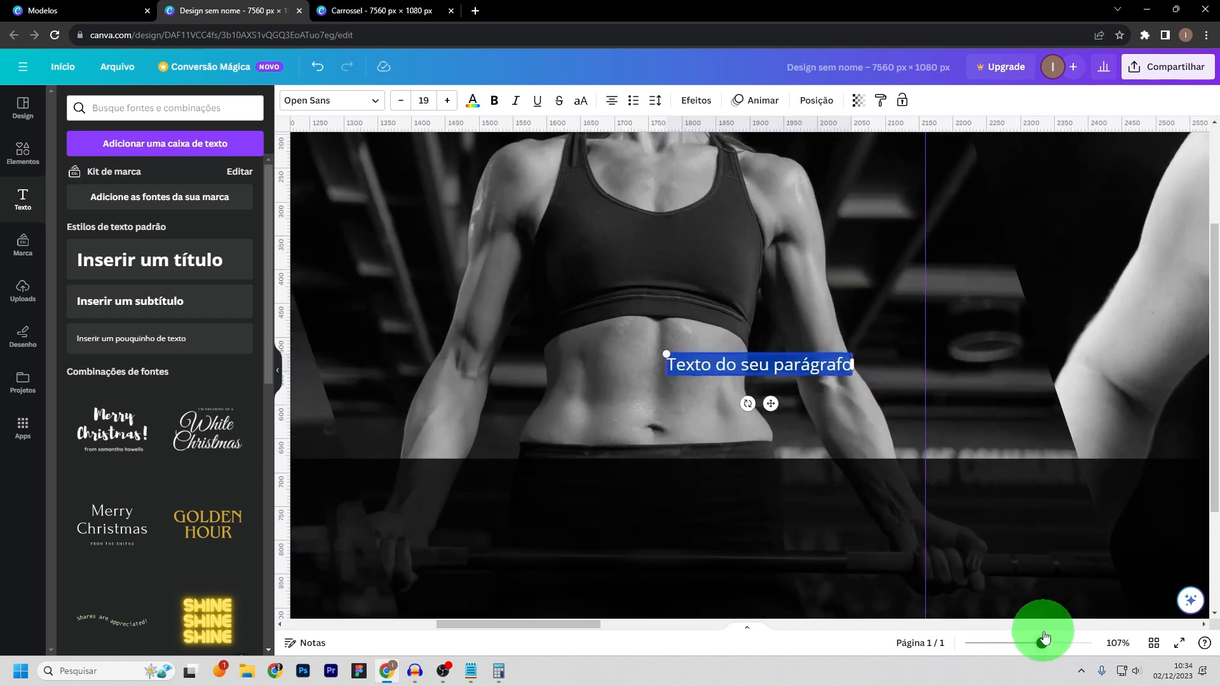
click(804, 367)
key(ctrl+a)
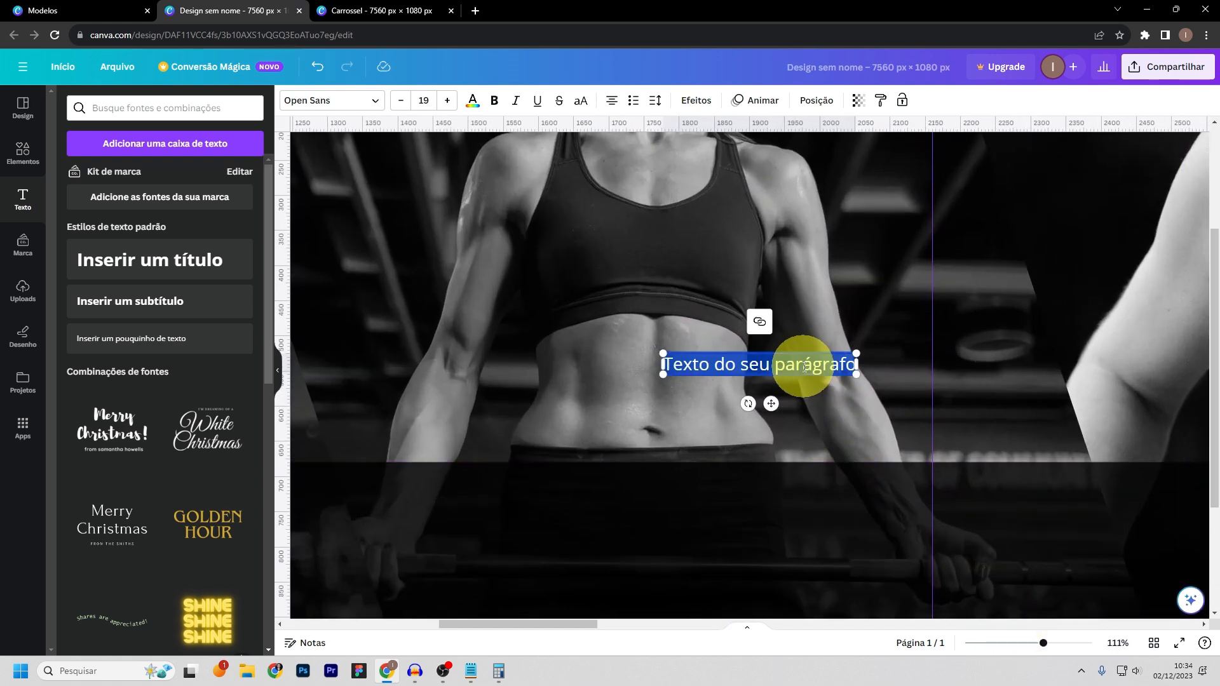
key(BackSpace)
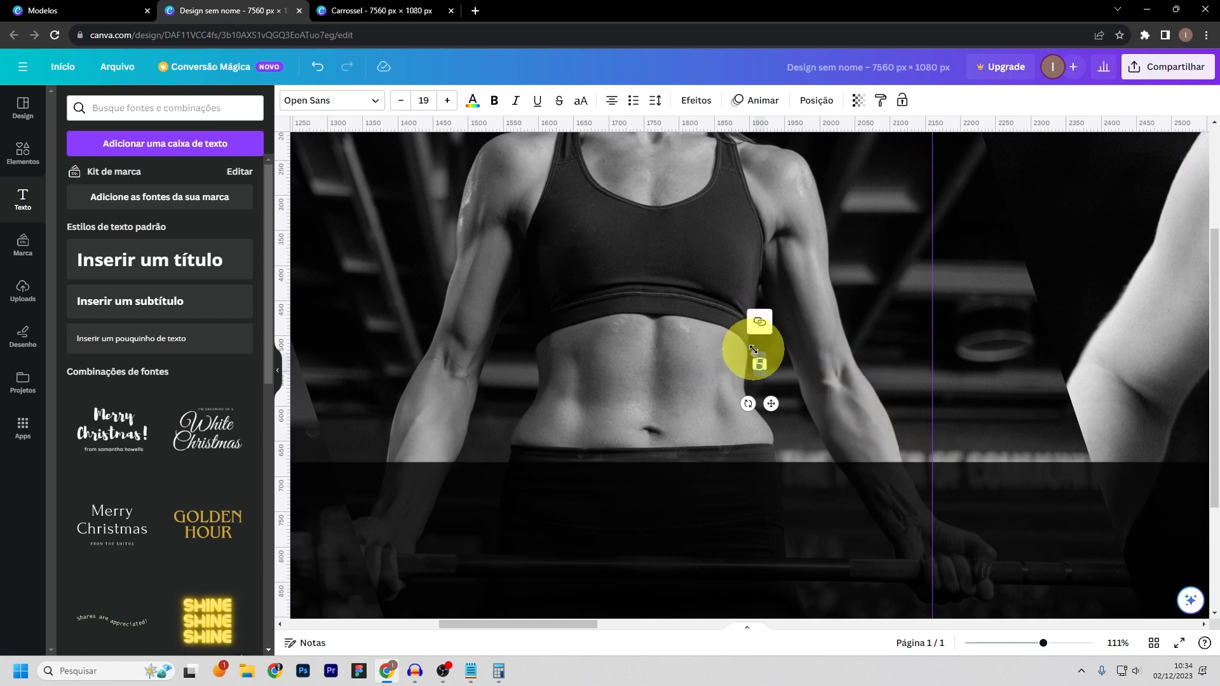
drag(754, 353, 632, 148)
- Move the "5" onto the dark band in the lower part of the first carousel image
drag(1042, 642, 995, 642)
drag(615, 624, 477, 626)
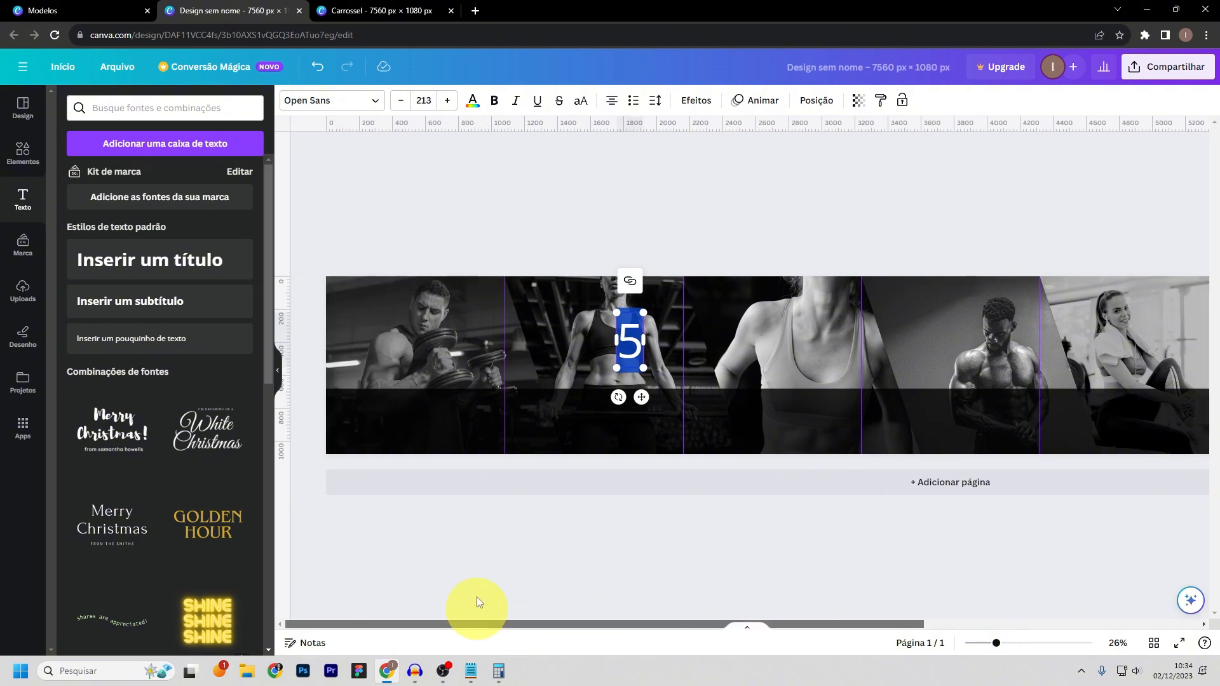
click(560, 433)
drag(635, 338, 402, 416)
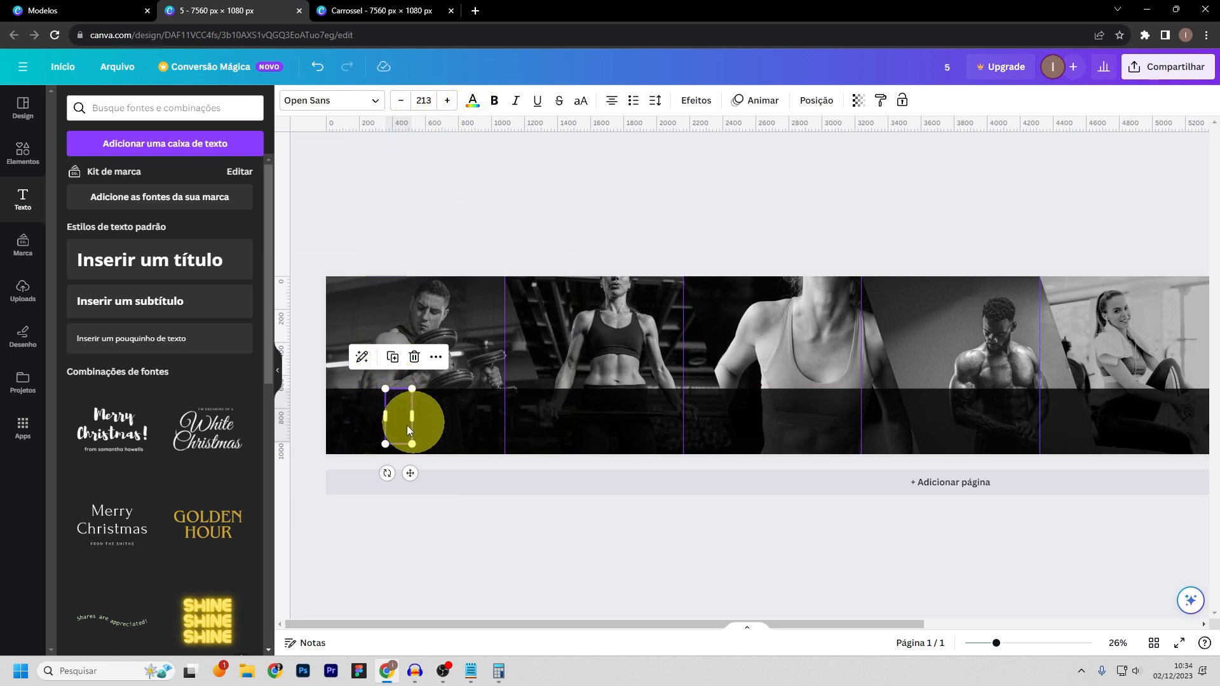
- Set the text color of the "5" on the first carousel image to #FFD700
click(473, 101)
click(69, 177)
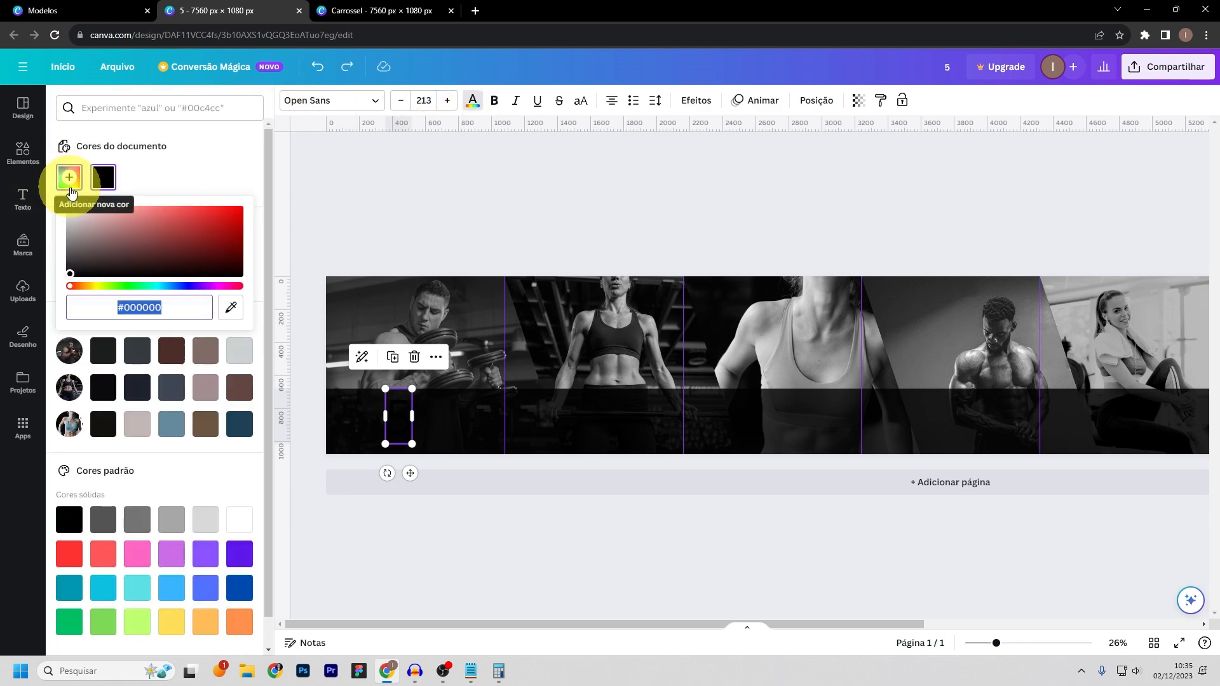
drag(164, 307, 125, 307)
text(FF)
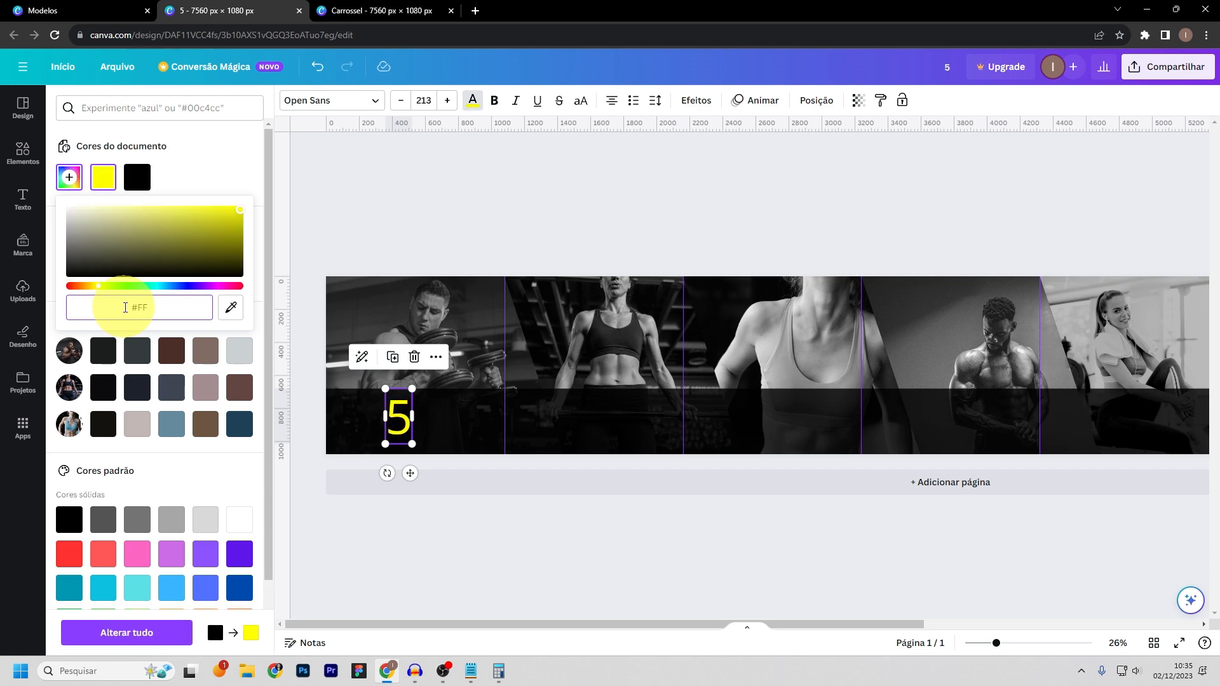
text(D700)
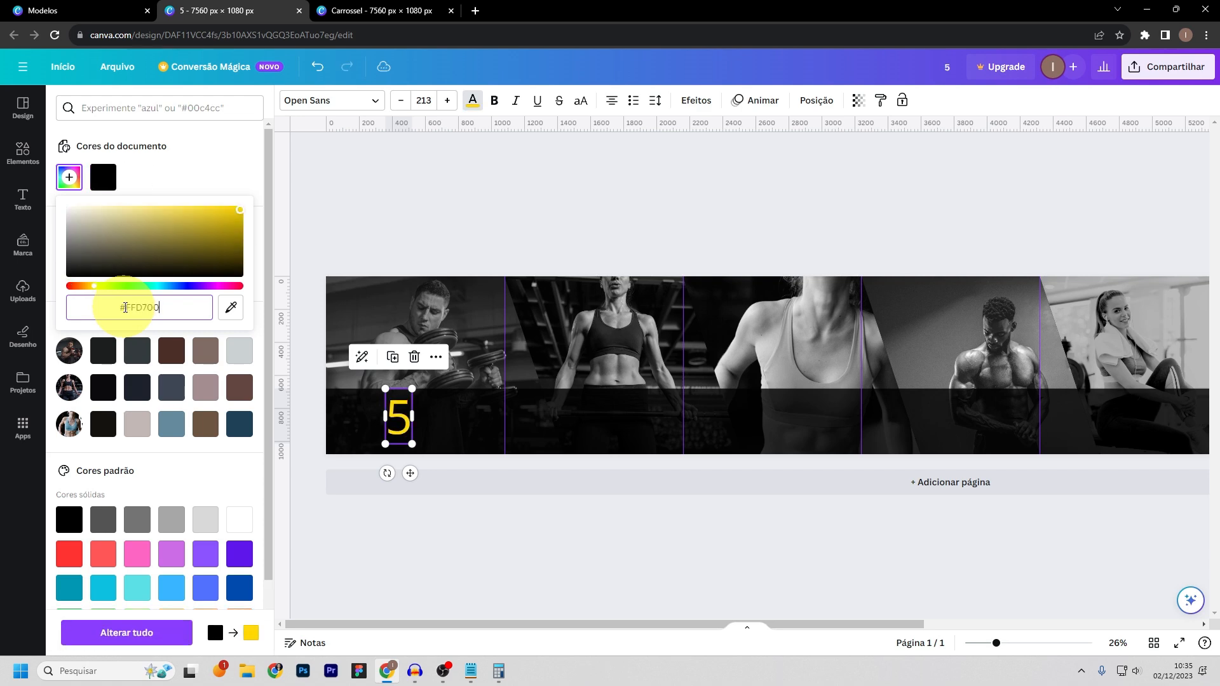
key(Return)
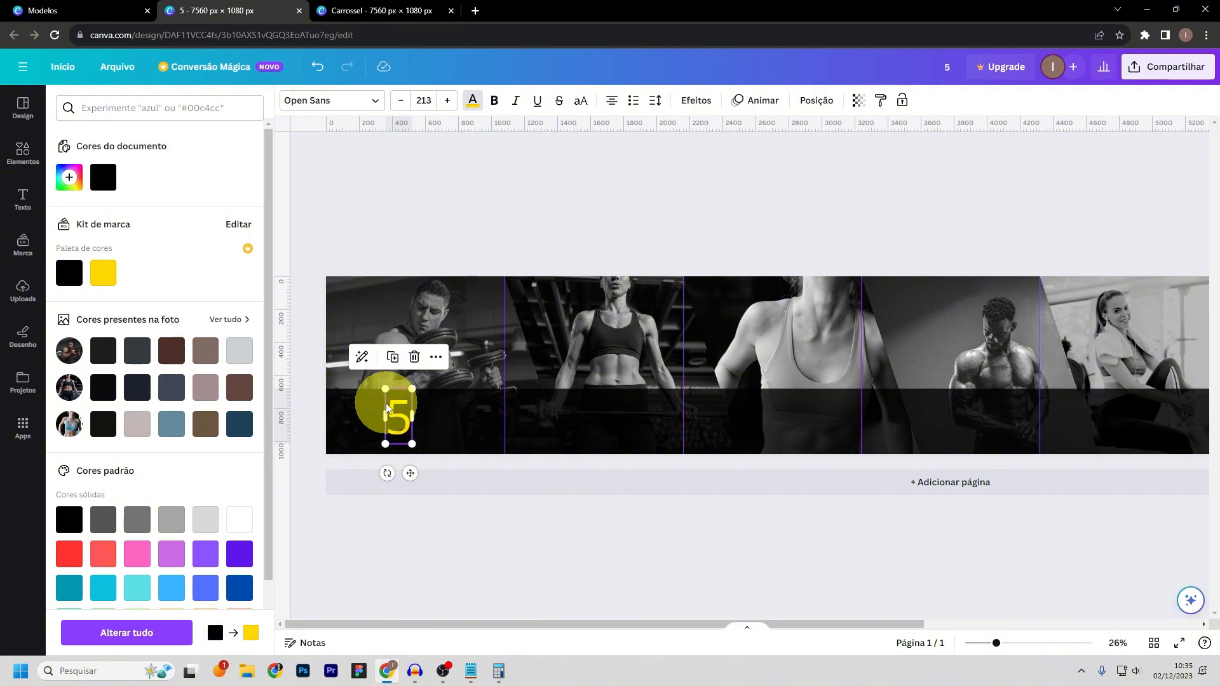
- Shift the "5" toward the left side of the first image and change its font to Six Caps
click(364, 422)
click(391, 423)
drag(400, 419, 373, 424)
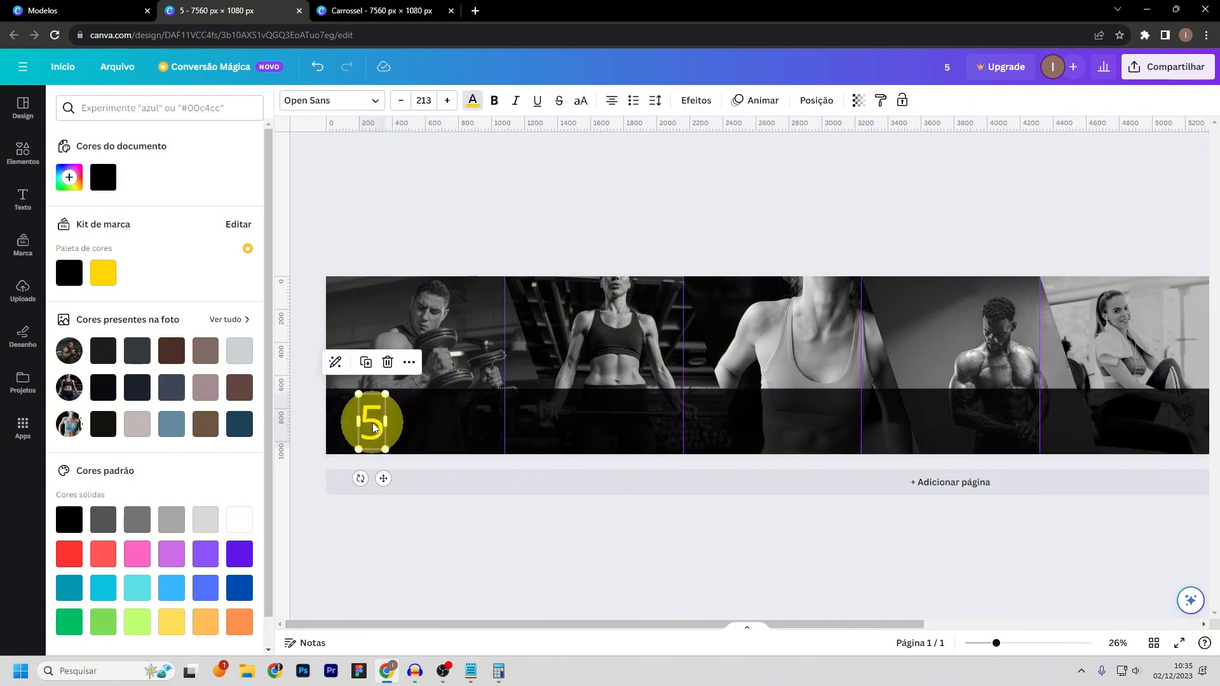
click(349, 103)
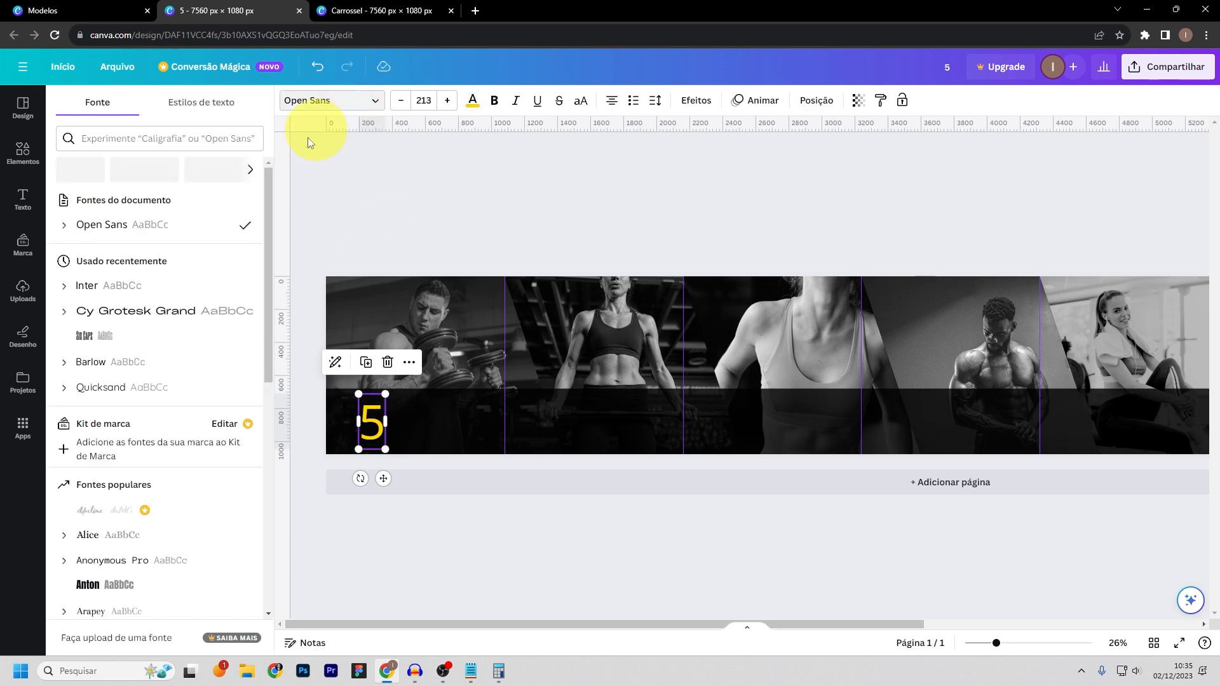
click(88, 345)
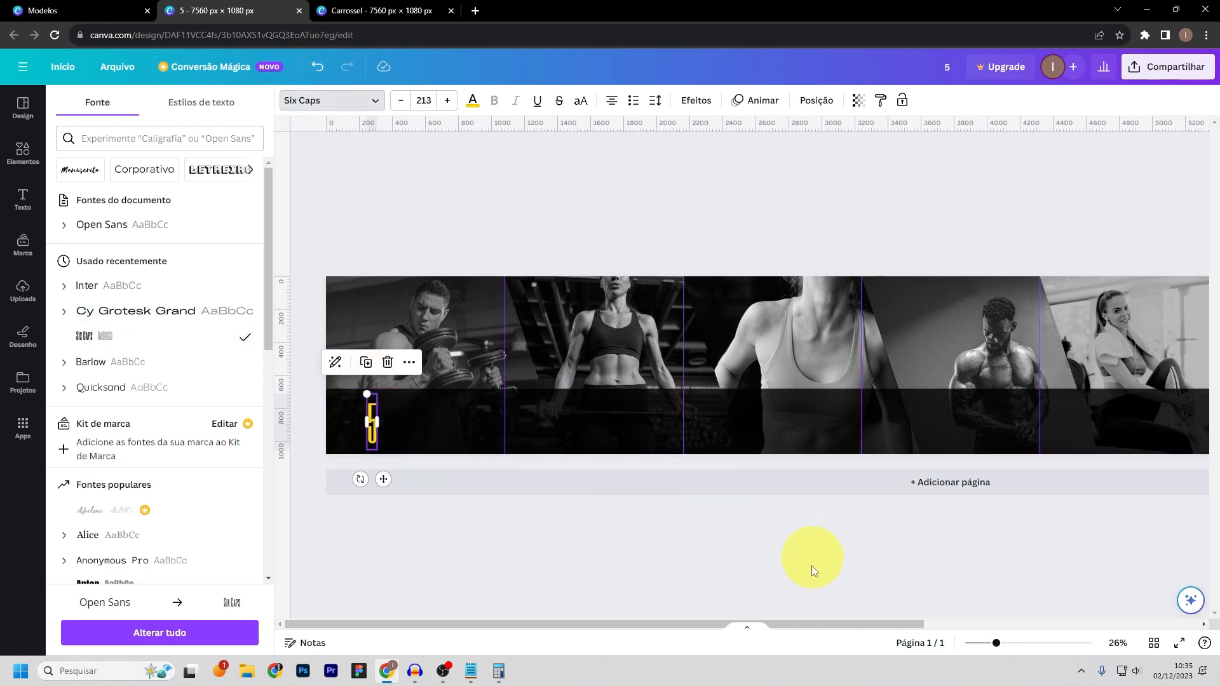
- Place the "5" close to the left edge of the dark band on the first image
drag(998, 644, 1017, 643)
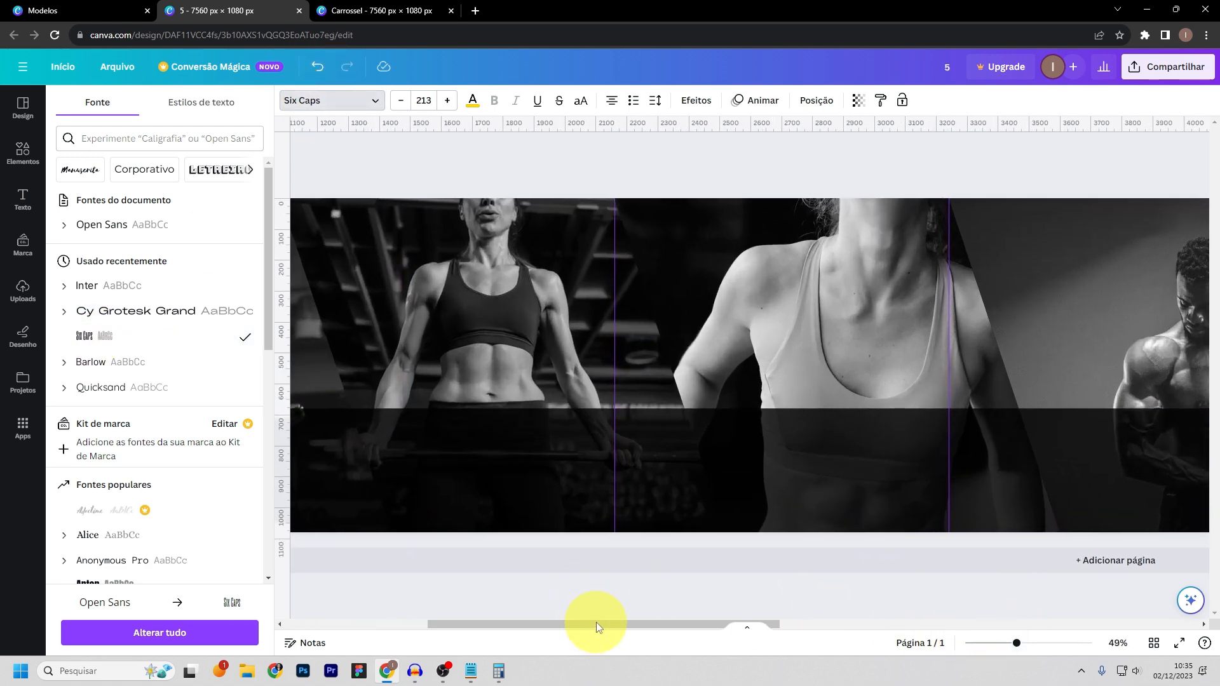
drag(596, 623, 390, 615)
click(409, 463)
drag(408, 464, 360, 463)
click(413, 602)
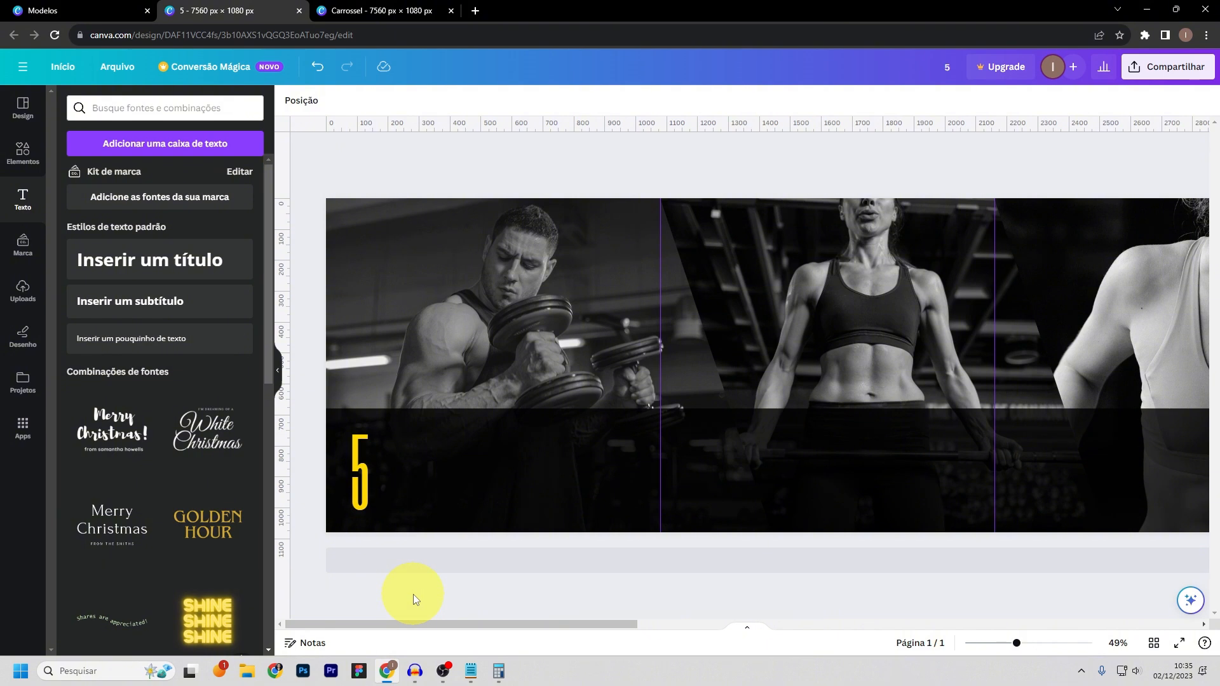
- Switch to the Notepad notes, copy "benefícios da musculação" from the Imagem 1 text, and return to the carousel design
click(472, 672)
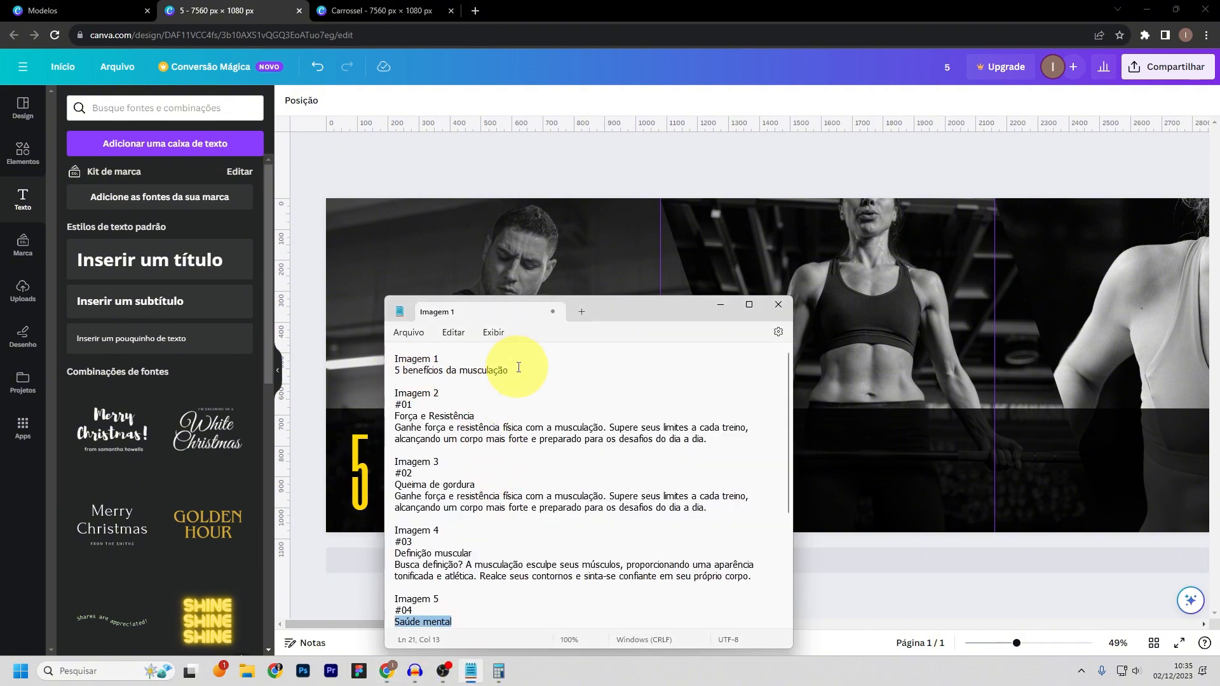
drag(505, 369, 407, 368)
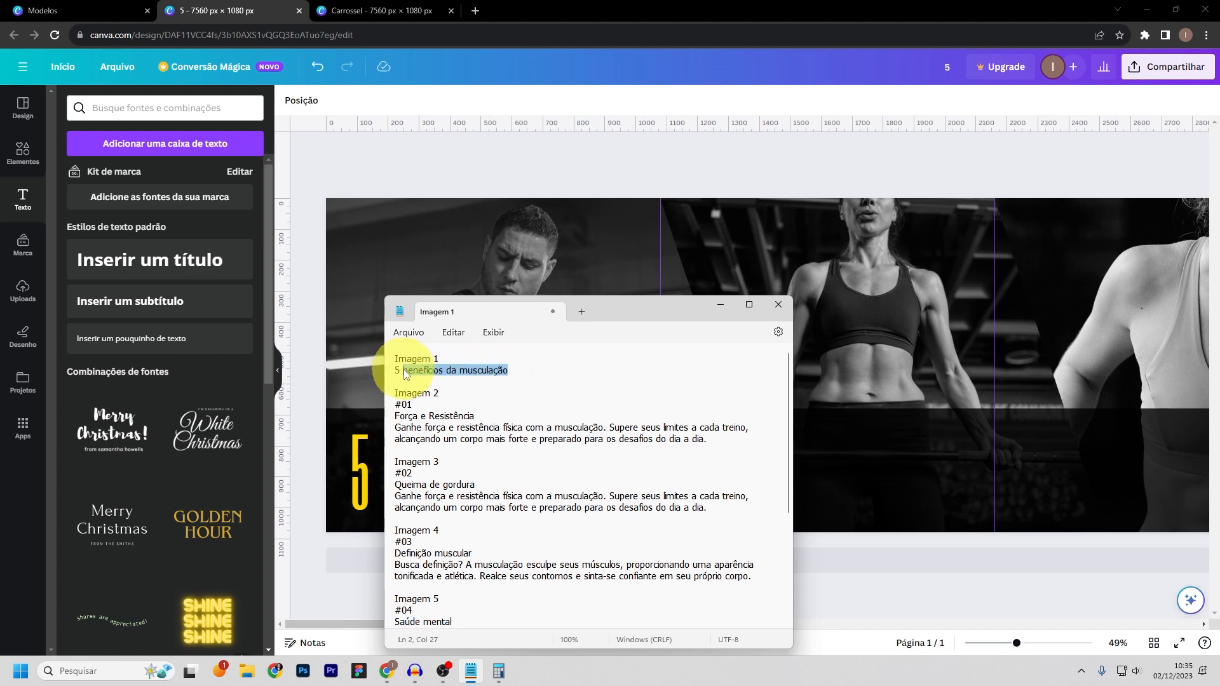
right_click(409, 373)
click(447, 430)
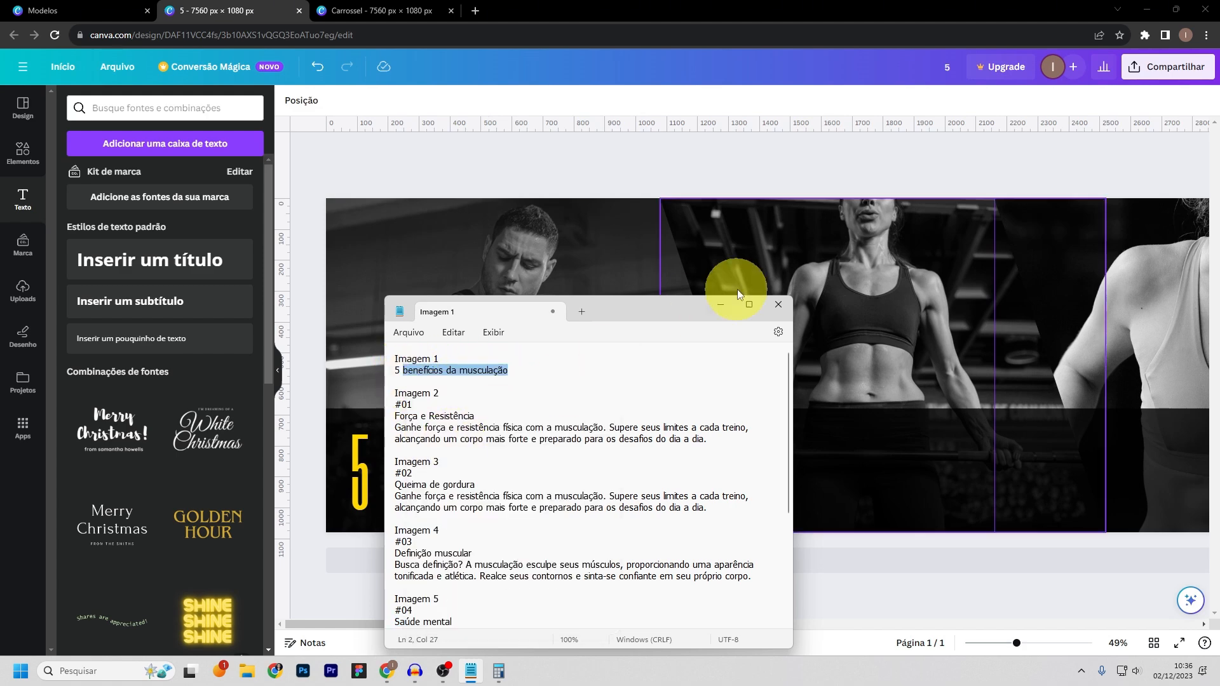
click(718, 307)
- Duplicate the "5", place the copy to its right, and replace the copy's text with the copied "benefícios da musculação"
click(356, 490)
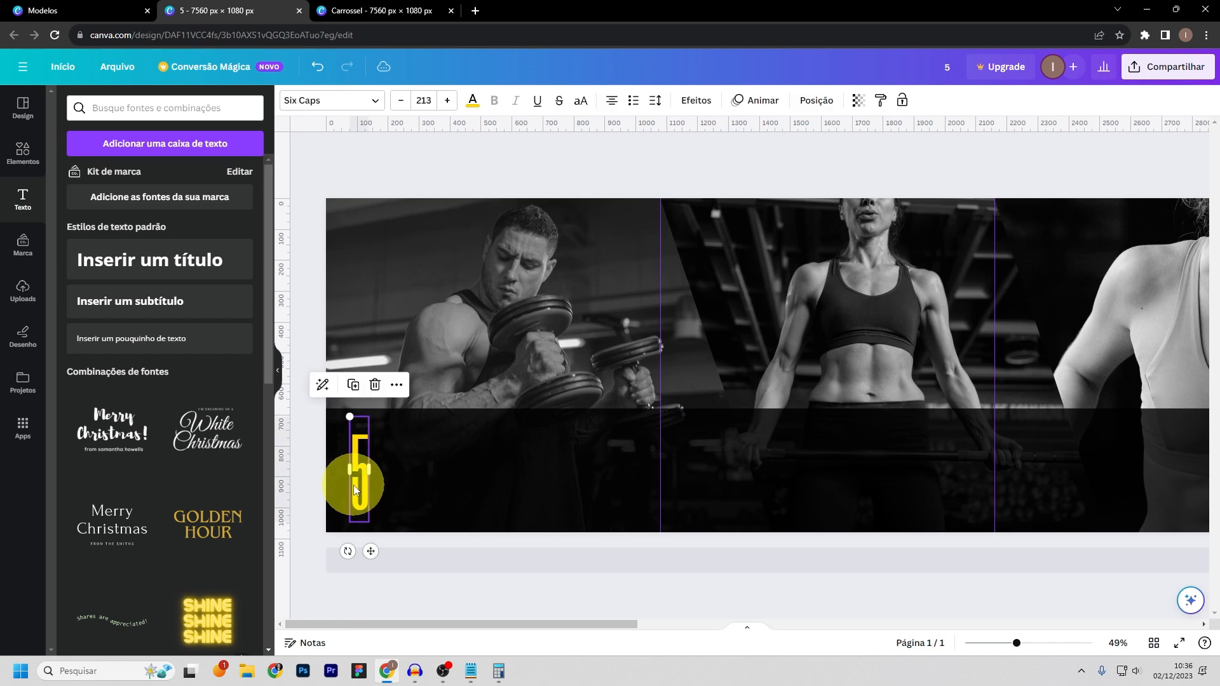
right_click(358, 479)
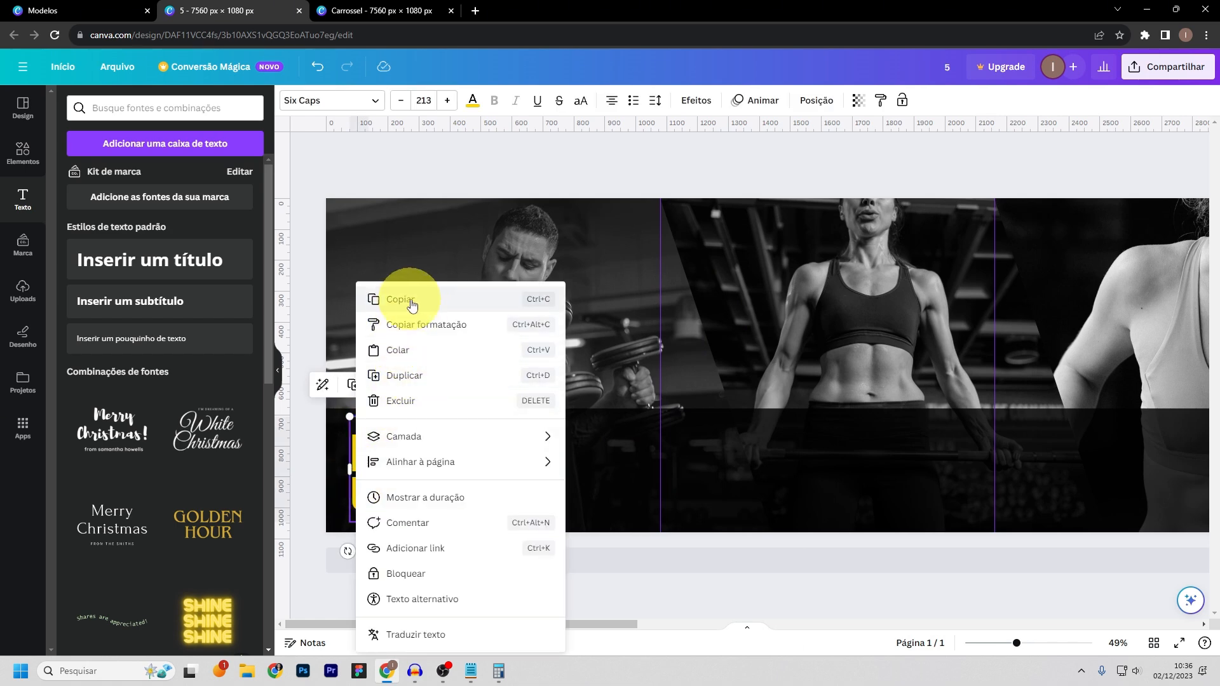
click(422, 376)
drag(370, 468, 424, 467)
double_click(426, 462)
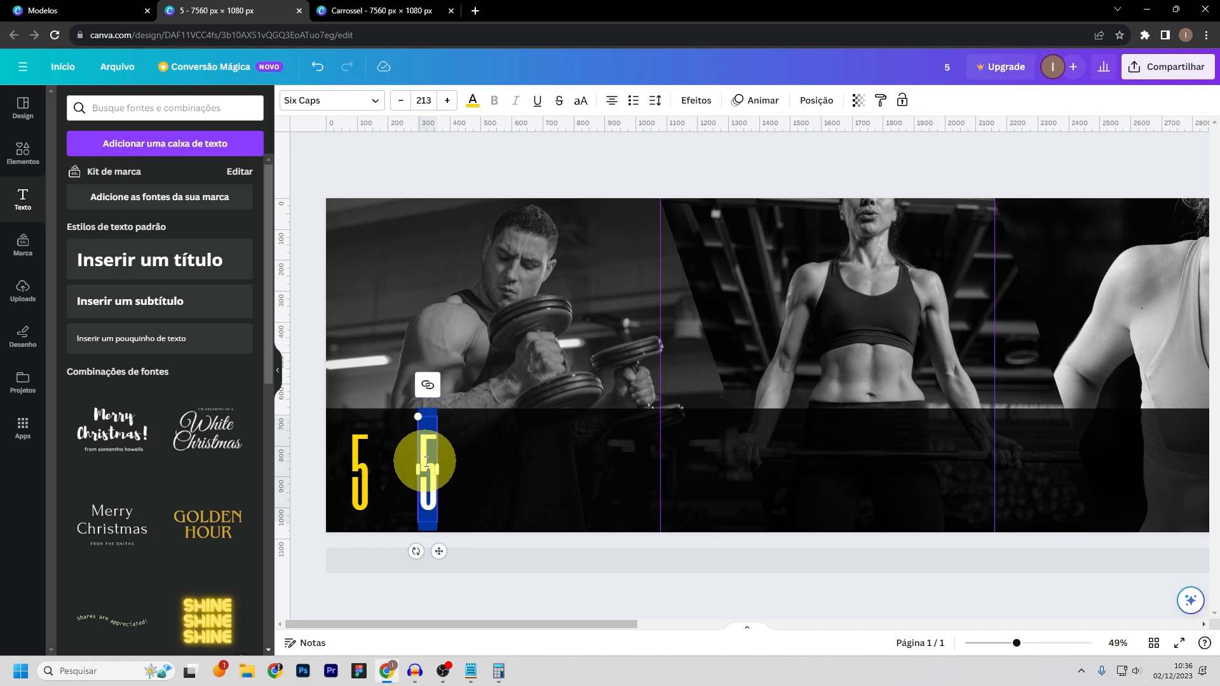
key(ctrl+v)
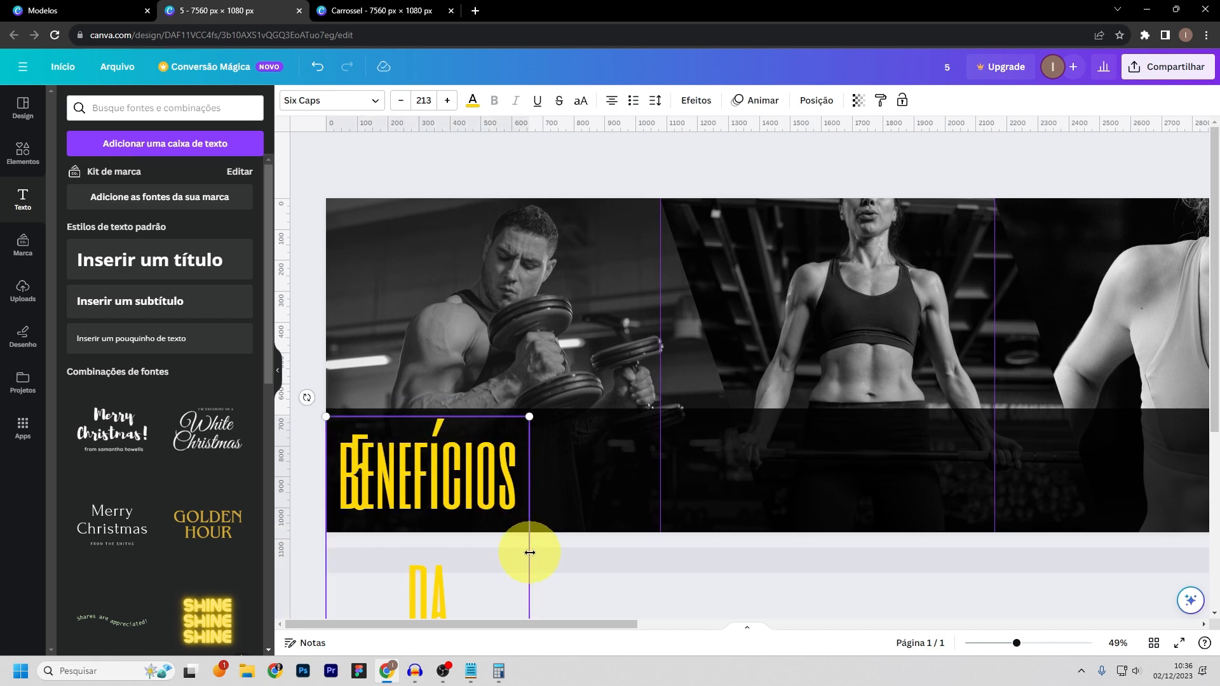
- Resize the "benefícios da musculação" text to font size 101 and break the line before "musculação"
drag(529, 553, 916, 483)
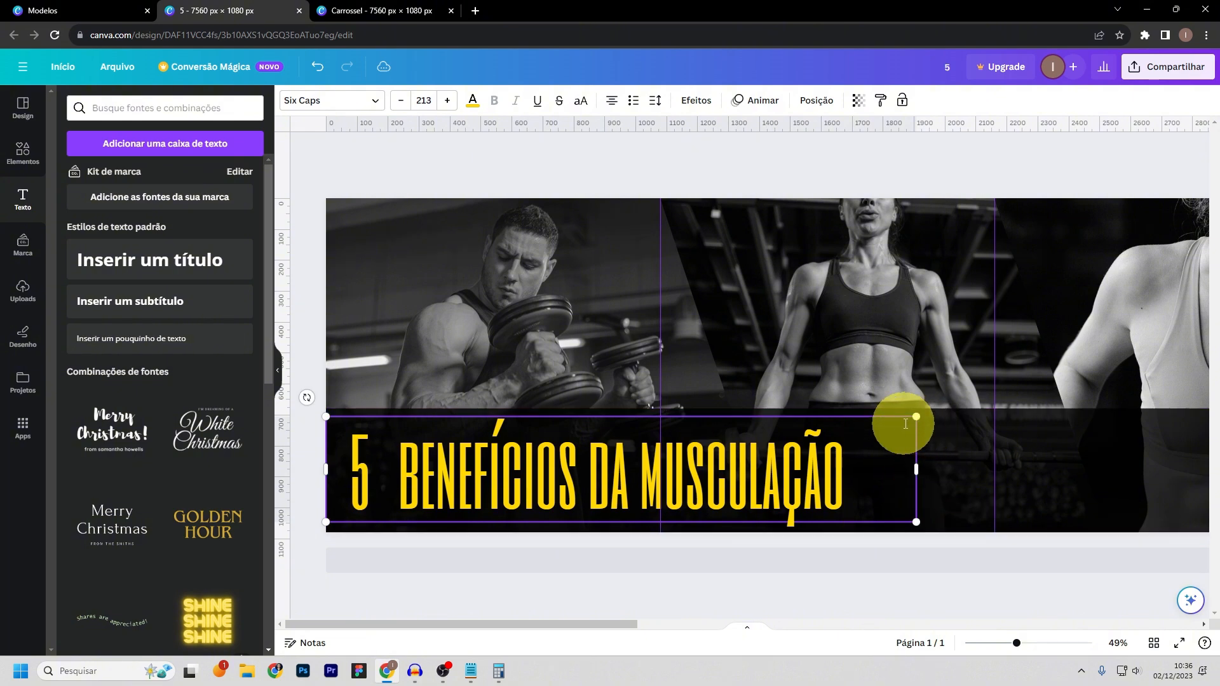
drag(915, 417, 604, 476)
click(448, 490)
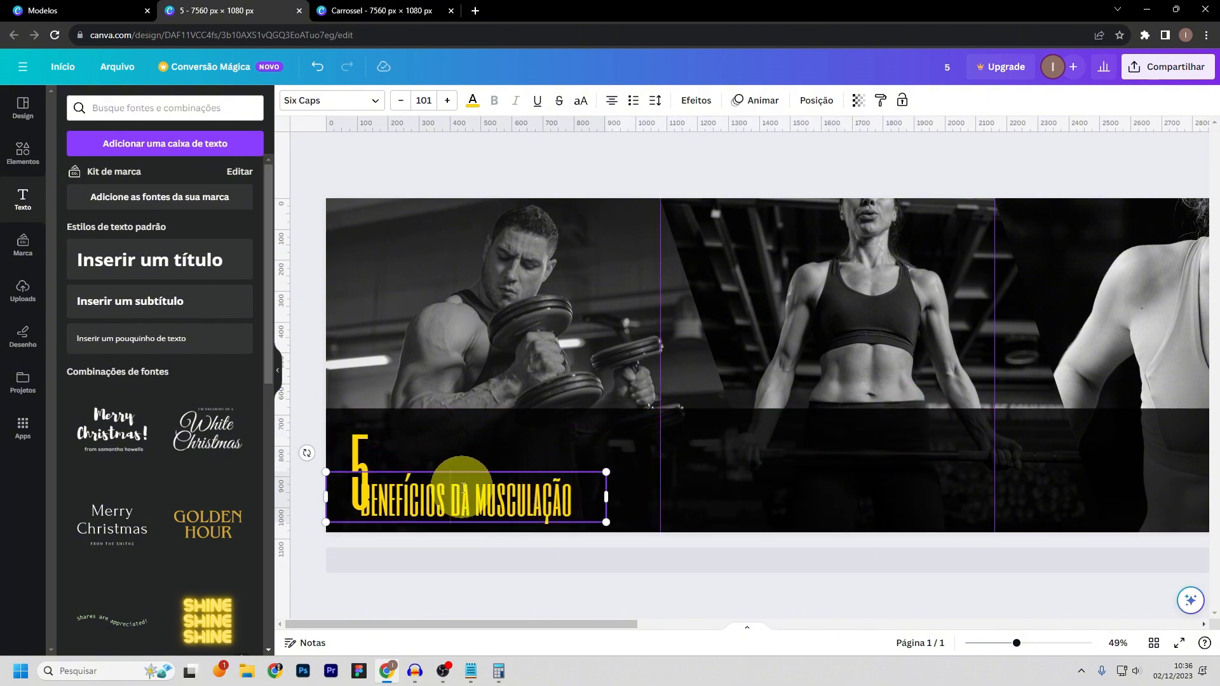
click(477, 494)
key(BackSpace)
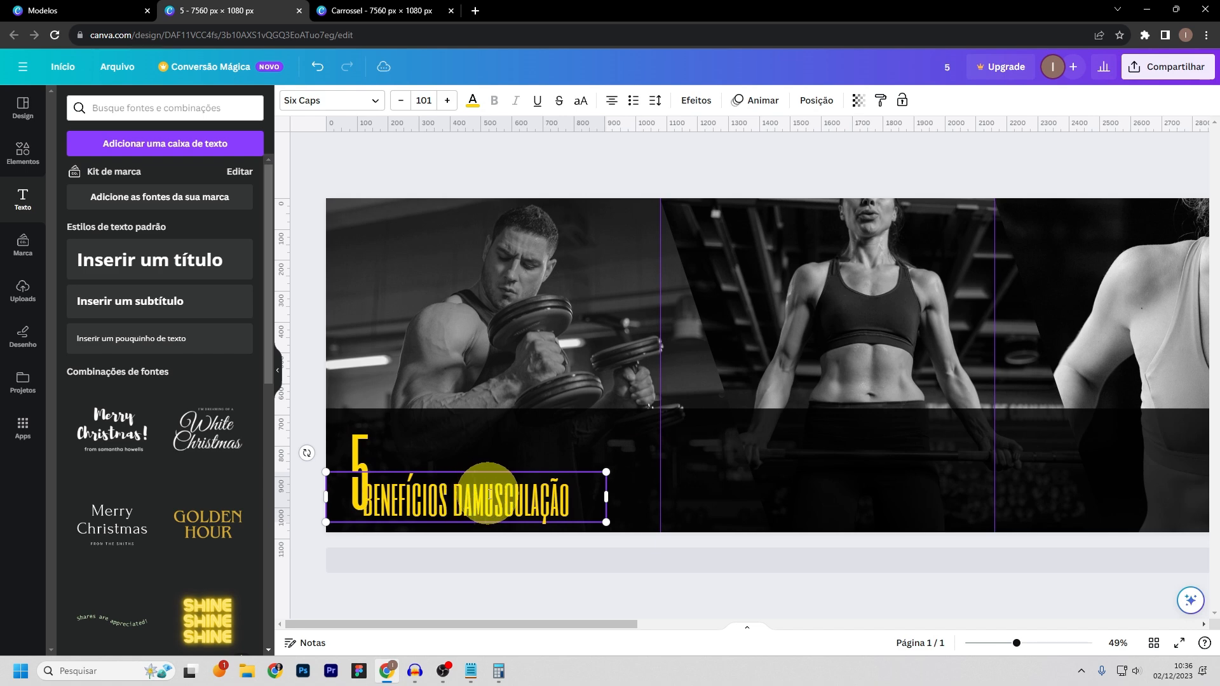
key(Return)
- Format the "benefícios da musculação" text in bold, uppercase Cy Grotesk Grand
key(ctrl+a)
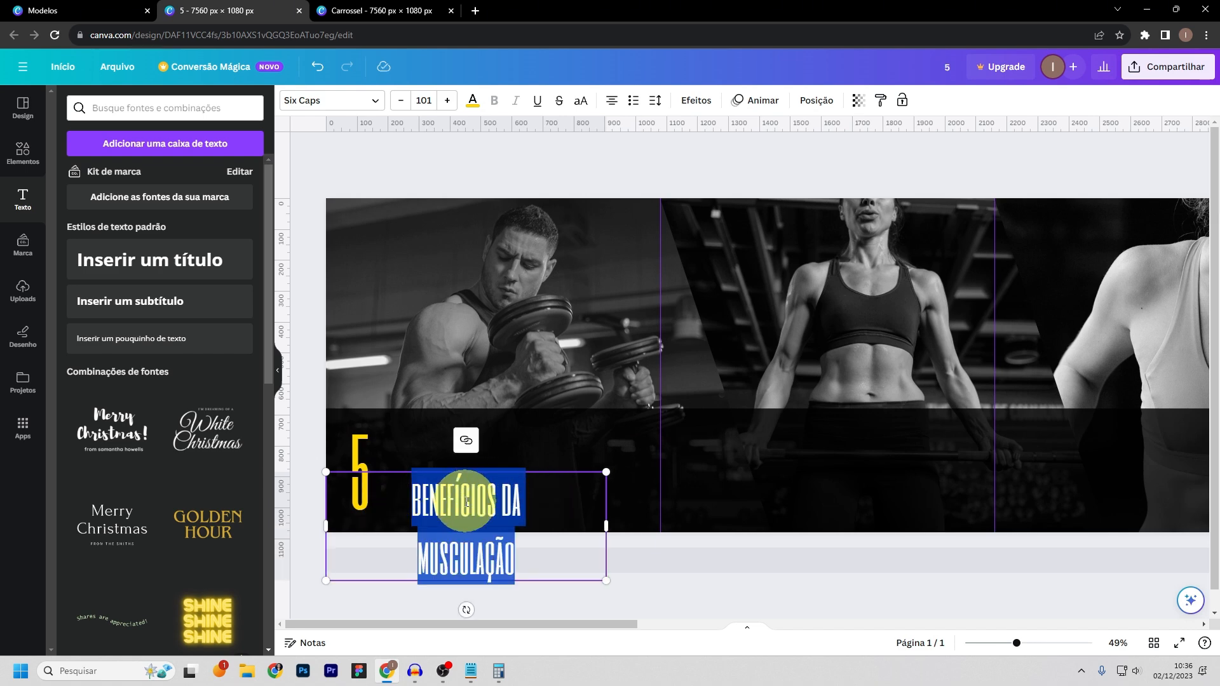
click(302, 101)
click(92, 338)
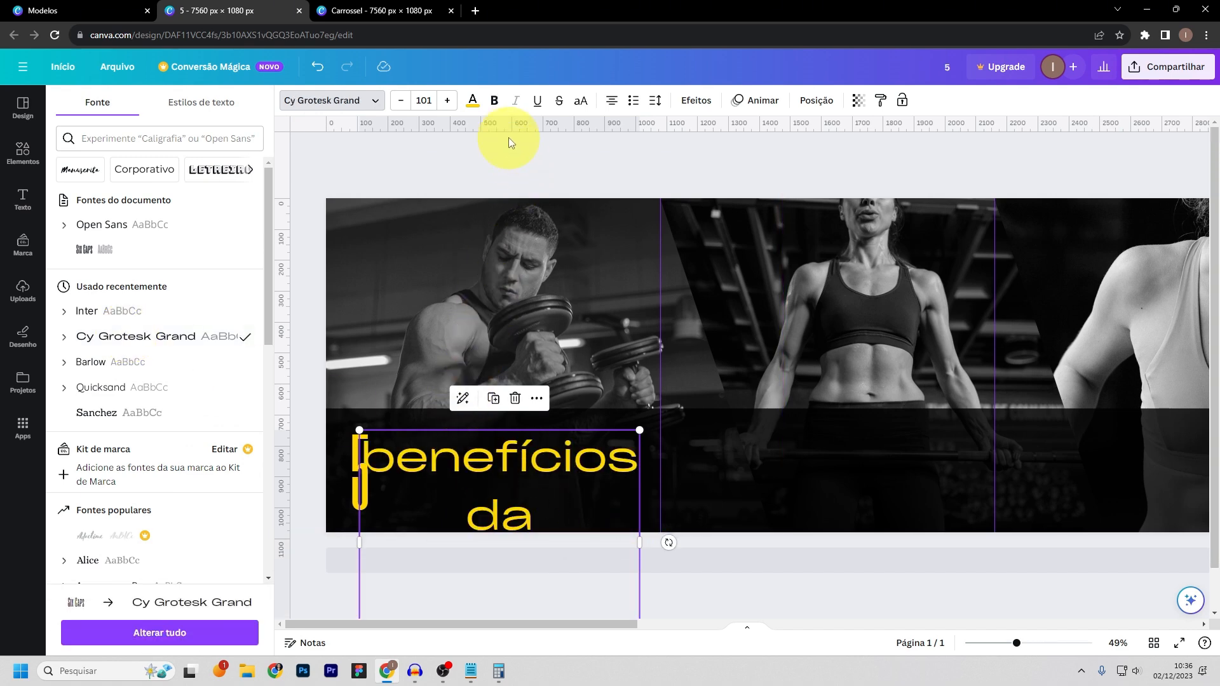
click(493, 100)
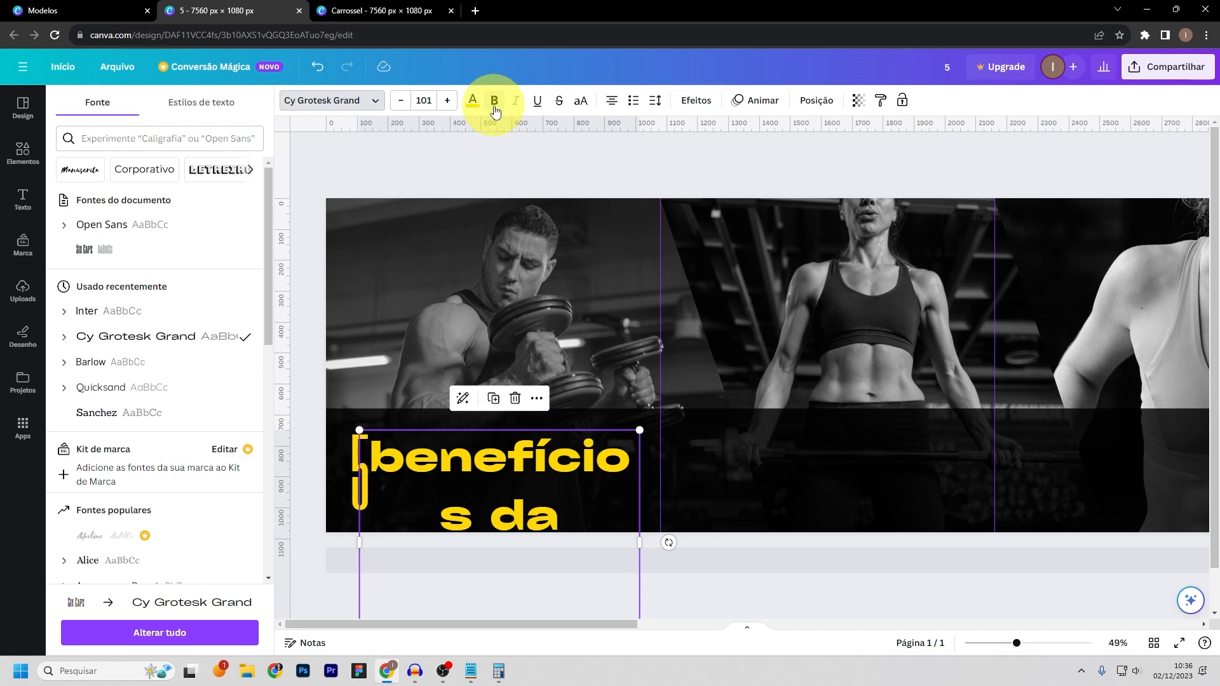
click(581, 101)
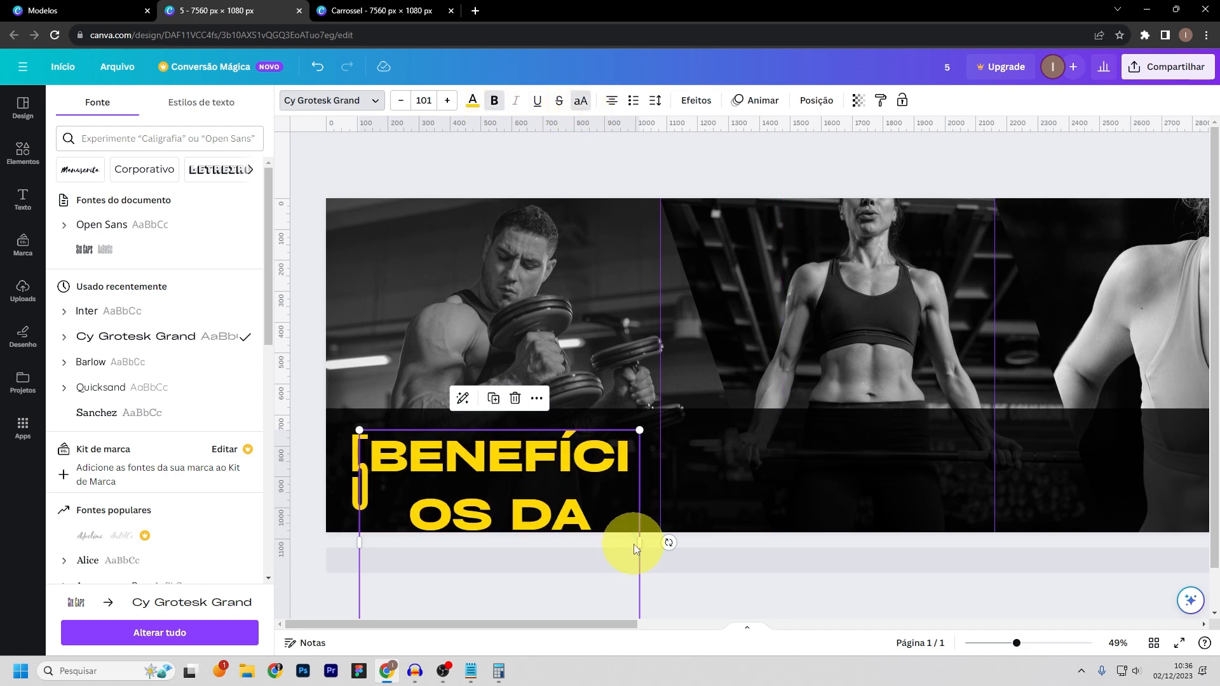
- Fit the heading on two lines at font size 42.9 and place it beside the "5" on the dark band
drag(659, 539, 850, 509)
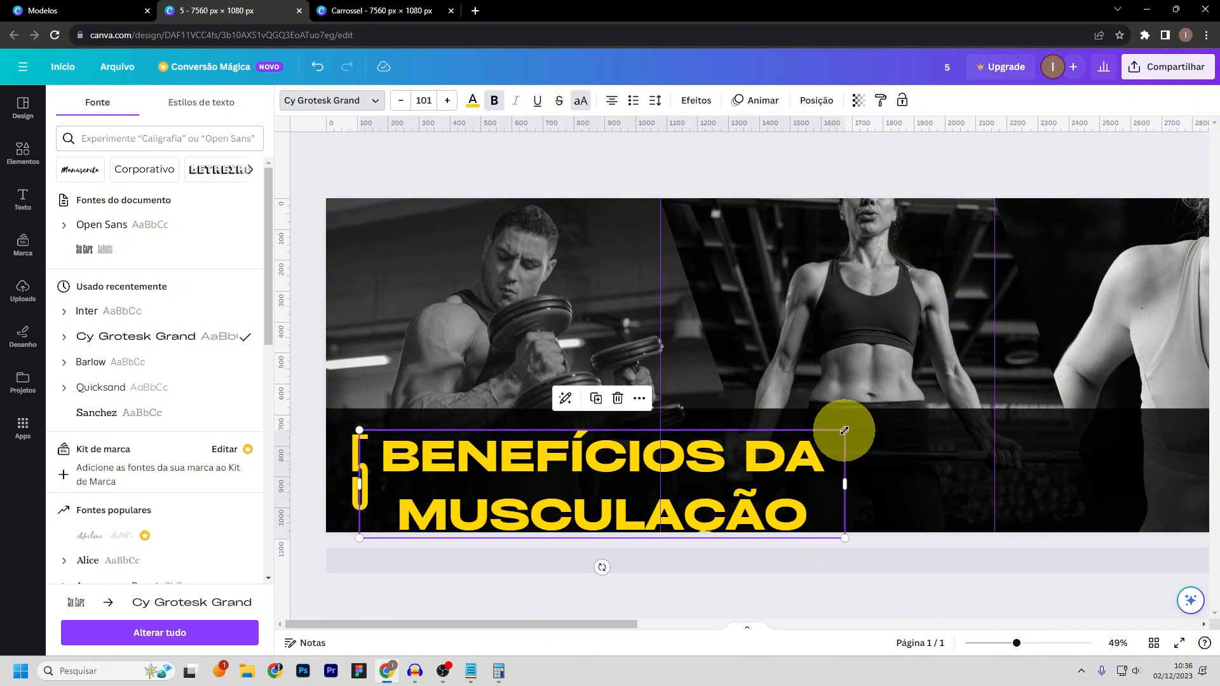
drag(841, 428, 544, 468)
click(434, 430)
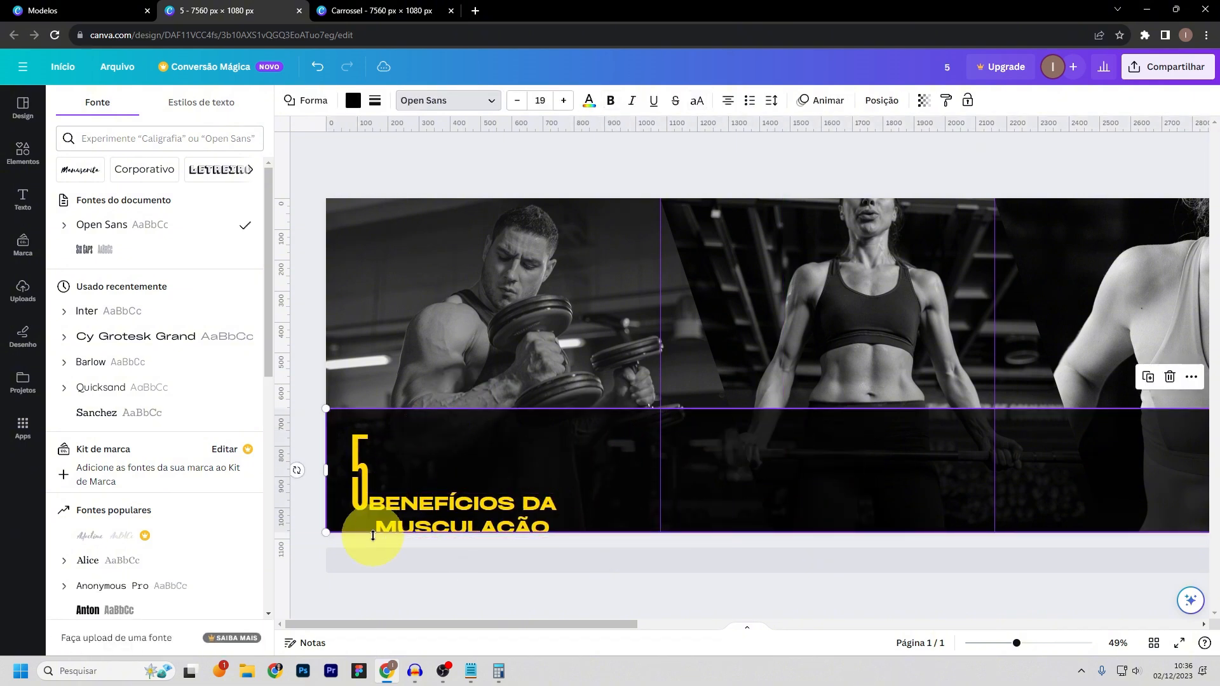
click(437, 515)
drag(437, 516, 409, 457)
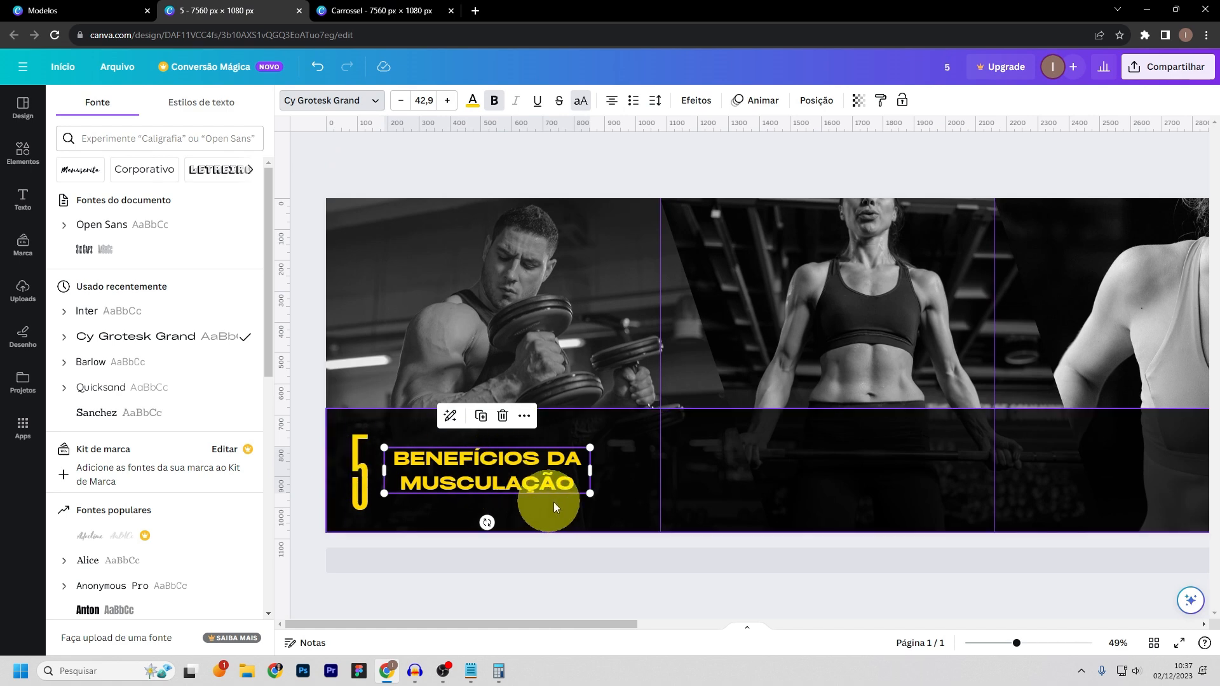
- Set the heading's letter spacing to -20 and its line spacing to 1.1
click(657, 108)
drag(691, 151, 683, 155)
click(819, 133)
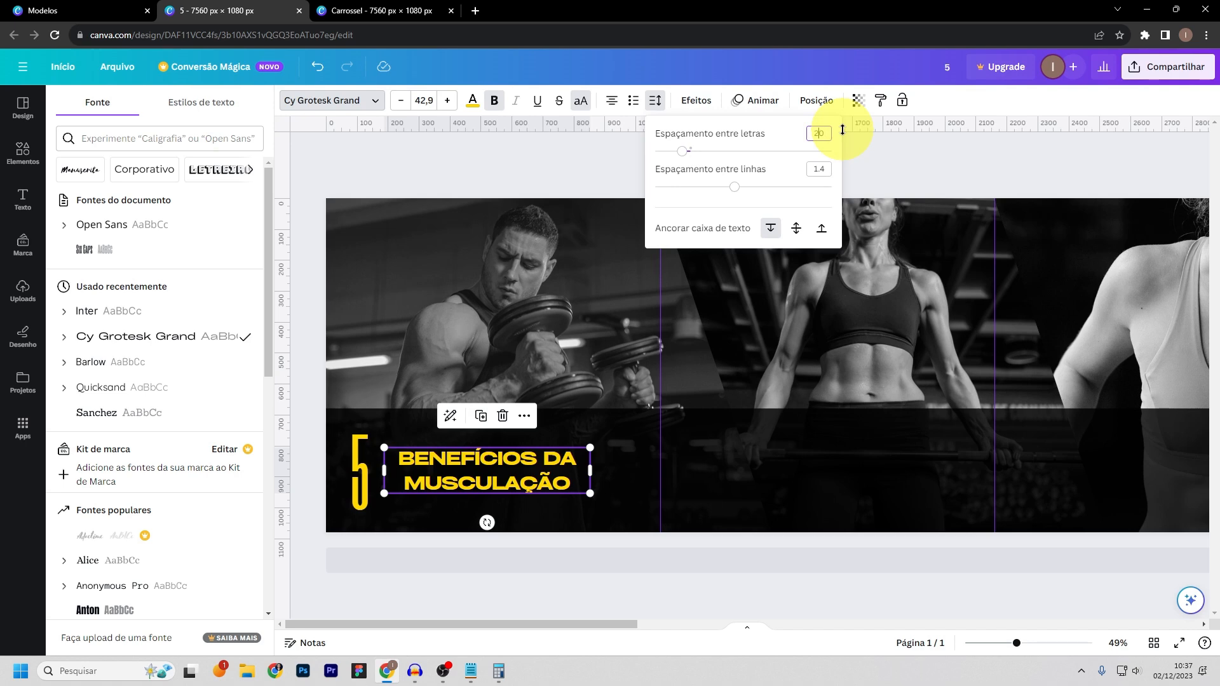
text(-20)
key(Return)
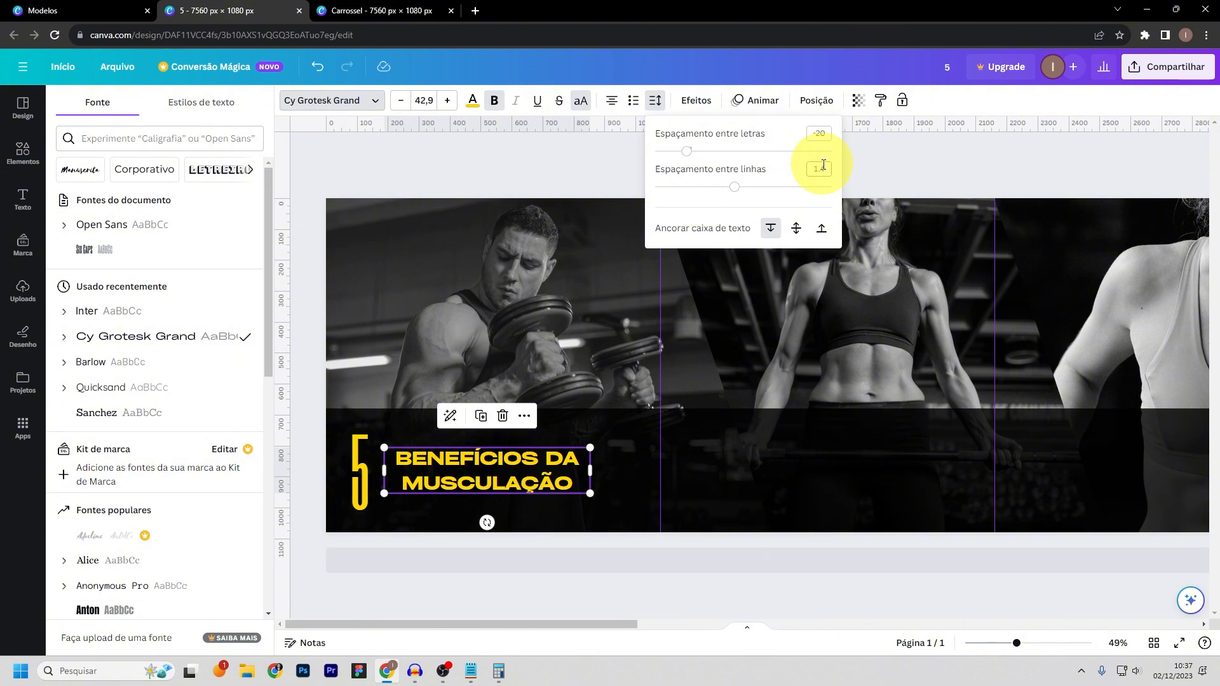
drag(736, 188, 743, 219)
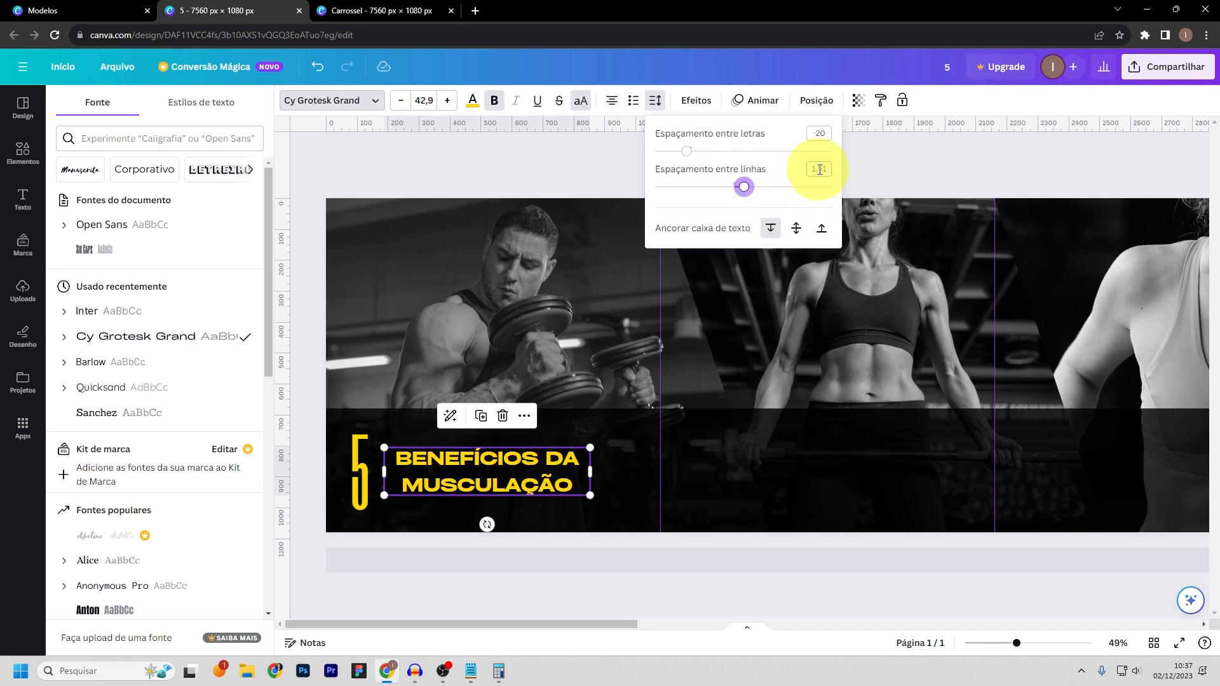
drag(819, 169, 853, 174)
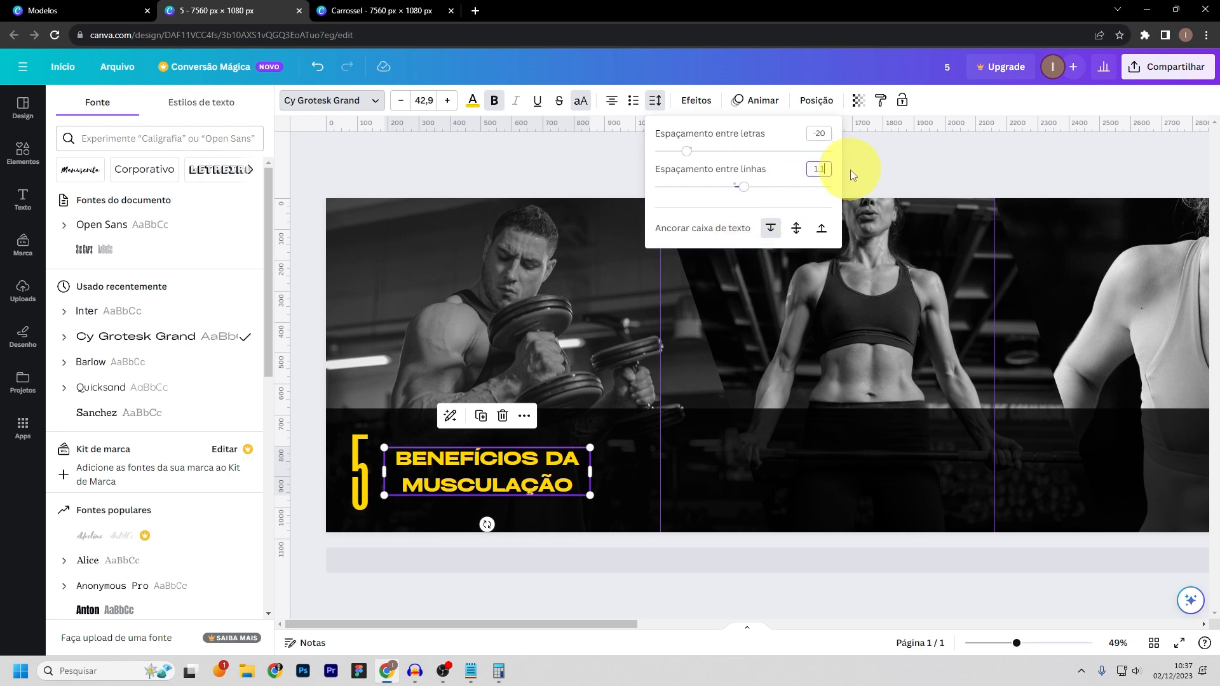
key(Return)
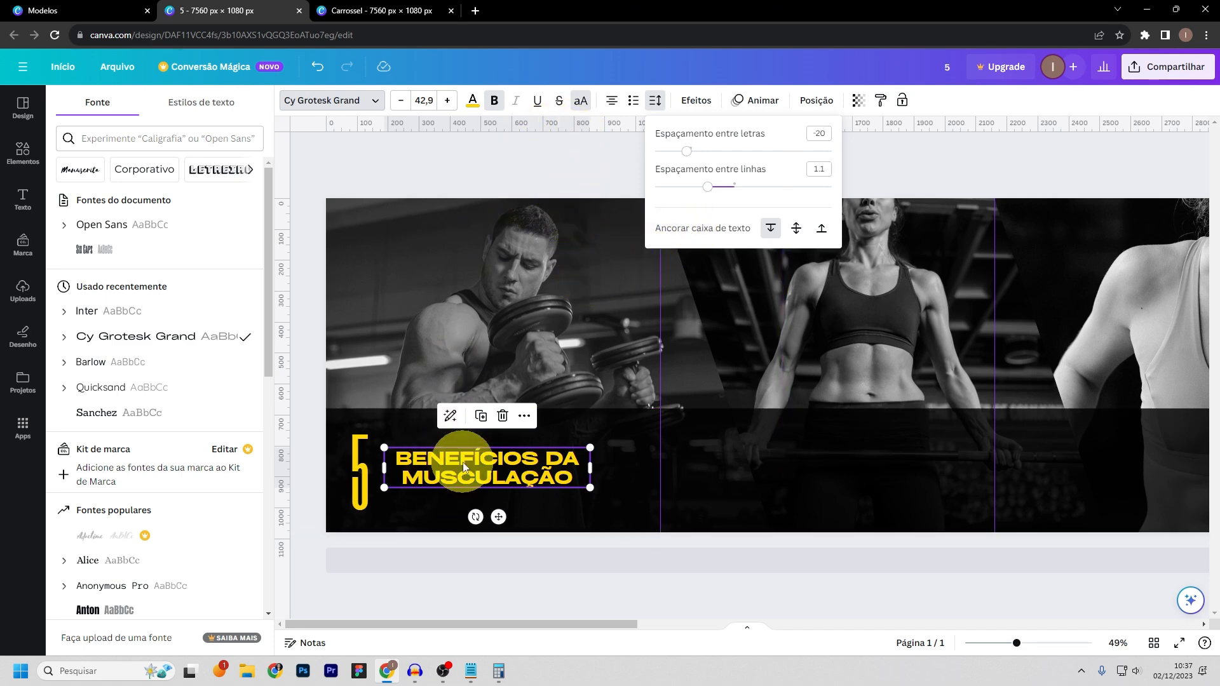
- Shift the heading farther from the "5" and left-align its text with a third line reading "A" added
drag(464, 463, 501, 467)
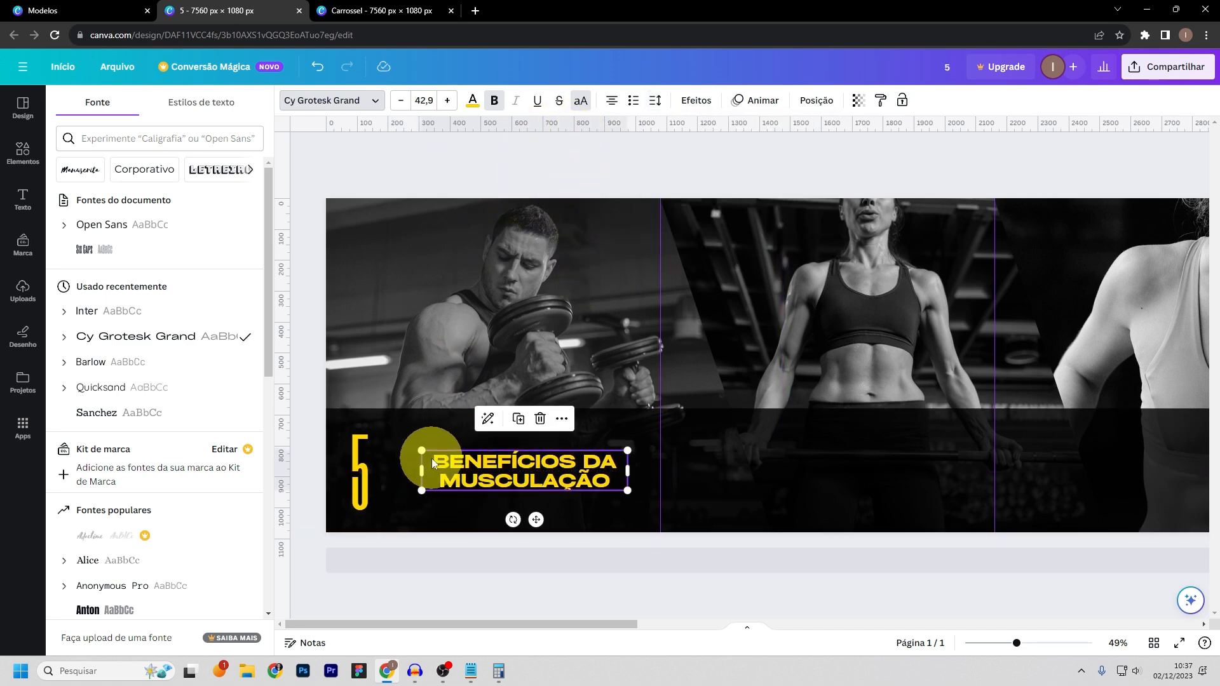
click(613, 481)
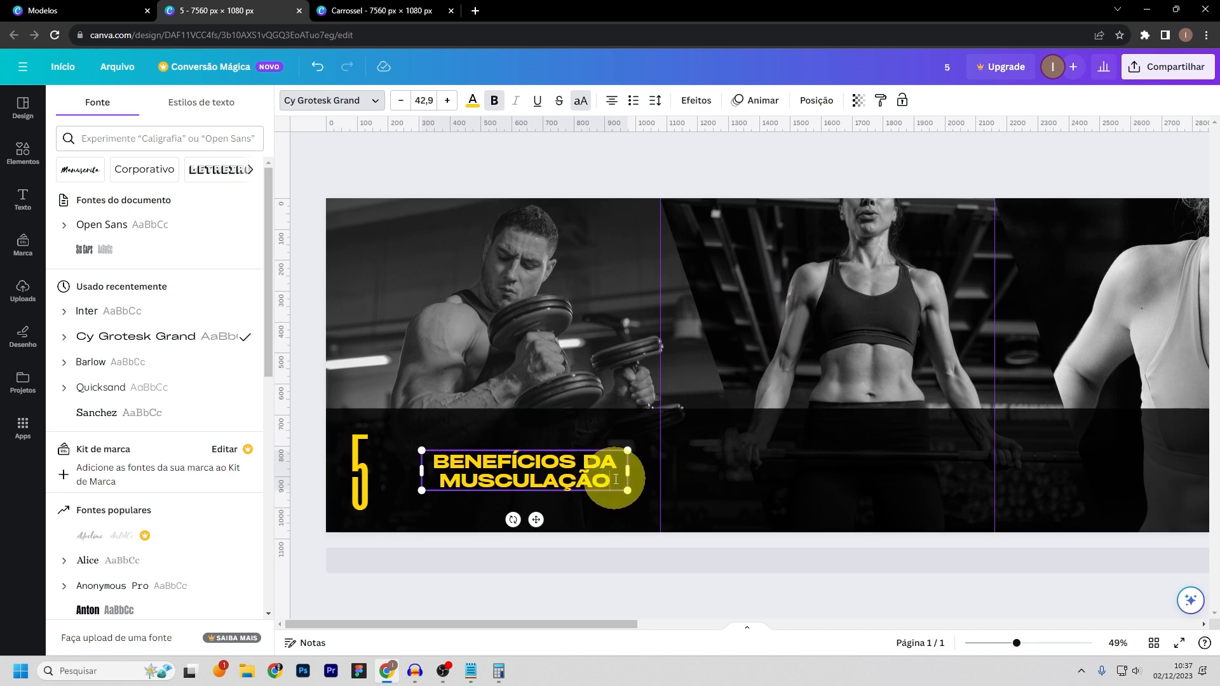
key(Return)
text(A)
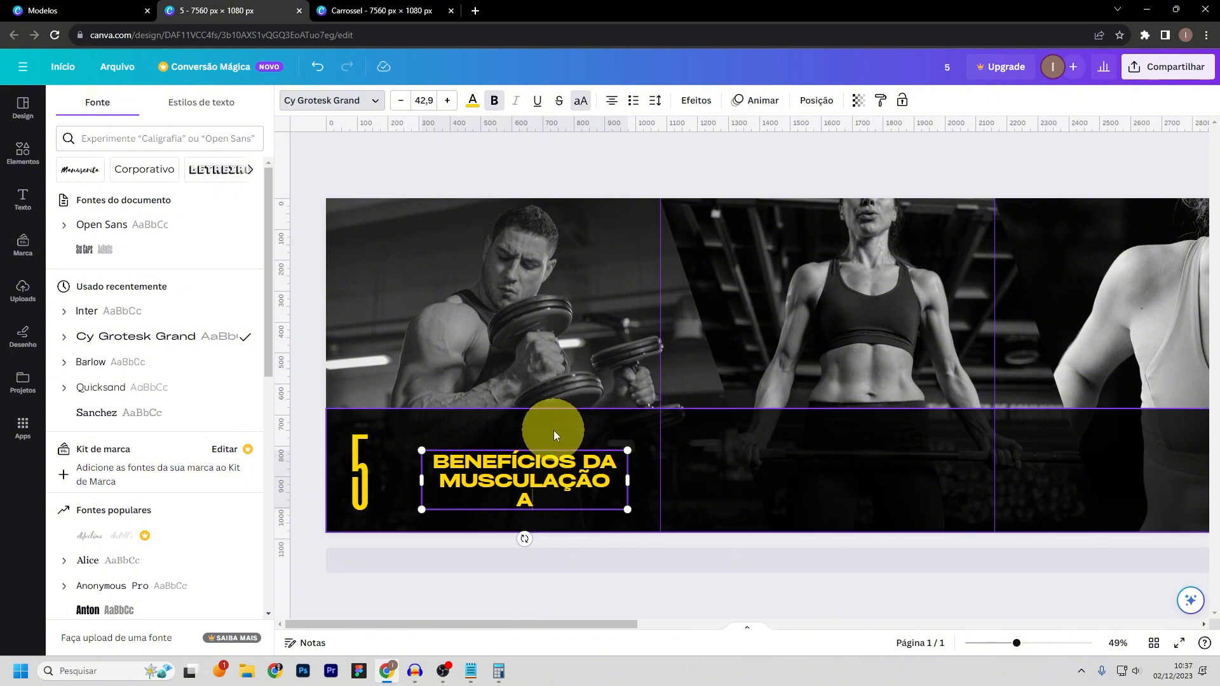
click(611, 101)
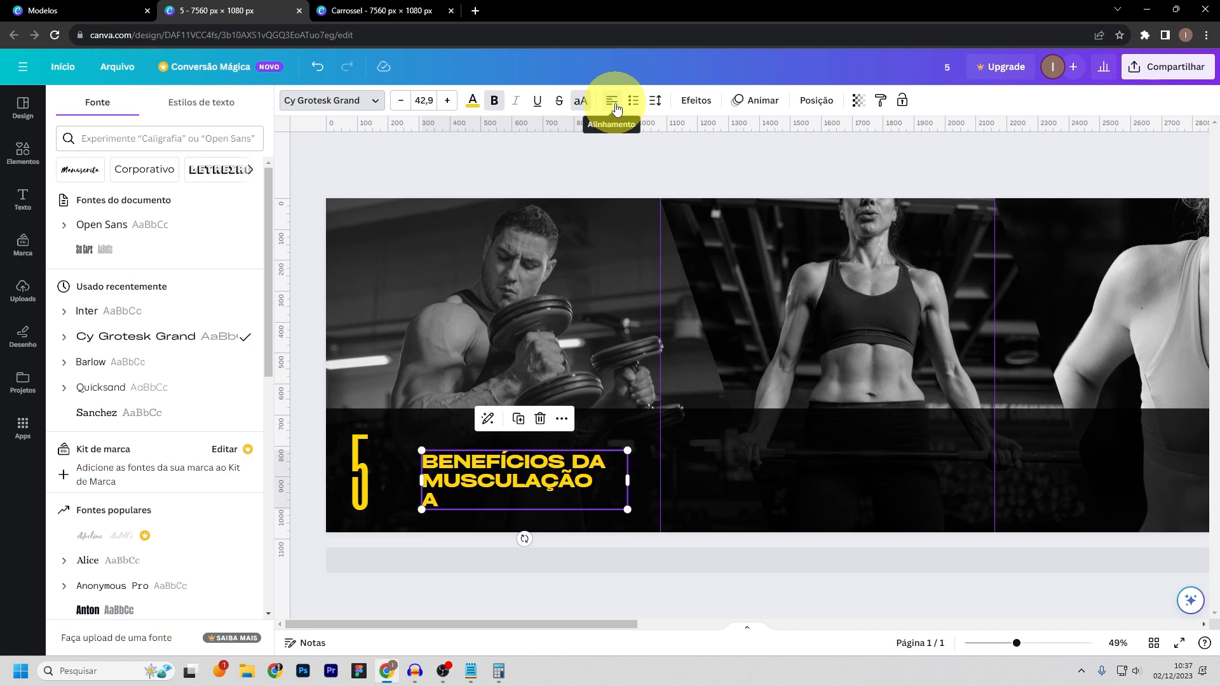
- Try the other text alignments on the heading, ending on left alignment
click(615, 106)
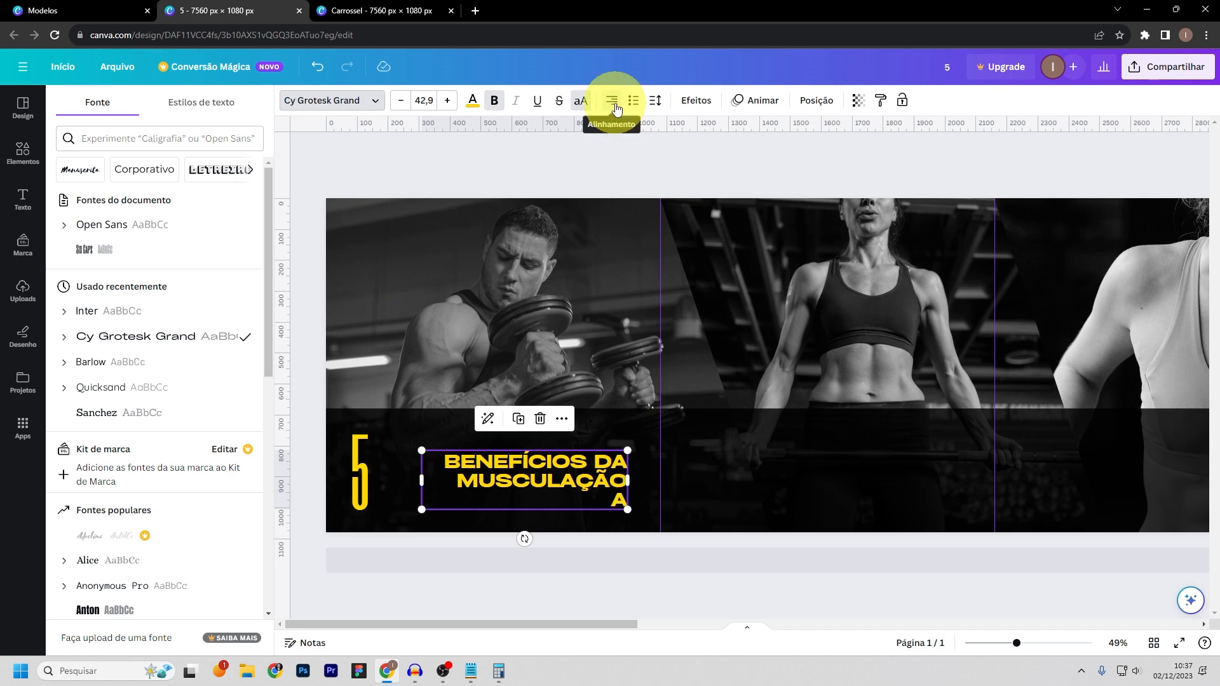
click(613, 104)
click(615, 108)
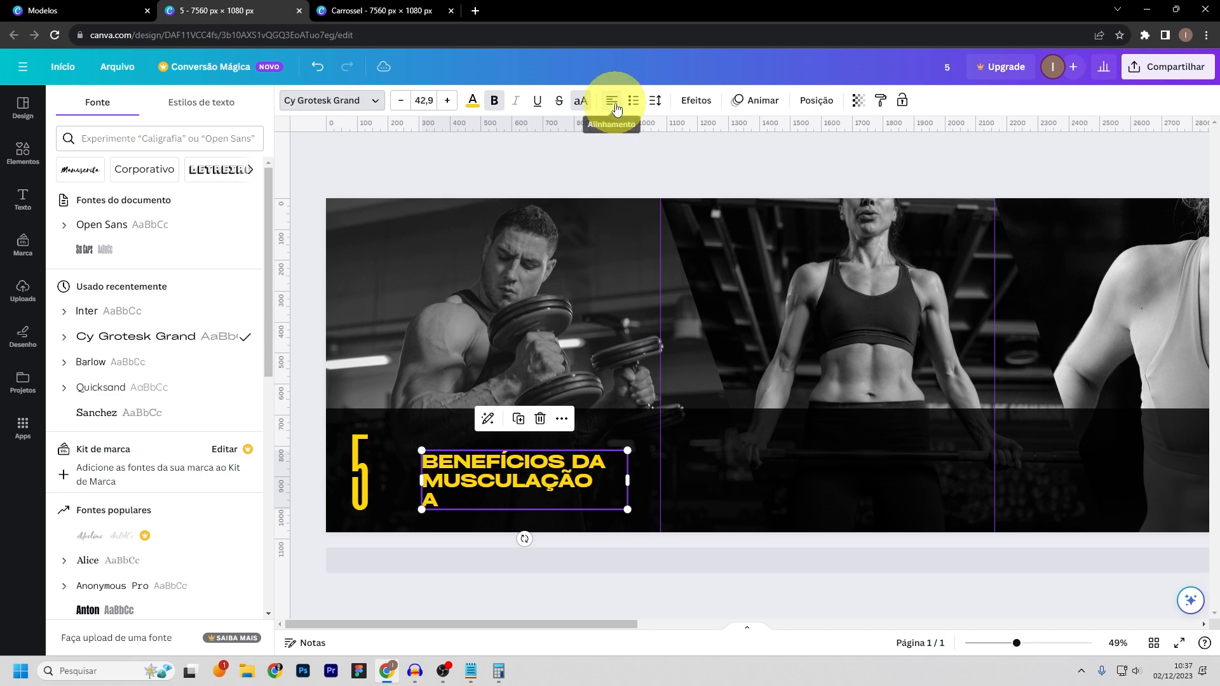
click(616, 109)
click(616, 108)
click(616, 108)
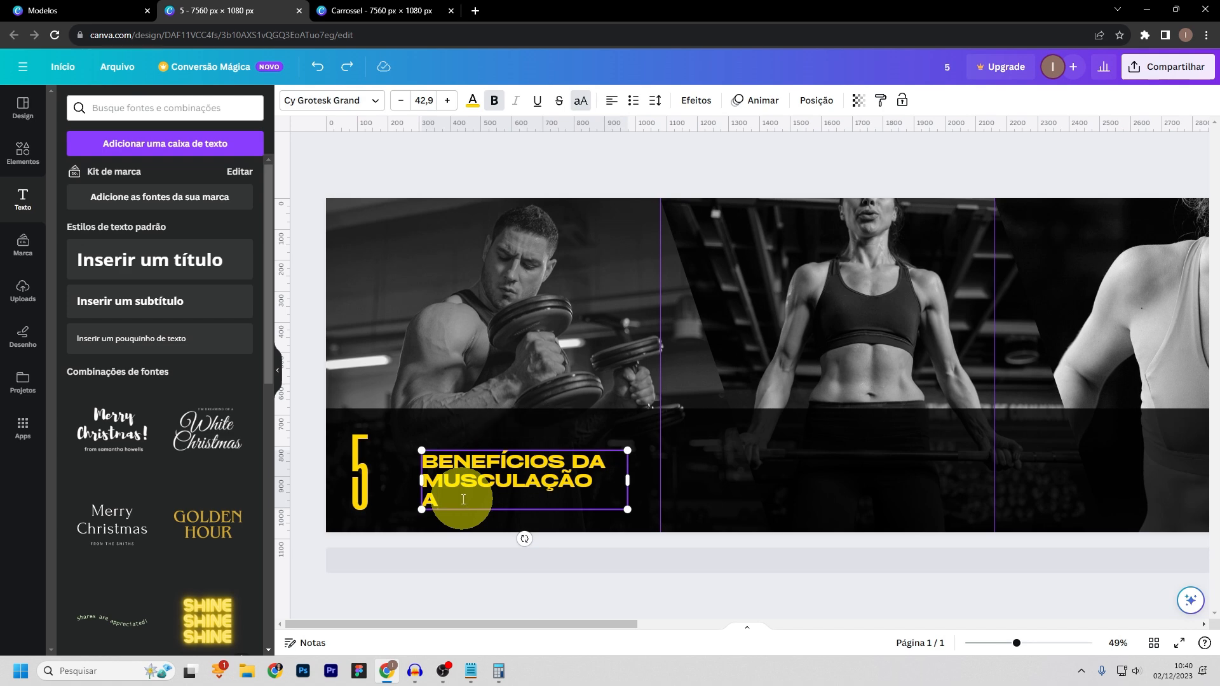
- Remove the third line "A" from the heading and move the remaining two lines closer to the "5"
key(BackSpace)
key(BackSpace)
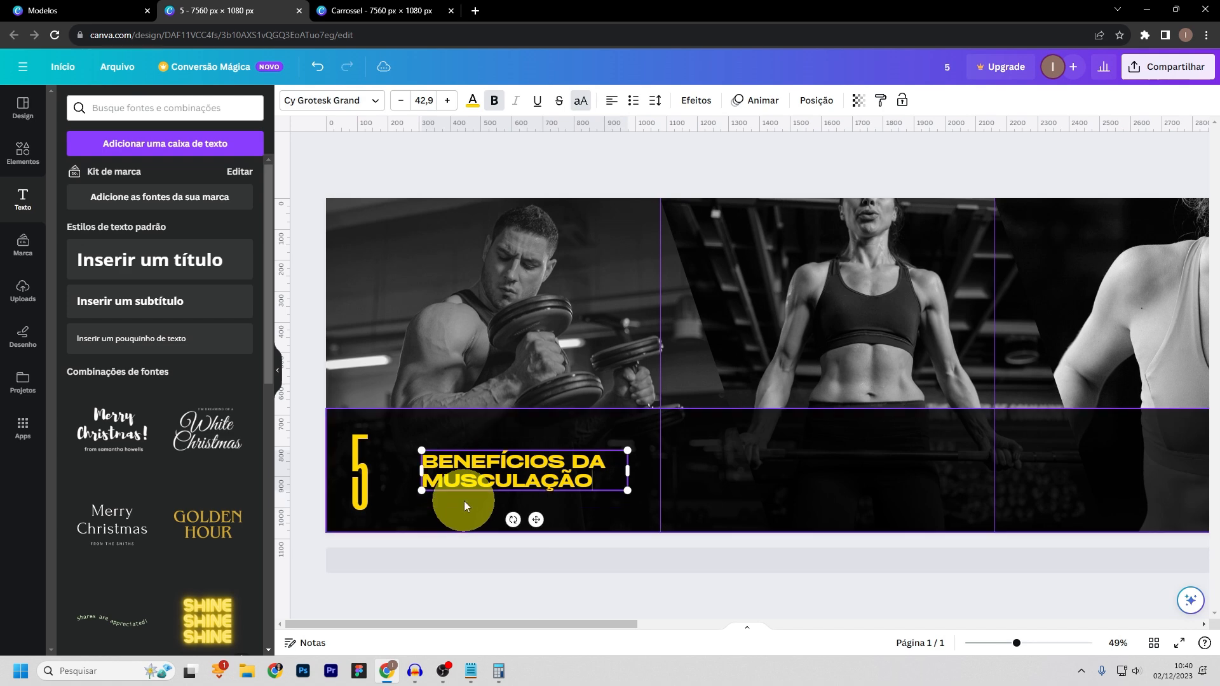
click(417, 540)
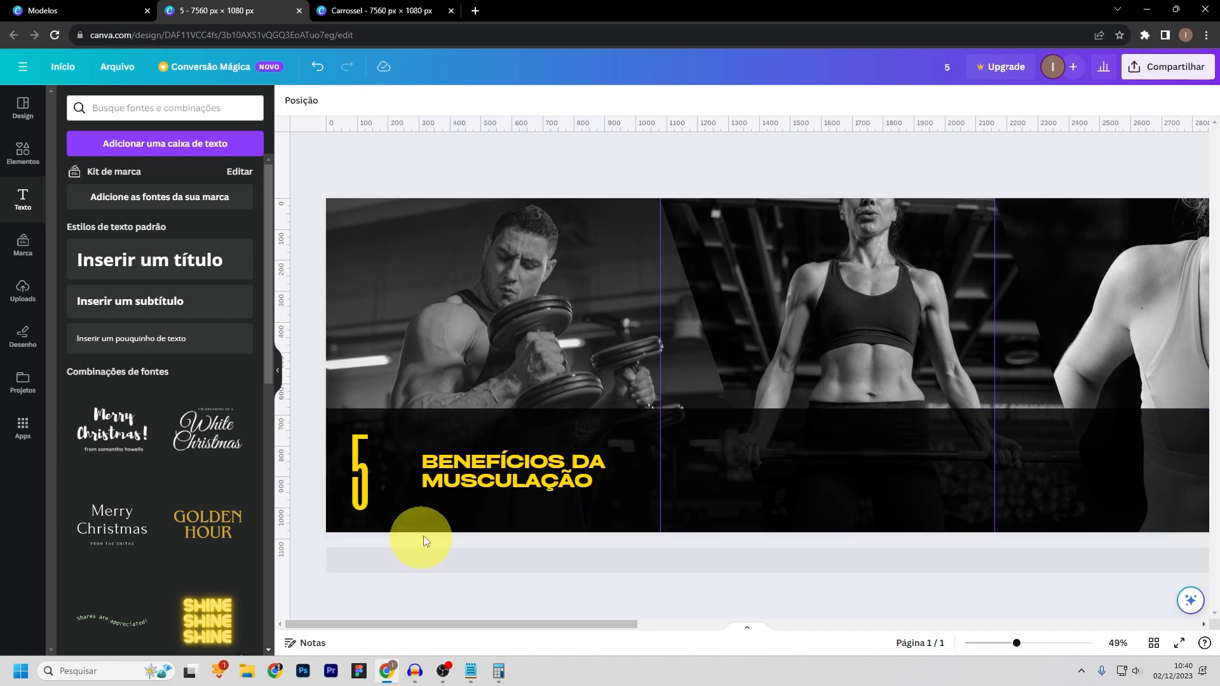
click(452, 473)
drag(452, 473, 424, 472)
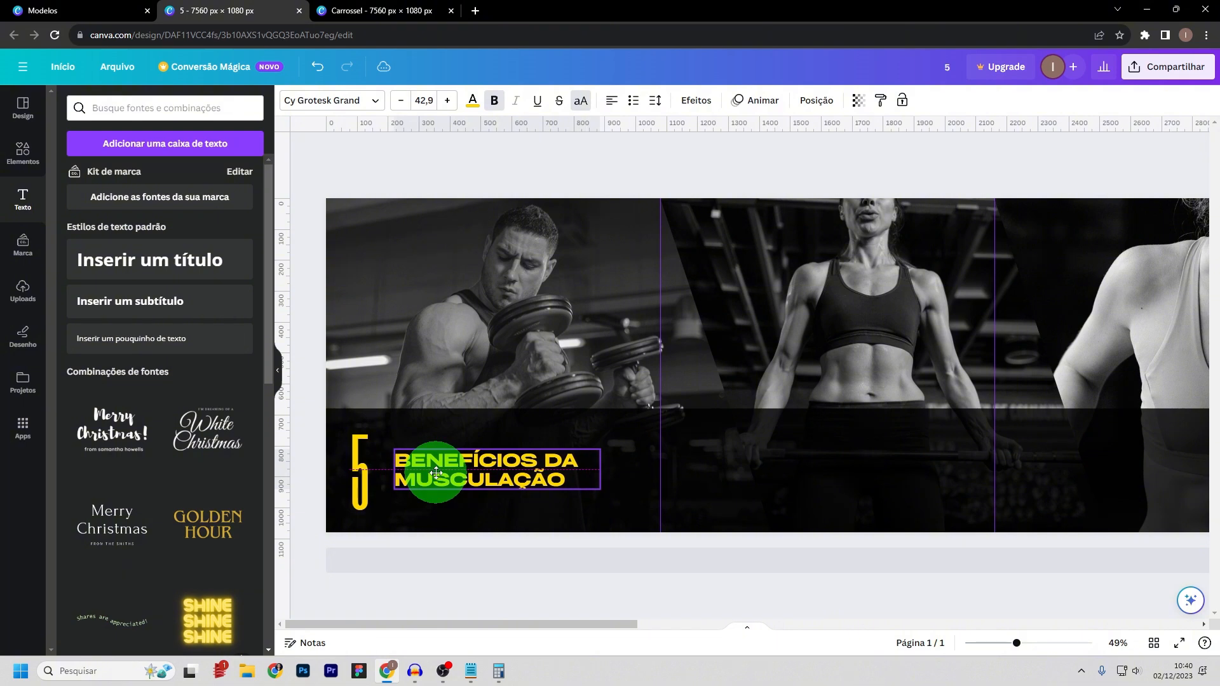
- Move the "5" right beside the heading and set its font size to 220
drag(345, 468, 375, 470)
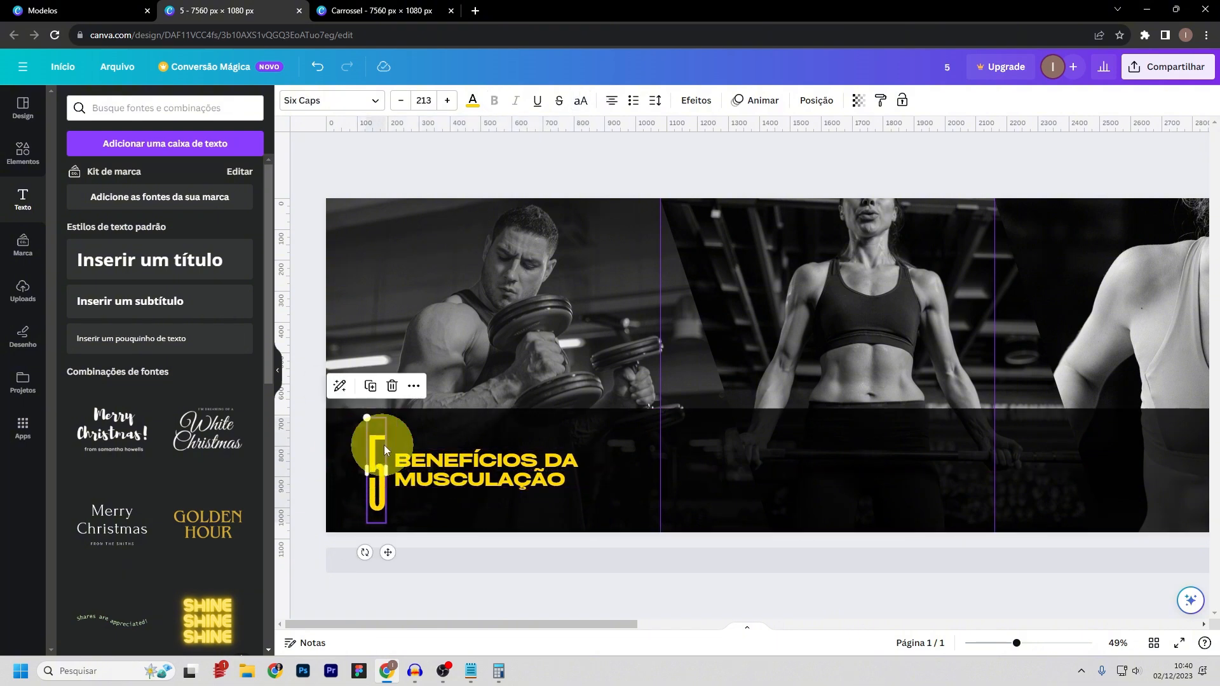
click(430, 103)
text(220)
key(Return)
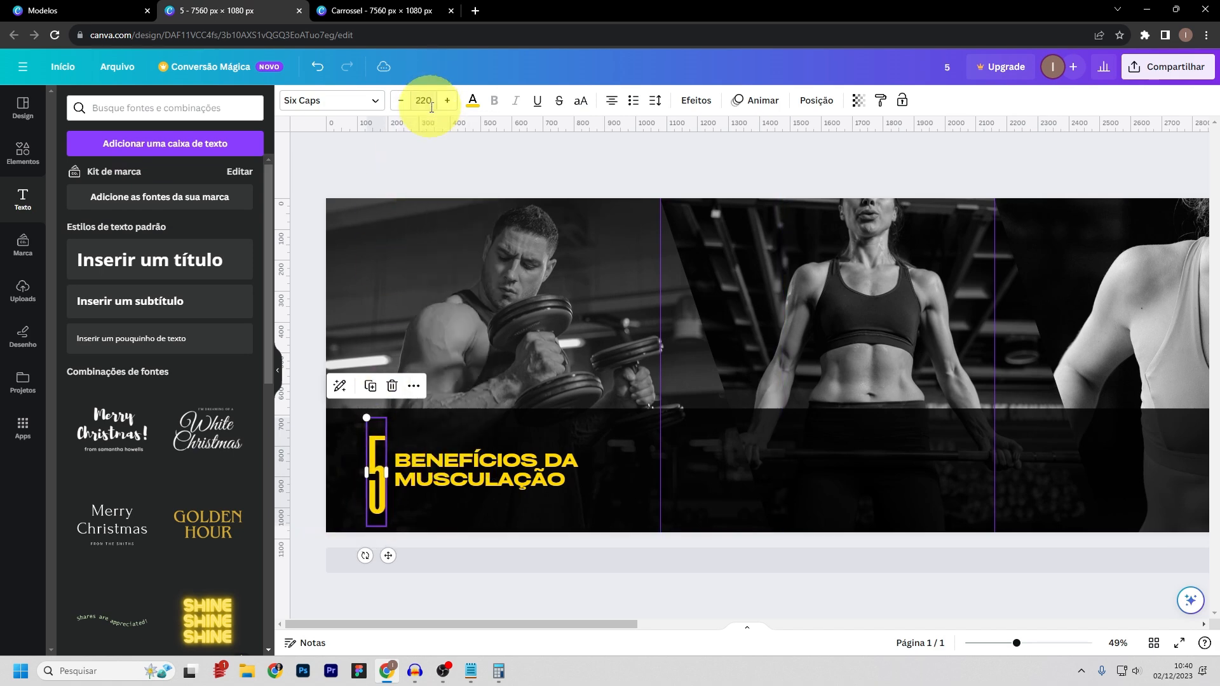
- Set the heading's font size to 56 and widen its text box so it fits on two lines
click(491, 469)
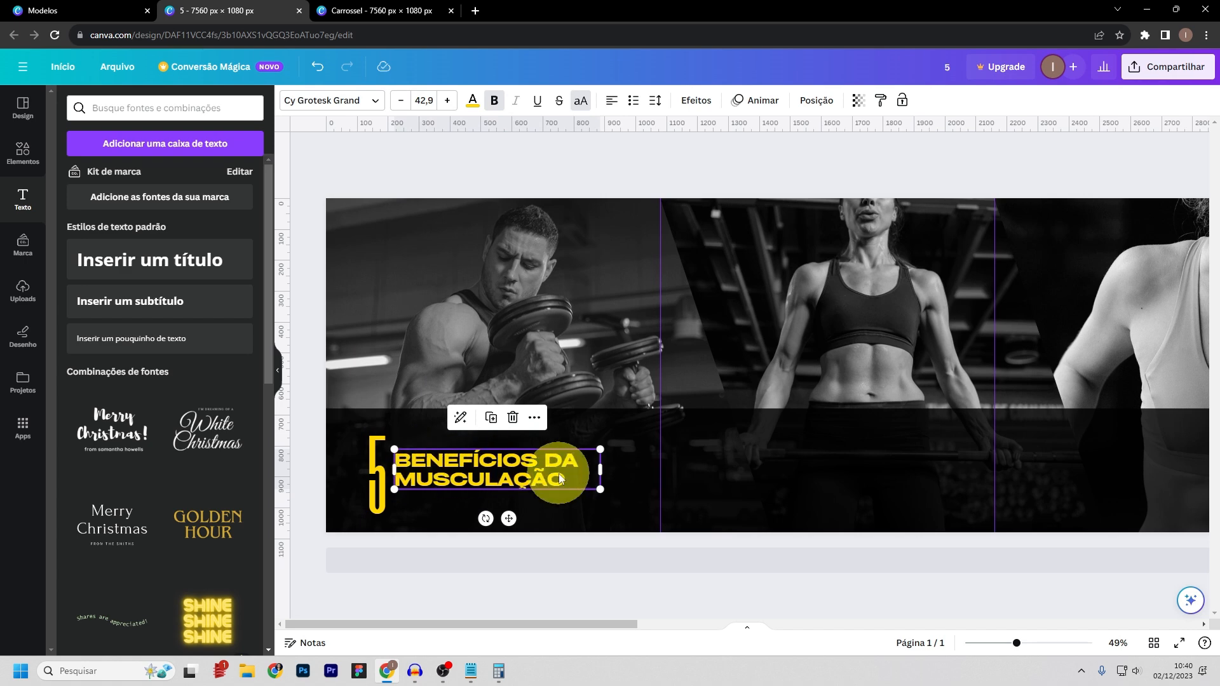
click(422, 100)
text(56)
key(Return)
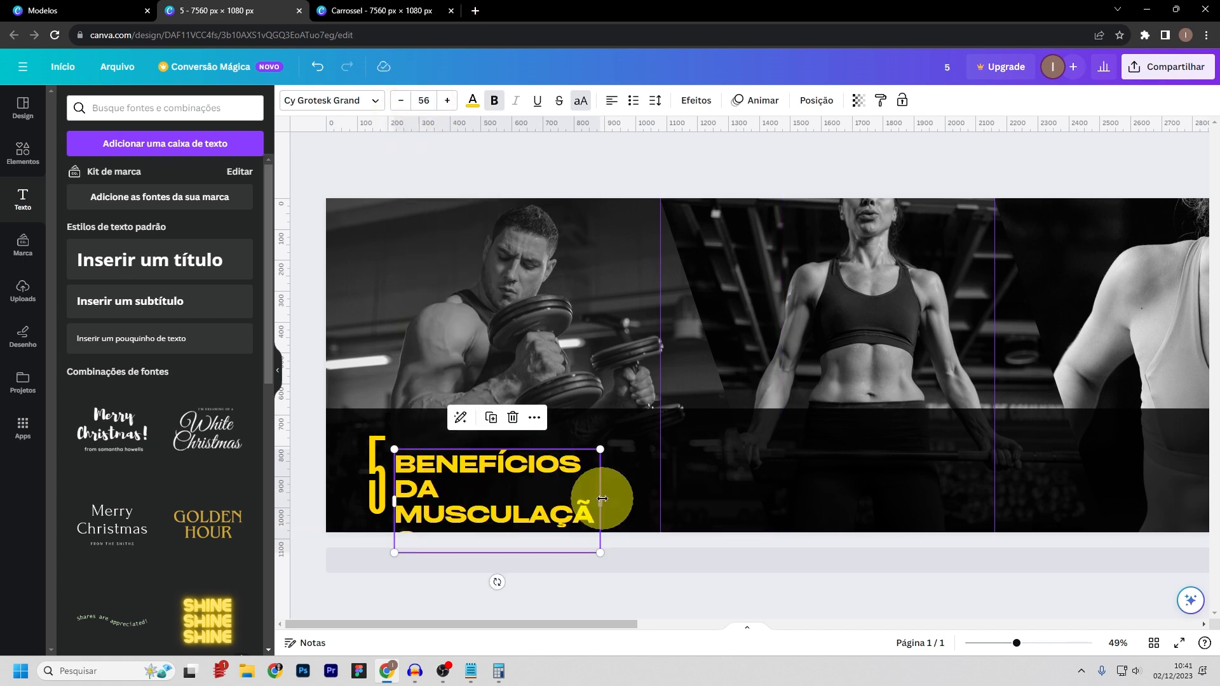
drag(599, 493, 639, 470)
click(349, 469)
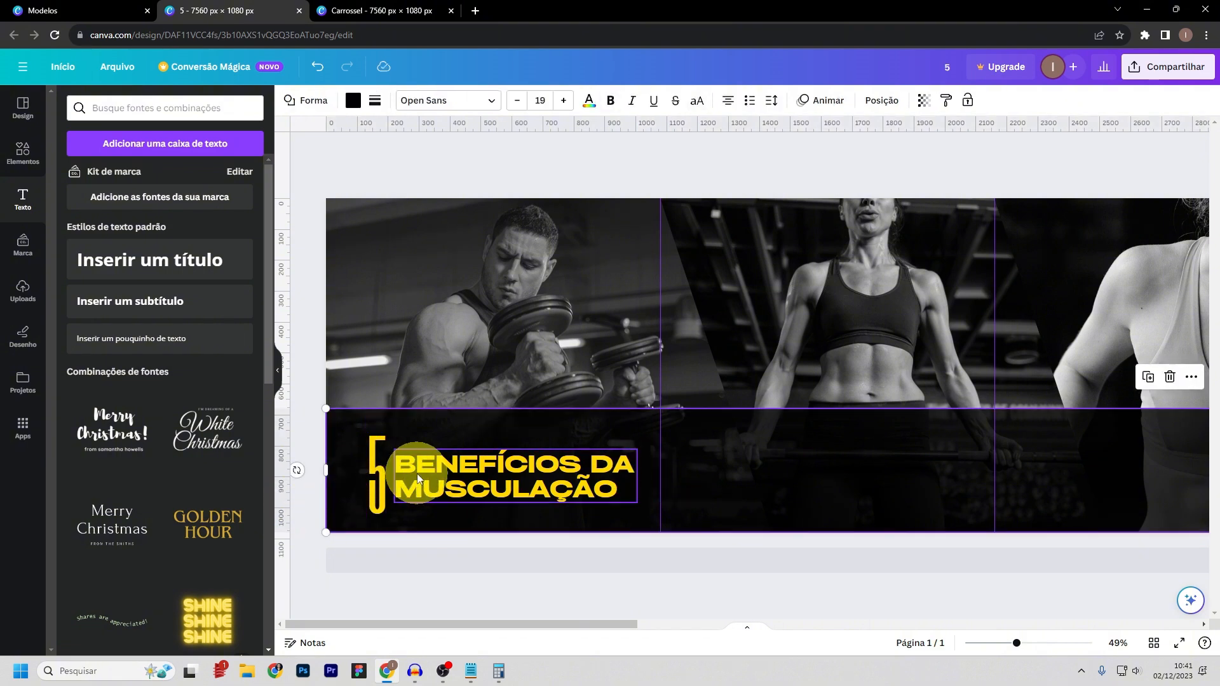
- Center the "5" vertically on the dark band and align the heading vertically with it
drag(375, 465, 375, 467)
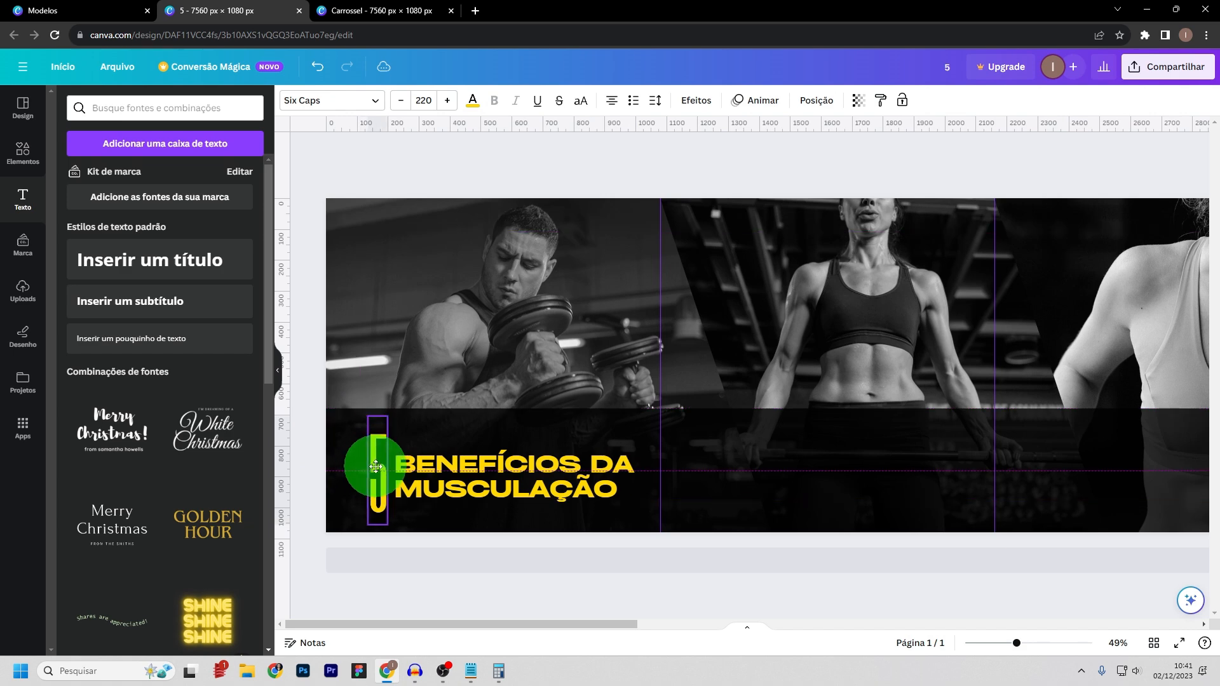
drag(1017, 643, 1030, 643)
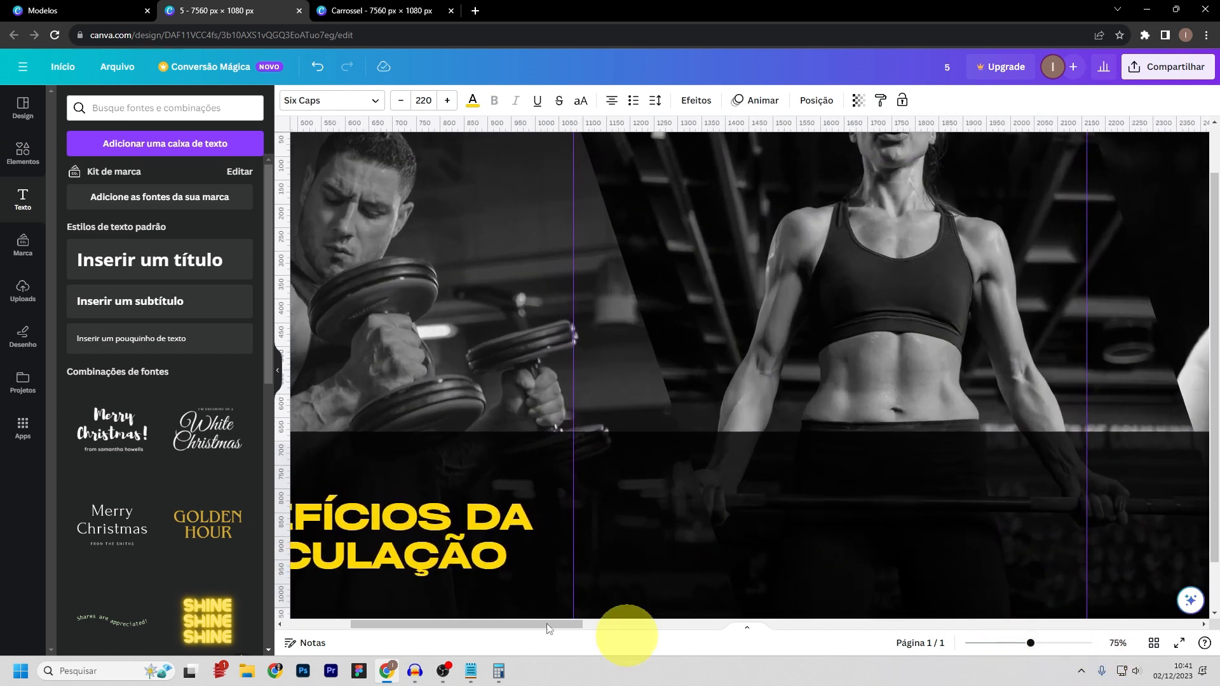
drag(429, 625, 346, 619)
scroll(562, 461, down, 1)
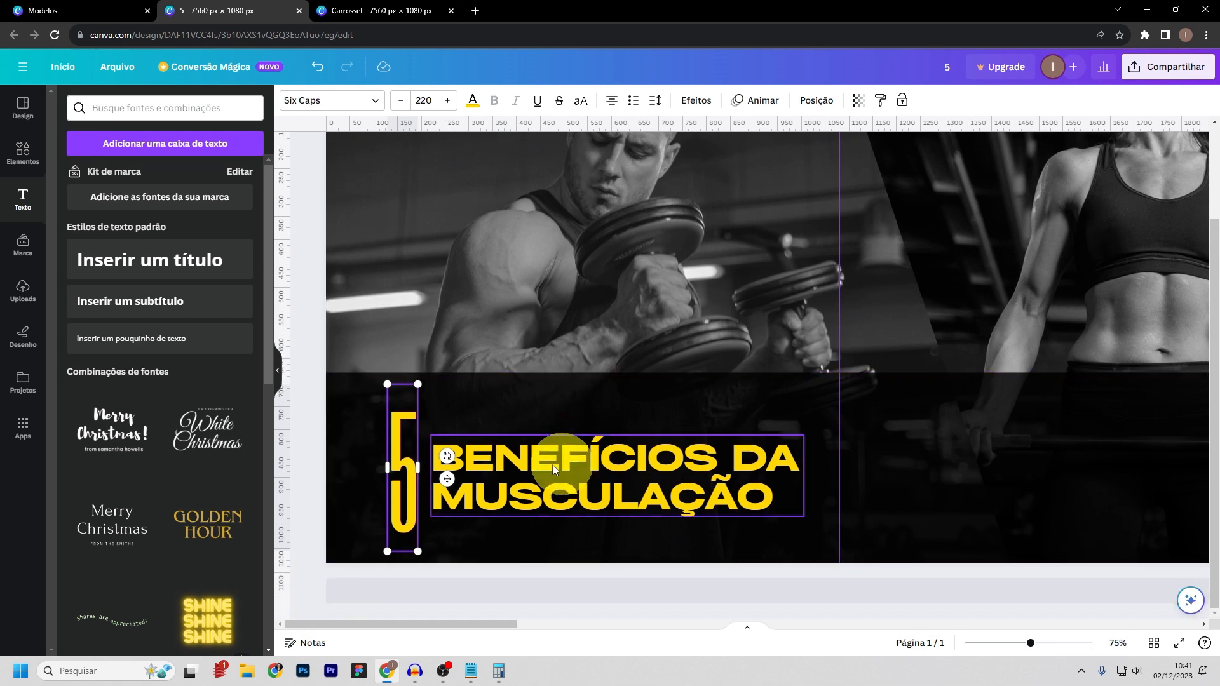
drag(399, 466, 399, 467)
drag(483, 467, 479, 460)
click(359, 432)
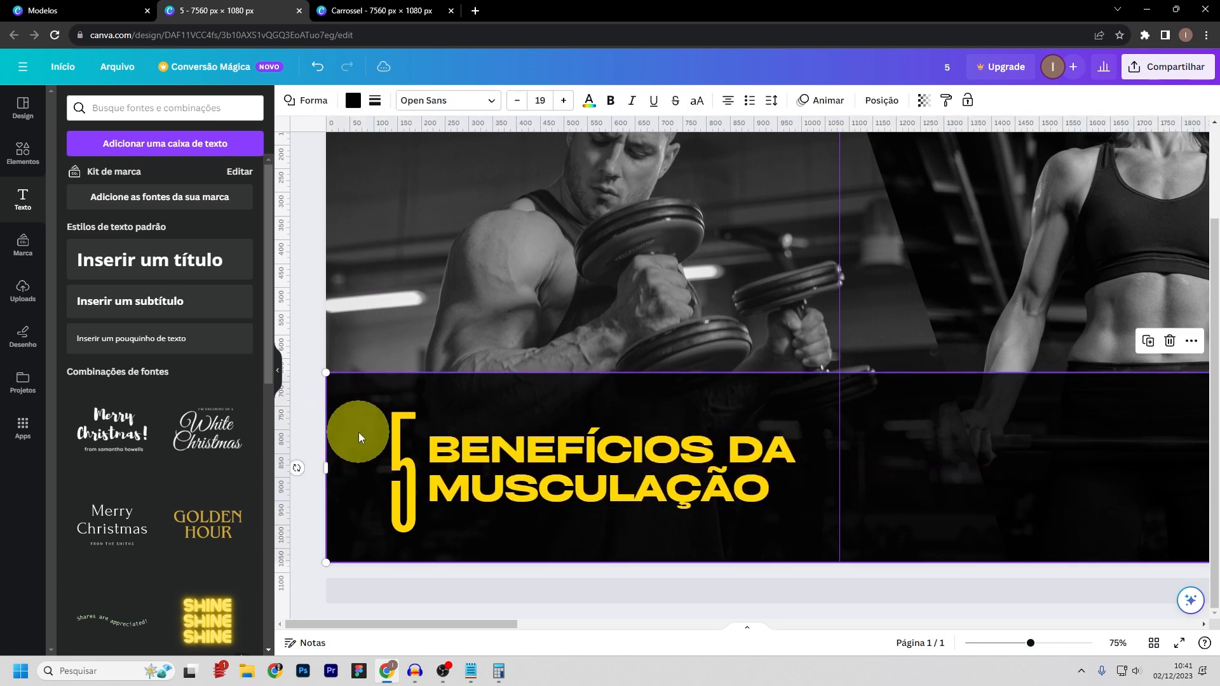
- Fine-tune the heading's horizontal position in small nudges so it sits slightly closer to the "5"
click(451, 502)
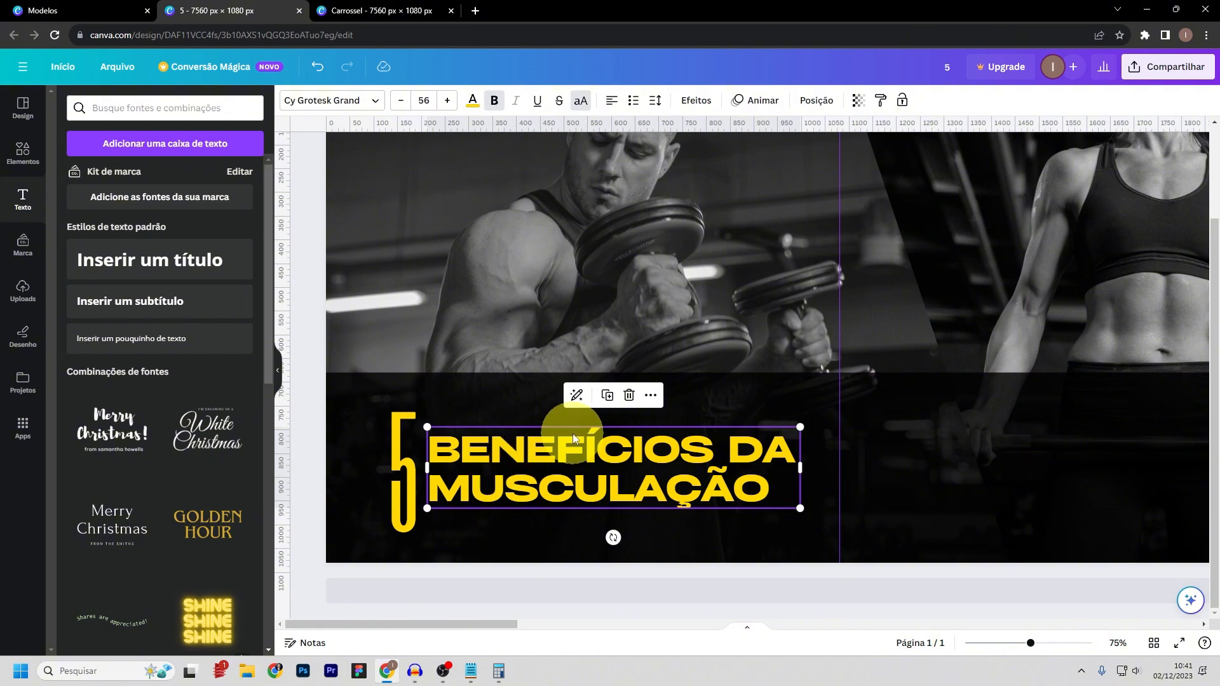
click(592, 423)
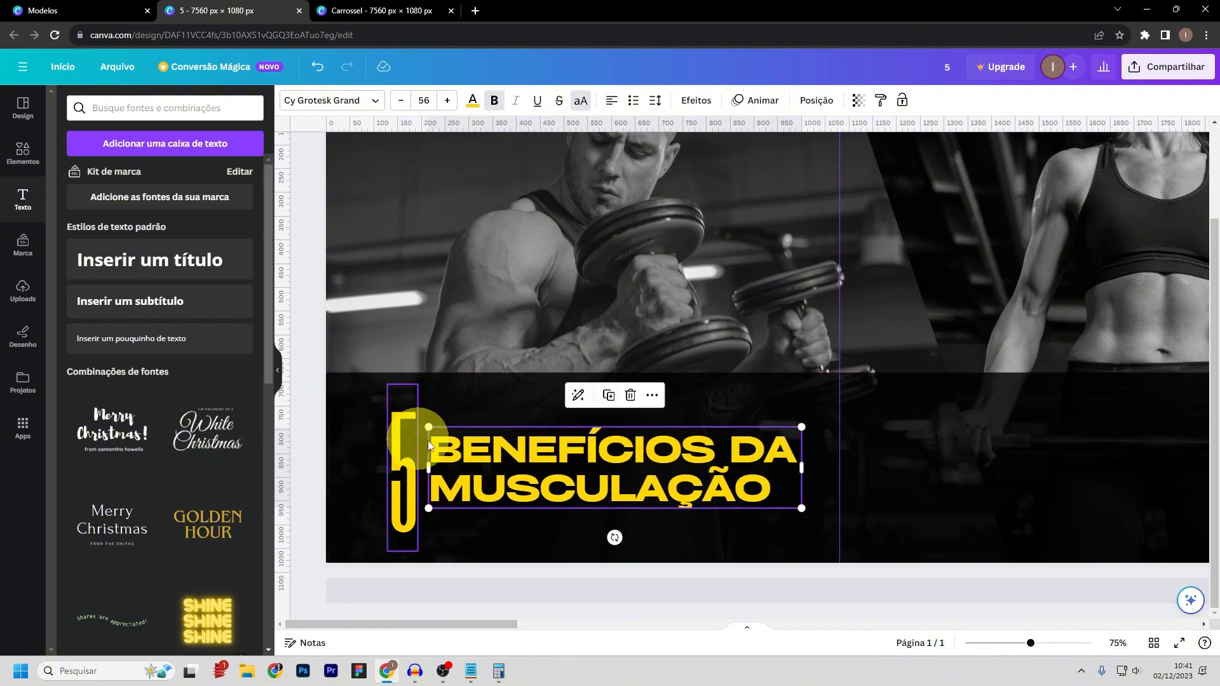
click(372, 418)
click(581, 477)
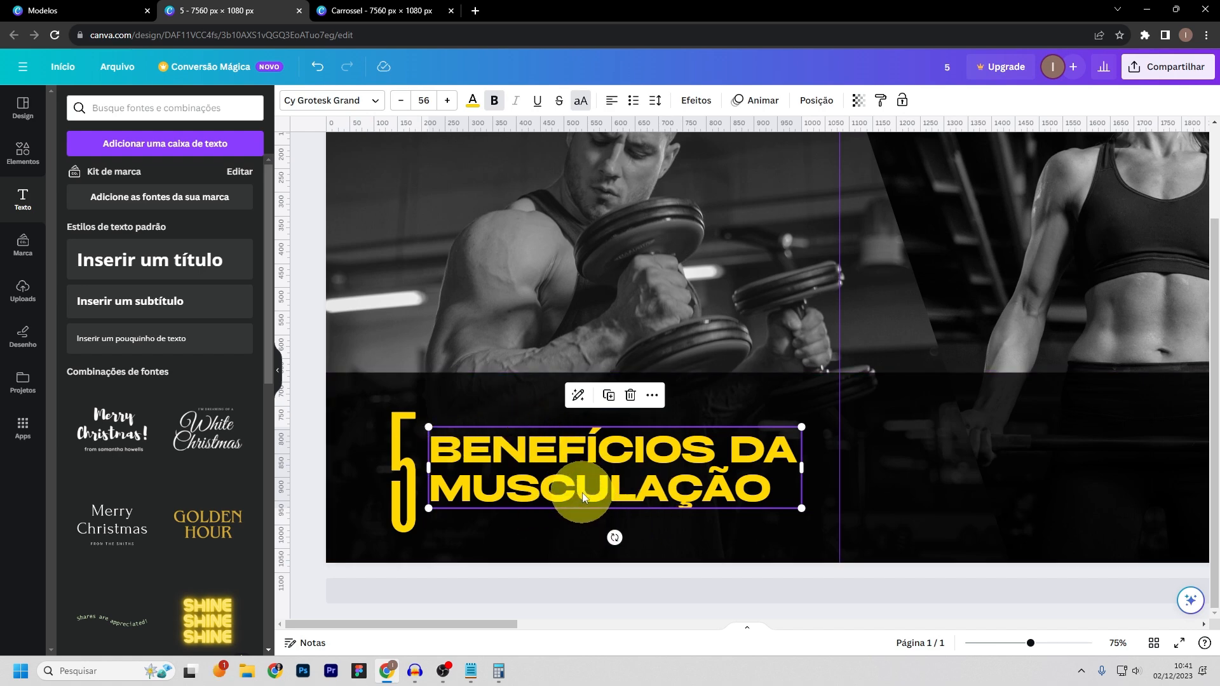
key(Right)
key(Left)
key(Left)
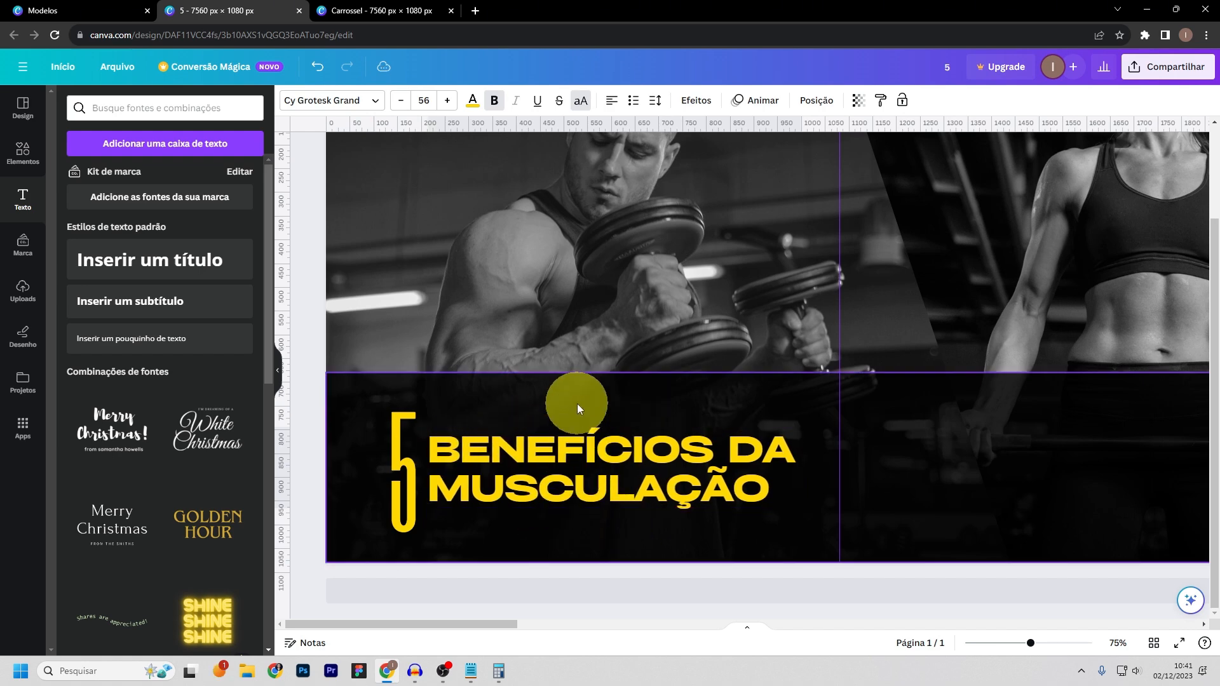
key(Right)
key(Right)
key(Left)
key(Left)
key(Left)
key(Left)
key(Left)
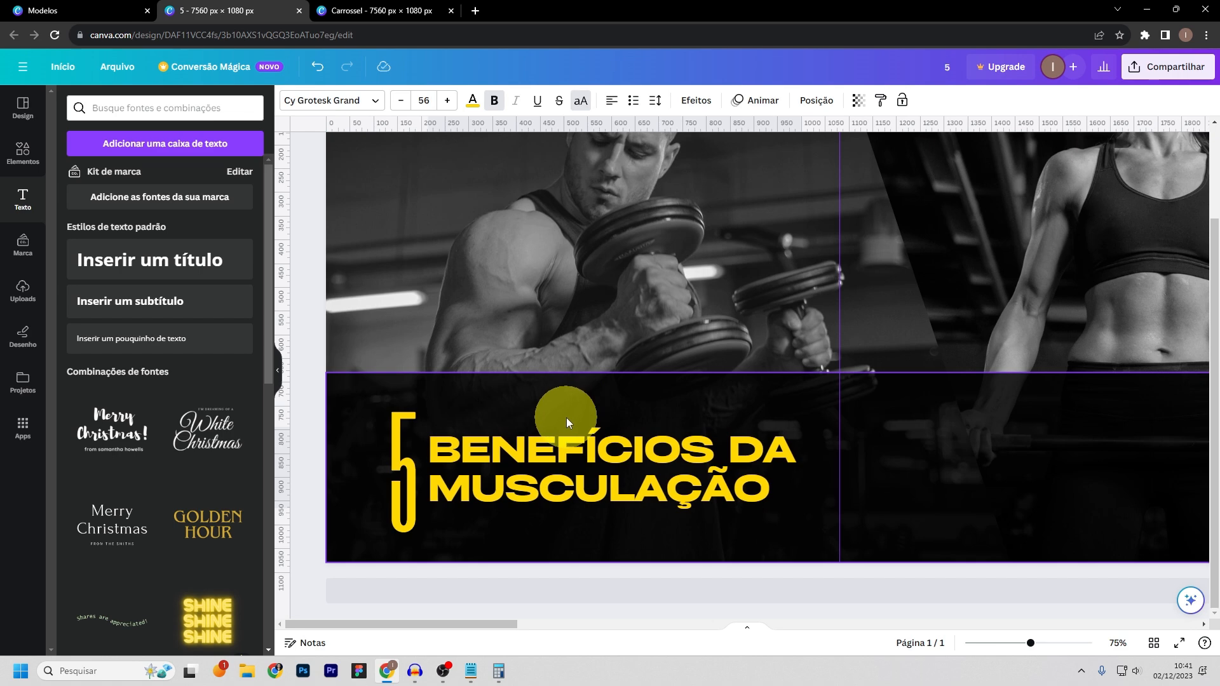
key(Right)
key(Right)
key(Right)
key(Right)
key(Right)
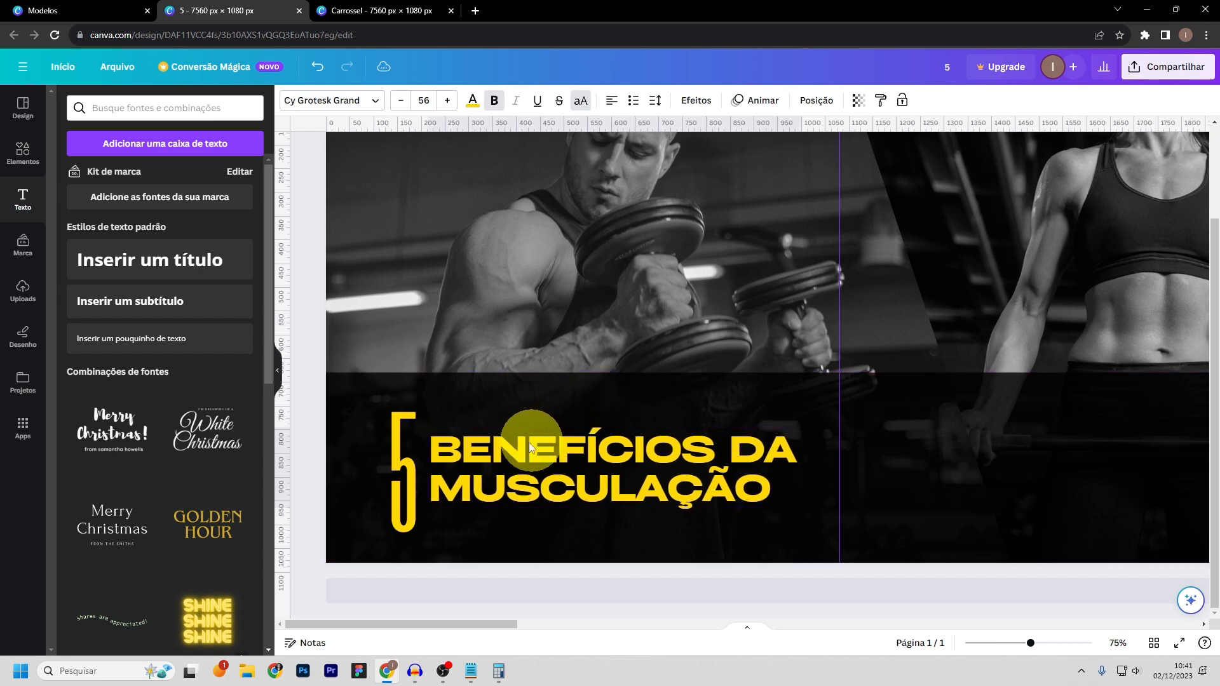
key(Right)
key(Right)
key(Right)
key(Left)
key(Left)
key(Left)
key(Left)
key(Left)
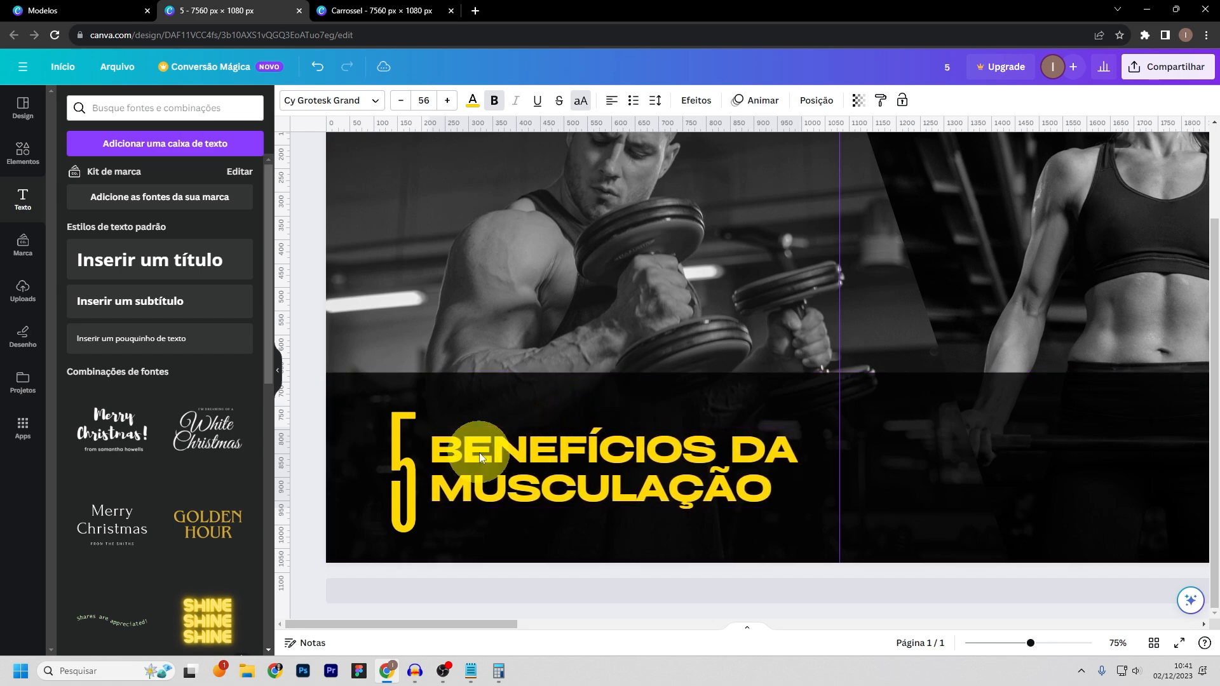
key(Left)
key(Left)
key(Left)
key(Left)
key(Left)
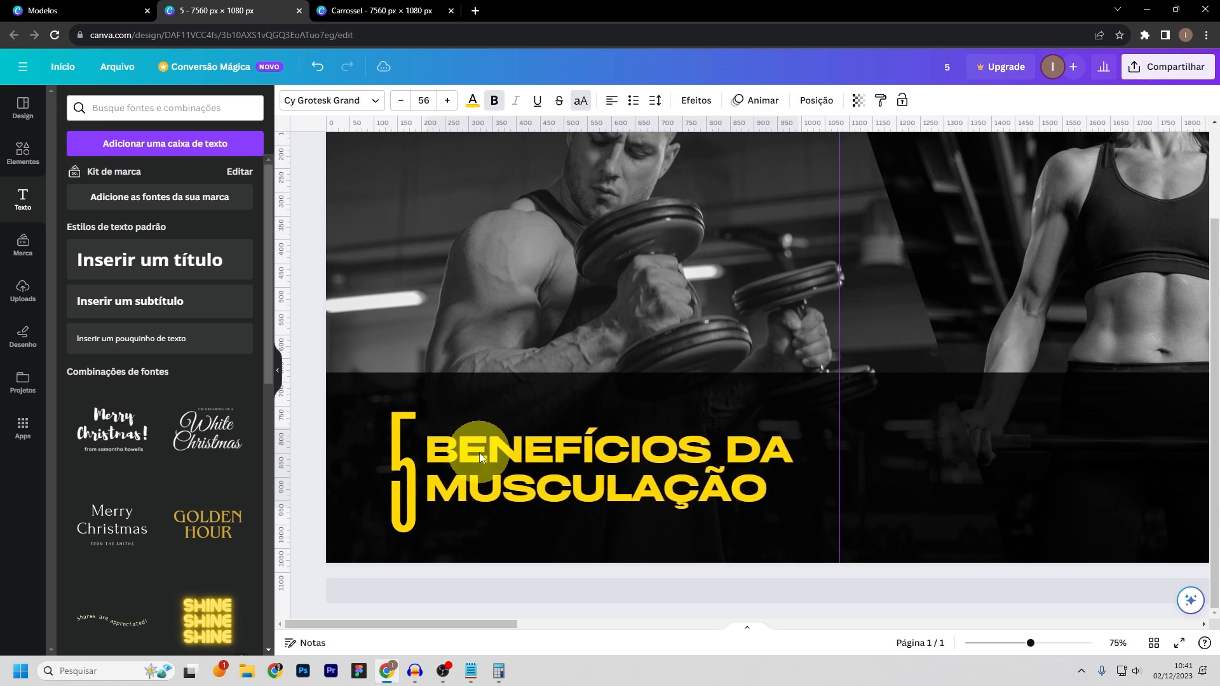
- Group the "5" and the "BENEFÍCIOS DA MUSCULAÇÃO" heading
click(368, 437)
click(397, 457)
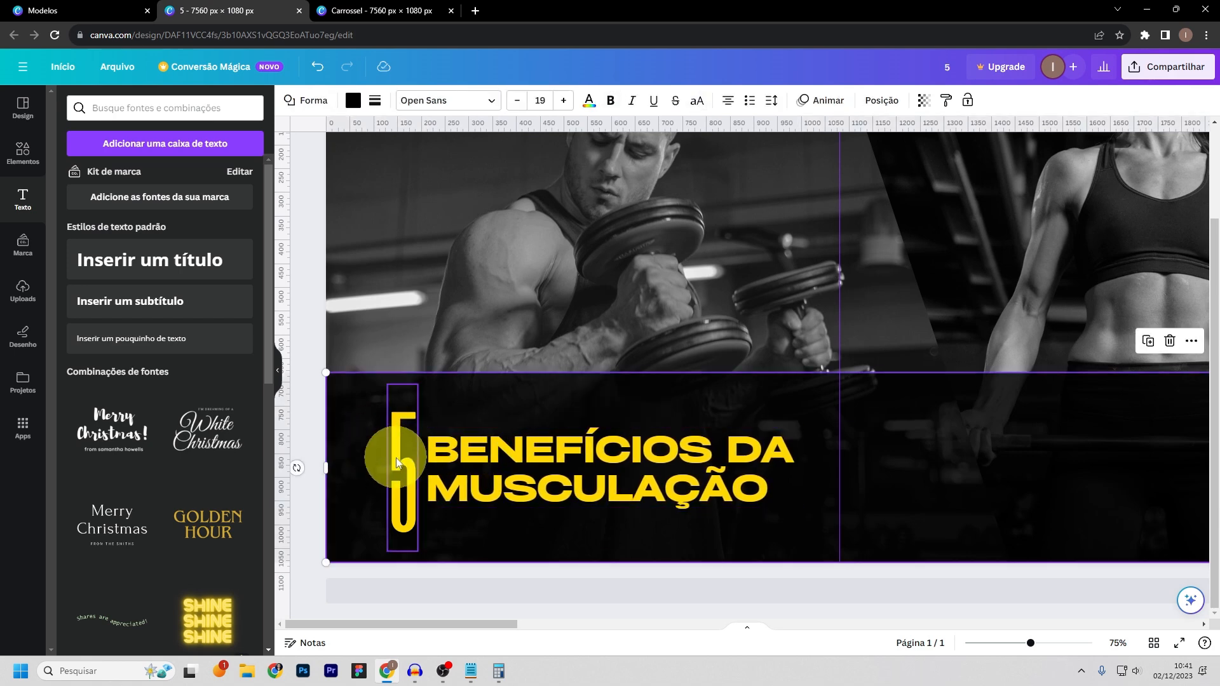
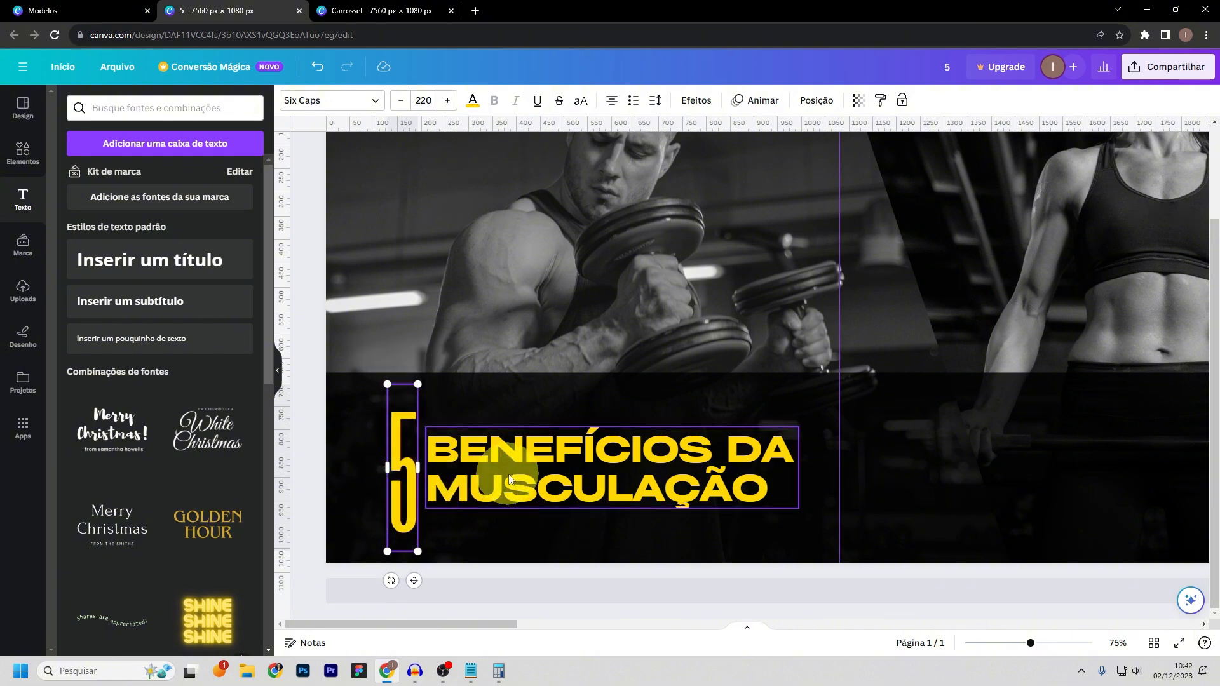
shift+click(472, 488)
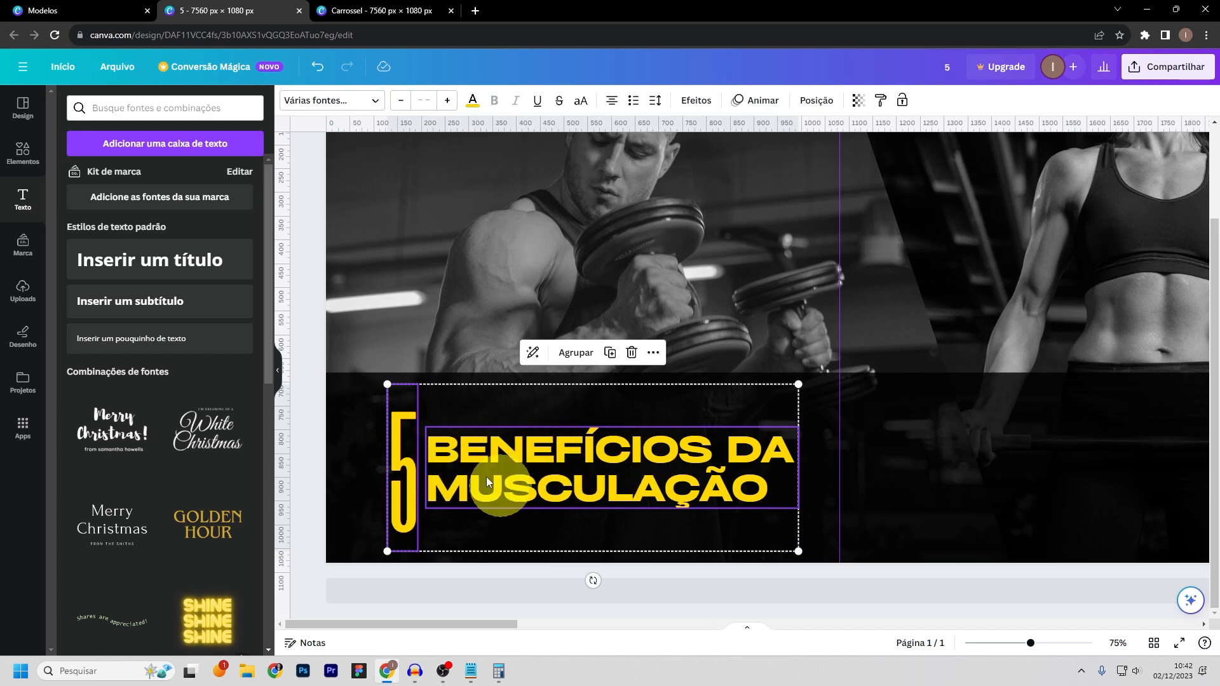
click(578, 354)
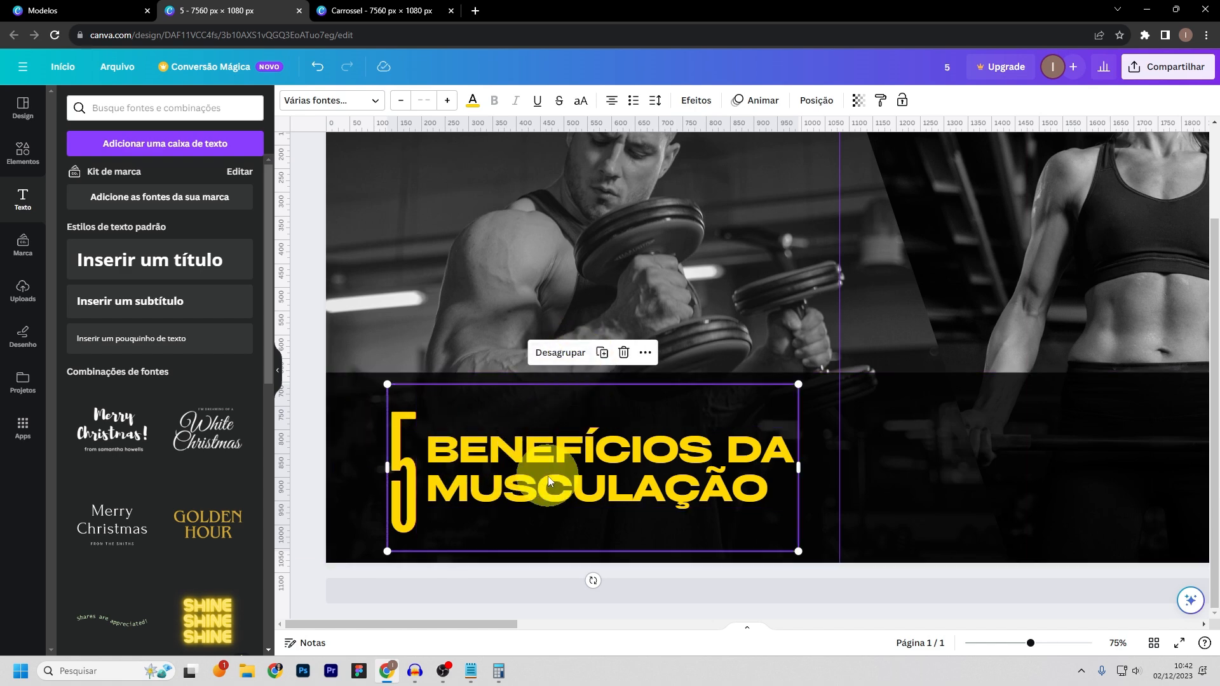
- Position the grouped heading on the dark band, vertically centered and with even side margins within the first panel
drag(471, 462, 492, 378)
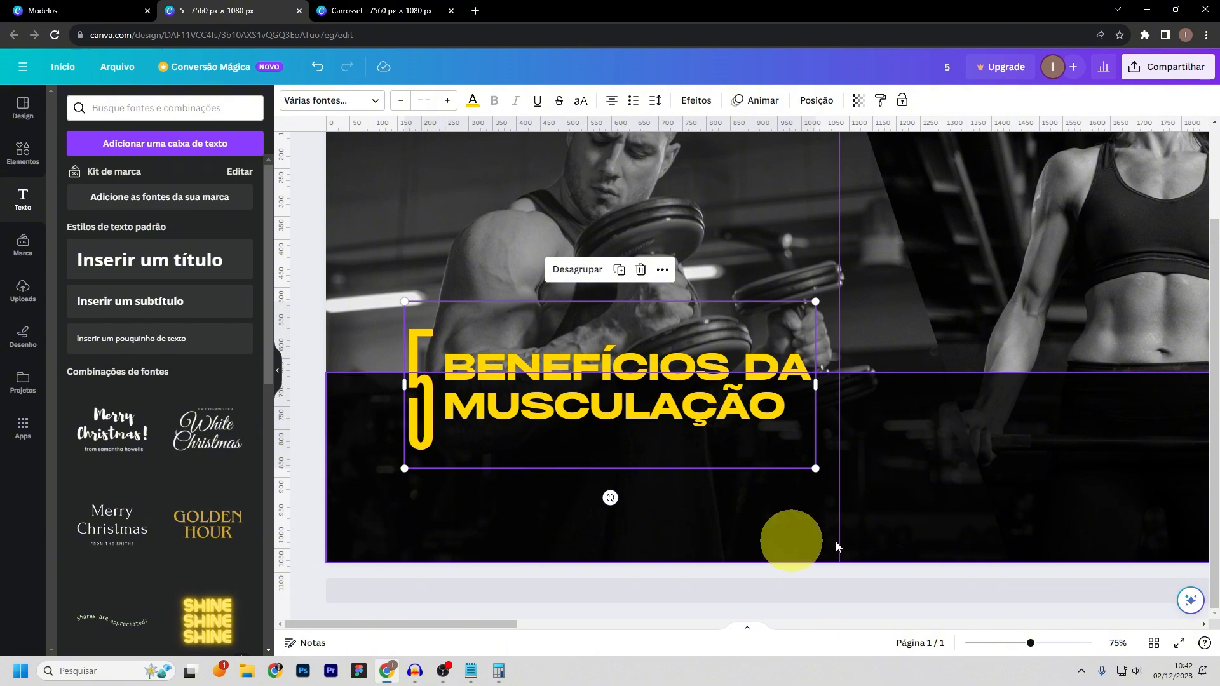
drag(579, 413, 567, 490)
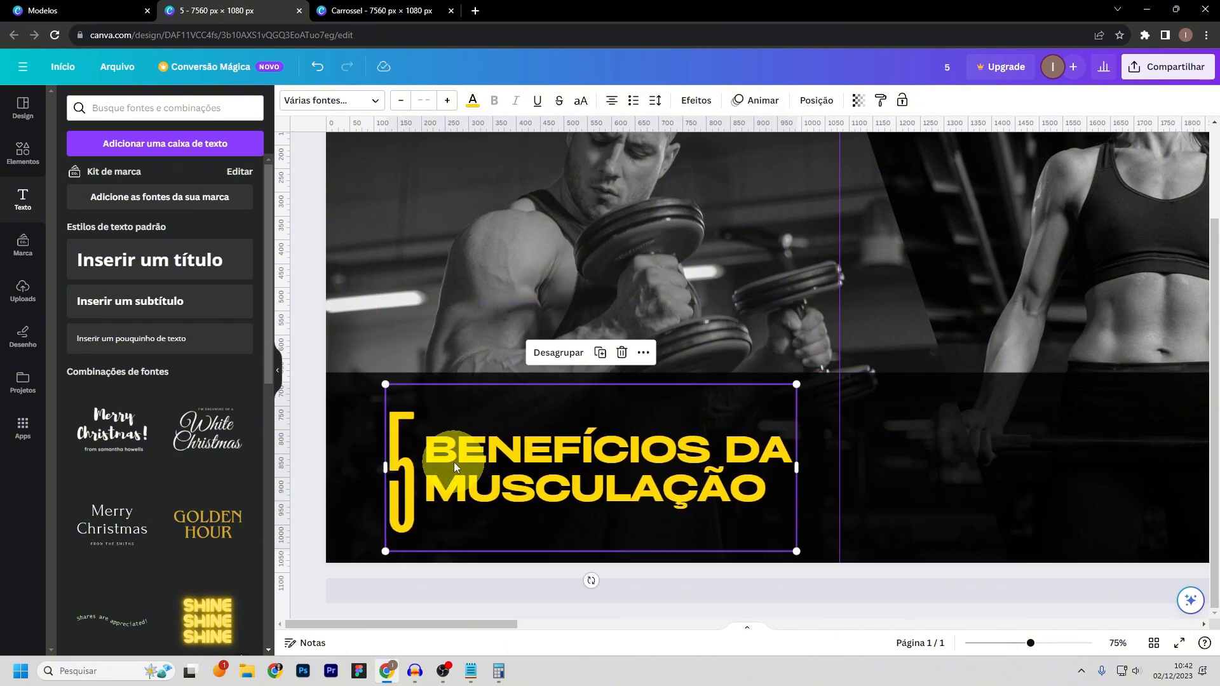
drag(455, 464, 439, 461)
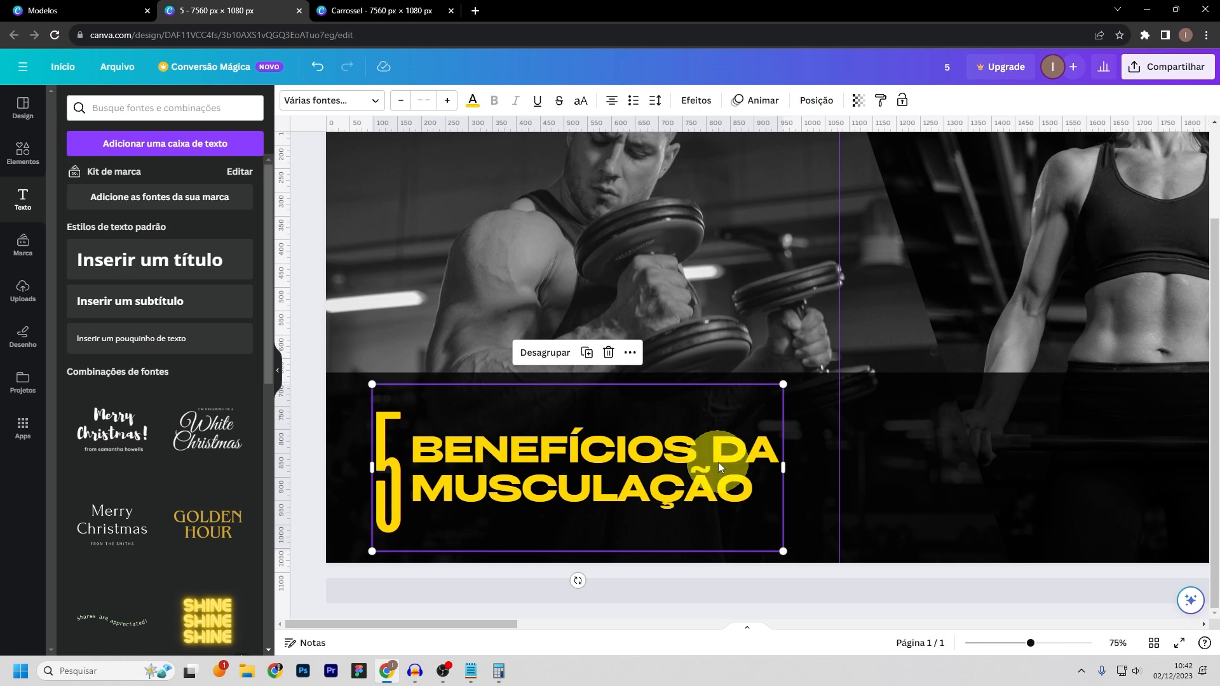
drag(536, 464, 542, 463)
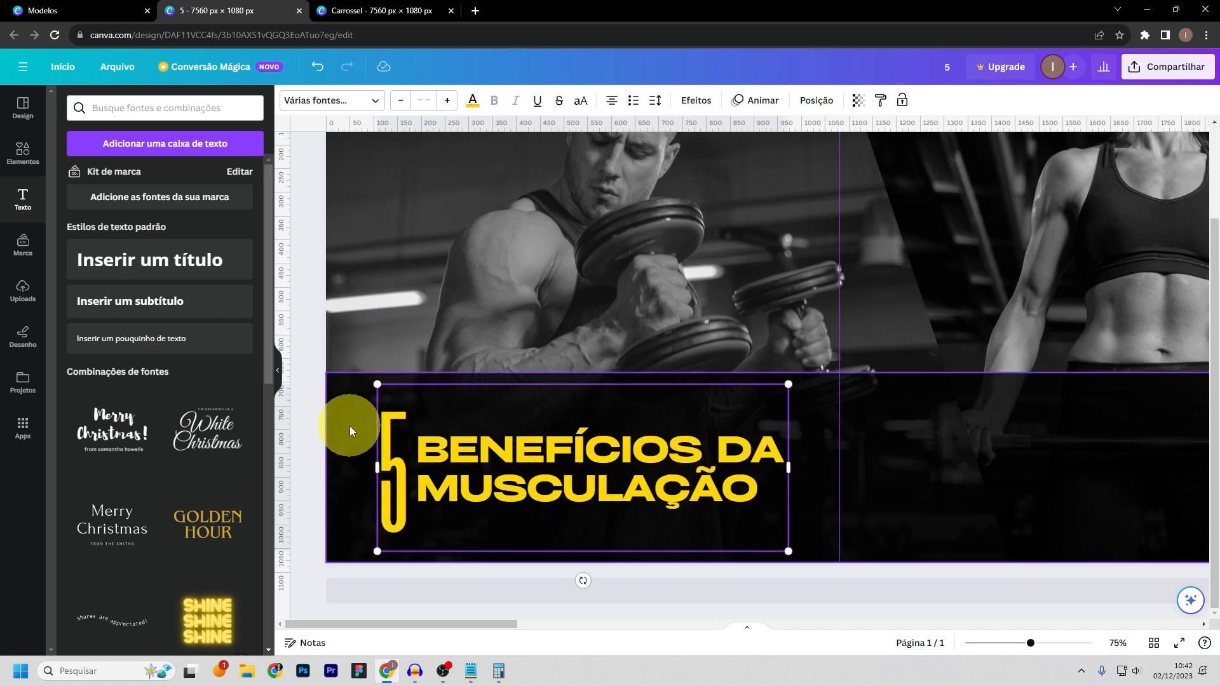
- Select the heading group together with the dark band and open their alignment options
click(349, 430)
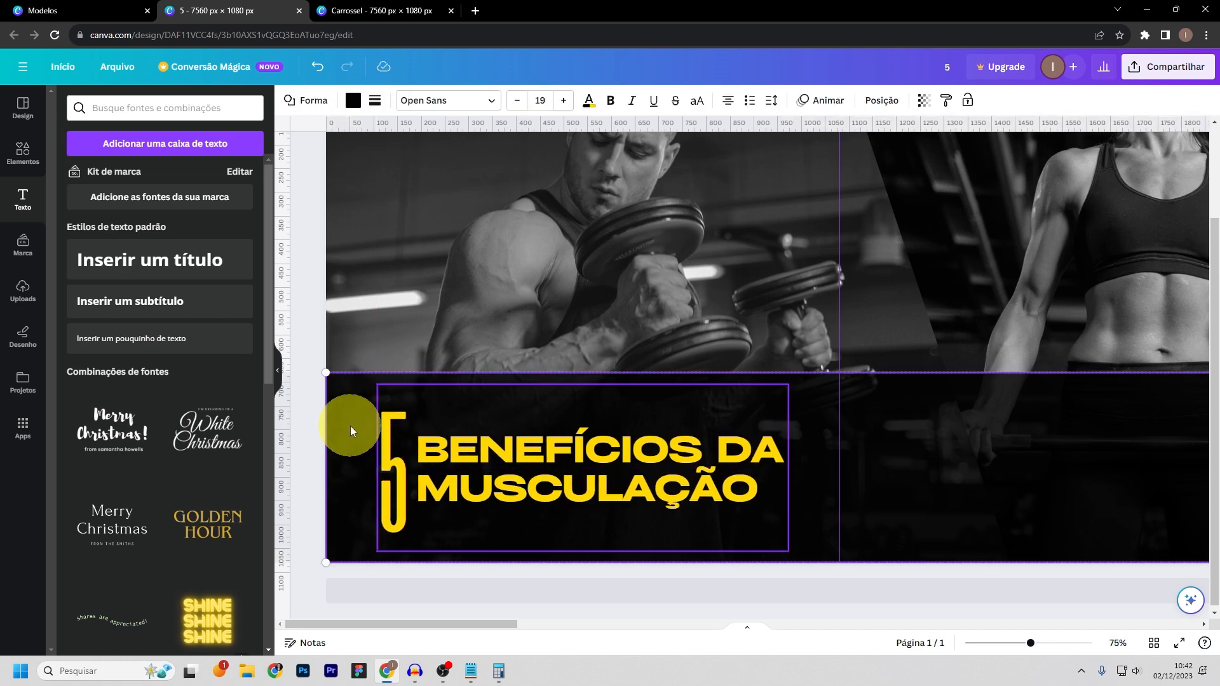
click(883, 103)
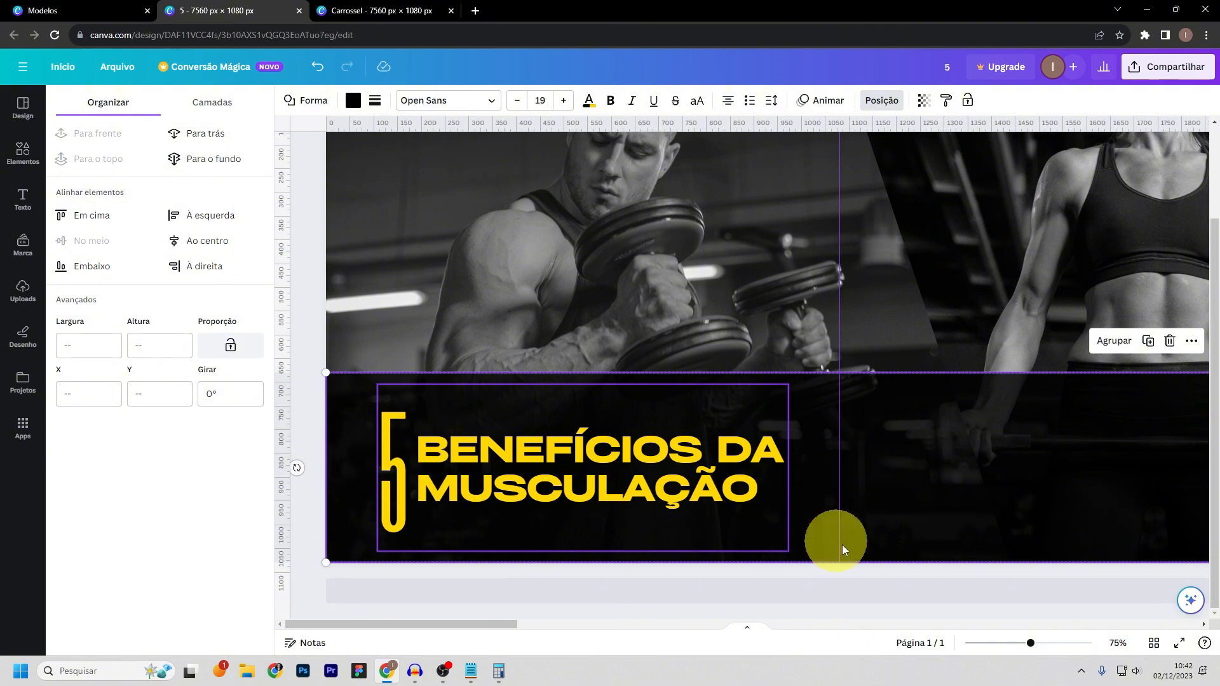
click(804, 574)
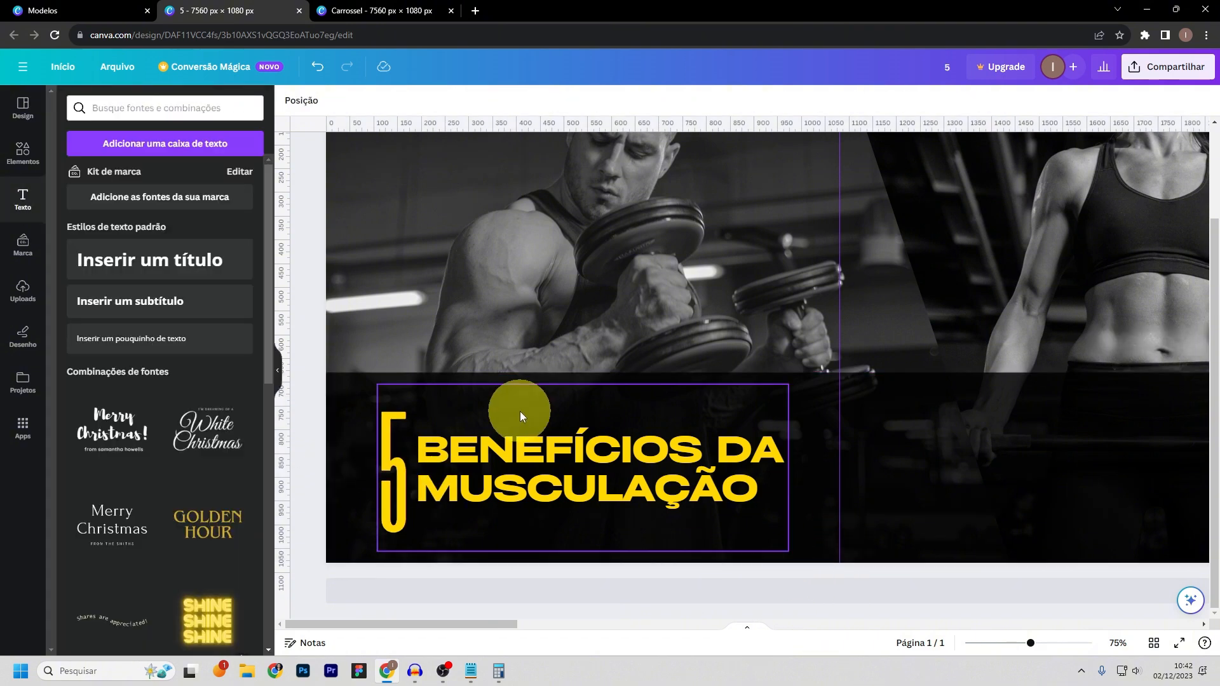
- Align the grouped "5 BENEFÍCIOS DA MUSCULAÇÃO" heading to the vertical middle of the dark band
drag(533, 438, 515, 470)
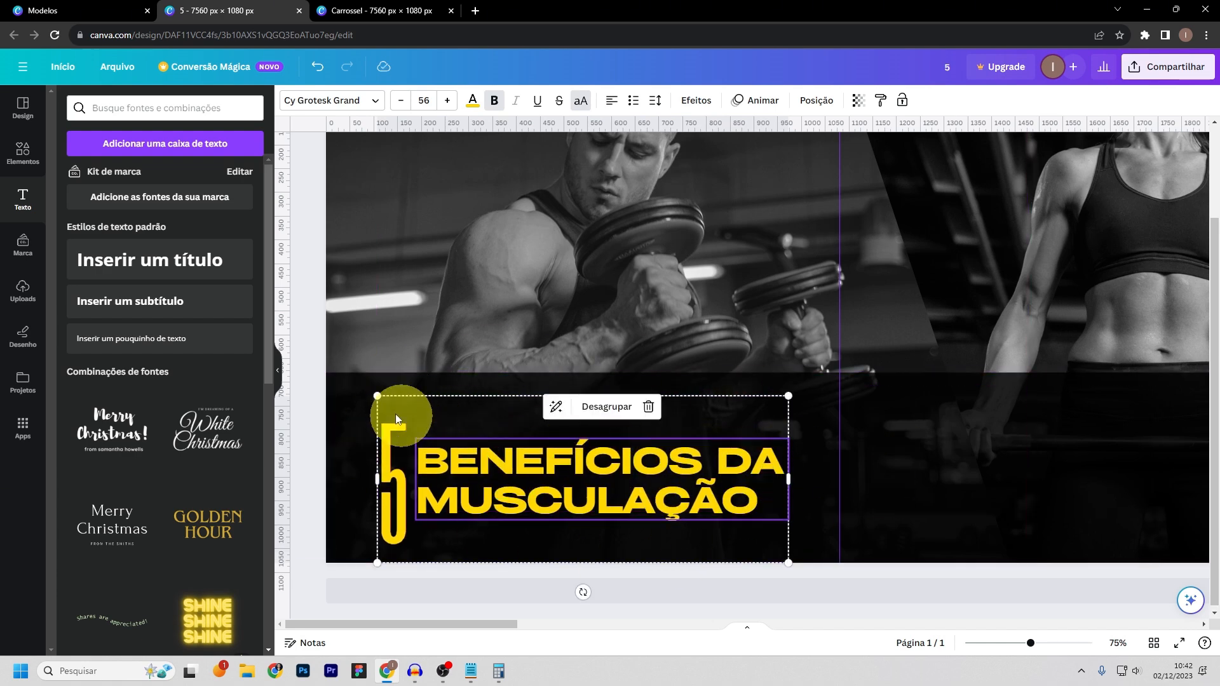
click(340, 391)
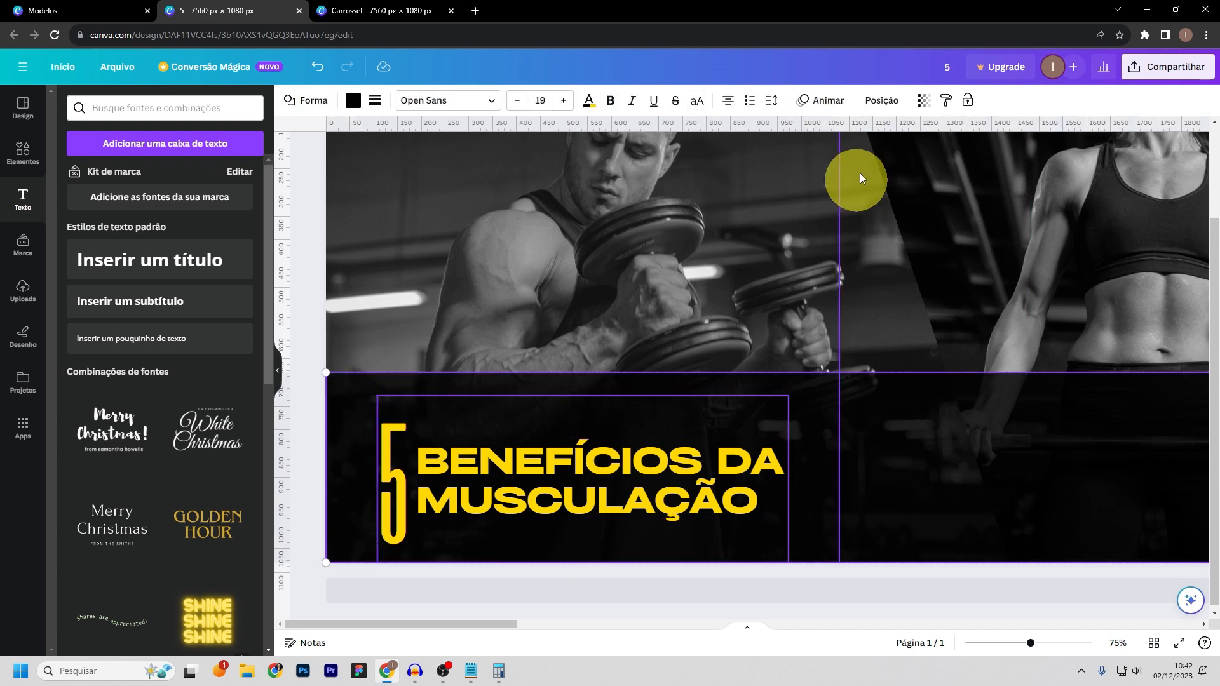
click(883, 103)
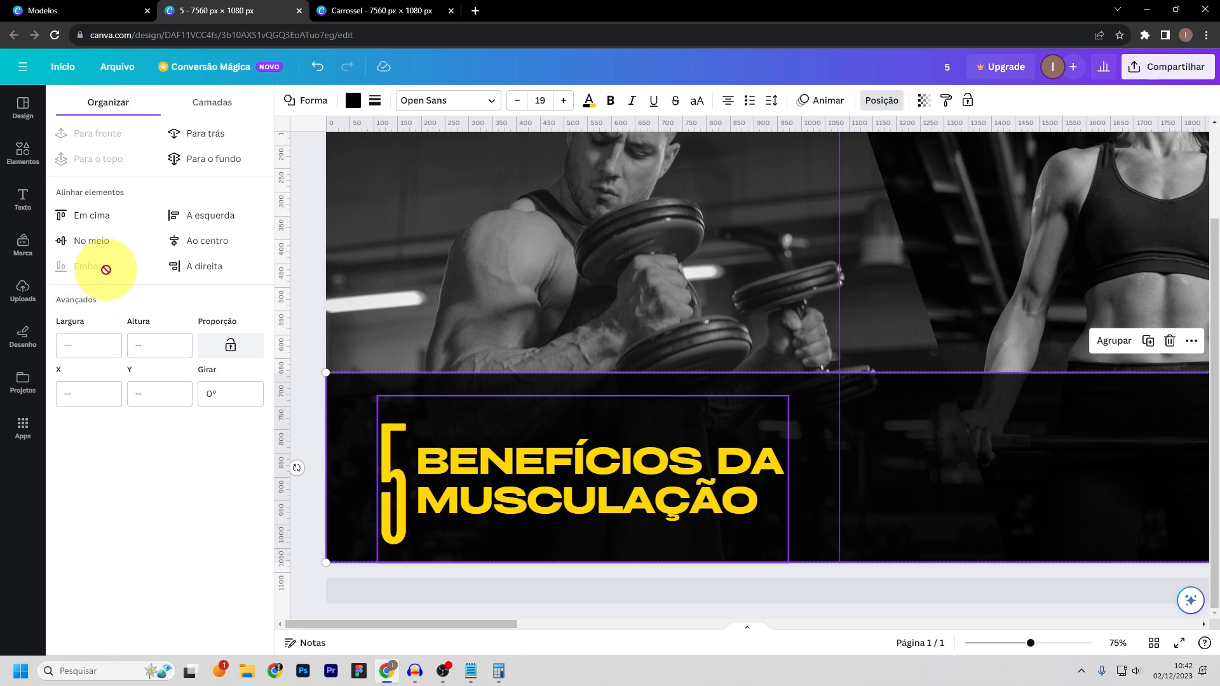
click(92, 241)
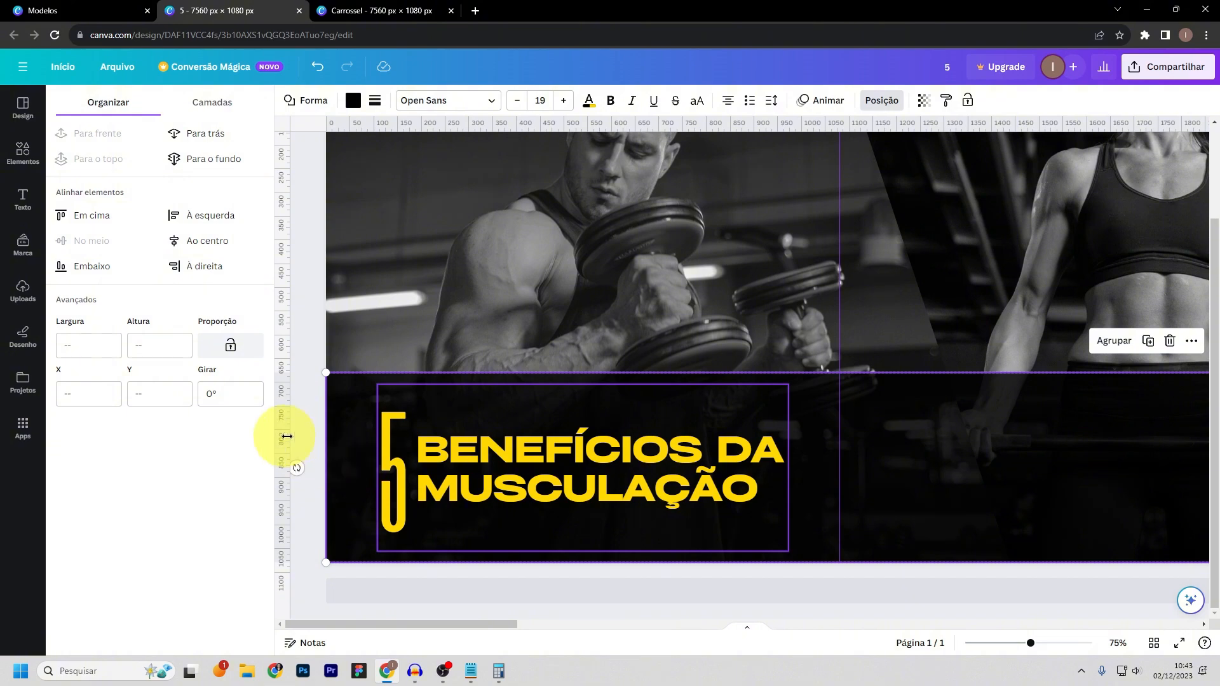
click(310, 442)
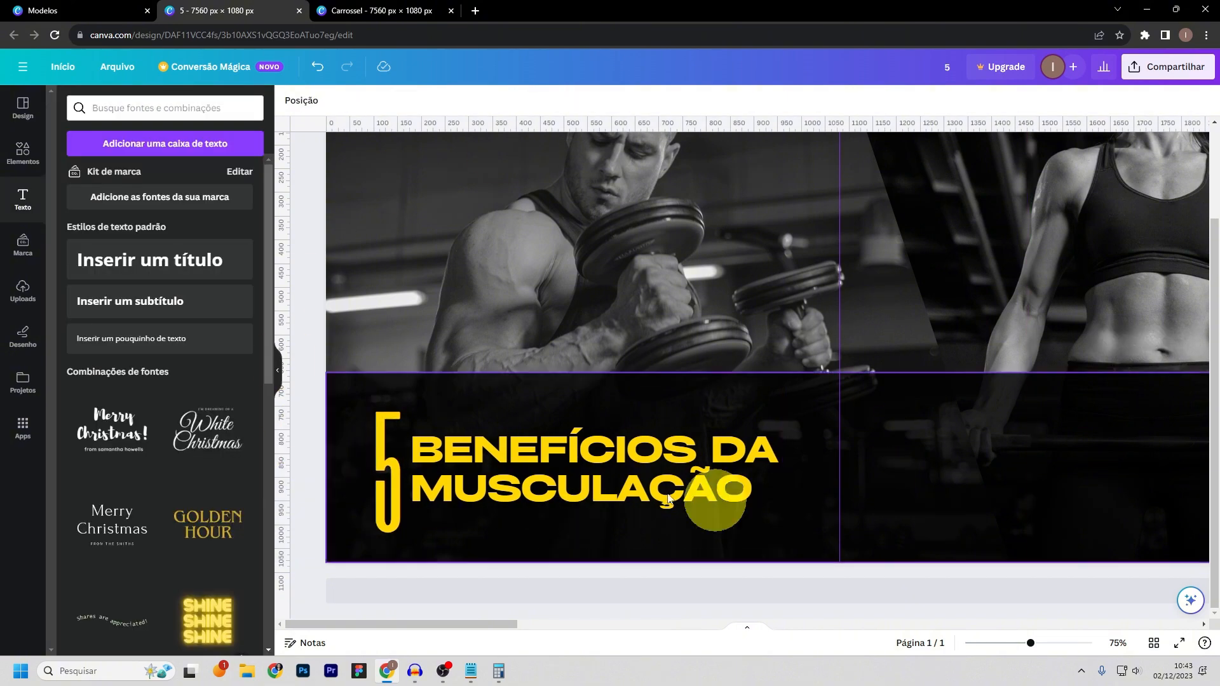
- Switch to the Notepad file with the carousel texts and examine the number, title and paragraph planned for Imagem 2
scroll(624, 450, up, 2)
scroll(731, 303, down, 2)
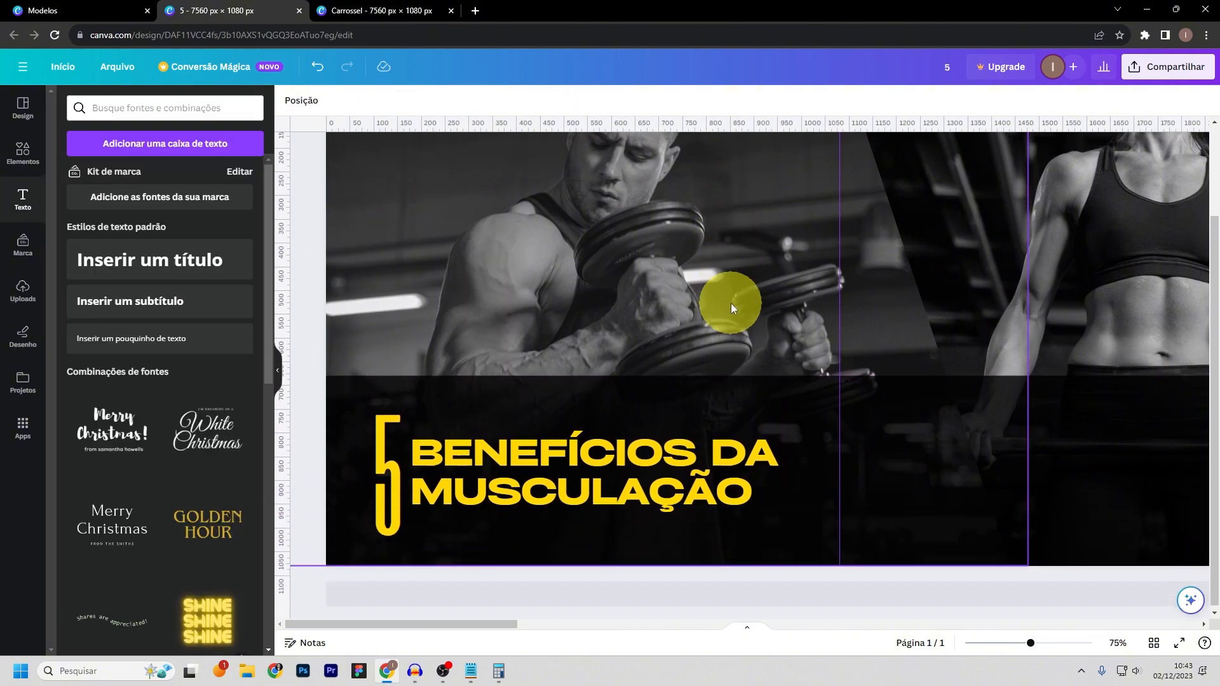
scroll(673, 330, up, 1)
scroll(626, 375, down, 1)
drag(490, 626, 615, 606)
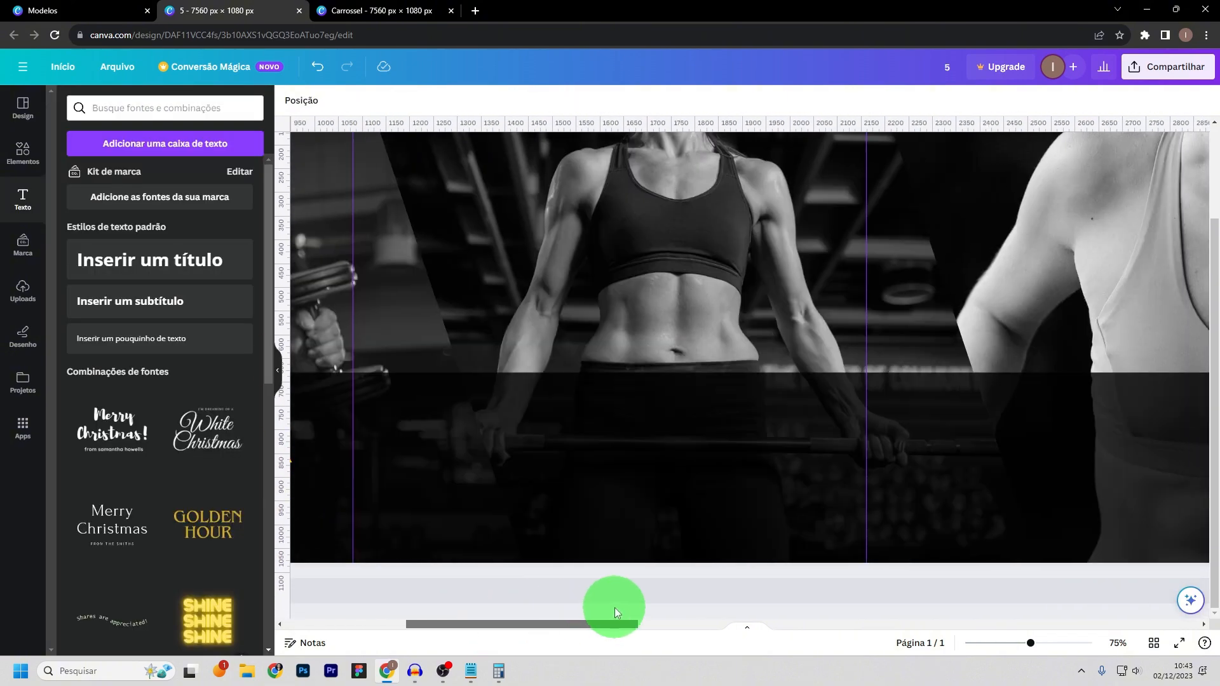
drag(1029, 643, 1012, 642)
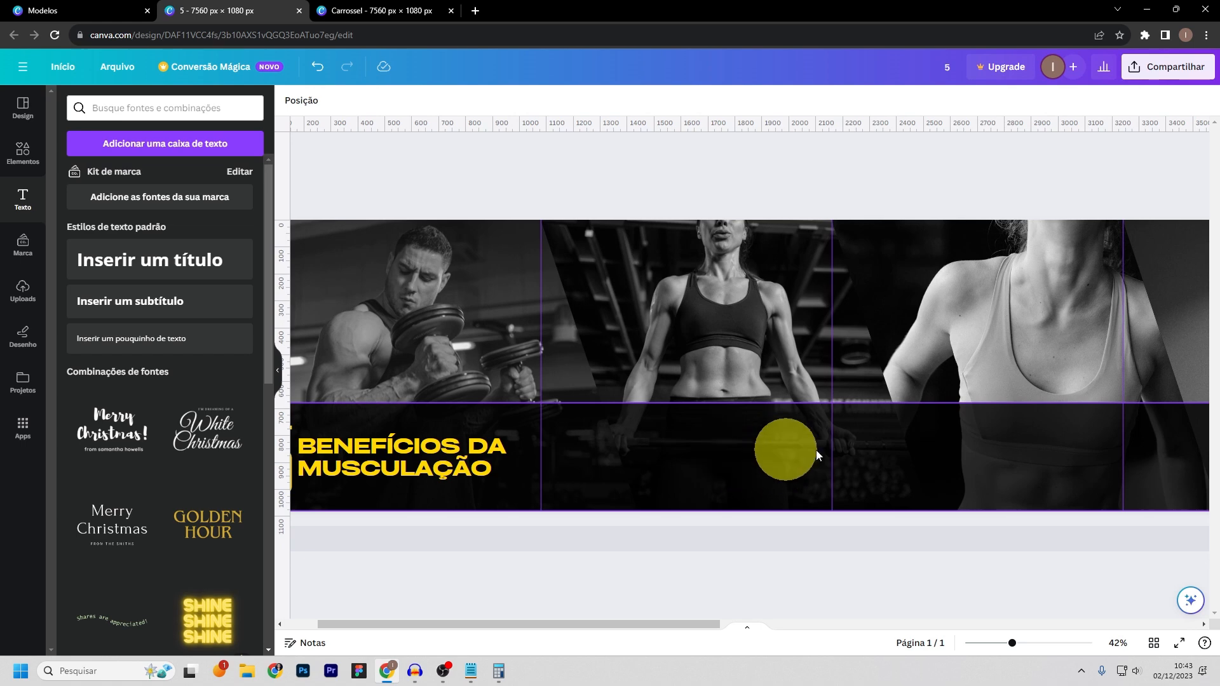
click(470, 671)
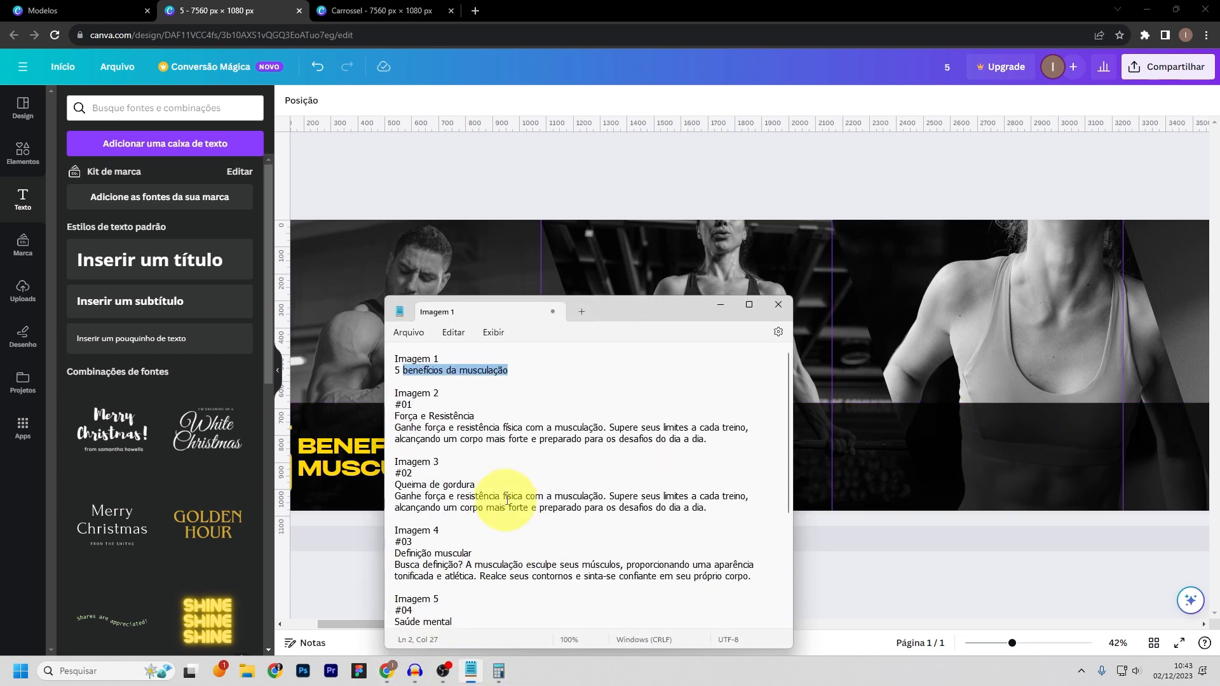
scroll(506, 500, down, 1)
drag(708, 395, 354, 380)
scroll(537, 403, up, 1)
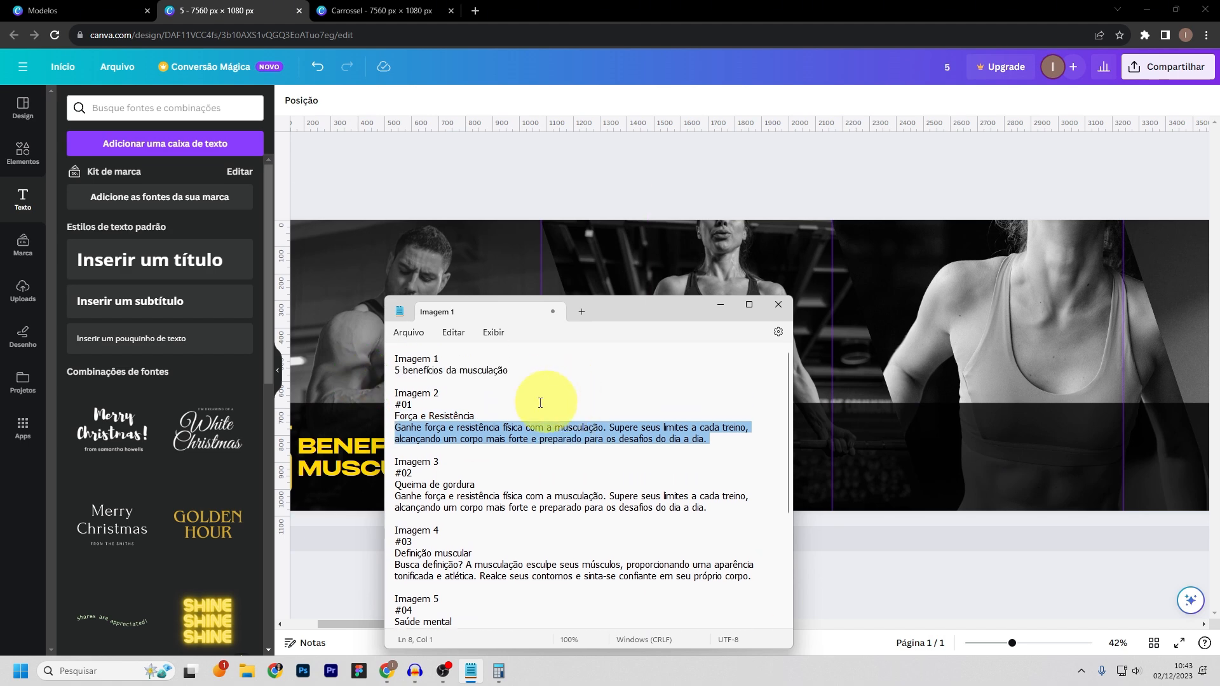
double_click(412, 404)
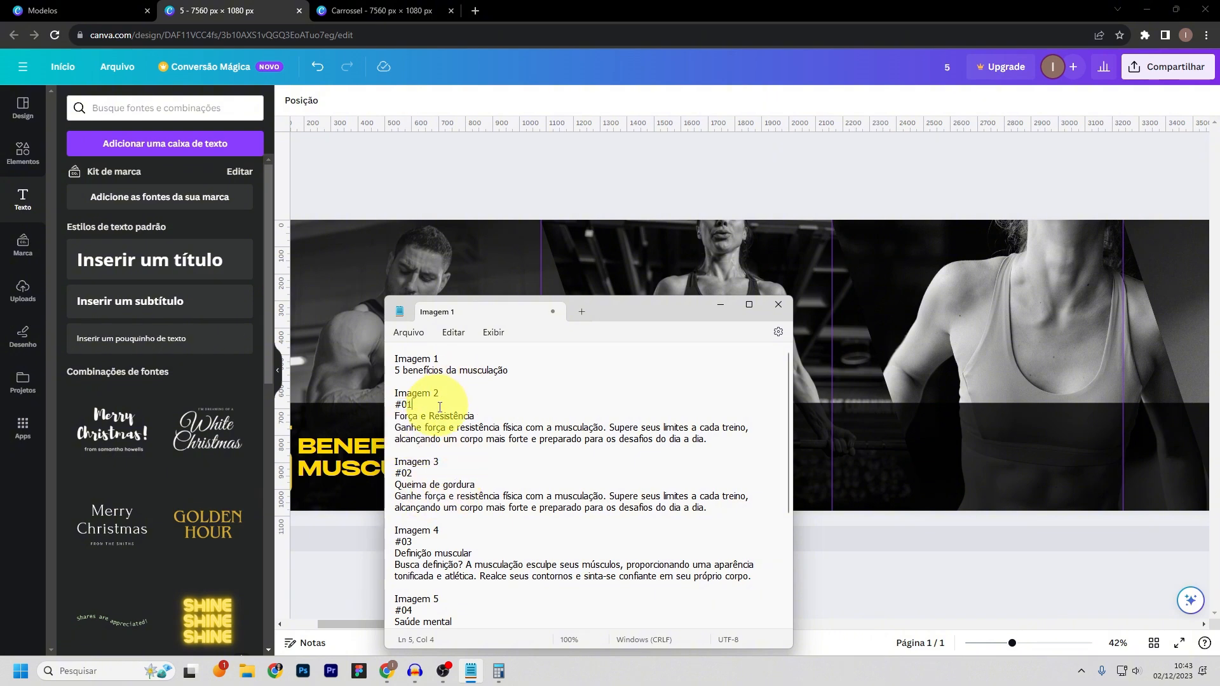
drag(476, 417, 383, 415)
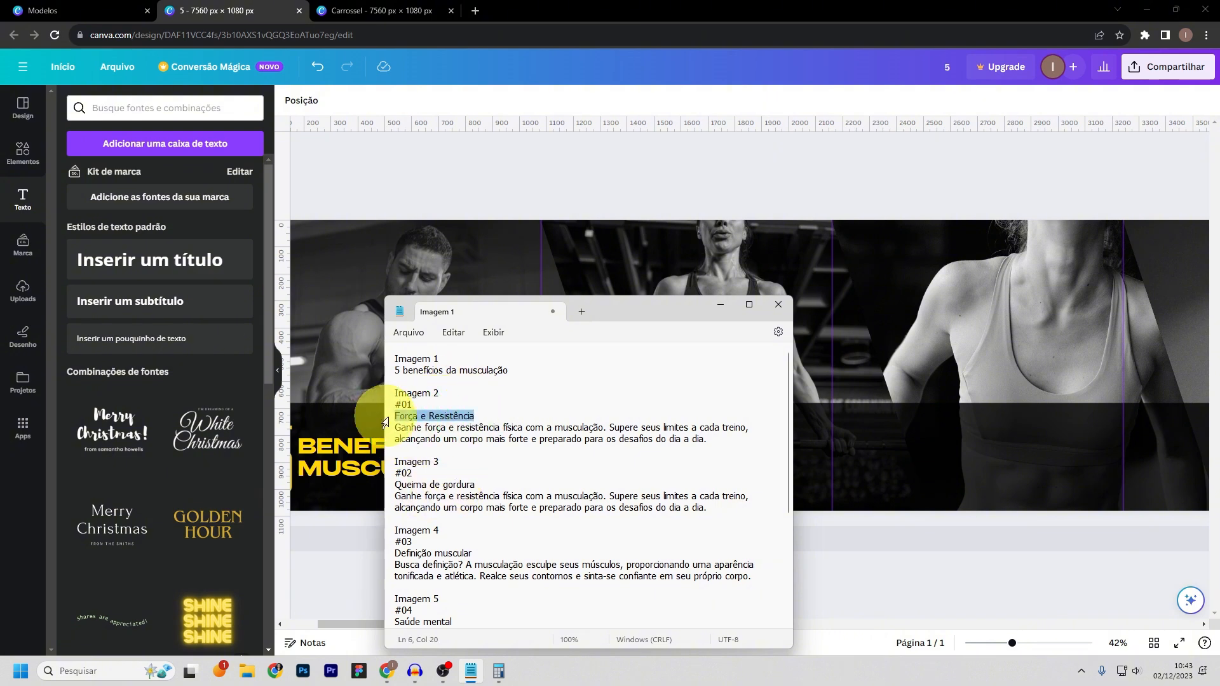
double_click(421, 405)
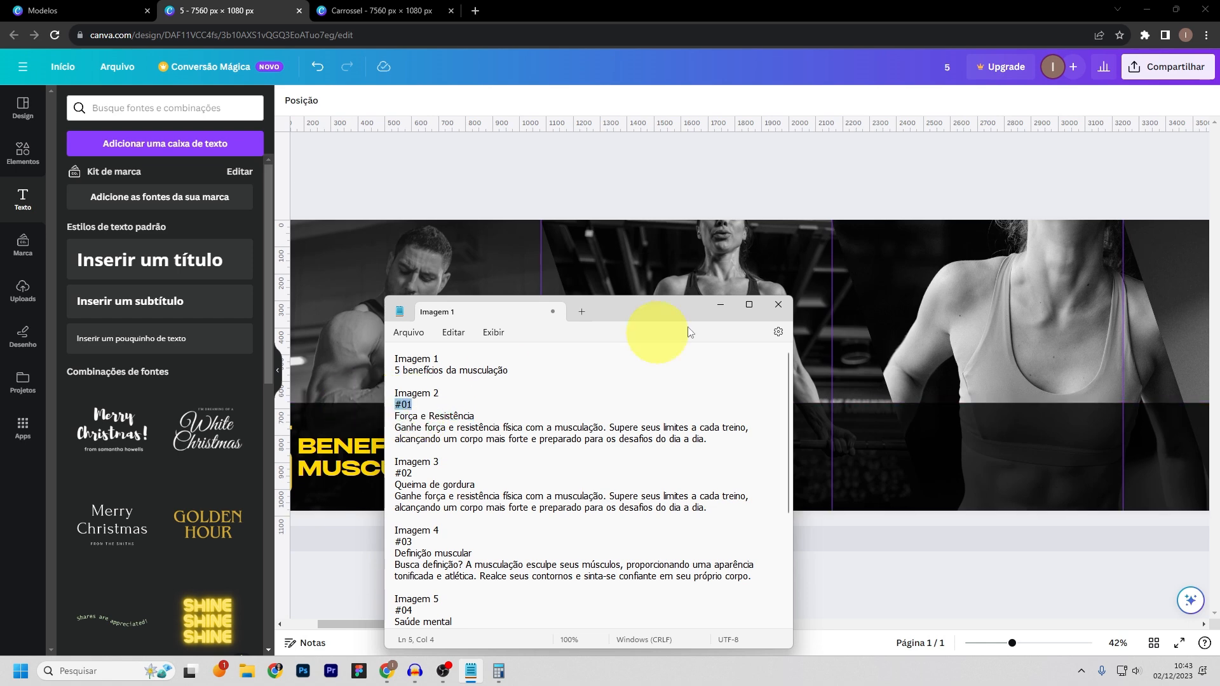
click(721, 304)
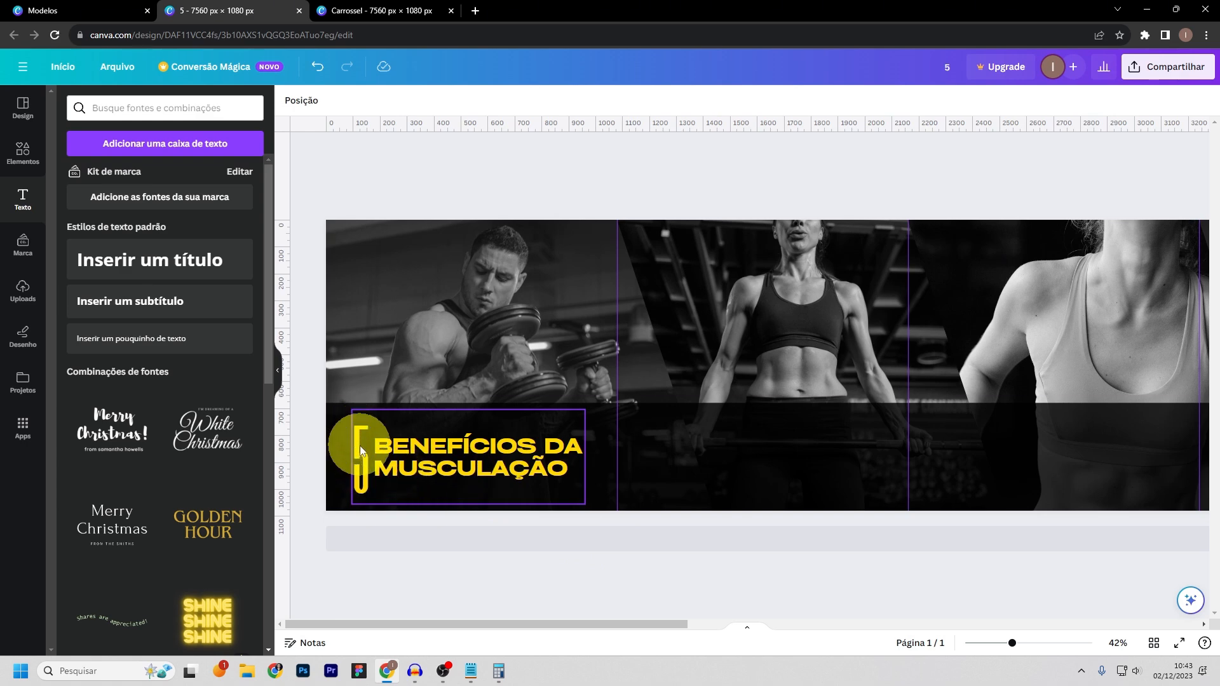
- Duplicate the yellow "5" and place the copy on the dark band at the start of the second panel
click(384, 450)
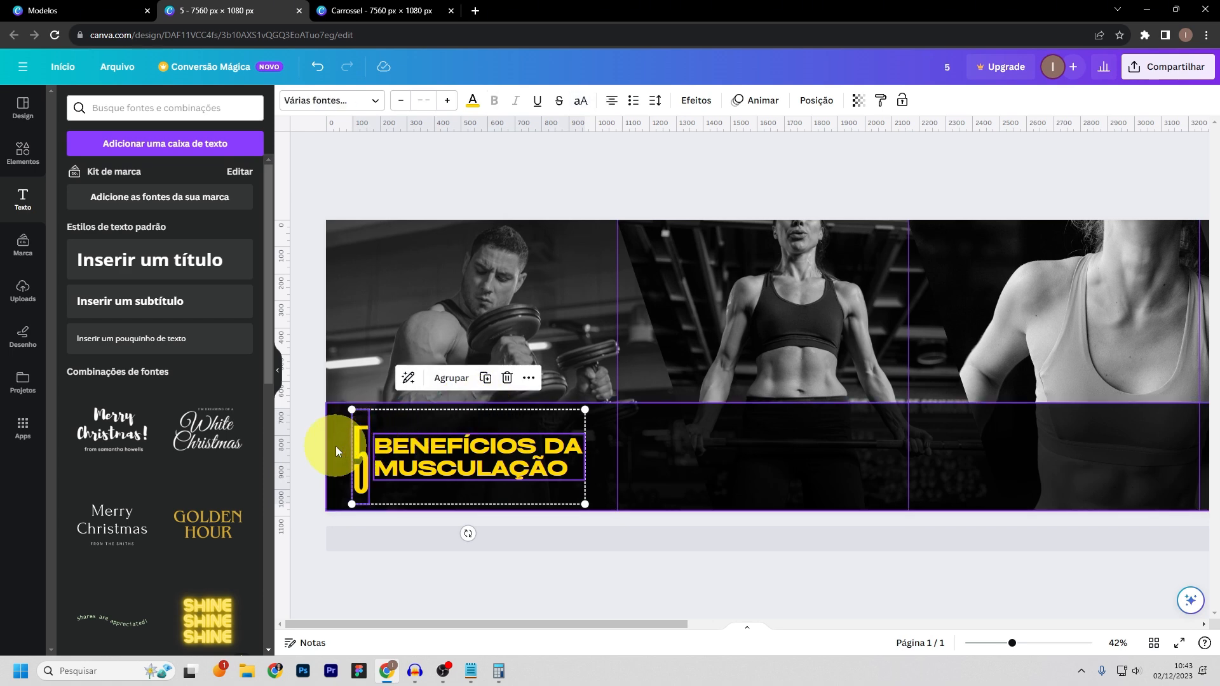
click(353, 450)
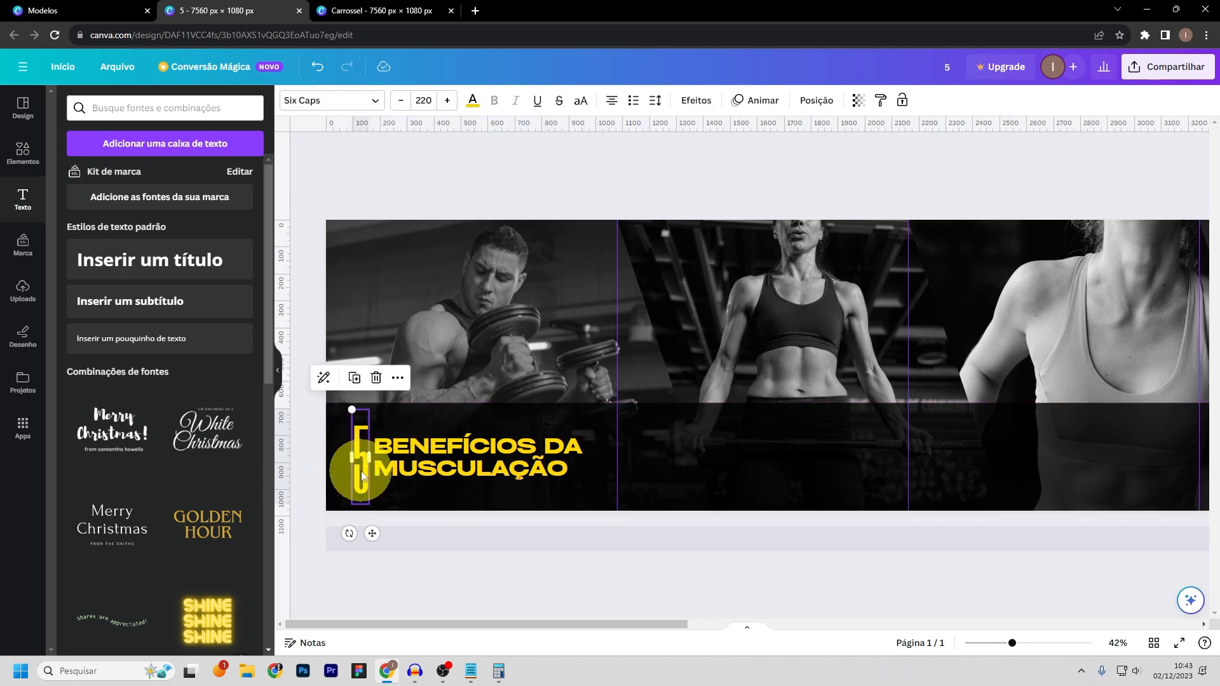
right_click(362, 476)
mouse_move(360, 469)
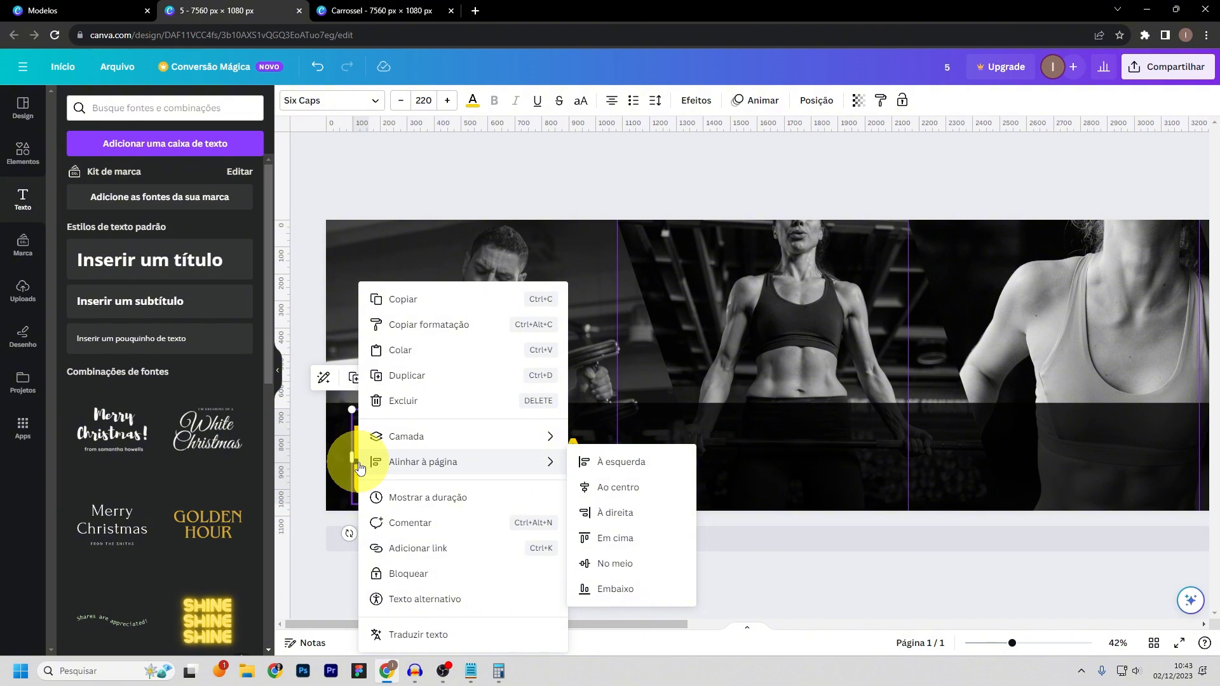
click(383, 376)
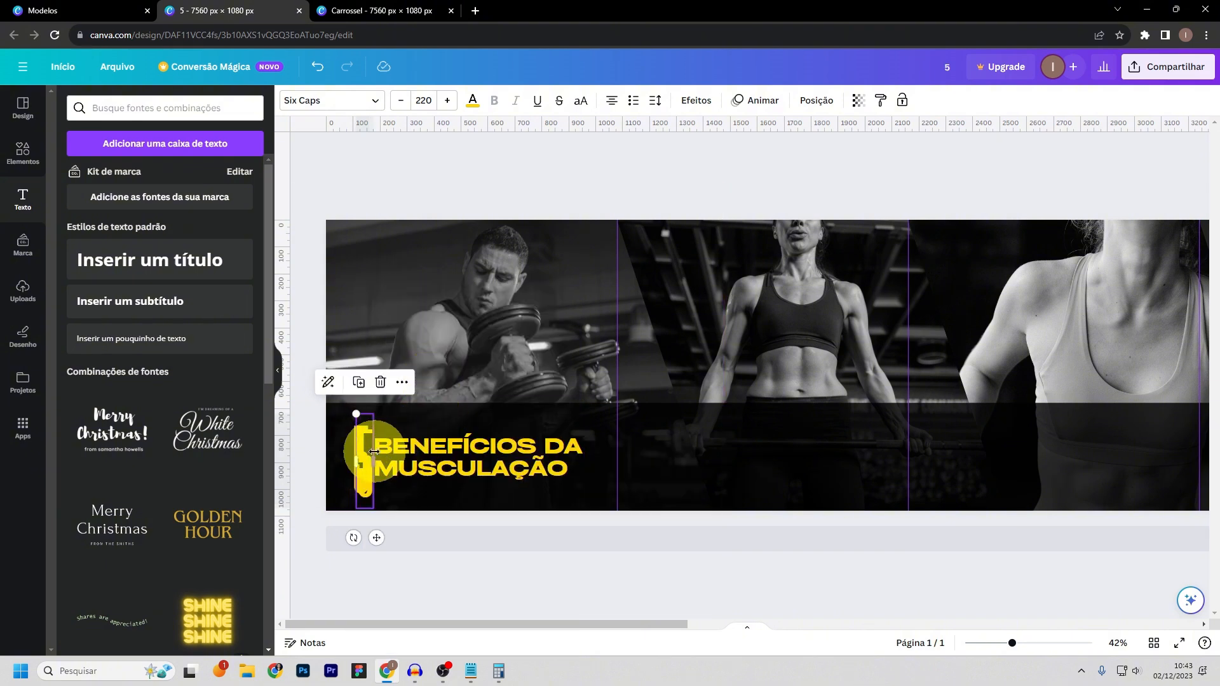
drag(374, 451, 639, 456)
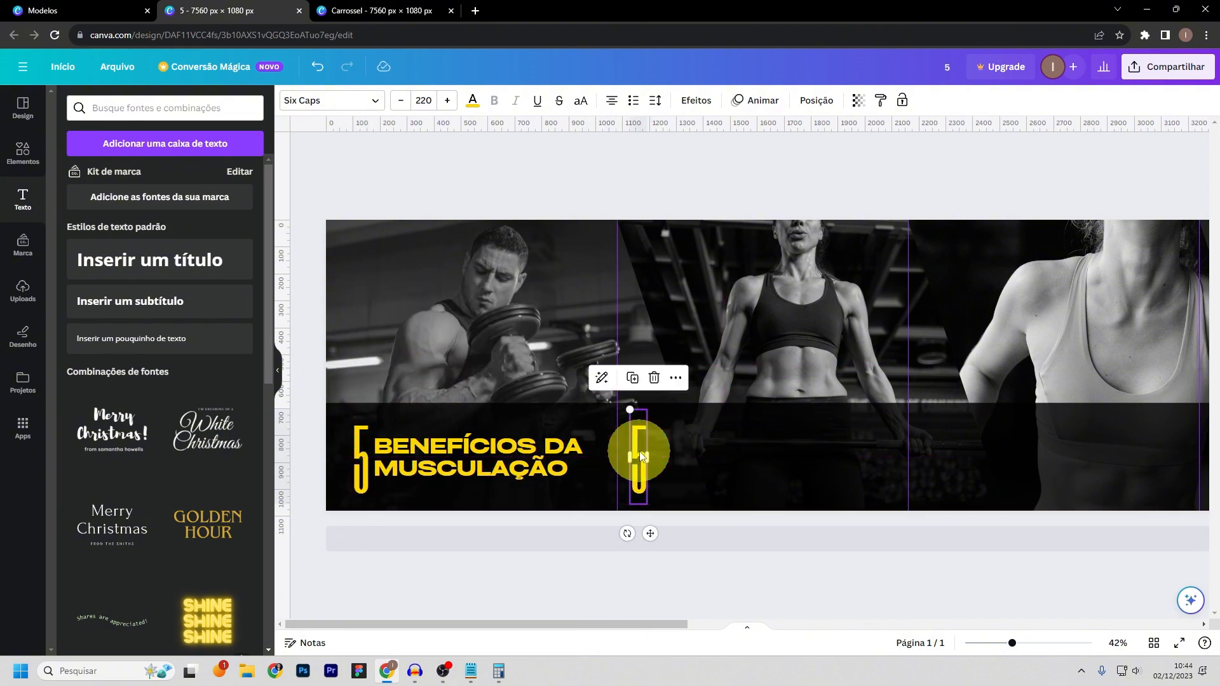
- Replace the copied "5" with "#01" and widen its text box so the text fits on one line
click(638, 456)
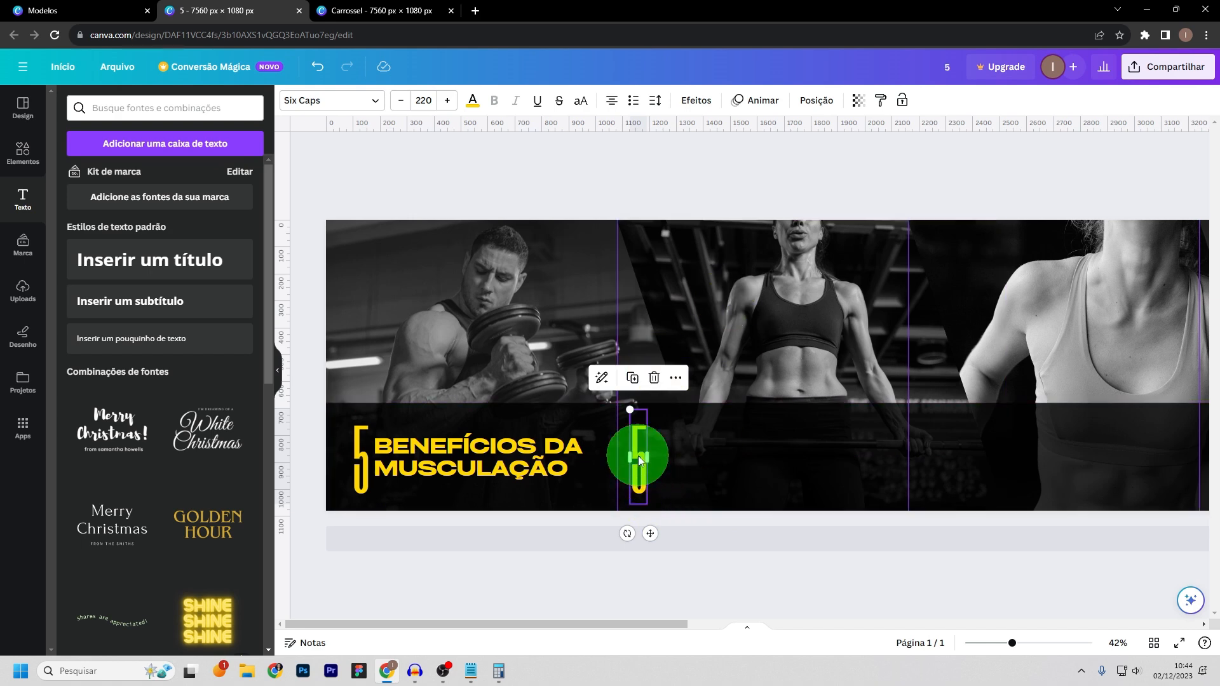
click(638, 456)
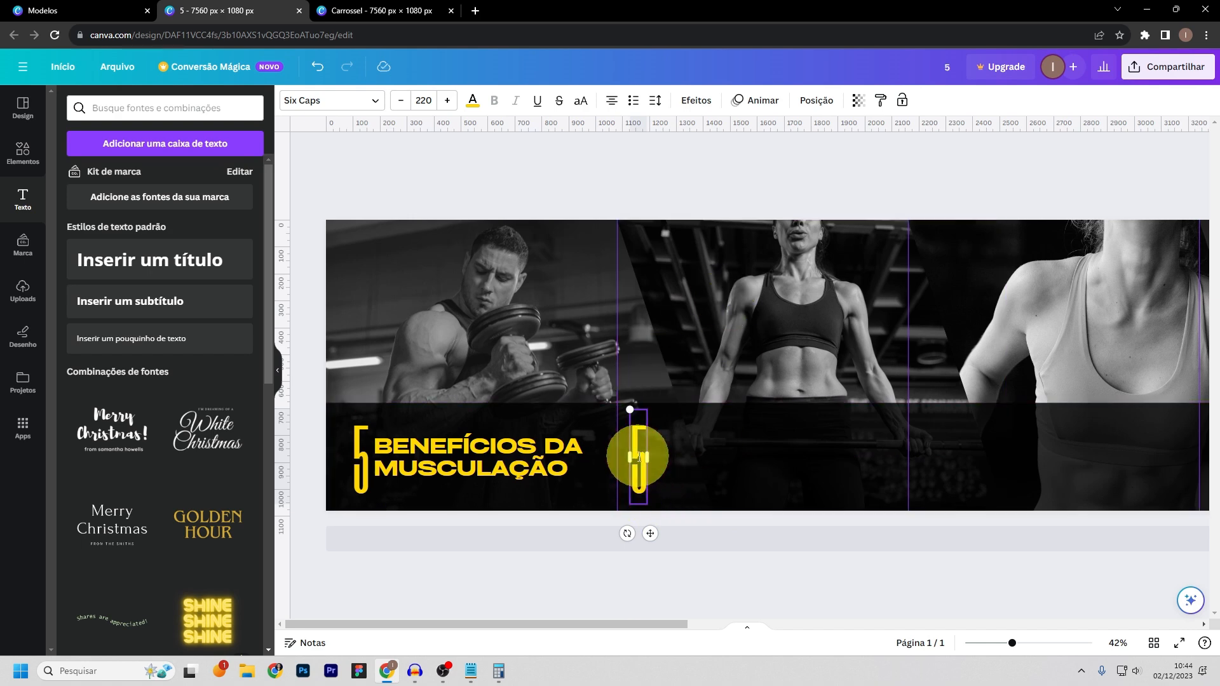
text(#)
key(ctrl+a)
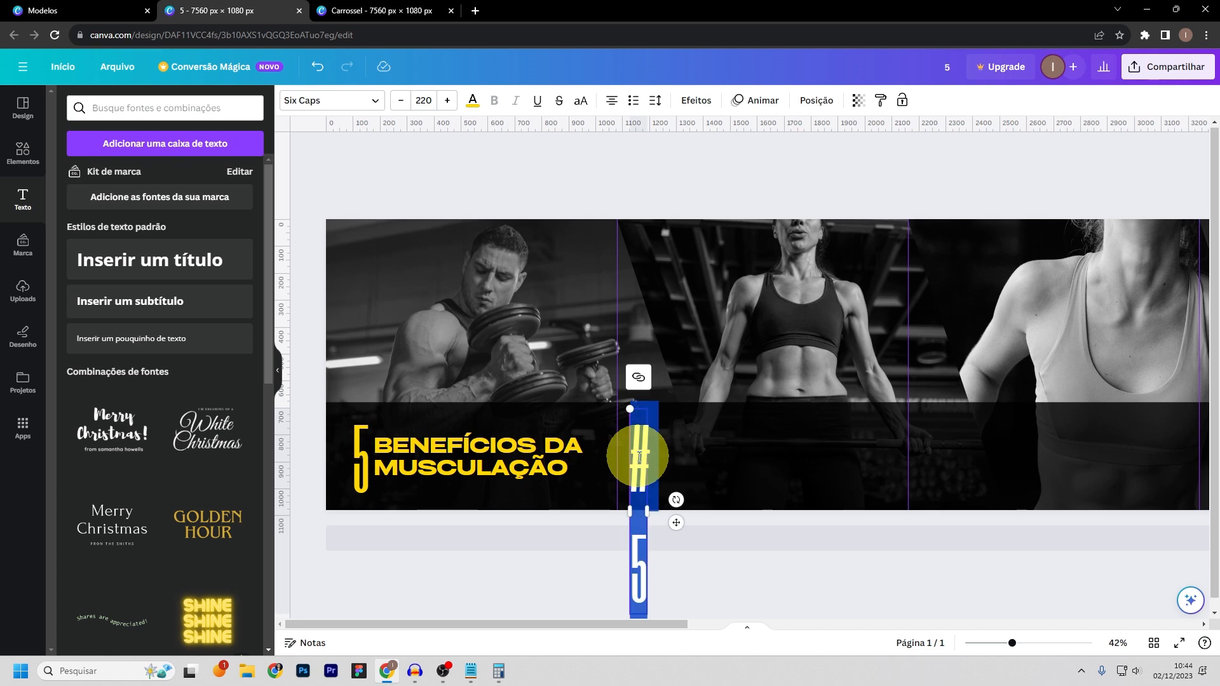
text(#01)
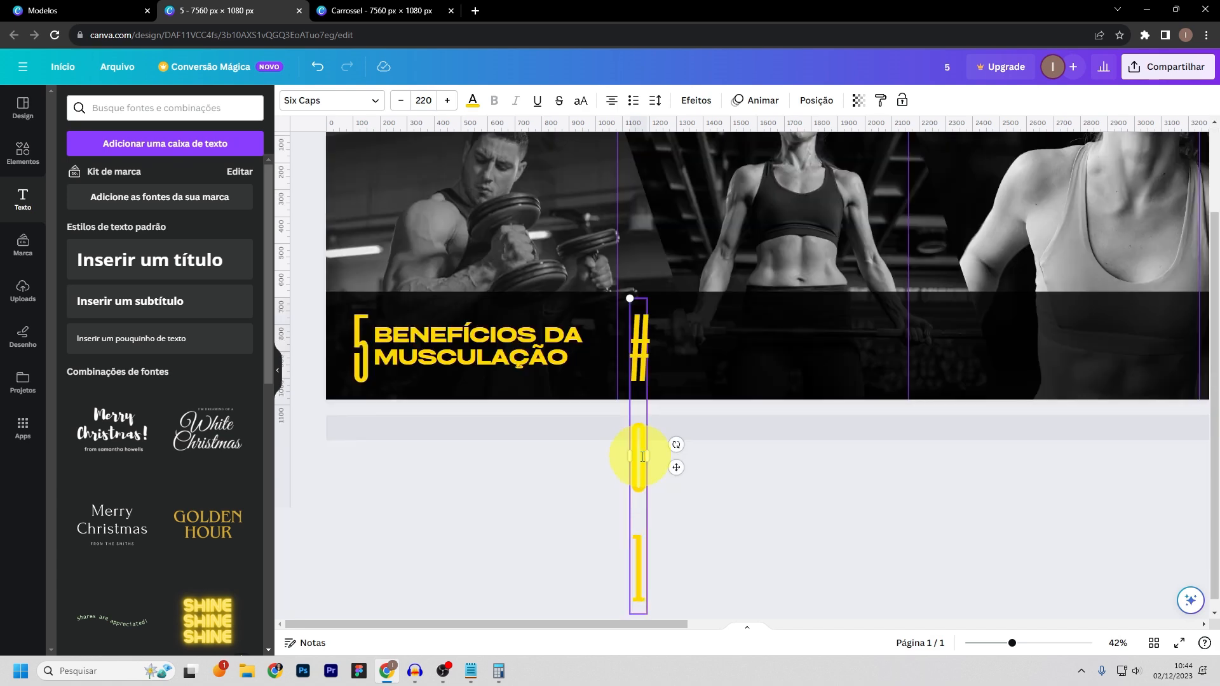
drag(648, 456, 680, 448)
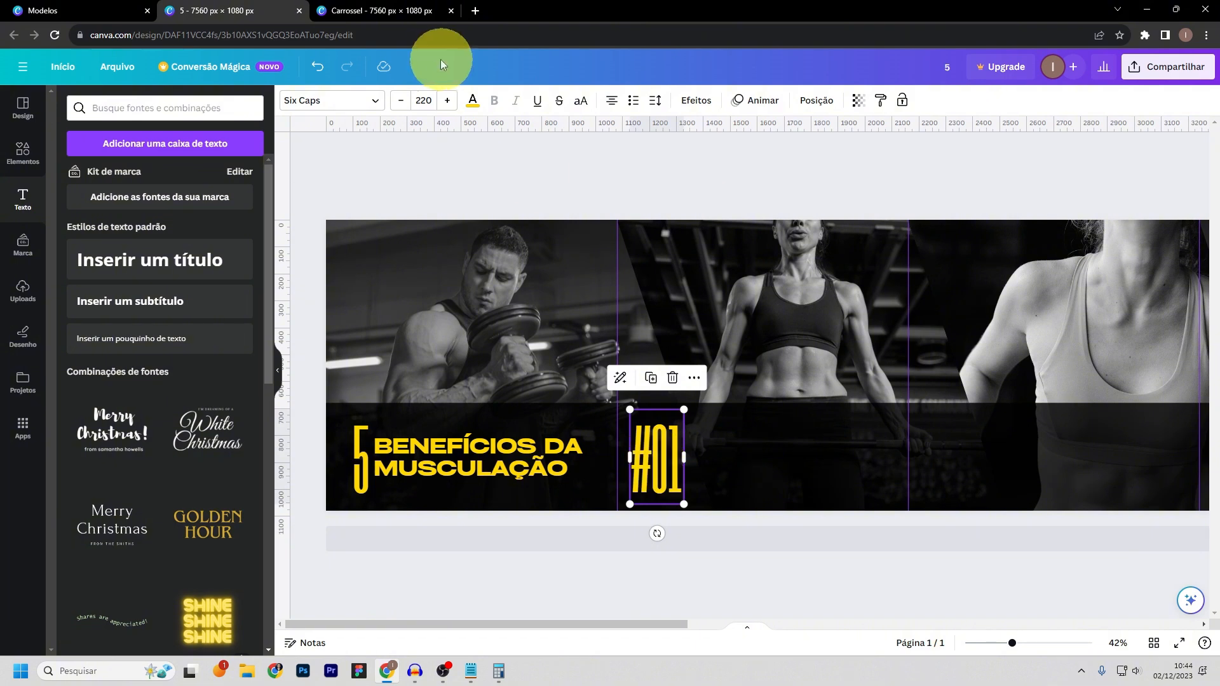
- Set the font size of the "#01" text to 190
click(425, 101)
text(190)
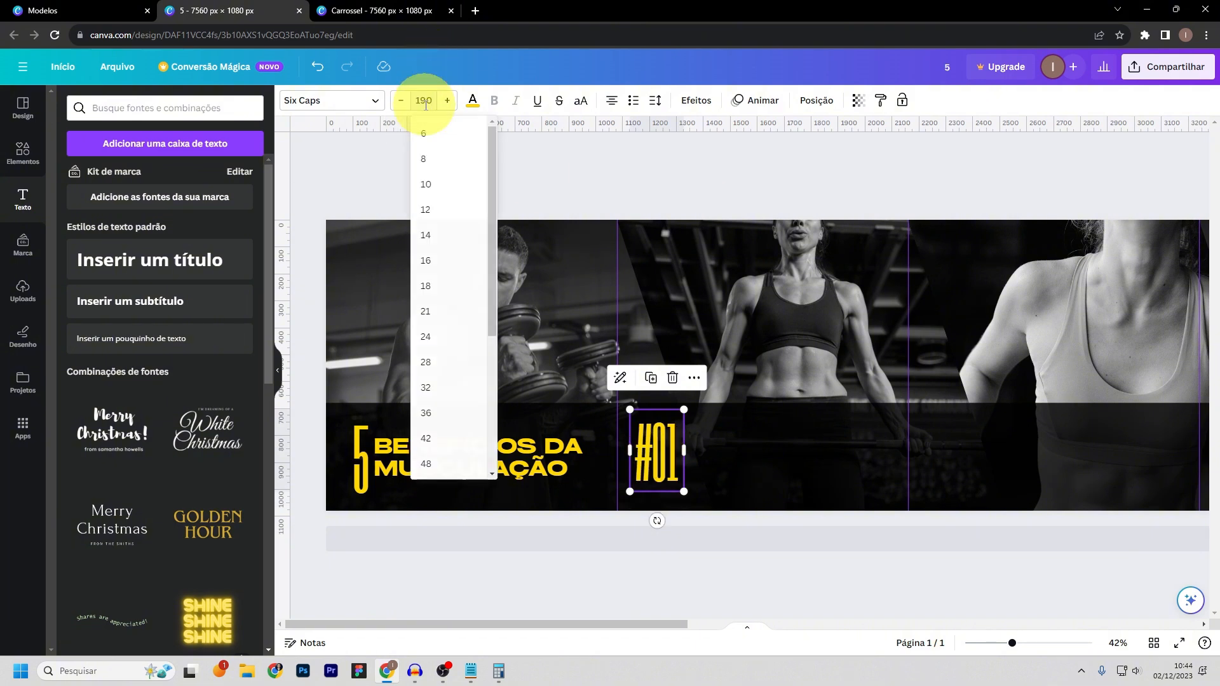
key(Return)
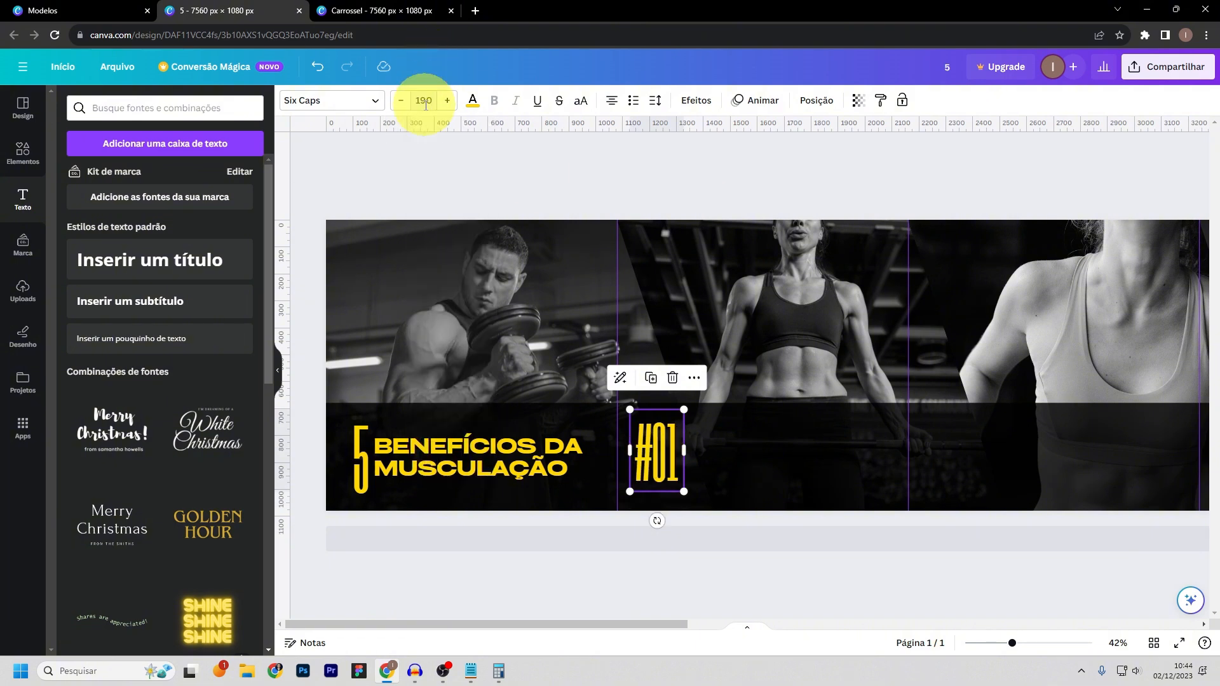
- Recolor the "#01" text white (#FFFFFF) and shift it slightly closer to the second panel's left edge, vertically centered on the dark band
click(477, 113)
click(69, 176)
drag(114, 244, 8, 138)
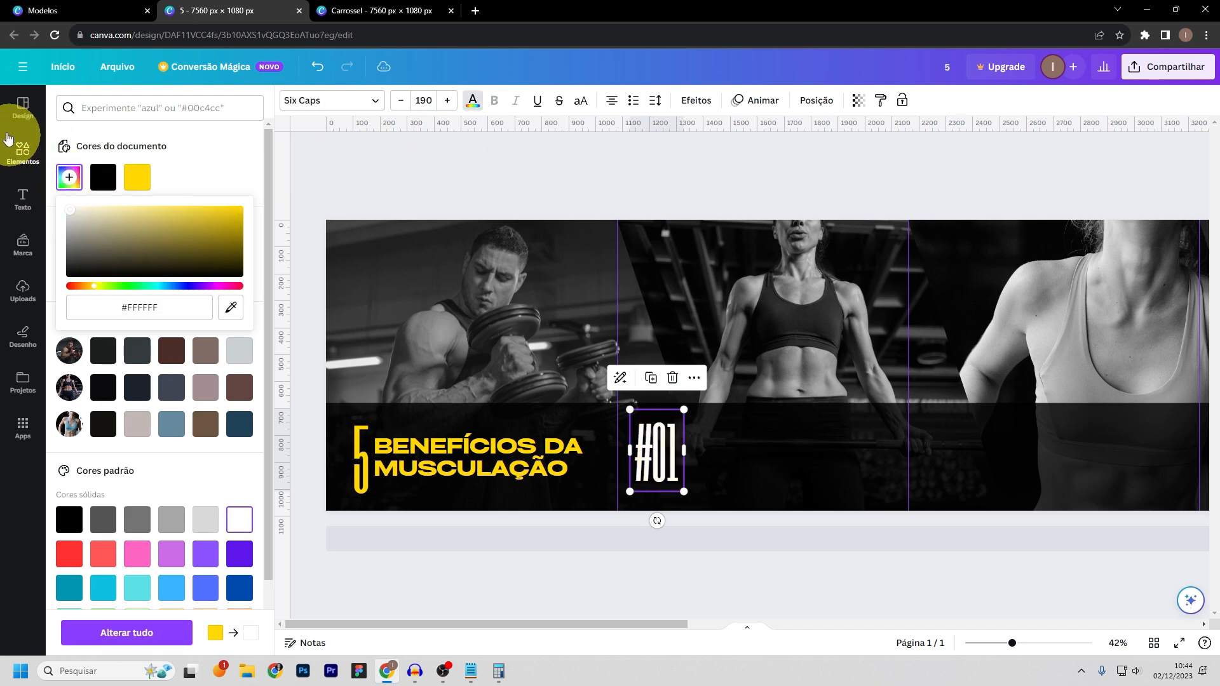
click(533, 176)
click(638, 159)
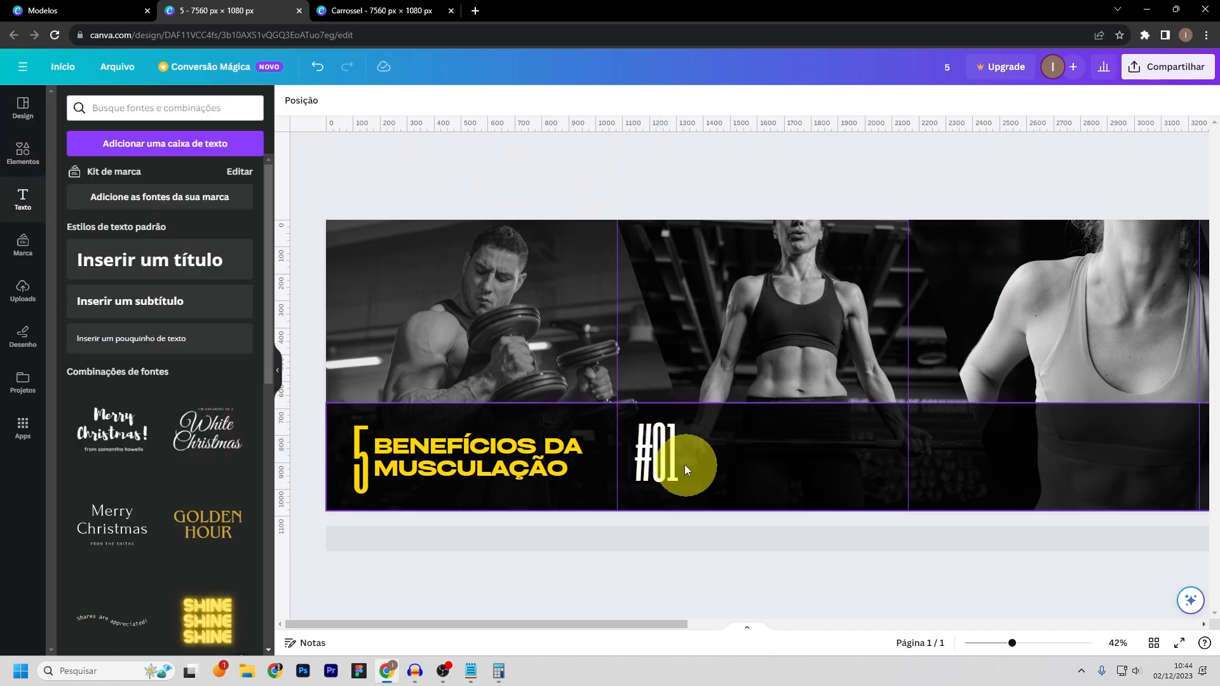
drag(655, 453, 652, 450)
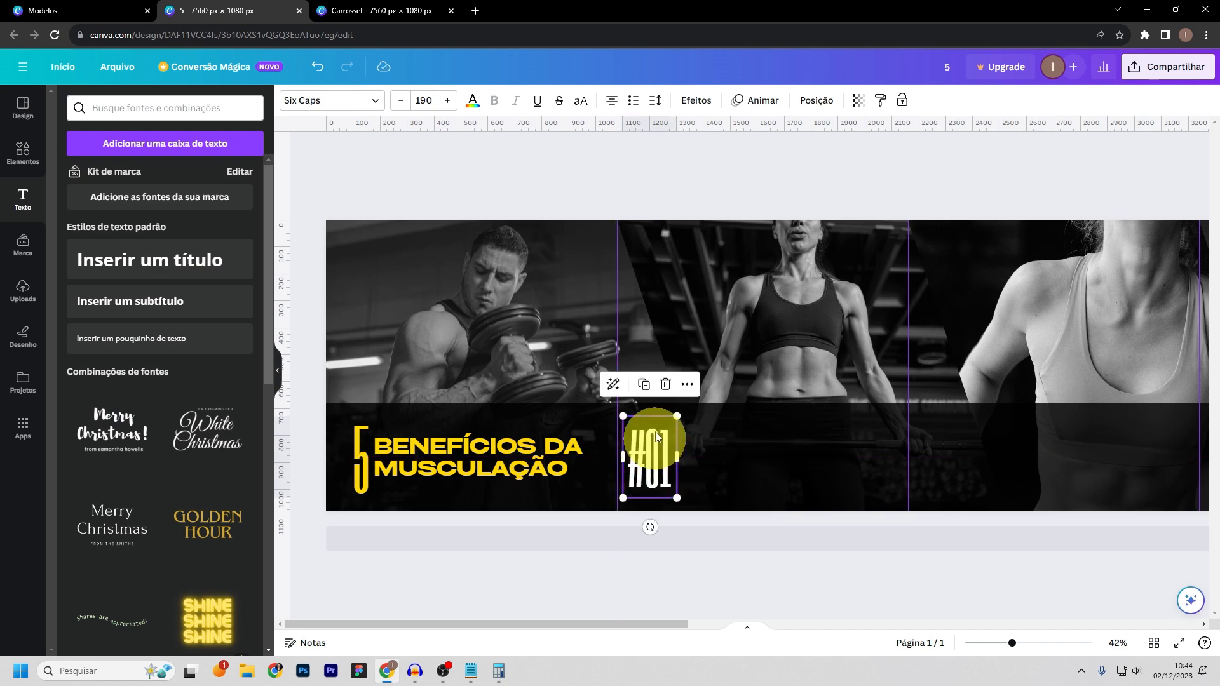
click(610, 186)
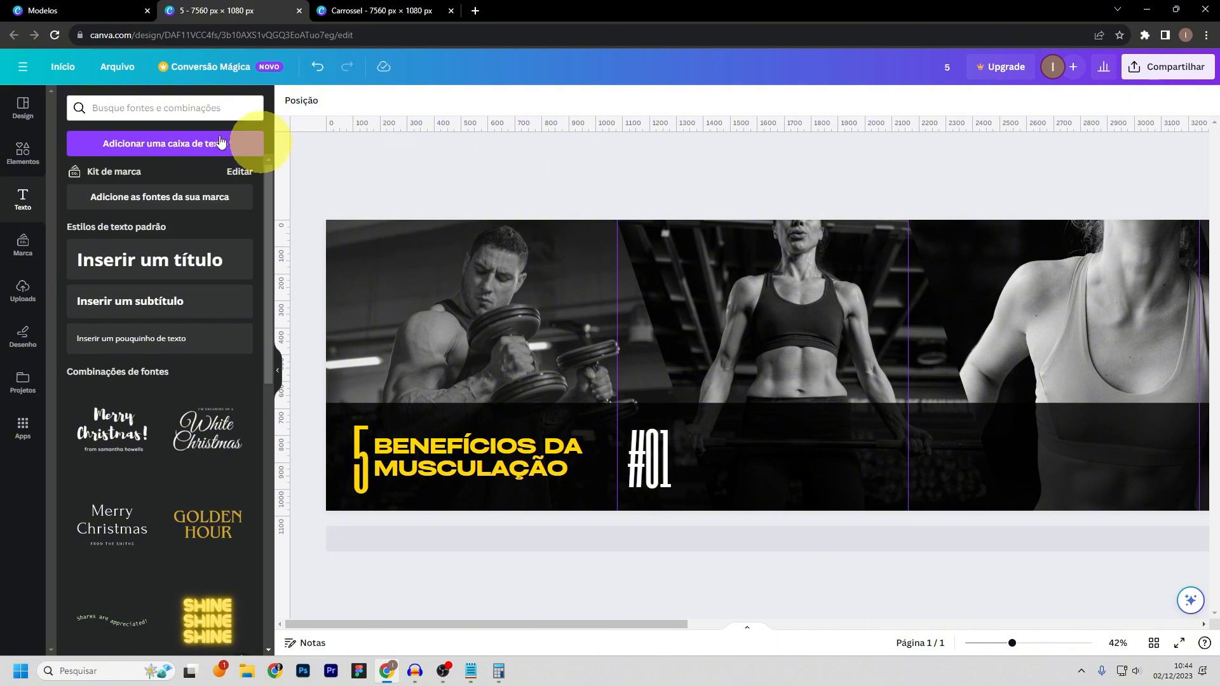
- Add a square shape over the second panel and flatten it into a wide gray rectangle about 1020 × 110 px
click(21, 160)
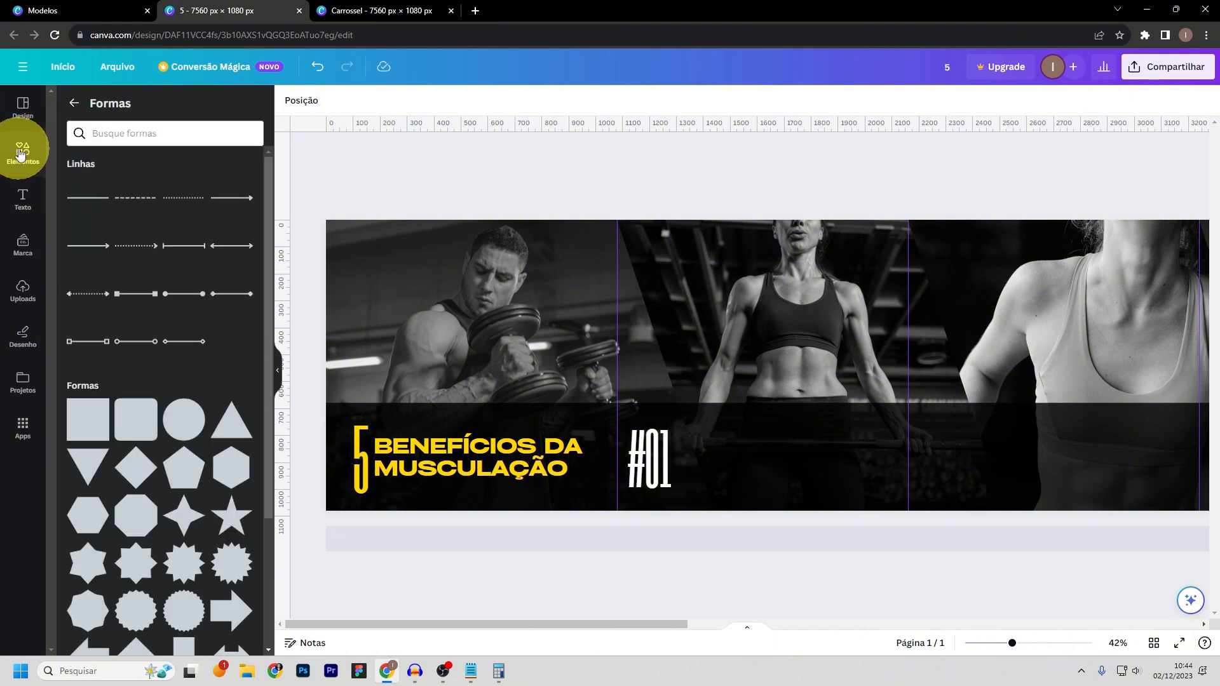
click(72, 100)
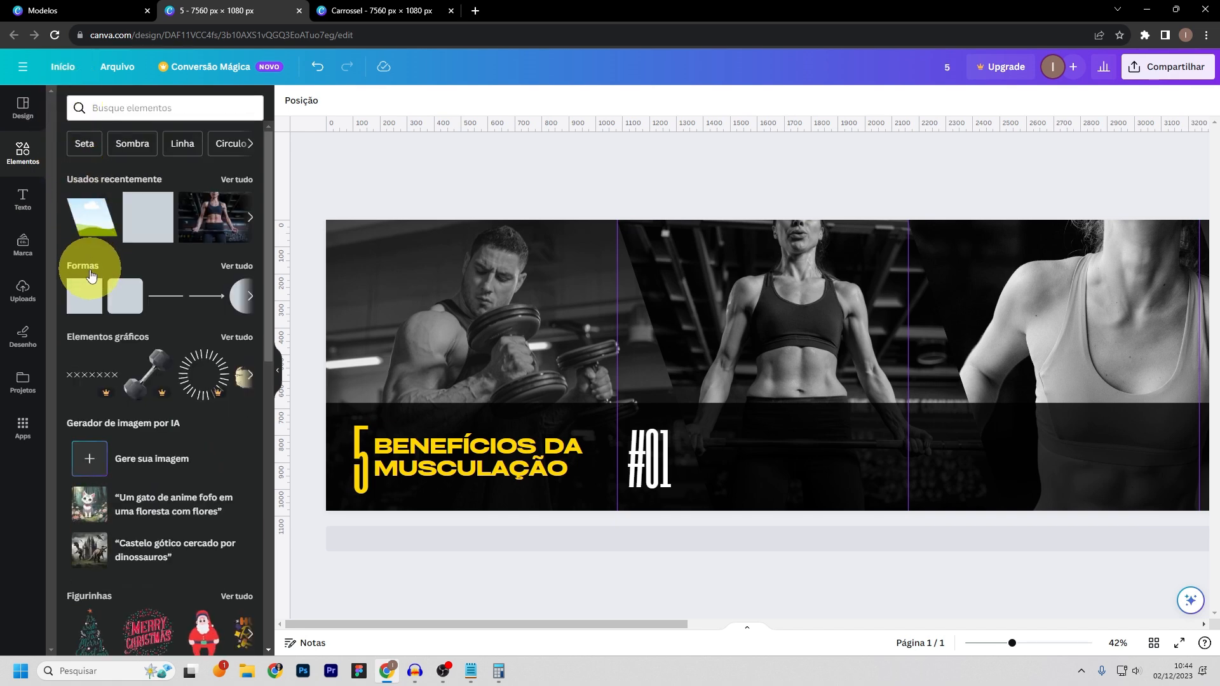
click(235, 266)
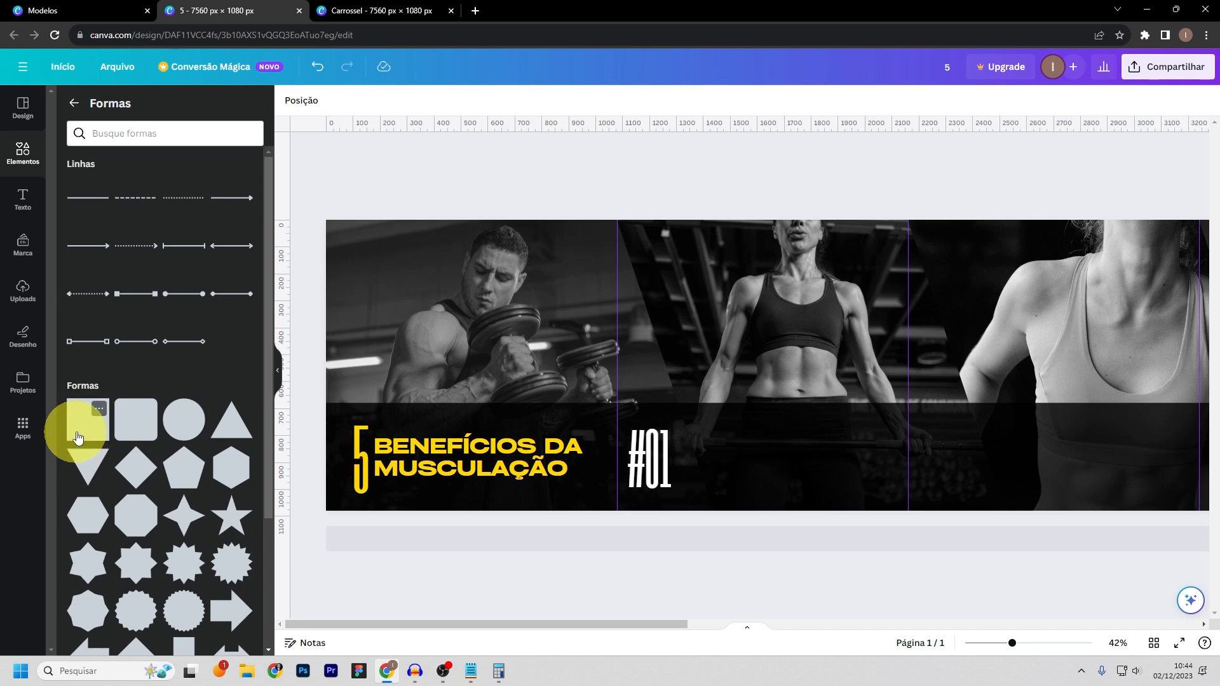
drag(77, 437, 946, 373)
drag(785, 323, 810, 385)
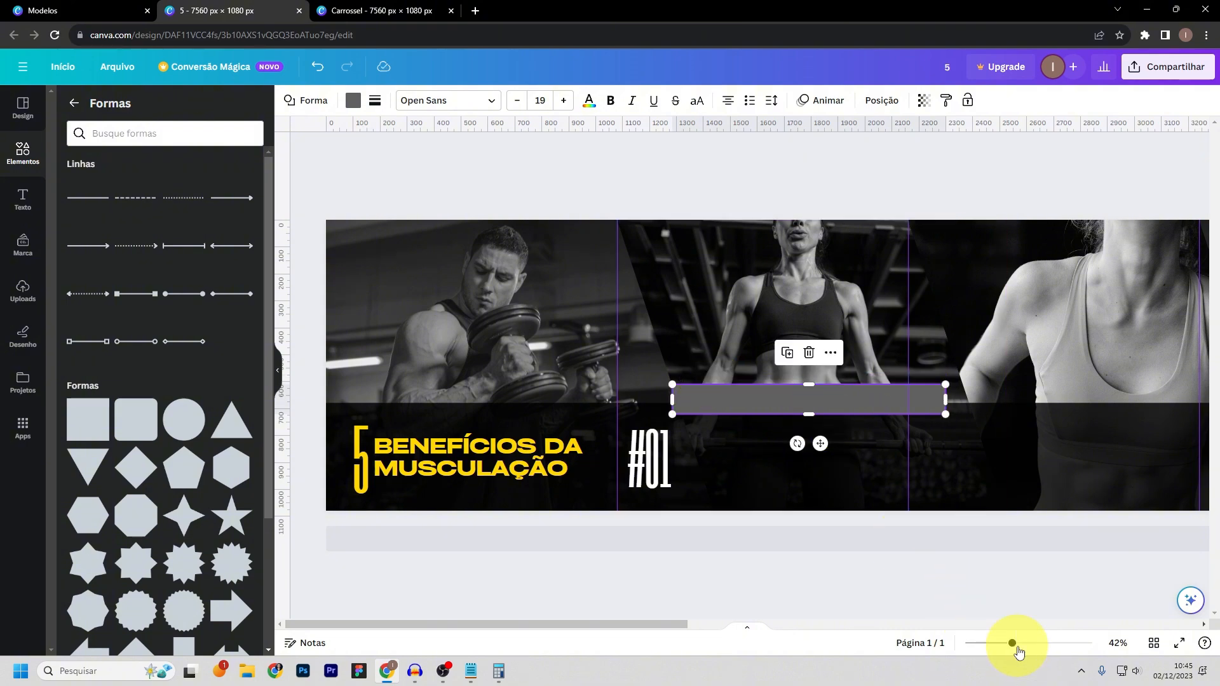
- Resize the gray rectangle to about 500 px wide and 160 px high by pulling in its left side and raising its upper edge
drag(1017, 646, 1060, 643)
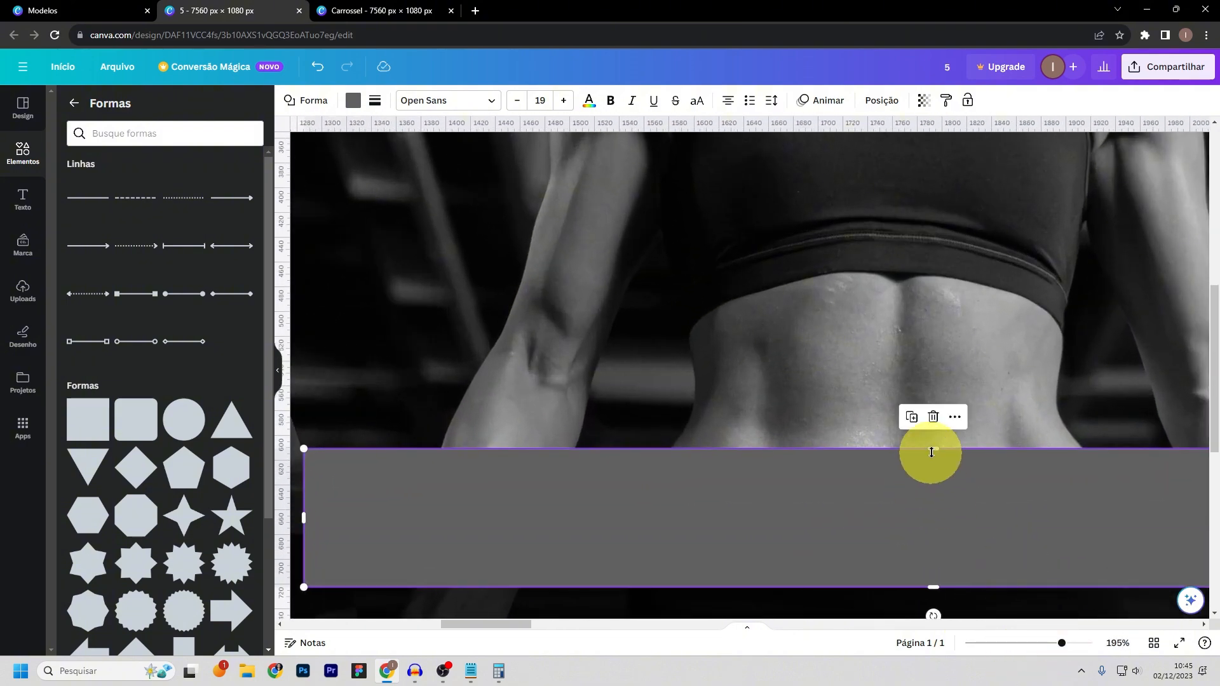
drag(932, 453, 952, 438)
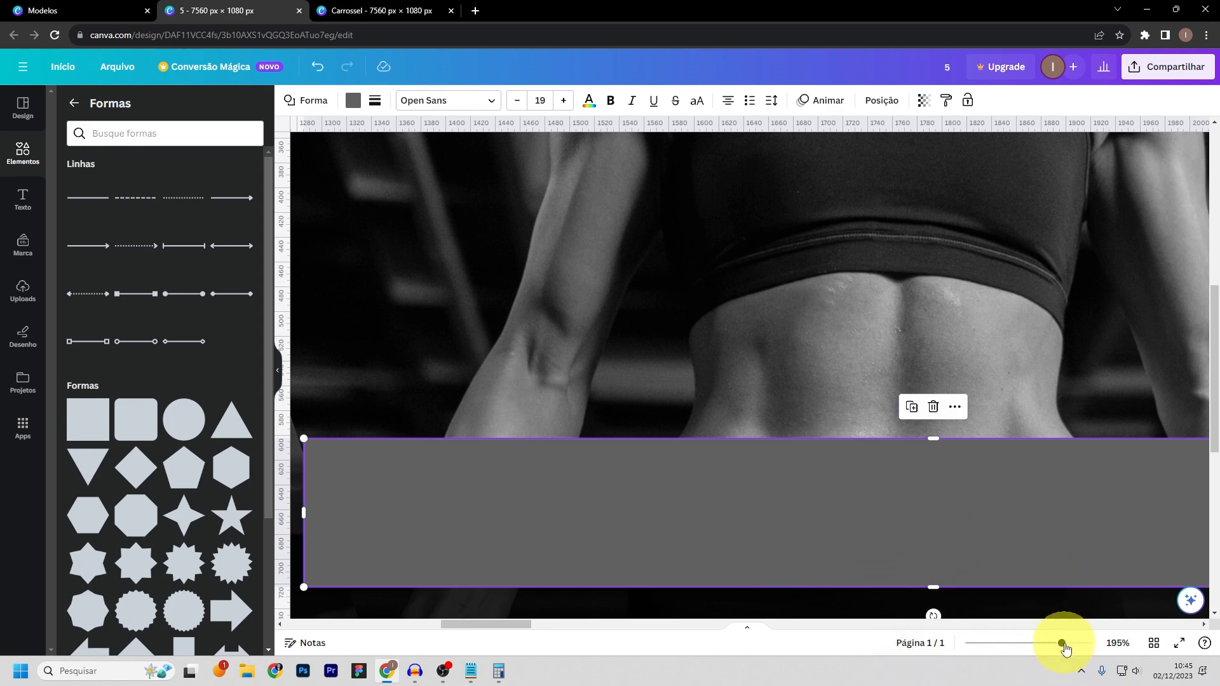
drag(1066, 648, 1022, 643)
drag(627, 422, 832, 426)
drag(931, 395, 927, 377)
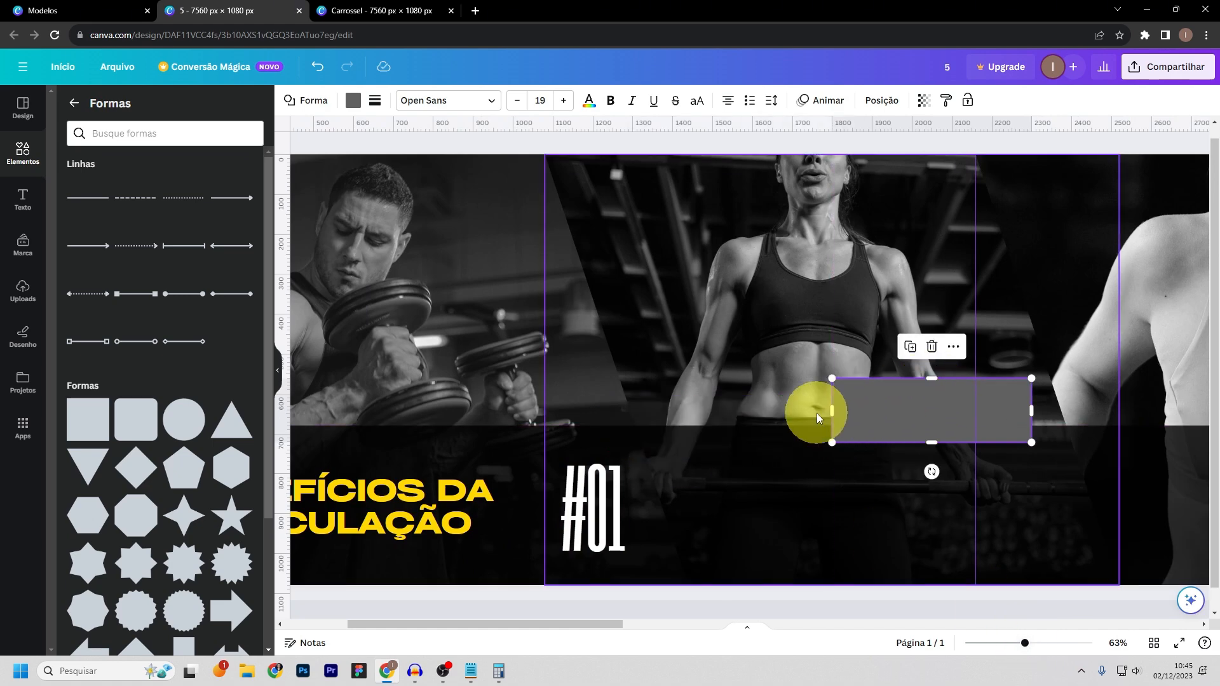
- Widen the "#01" text box slightly so the text sits a little farther from the second panel's left edge
click(604, 480)
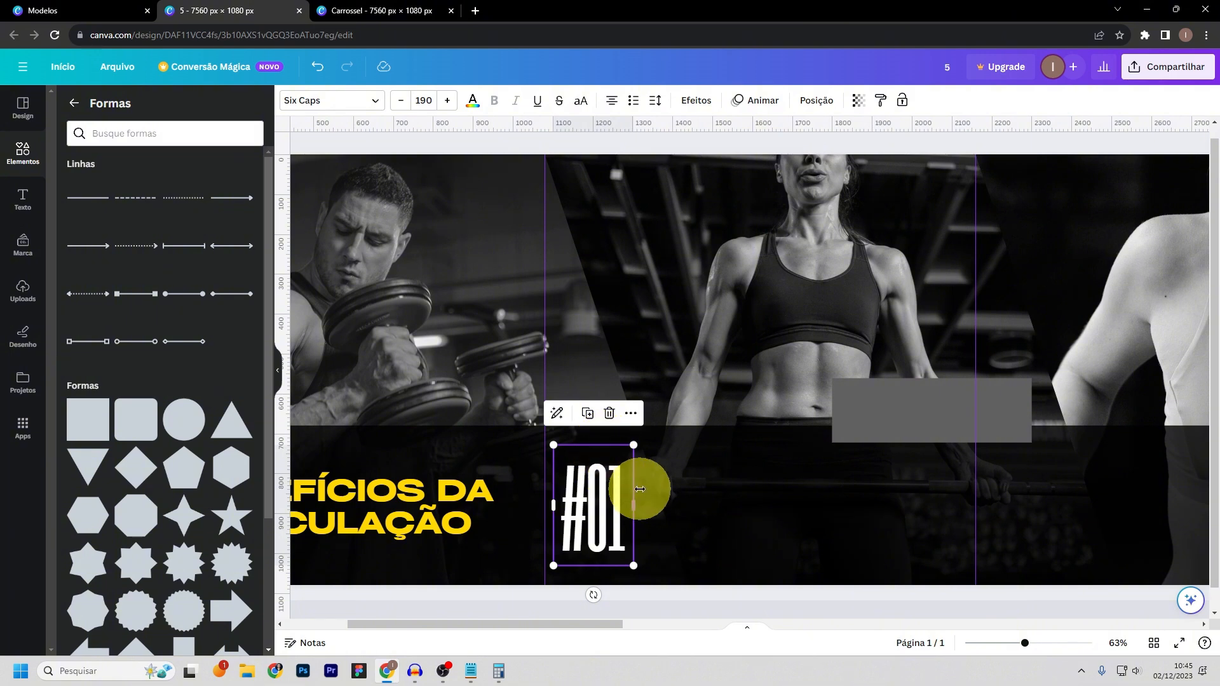
mouse_move(634, 503)
mouse_down()
mouse_move(578, 502)
mouse_move(654, 492)
mouse_up()
click(767, 489)
- Shrink the gray rectangle to about 346 × 117 px and place it over the woman's waist, just above the dark band
click(883, 406)
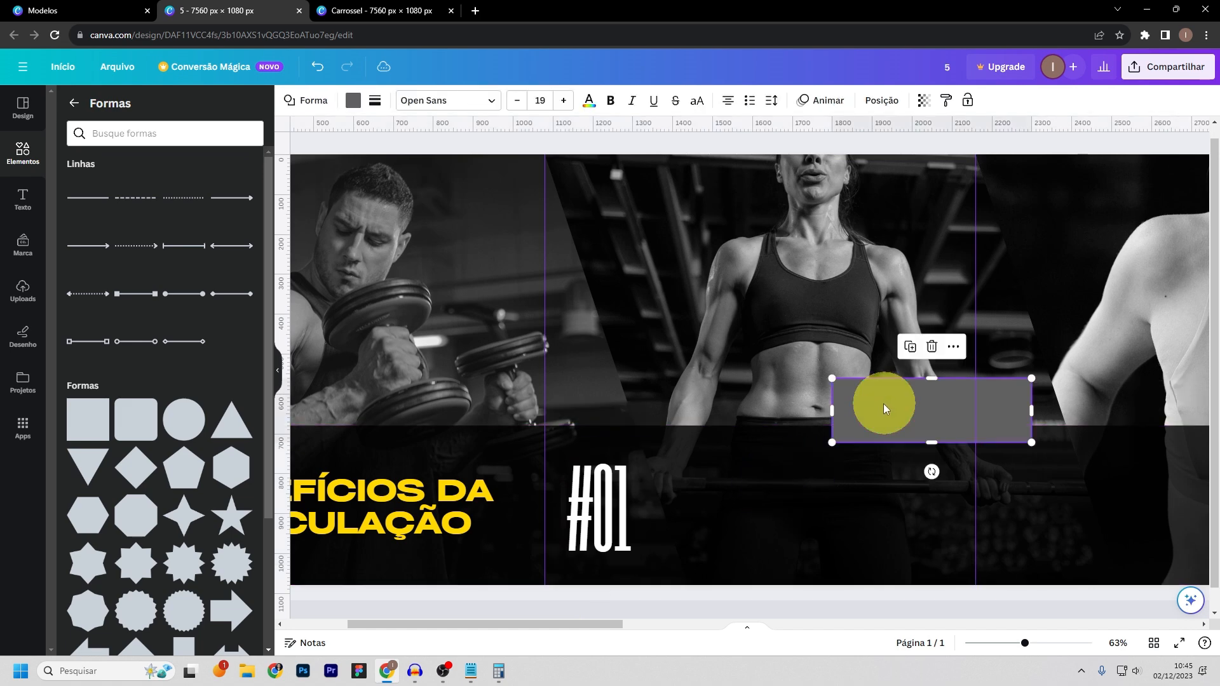
drag(832, 411, 892, 414)
mouse_move(962, 380)
mouse_down()
mouse_move(962, 362)
mouse_move(962, 379)
mouse_up()
drag(962, 442, 962, 430)
drag(963, 383, 802, 379)
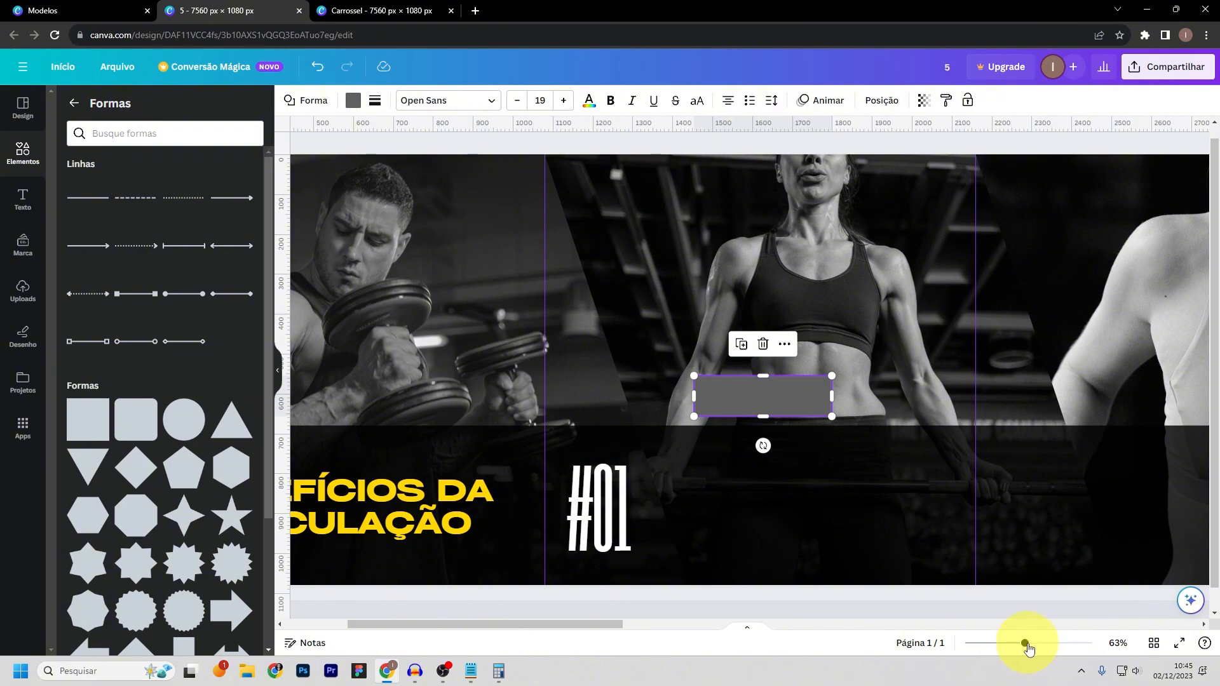
drag(1029, 648, 1051, 643)
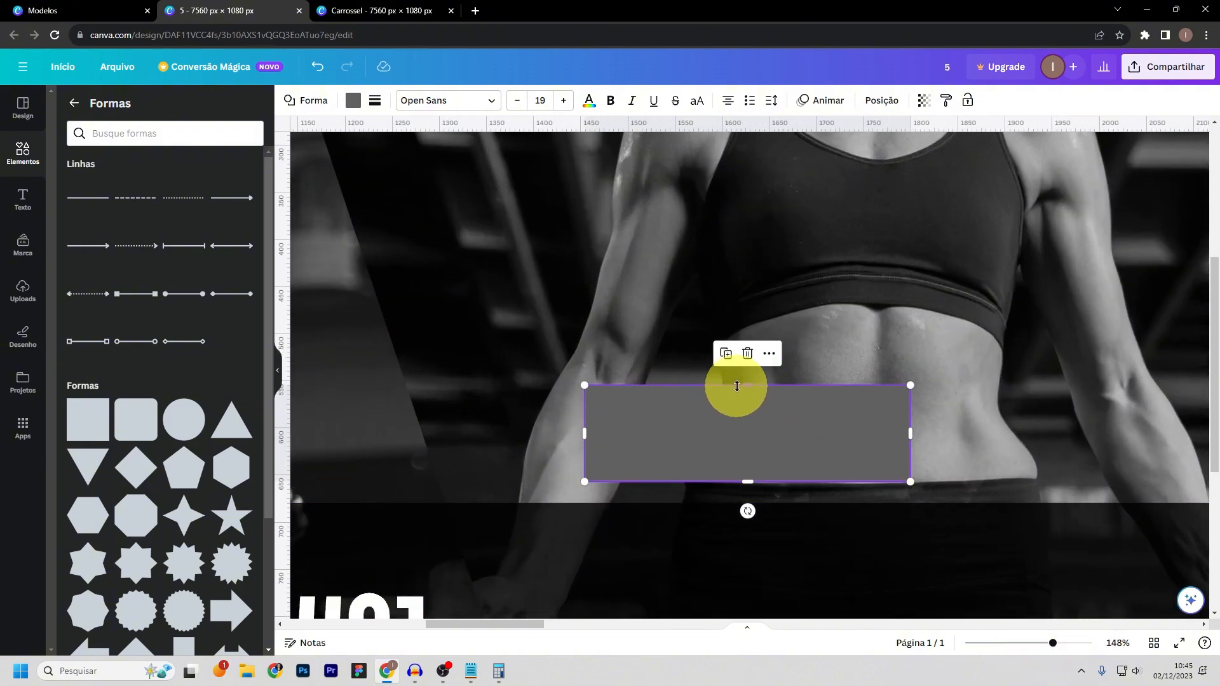
mouse_move(737, 386)
mouse_down()
mouse_move(743, 373)
mouse_move(757, 387)
mouse_move(756, 349)
mouse_move(752, 372)
mouse_up()
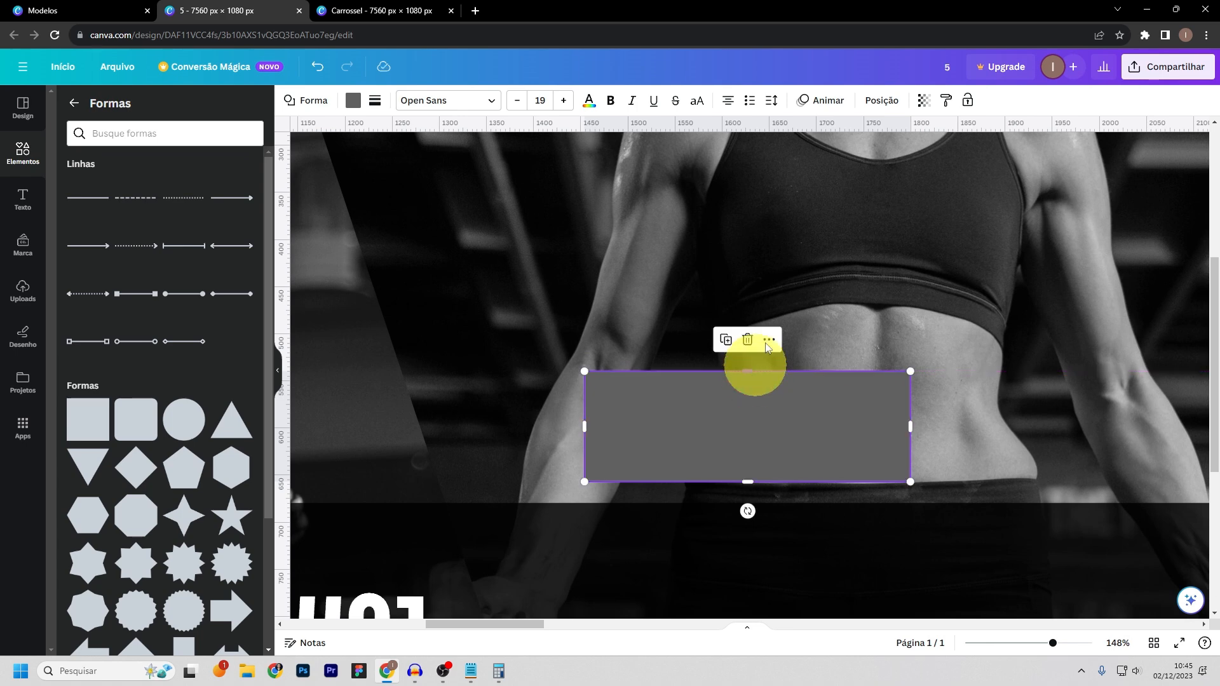
- Set the gray rectangle's height to 120 px, then lock its proportions and set the width to 500 px
click(882, 100)
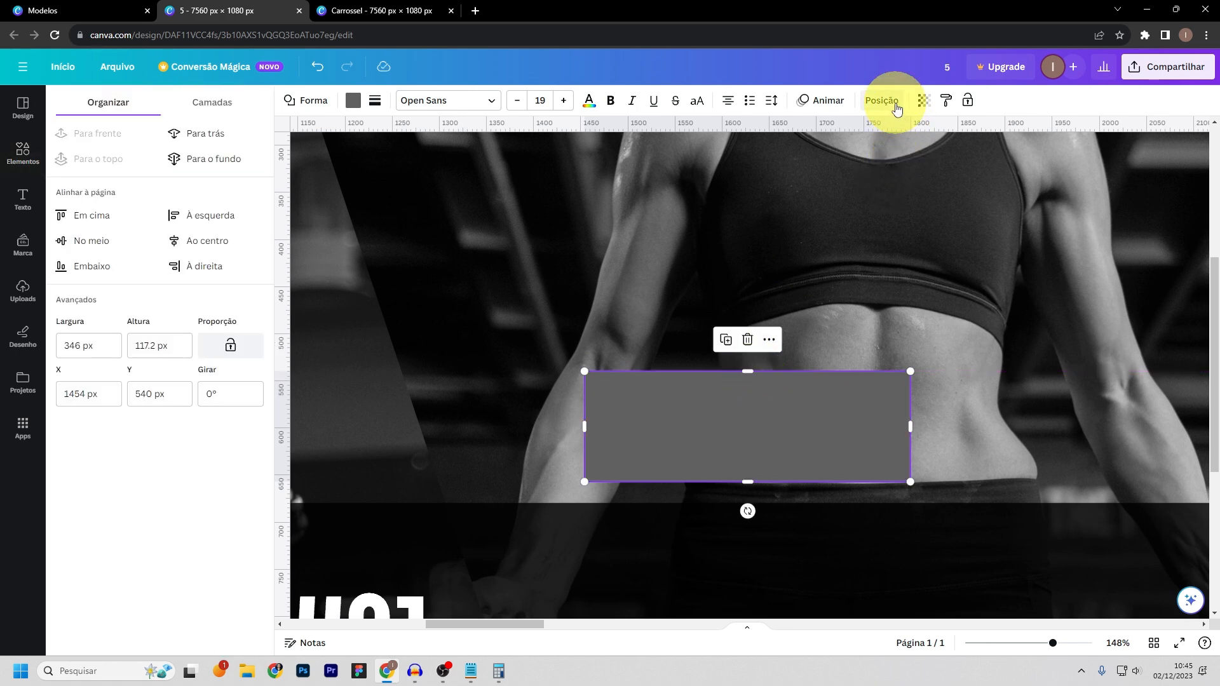
click(179, 339)
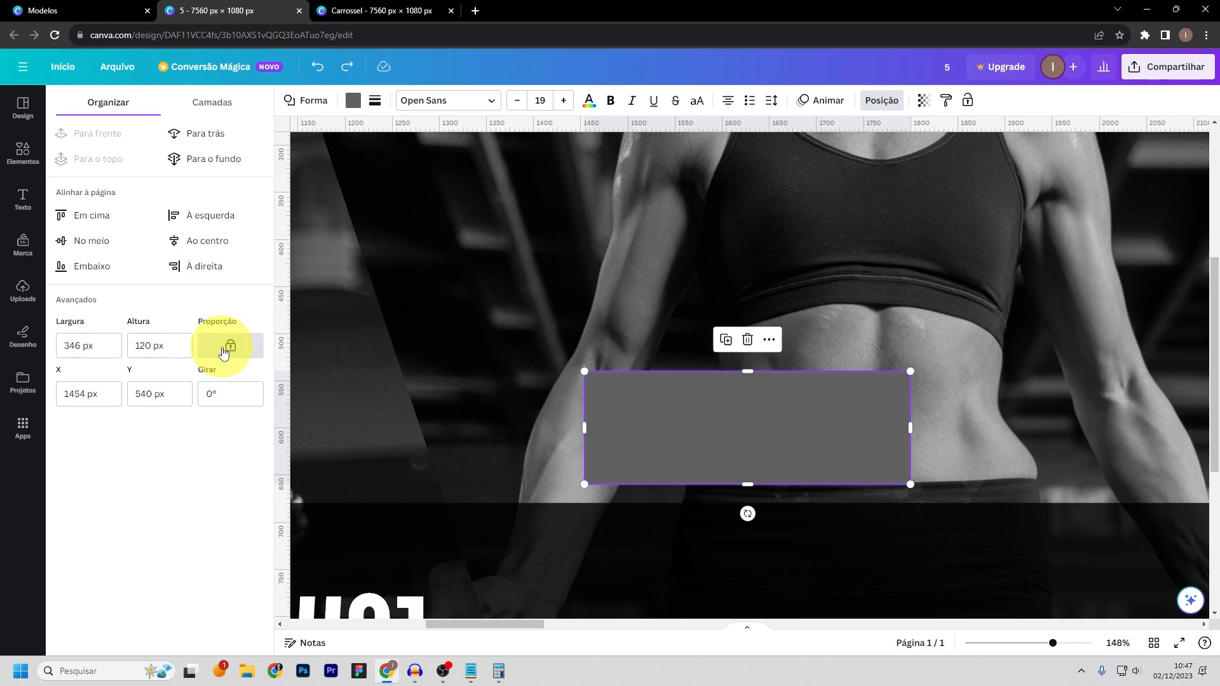
click(110, 343)
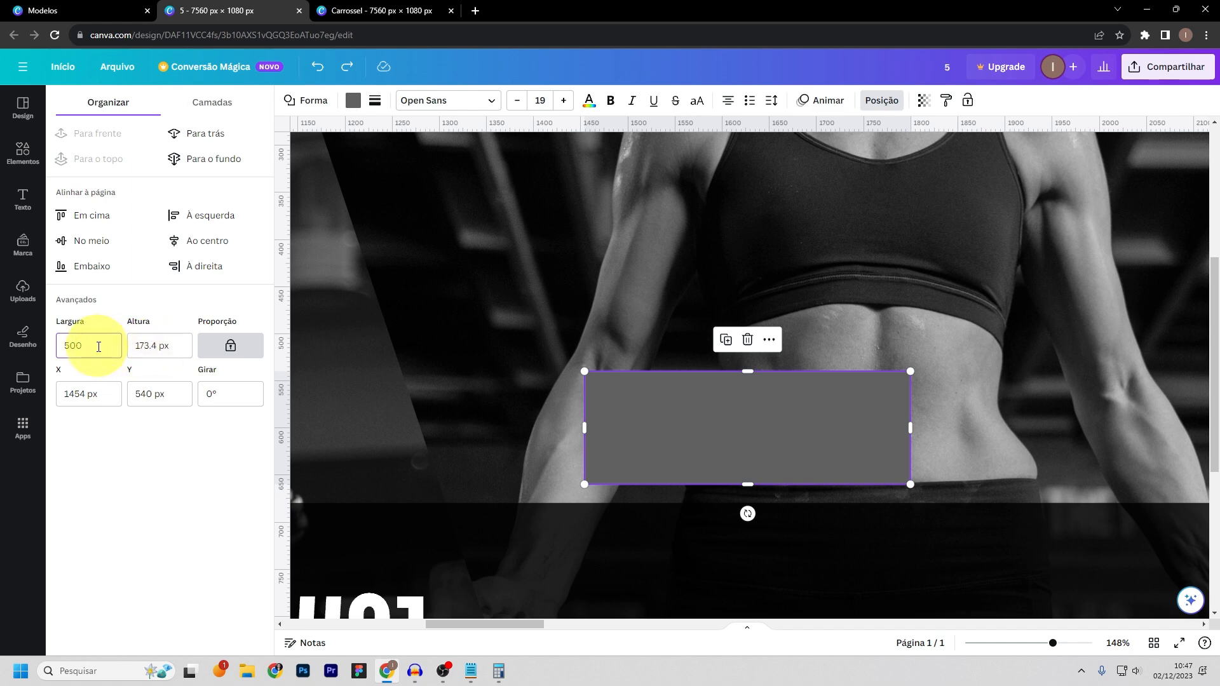
key(Return)
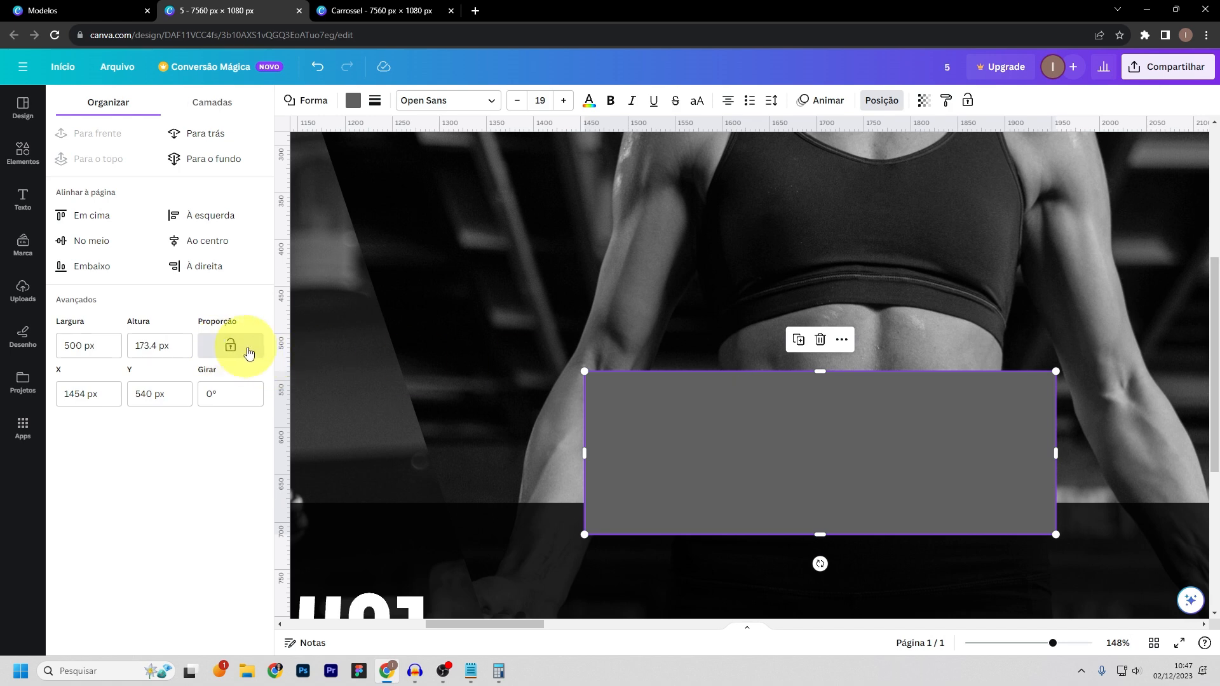
- With the proportions unlocked, set the gray rectangle's width to 300 px
click(108, 345)
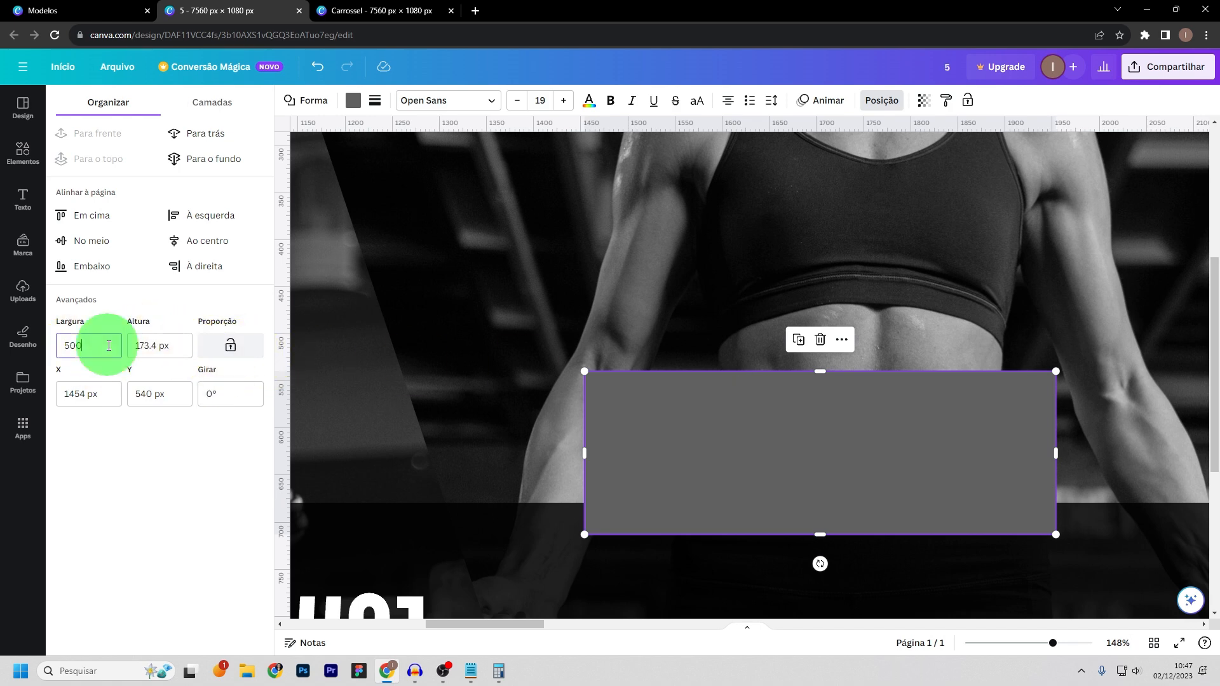
drag(109, 346, 52, 346)
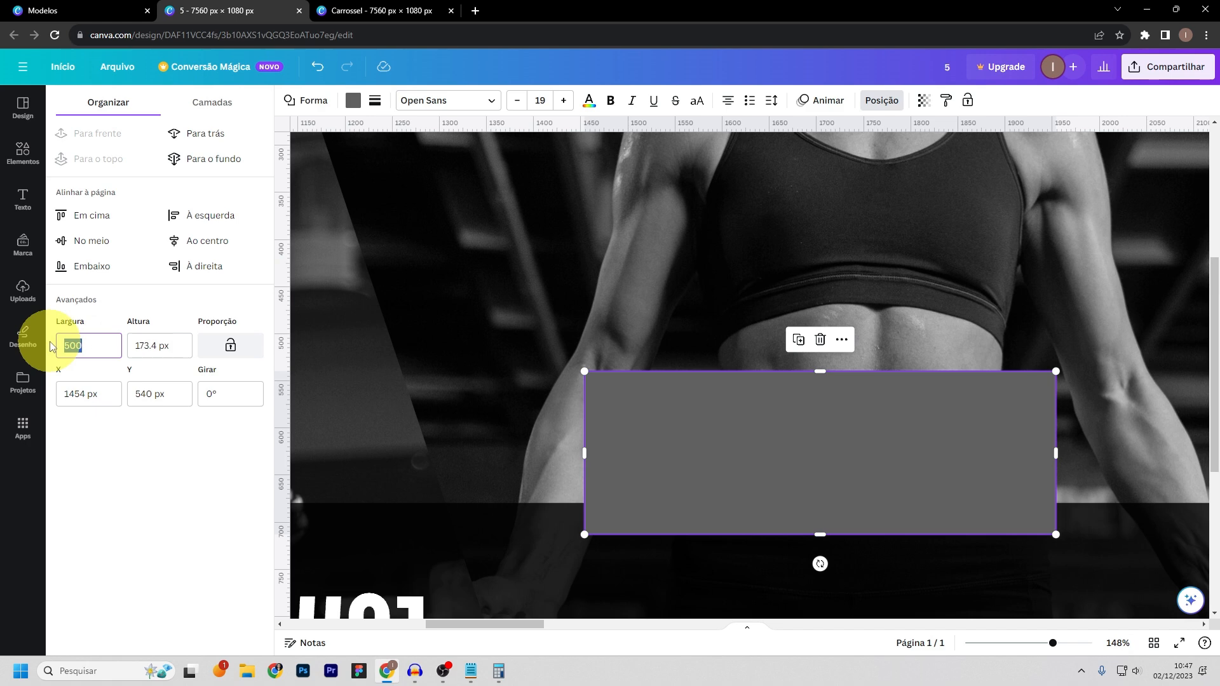
text(300)
key(Return)
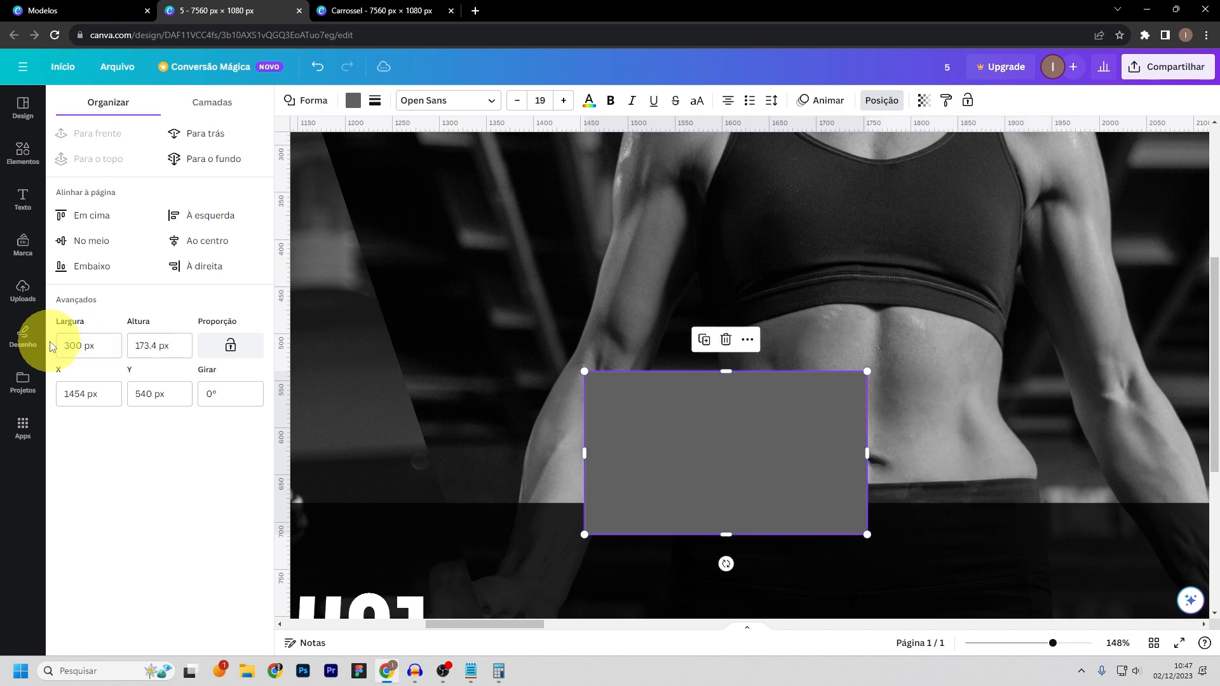
- Resize the grey rectangle to 1500 px wide and 120 px high
click(222, 336)
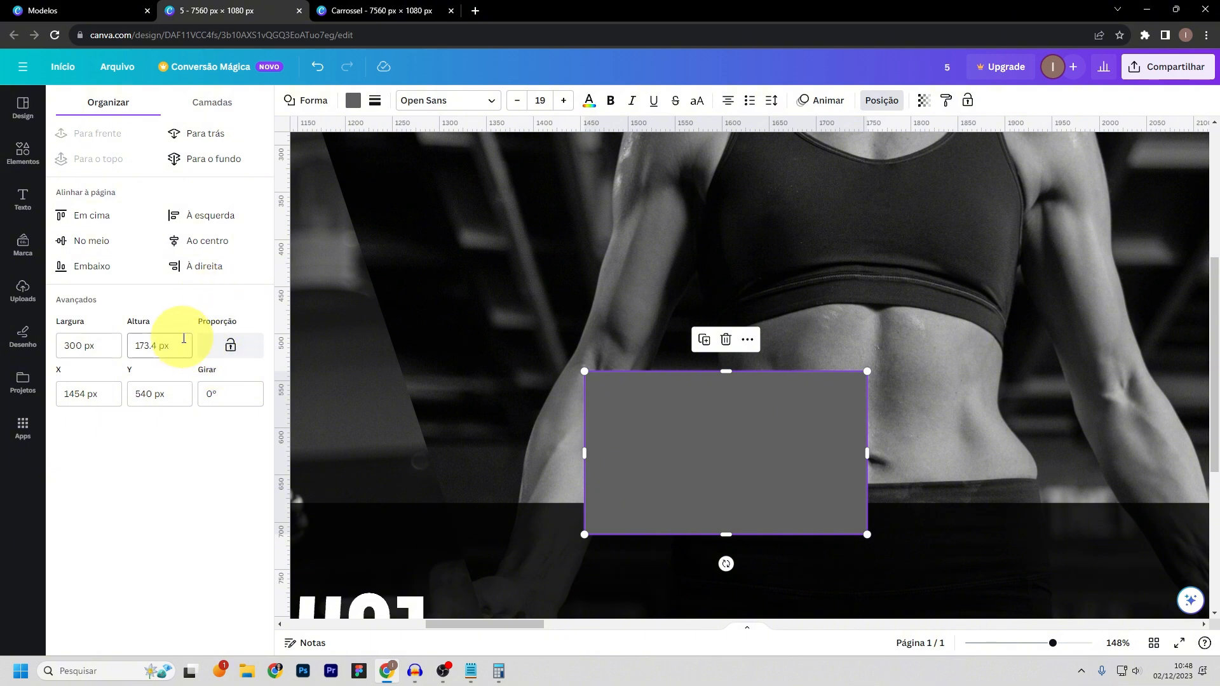
click(152, 343)
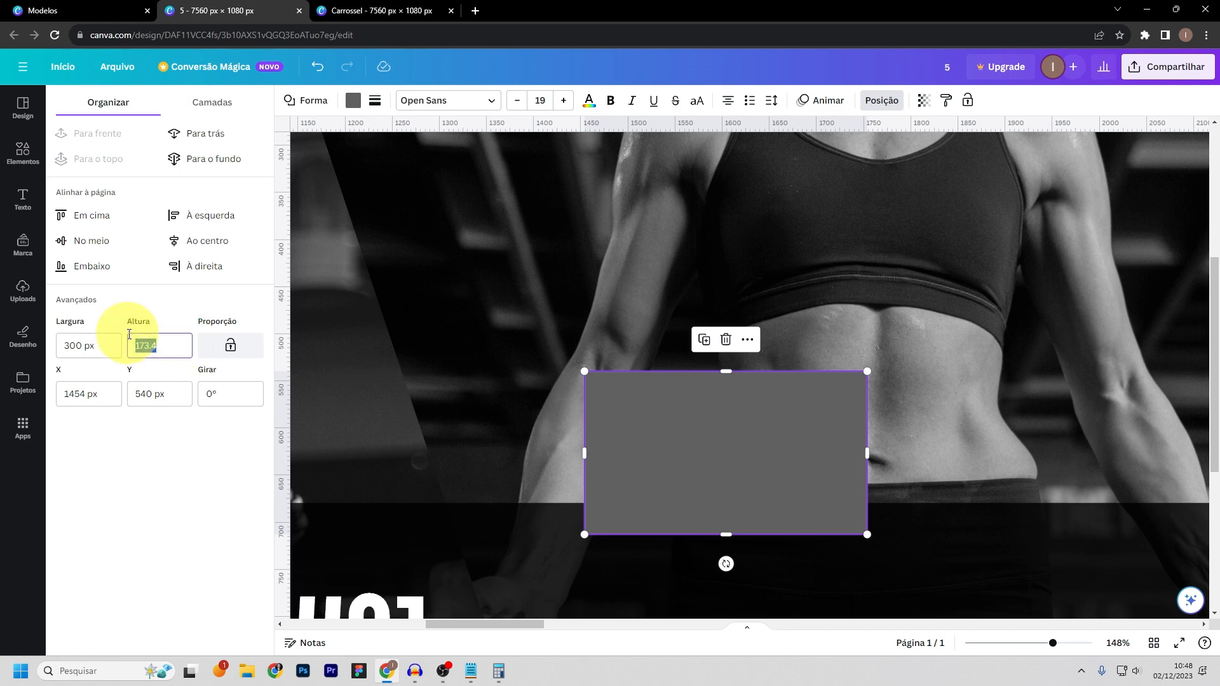
key(Return)
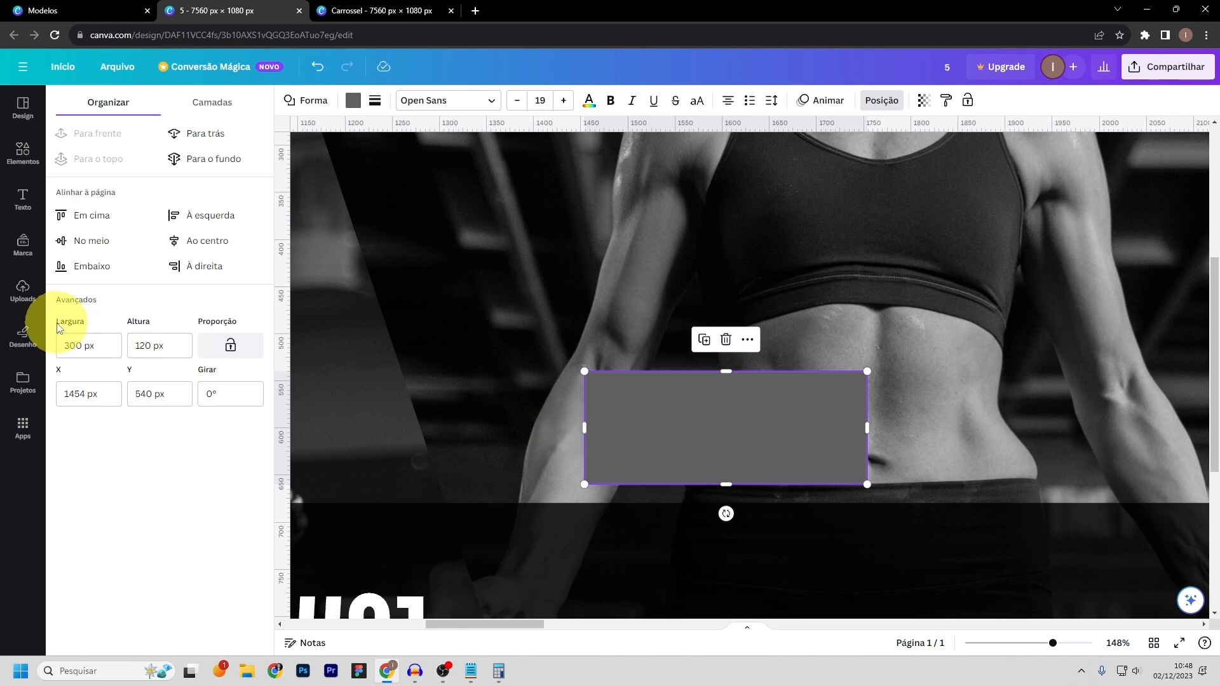
click(62, 343)
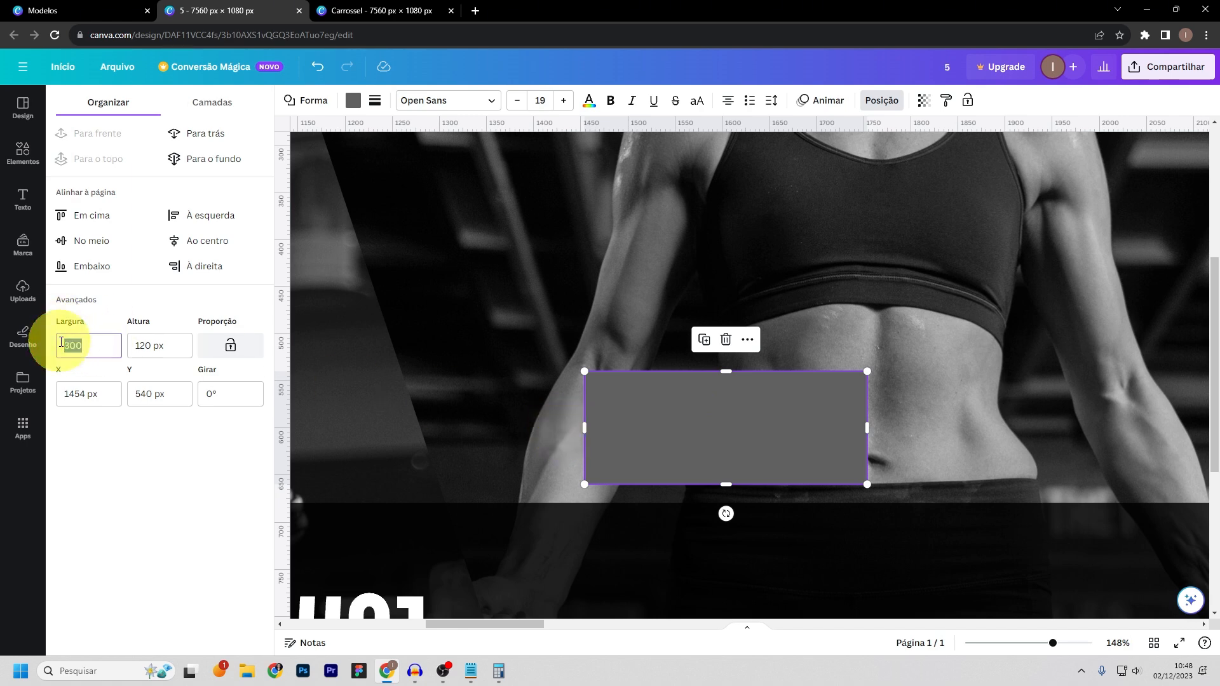
text(1500)
key(Return)
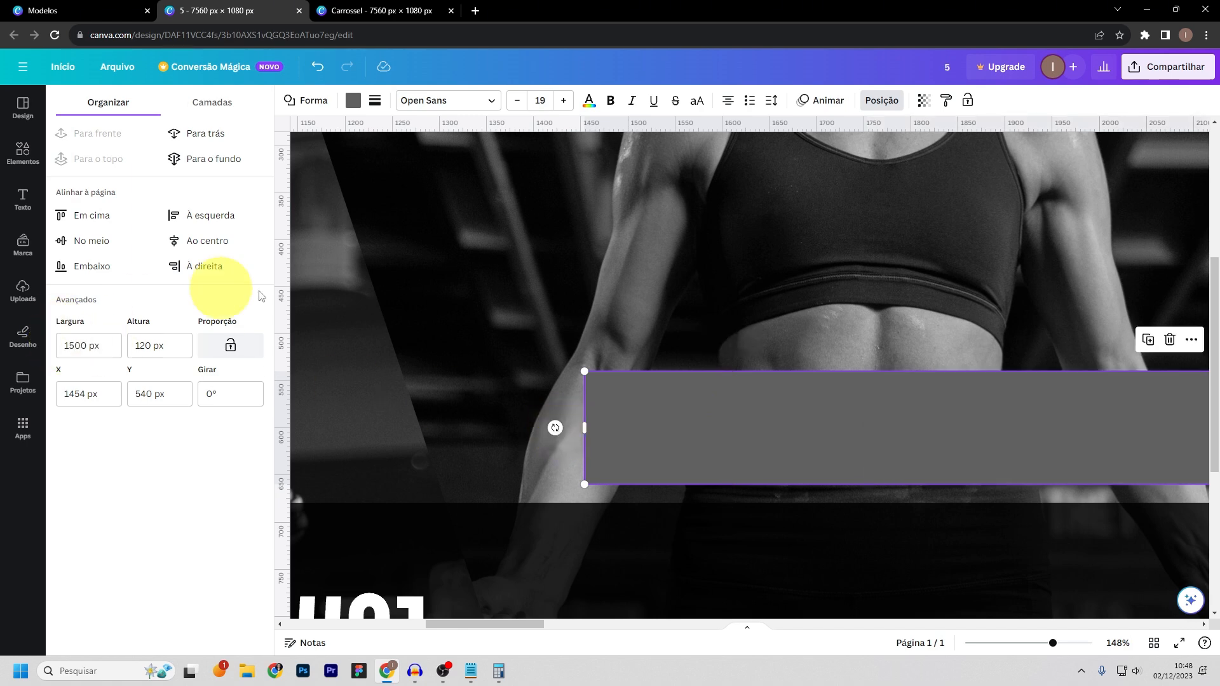
- Rotate the grey bar to about 67.2° and move it along the diagonal edge between the first two photos, at about X 1126, Y -144
drag(1054, 643, 989, 641)
scroll(444, 365, up, 3)
drag(642, 380, 515, 361)
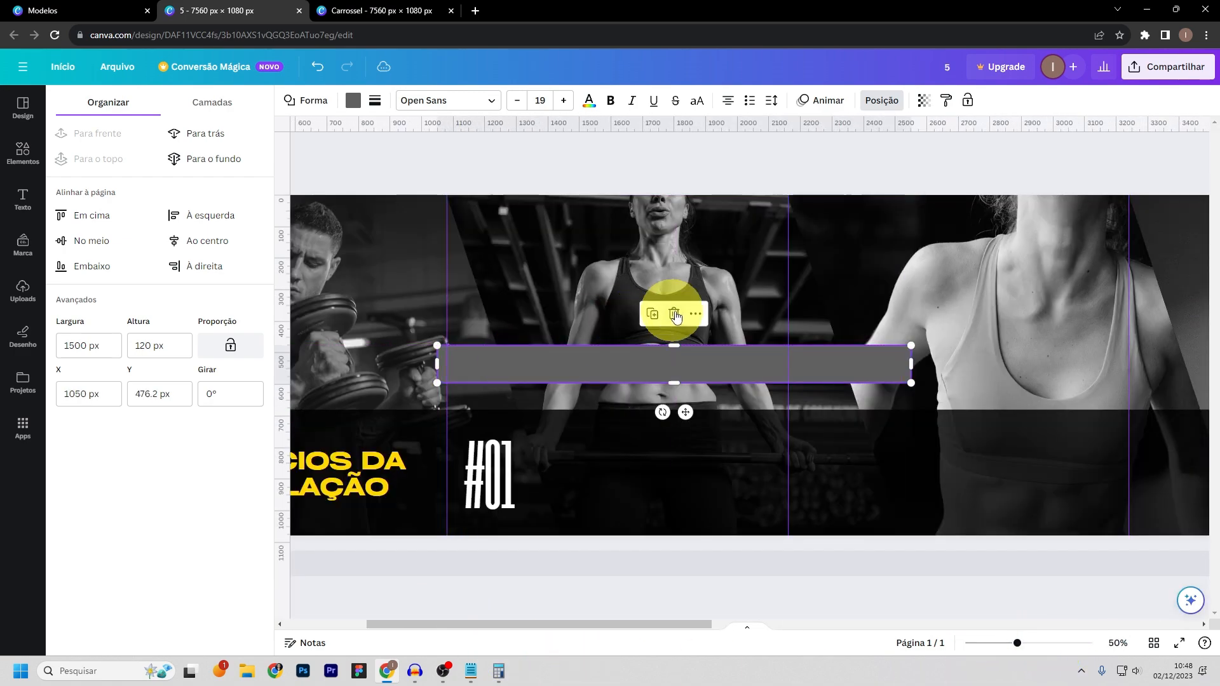
drag(664, 412, 605, 391)
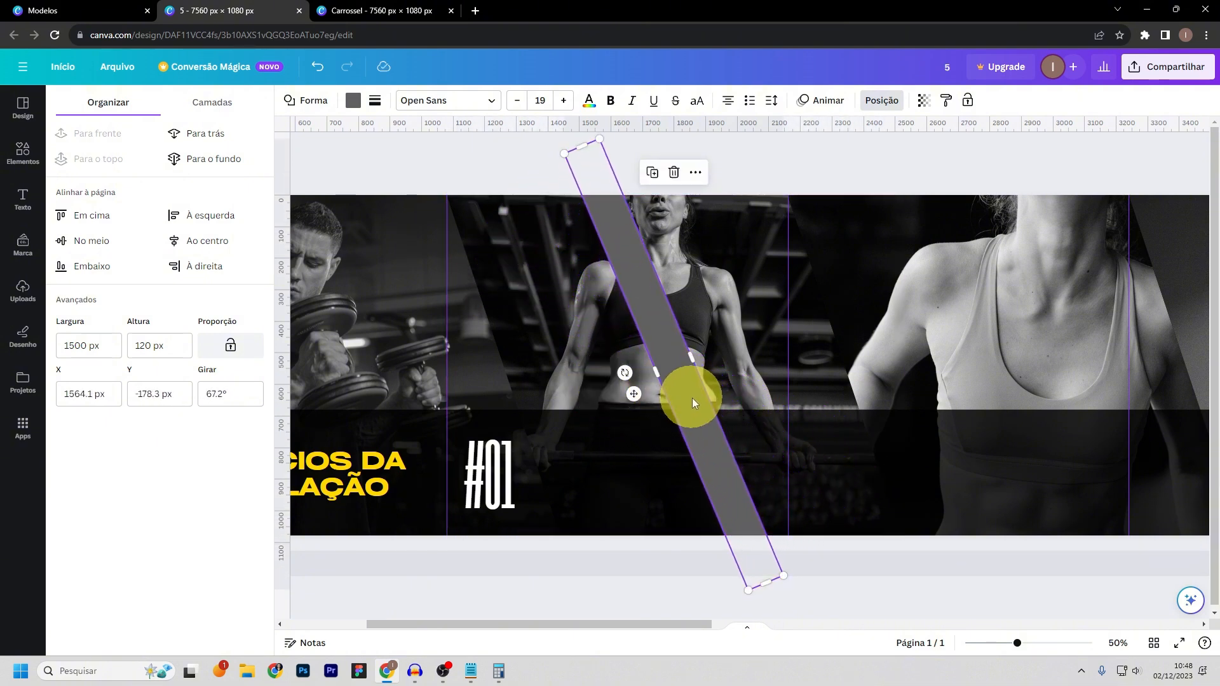
drag(695, 400, 575, 406)
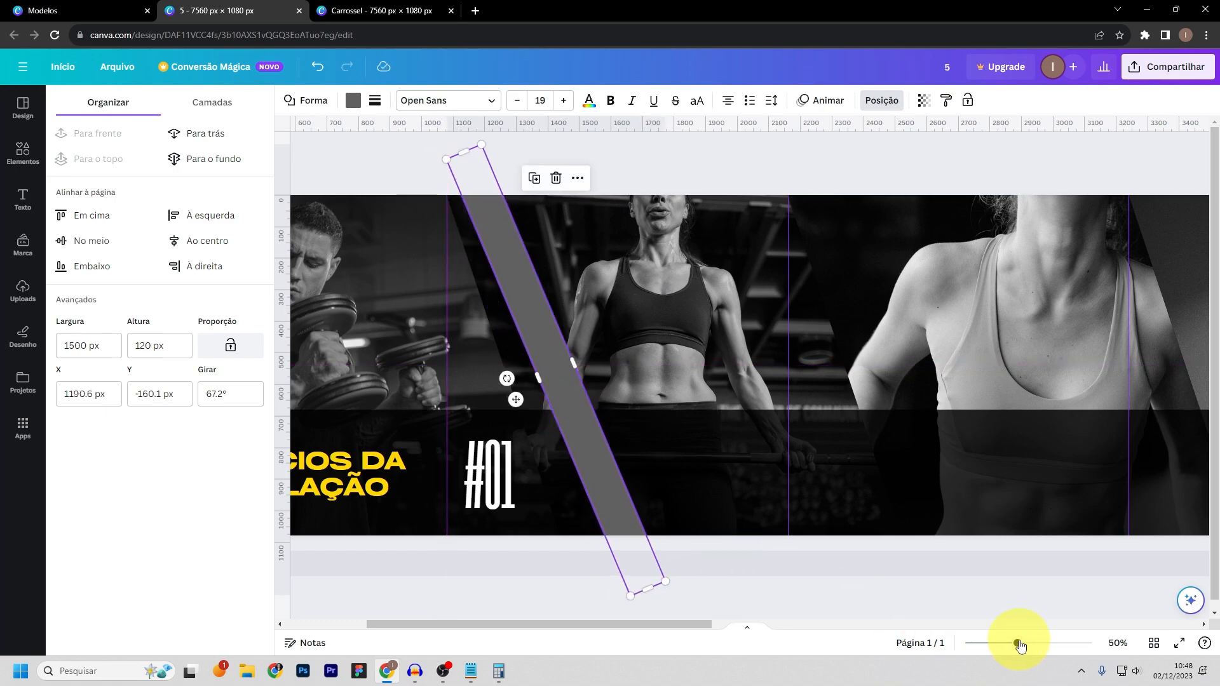
drag(1017, 643, 1038, 643)
drag(578, 624, 483, 621)
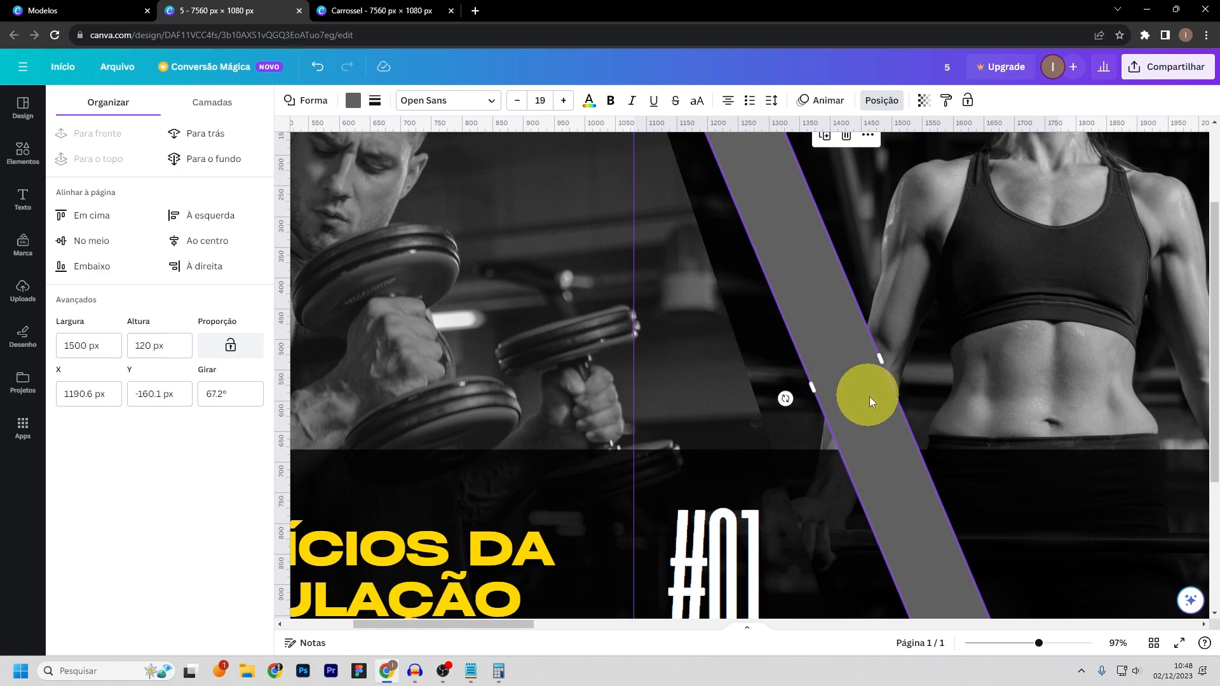
drag(866, 398, 828, 406)
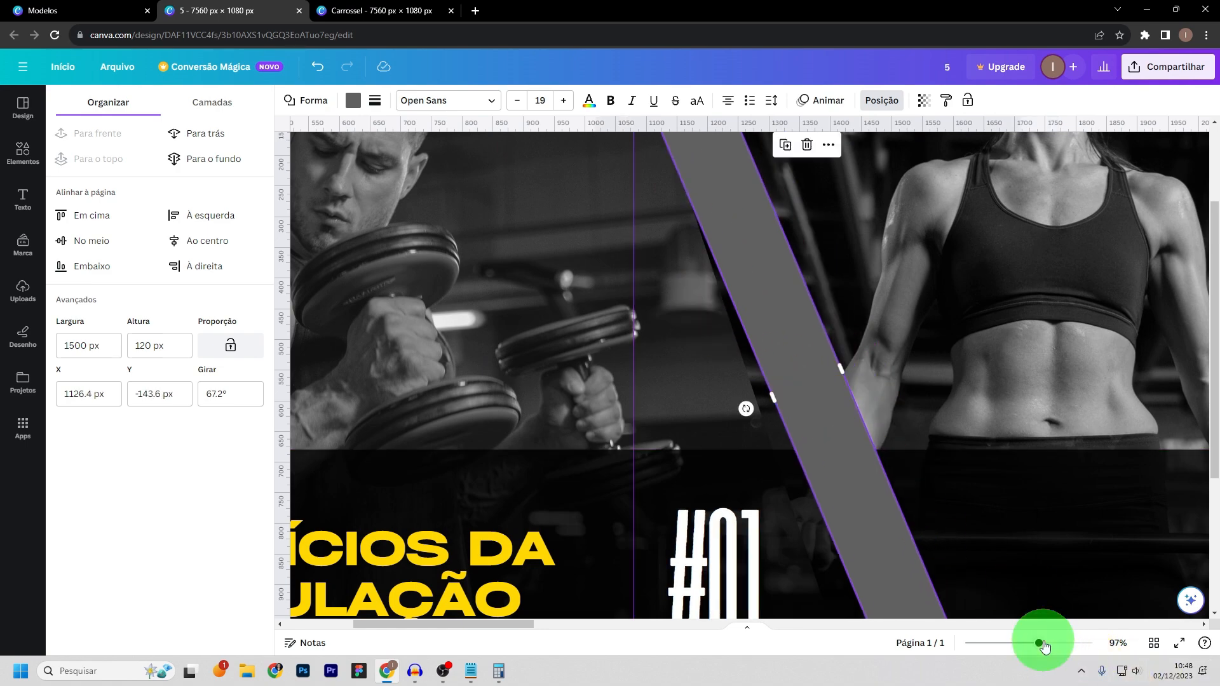
- Adjust the grey bar's angle to match the photo's diagonal edge, setting its rotation to 71.5°
drag(1040, 643, 1024, 643)
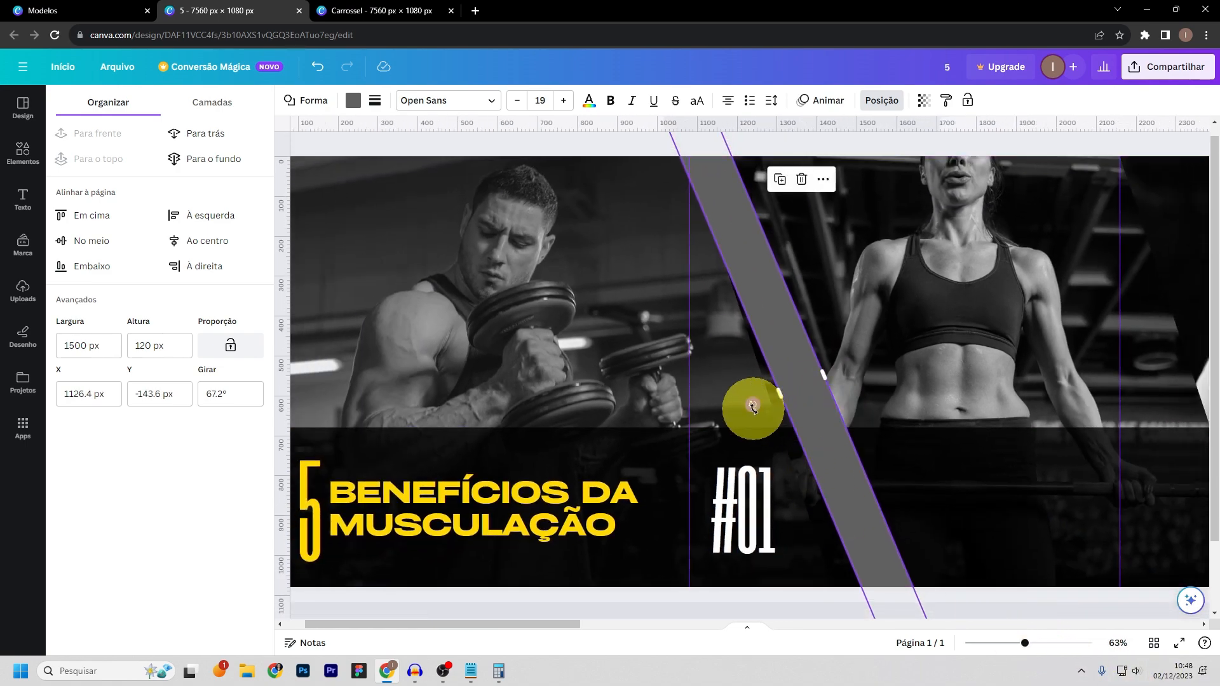
drag(751, 404, 747, 407)
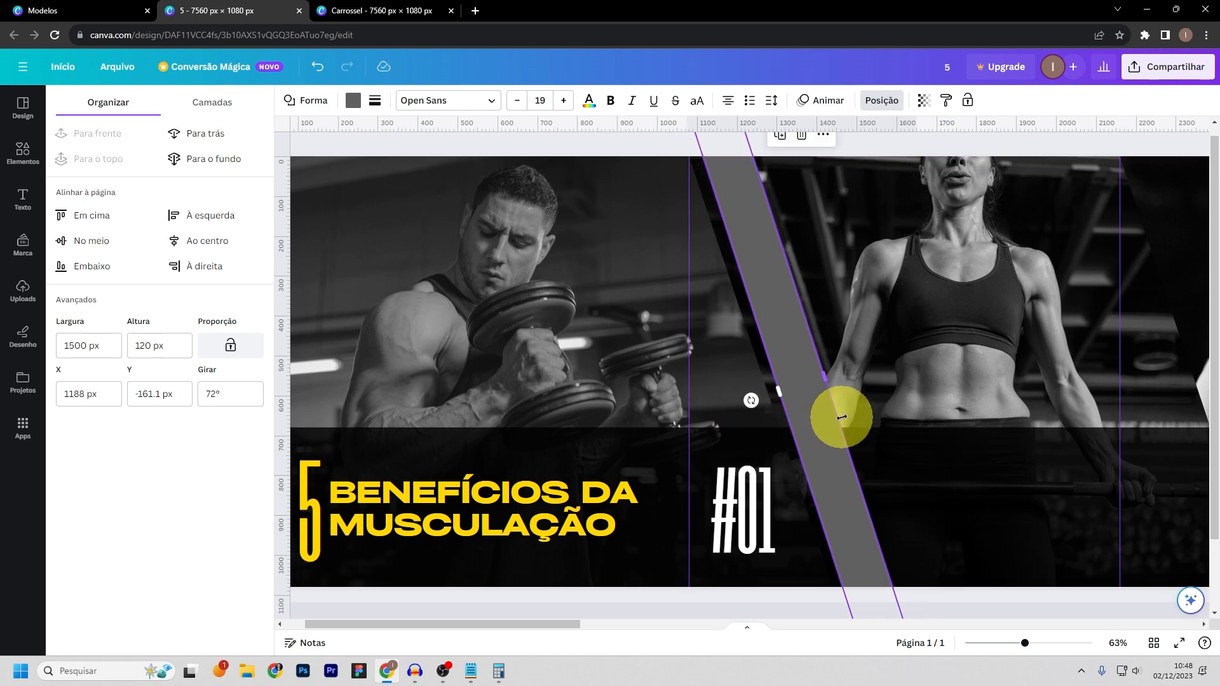
mouse_move(816, 420)
mouse_down()
mouse_move(788, 419)
mouse_move(809, 420)
mouse_up()
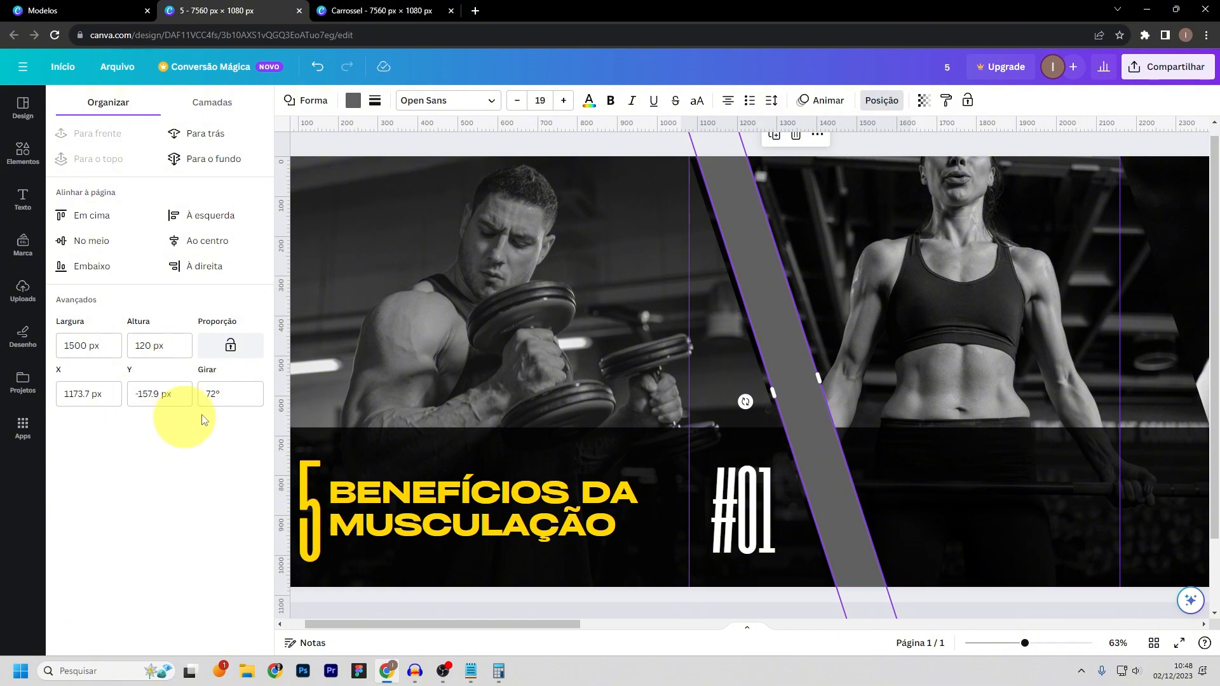
drag(210, 396, 288, 394)
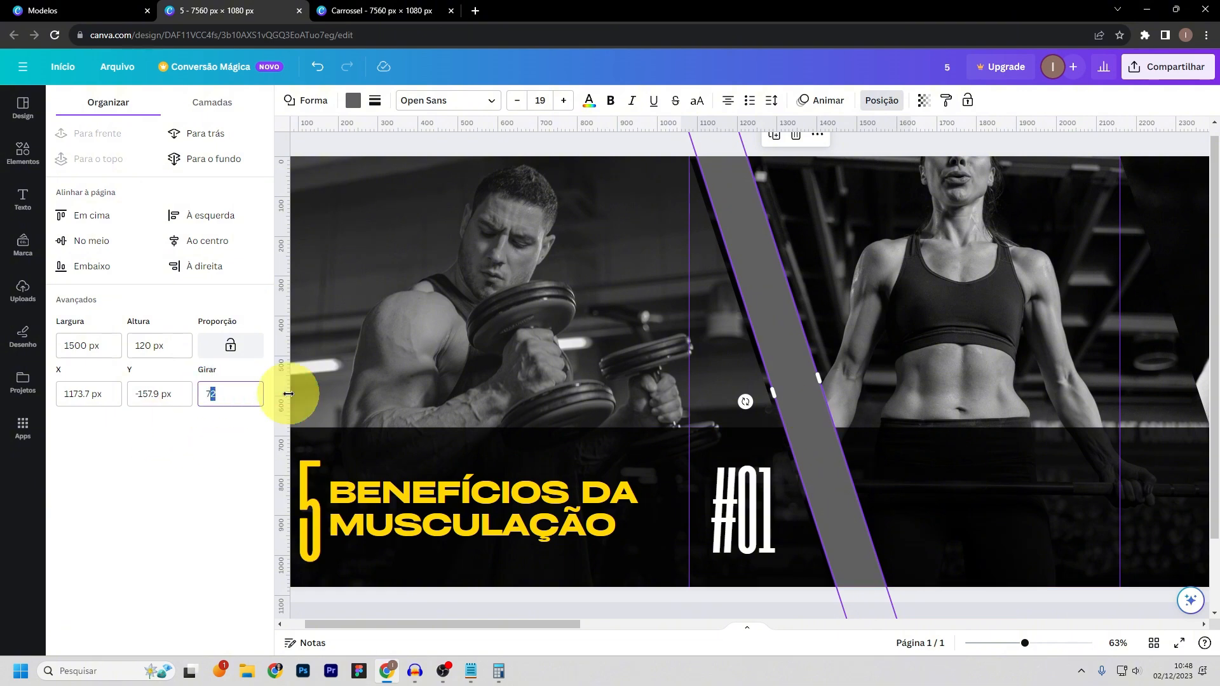
key(Return)
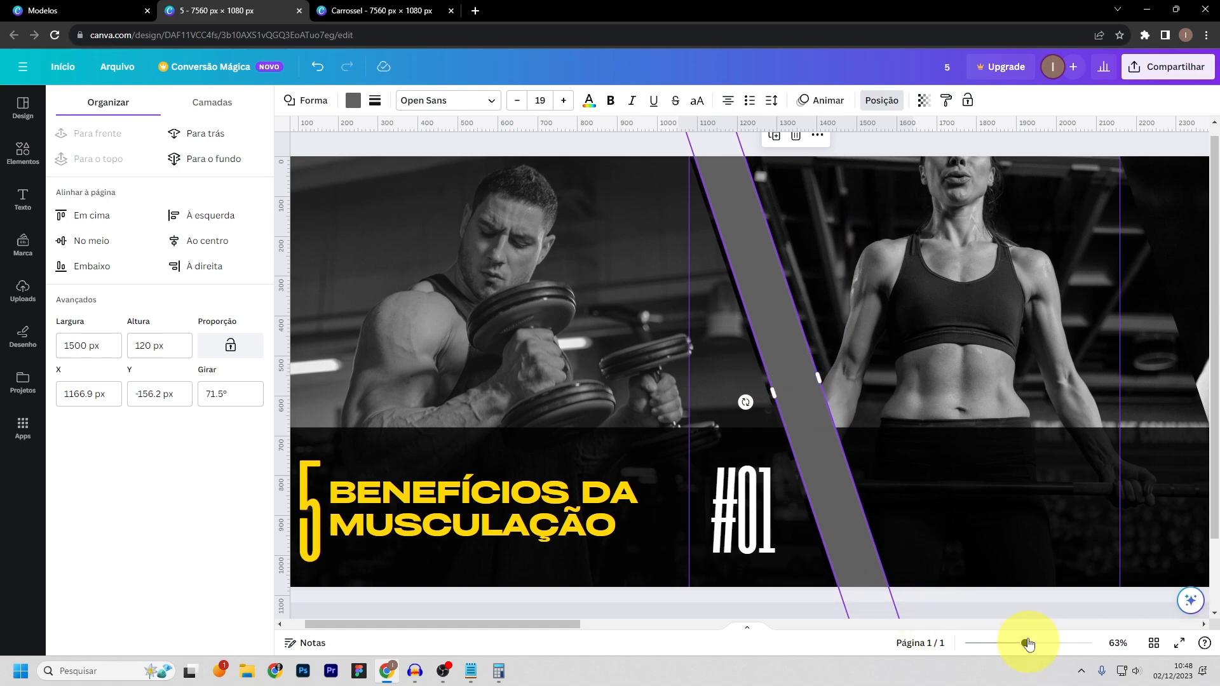
- Position the bar just off the photo's diagonal edge at about X 1180, Y -146, and fill it with the document's yellow
mouse_move(1027, 645)
mouse_down()
mouse_move(1067, 640)
mouse_move(1022, 643)
mouse_up()
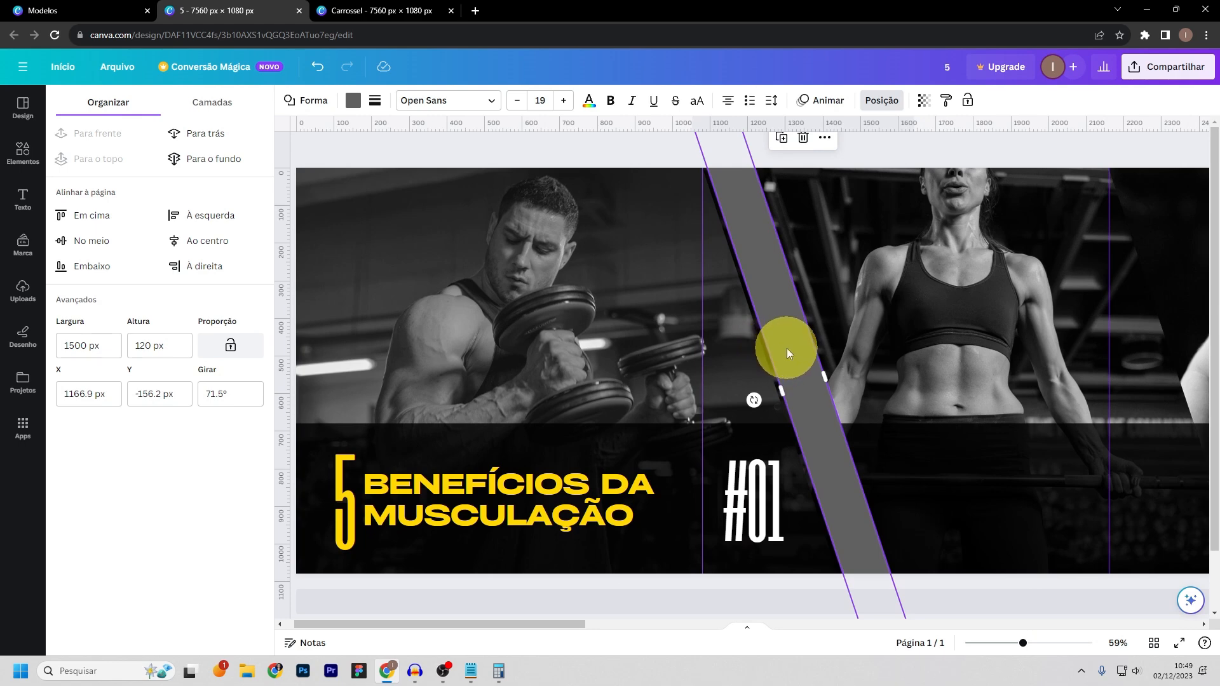
drag(788, 353, 810, 354)
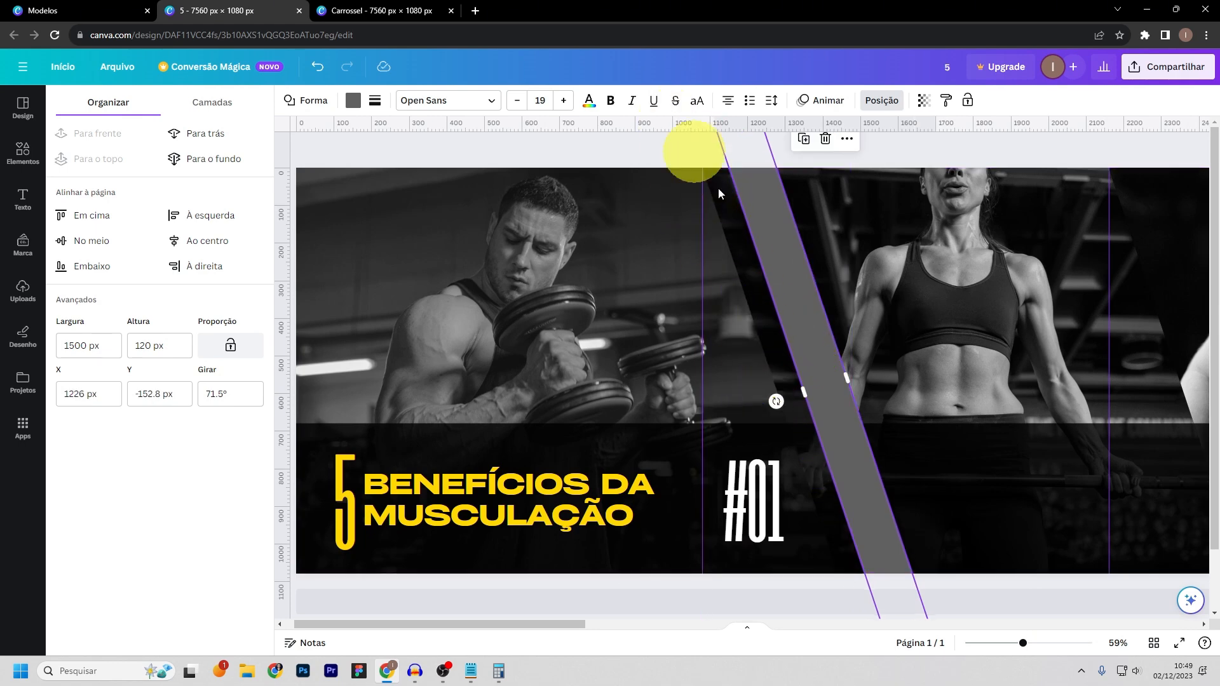
drag(821, 351, 777, 325)
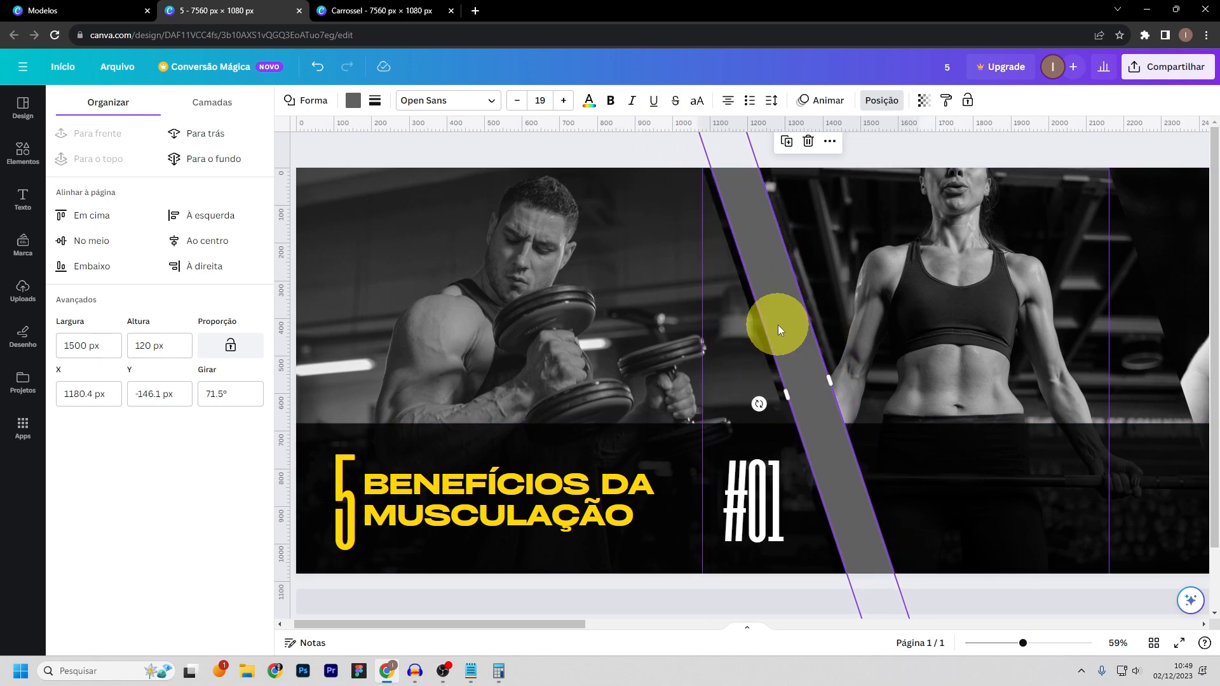
click(344, 108)
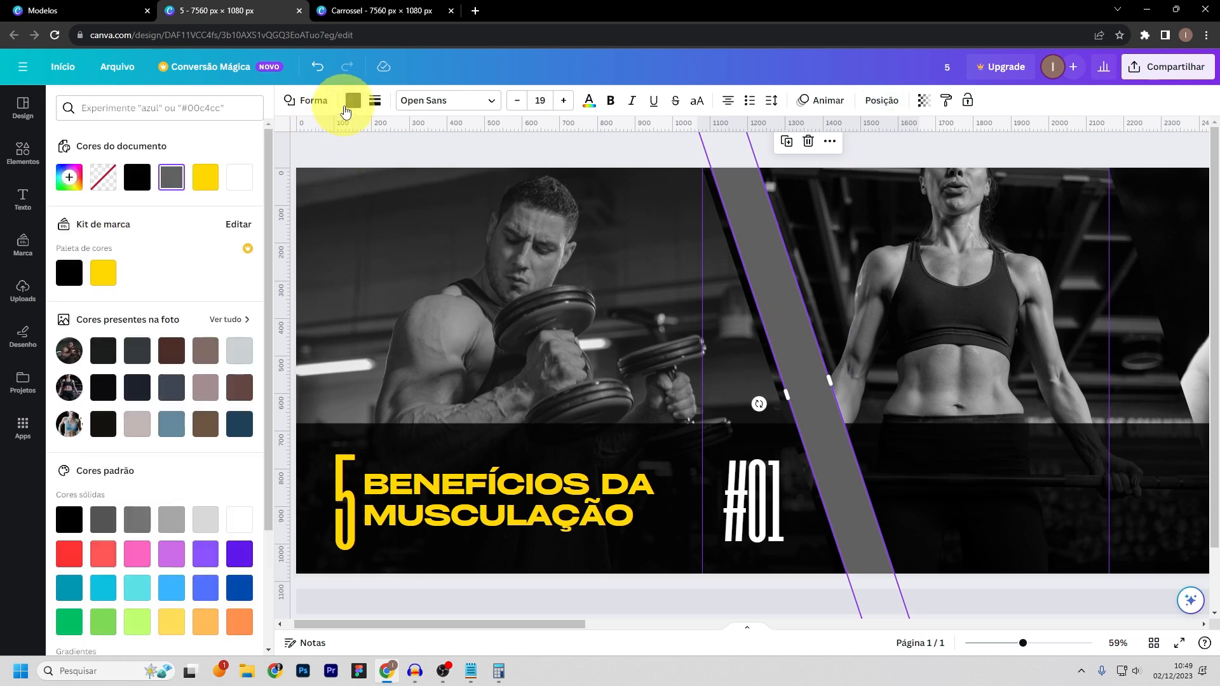
click(205, 177)
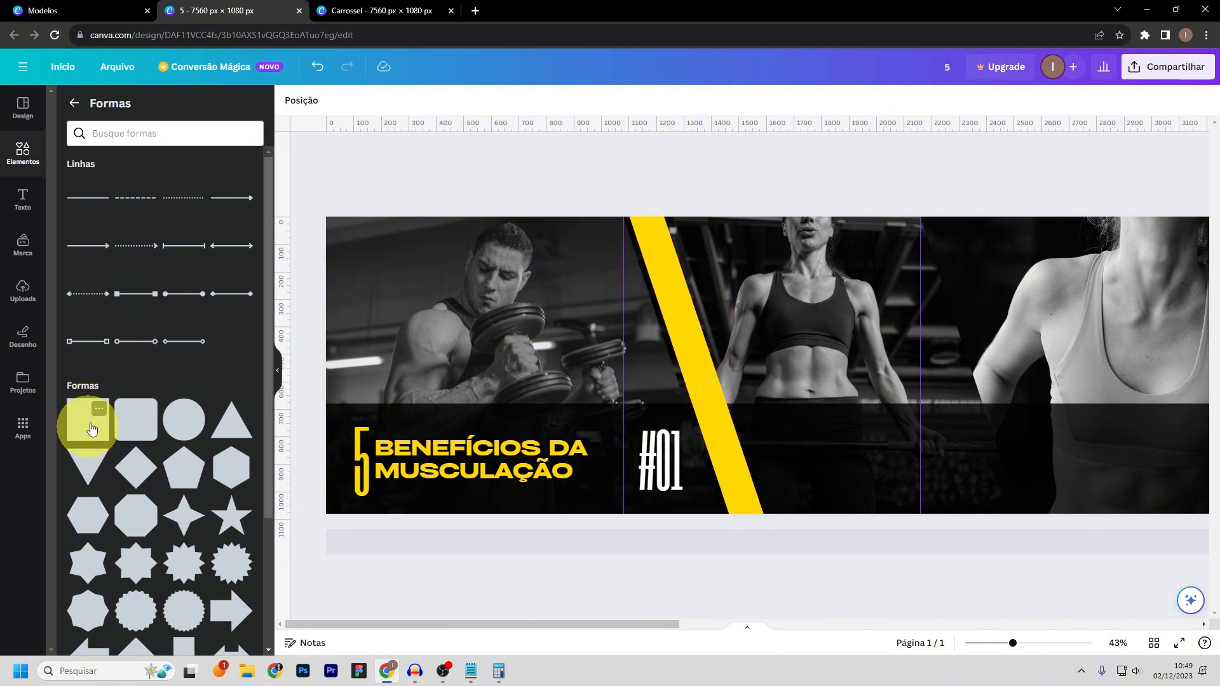
- Add a grey square over the second photo and enter the sample text "aaaaaaaaa" inside it
drag(92, 430, 826, 348)
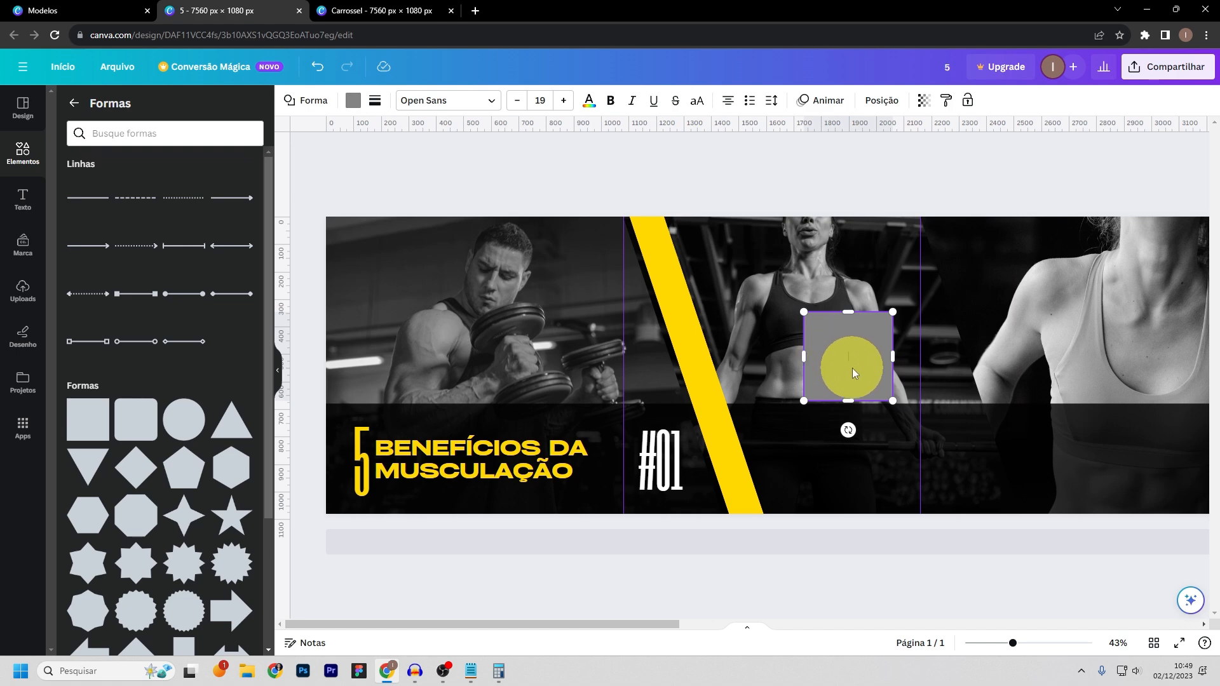
drag(1013, 644, 1043, 643)
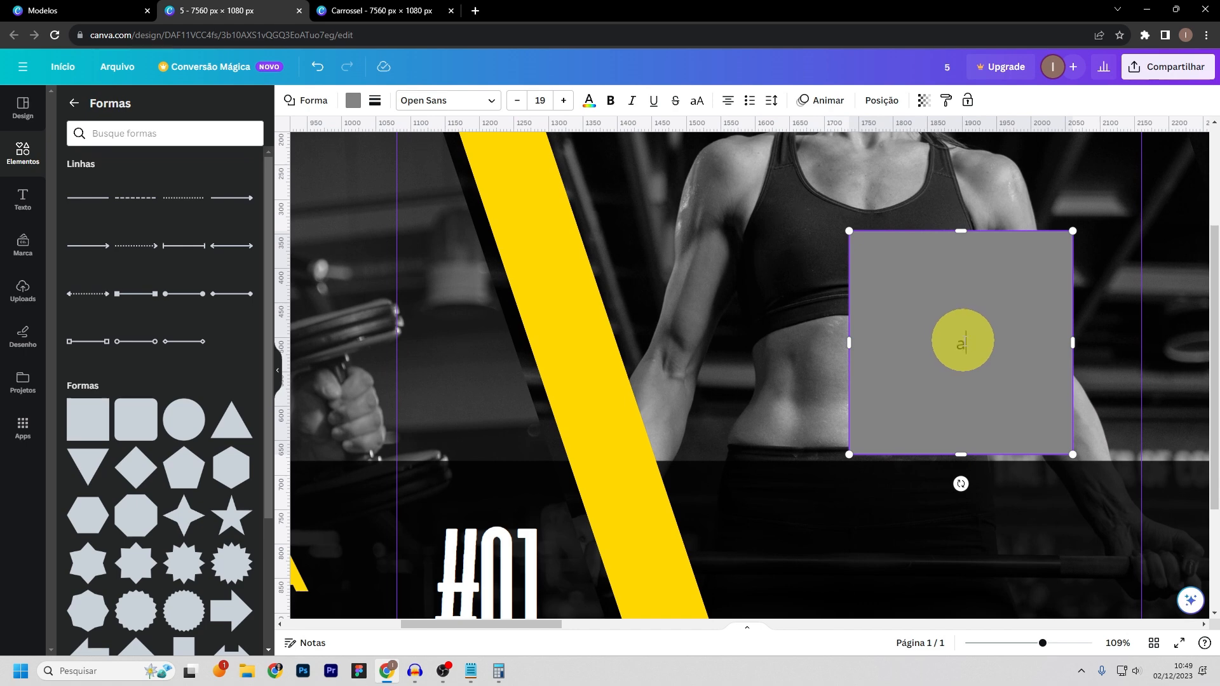
text(aaaaaaaa)
drag(1021, 343, 898, 340)
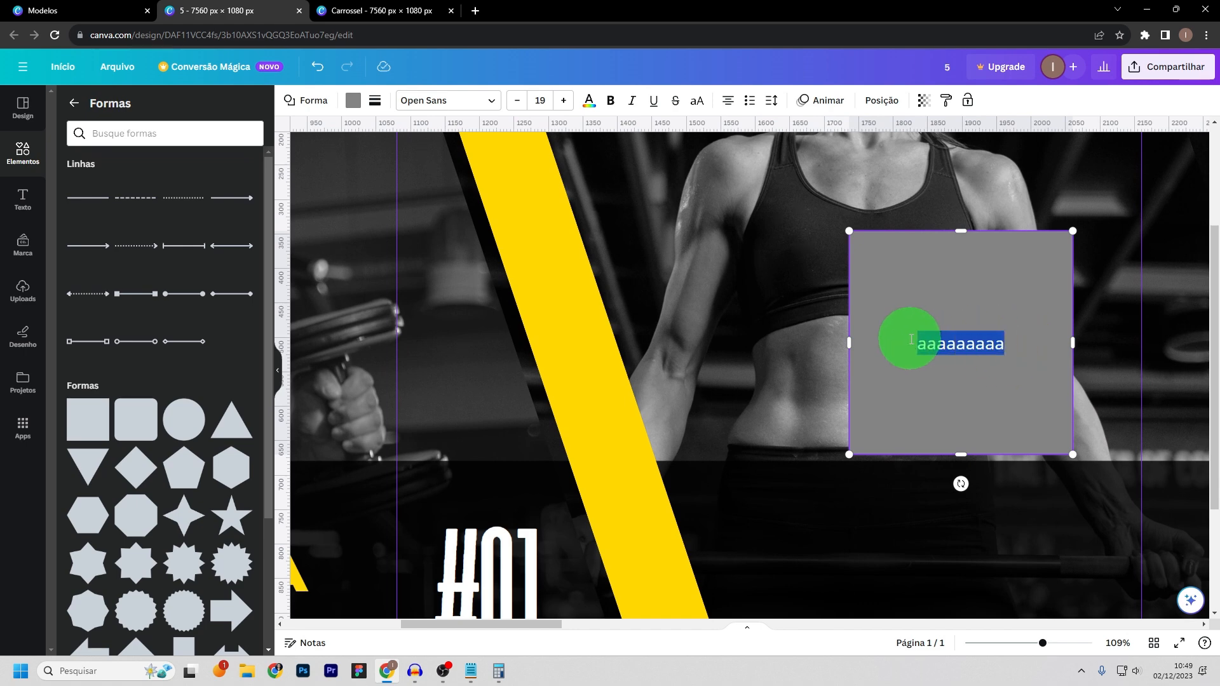
- Fill the square with the dark blue-grey from the photo colors and make its sample text yellow
click(361, 103)
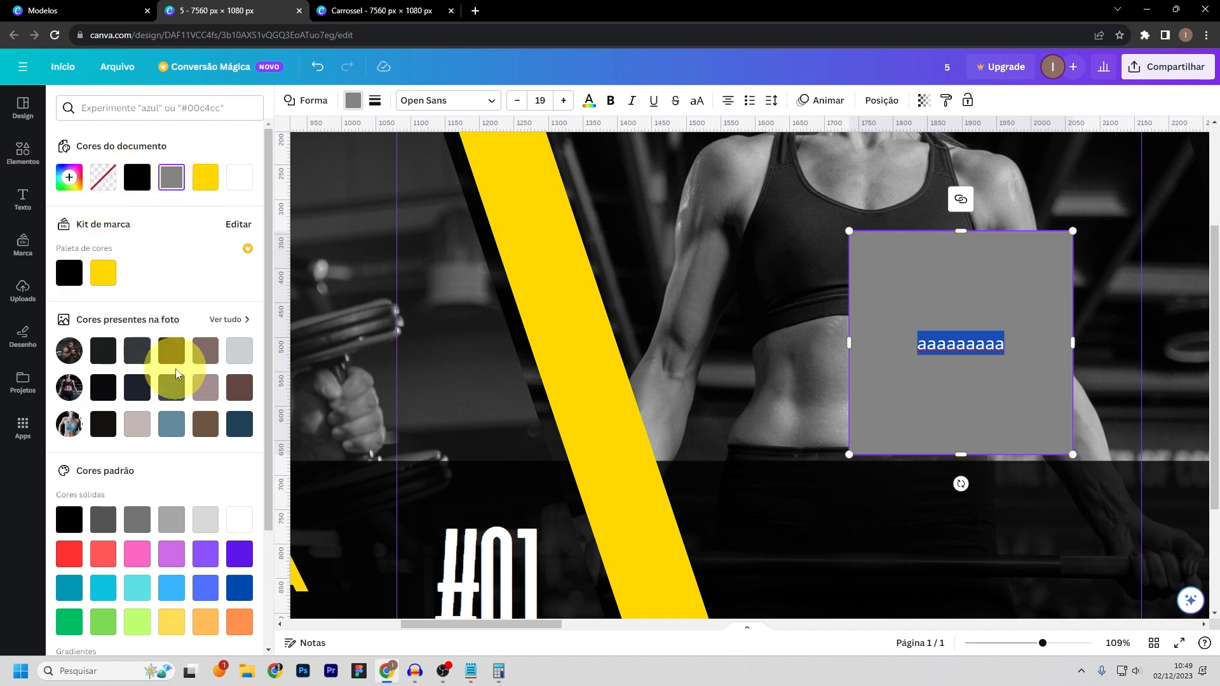
click(171, 387)
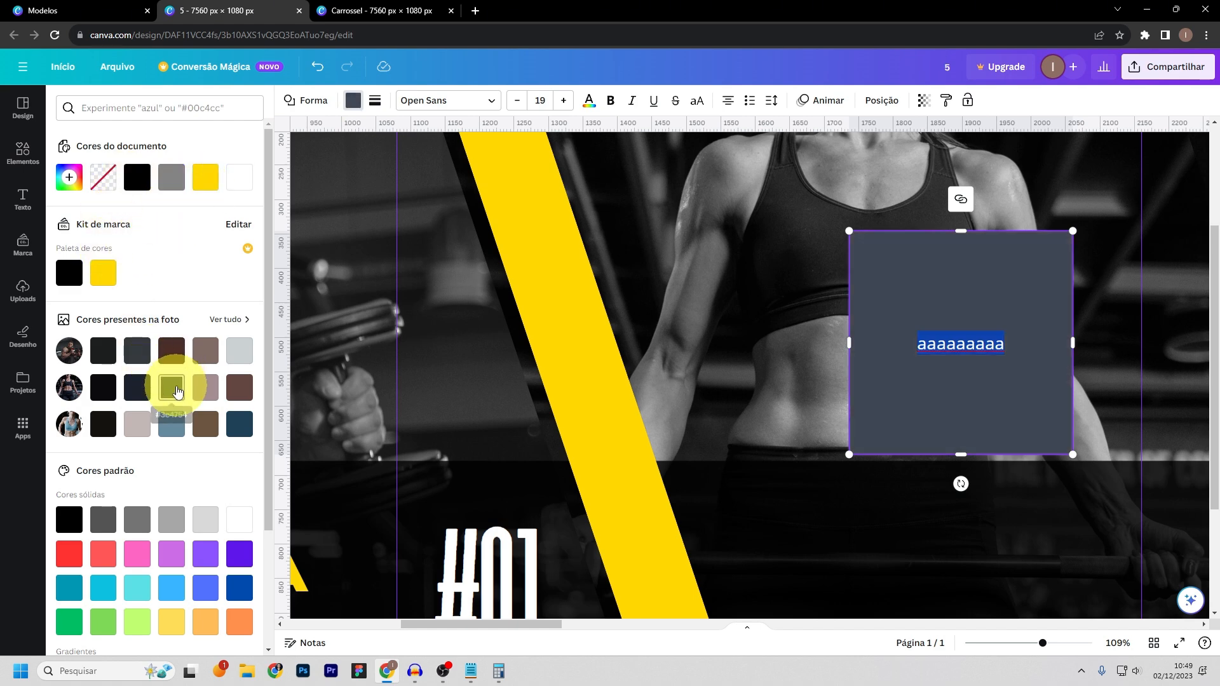
click(590, 109)
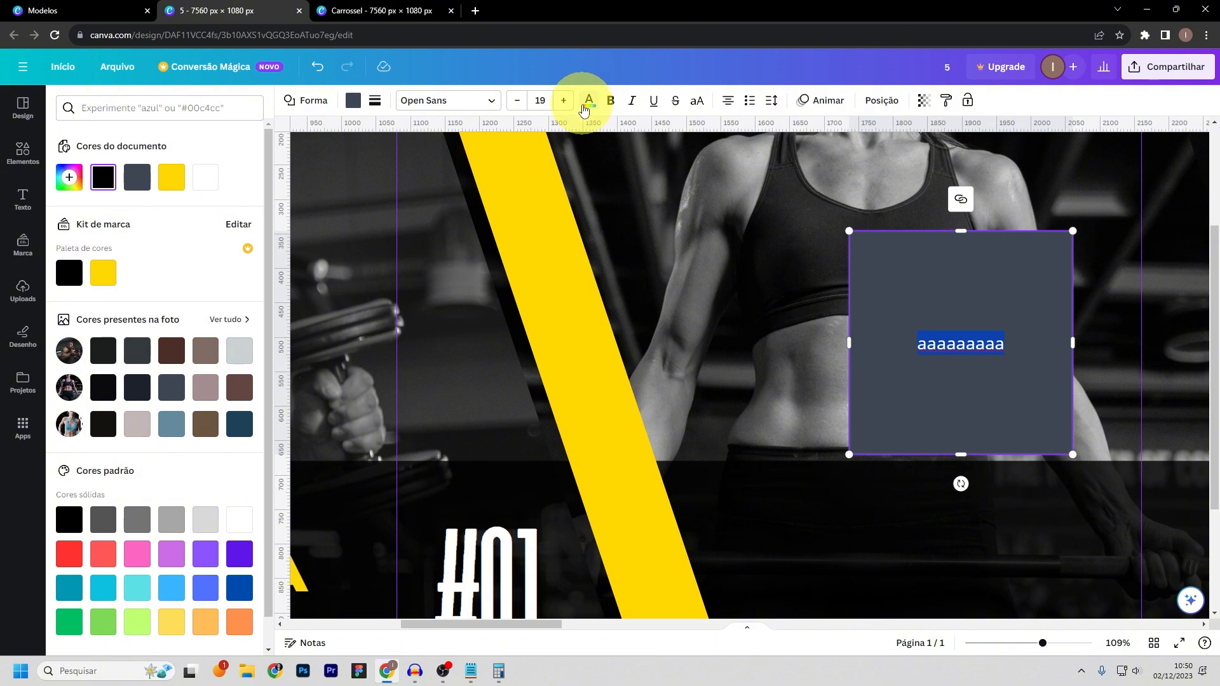
click(174, 185)
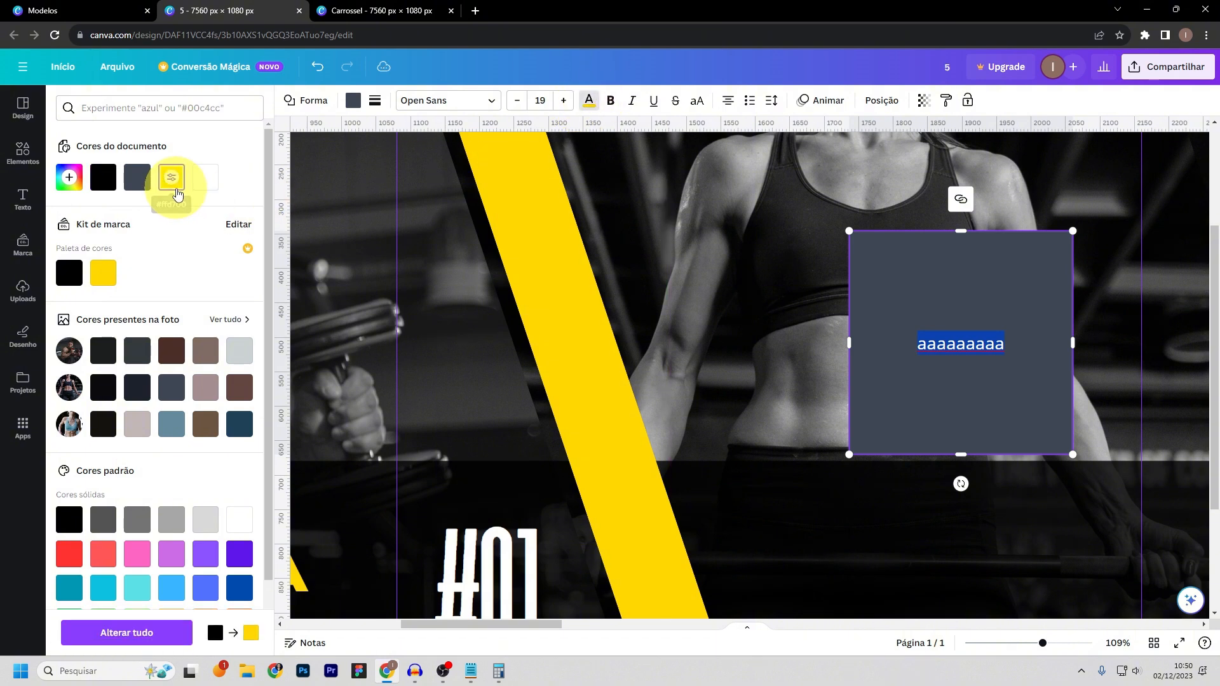
click(802, 270)
- Move the sample square over the woman's torso, reduce its height, and delete it
drag(972, 343, 887, 375)
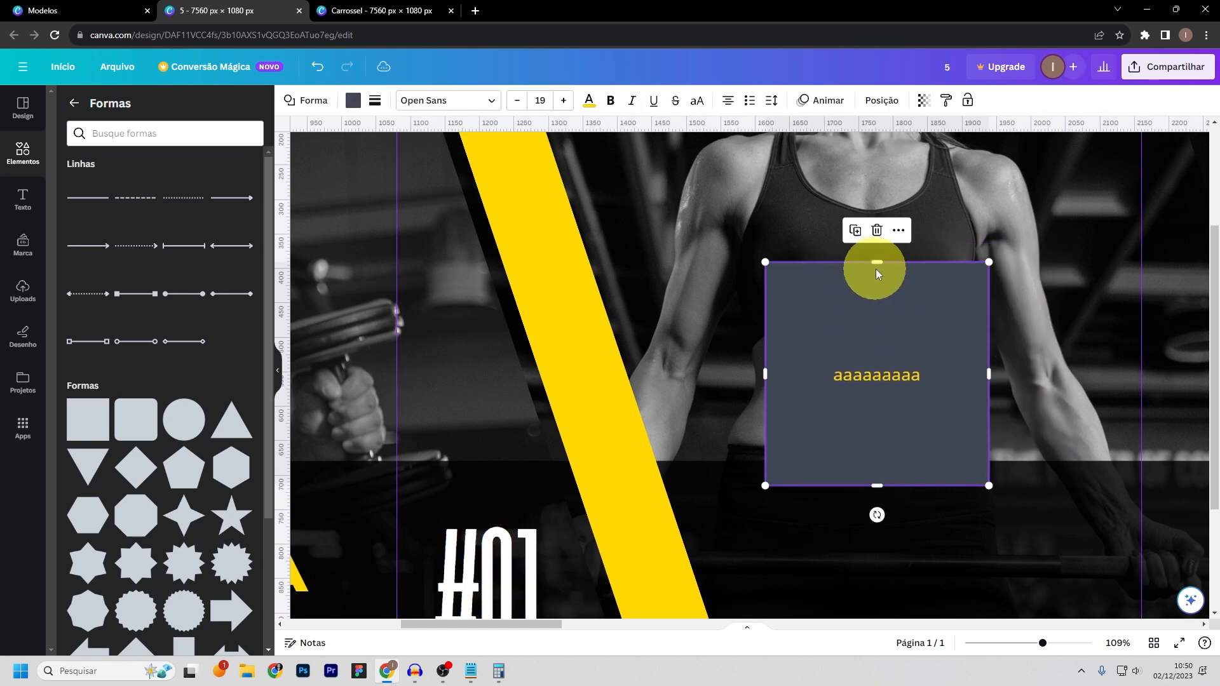
drag(877, 264, 816, 283)
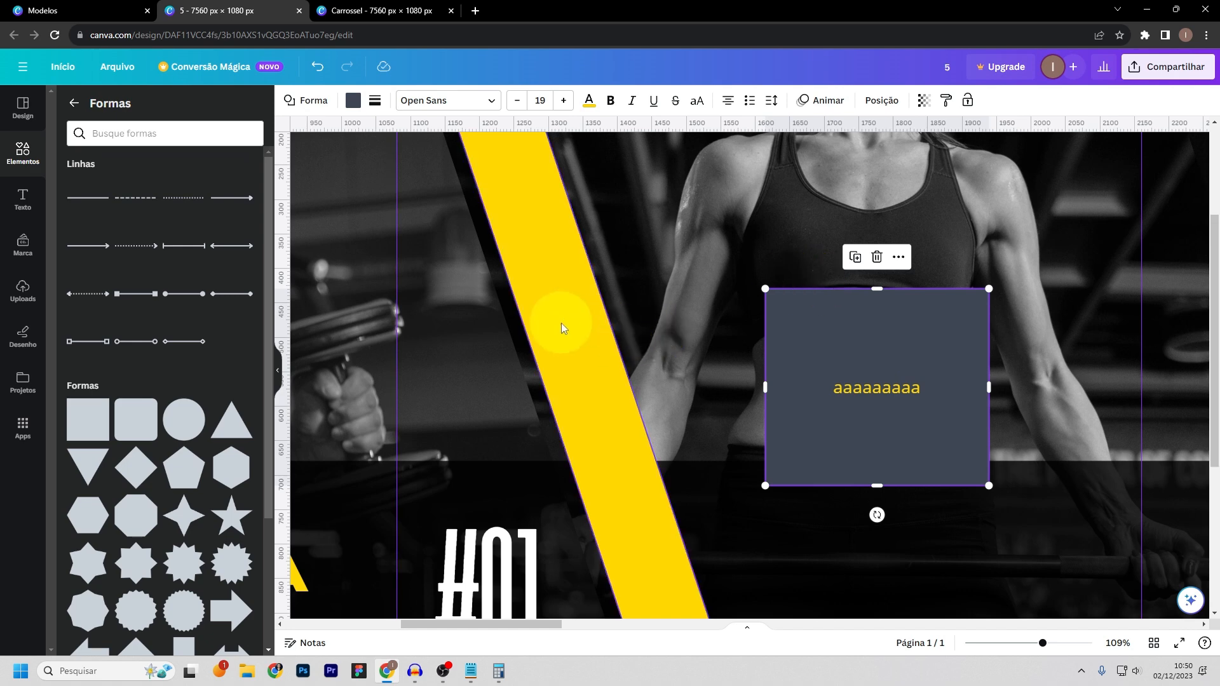
click(871, 357)
key(Delete)
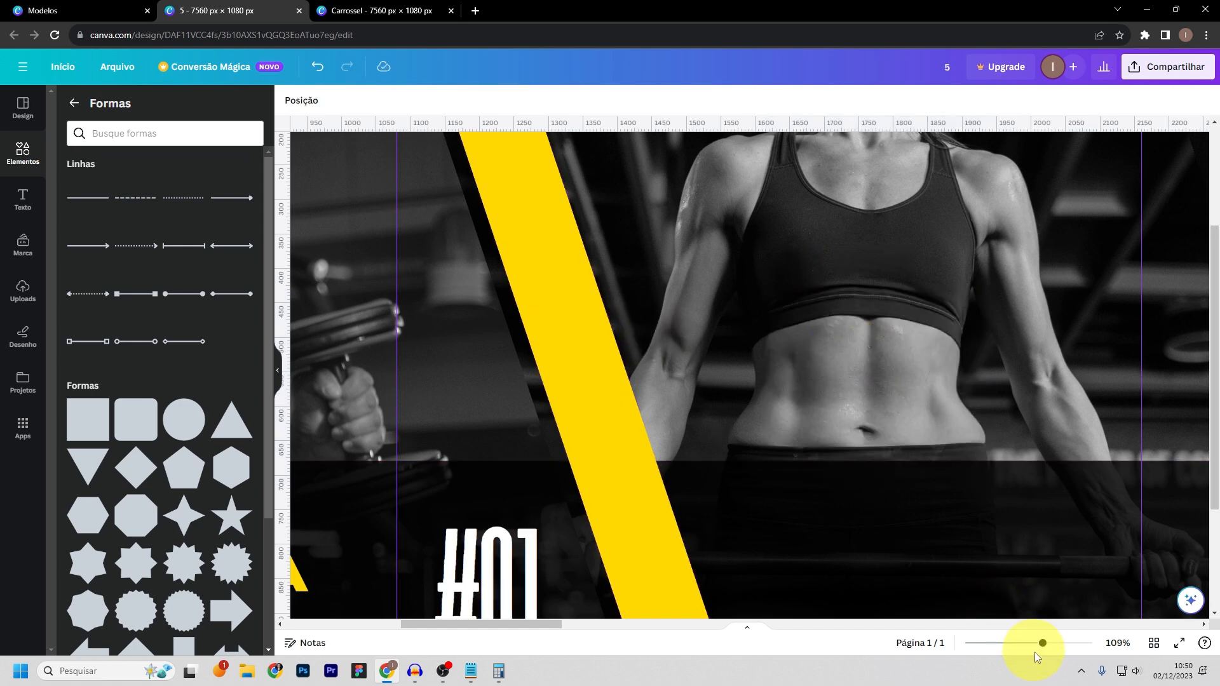
- Enter placeholder text inside the yellow diagonal bar and select all of that text
drag(1041, 643, 1024, 643)
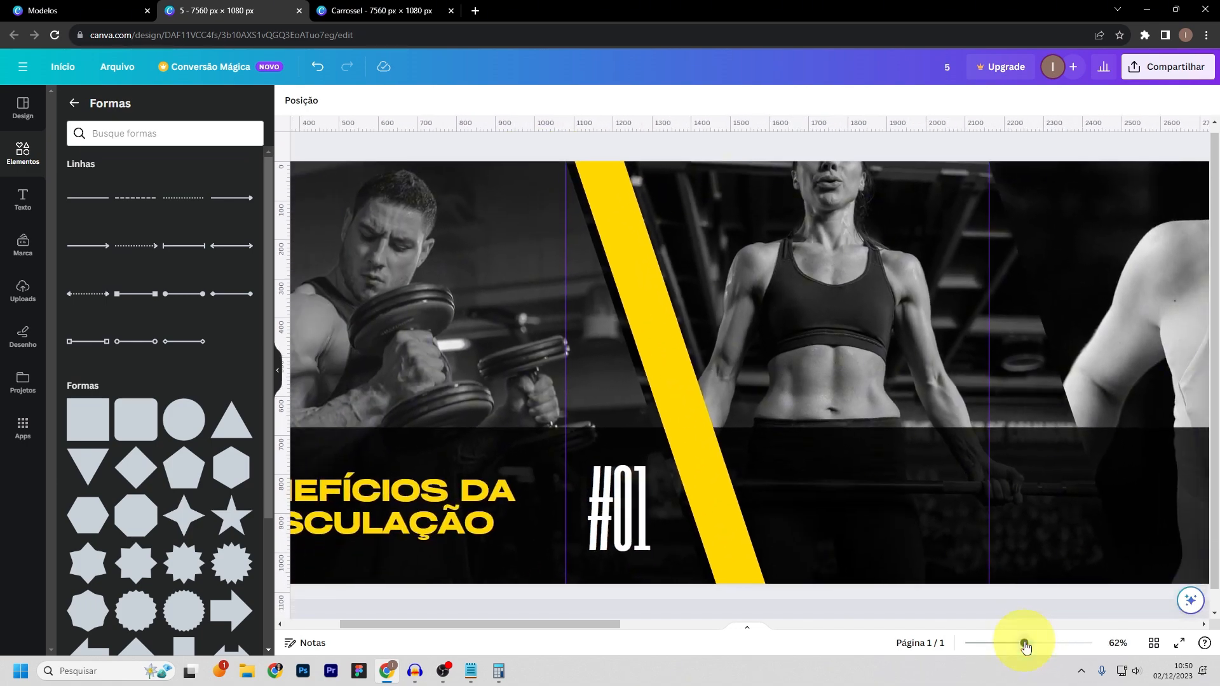
click(674, 382)
click(669, 371)
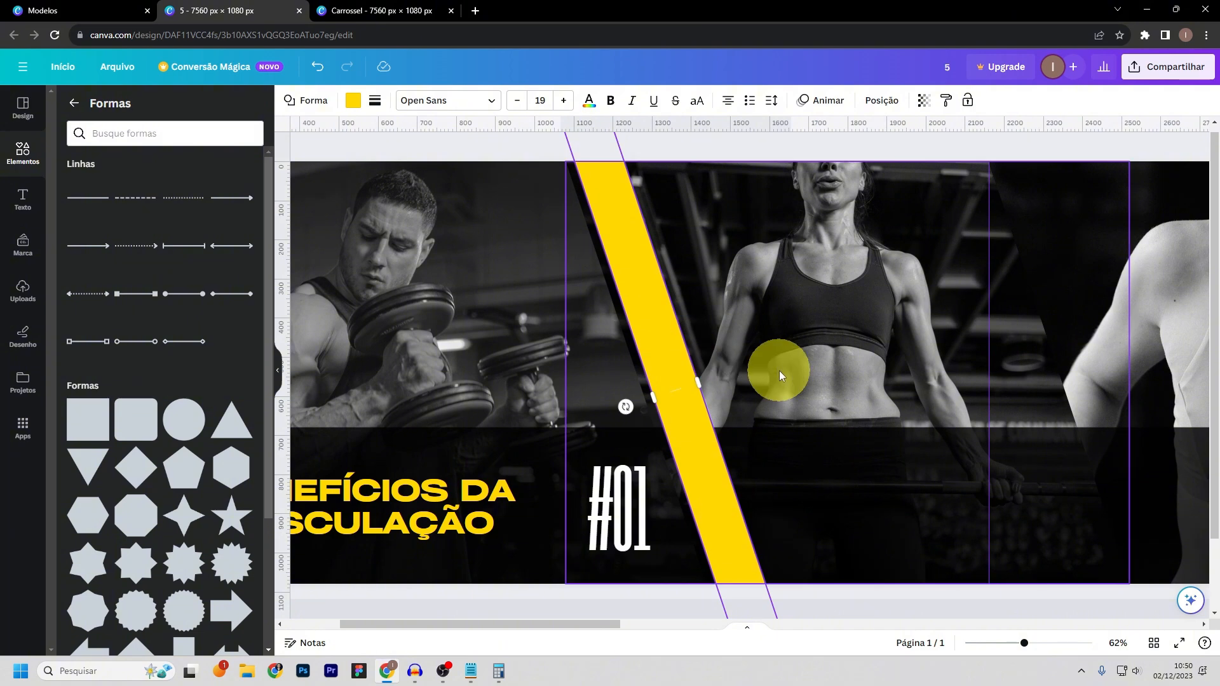
click(779, 371)
click(667, 365)
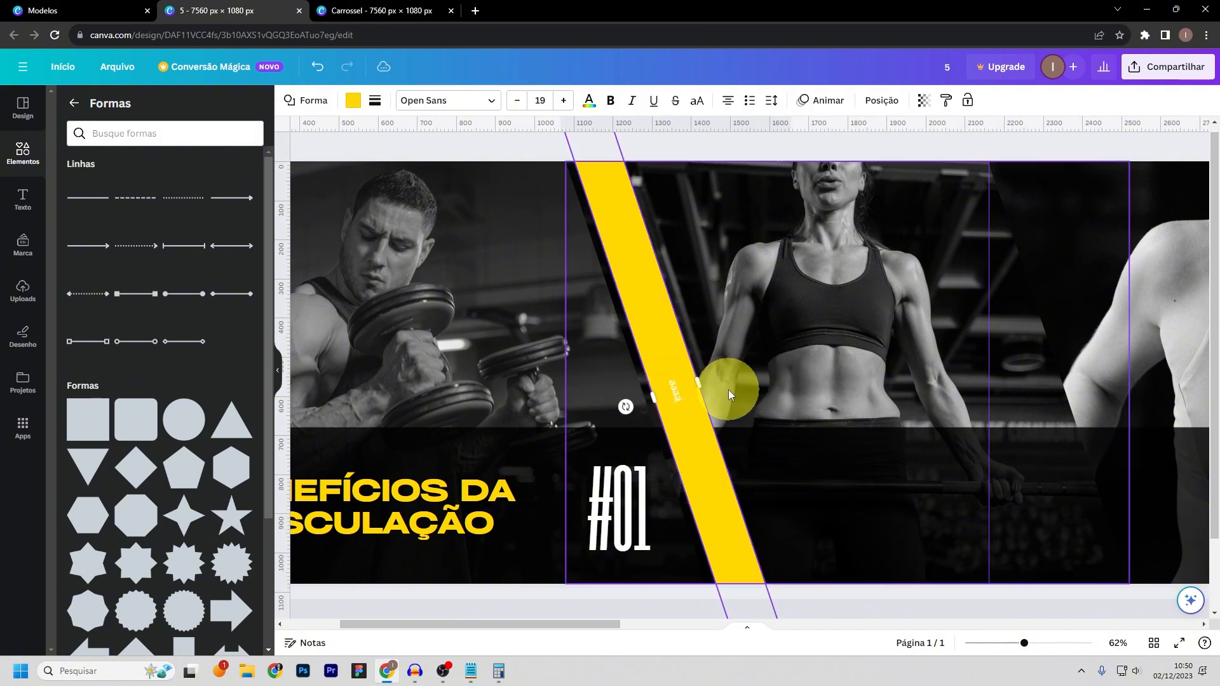
text(aaaasd)
text(asd)
drag(694, 421, 657, 367)
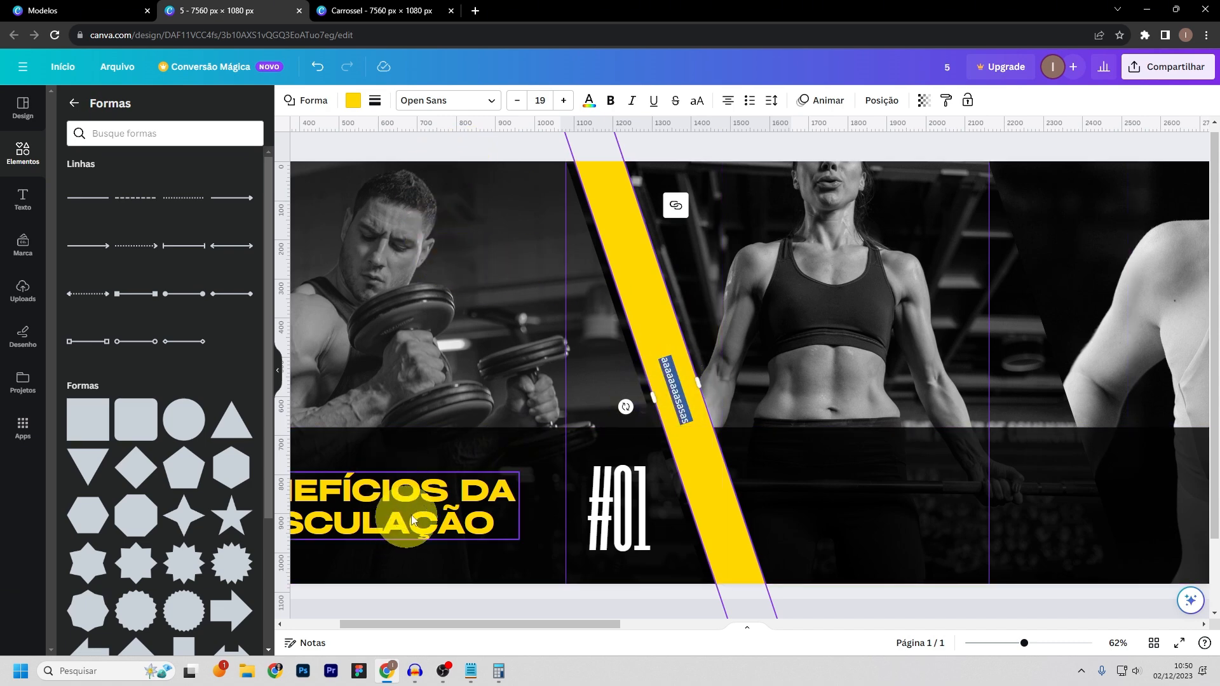
- Check the main title's font and apply bold Cy Grotesk Grand to the placeholder text in the yellow bar
click(432, 495)
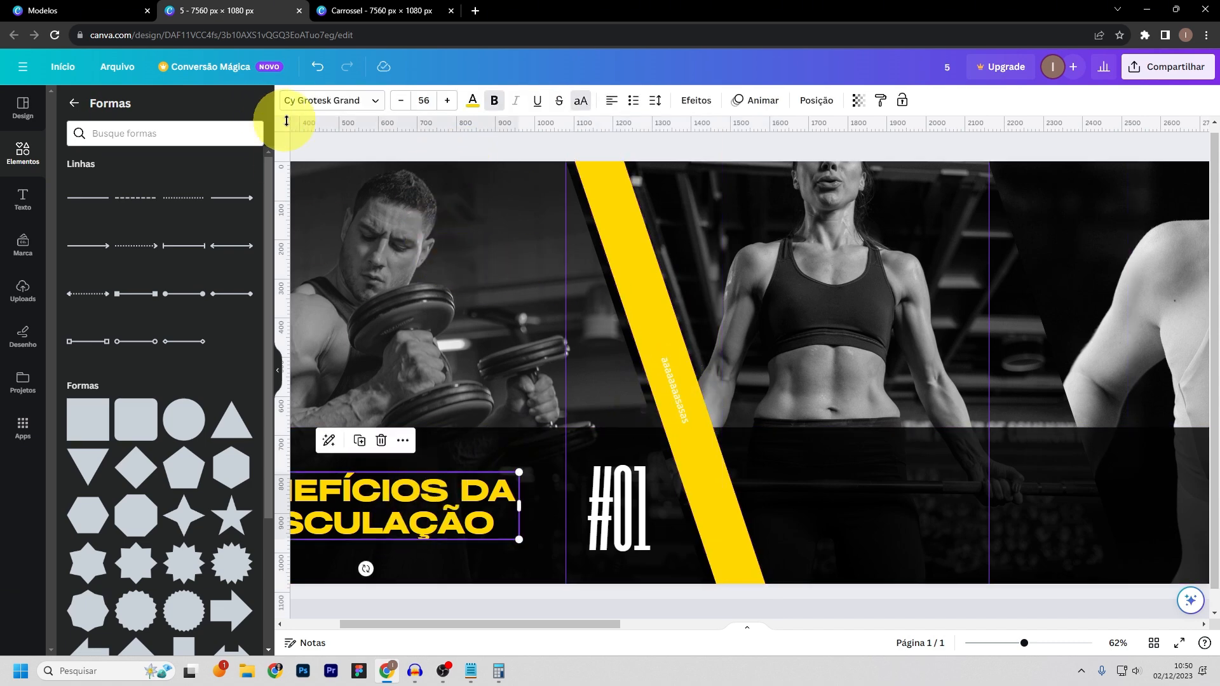
click(677, 397)
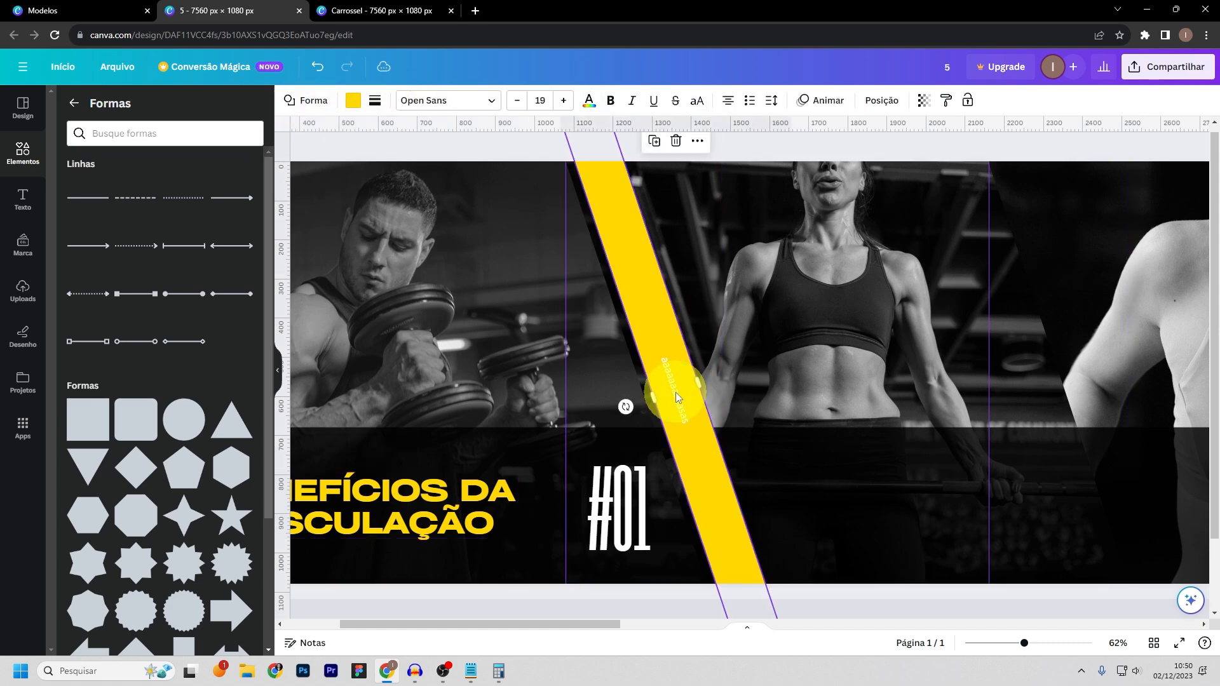
click(450, 108)
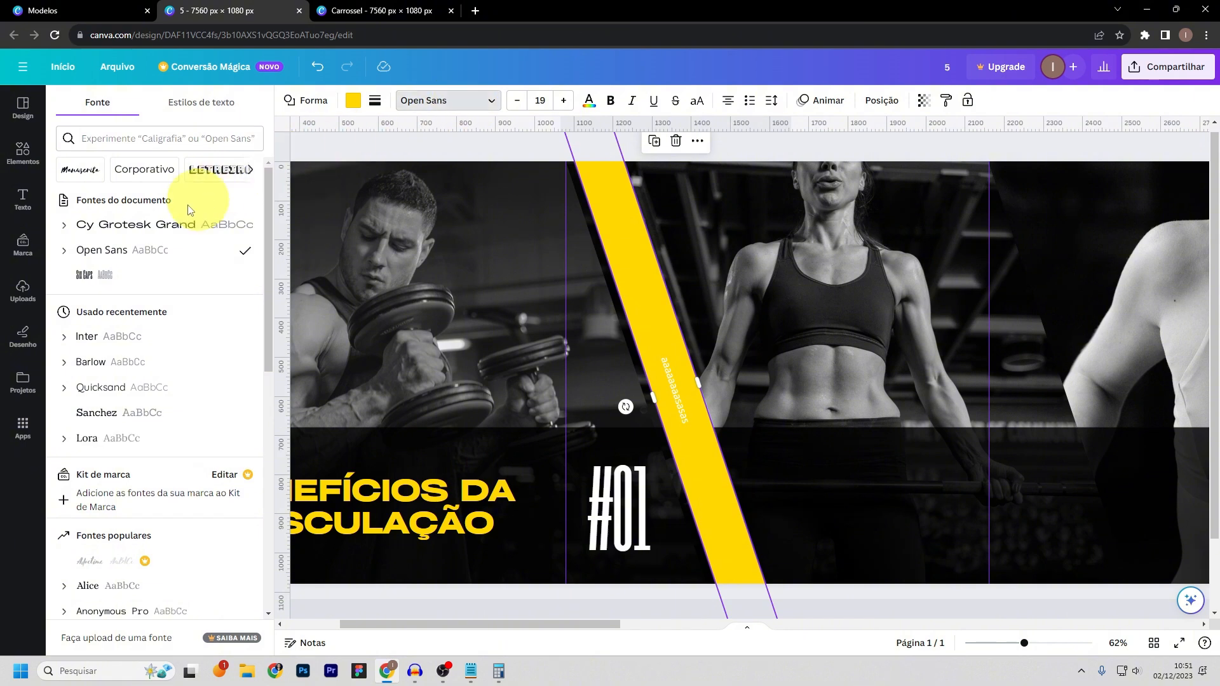
click(150, 230)
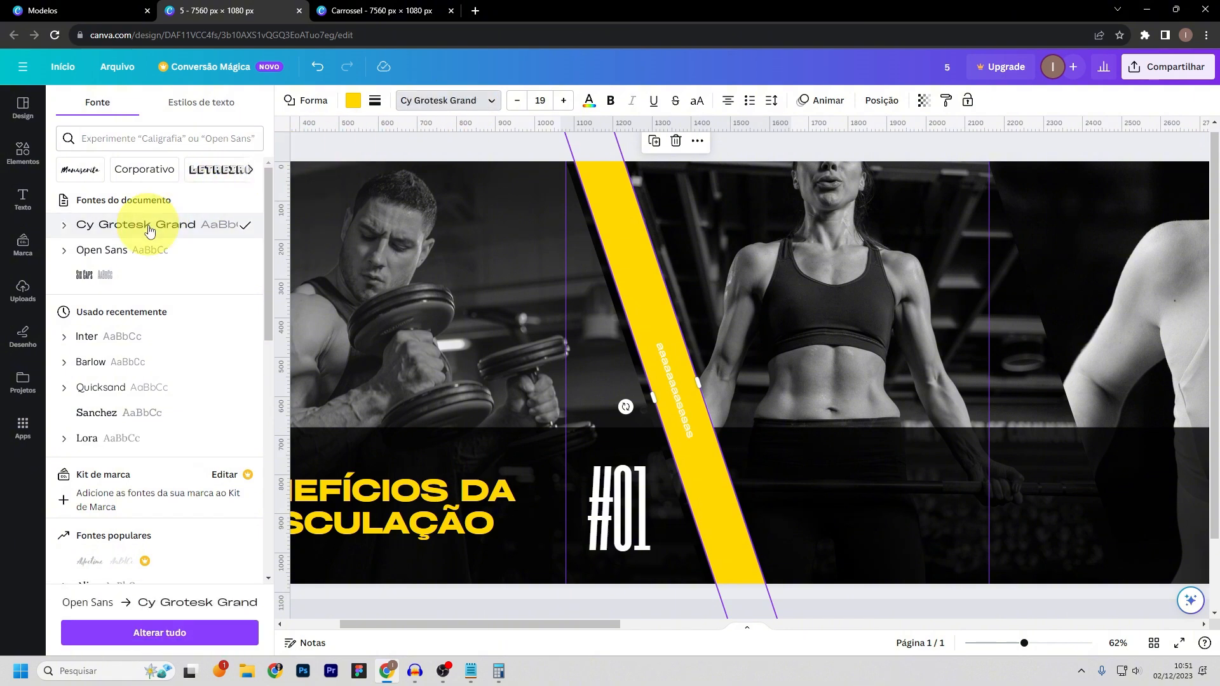
click(612, 108)
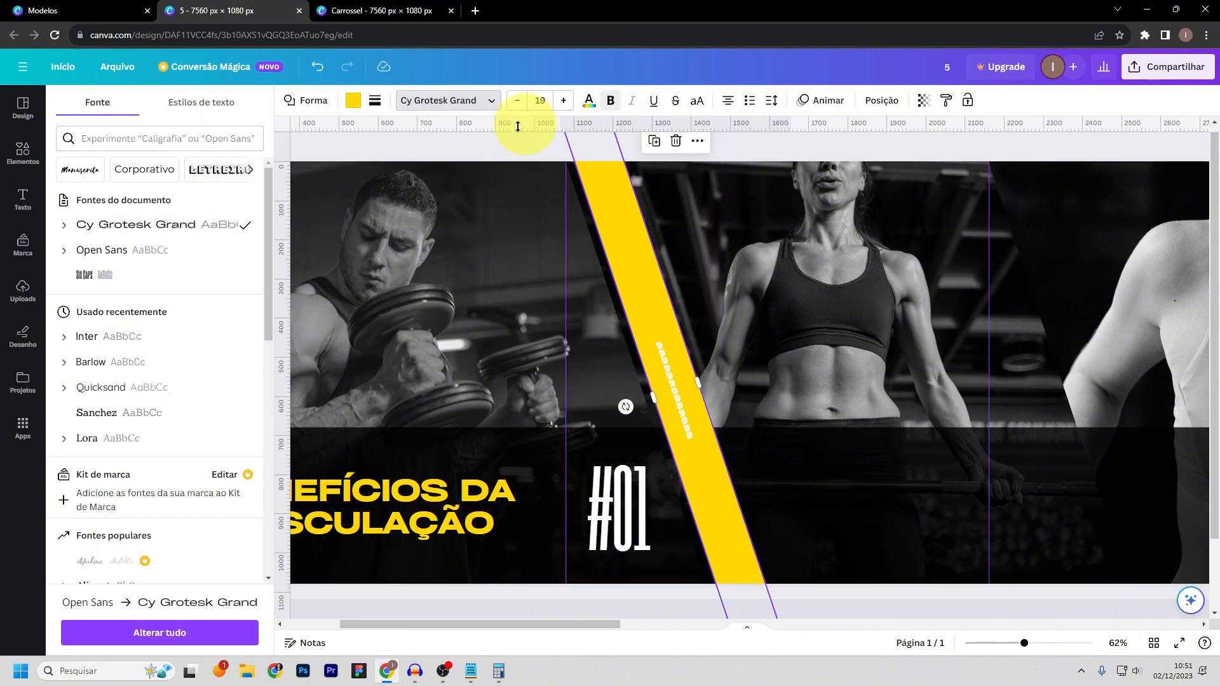
- Color the bar's placeholder text black and set its font size to 44
click(589, 102)
click(103, 176)
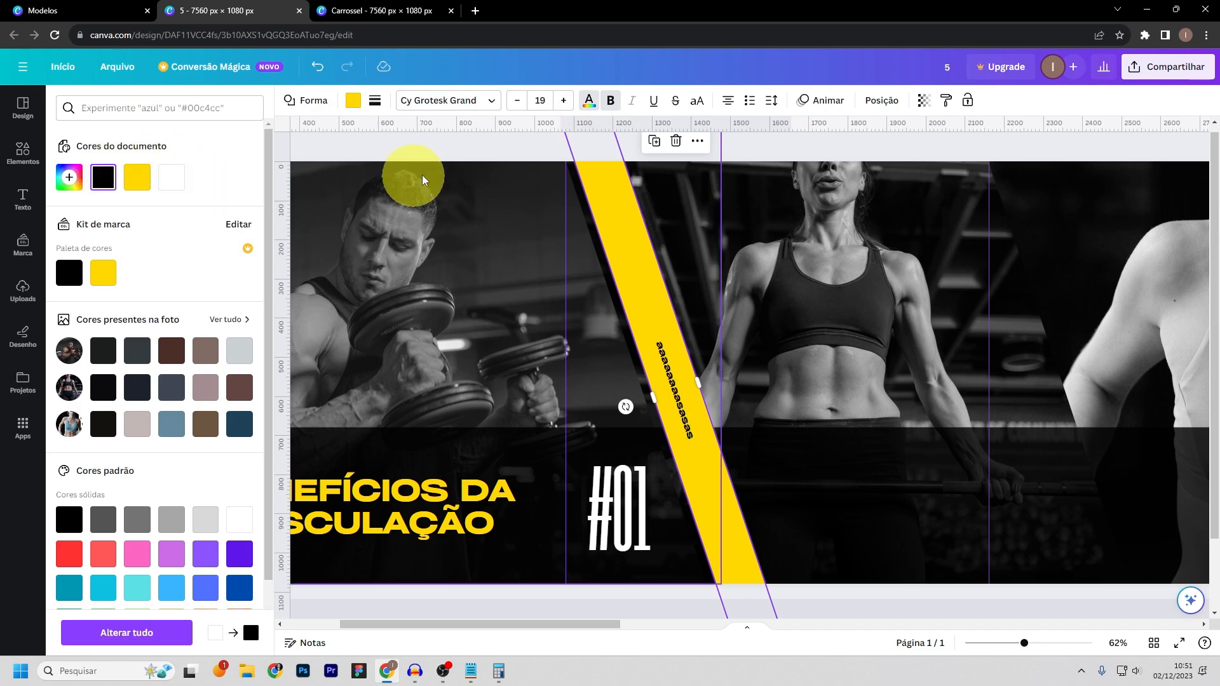
click(542, 102)
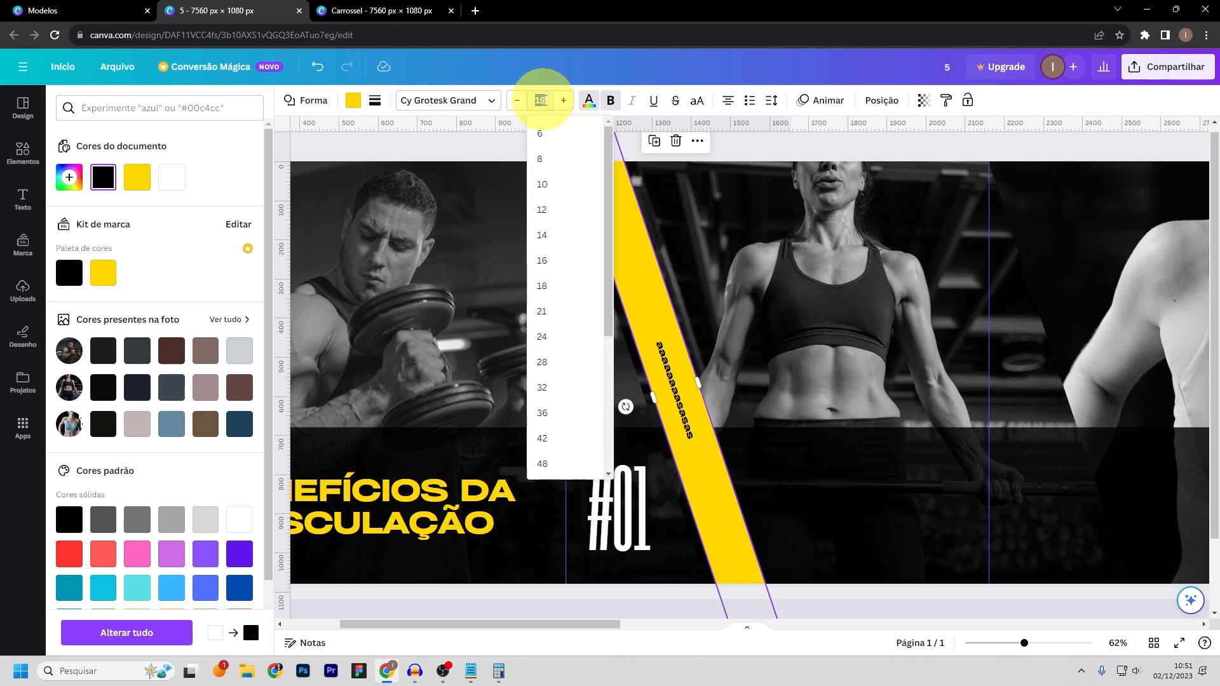
text(44)
key(Return)
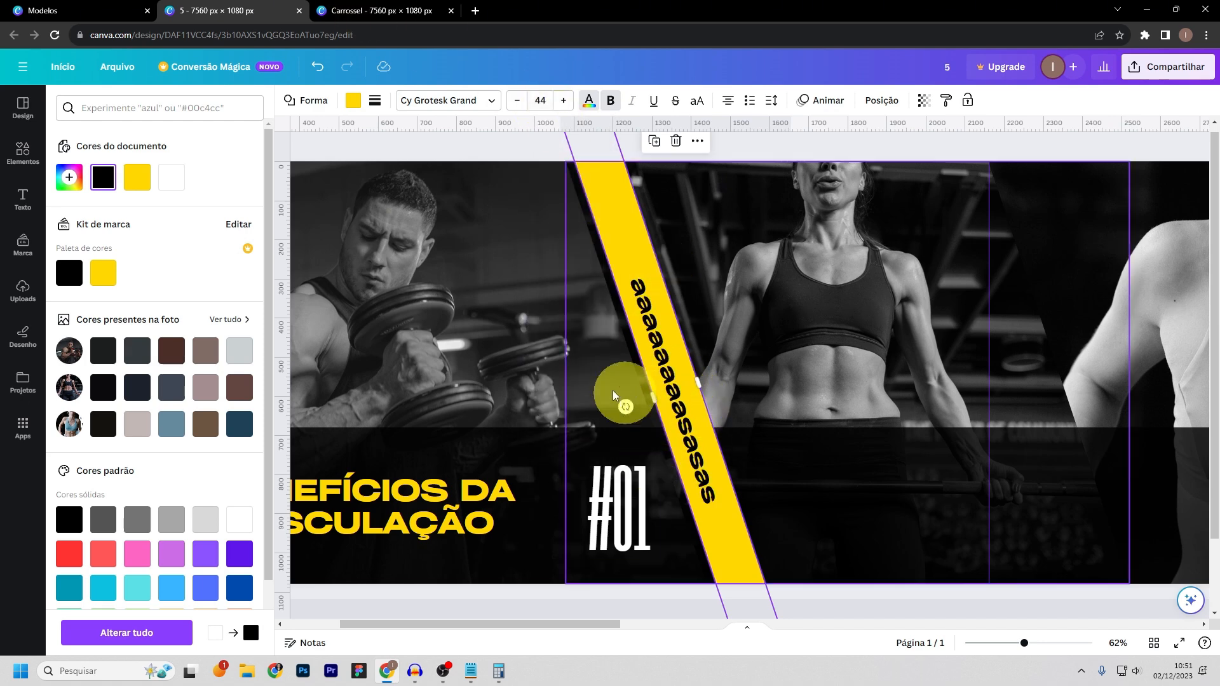
- Switch to Notepad, copy the line "Força e Resistência" under Imagem 2, and minimize the notes
click(471, 671)
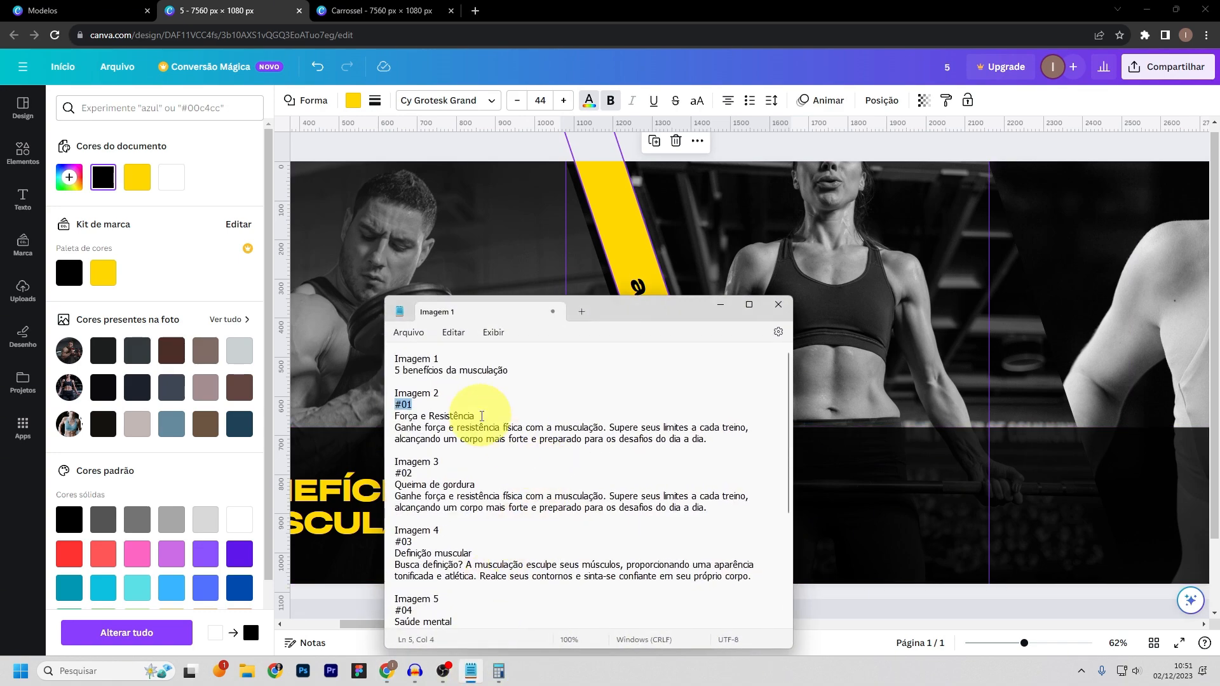
mouse_move(476, 415)
mouse_down()
mouse_move(387, 421)
mouse_move(473, 416)
mouse_up()
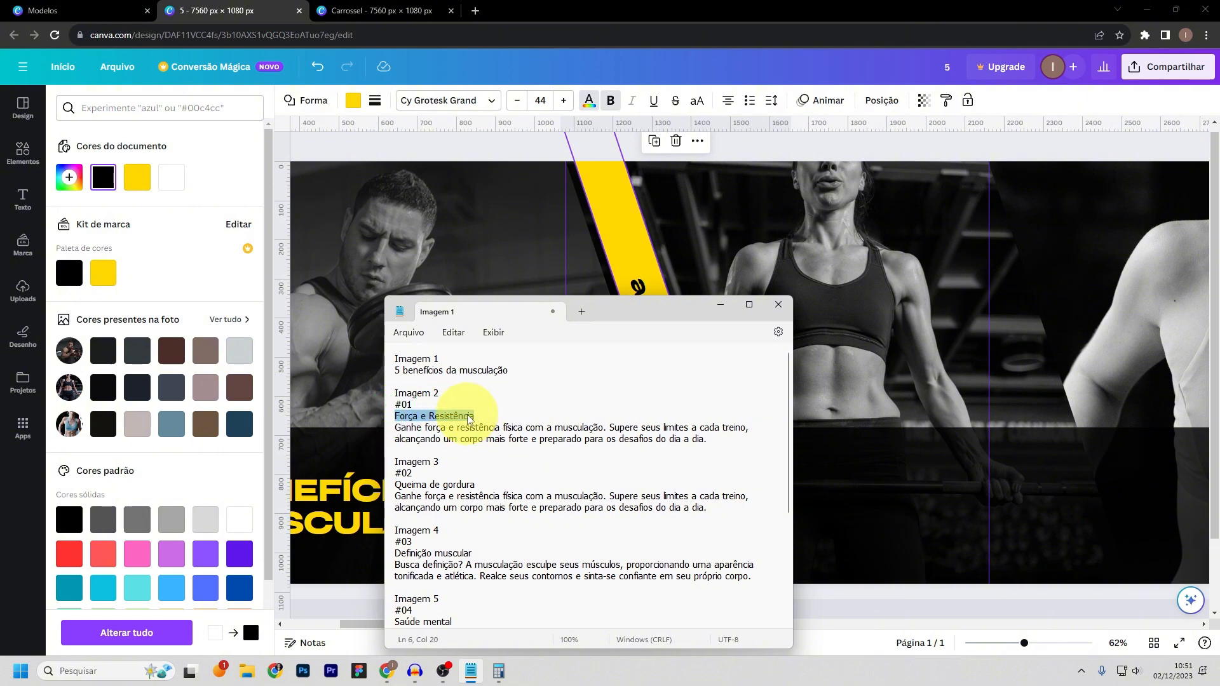
right_click(473, 418)
click(543, 230)
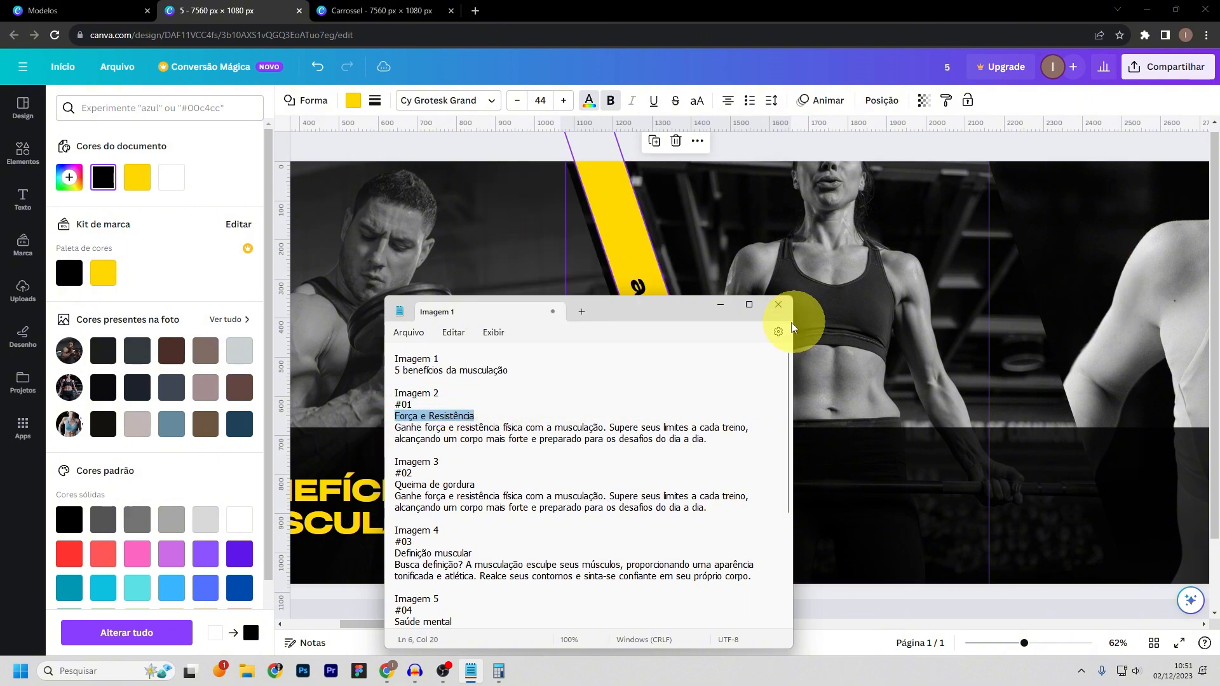
click(725, 306)
- Replace the bar's placeholder text with the copied "Força e Resistência" and format it in uppercase
double_click(648, 312)
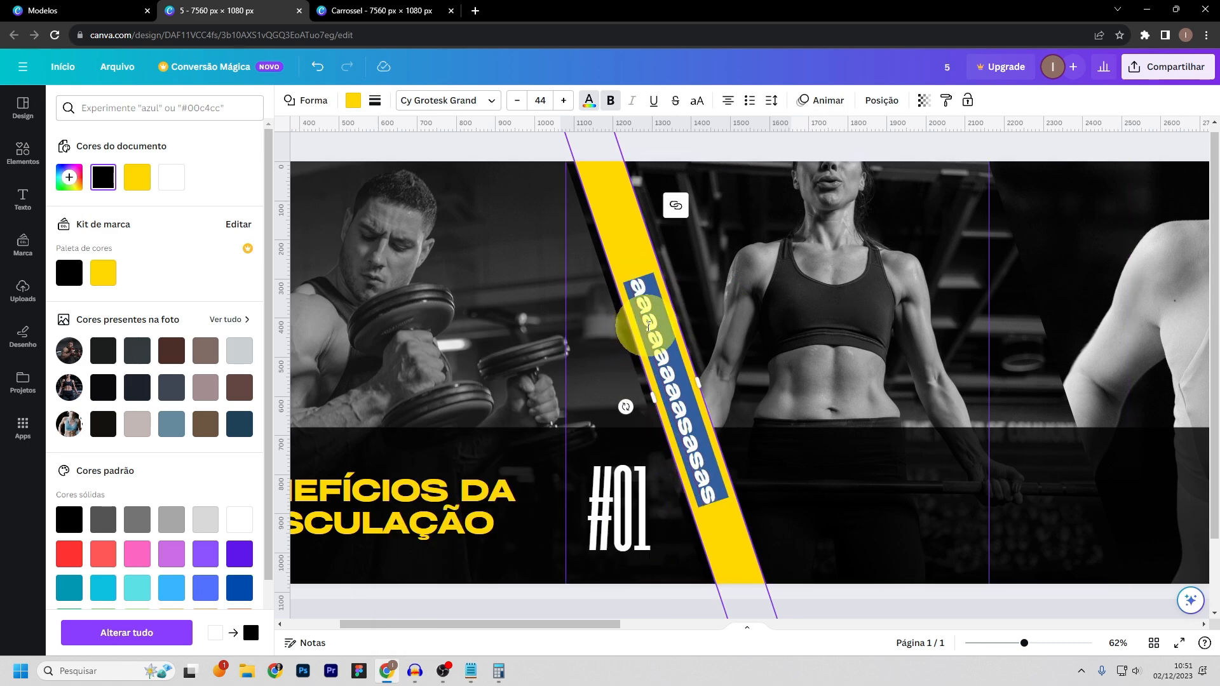
right_click(651, 326)
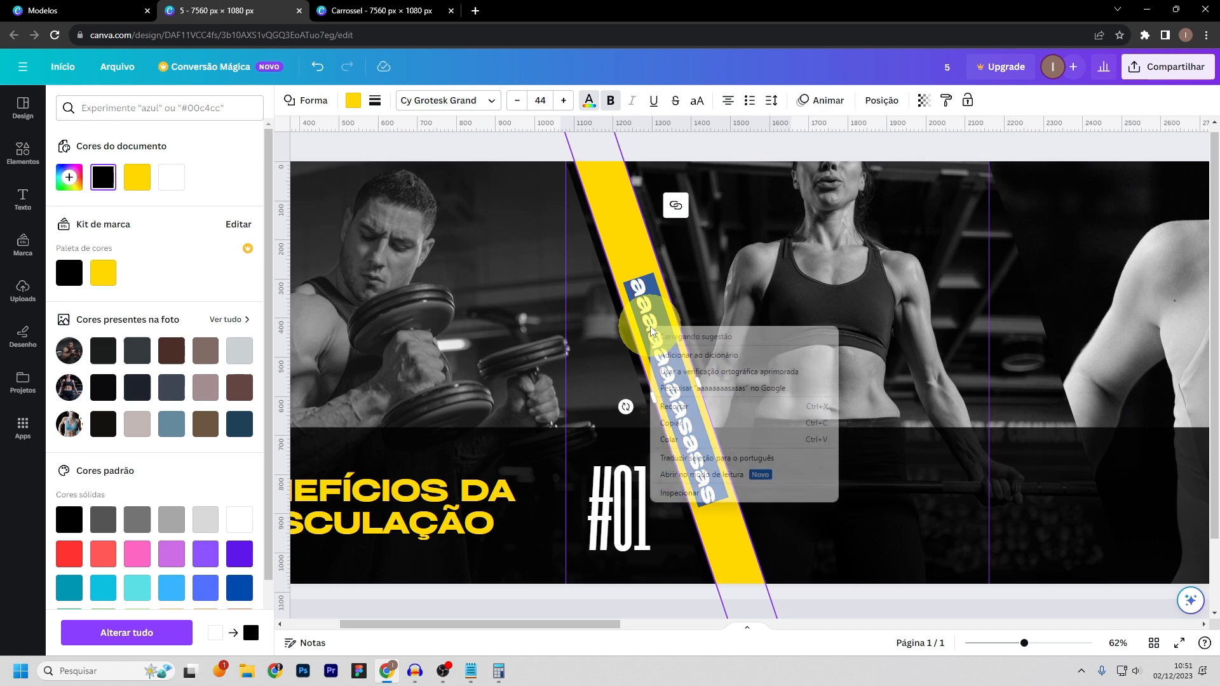
click(692, 418)
click(700, 260)
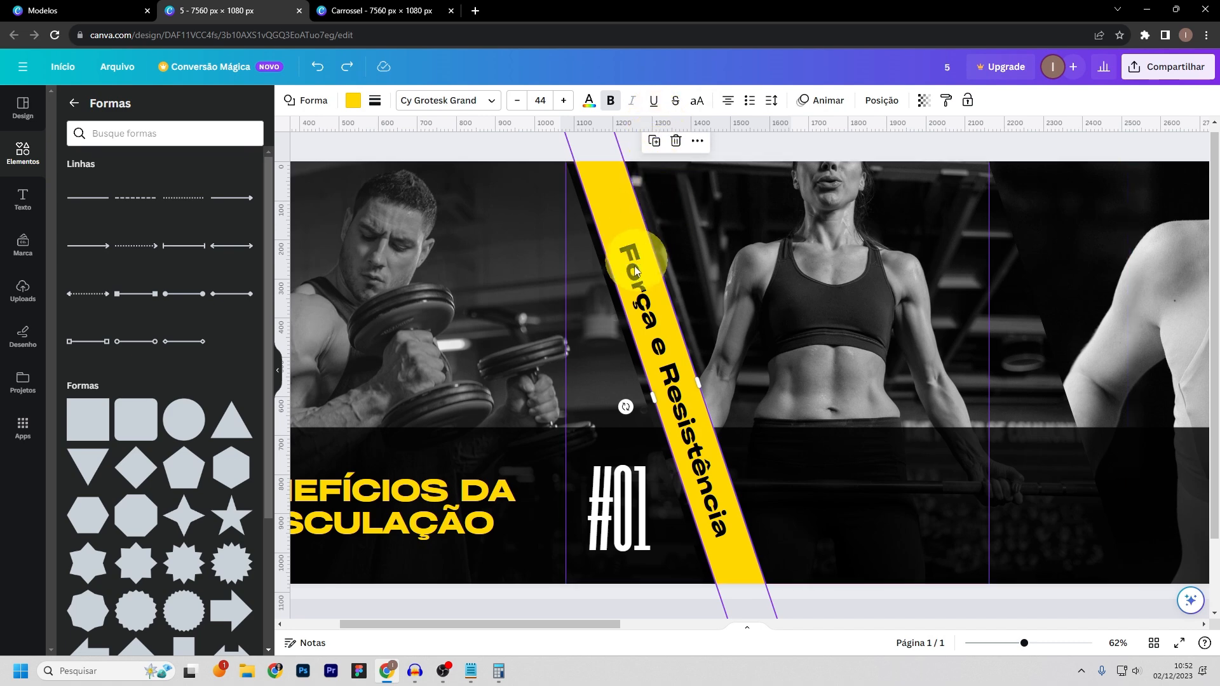
click(697, 102)
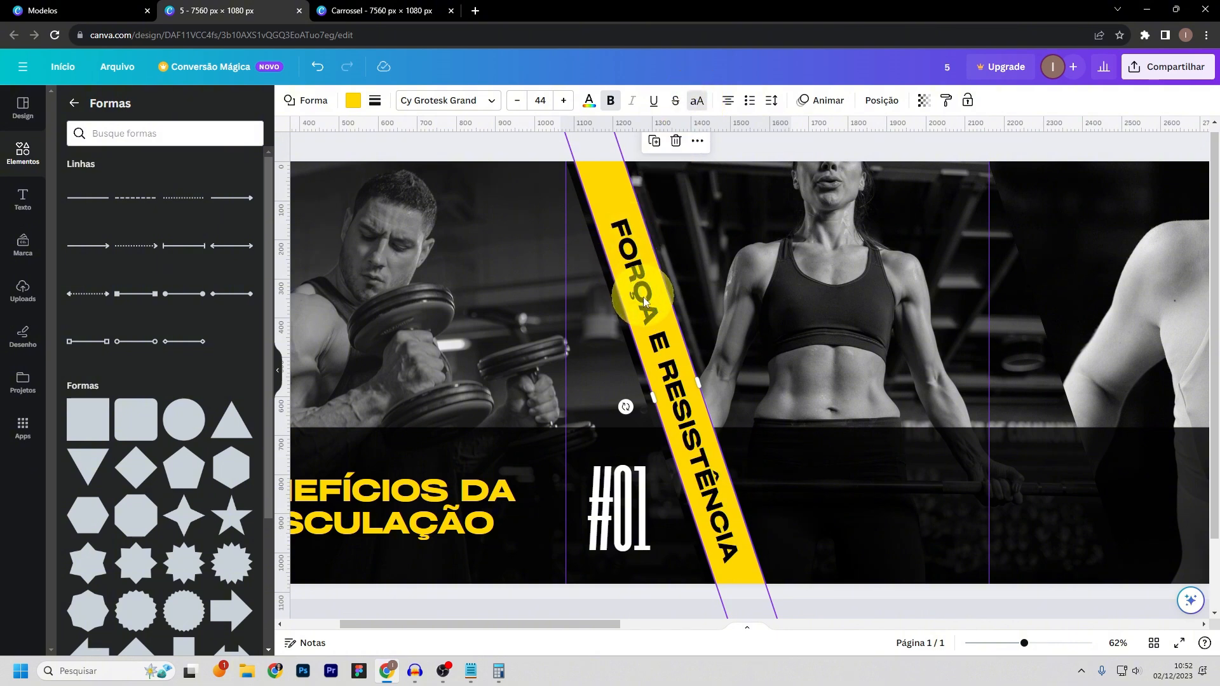
- Try the yellow bar in several positions around the boundary between the first two photos
drag(644, 299, 630, 334)
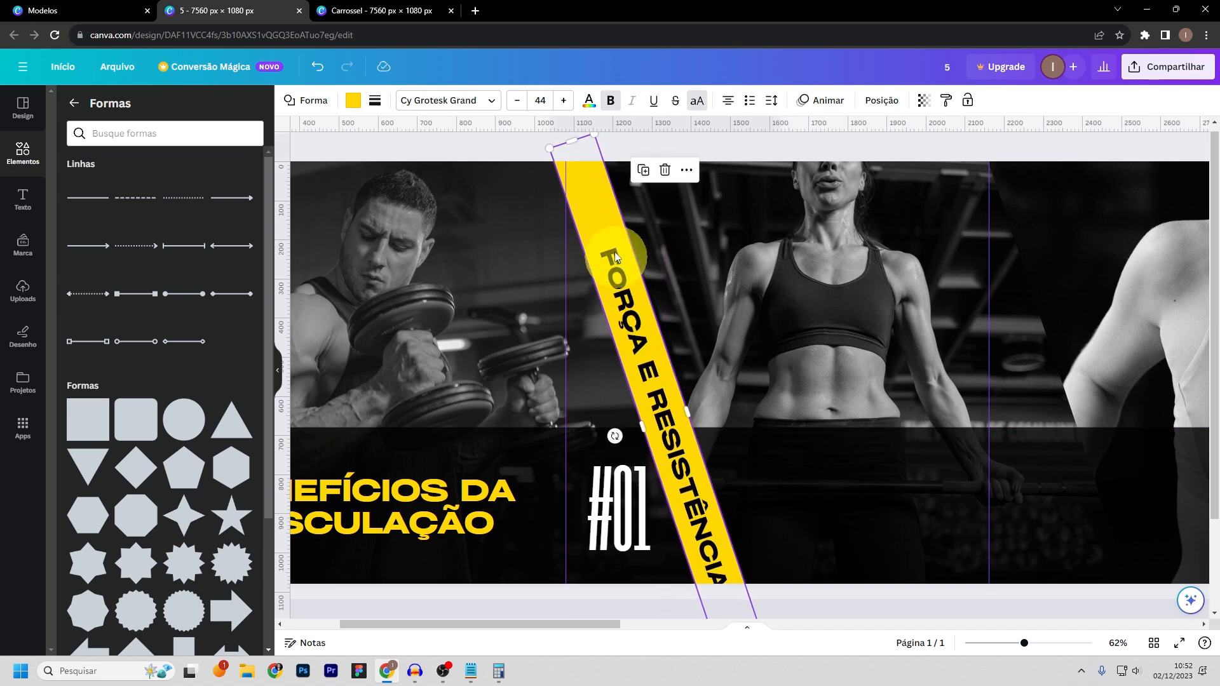
drag(584, 204, 607, 284)
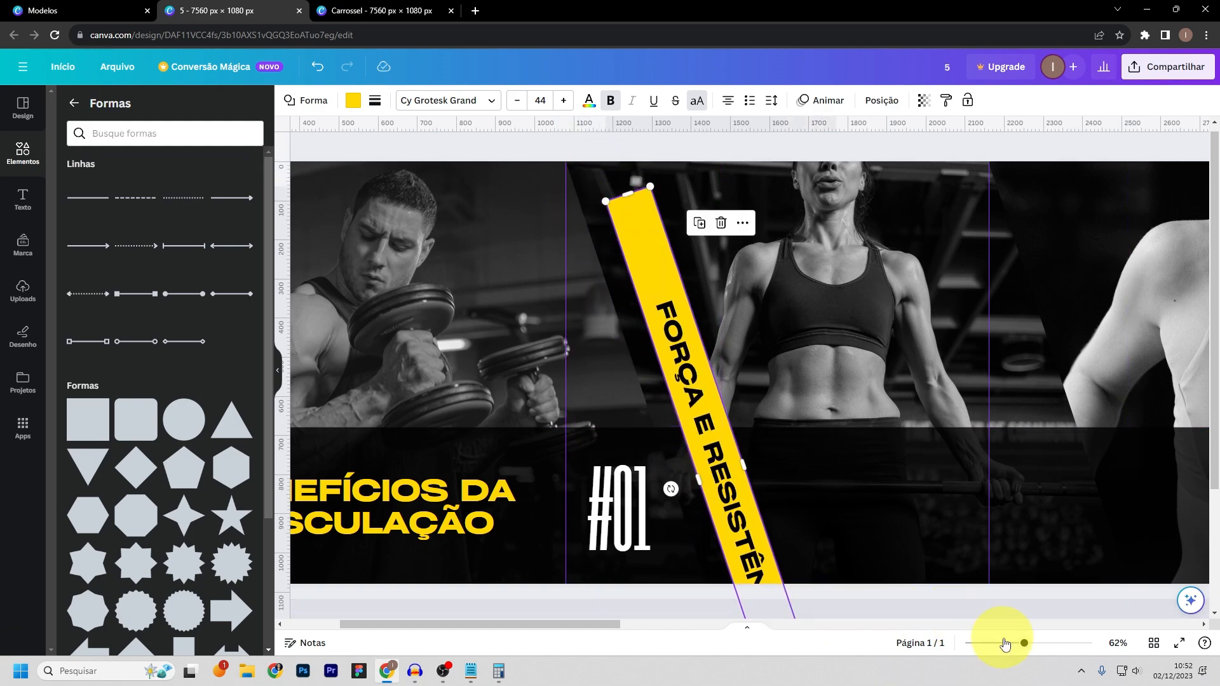
drag(1024, 643, 1032, 643)
scroll(508, 314, up, 2)
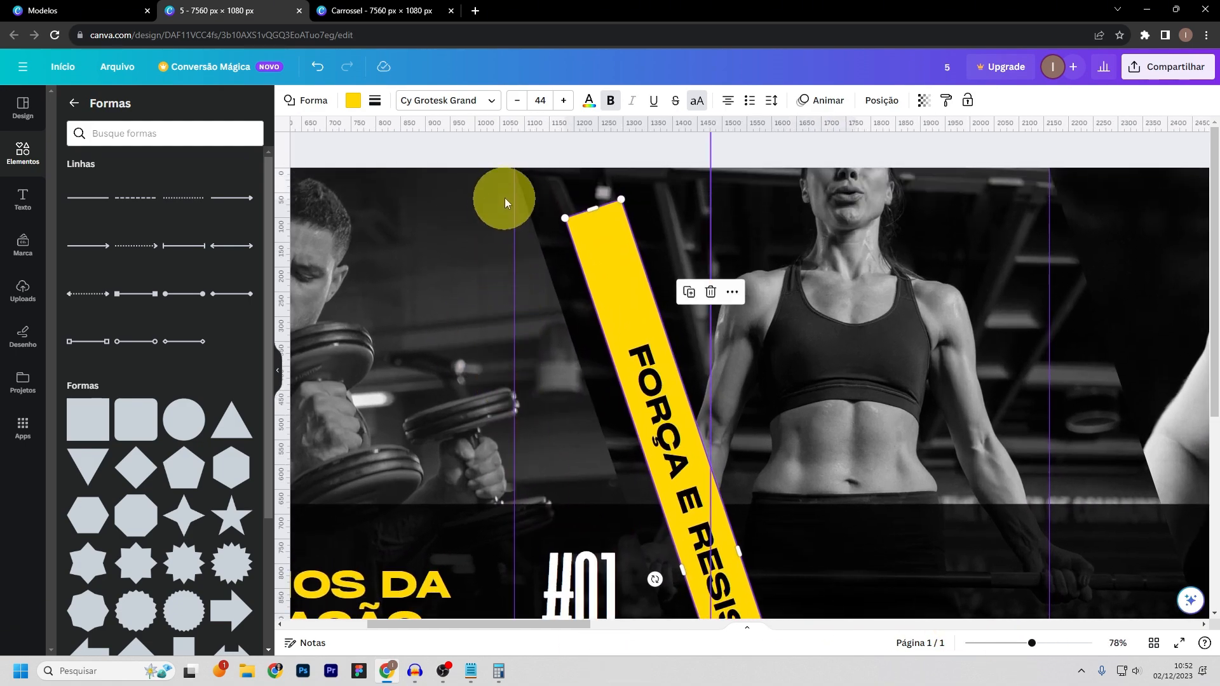
drag(627, 291, 607, 268)
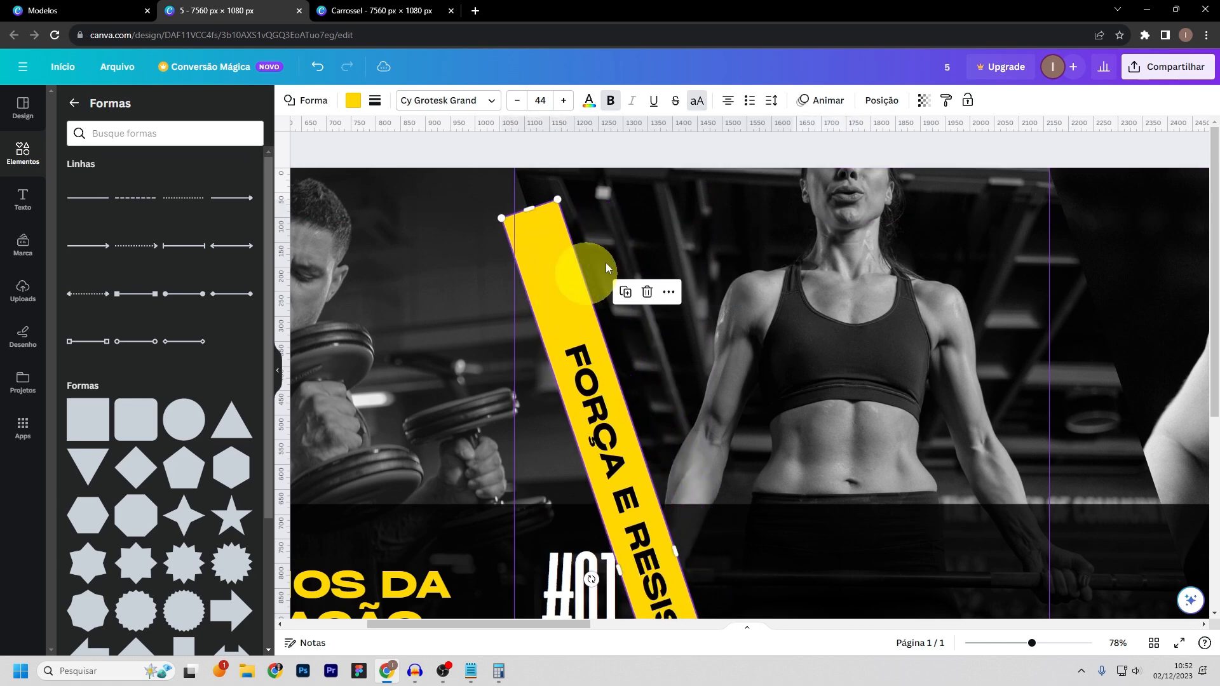
- Set the yellow bar's transparency to 54 and align it to the vertical middle of the page
click(923, 101)
drag(921, 151, 868, 151)
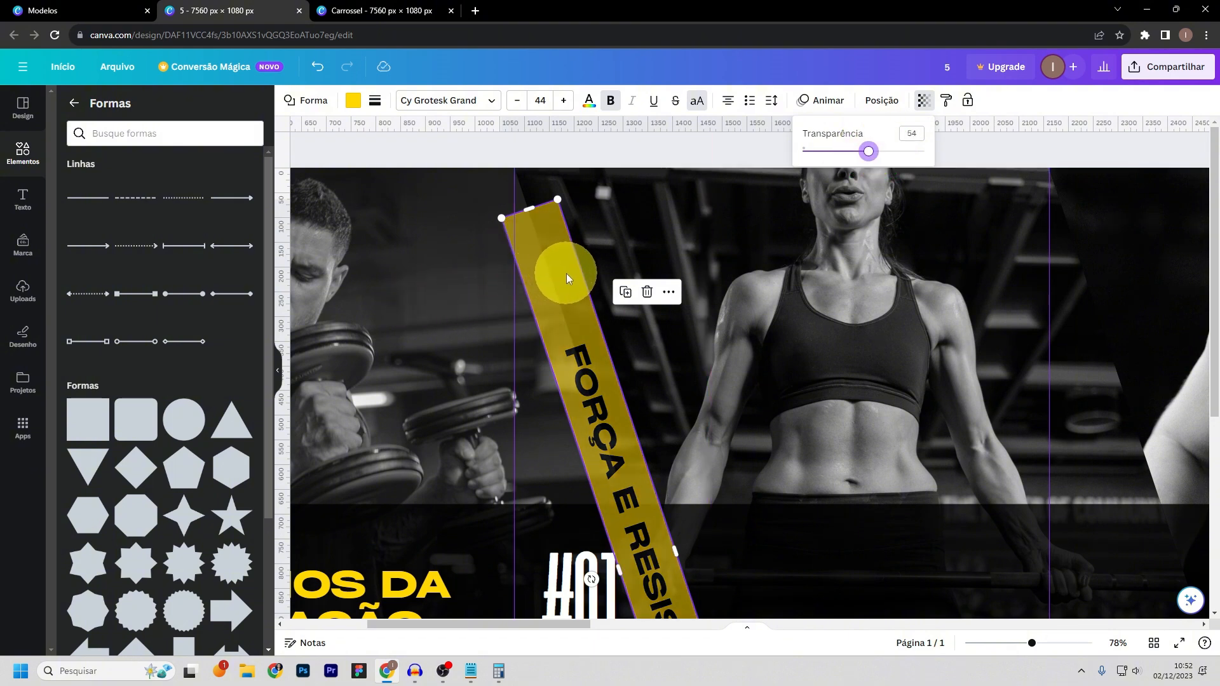
drag(554, 302, 530, 249)
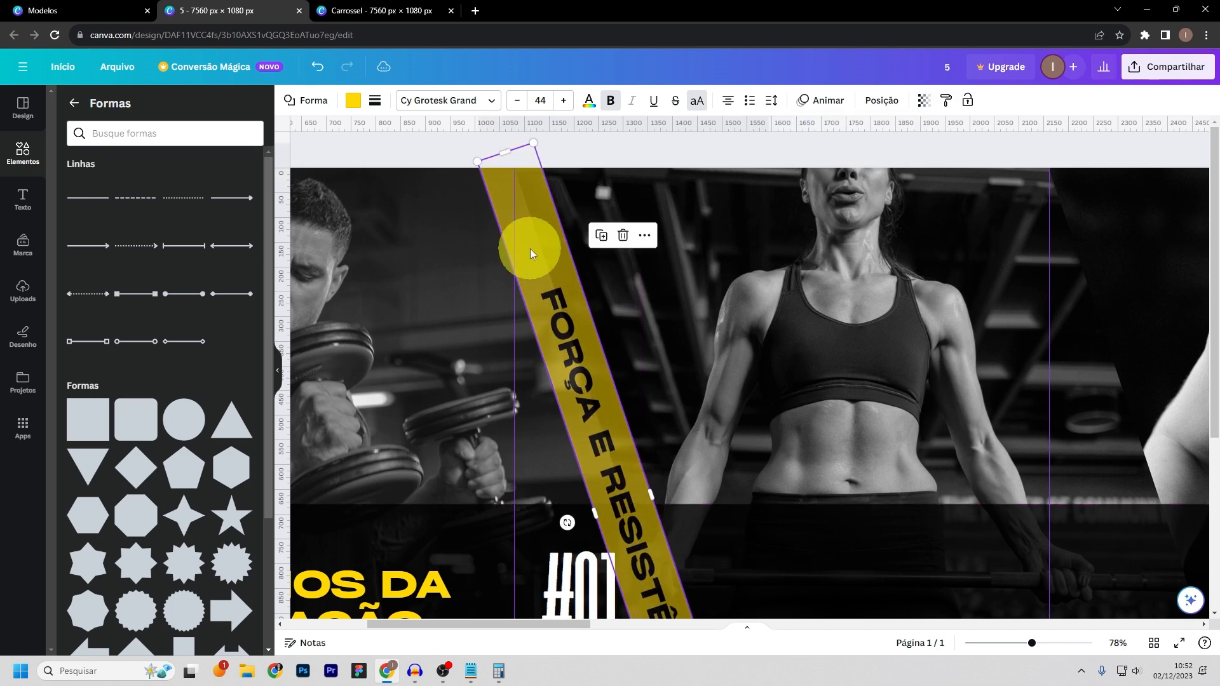
click(870, 107)
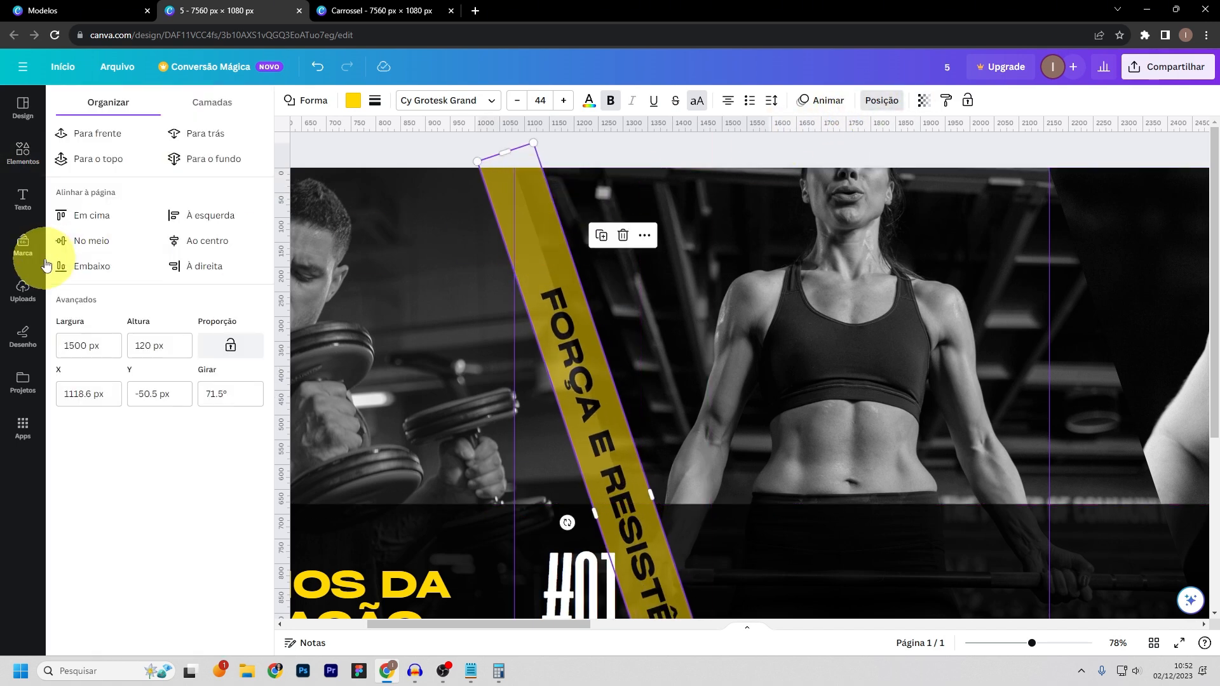
click(111, 240)
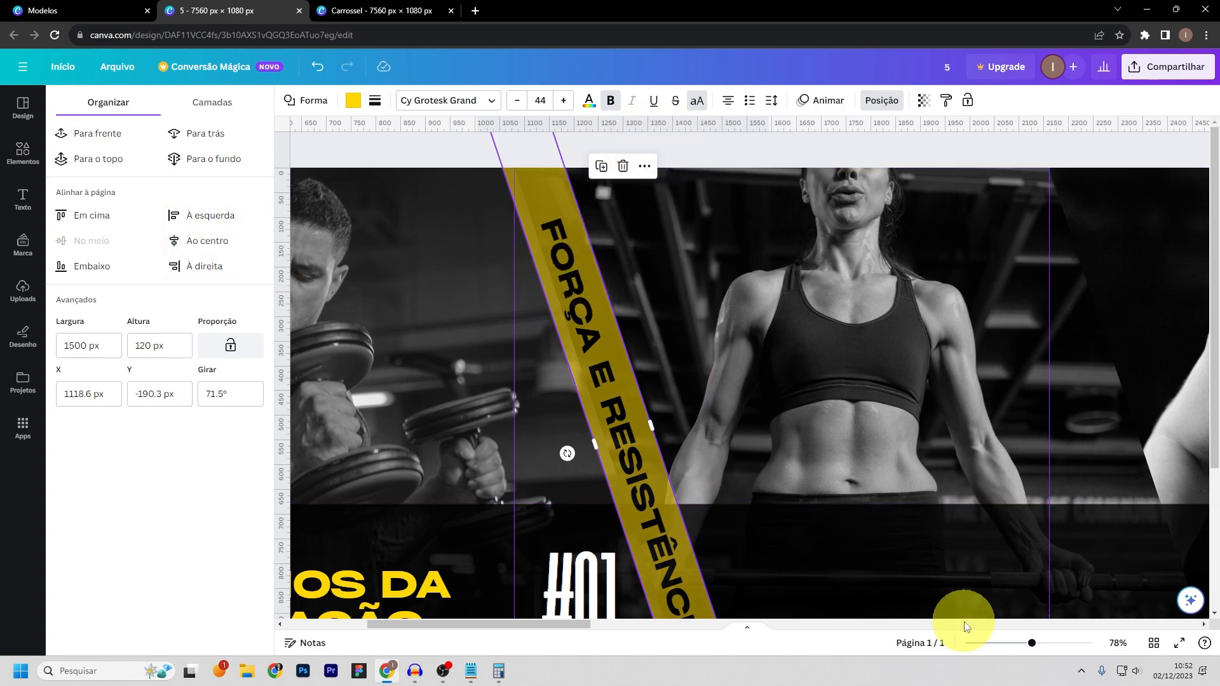
- Move the vertically centred yellow bar over the diagonal seam between the first two photos
drag(1031, 644, 1007, 643)
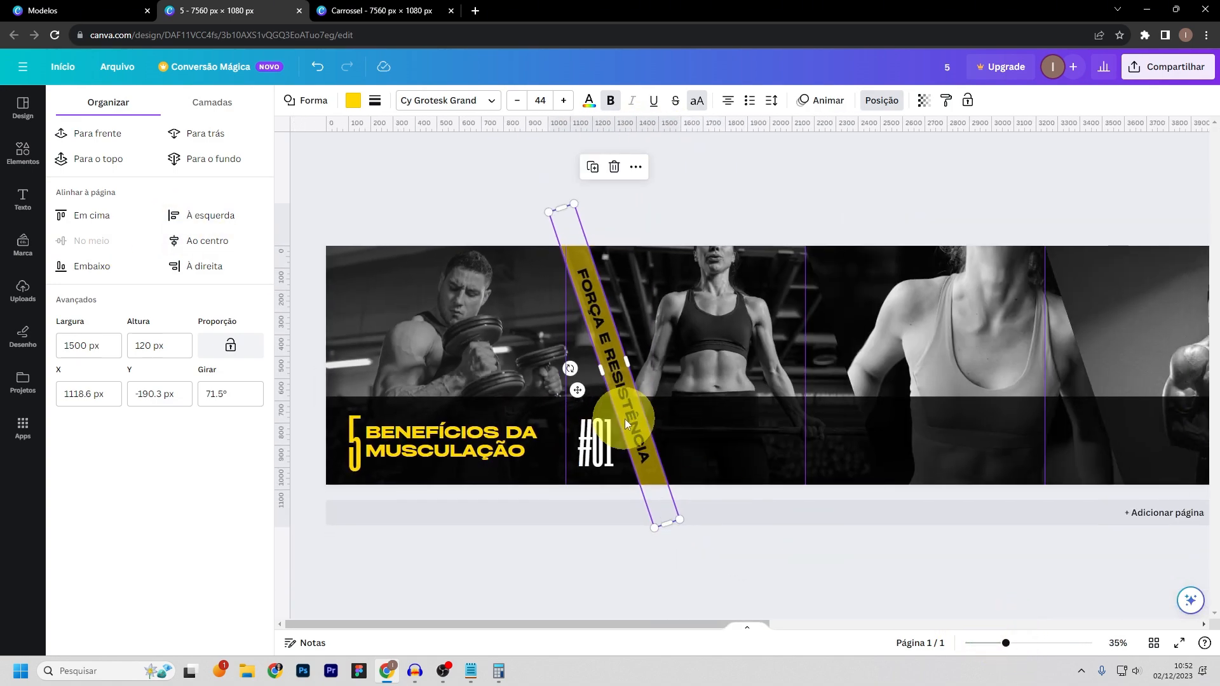
drag(626, 422, 633, 436)
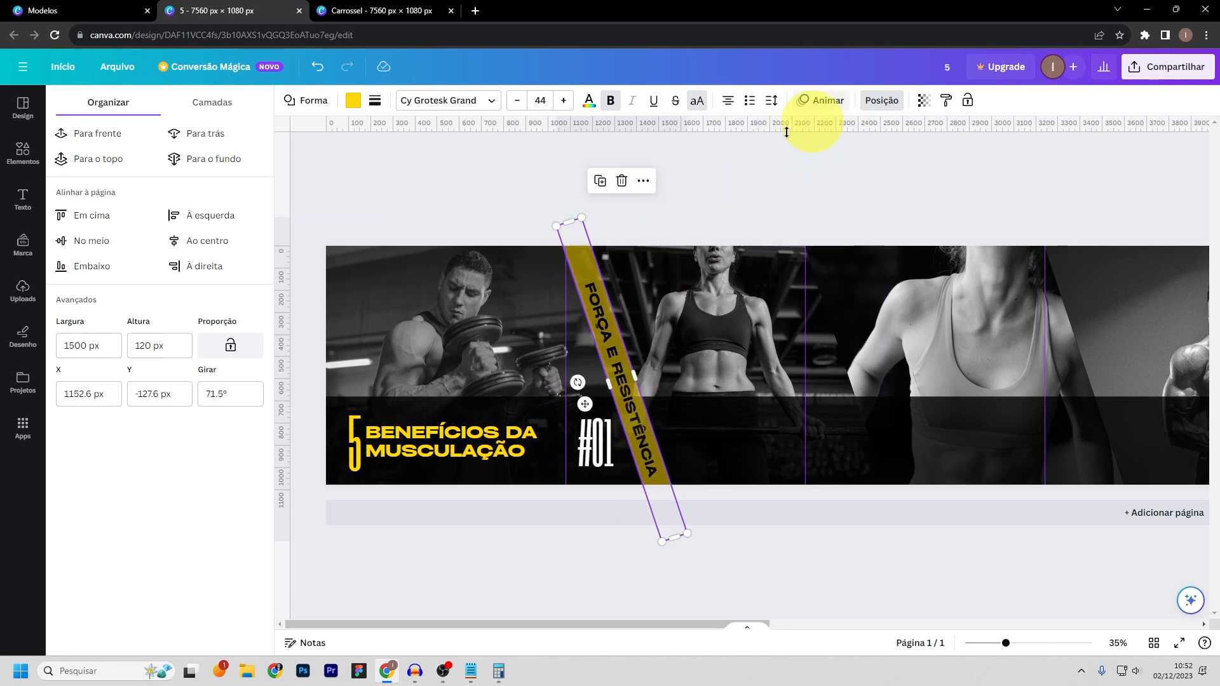
click(85, 240)
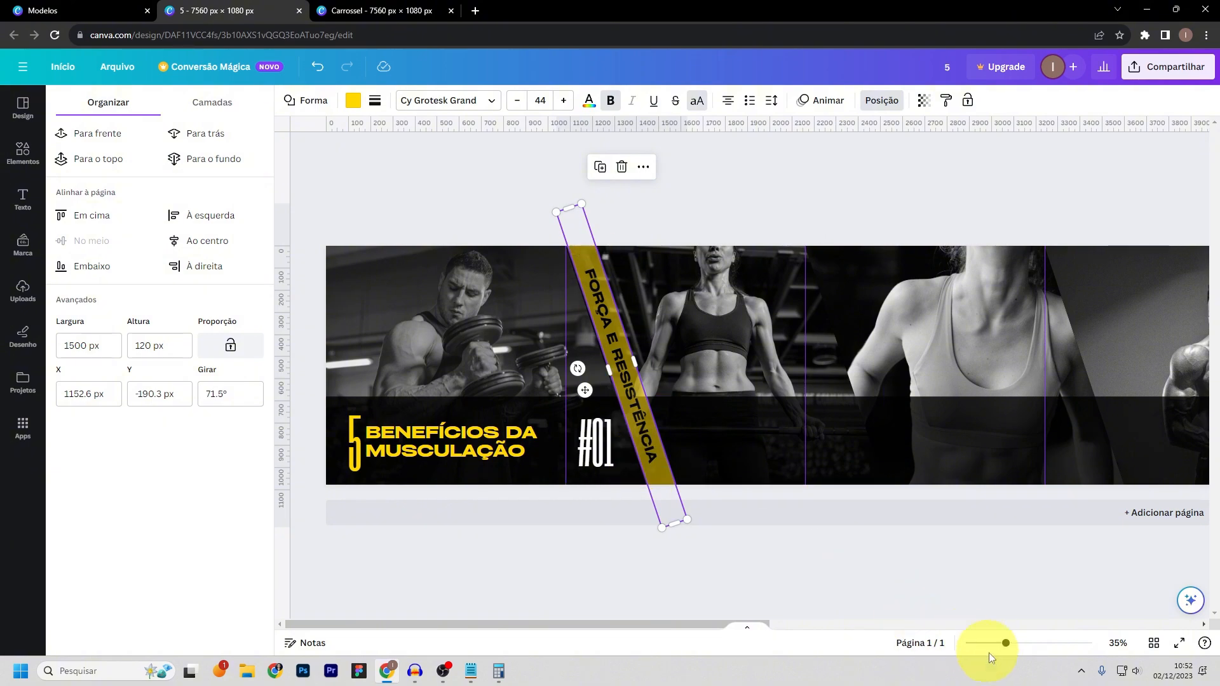
drag(1006, 644, 1022, 644)
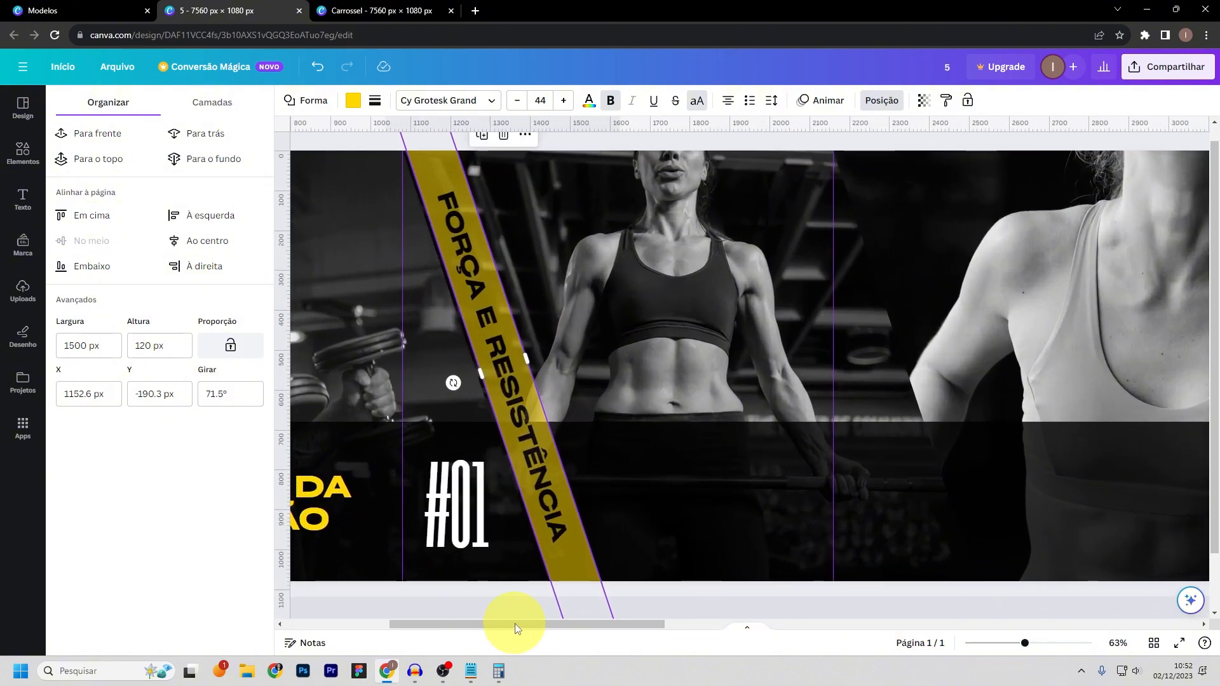
drag(514, 623, 467, 624)
drag(1025, 644, 1029, 645)
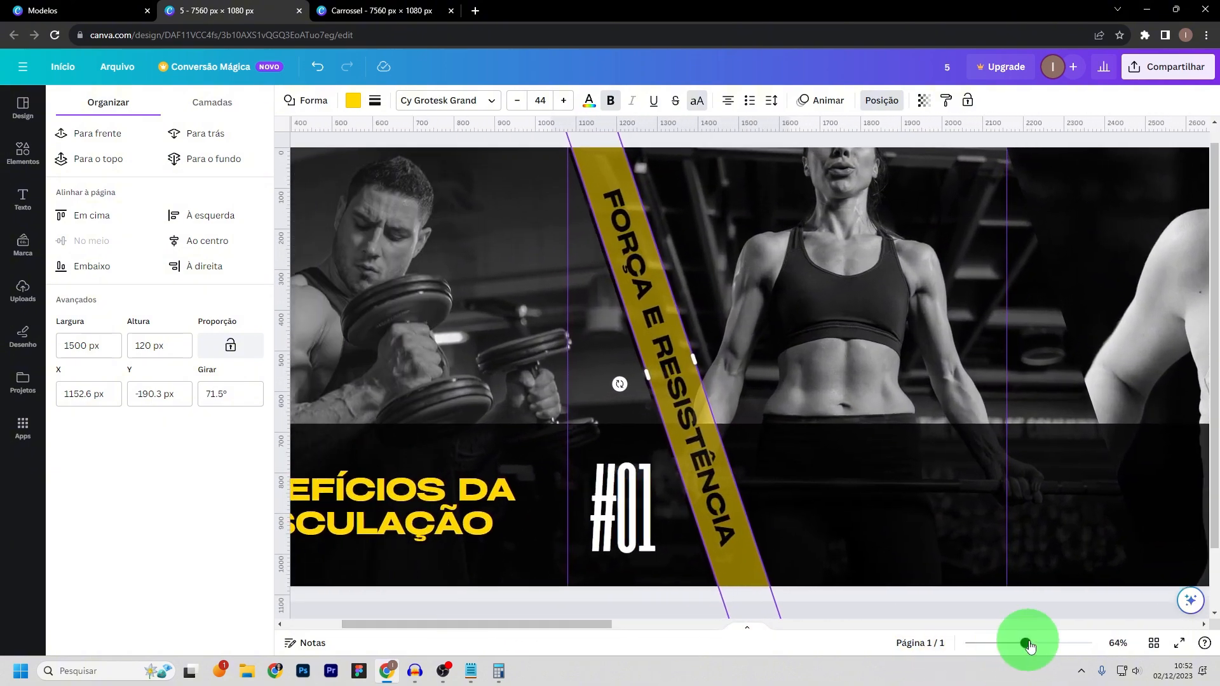
ctrl+scroll(578, 530, up, 3)
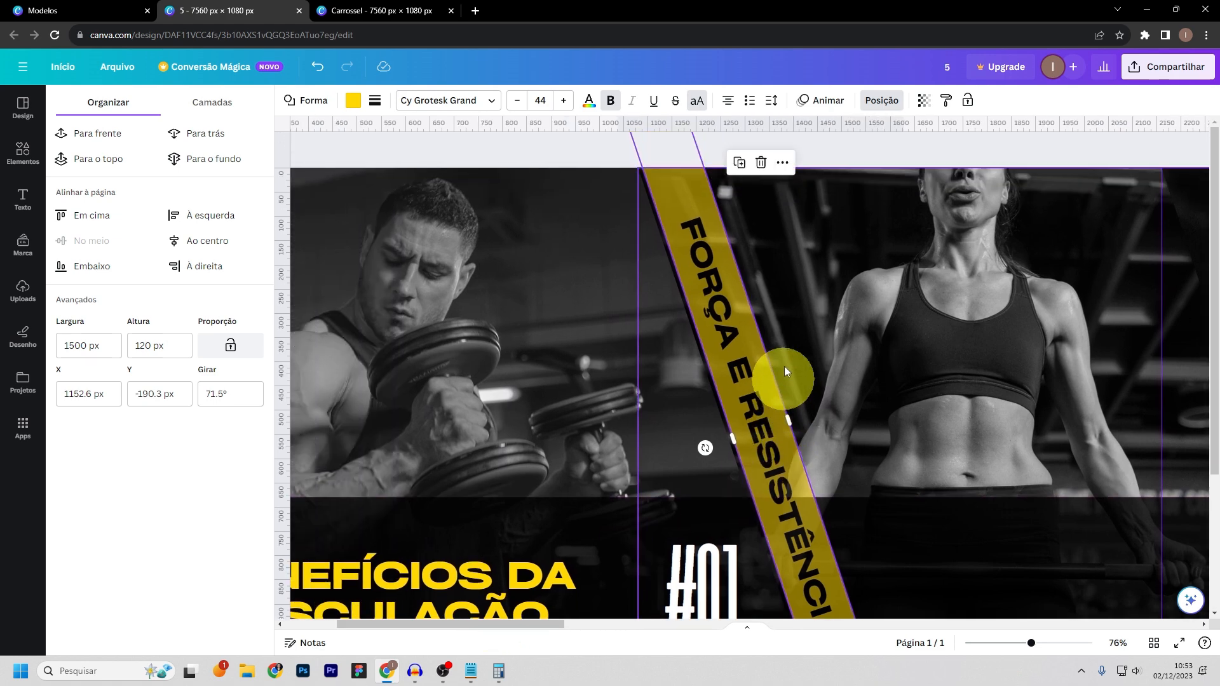
click(615, 155)
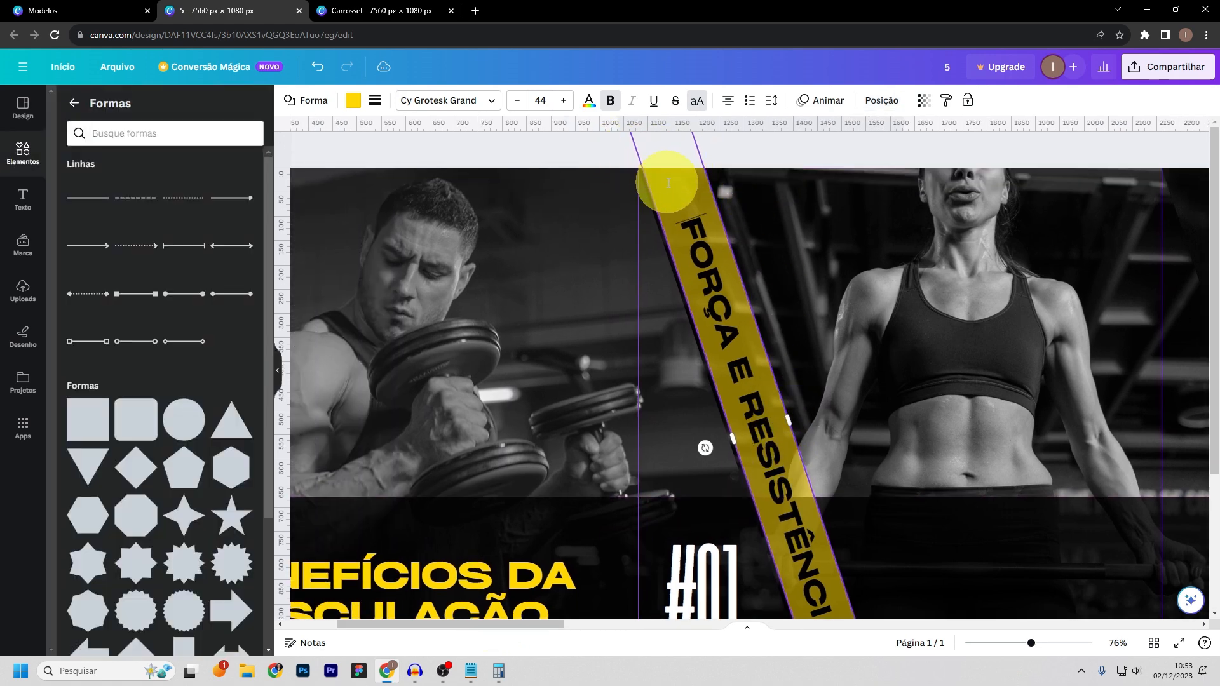
drag(836, 212, 753, 220)
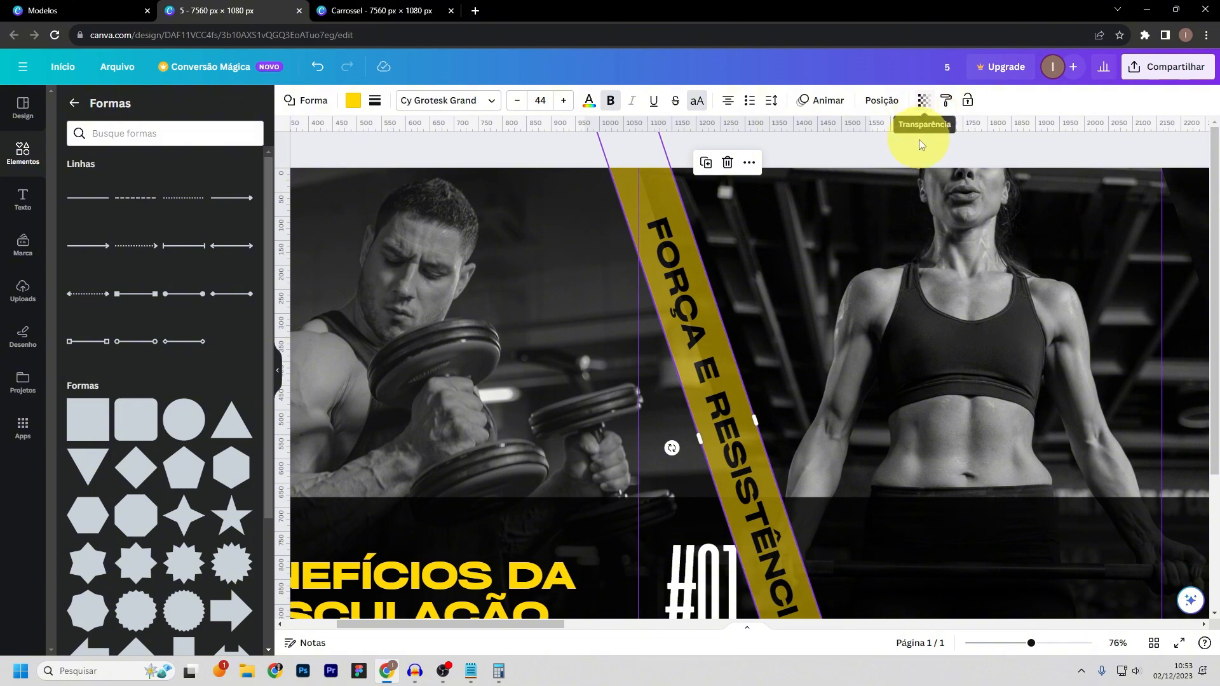
- Restore the yellow bar to full opacity and deselect it
click(925, 102)
drag(879, 151, 977, 158)
click(996, 140)
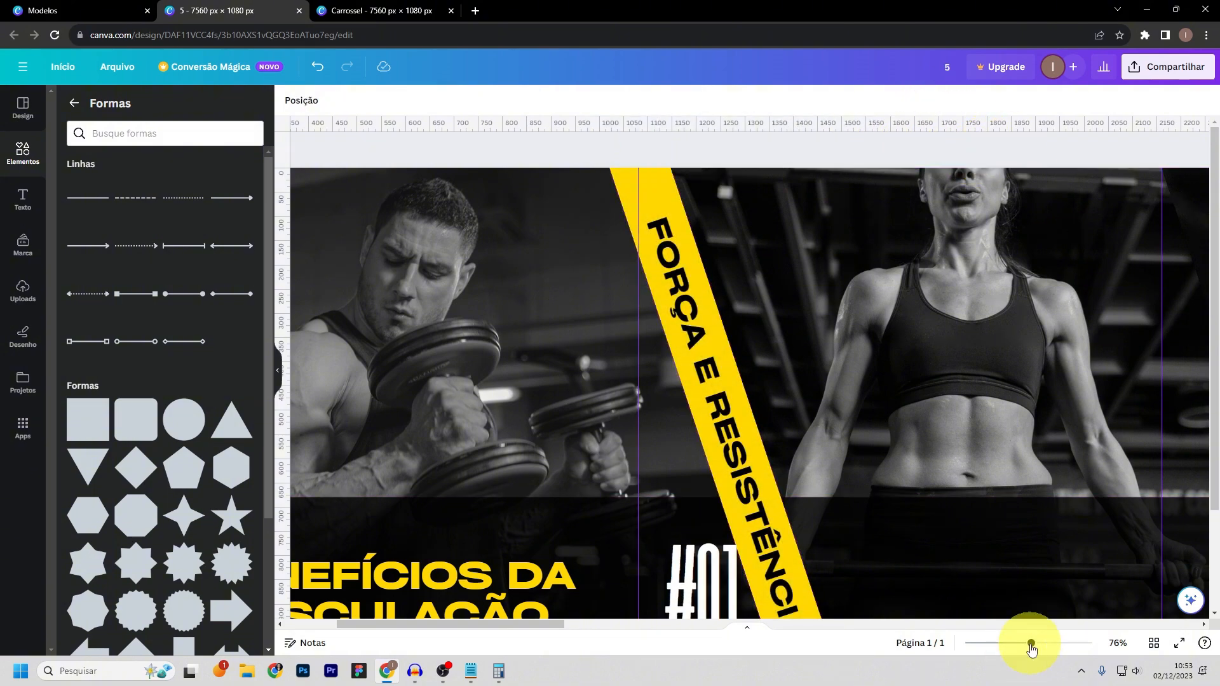
- Nudge the "#01" number slightly left to leave more room beside the yellow diagonal bar, and deselect it
mouse_move(1031, 645)
mouse_down()
mouse_move(1002, 643)
mouse_move(1016, 643)
mouse_up()
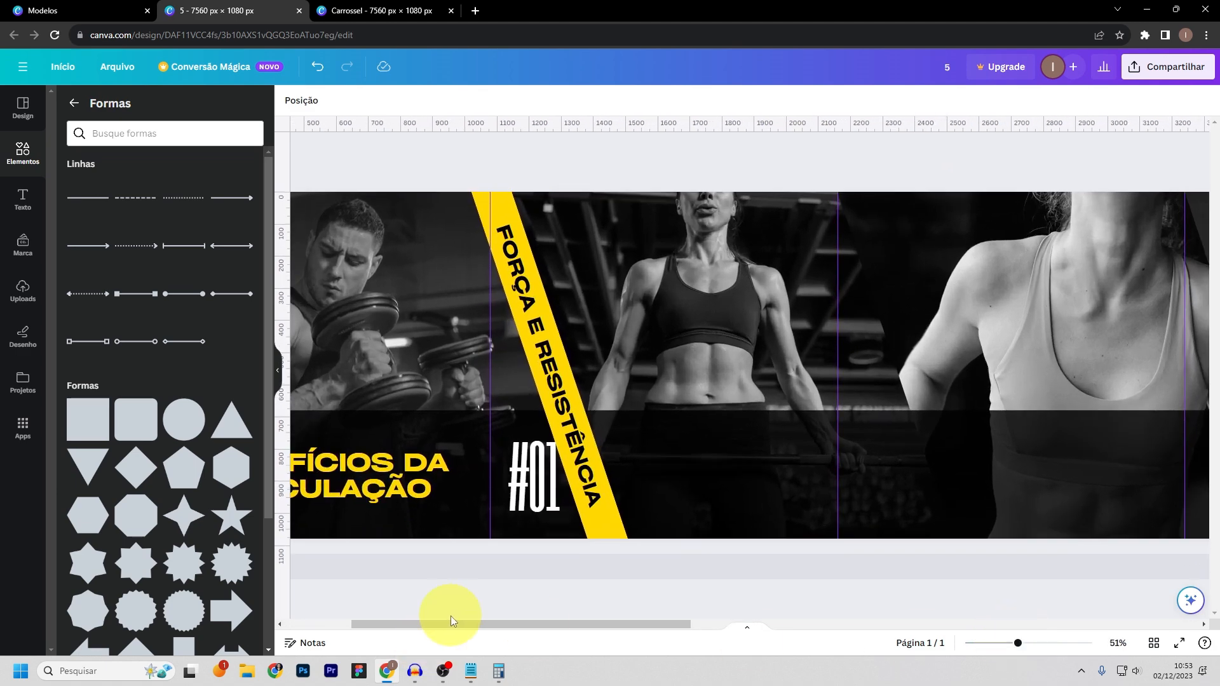
drag(465, 627, 444, 626)
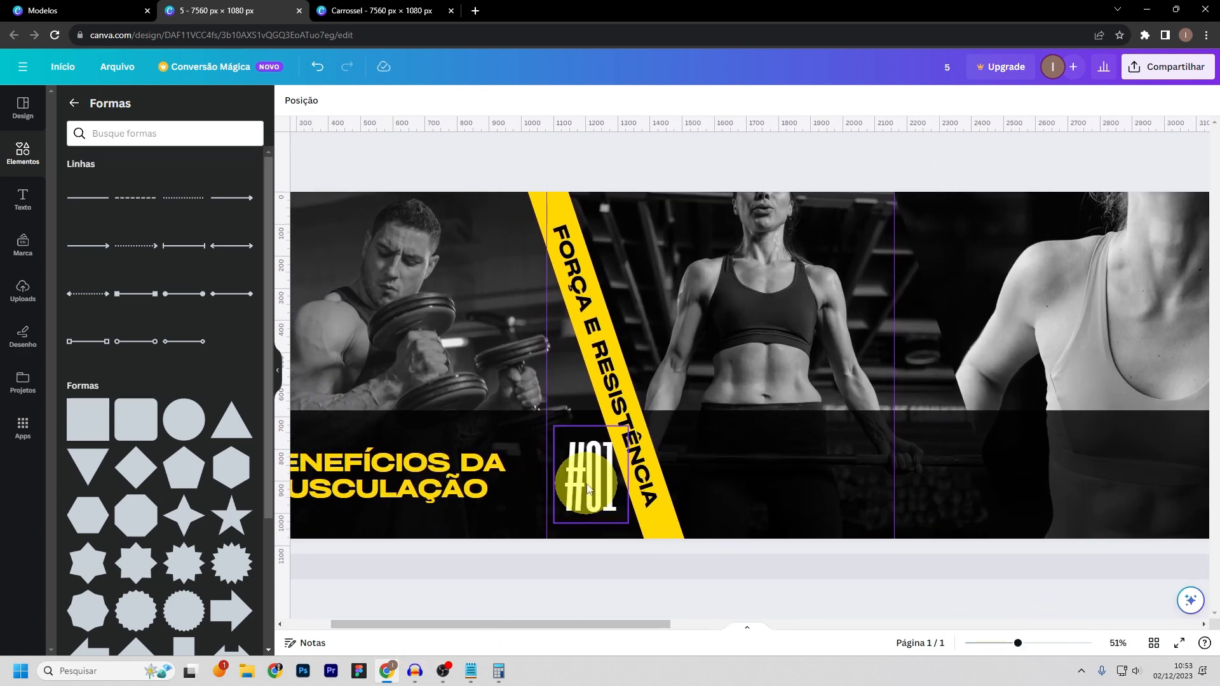
click(588, 480)
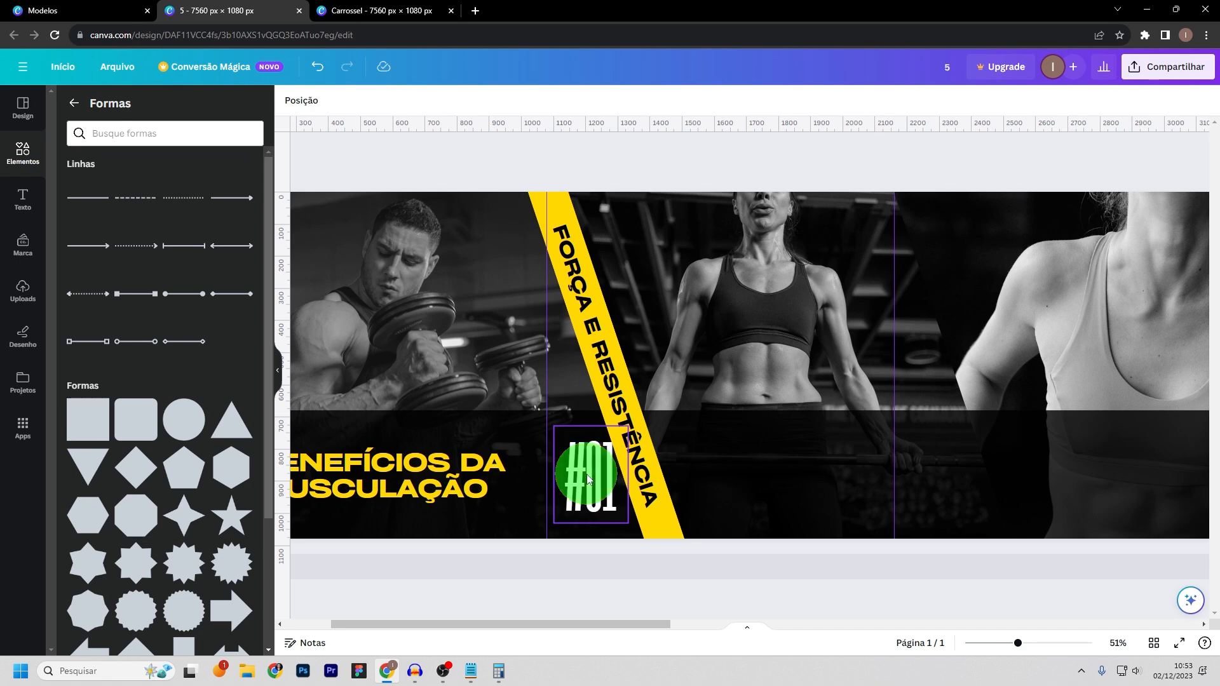
key(Left)
key(Left)
key(Left)
key(Left)
key(Left)
key(Left)
key(Left)
key(Left)
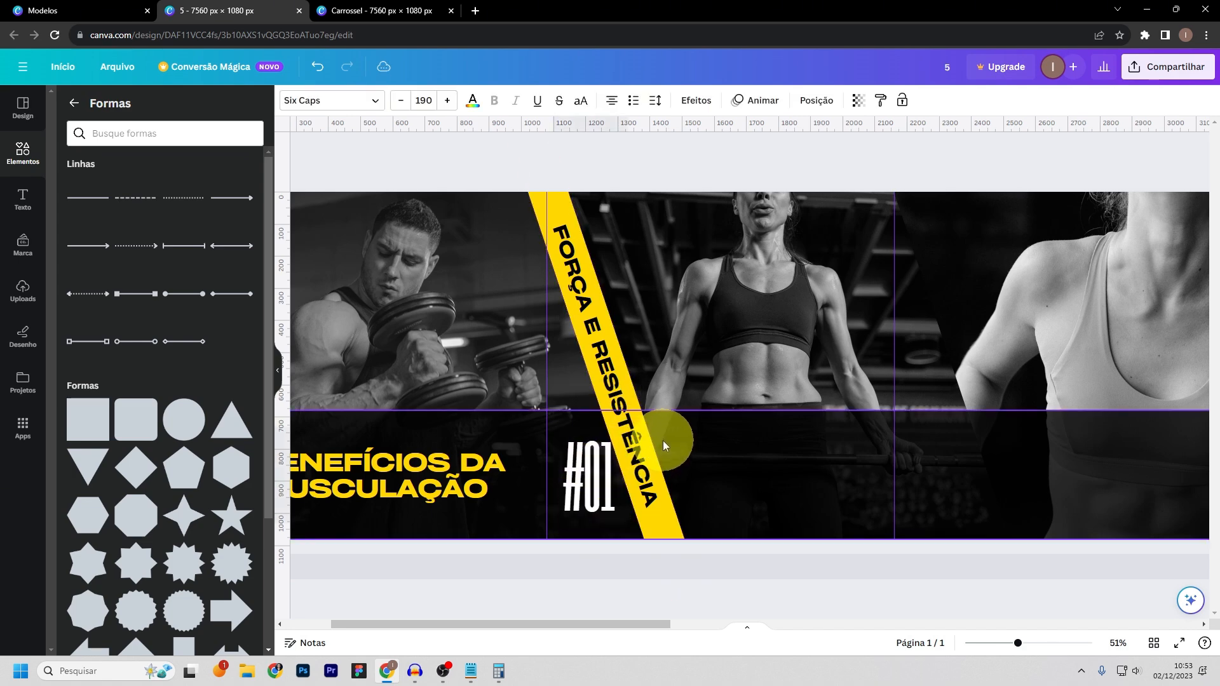
key(Left)
key(Left)
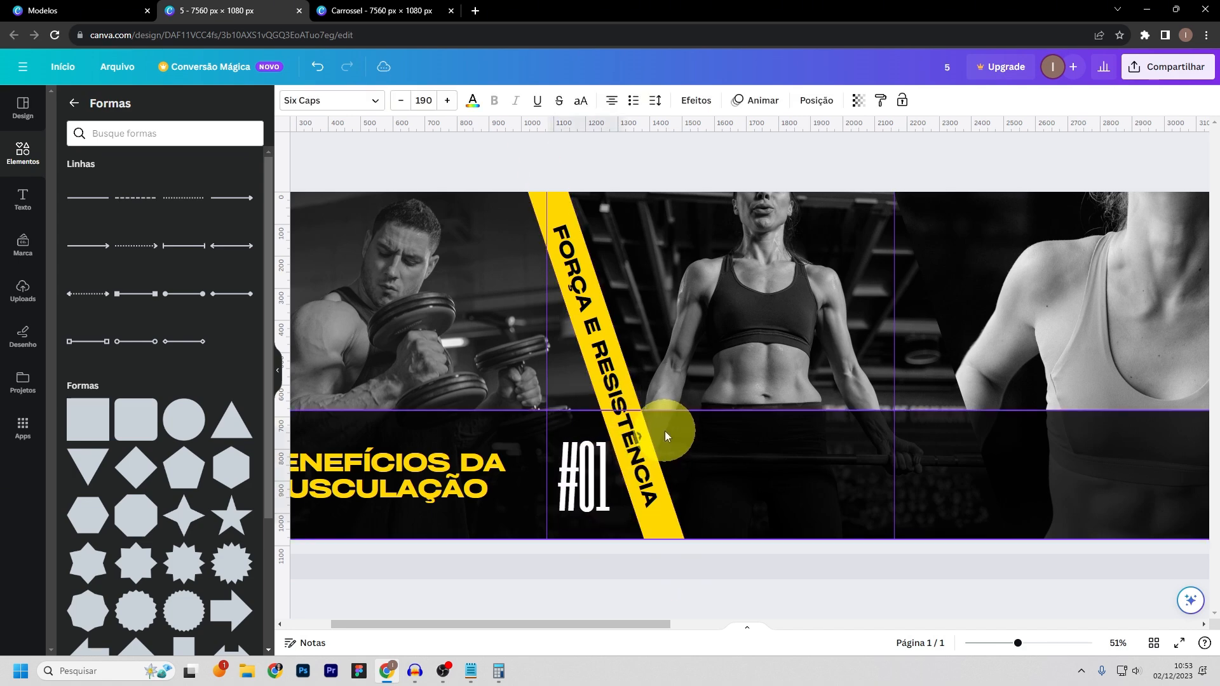
click(655, 151)
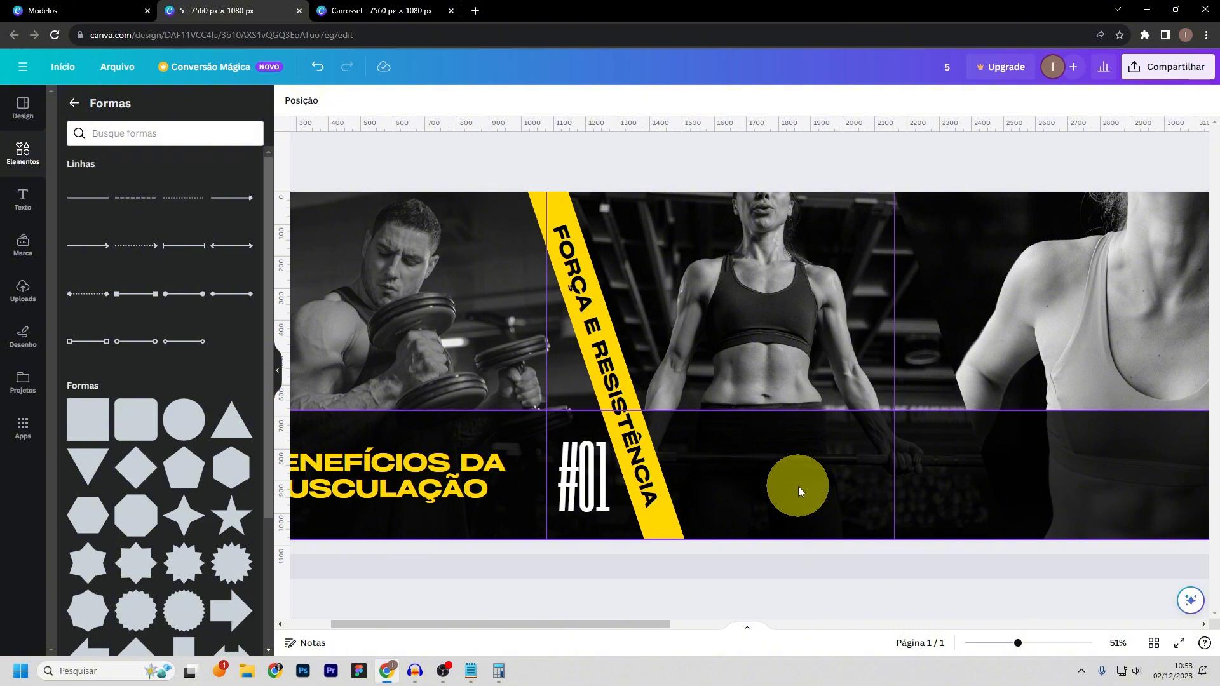
- Copy the description paragraph under "Força e Resistência" from the Notepad text file and return to the Canva design
click(470, 671)
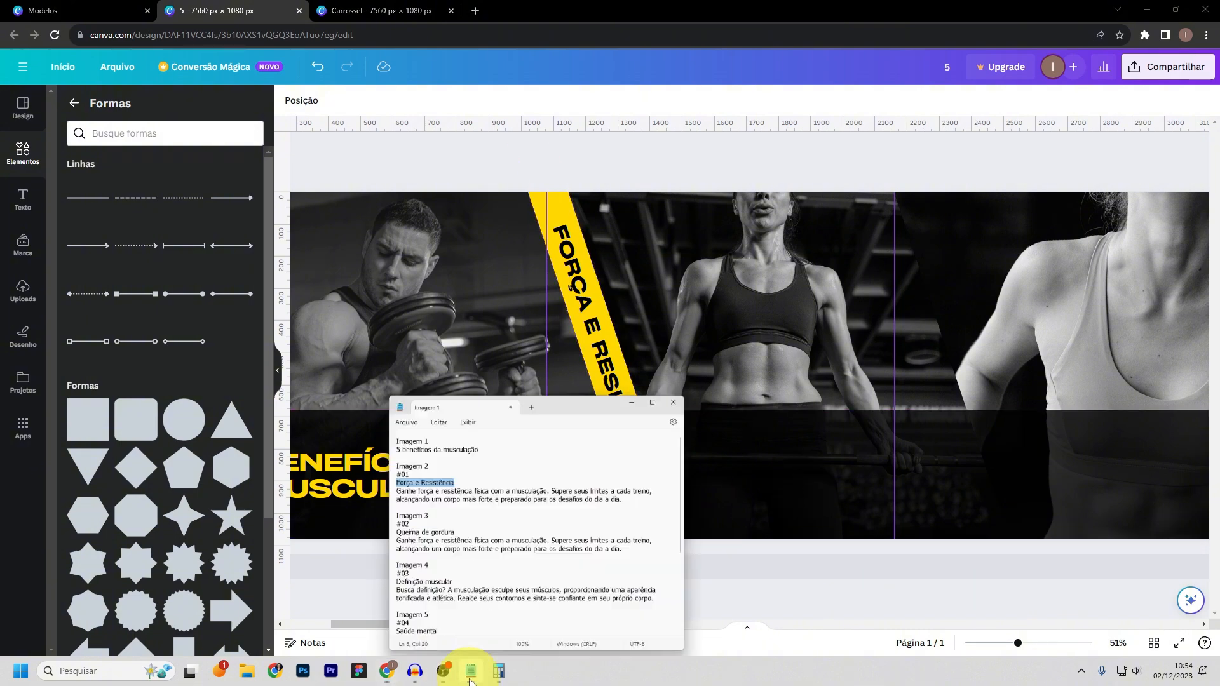
drag(707, 440, 394, 424)
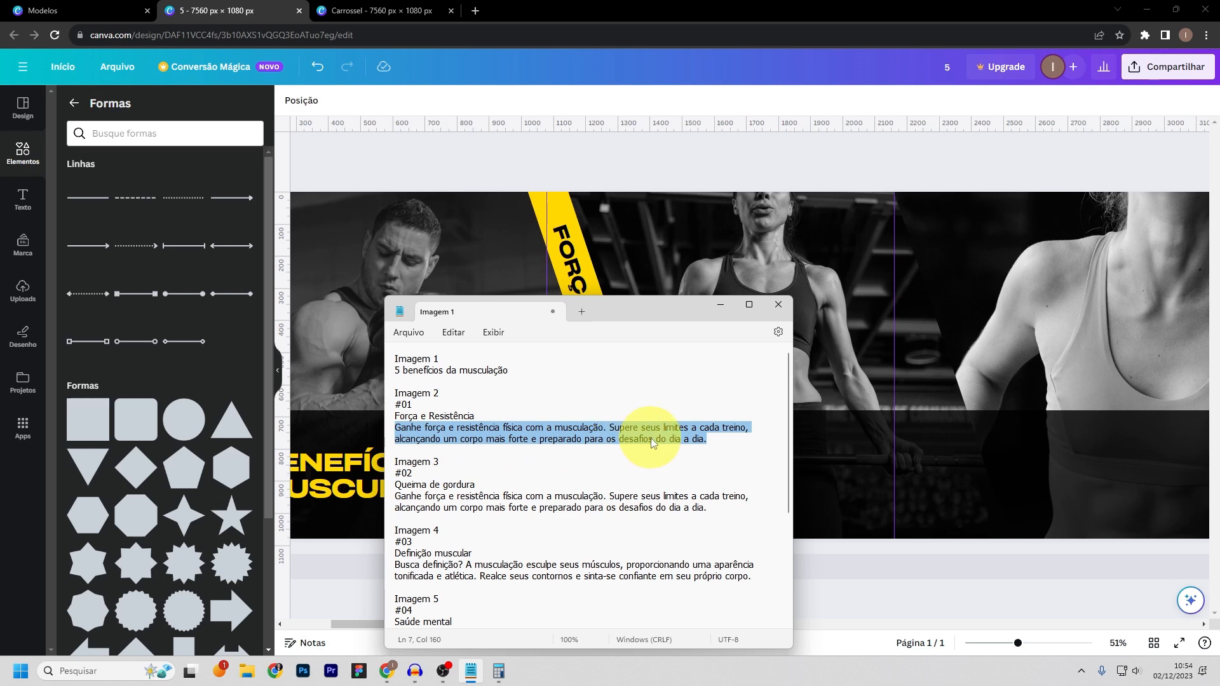
right_click(672, 434)
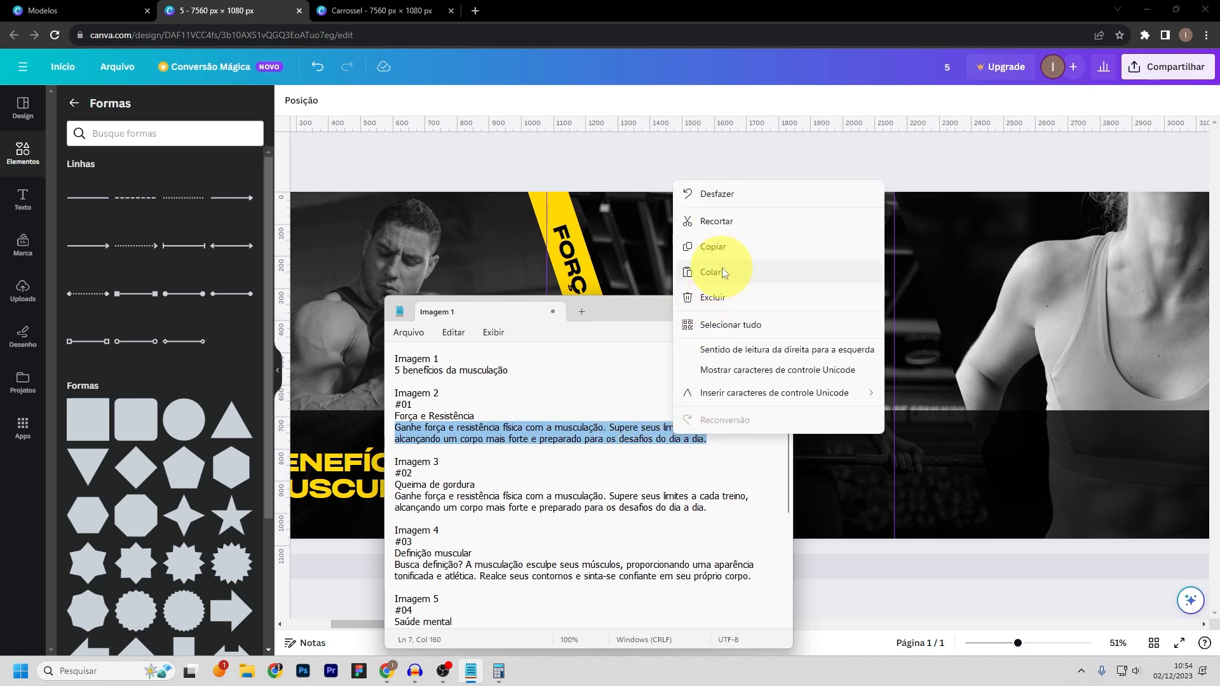
click(721, 246)
click(714, 307)
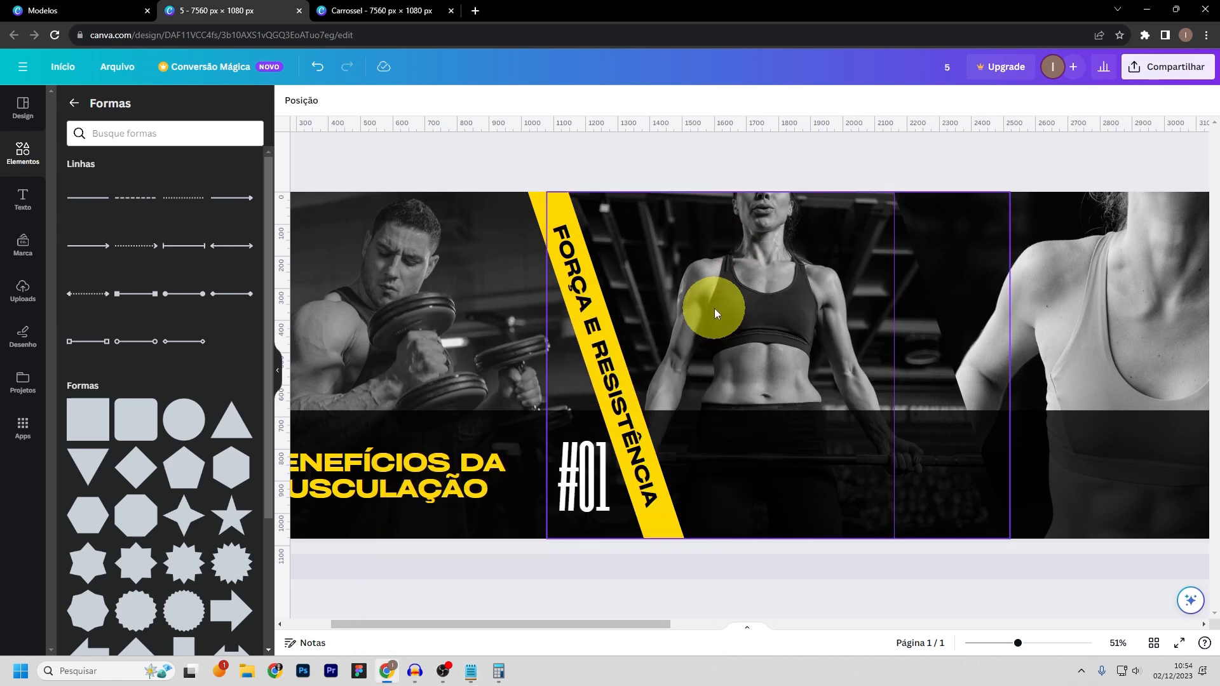
- Add a text box in the Inter font with bold and all-caps turned off
click(20, 206)
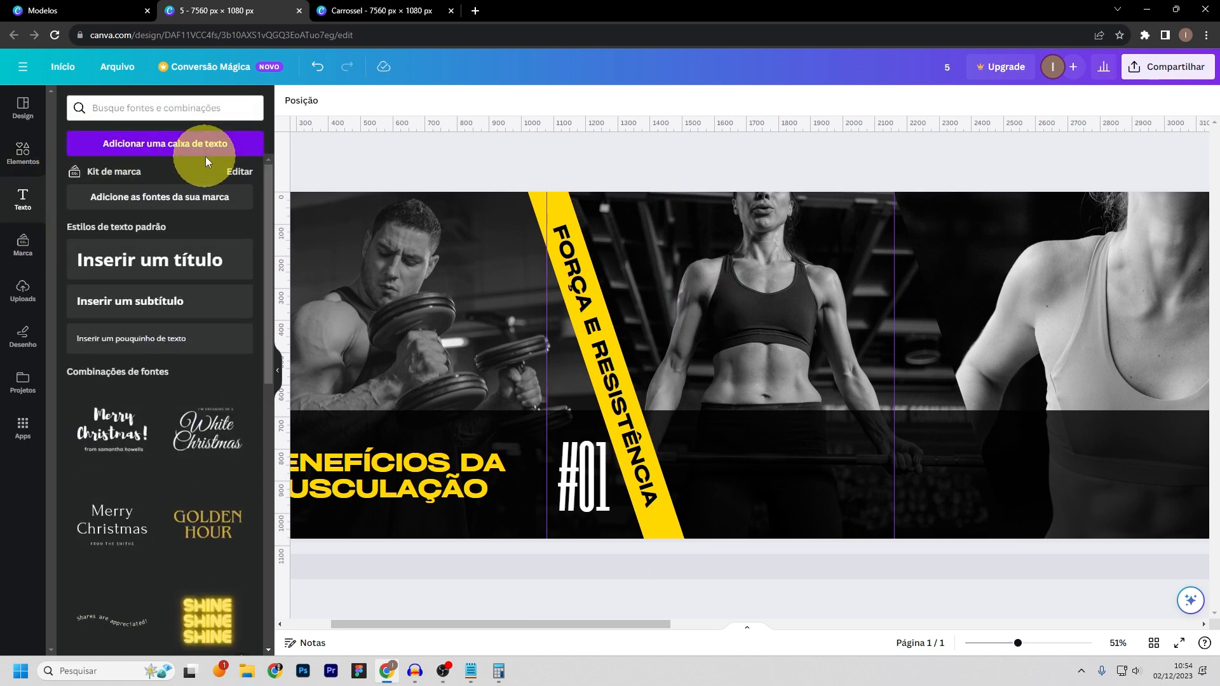
click(138, 149)
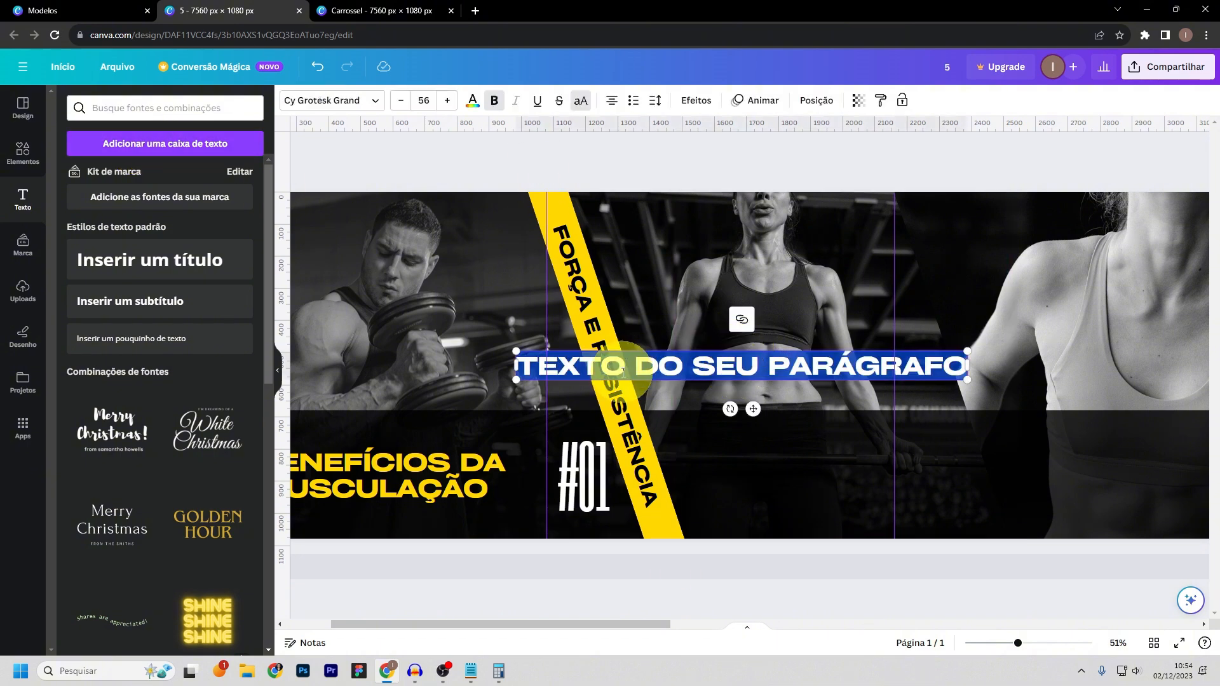
click(346, 101)
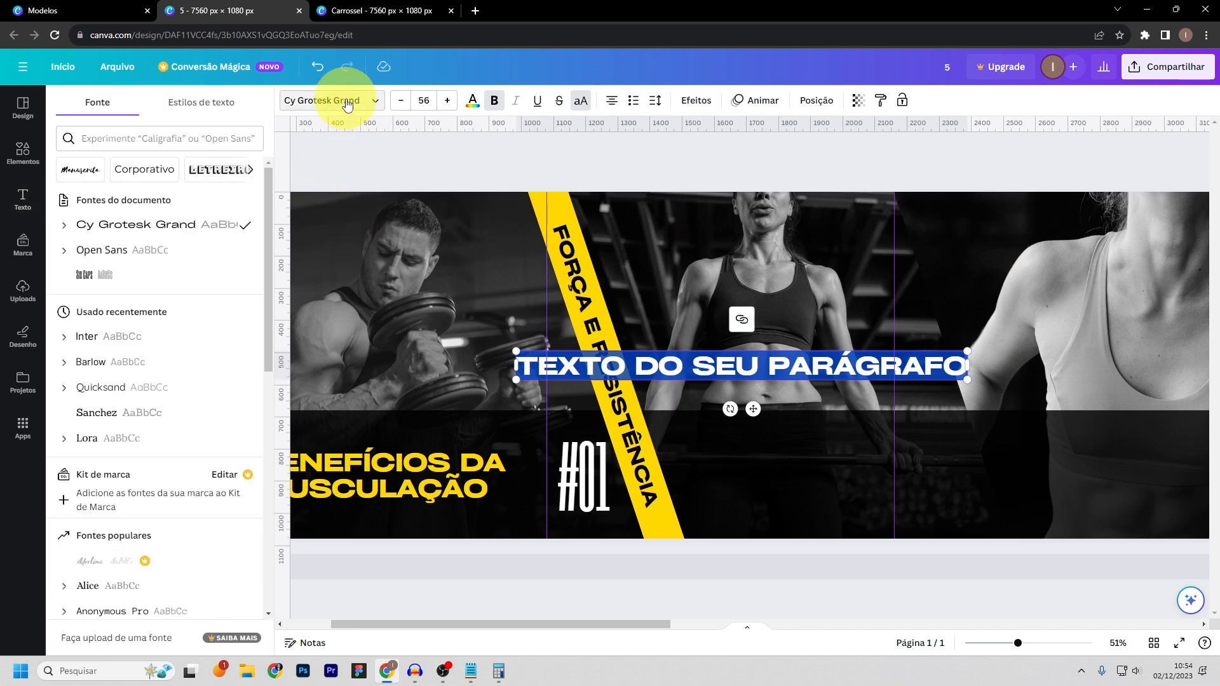
click(87, 337)
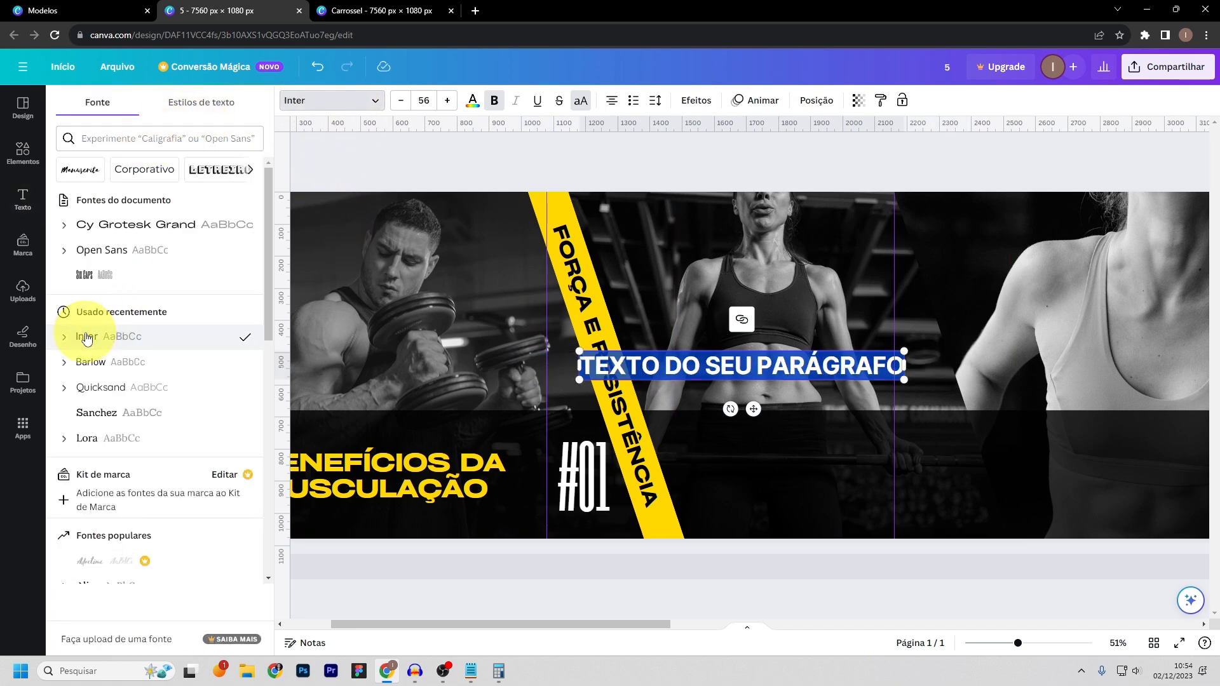
click(495, 103)
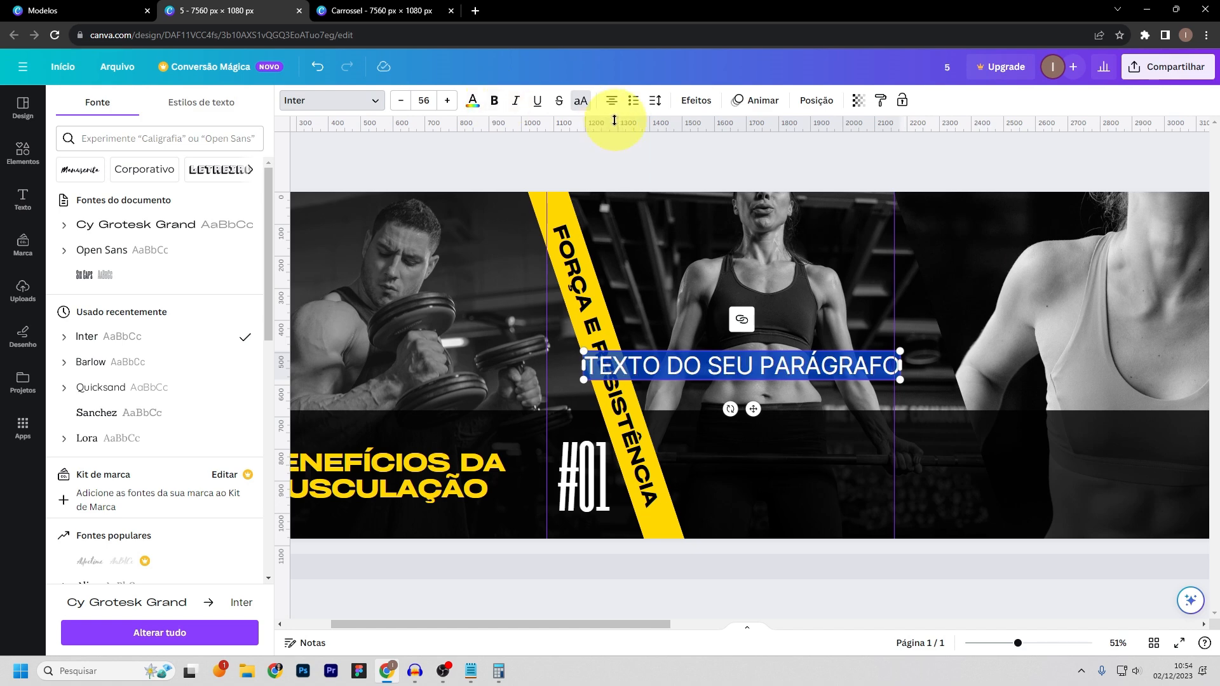
click(580, 108)
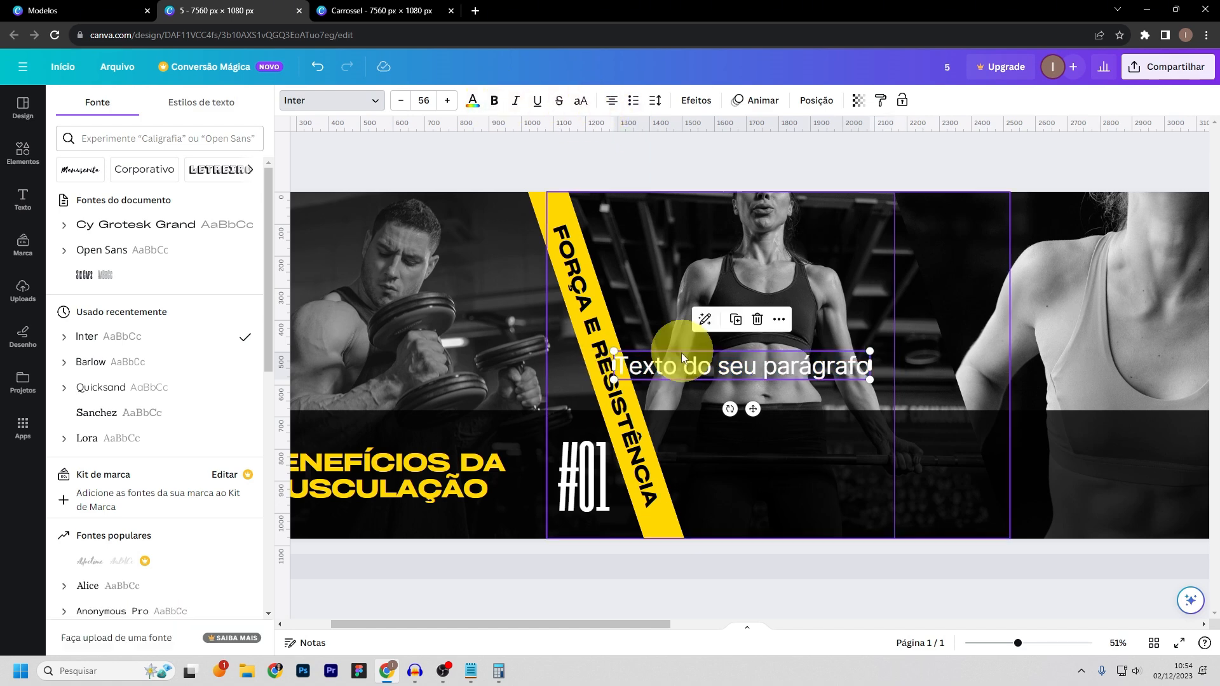
- Set the new text box's font size to 26 and its letter spacing to 0
click(424, 102)
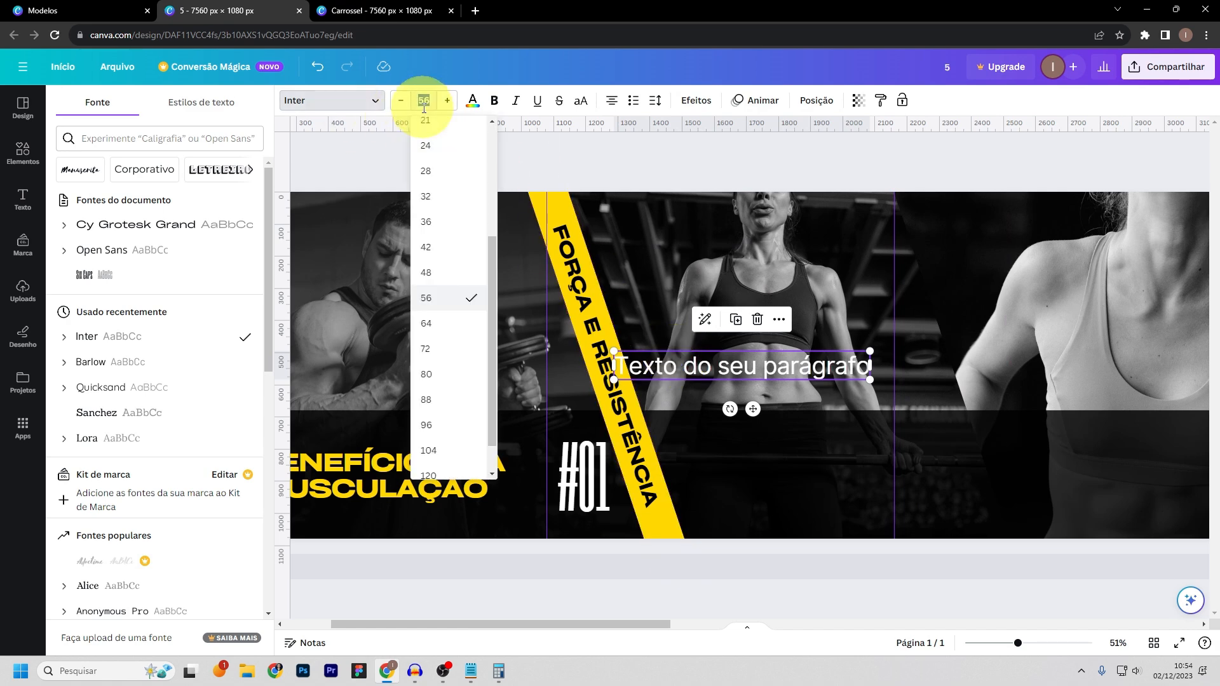
key(Return)
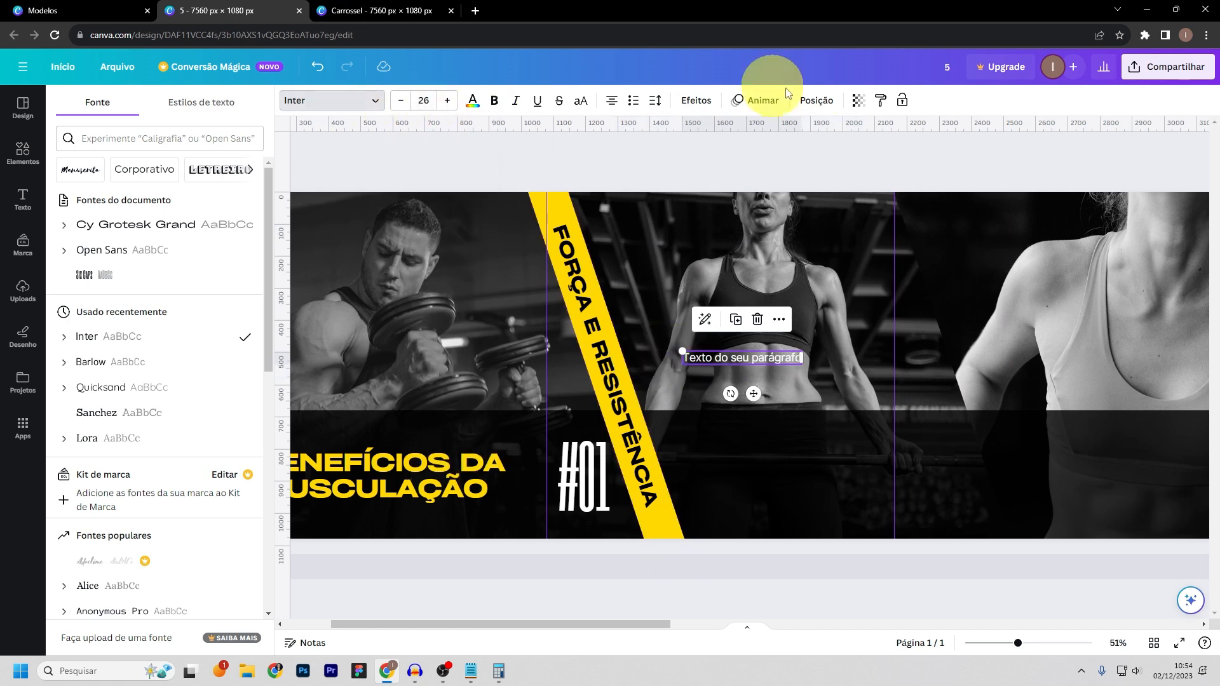
click(655, 113)
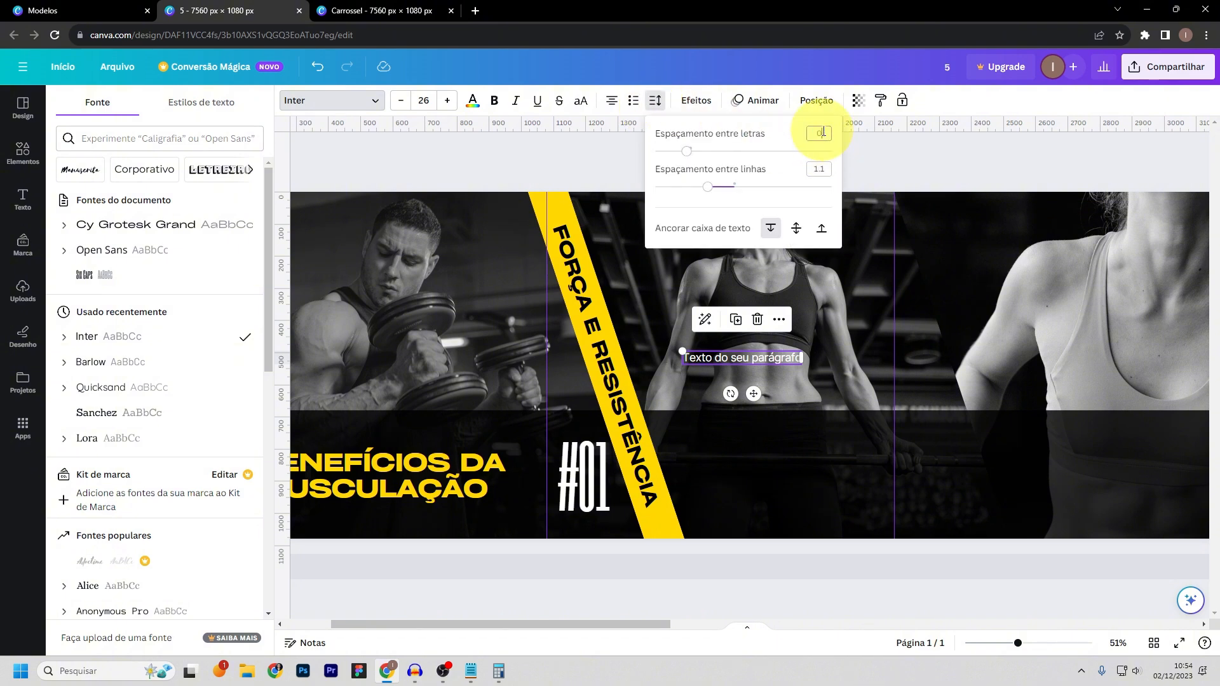
drag(691, 151, 728, 152)
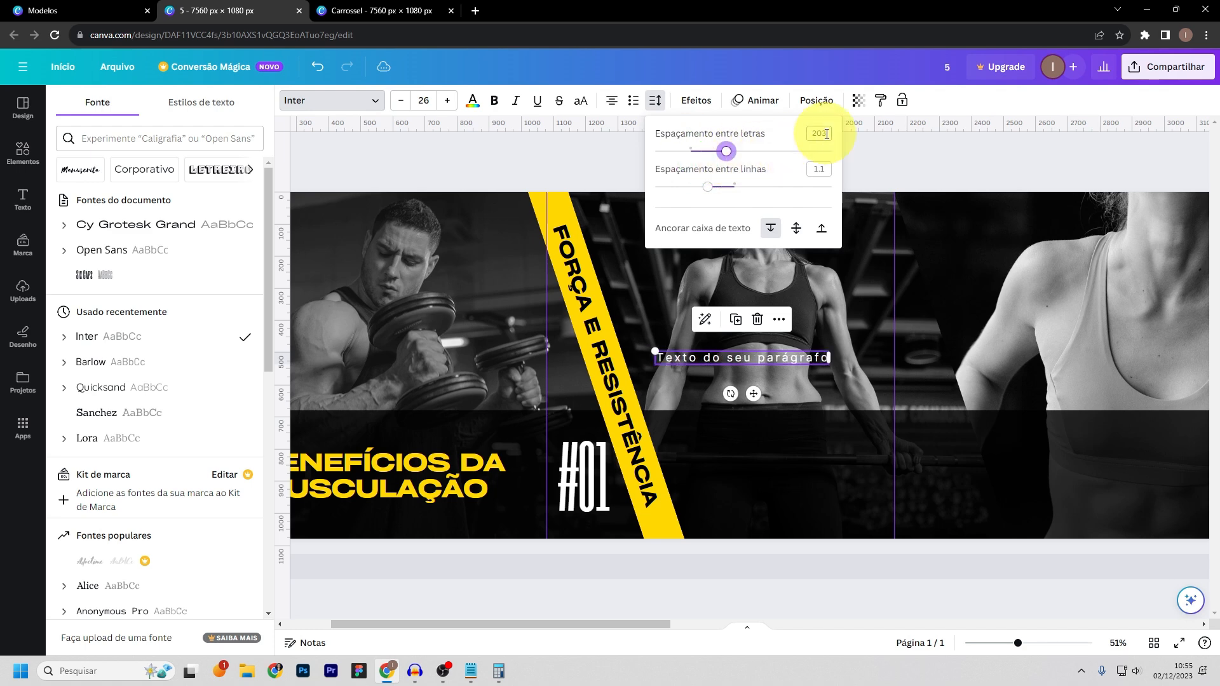
key(Return)
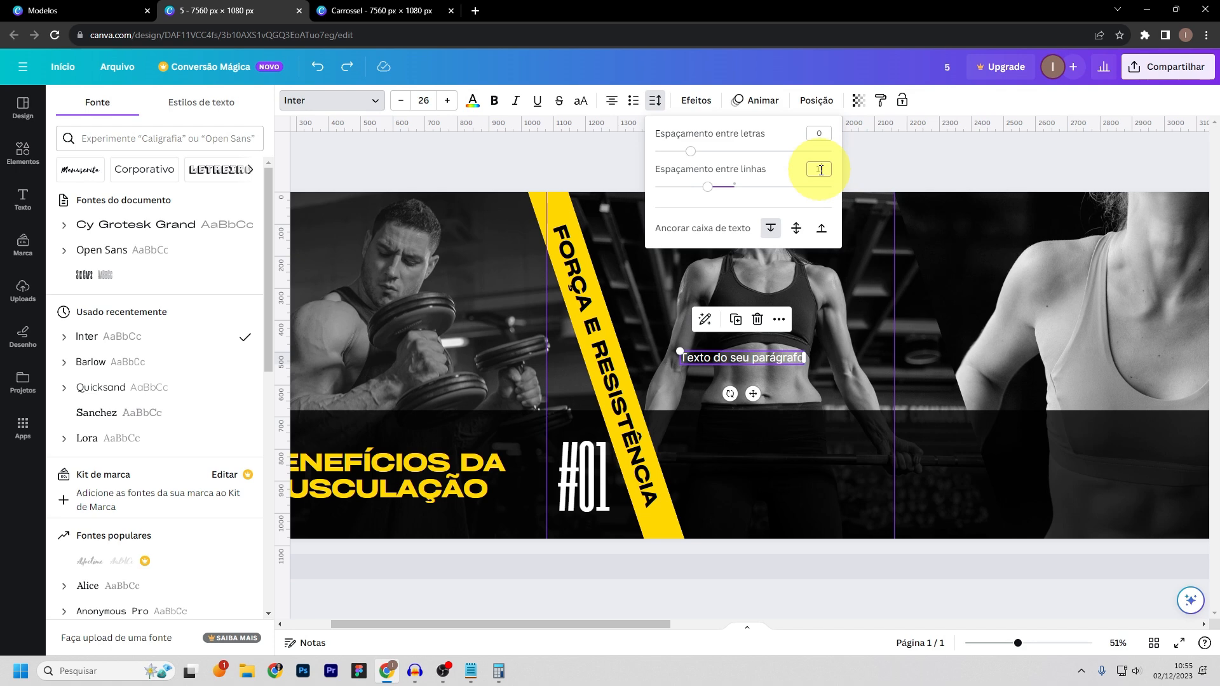
- Move the text box down into the dark lower strip and replace its placeholder with the copied description paragraph
drag(711, 358, 710, 459)
double_click(705, 457)
right_click(717, 458)
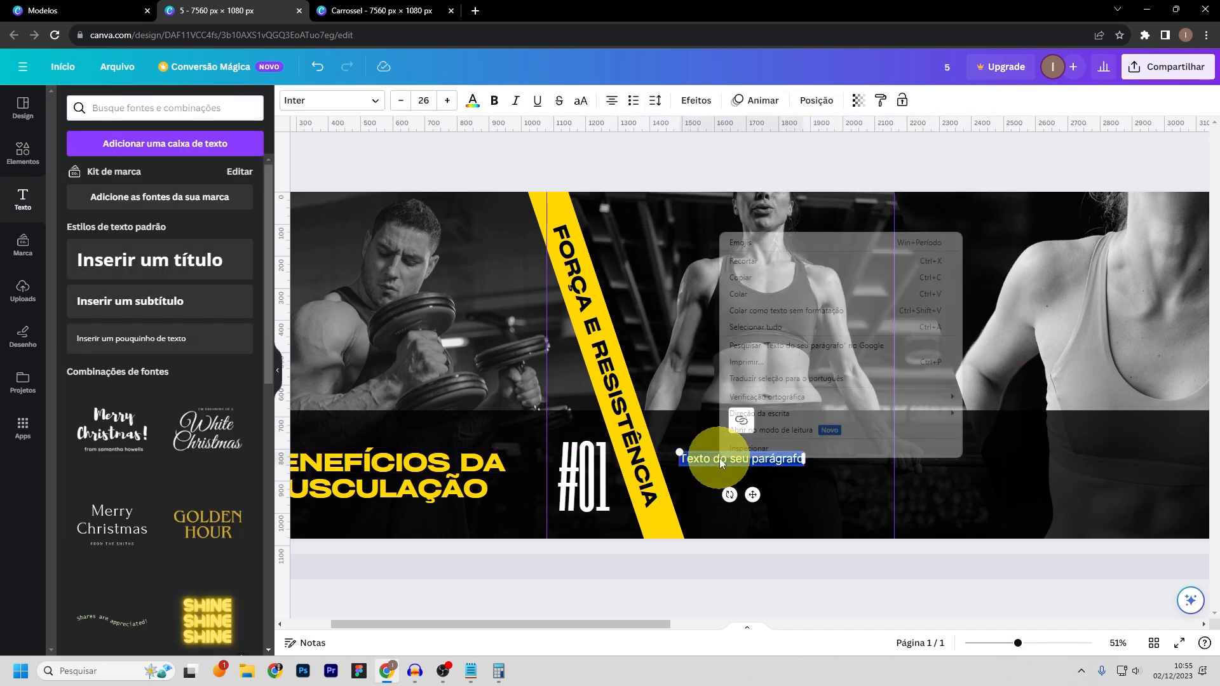
click(740, 294)
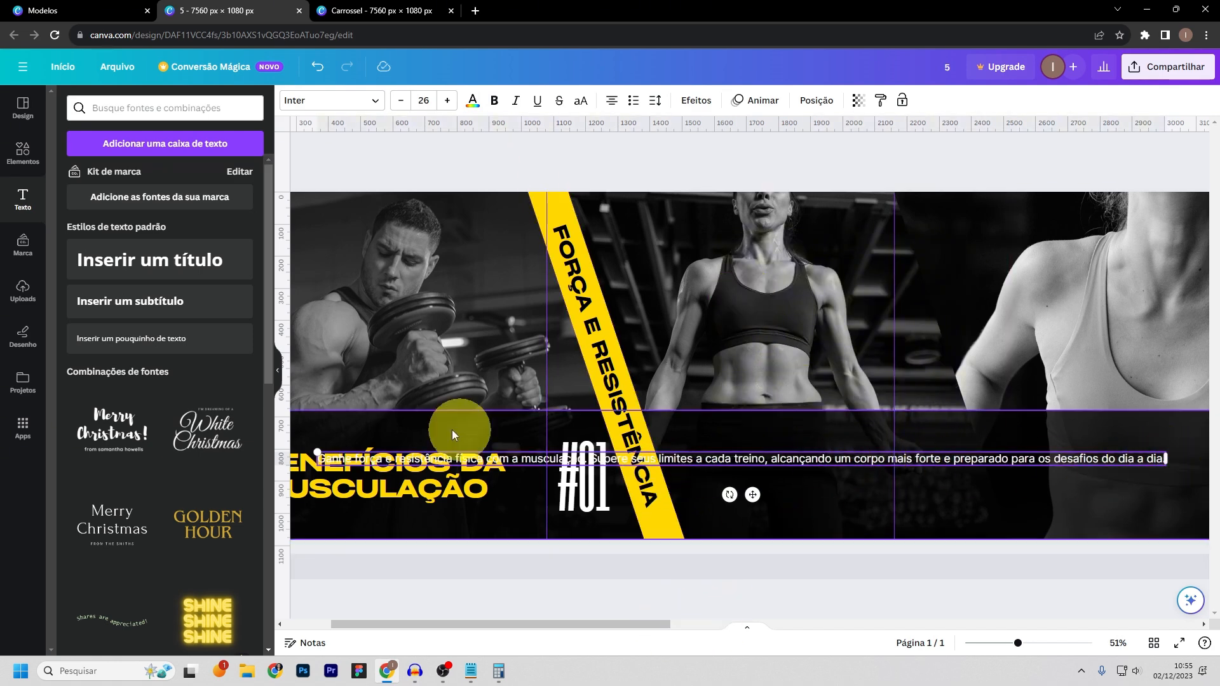
- Narrow the description text box so it wraps onto four lines, and place it right of the yellow bar on the second slide
drag(1015, 643, 1005, 643)
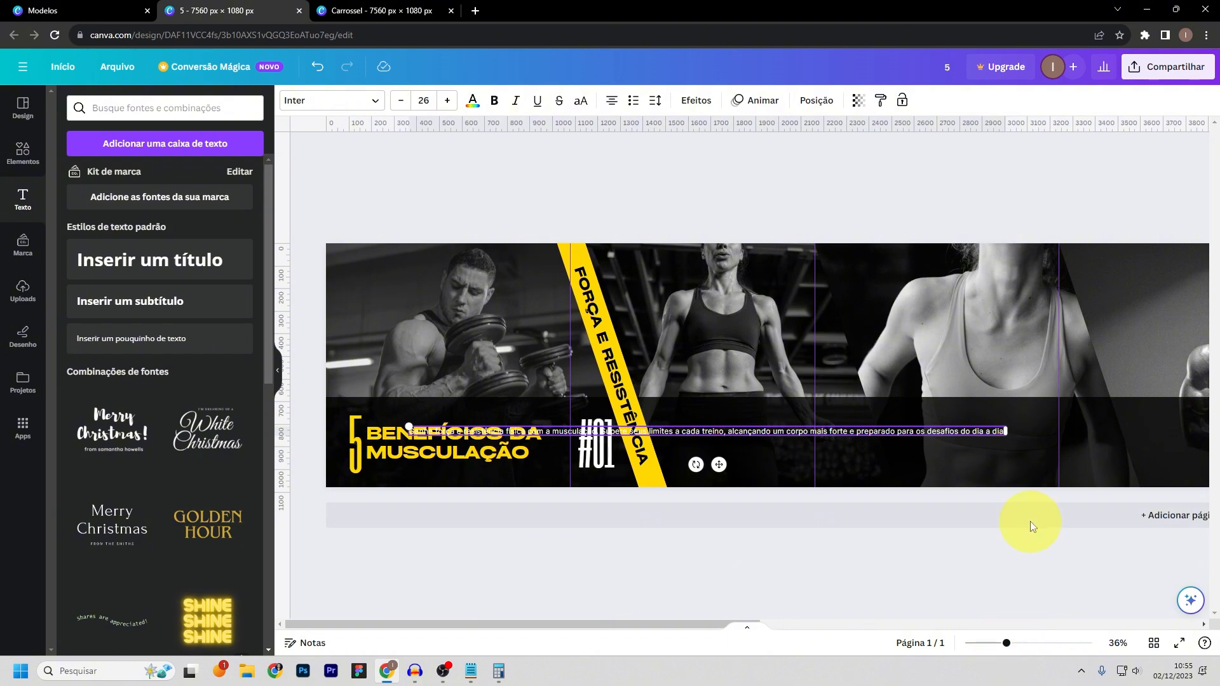
drag(1008, 432, 802, 440)
click(546, 435)
drag(1009, 644, 1023, 643)
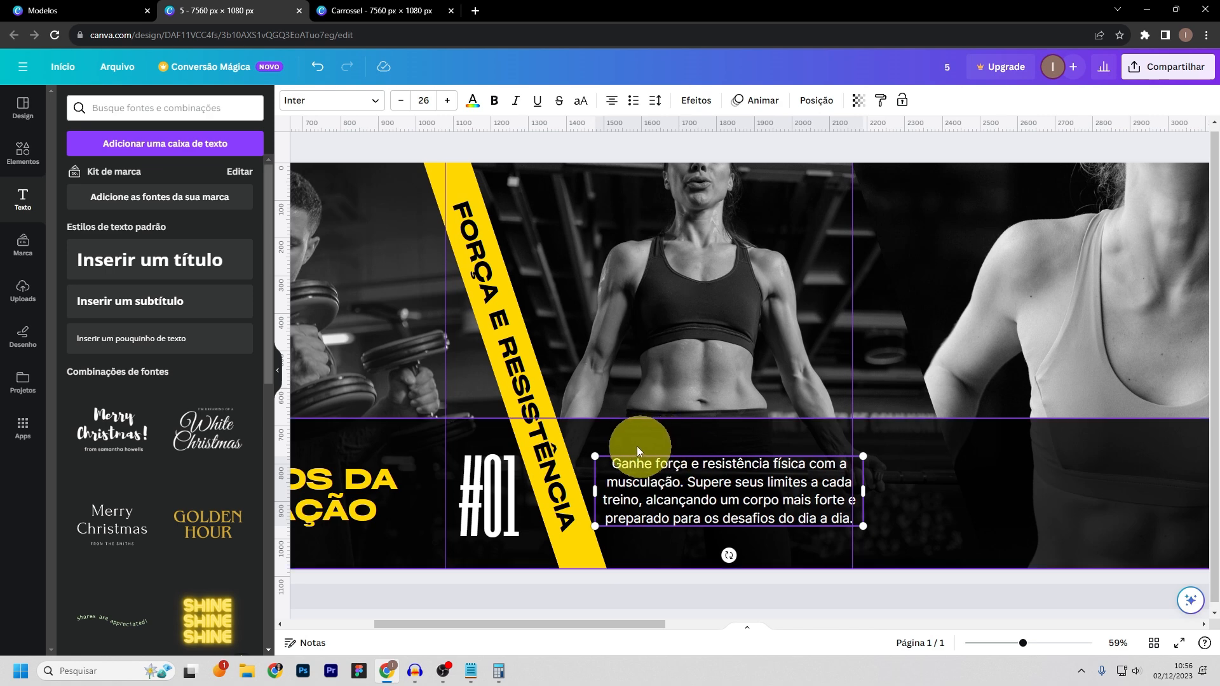
- Left-align the description, narrow it to five lines, and centre it vertically with "#01" between the yellow bar and the second slide's right edge
click(620, 102)
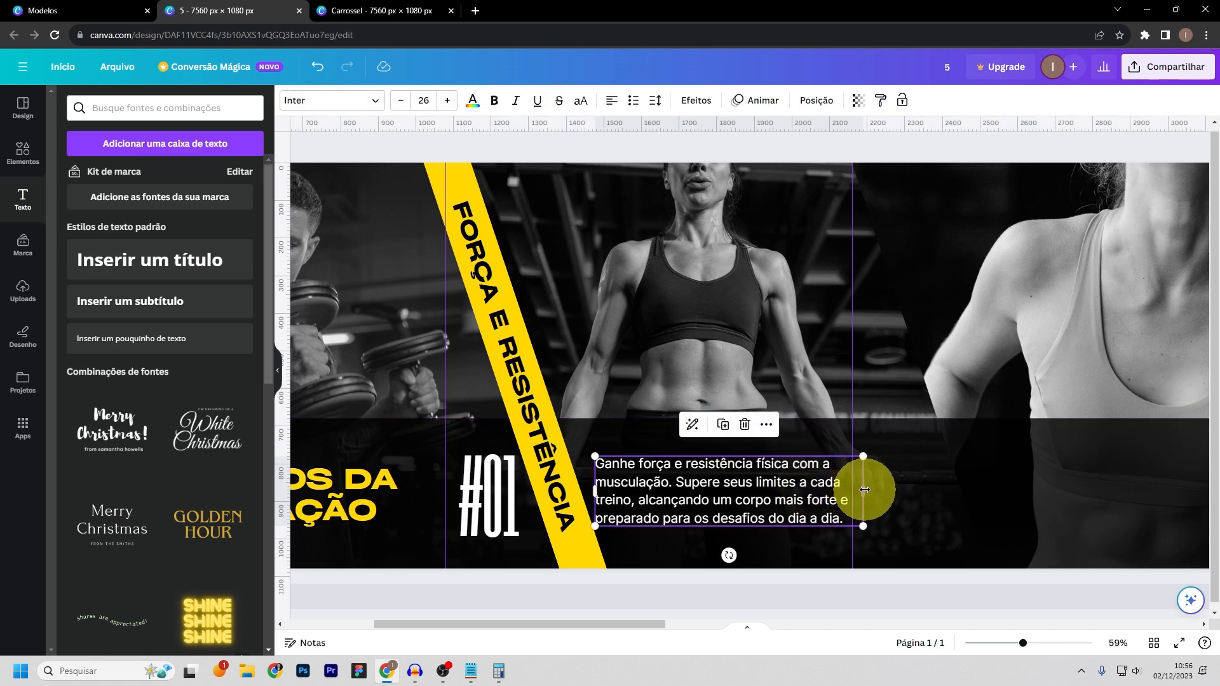
drag(865, 490, 816, 487)
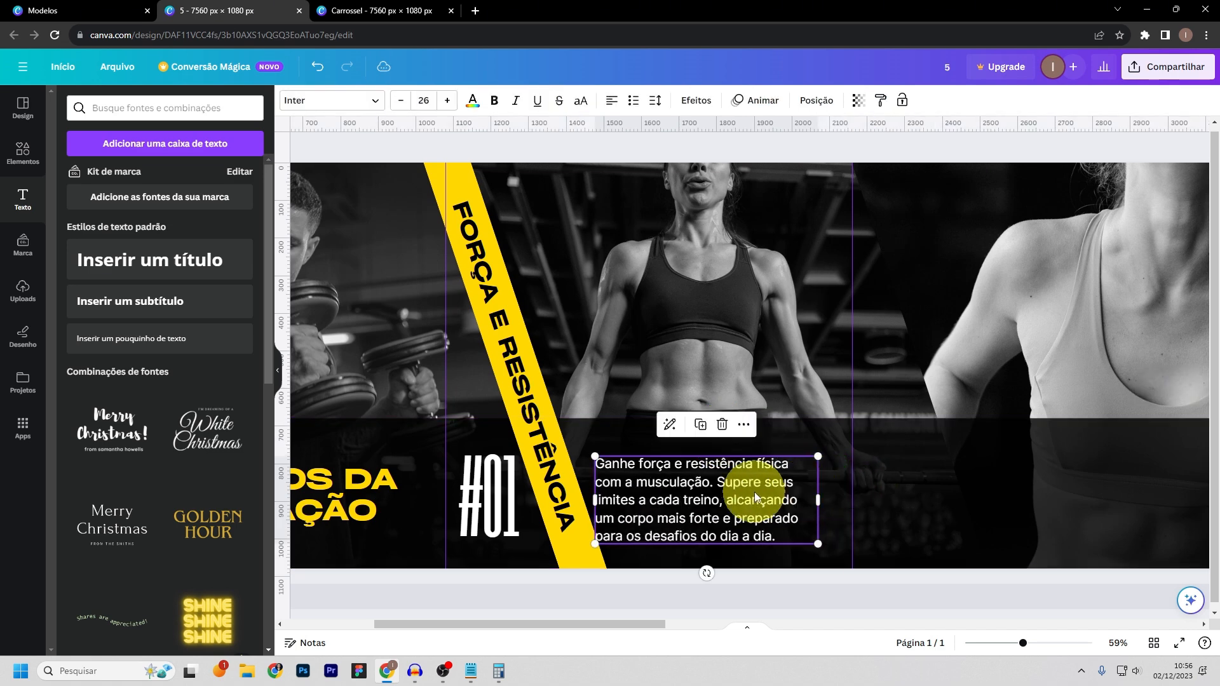
mouse_move(681, 494)
mouse_down()
mouse_move(700, 487)
mouse_move(690, 488)
mouse_up()
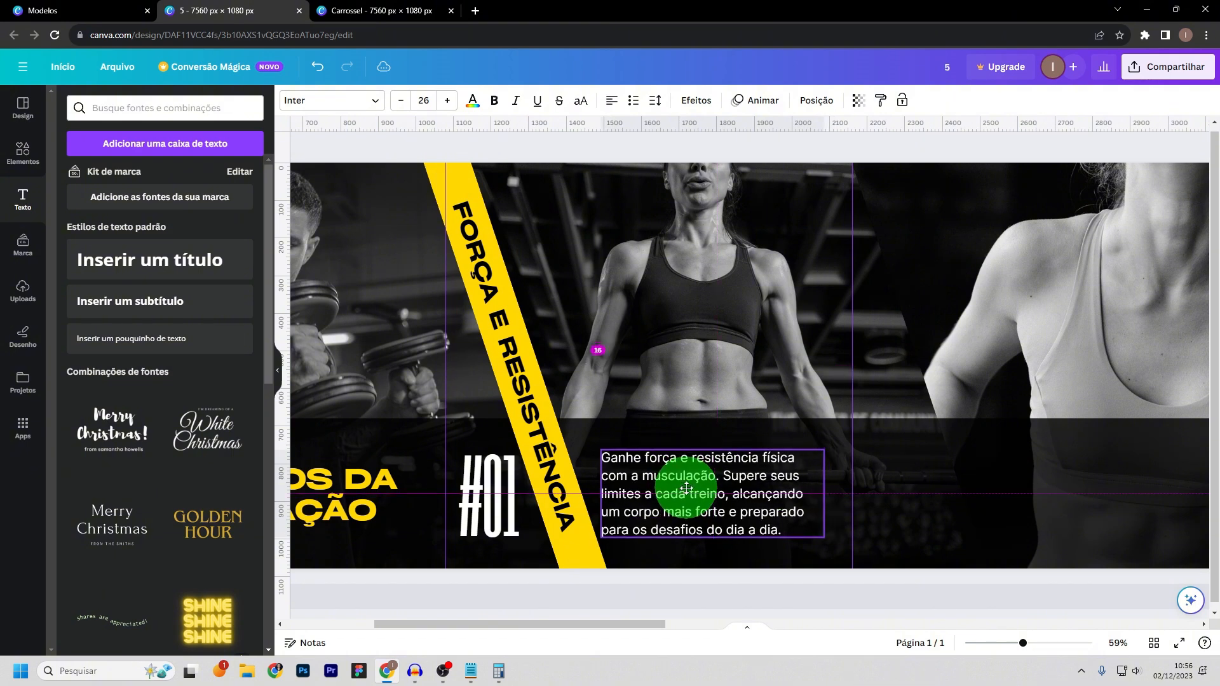
drag(828, 493, 838, 491)
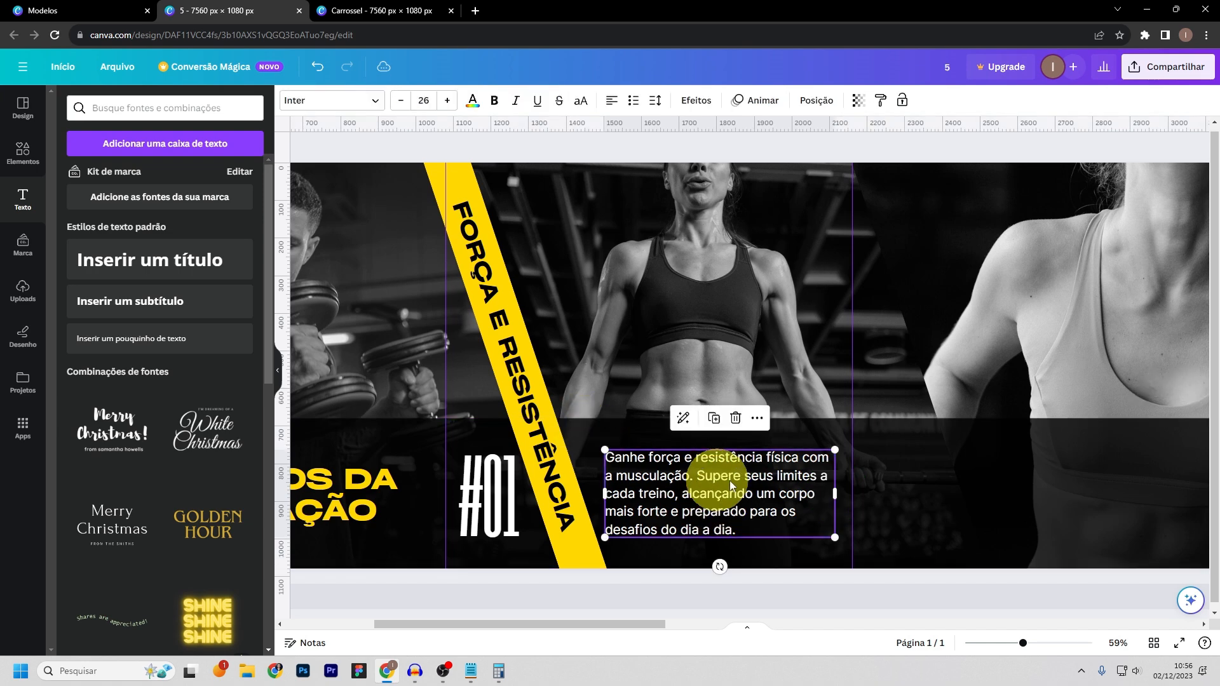
drag(696, 475, 695, 474)
click(609, 436)
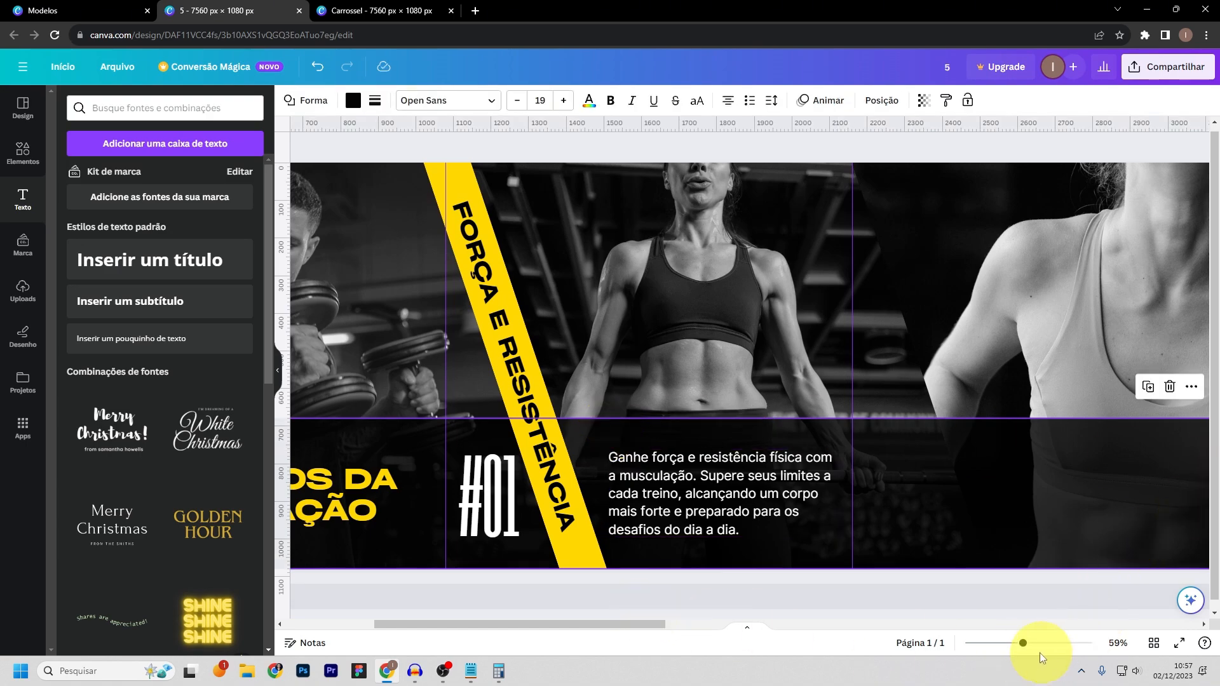
- Duplicate the "#01" number and the yellow "Força e Resistência" bar onto the start of the third slide
drag(1024, 643, 1008, 643)
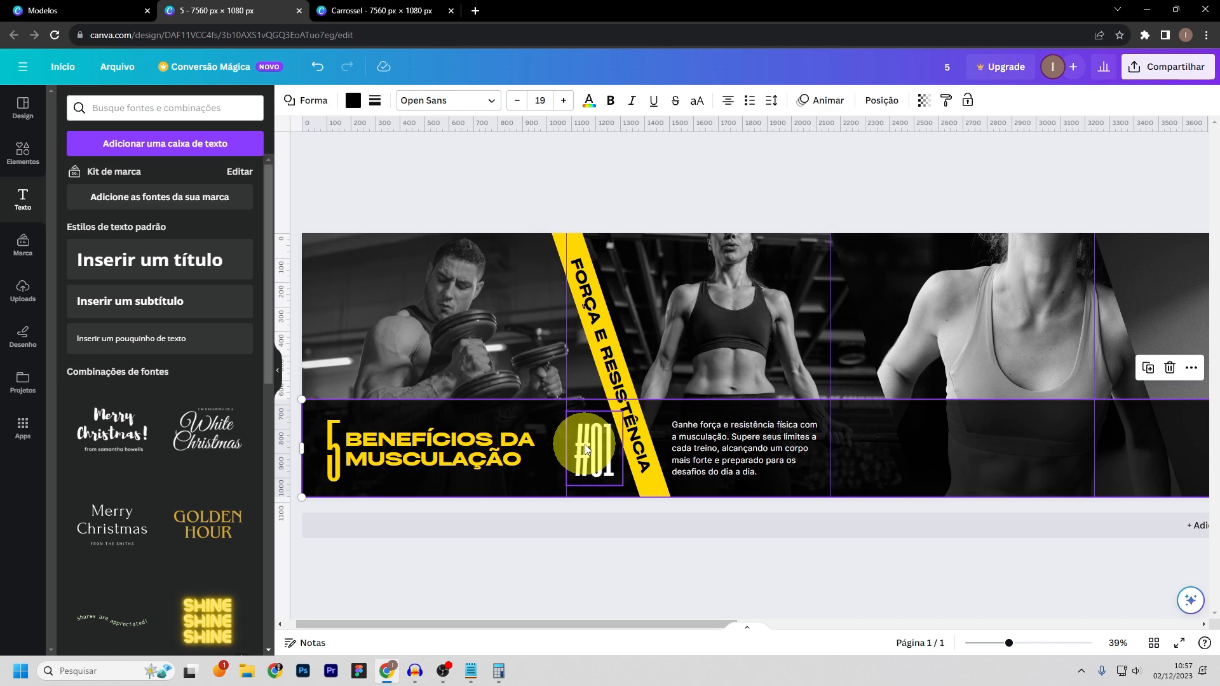
drag(585, 449, 871, 440)
click(591, 310)
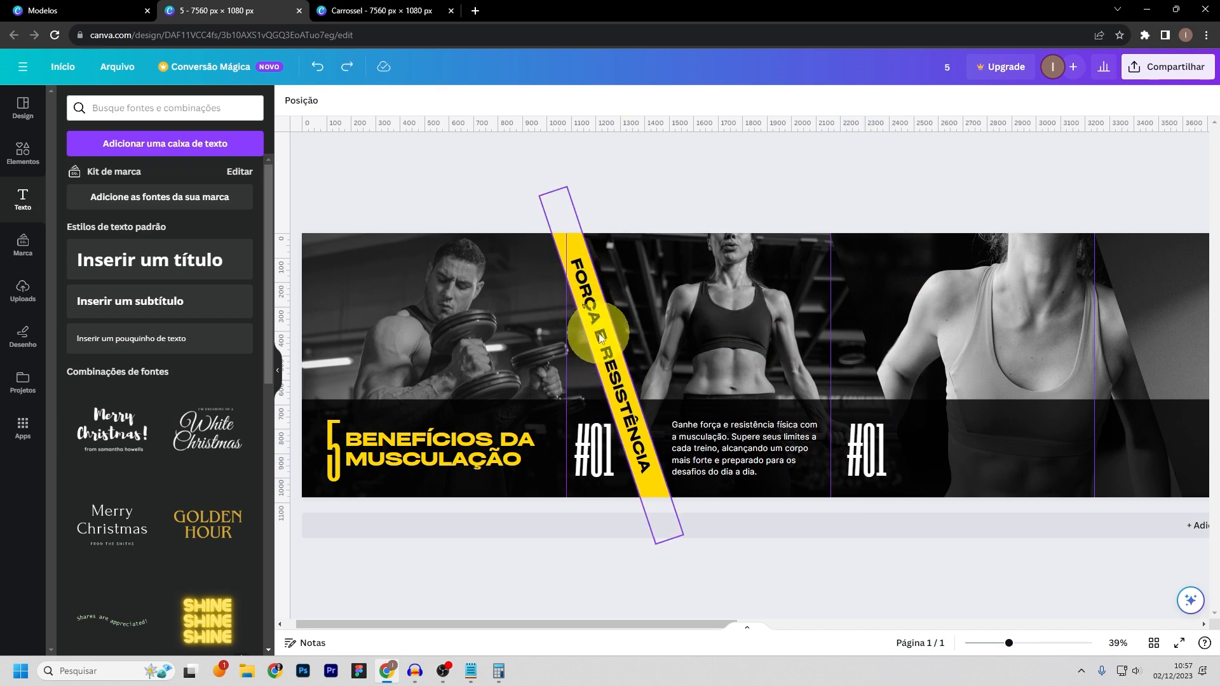
drag(600, 340, 865, 328)
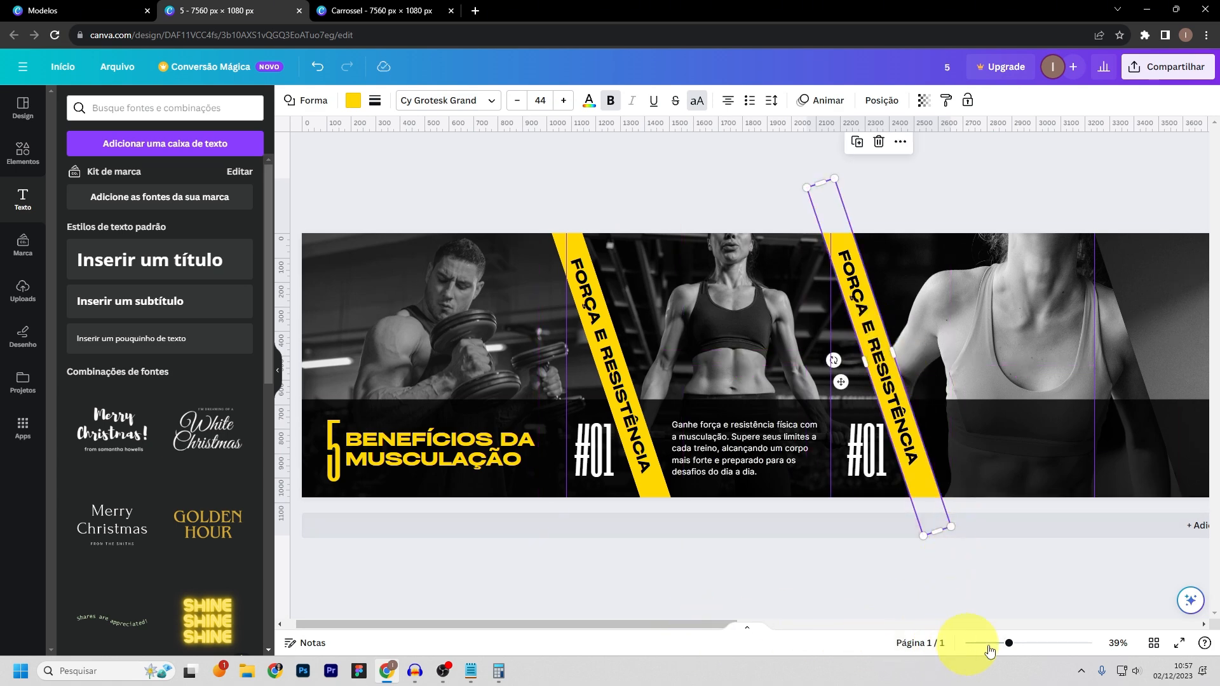
drag(1008, 641, 988, 645)
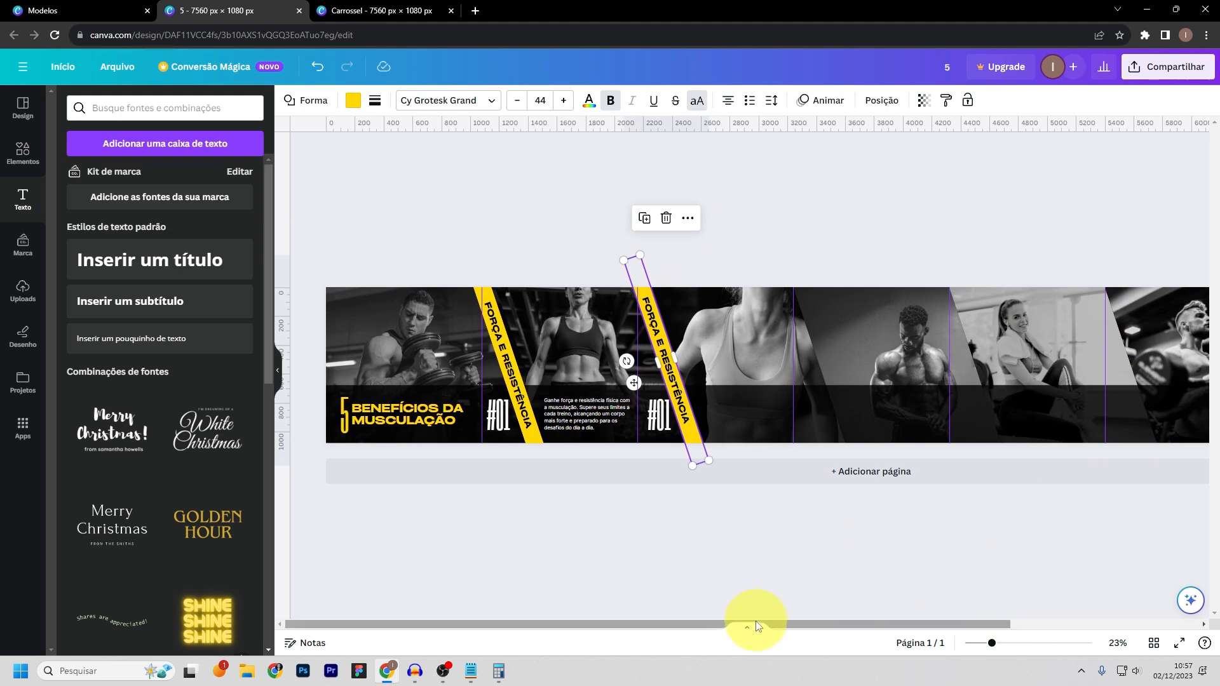
drag(756, 626, 838, 623)
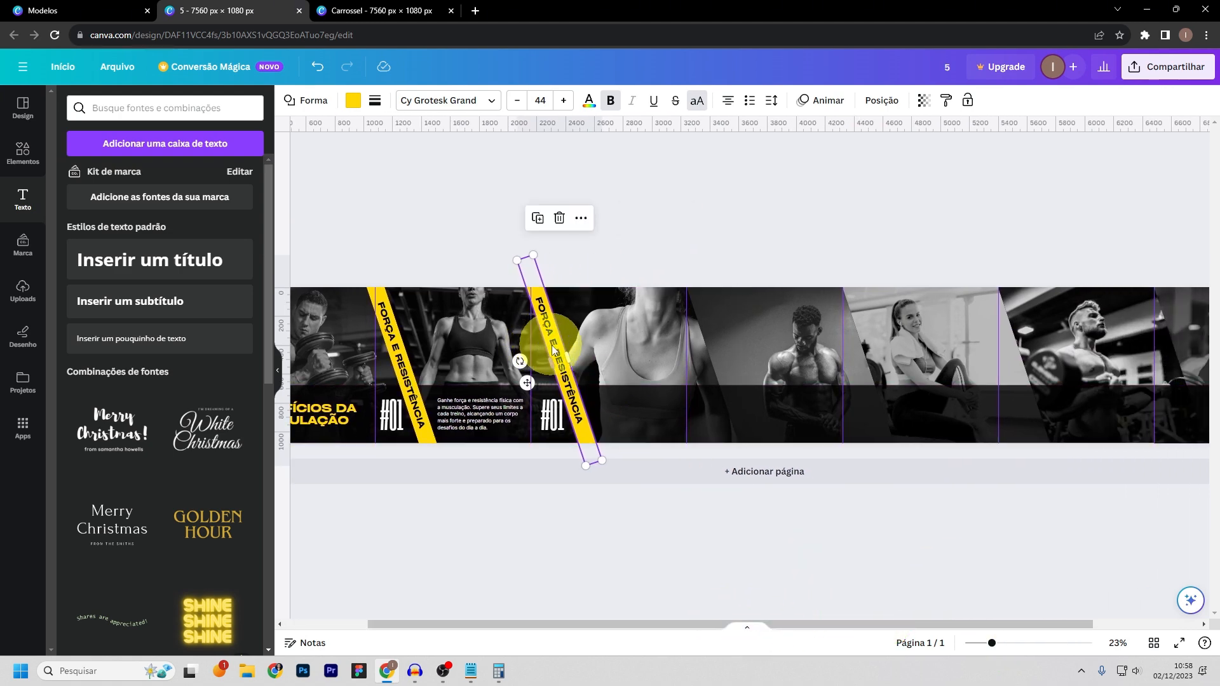
- Duplicate the yellow "Força e Resistência" bar onto the starts of the fourth, fifth and sixth slides
drag(557, 350, 1017, 331)
drag(689, 623, 762, 624)
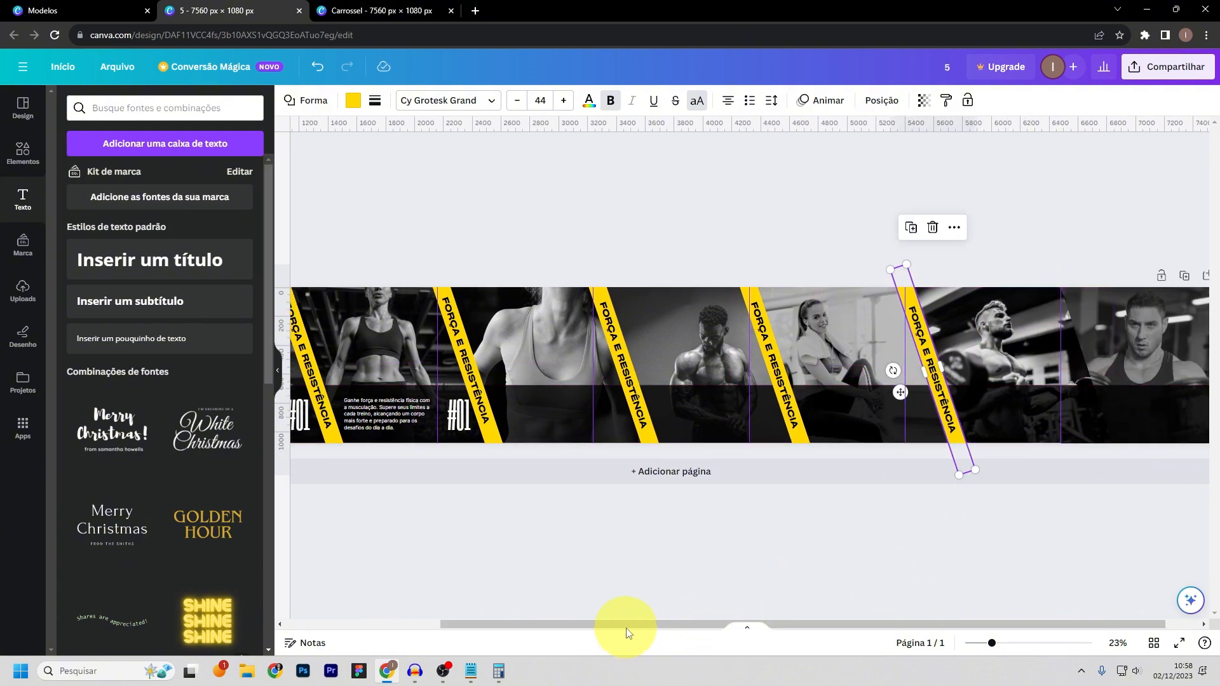
- Shift the third slide's yellow bar slightly left so it crosses the slide boundary like the second slide's bar
drag(626, 628, 492, 624)
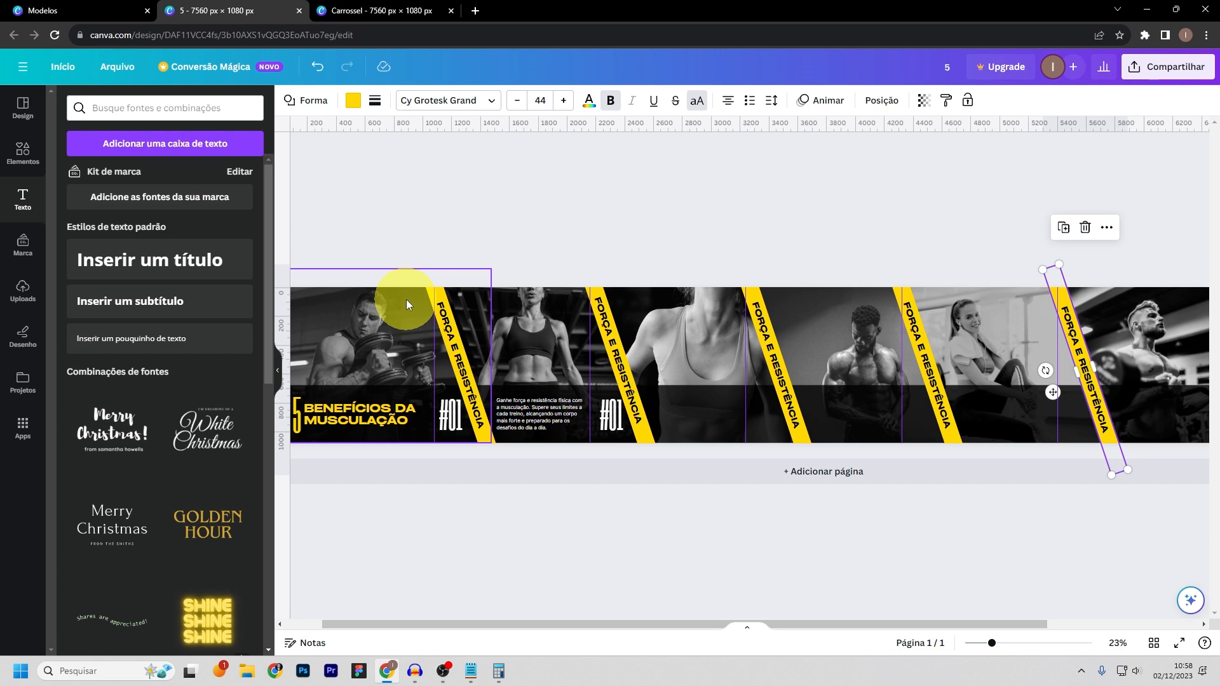
mouse_move(406, 299)
mouse_down()
mouse_move(417, 314)
mouse_move(424, 296)
mouse_up()
scroll(424, 295, up, 4)
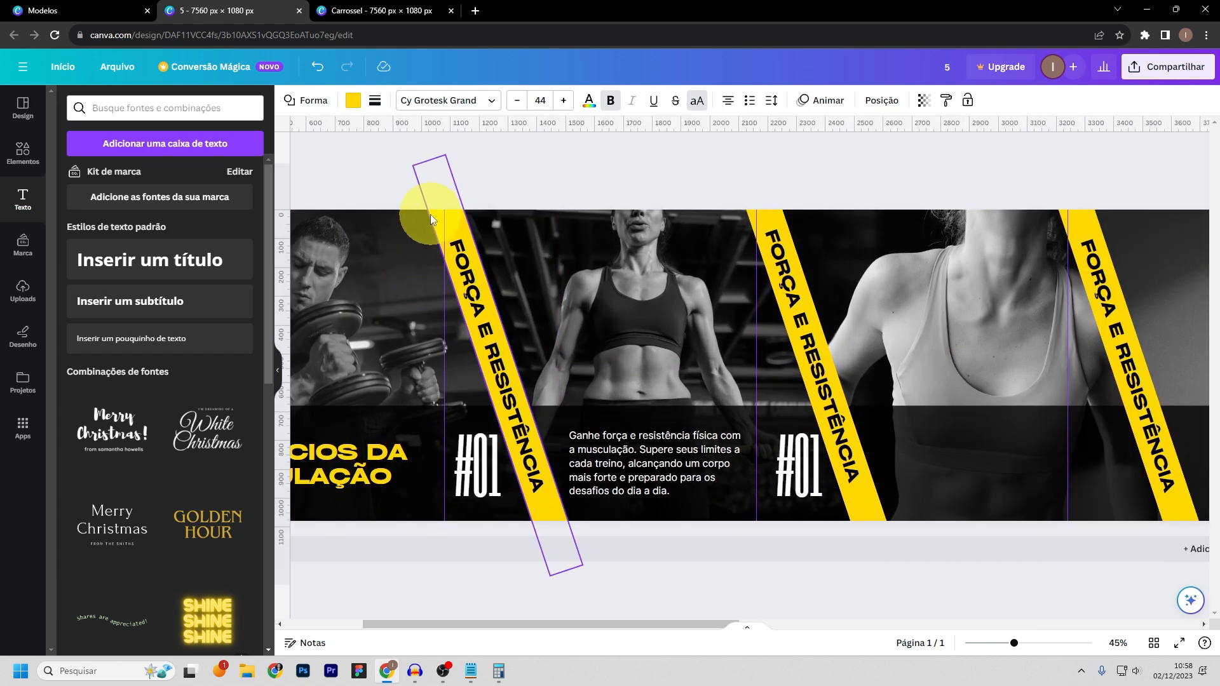
drag(428, 216, 780, 245)
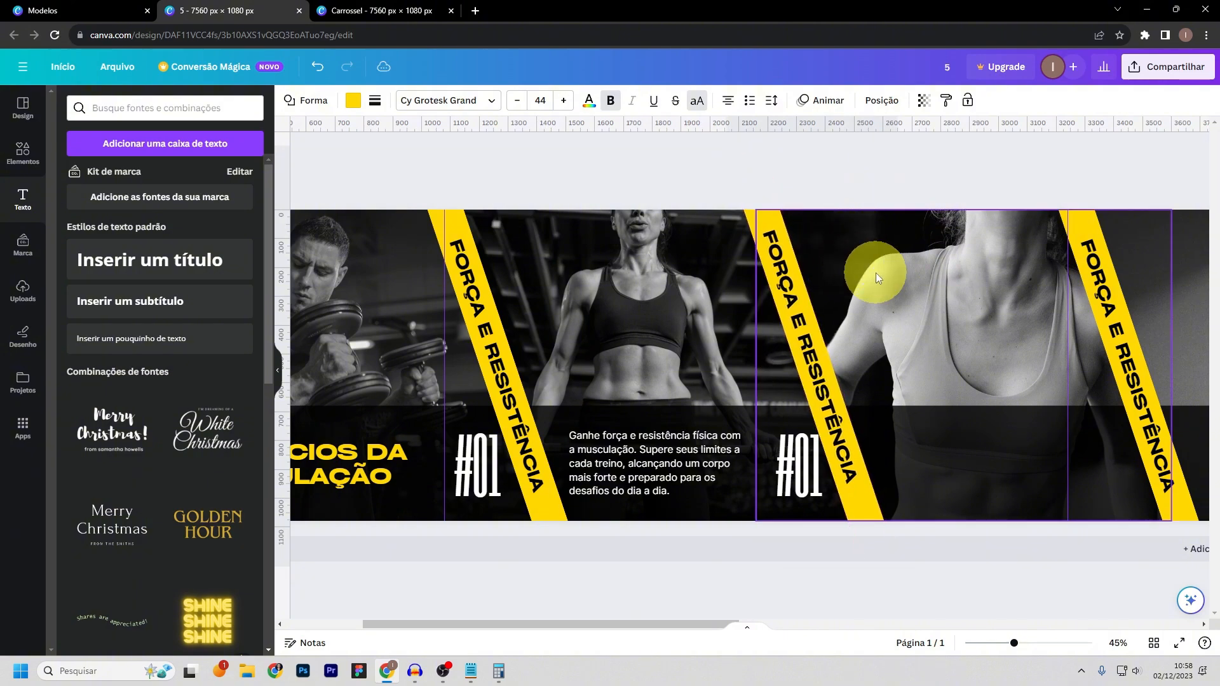
click(778, 254)
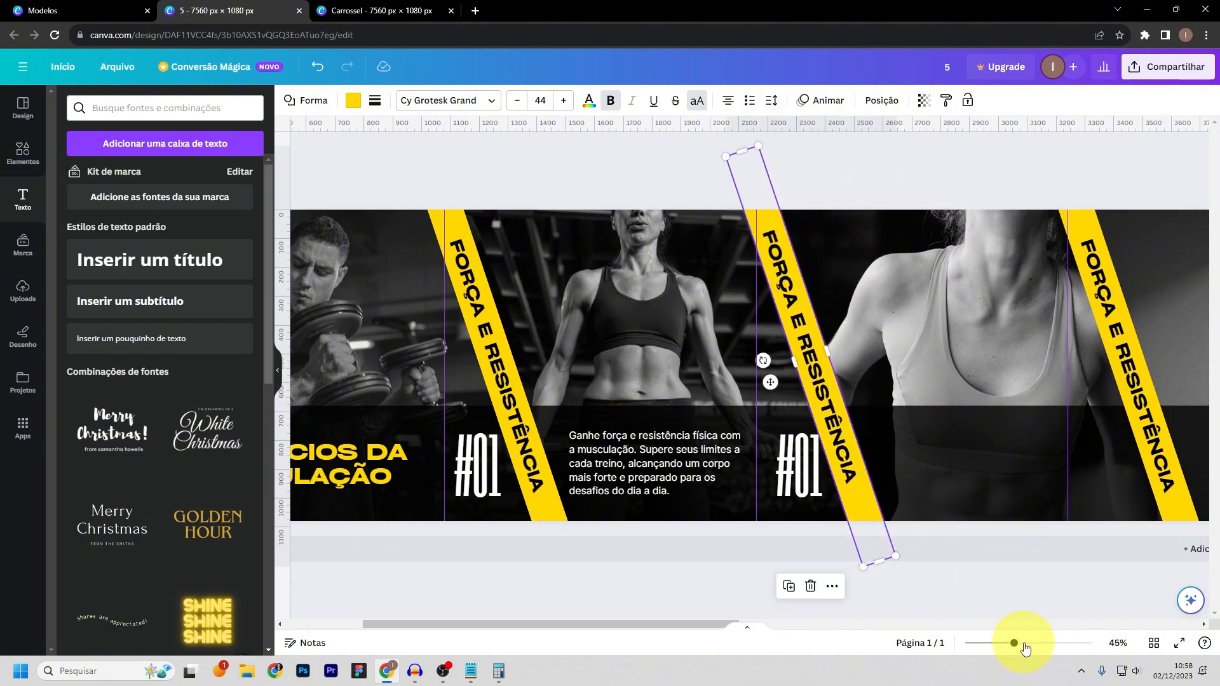
drag(1014, 643, 1026, 643)
scroll(1004, 406, up, 1)
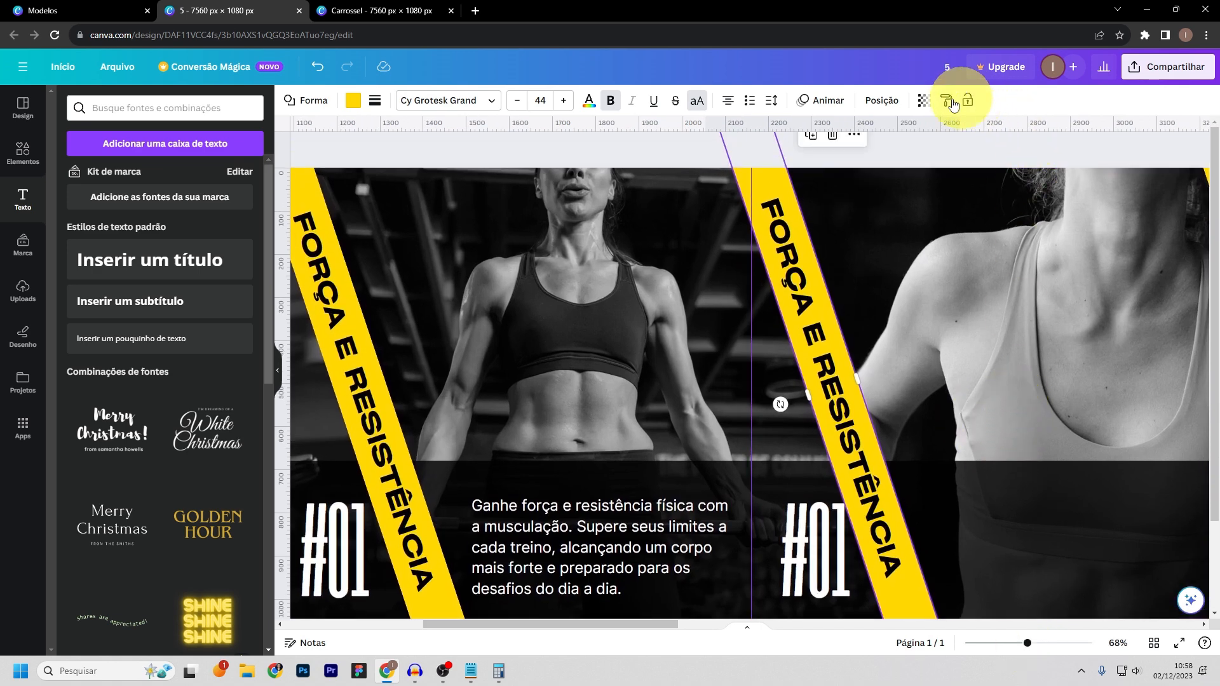
click(924, 100)
drag(921, 151, 1025, 599)
drag(1027, 643, 1017, 643)
click(800, 207)
click(788, 215)
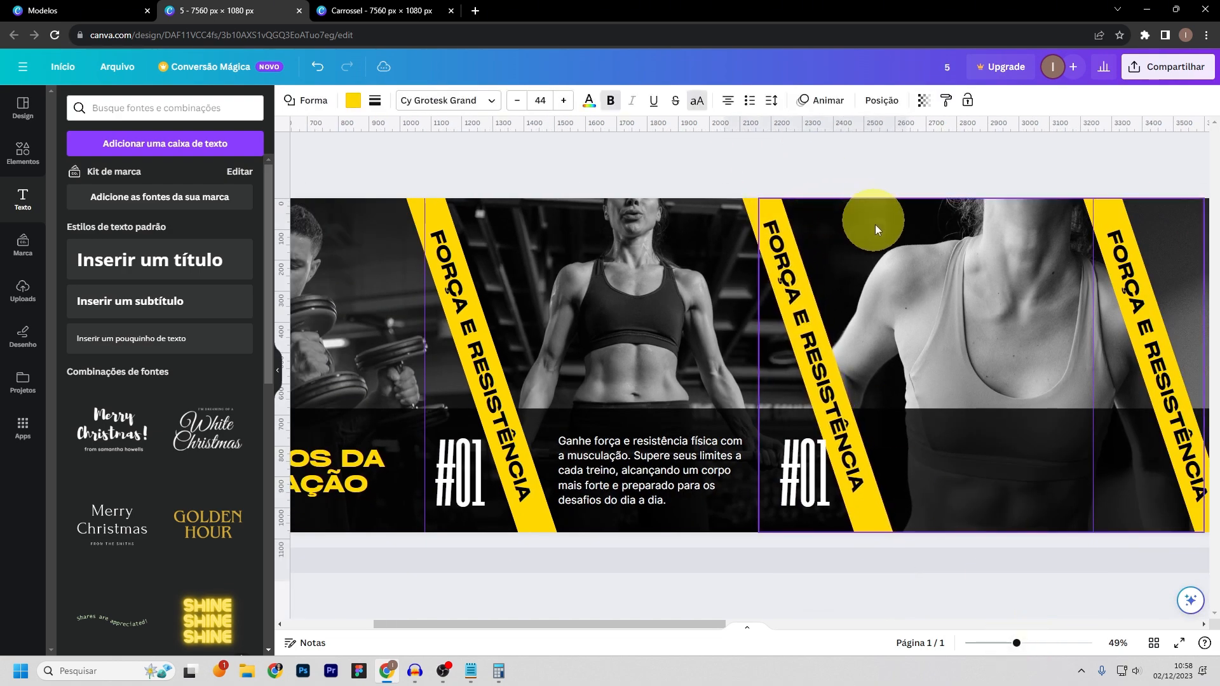
- Nudge the fourth slide's yellow bar left so it overlaps the slide boundary like the other bars
drag(670, 624, 783, 631)
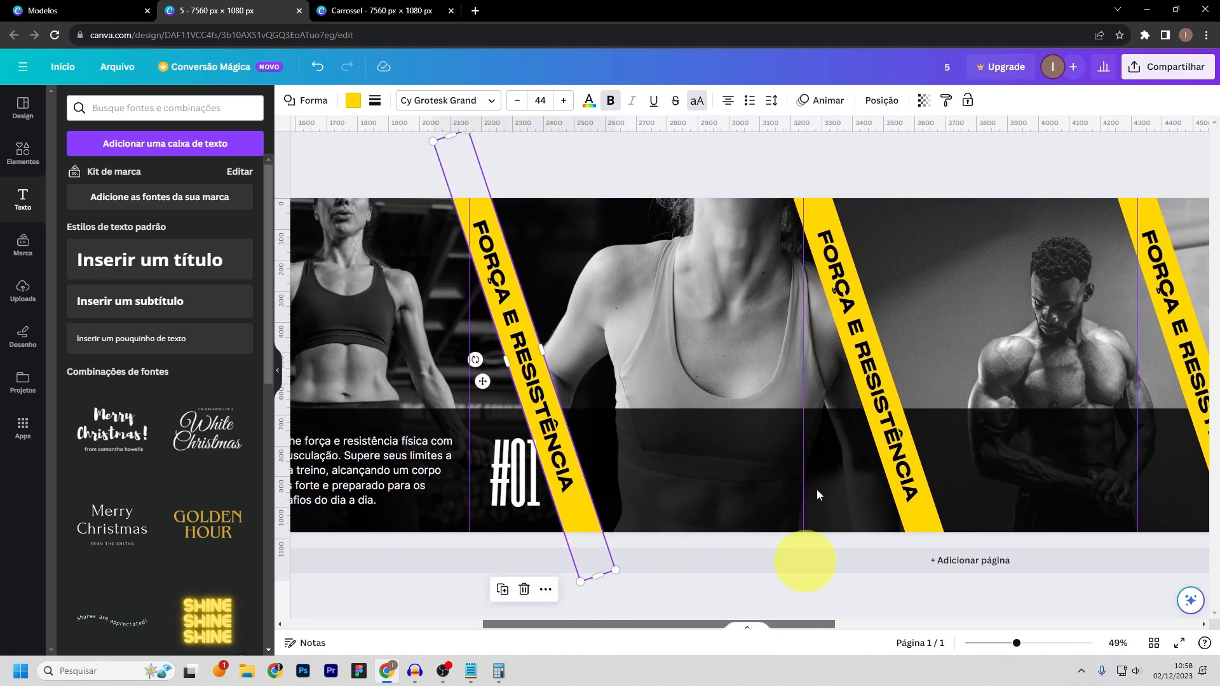
click(846, 269)
key(Left)
key(Left)
key(Left)
key(Left)
key(Left)
key(Left)
key(Left)
key(Left)
key(Left)
key(Left)
key(Left)
key(Left)
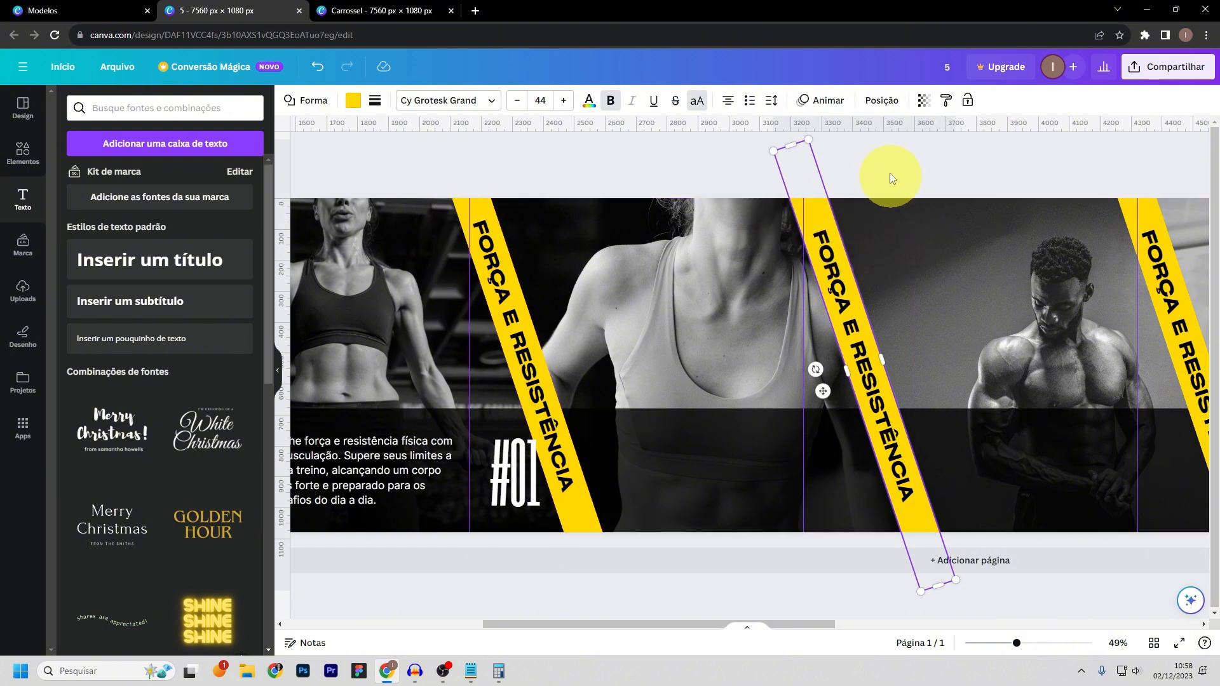
key(Left)
key(Left)
key(Left)
key(Left)
key(Left)
key(Left)
key(Left)
key(Left)
key(Left)
key(Left)
key(Left)
key(Left)
key(Left)
key(Left)
key(Left)
key(Left)
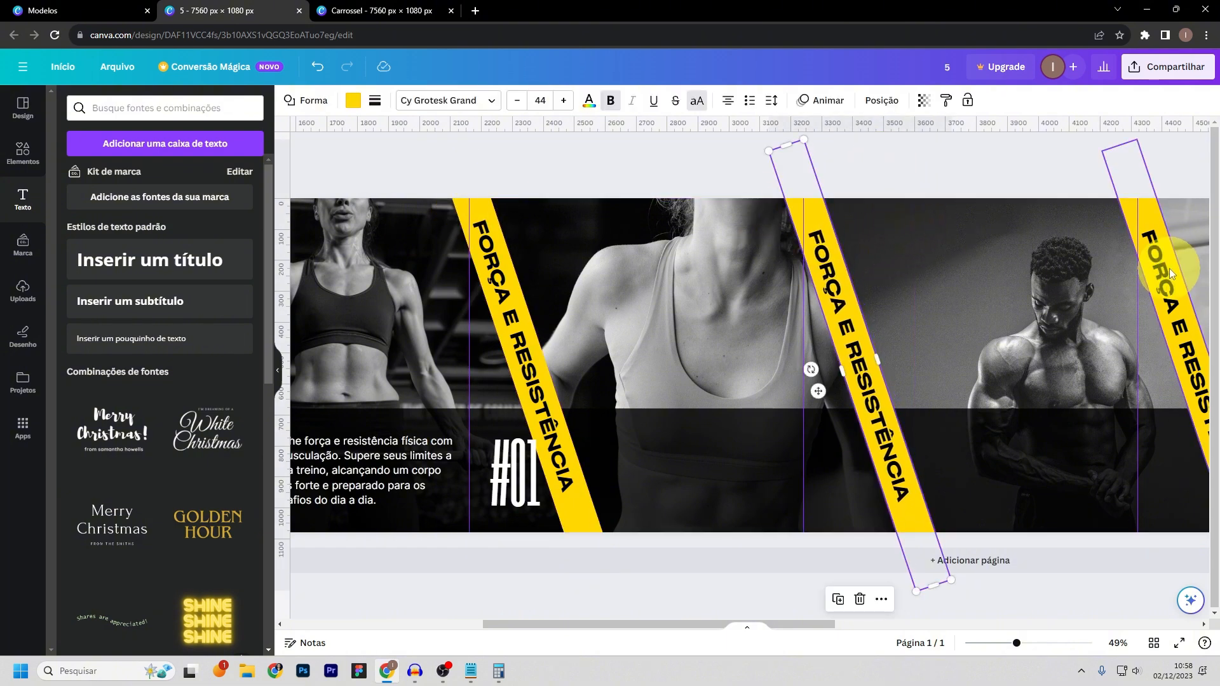
- Check the placement of the yellow bars on the fifth and sixth slides and across the whole carousel
drag(678, 625, 871, 619)
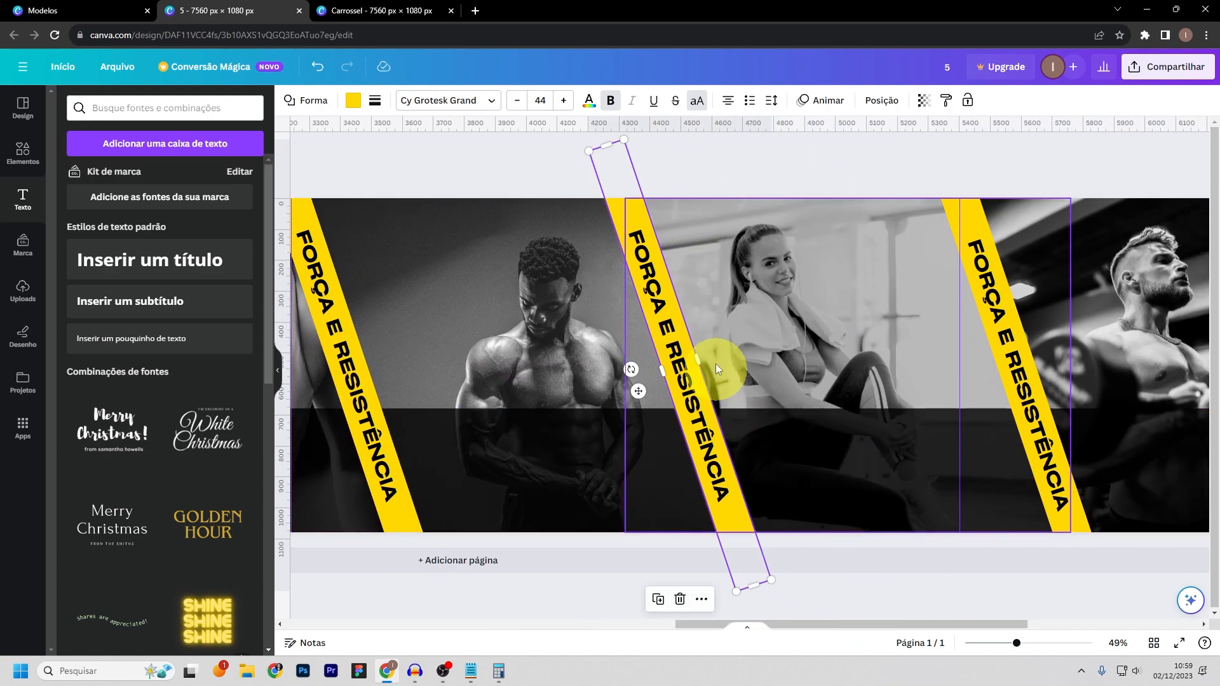
click(1010, 308)
click(781, 174)
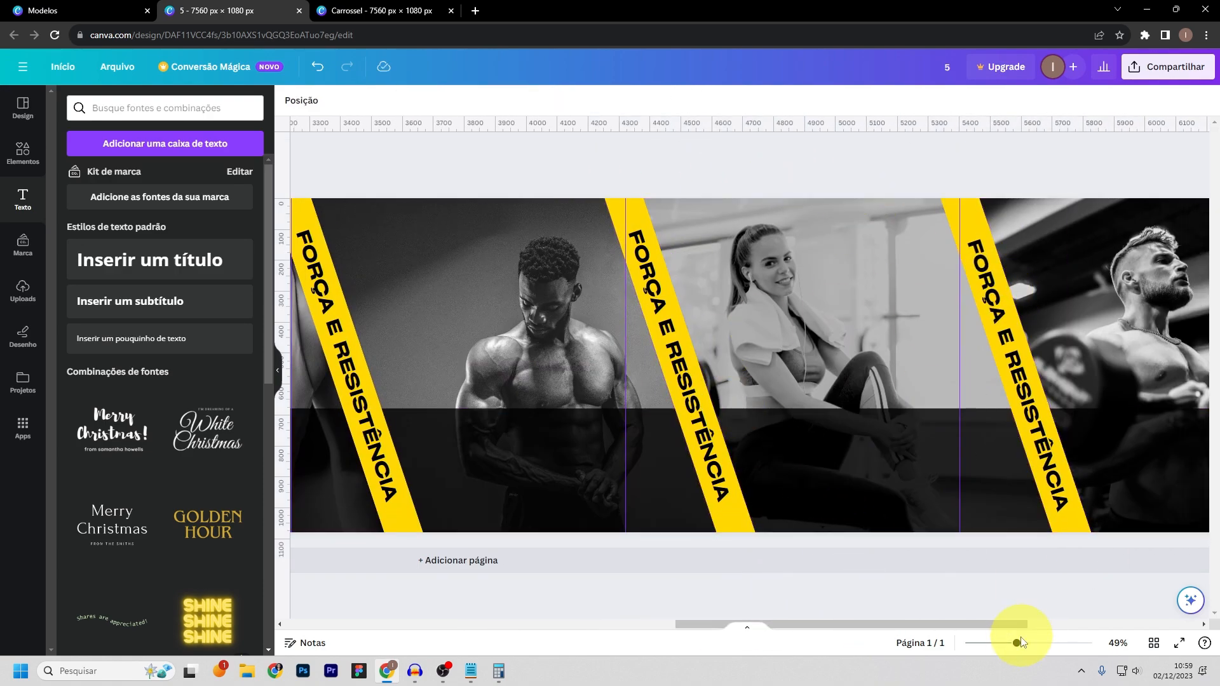
drag(1015, 643, 984, 643)
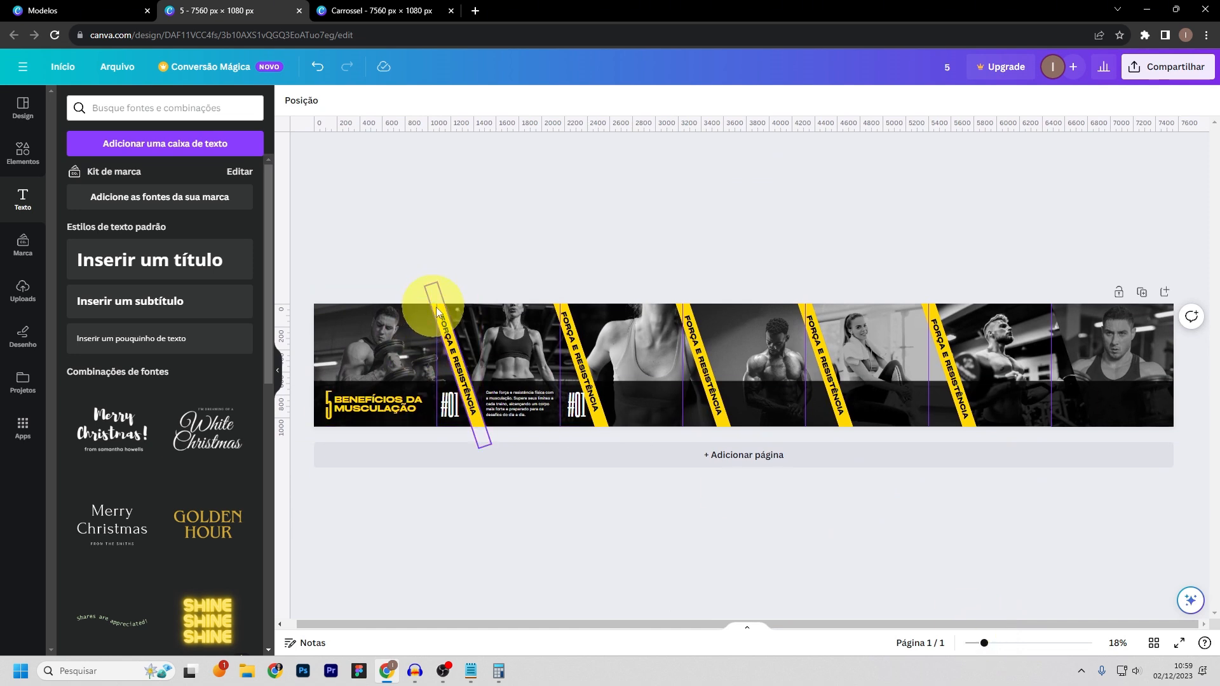
drag(436, 311, 733, 321)
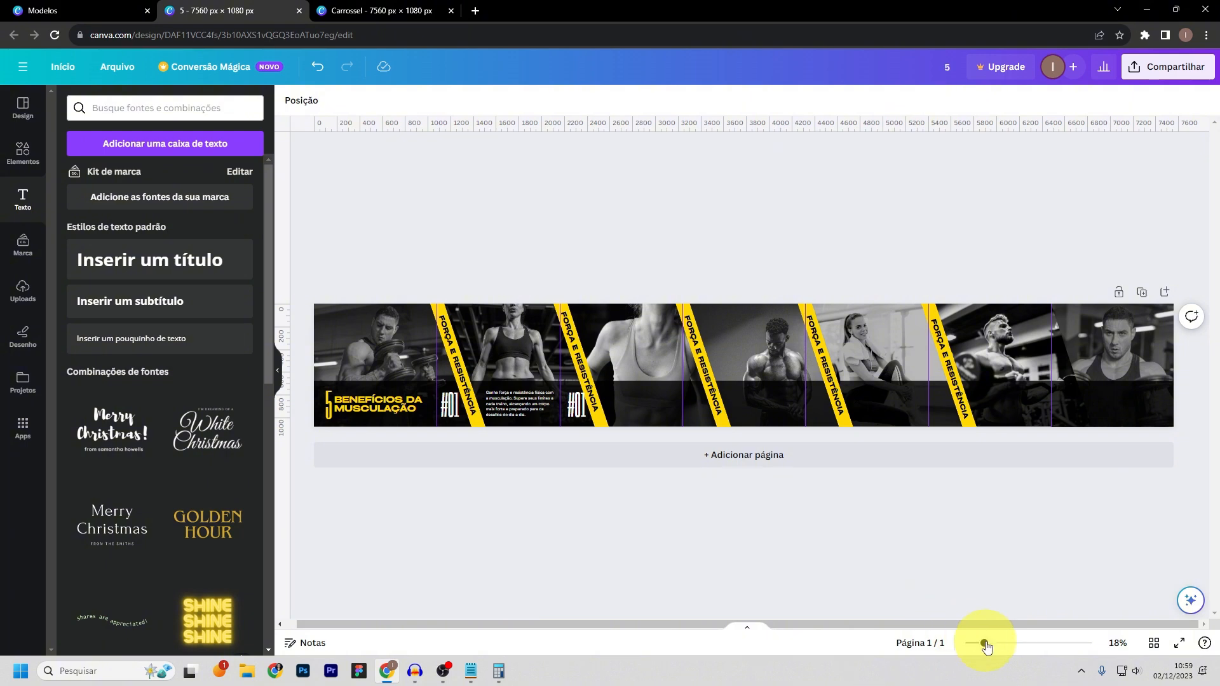
drag(986, 645, 998, 645)
drag(604, 621, 513, 626)
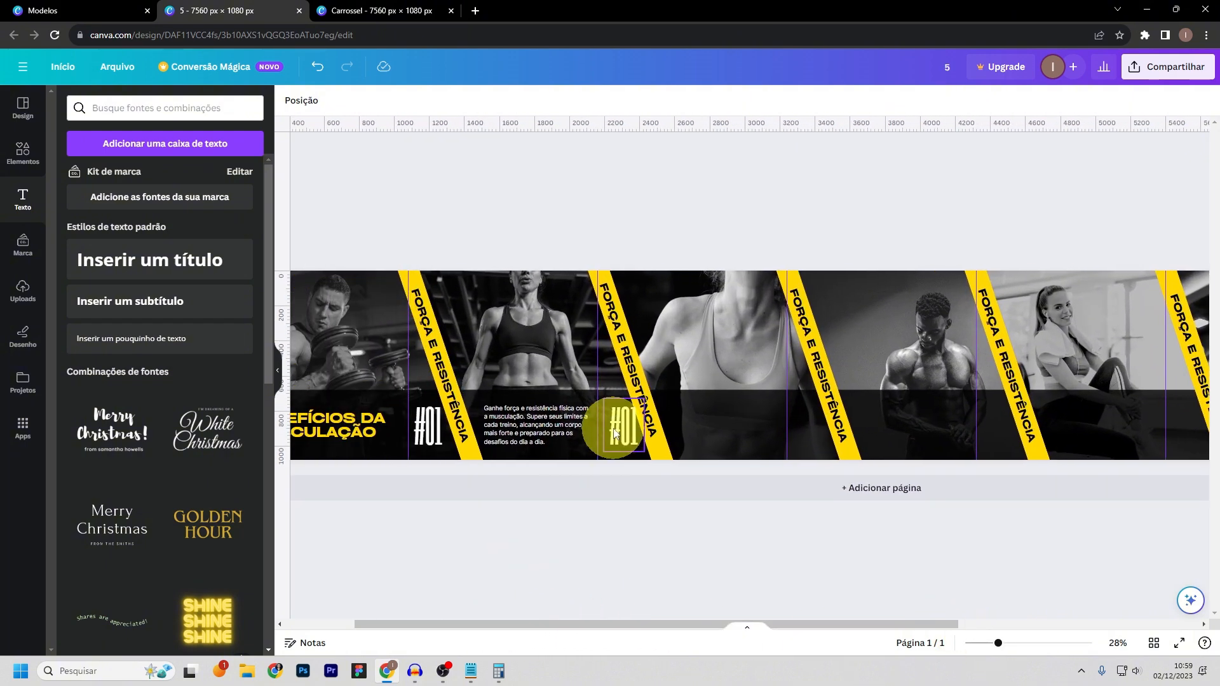
drag(1002, 646, 1006, 645)
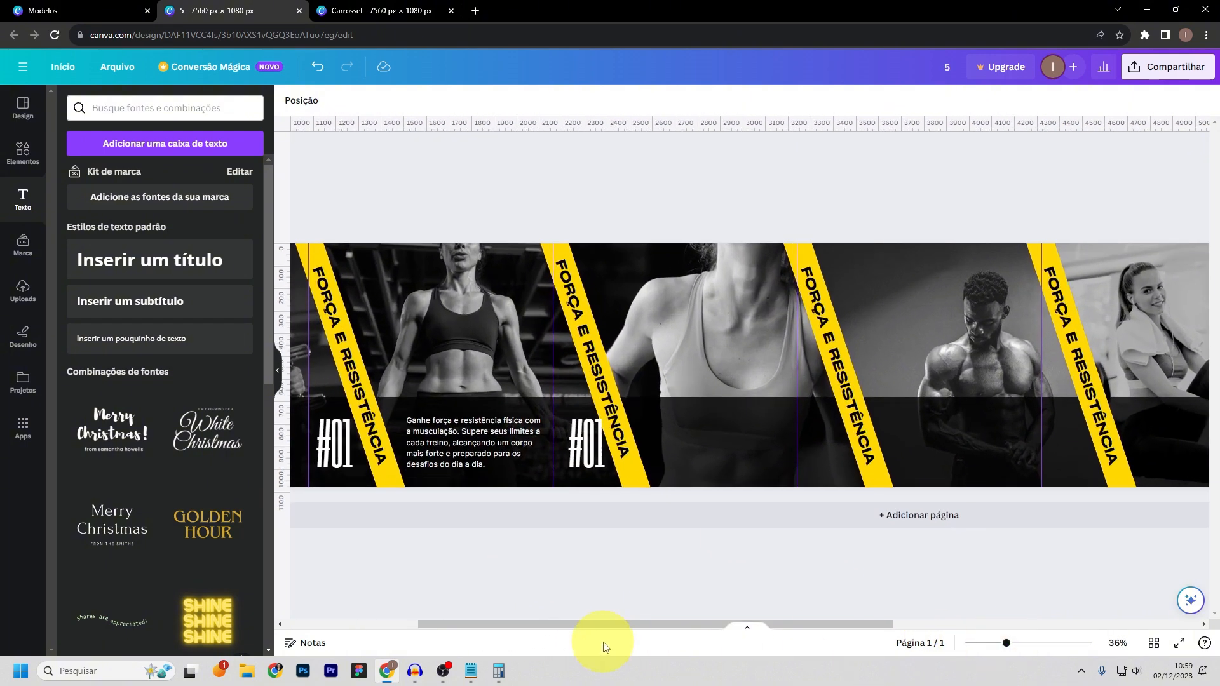
- Move the third slide's number slightly left and change it to "#02"
drag(631, 624, 610, 623)
click(626, 444)
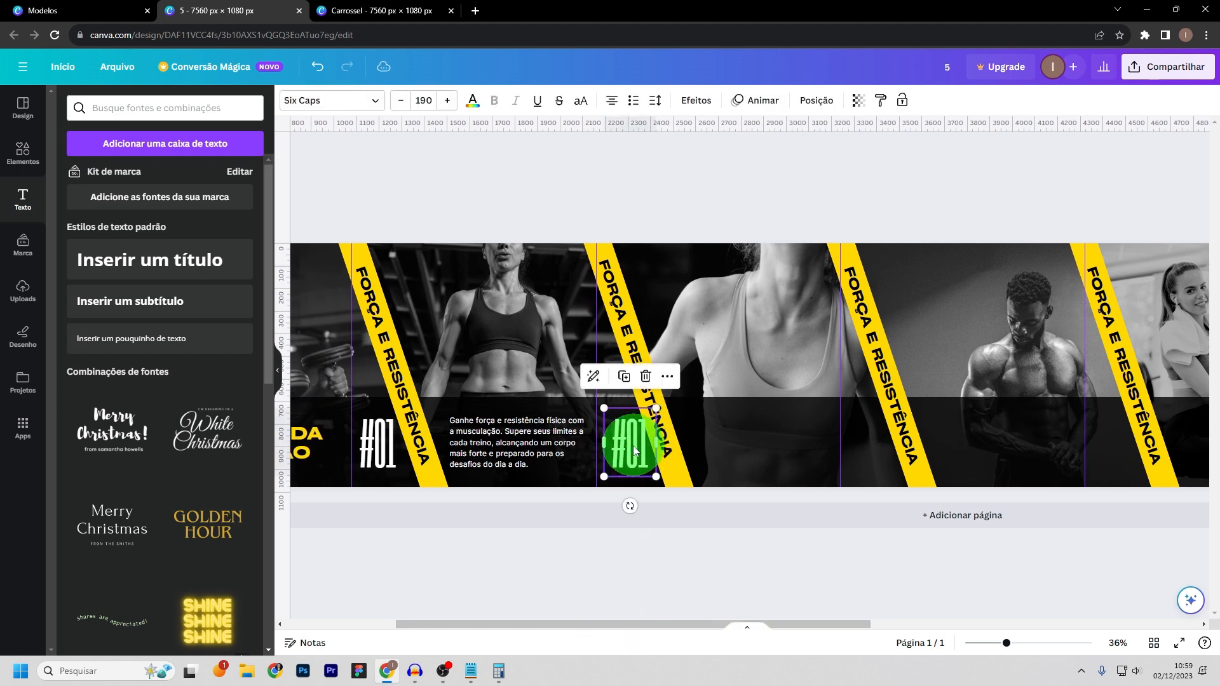
drag(626, 445, 629, 445)
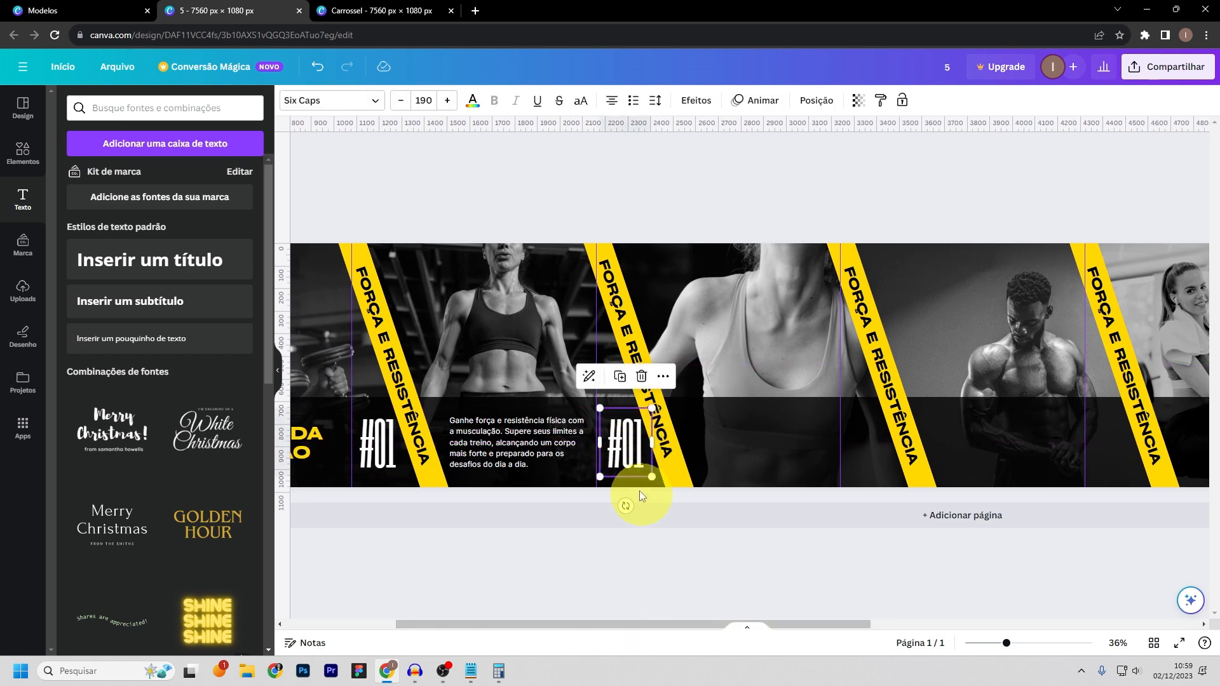
click(641, 451)
text(2)
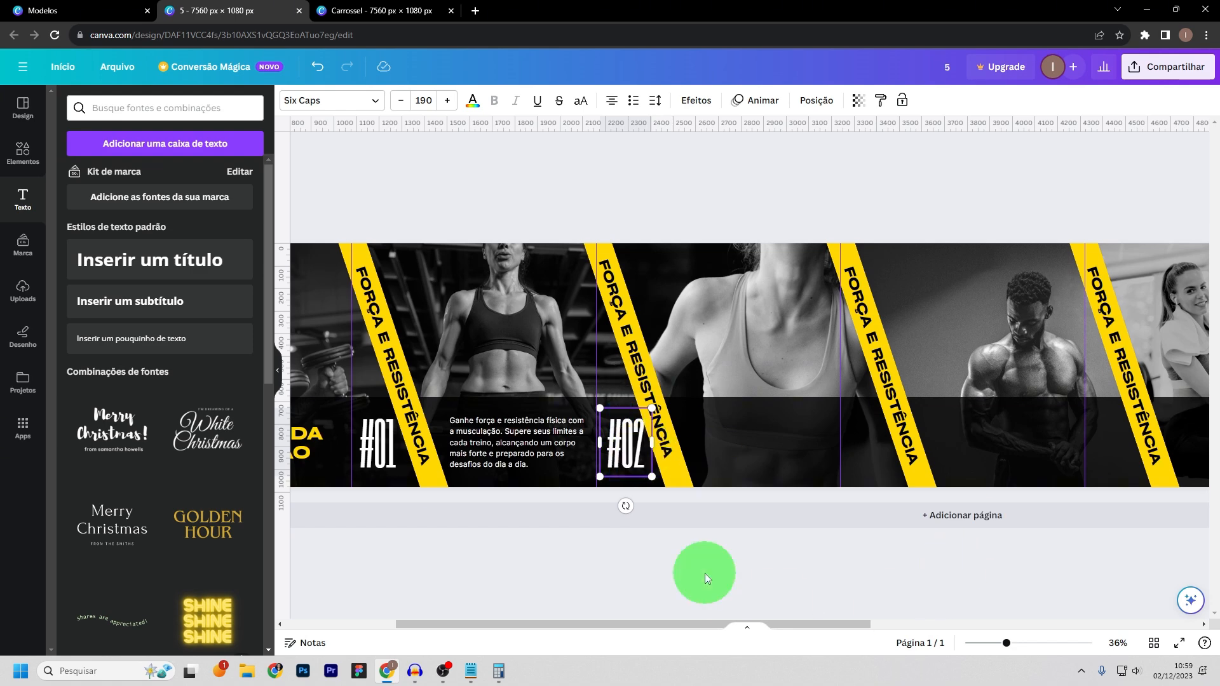
click(750, 607)
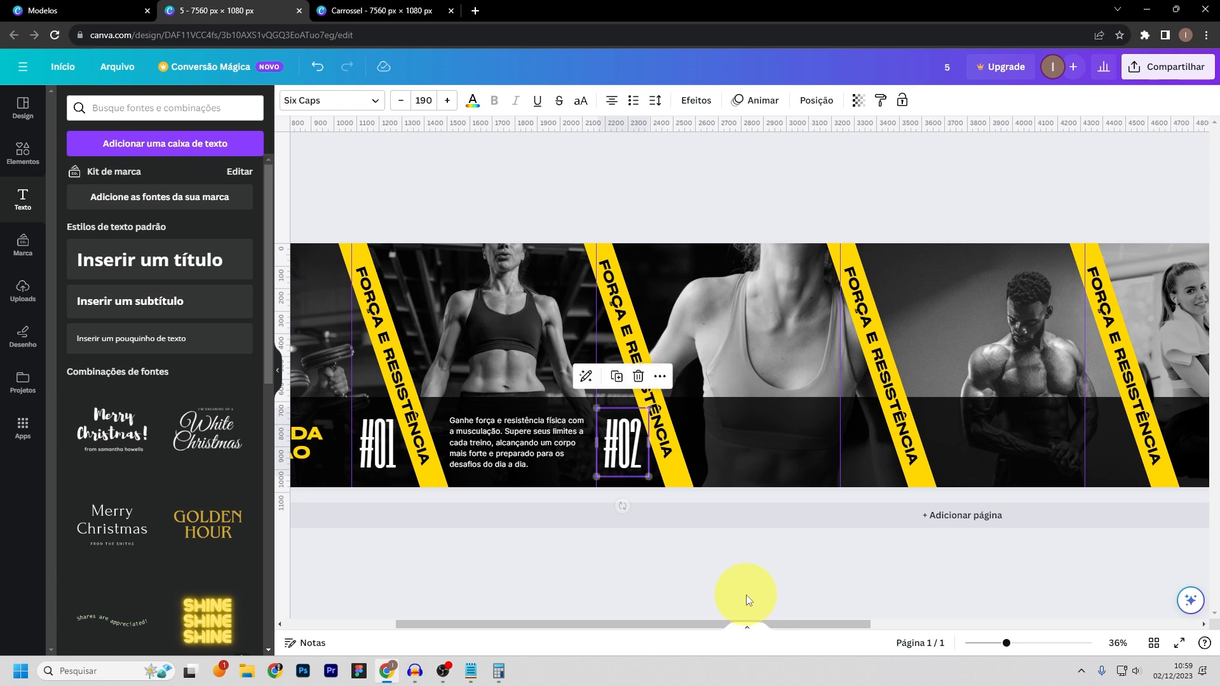
- Nudge "#02" further left so it sits against the third slide's left boundary like "#01" on the second
click(620, 455)
key(Left)
key(Left)
key(Left)
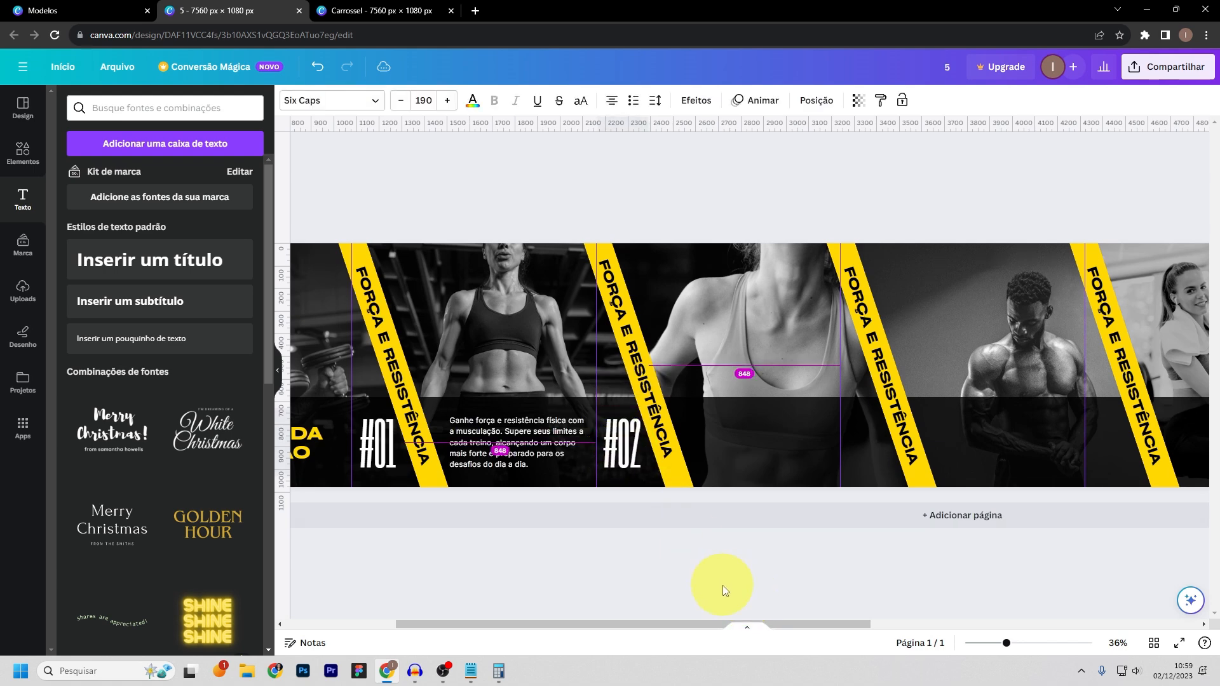
click(719, 582)
- Duplicate the "#02" number onto the starts of the fourth and fifth slides, in line with the original
click(617, 451)
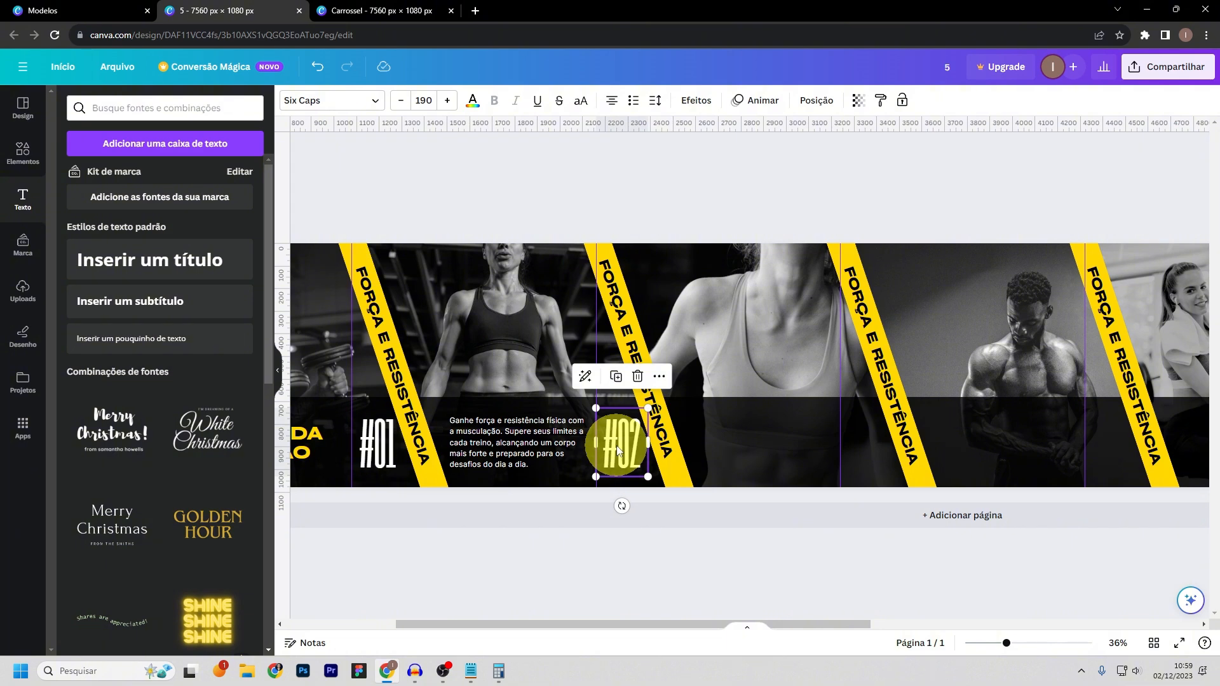
drag(626, 445, 875, 445)
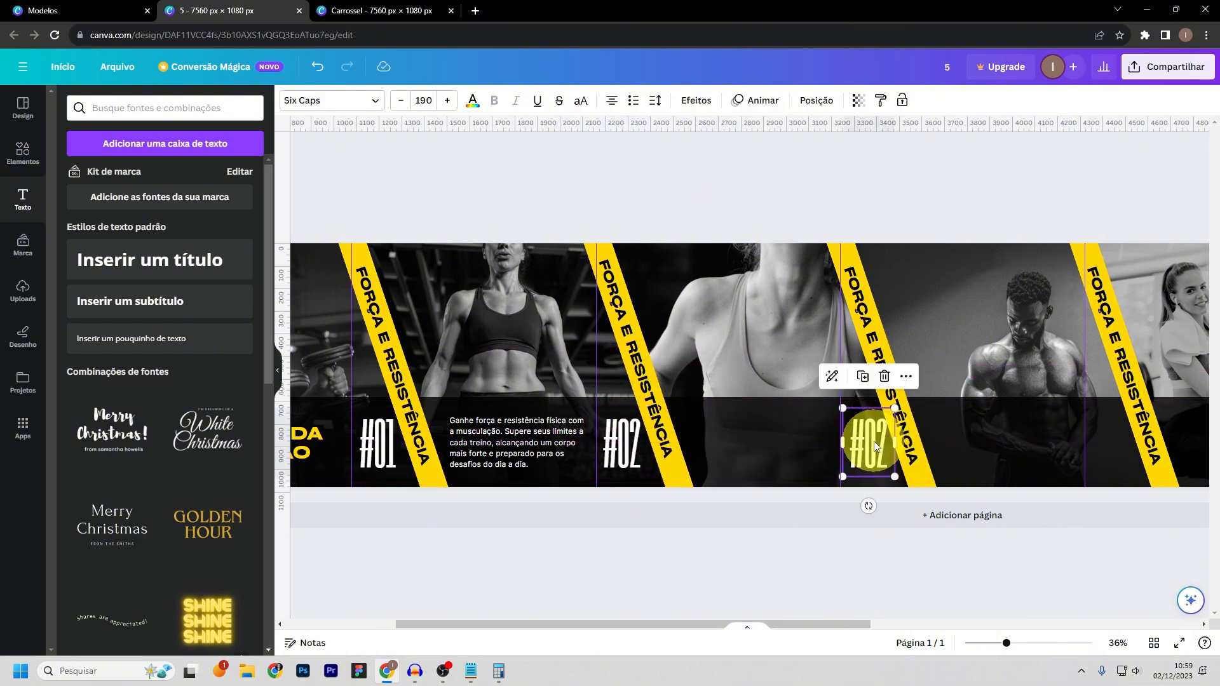
click(1035, 484)
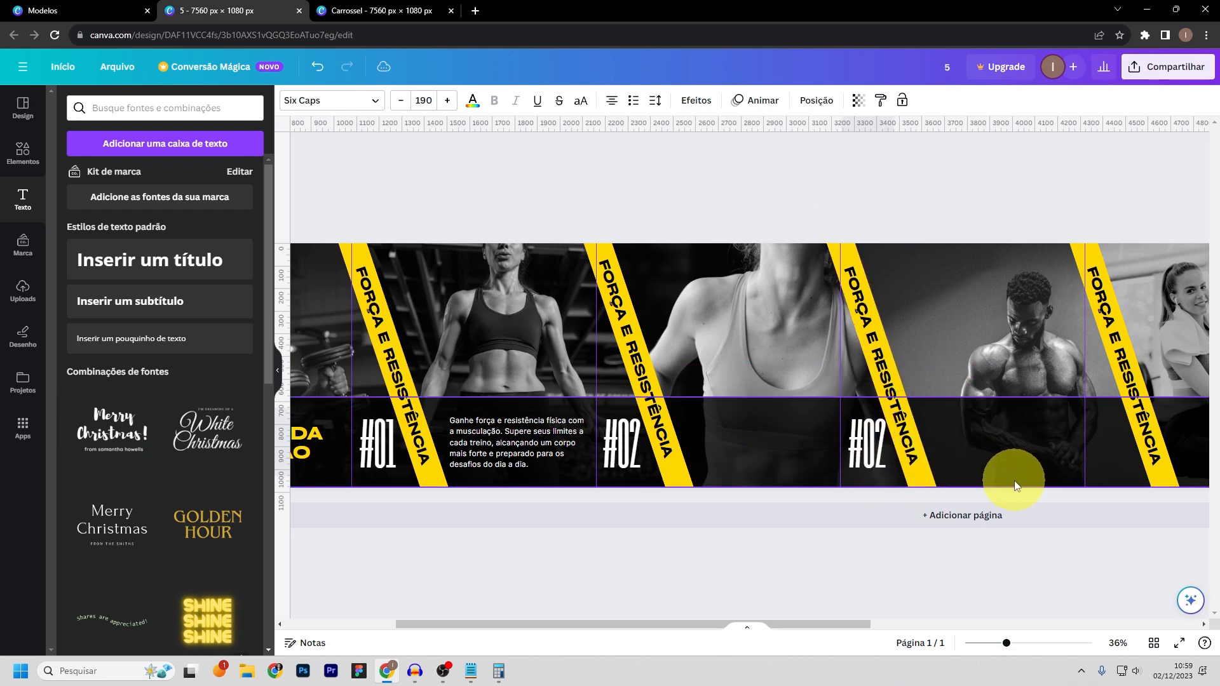
double_click(866, 443)
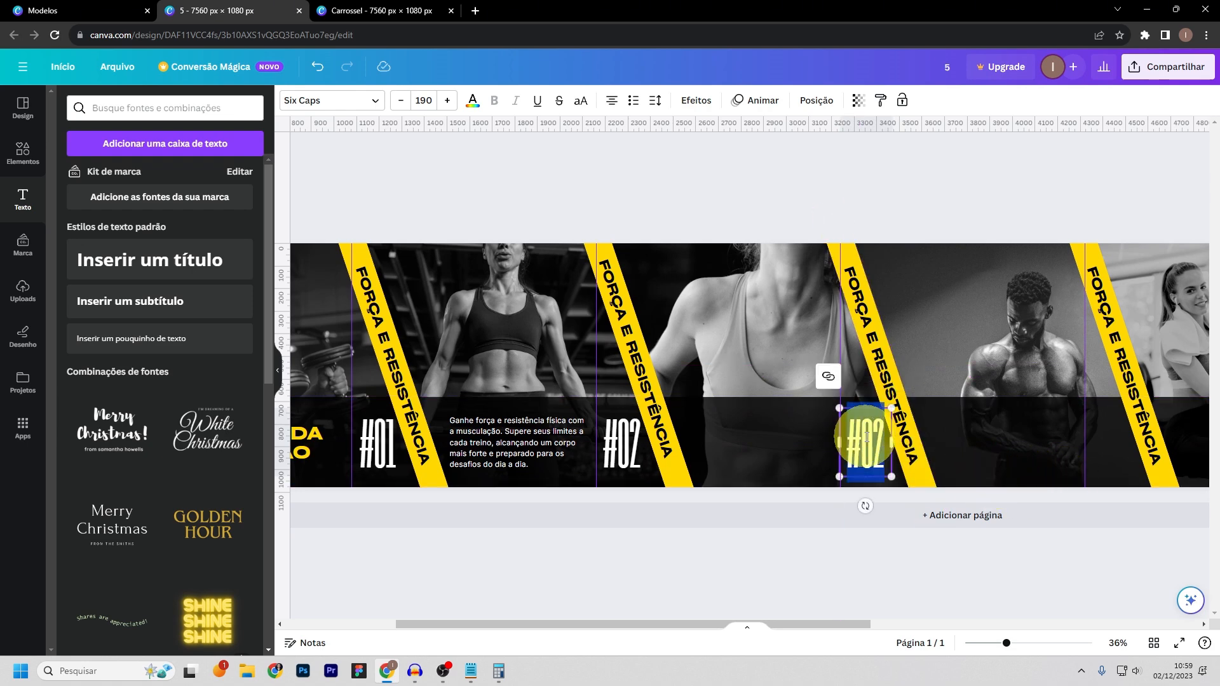
click(865, 580)
drag(866, 441, 1110, 451)
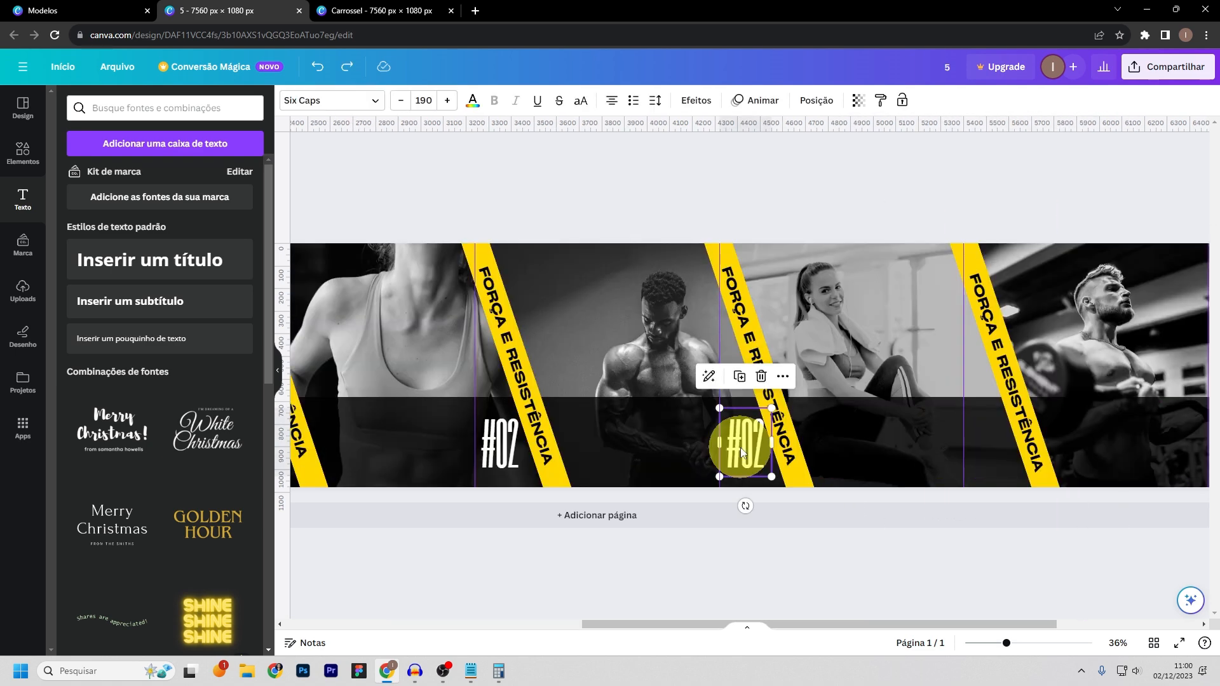
- Duplicate the fifth slide's "#02" onto the start of the sixth slide and nudge it left to the slide boundary
right_click(742, 453)
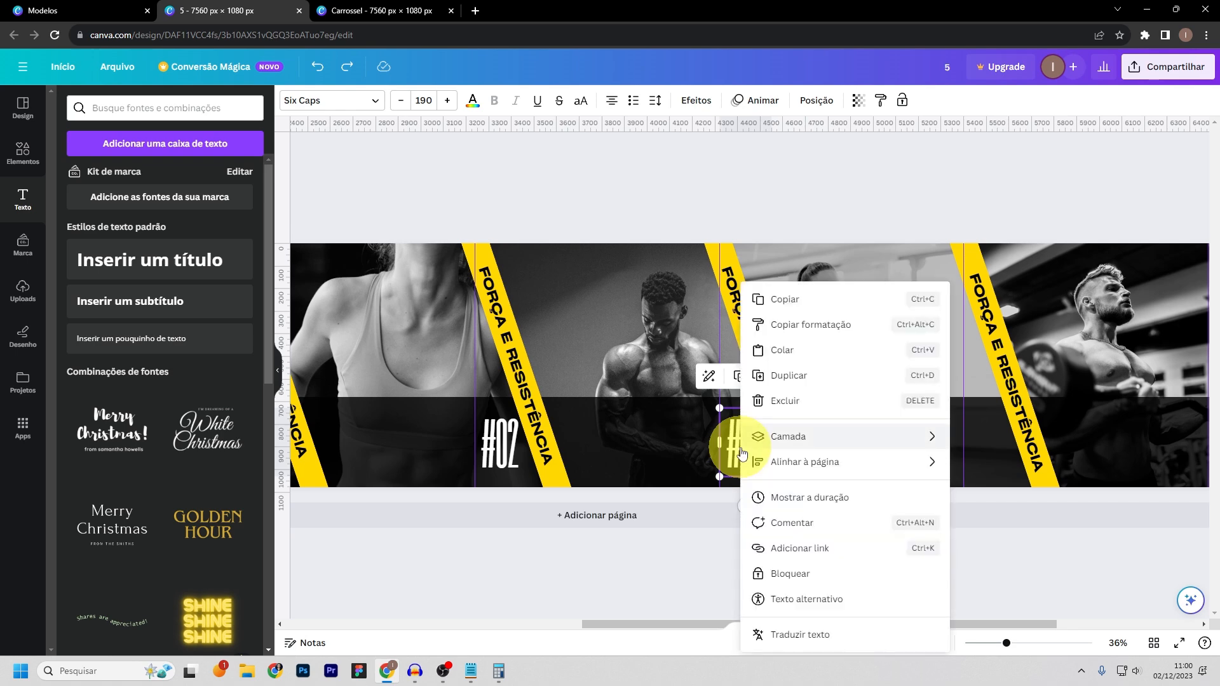
click(784, 385)
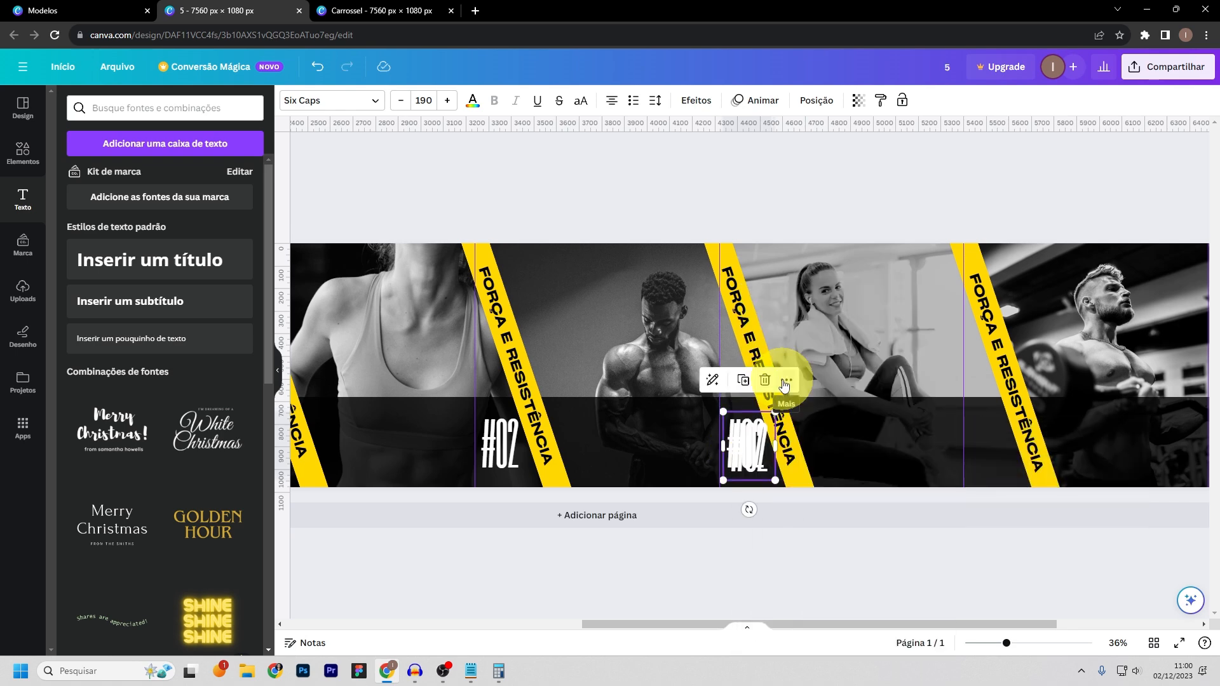
drag(740, 441, 997, 438)
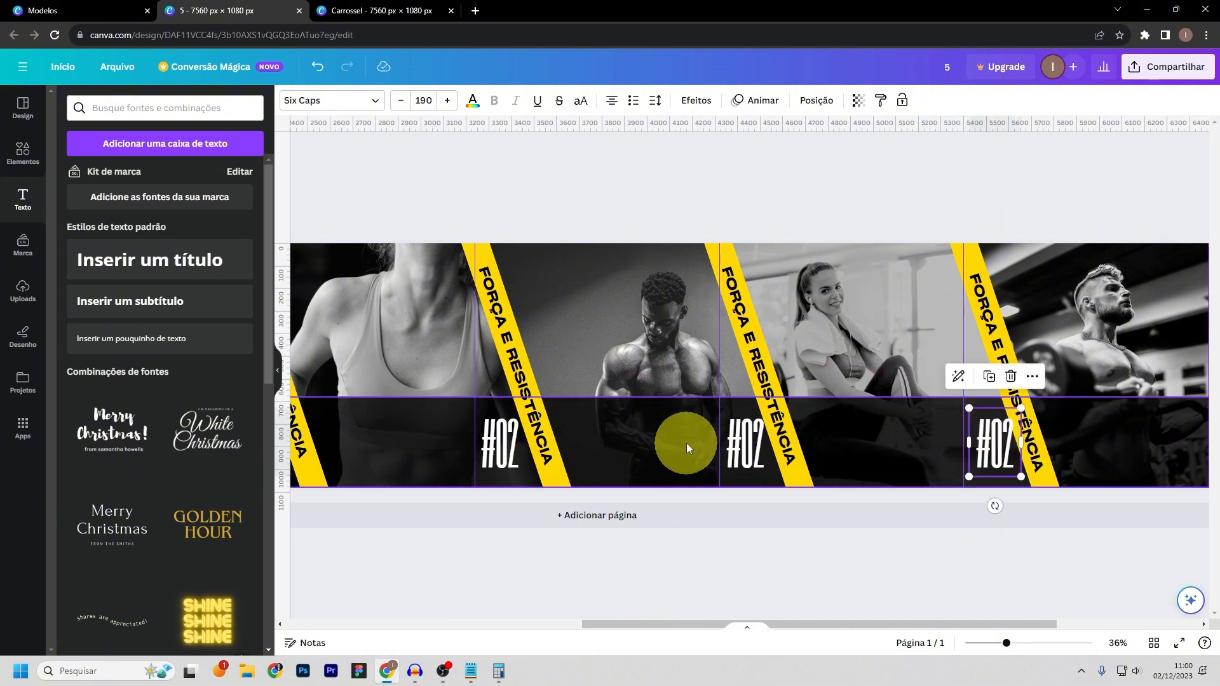
click(741, 442)
key(Delete)
key(ctrl+z)
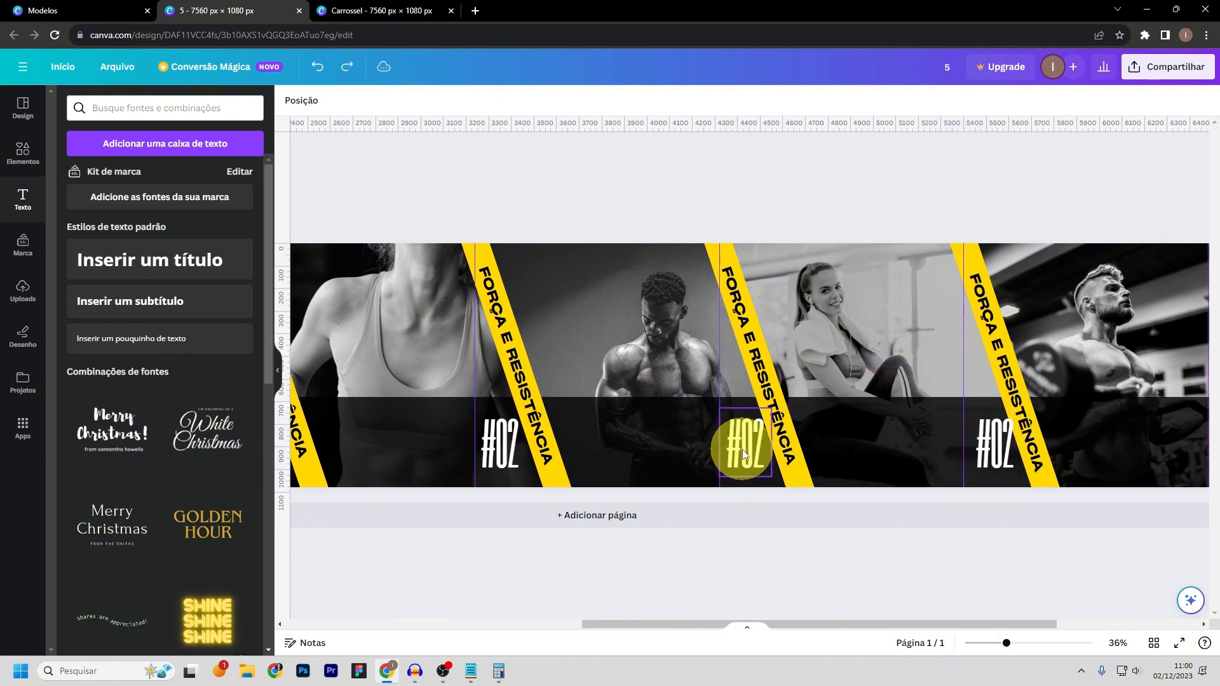
click(994, 443)
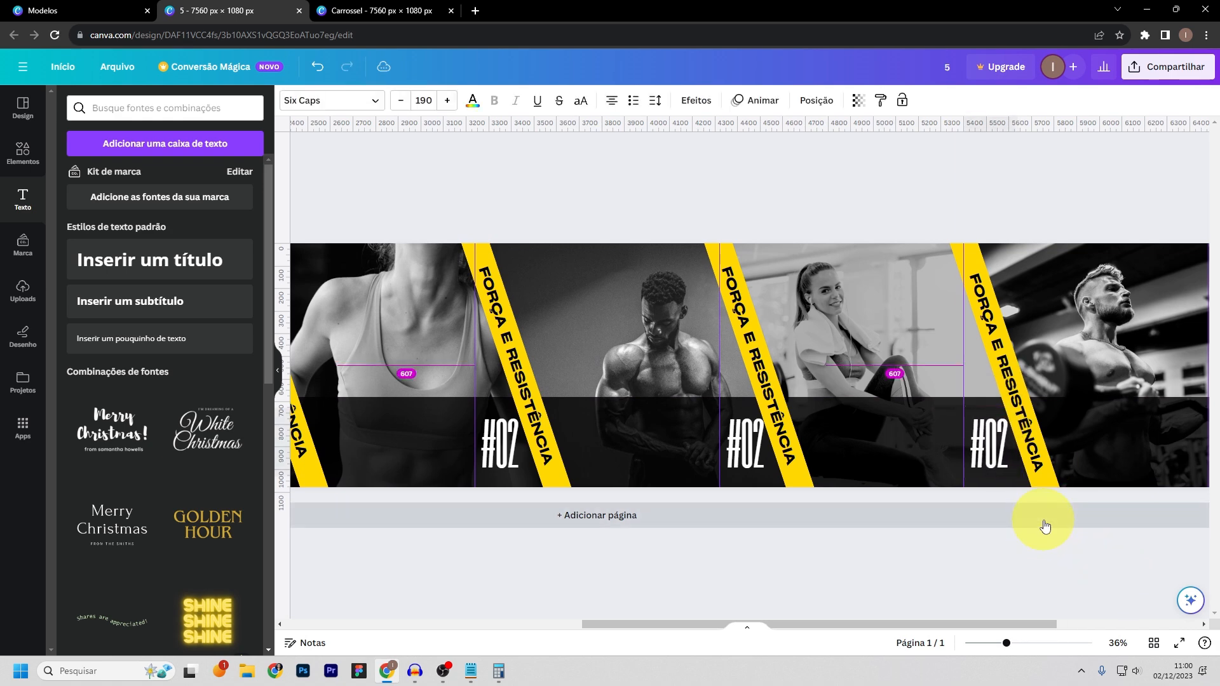
key(Left)
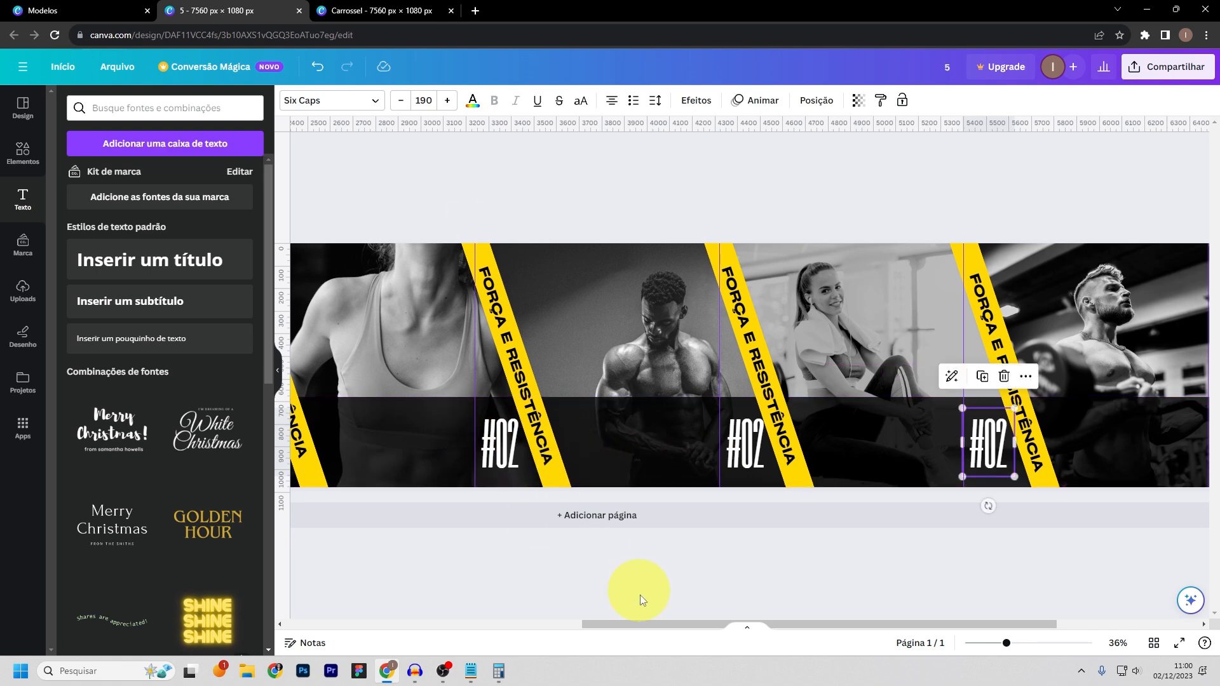
- Change the number on the fourth slide to "#03"
scroll(627, 633, left, 10)
scroll(390, 594, right, 5)
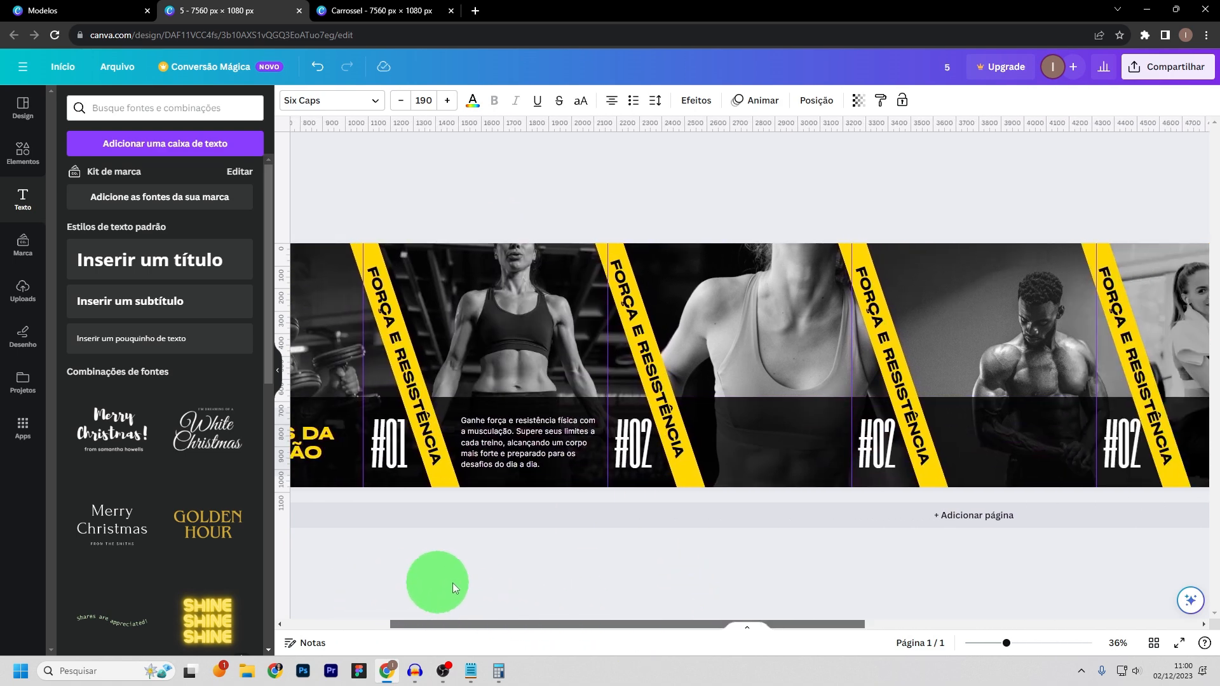
click(718, 442)
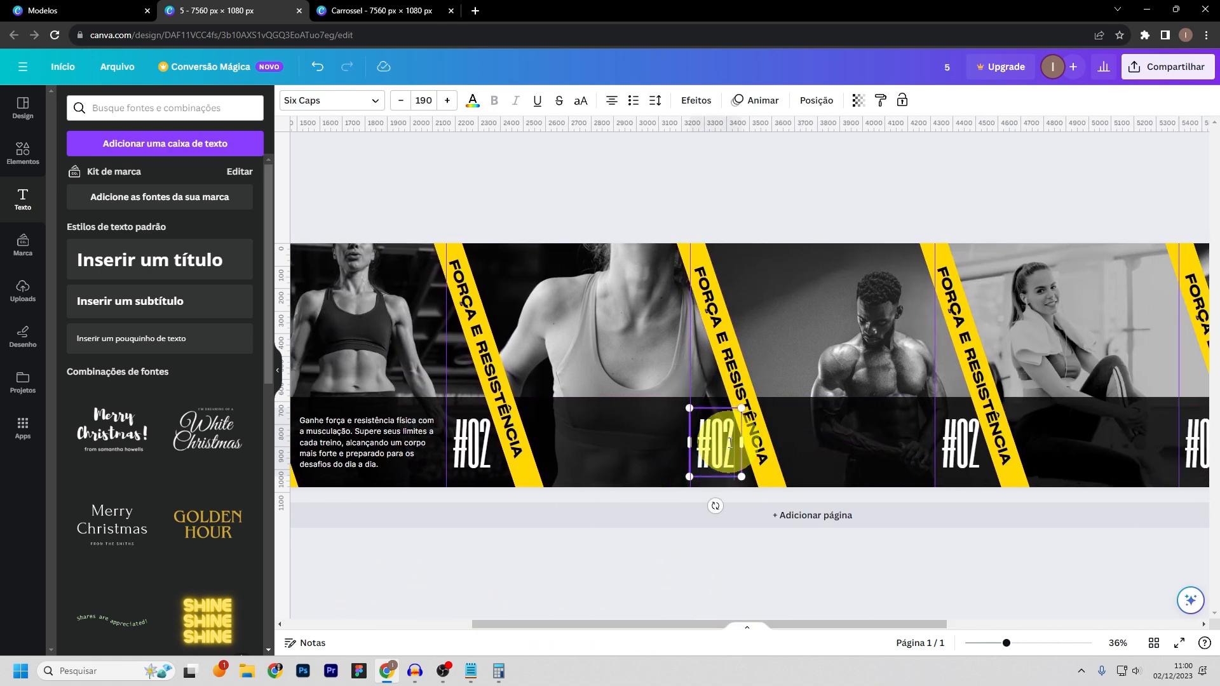
click(706, 578)
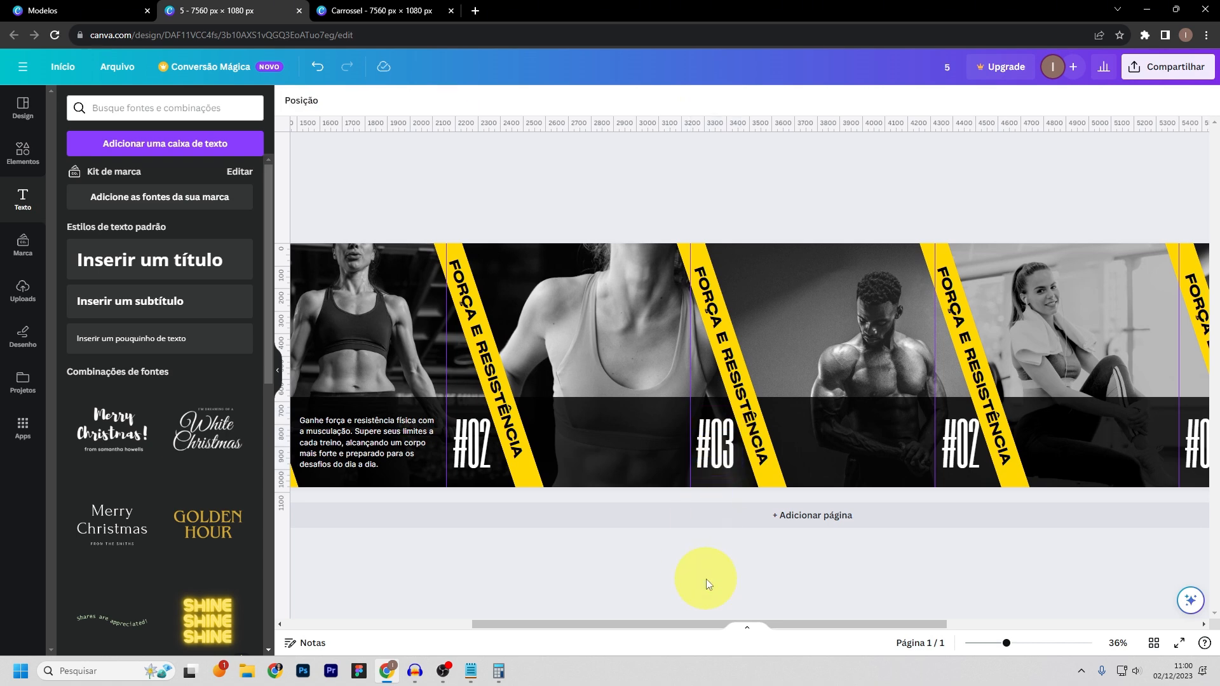
- Change the numbers on the fifth and sixth slides to "#04" and "#05"
double_click(970, 442)
click(979, 443)
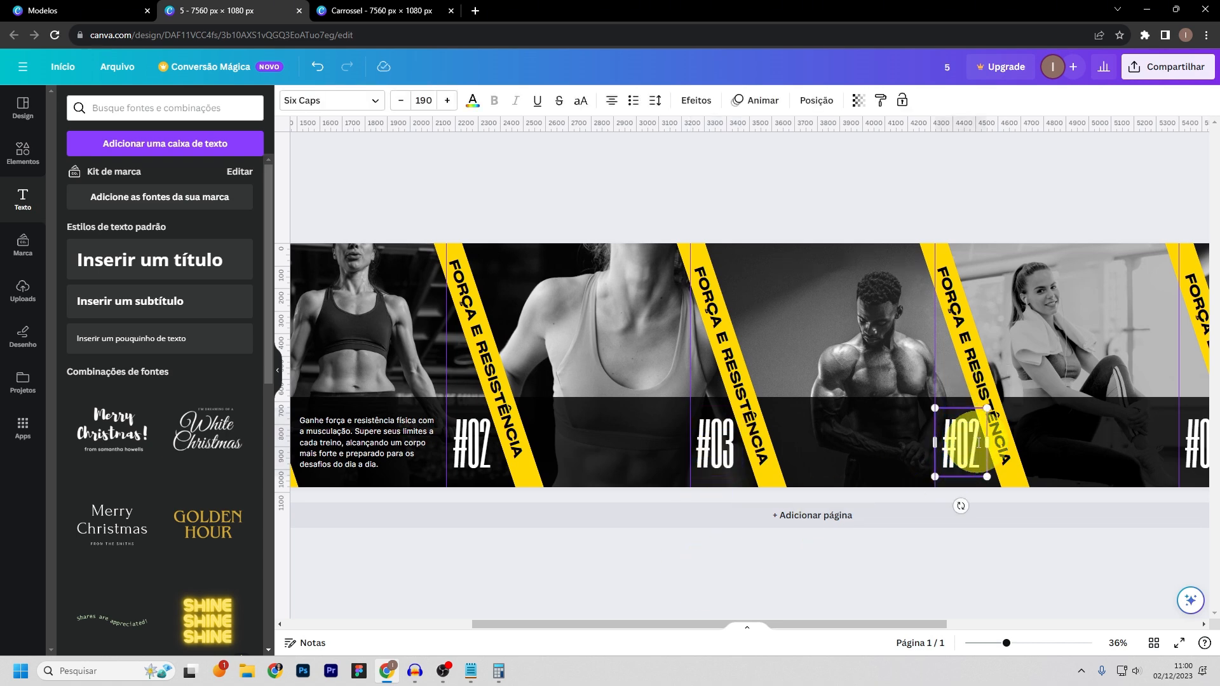
click(929, 614)
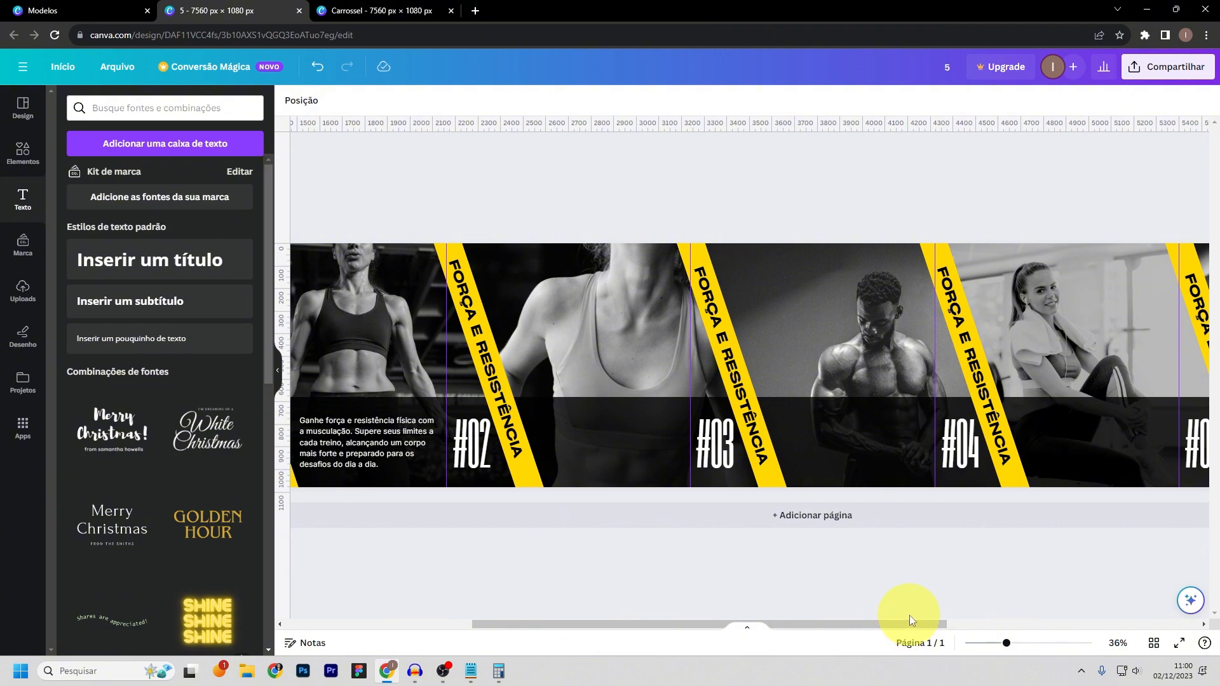
drag(913, 611, 1078, 612)
click(886, 436)
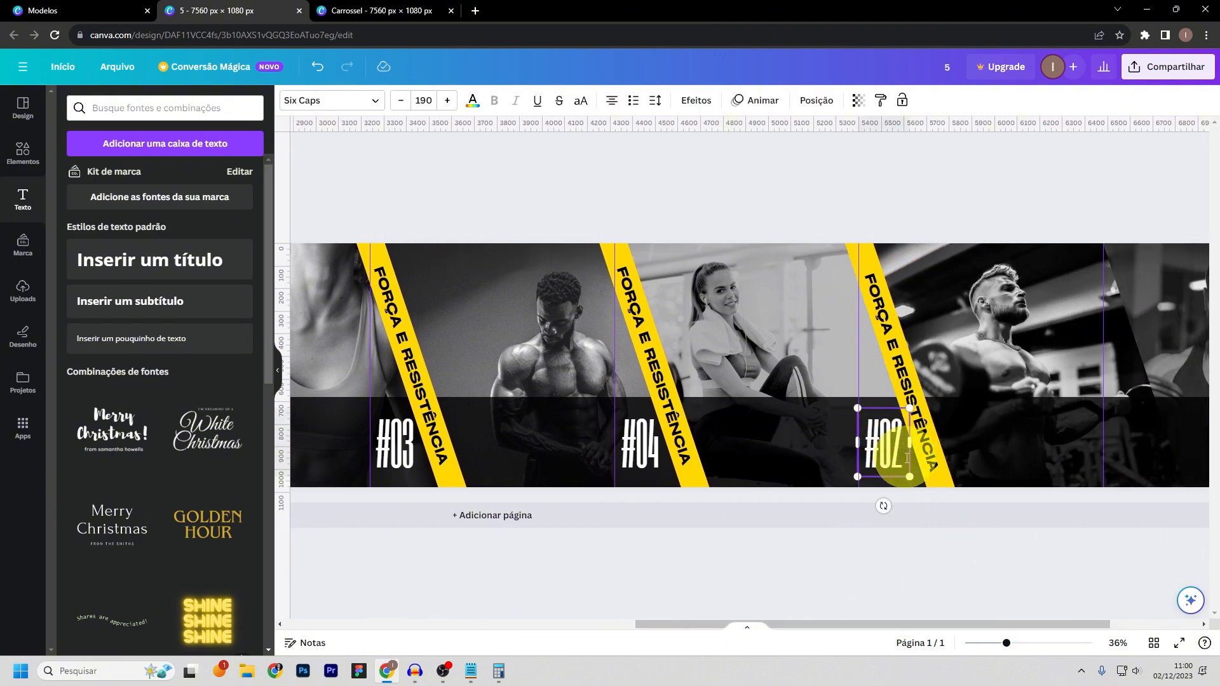
click(902, 553)
mouse_move(949, 629)
mouse_down()
mouse_move(774, 603)
mouse_move(905, 597)
mouse_move(1047, 611)
mouse_up()
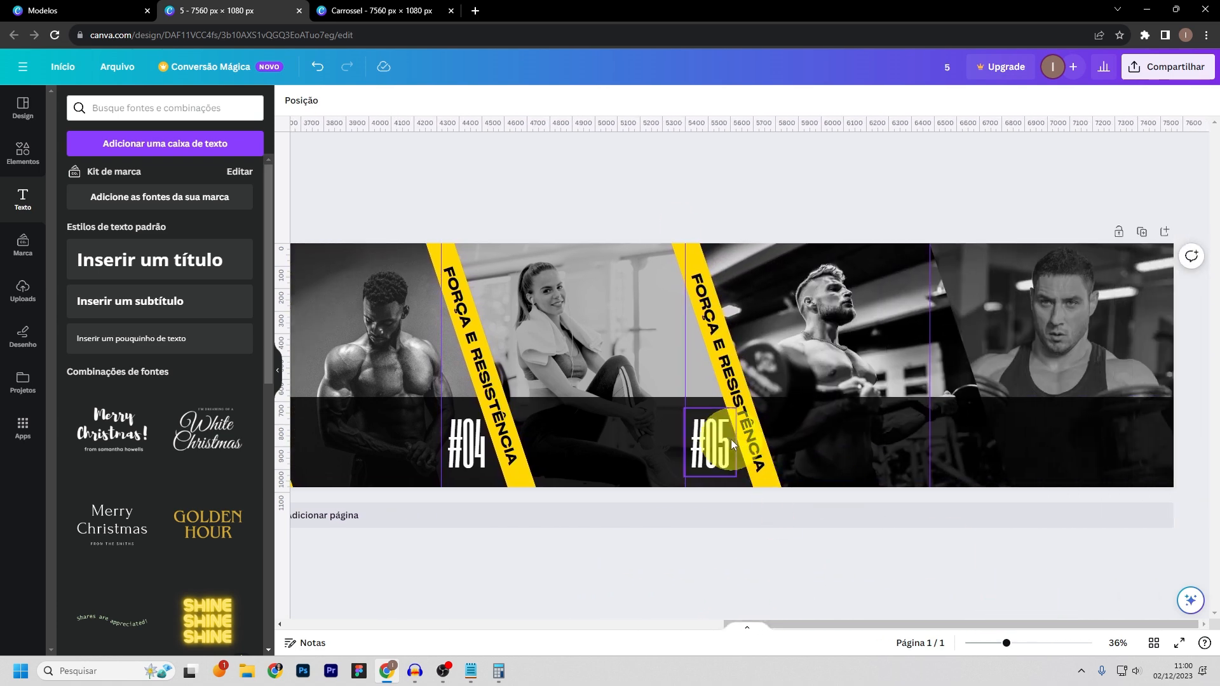
- Align the third slide's yellow title bar to the vertical middle of the page and nudge it slightly right
drag(776, 624, 378, 591)
scroll(486, 466, right, 2)
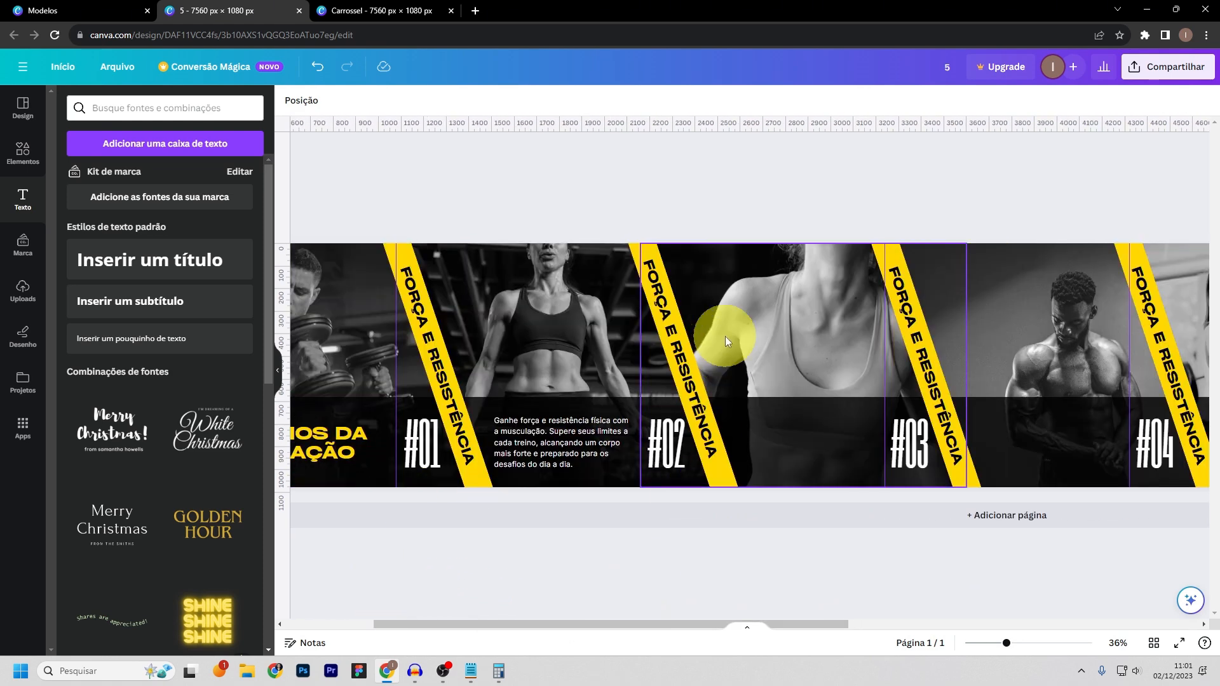
click(681, 353)
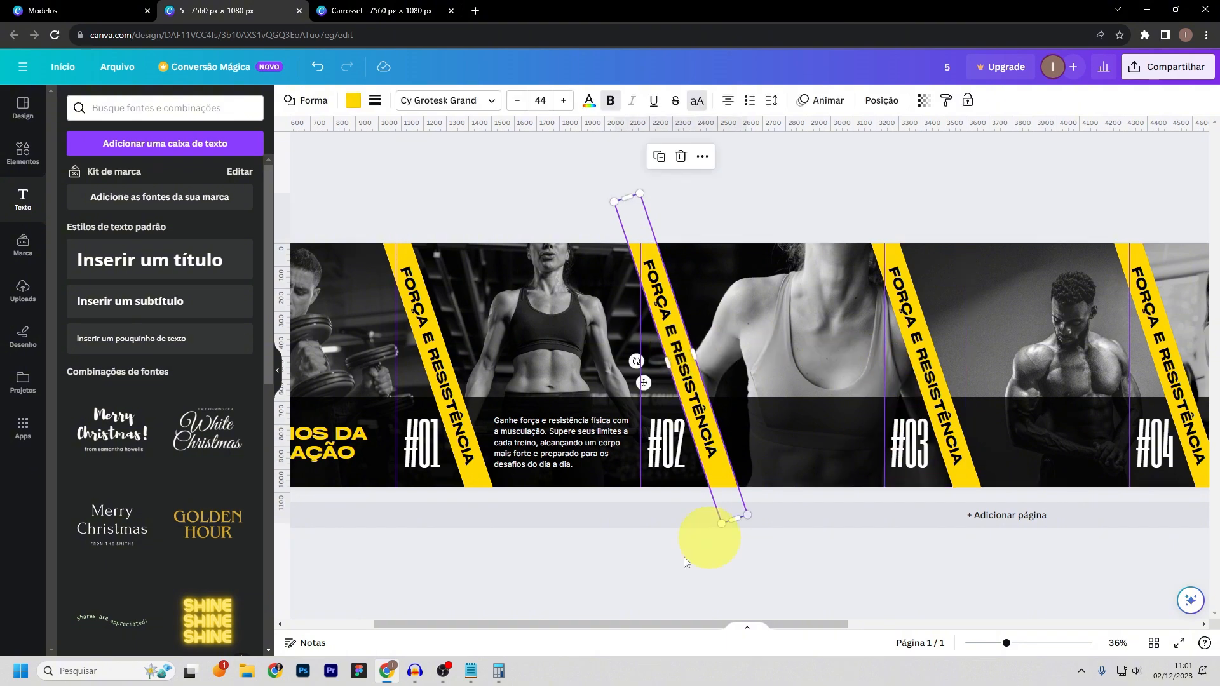
drag(588, 623, 556, 627)
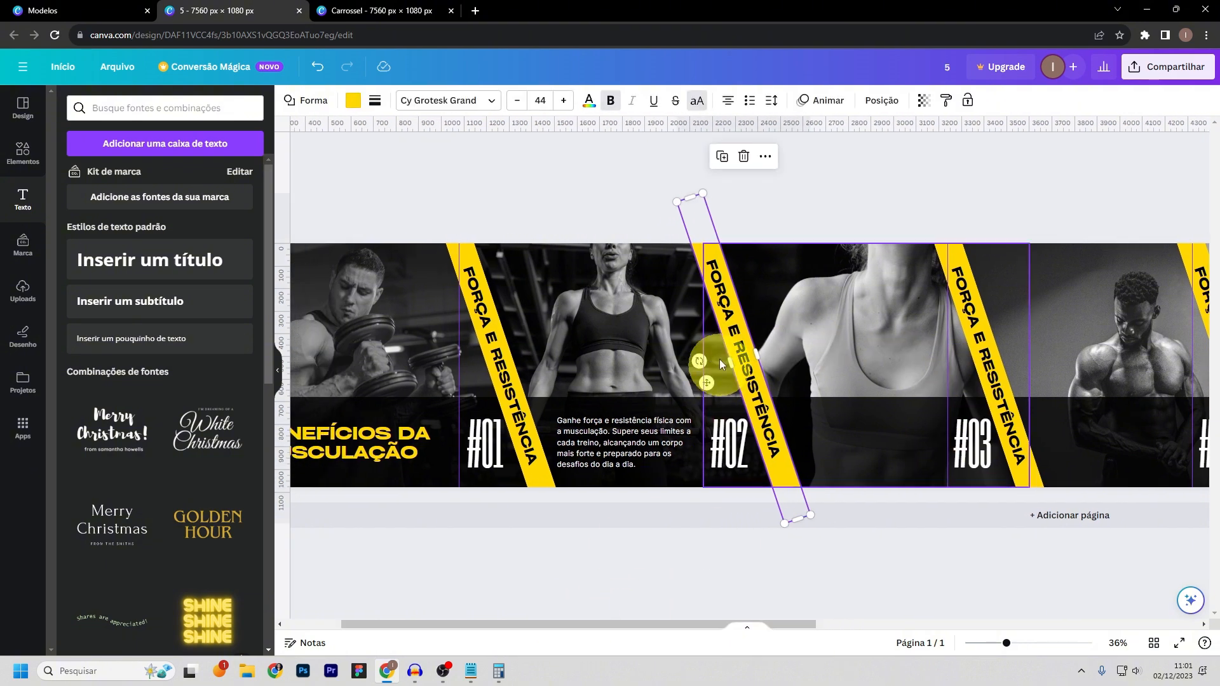
click(495, 345)
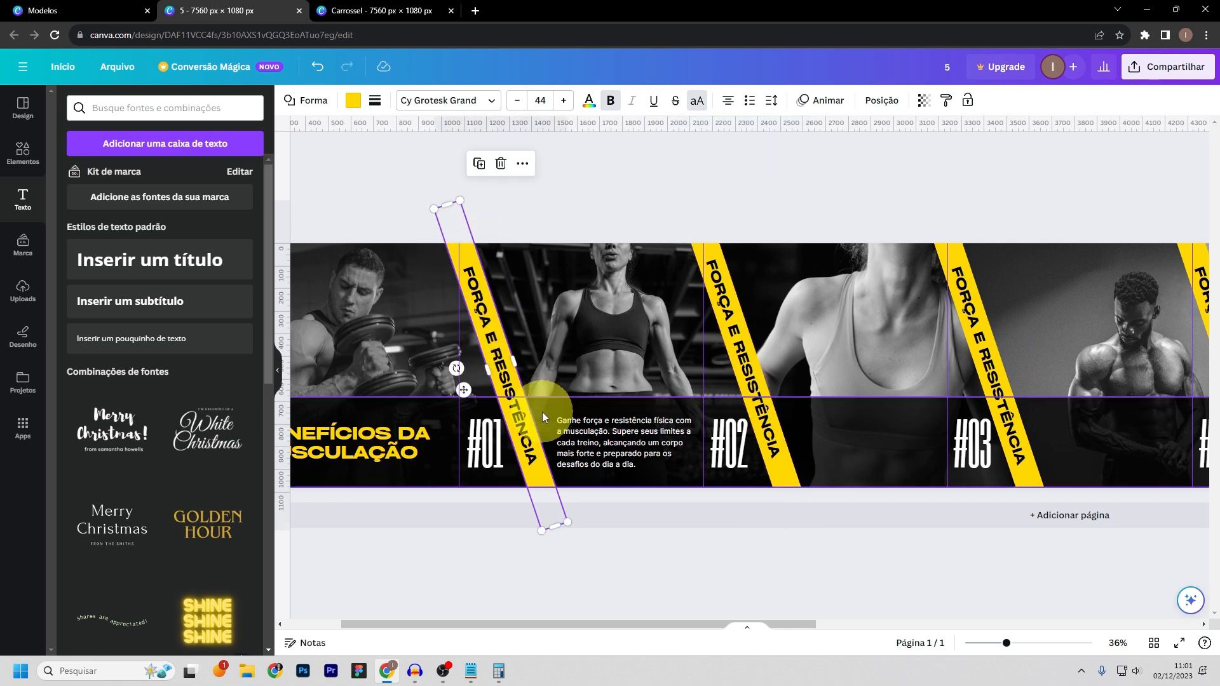
click(880, 101)
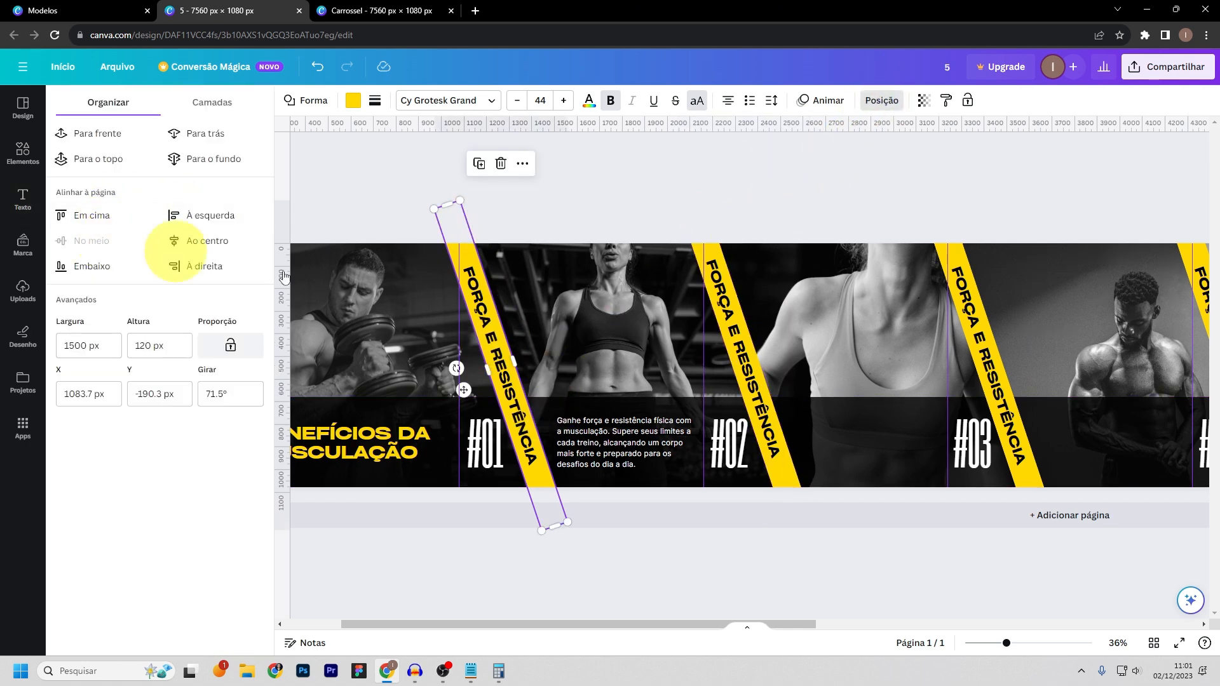
click(745, 356)
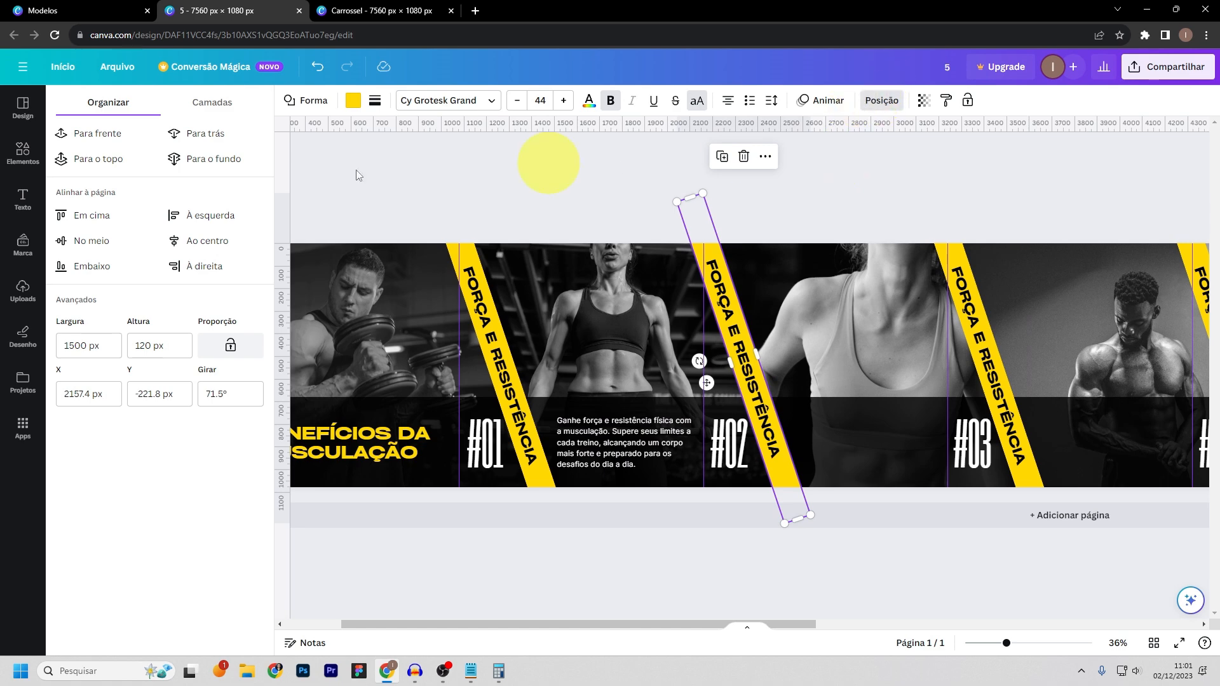
click(109, 239)
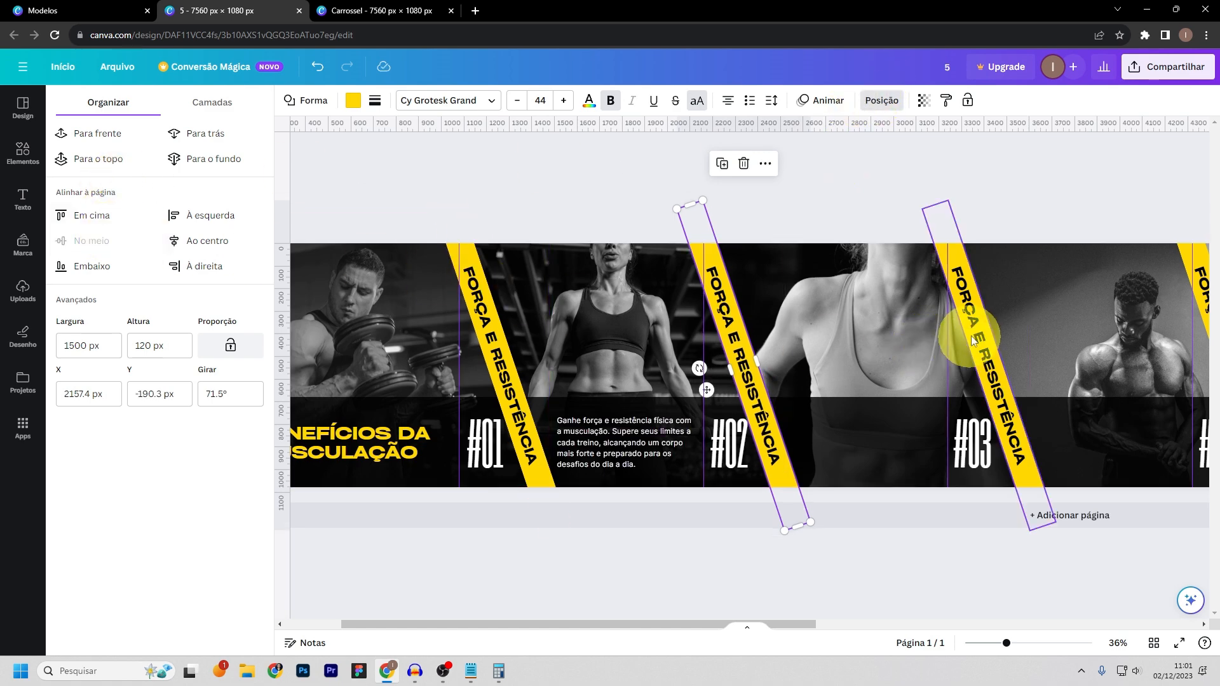
click(783, 222)
click(757, 203)
click(710, 274)
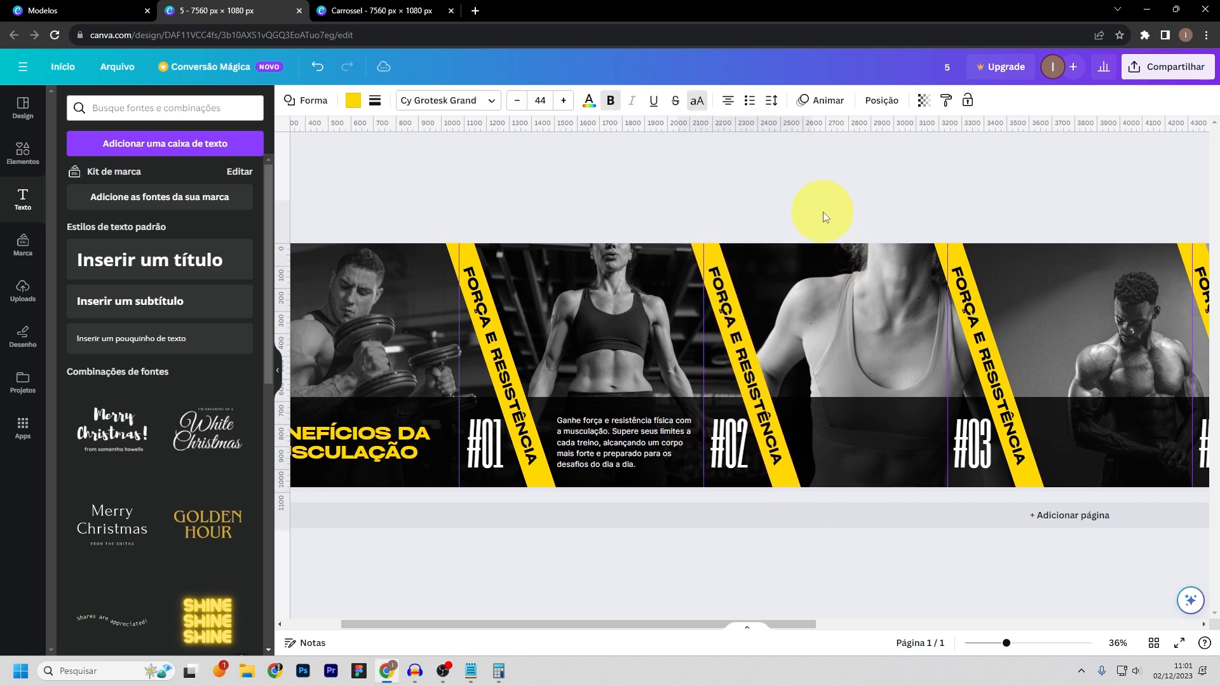
- Check the vertical page alignment of the yellow title bars on the fourth and fifth slides
click(963, 279)
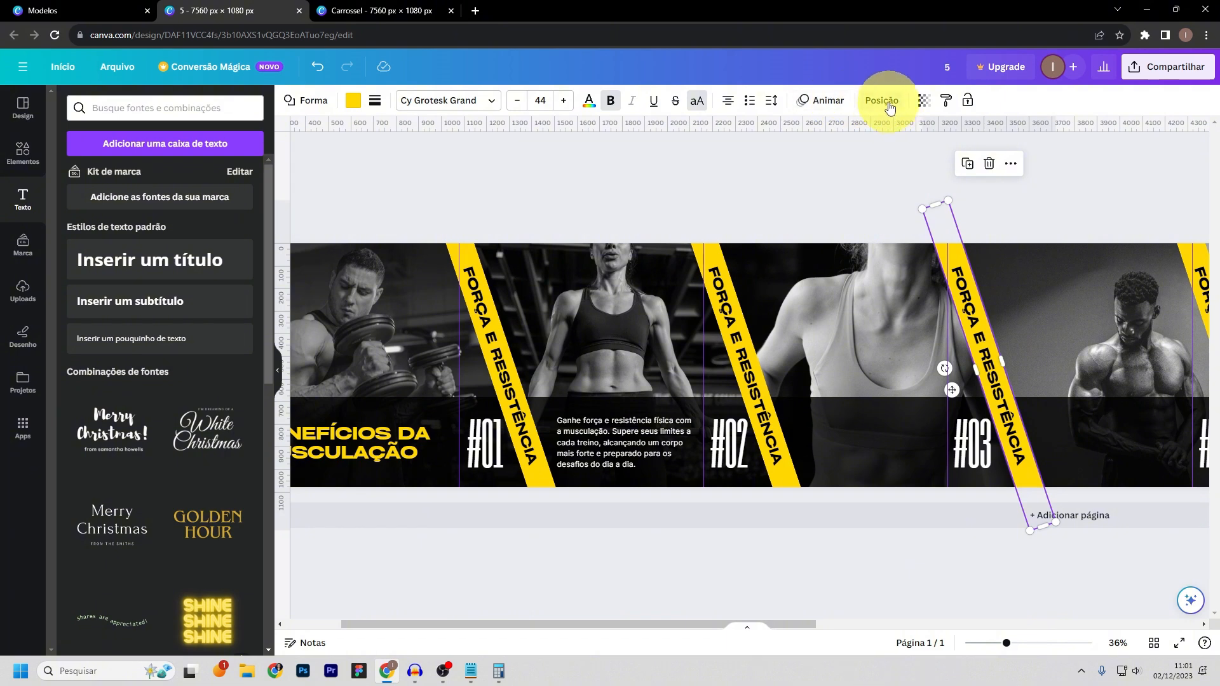
click(889, 105)
click(702, 588)
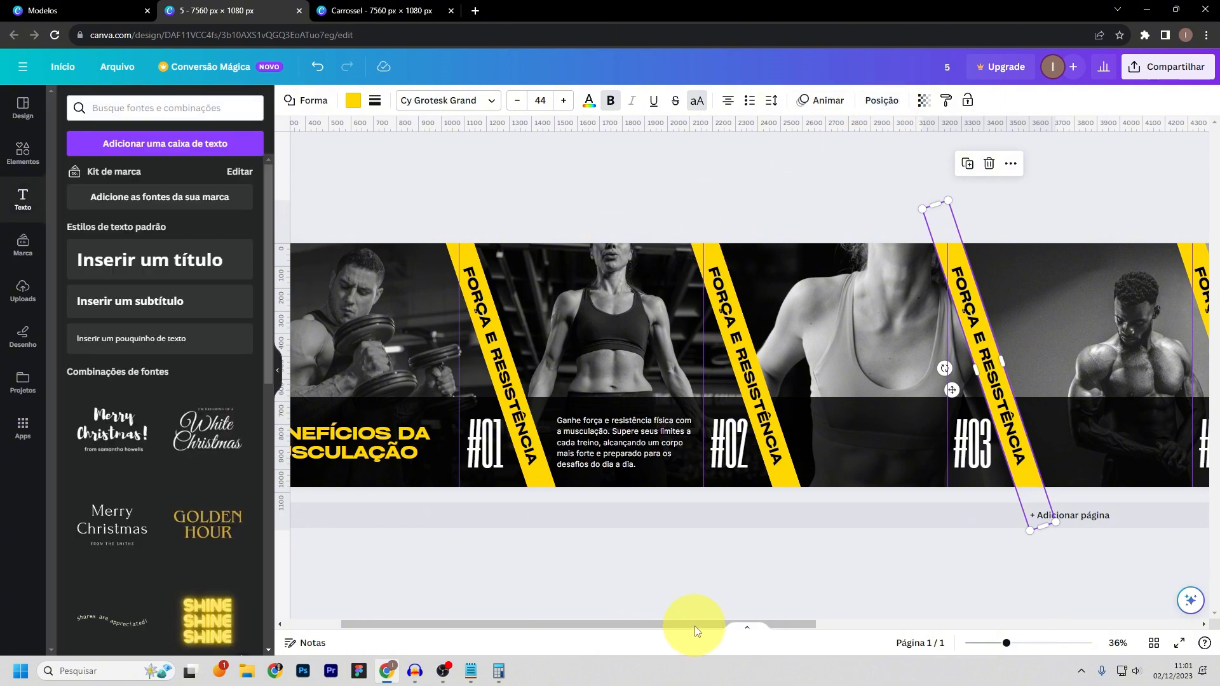
drag(694, 631, 913, 619)
click(798, 356)
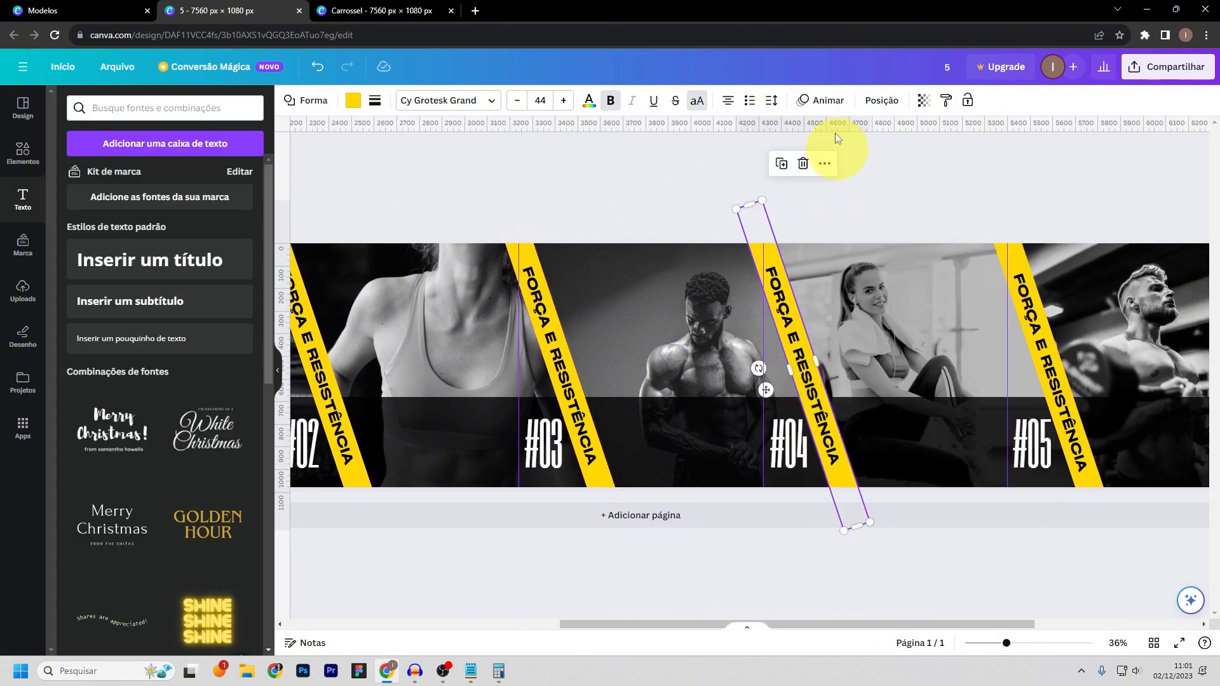
click(882, 101)
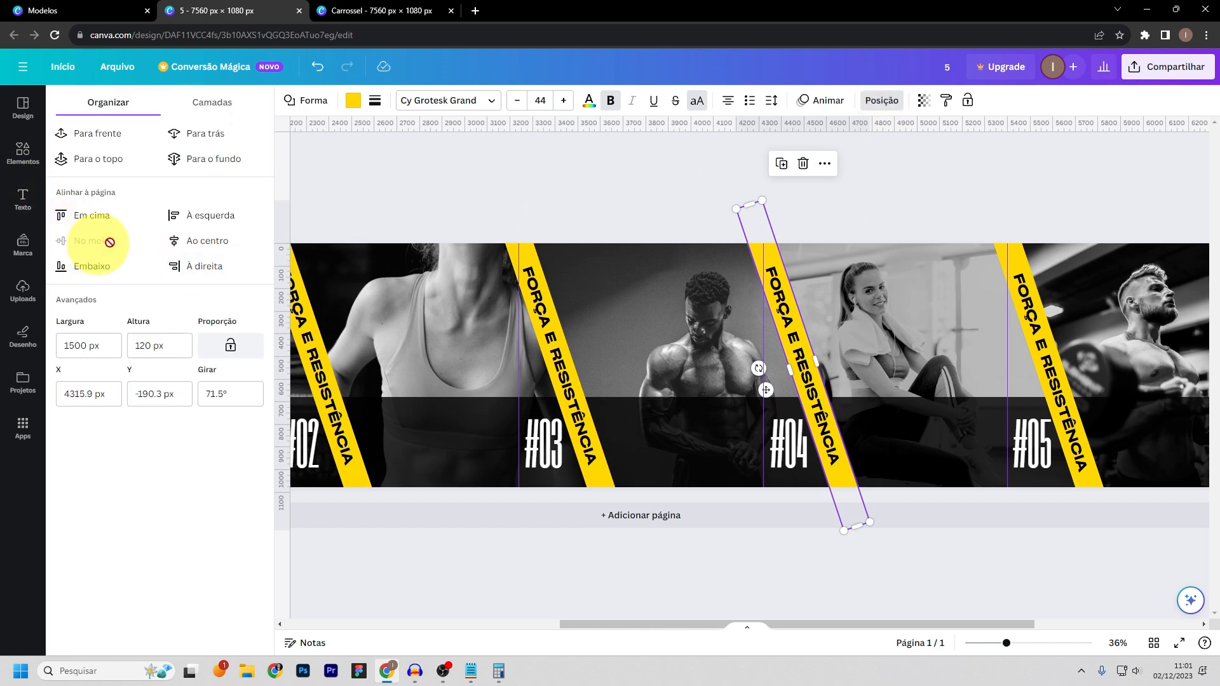
click(1149, 273)
- Align the sixth slide's yellow title bar to the vertical middle of the page
click(1023, 305)
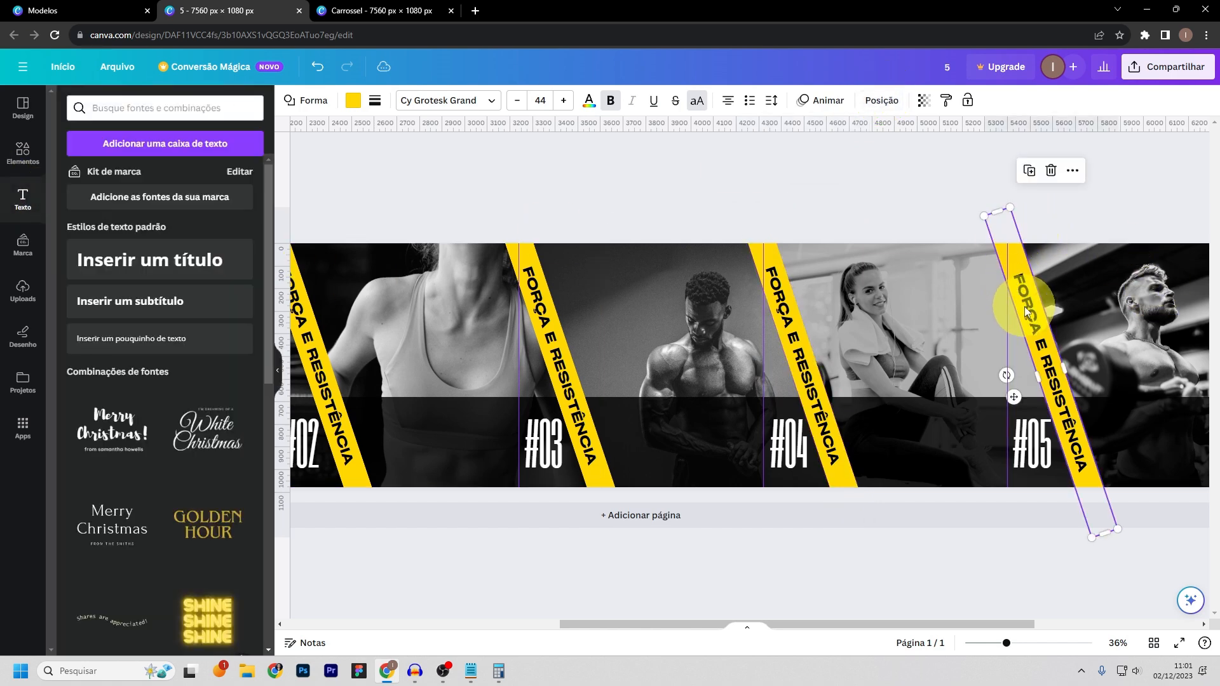
click(881, 100)
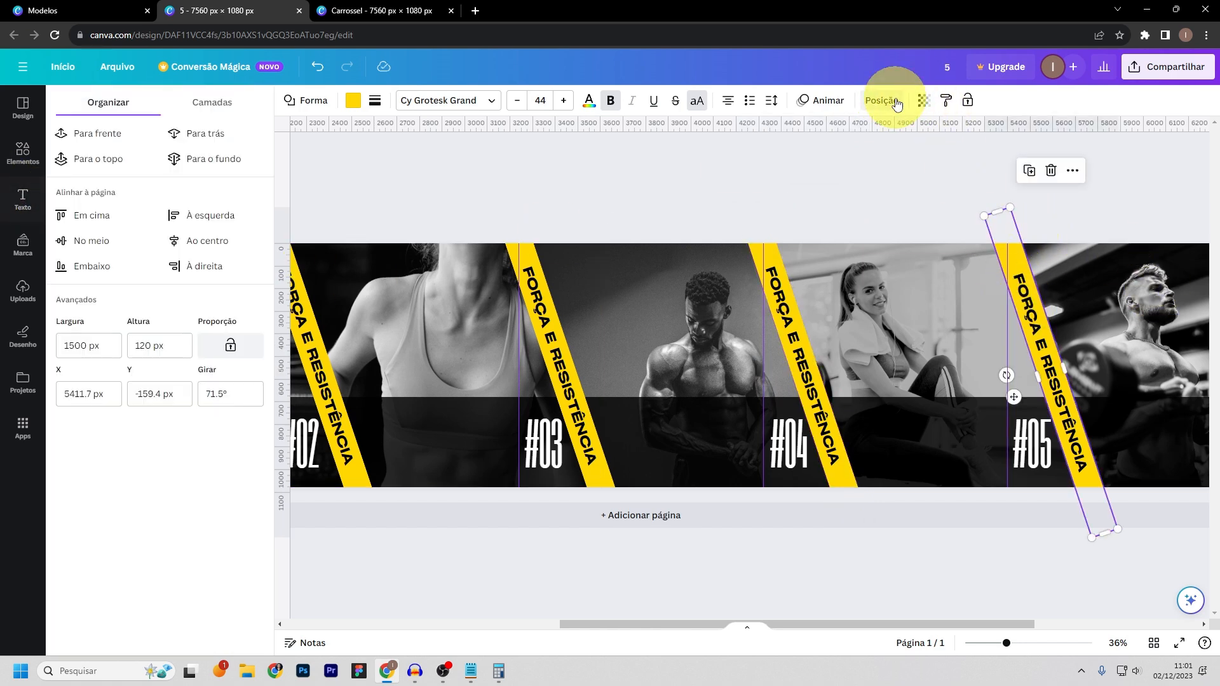
click(105, 251)
click(1086, 220)
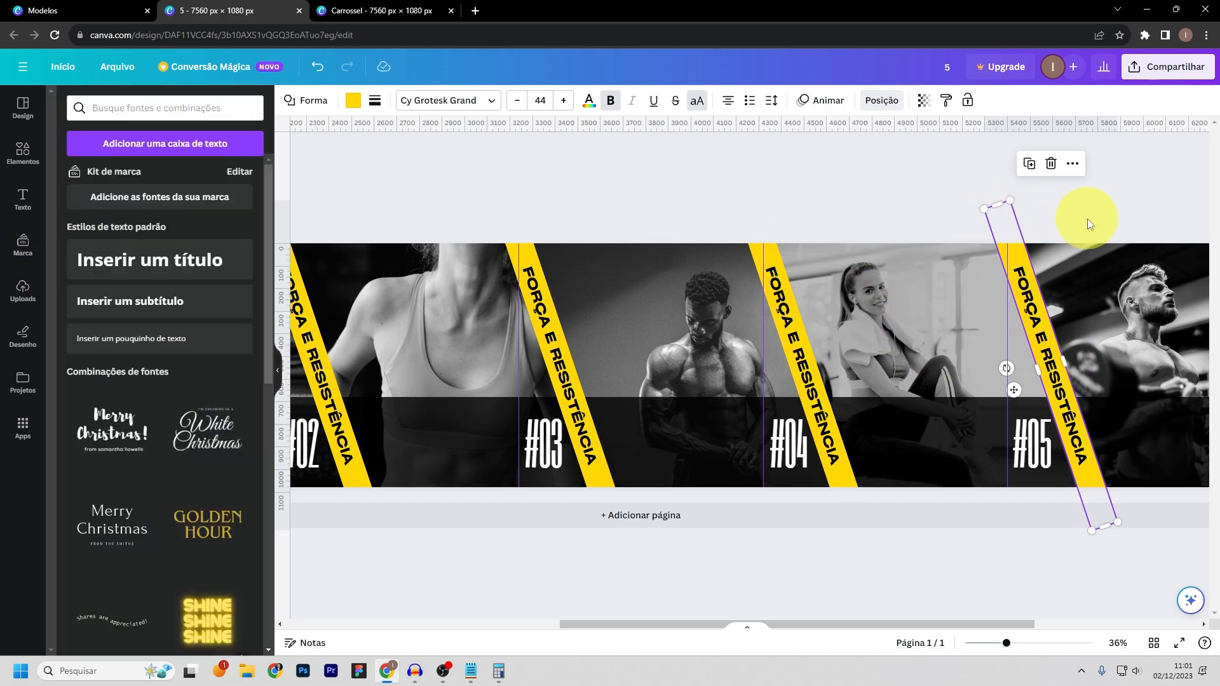
click(1077, 213)
click(1033, 310)
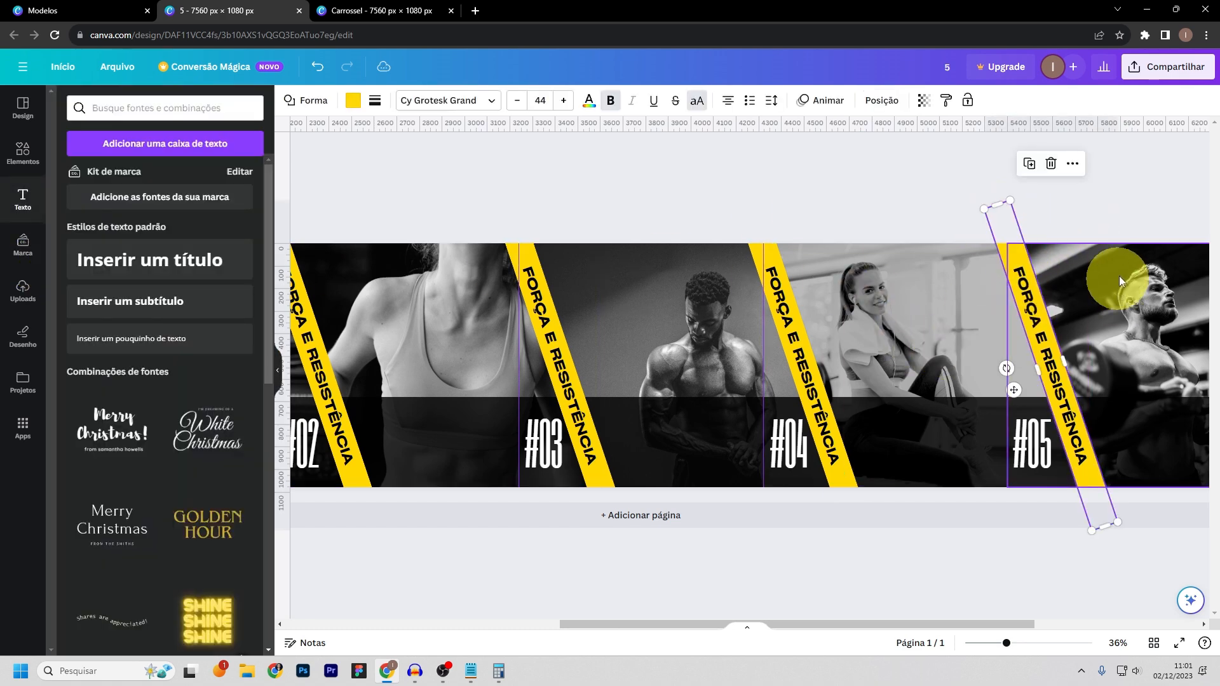
click(1119, 216)
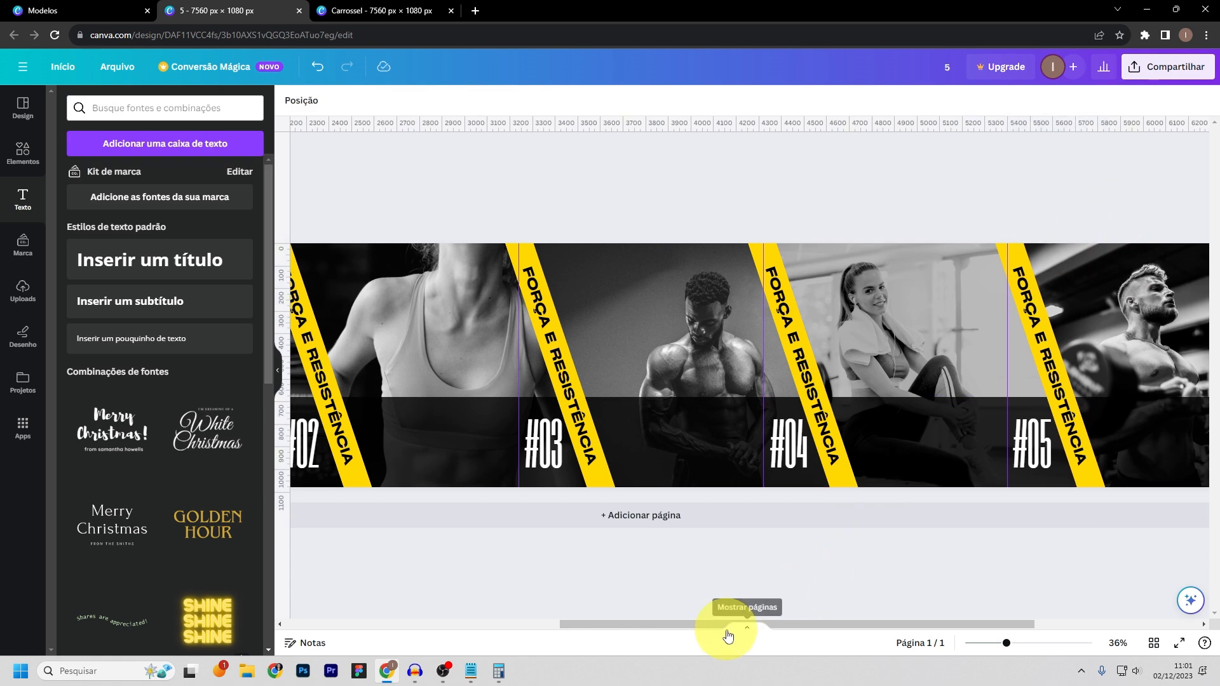
- Nudge the fifth slide's yellow title bar slightly right
drag(728, 635, 648, 632)
click(866, 299)
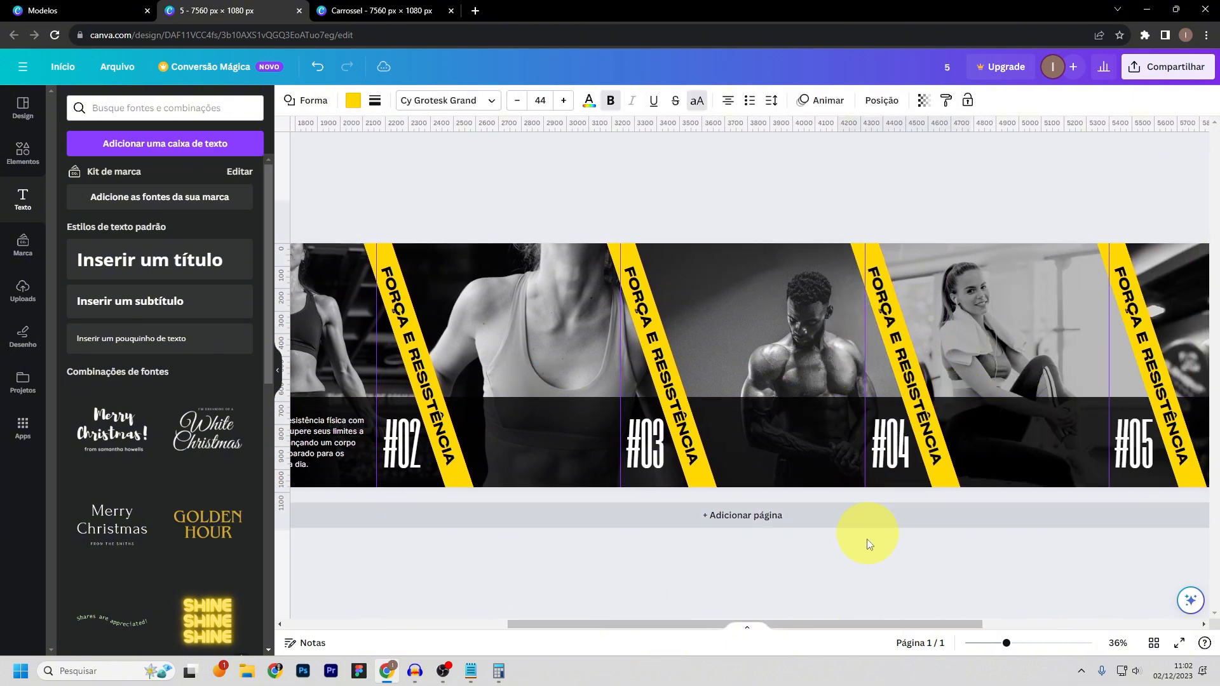
click(852, 552)
key(Right)
key(Right)
key(Right)
key(Left)
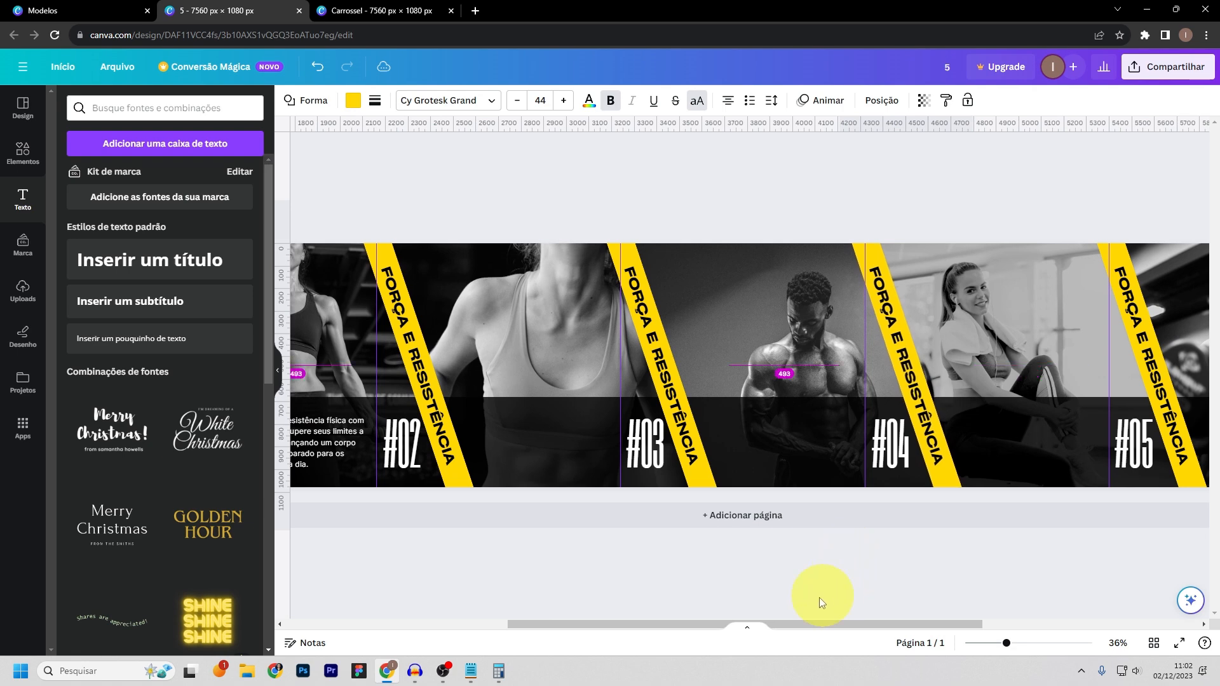
click(789, 582)
- Duplicate the second slide's description onto the third and fourth slides at the same height and relative position
drag(798, 626, 594, 609)
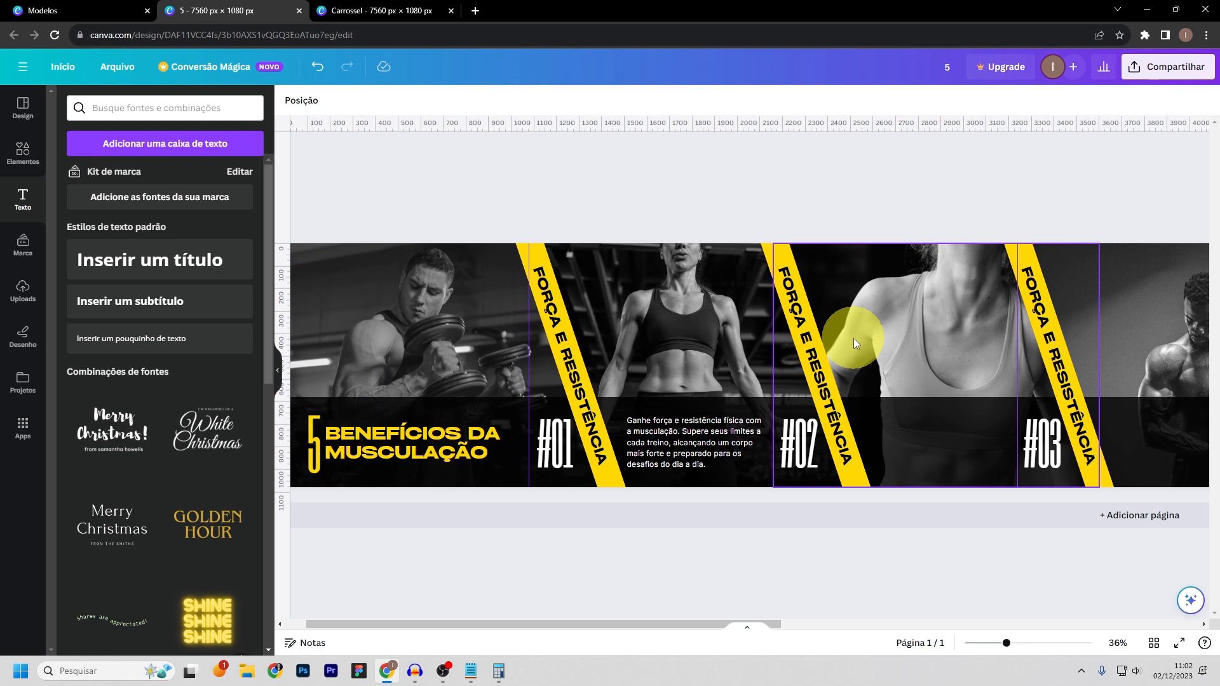
click(651, 443)
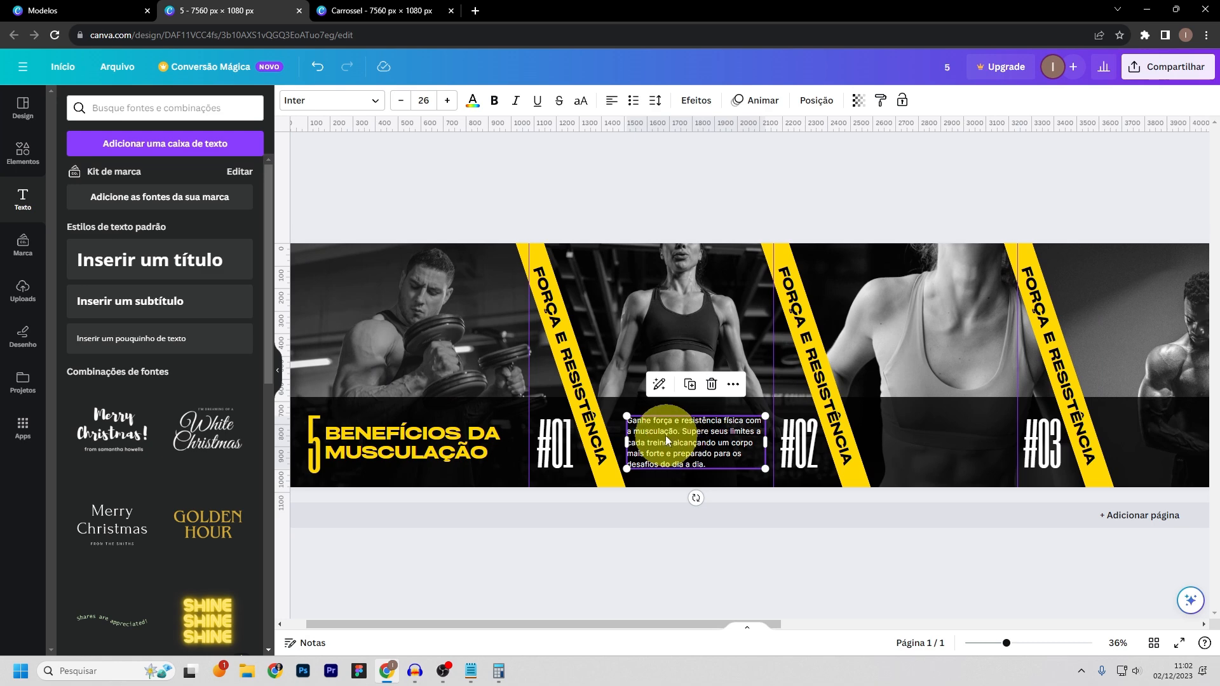
drag(689, 436, 934, 432)
drag(680, 623, 892, 611)
drag(510, 436, 756, 435)
- Duplicate the fourth slide's description onto the fifth, sixth and seventh slides, in line with the others
drag(877, 625, 951, 624)
drag(625, 441, 869, 442)
drag(846, 622, 954, 622)
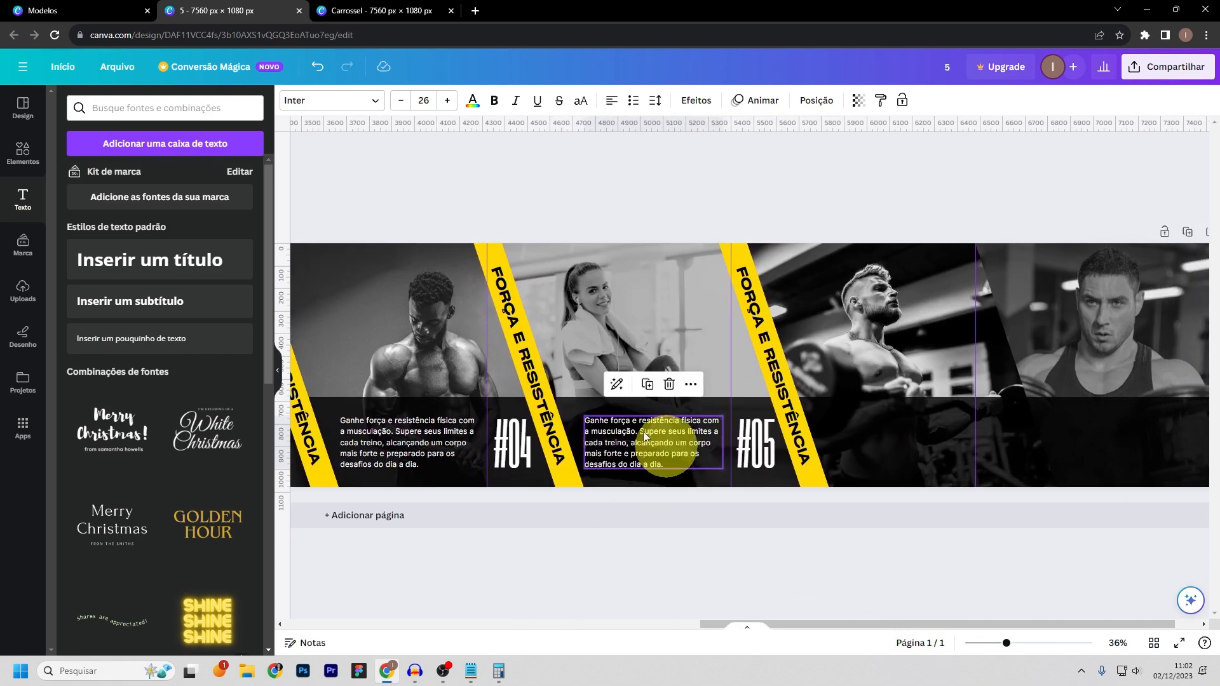
drag(636, 425, 881, 422)
drag(889, 422, 1132, 422)
- Copy "Queima de gordura" from the Notepad script and replace the title on the third slide's yellow bar with it
drag(843, 624, 467, 614)
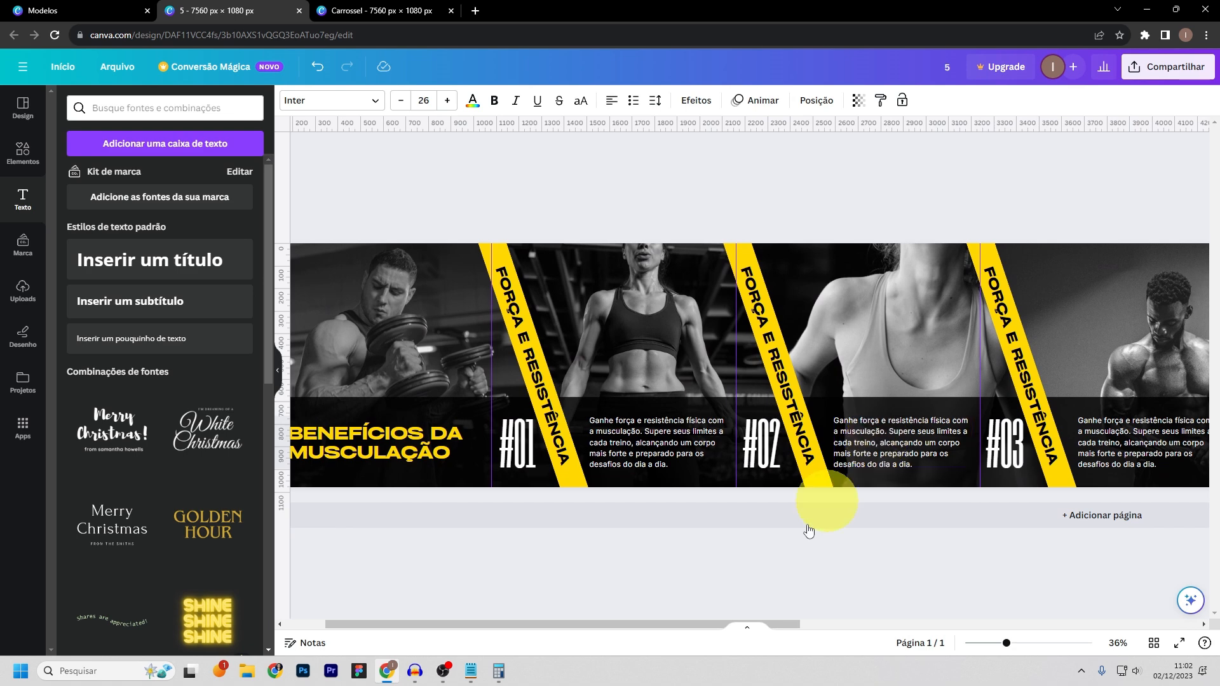
drag(588, 624, 632, 621)
click(471, 671)
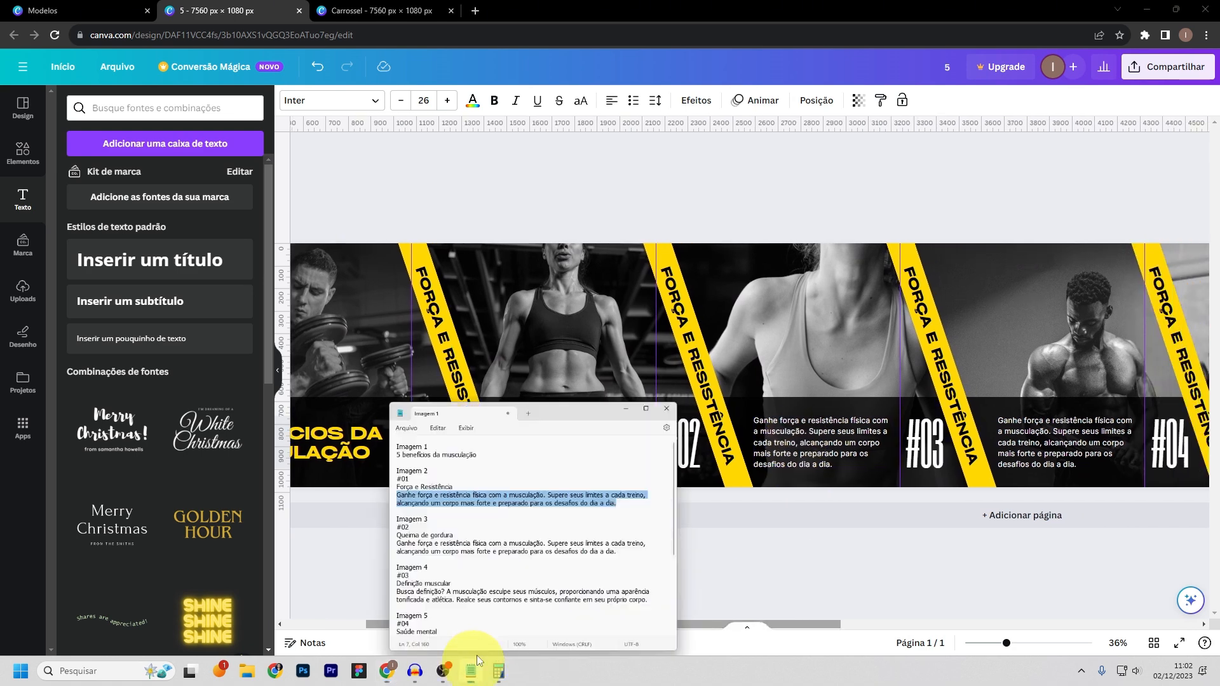
drag(395, 395, 486, 394)
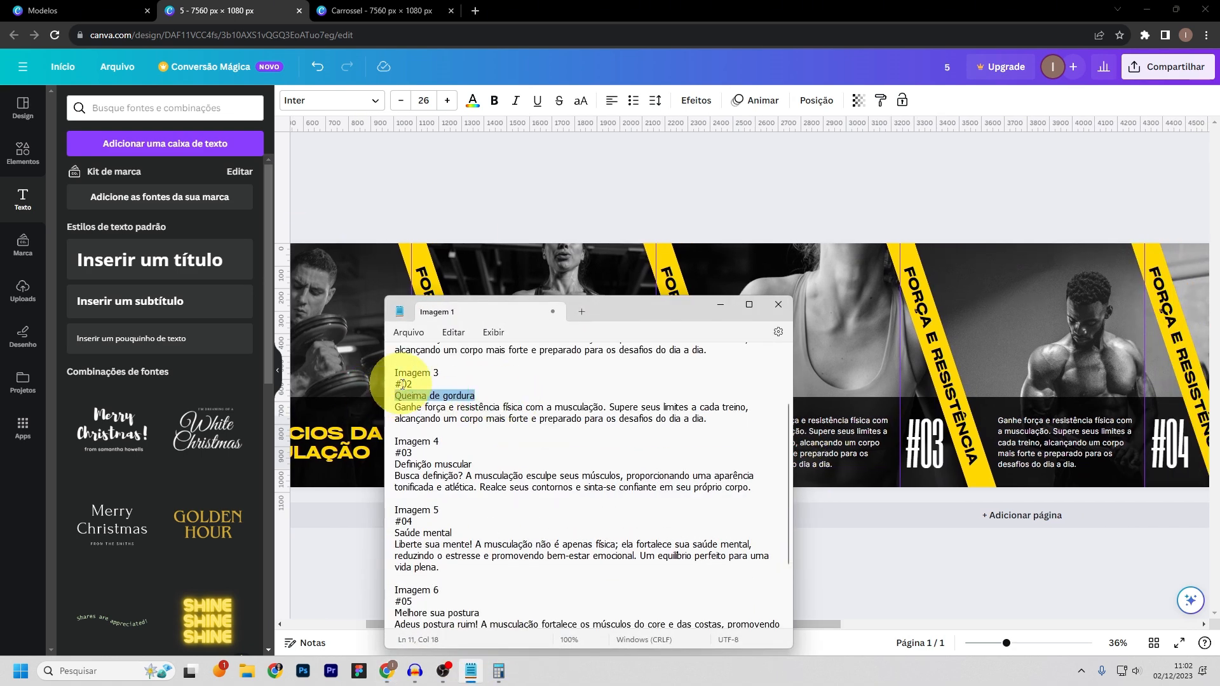
right_click(421, 399)
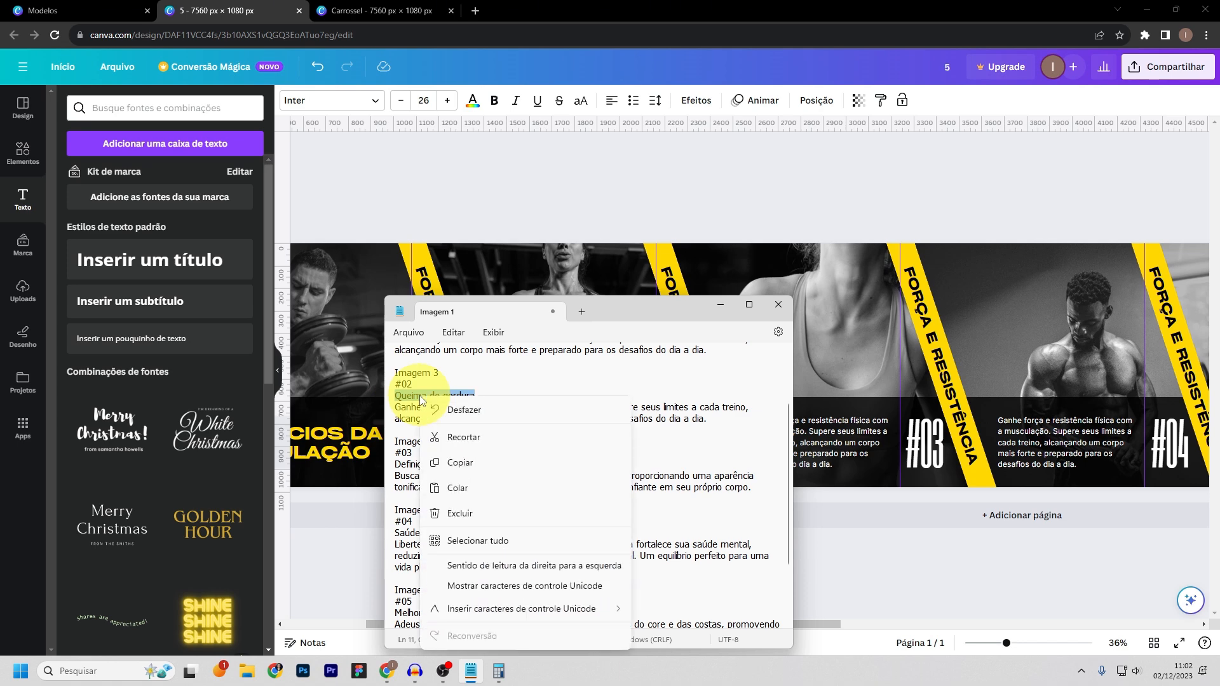
click(451, 460)
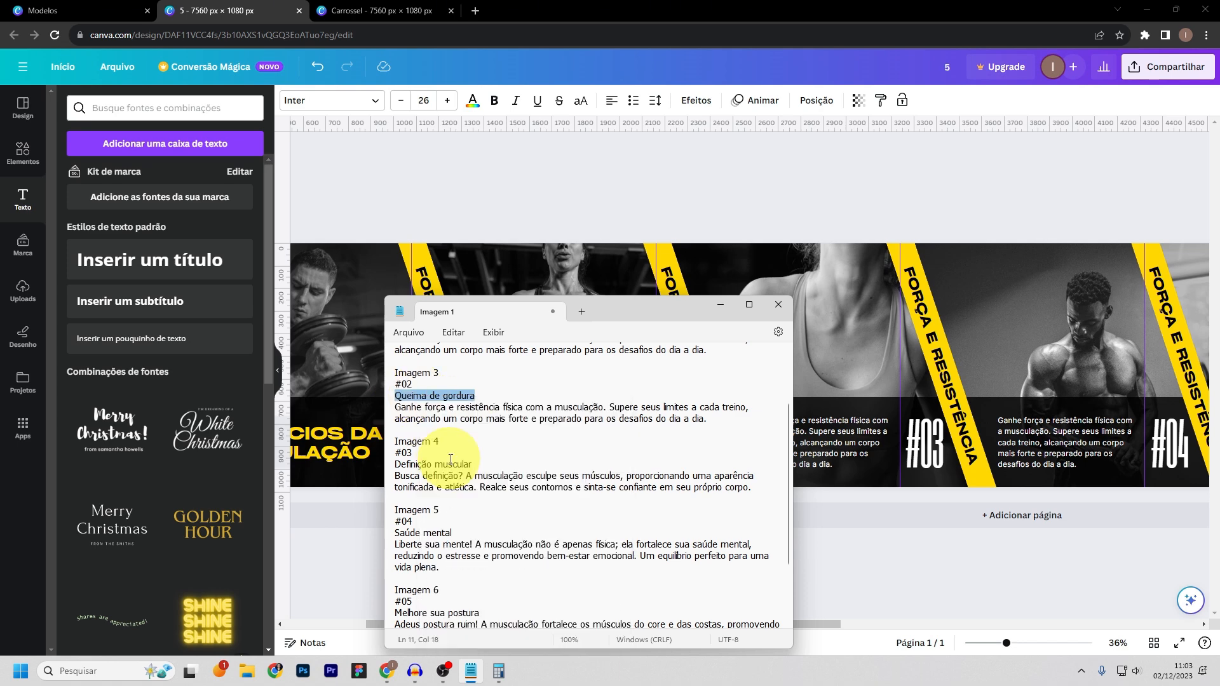
click(709, 307)
click(677, 299)
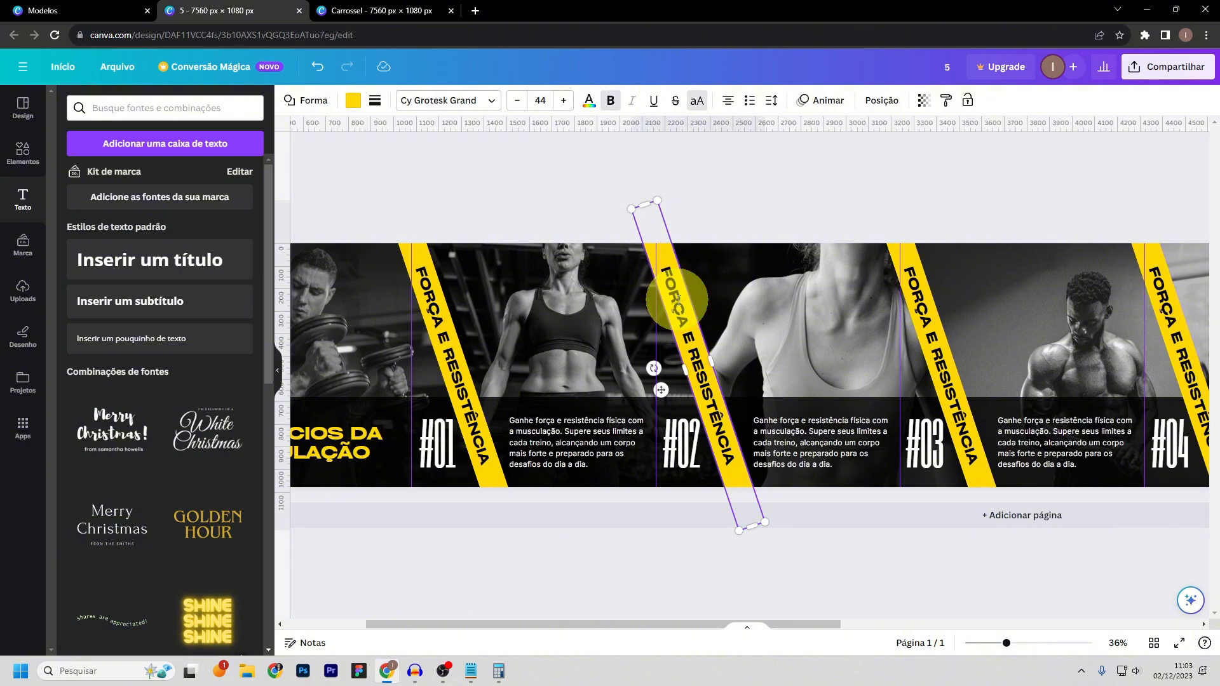
click(679, 300)
key(ctrl+v)
click(733, 214)
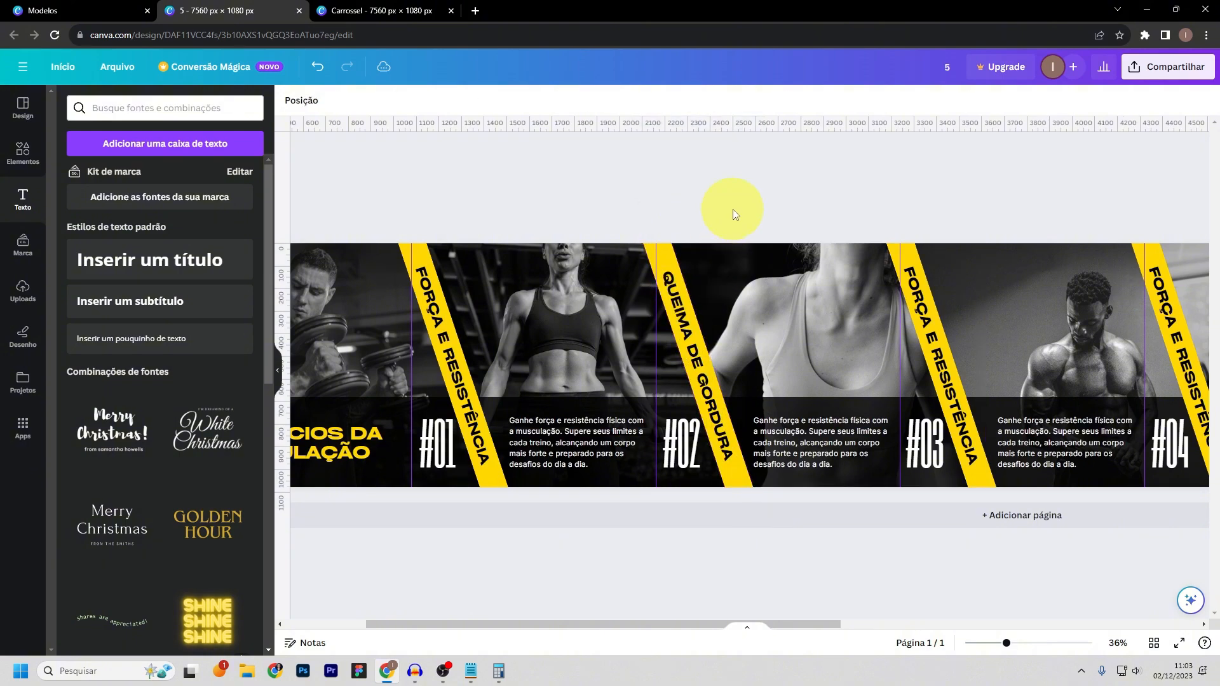
- Copy "Definição muscular" from the Notepad script and replace the title on the fourth slide's yellow bar with it
click(471, 671)
scroll(473, 435, down, 1)
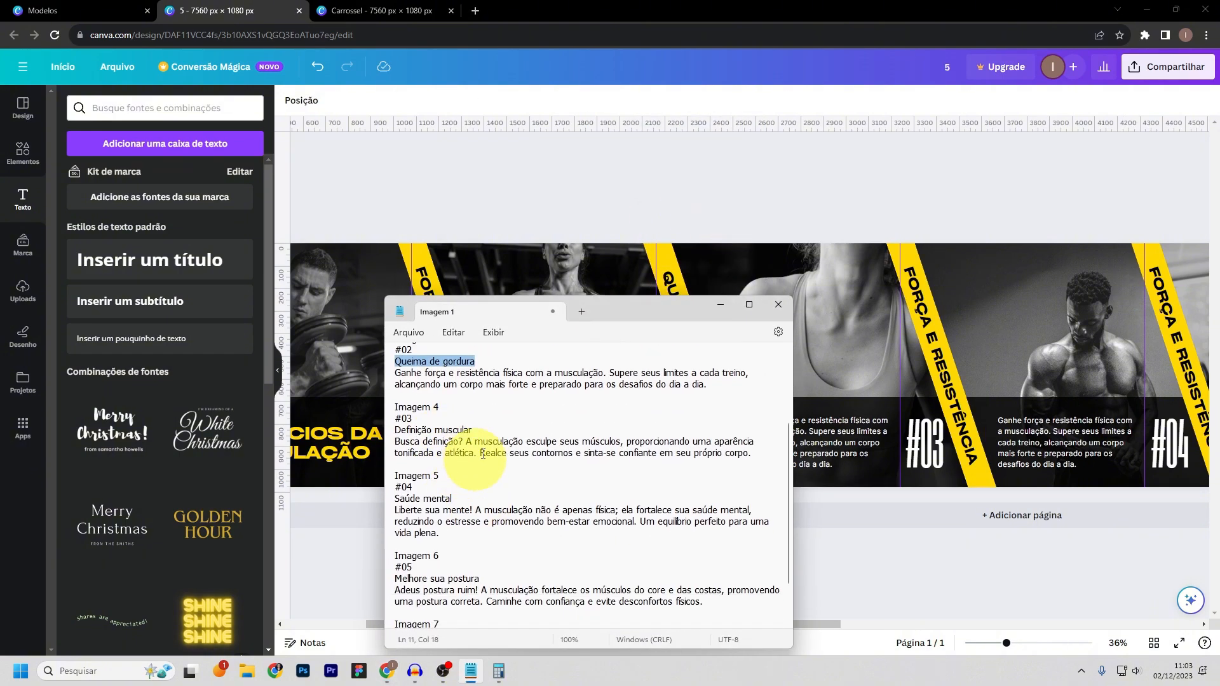
drag(473, 434, 396, 431)
right_click(406, 429)
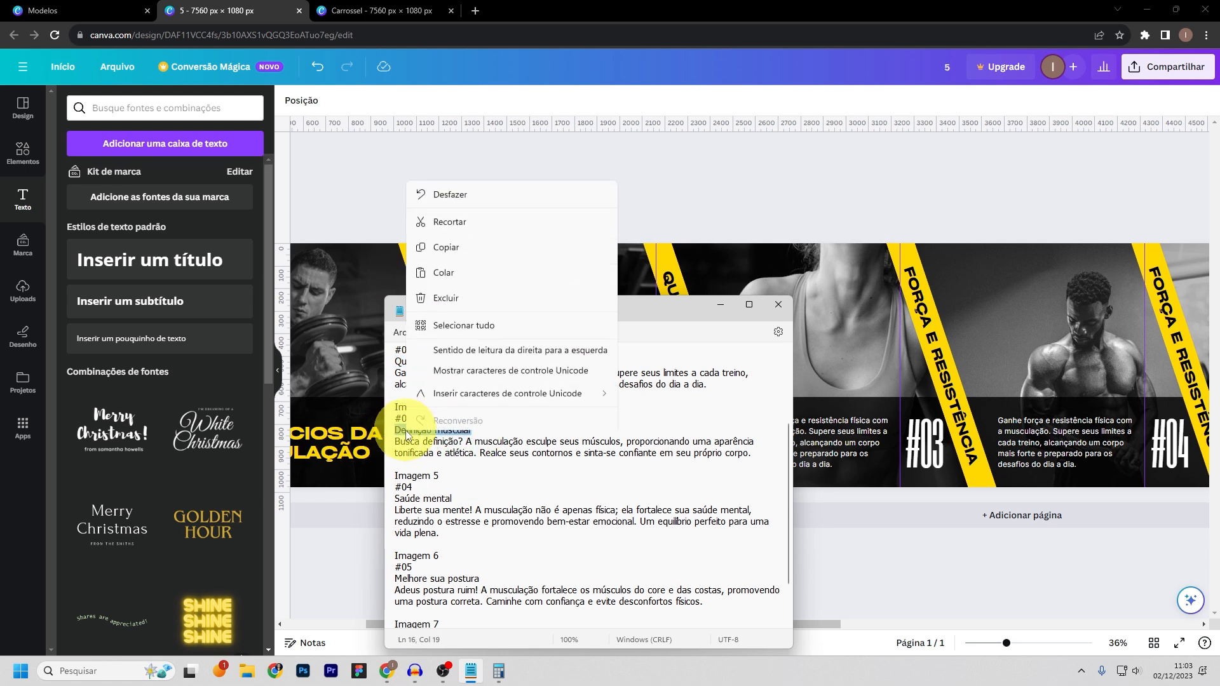
click(444, 242)
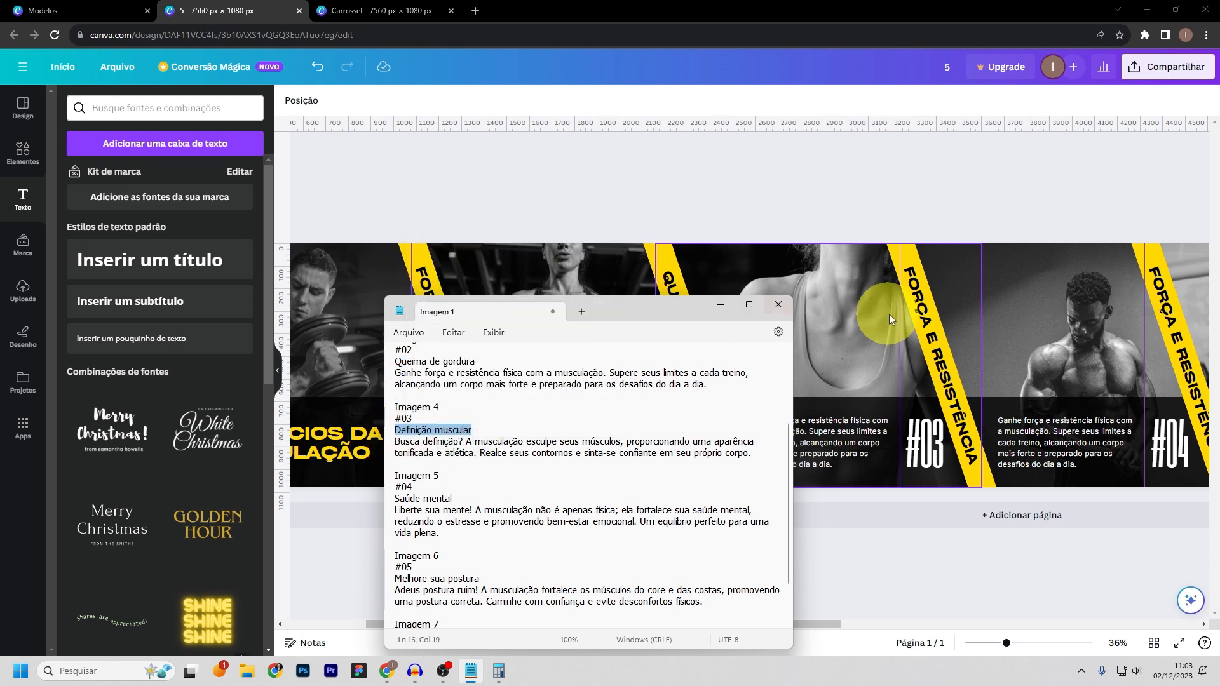
click(841, 251)
click(939, 353)
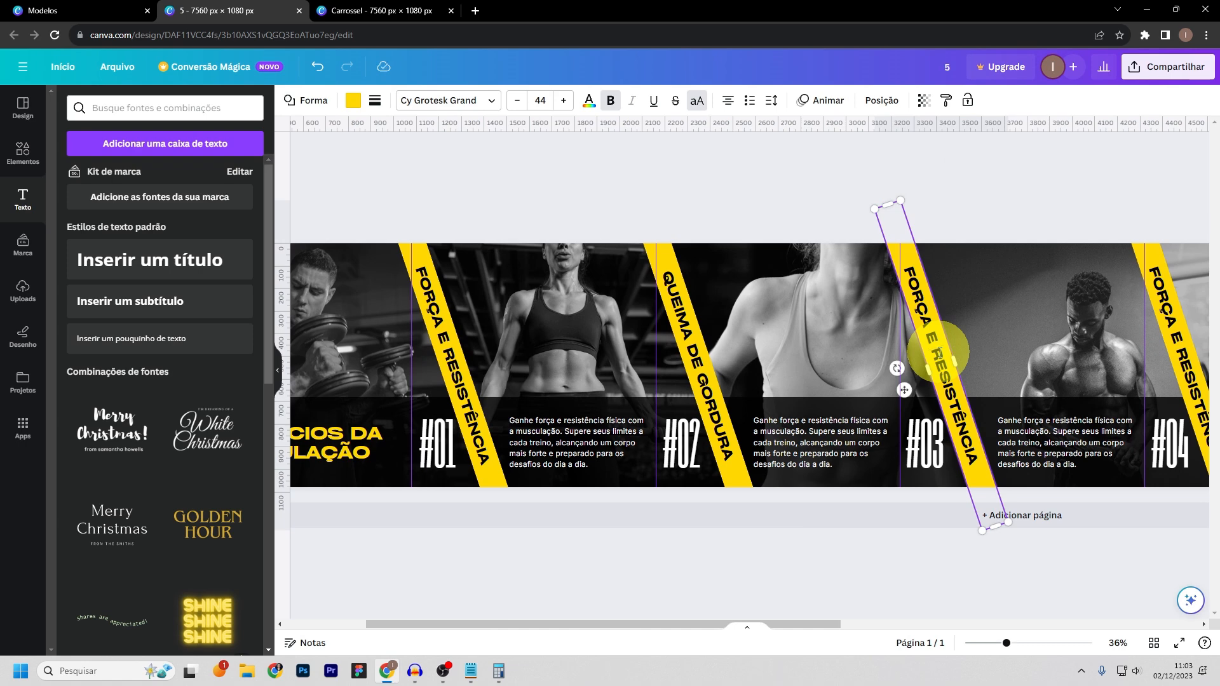
click(939, 353)
key(ctrl+v)
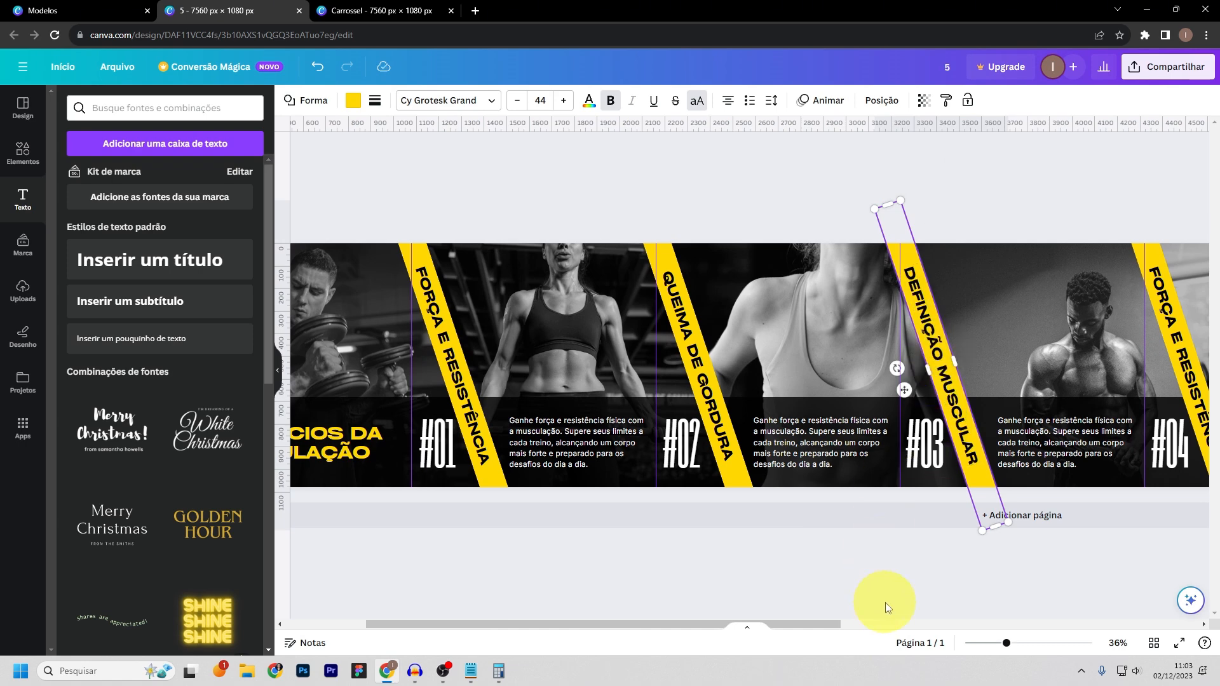
click(899, 578)
- Copy "Saúde mental" from the Notepad script and replace the title on the fifth slide's yellow bar with it
drag(811, 620, 1066, 616)
click(679, 349)
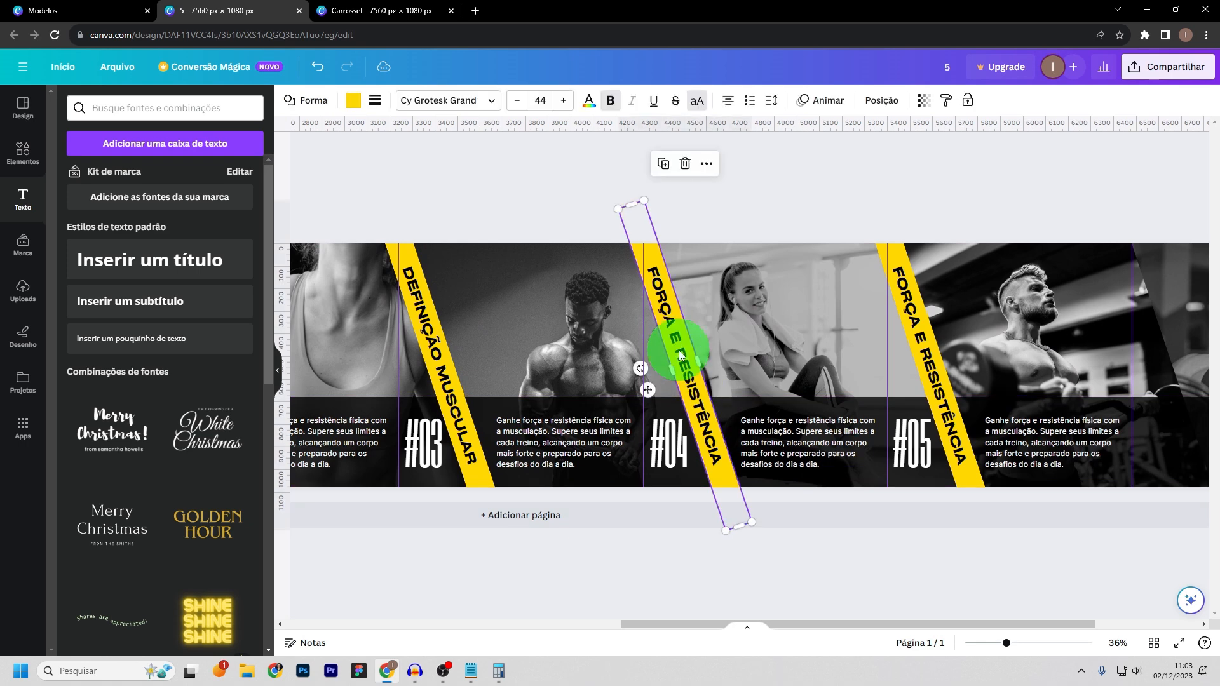
click(471, 671)
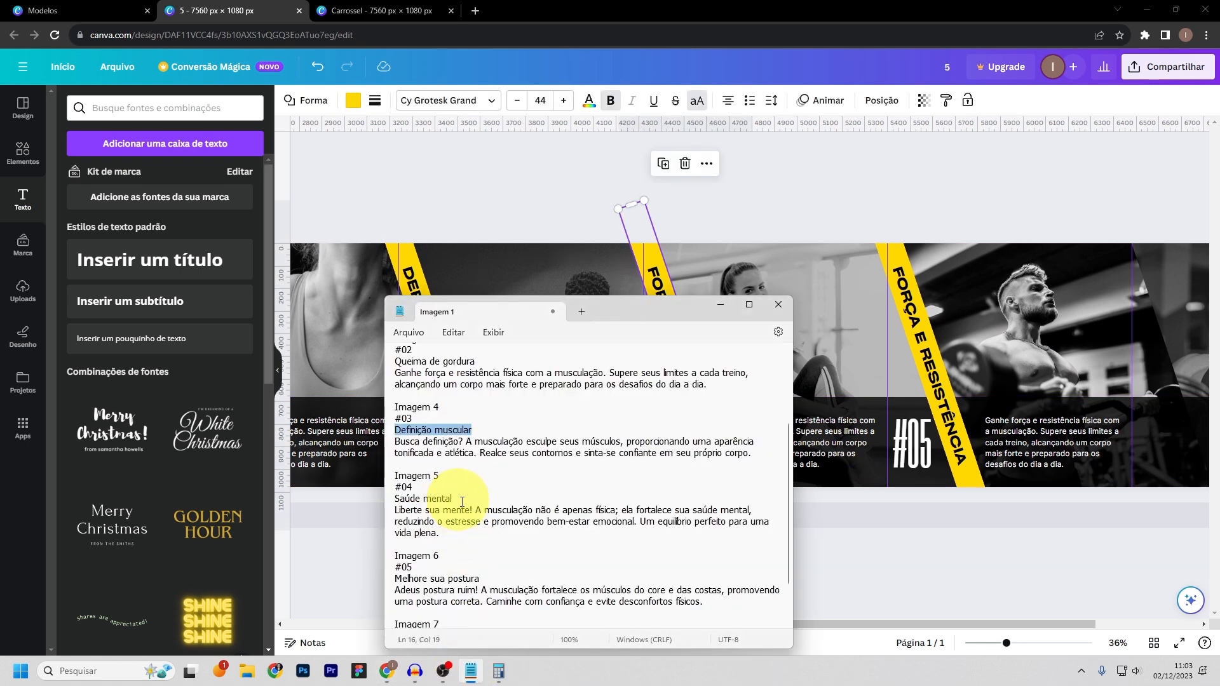
drag(462, 500, 409, 500)
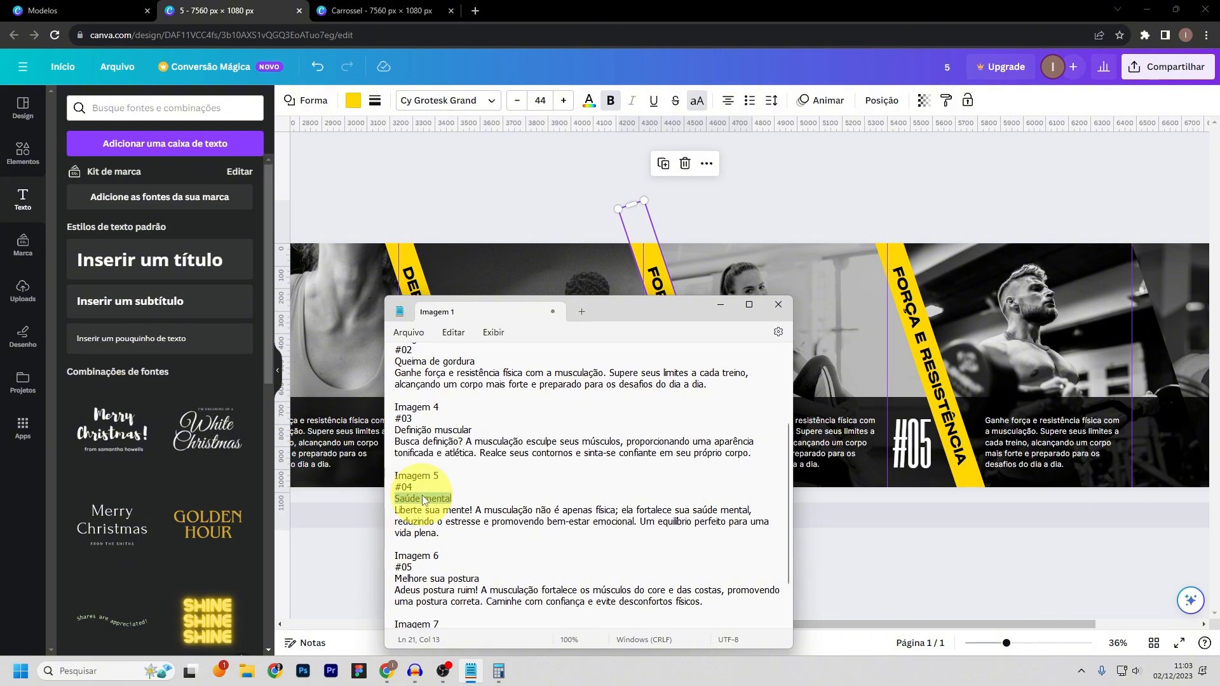
click(721, 305)
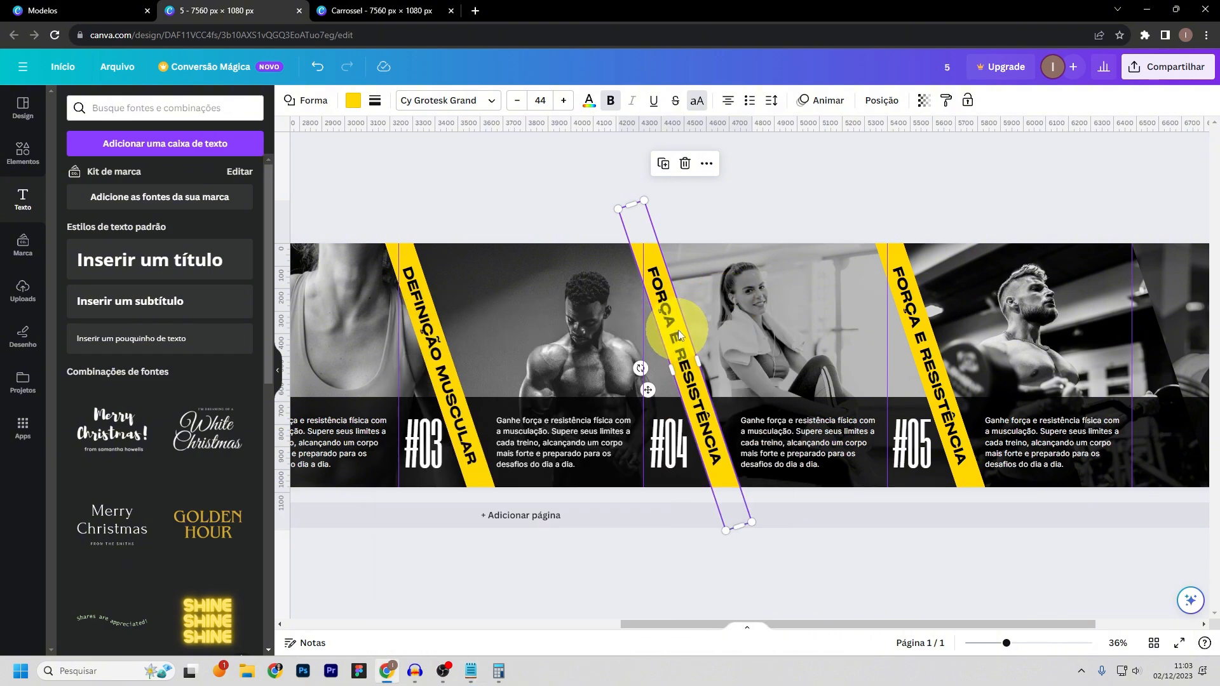
double_click(677, 329)
key(ctrl+v)
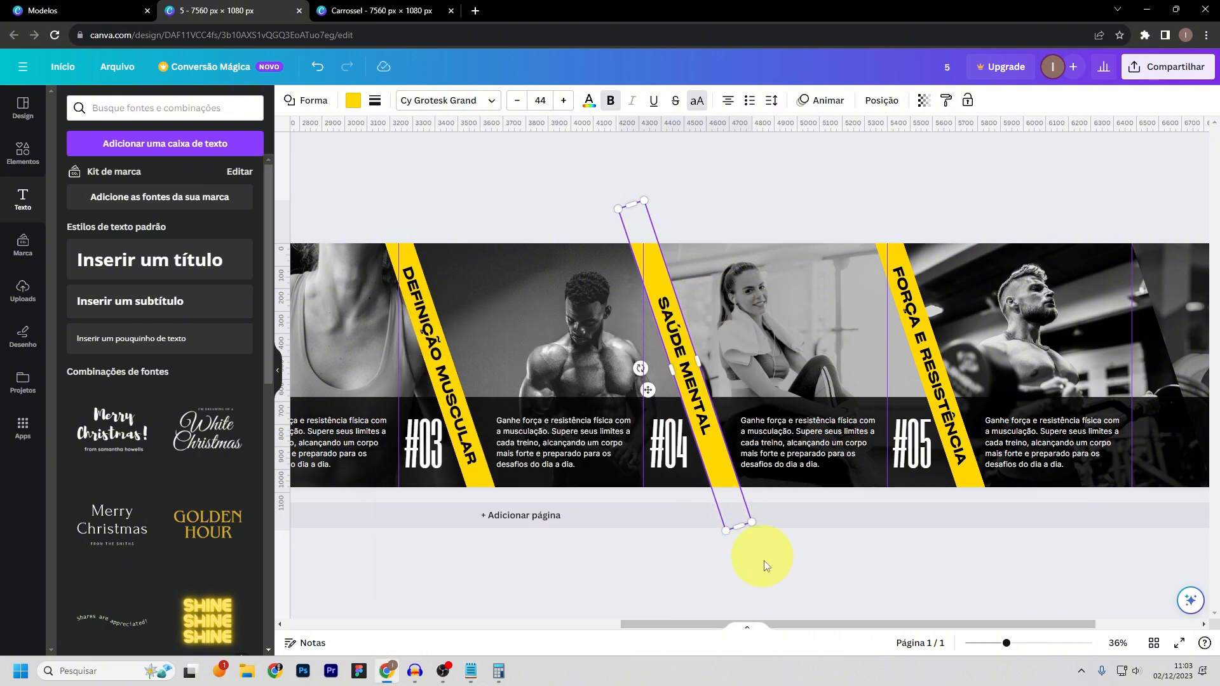
click(764, 563)
- Copy "Melhore sua postura" from the Notepad script and replace the title on the sixth slide's yellow bar with it
drag(810, 635, 898, 604)
click(769, 418)
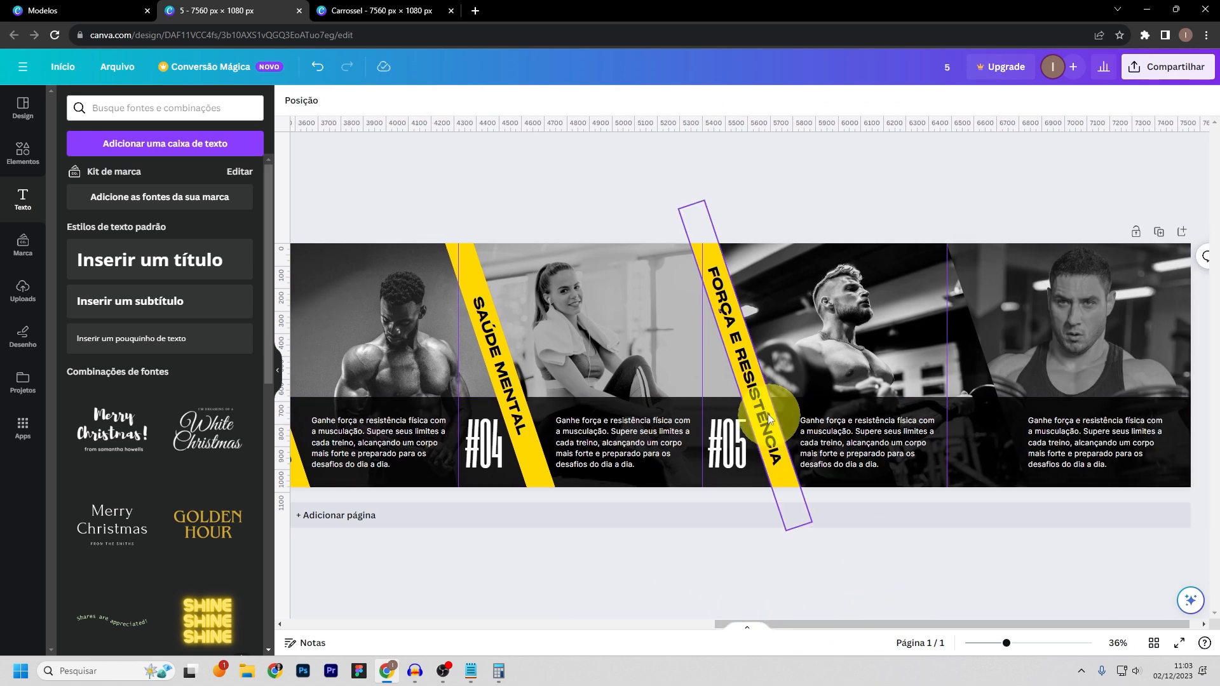
click(481, 670)
scroll(495, 540, down, 2)
double_click(449, 525)
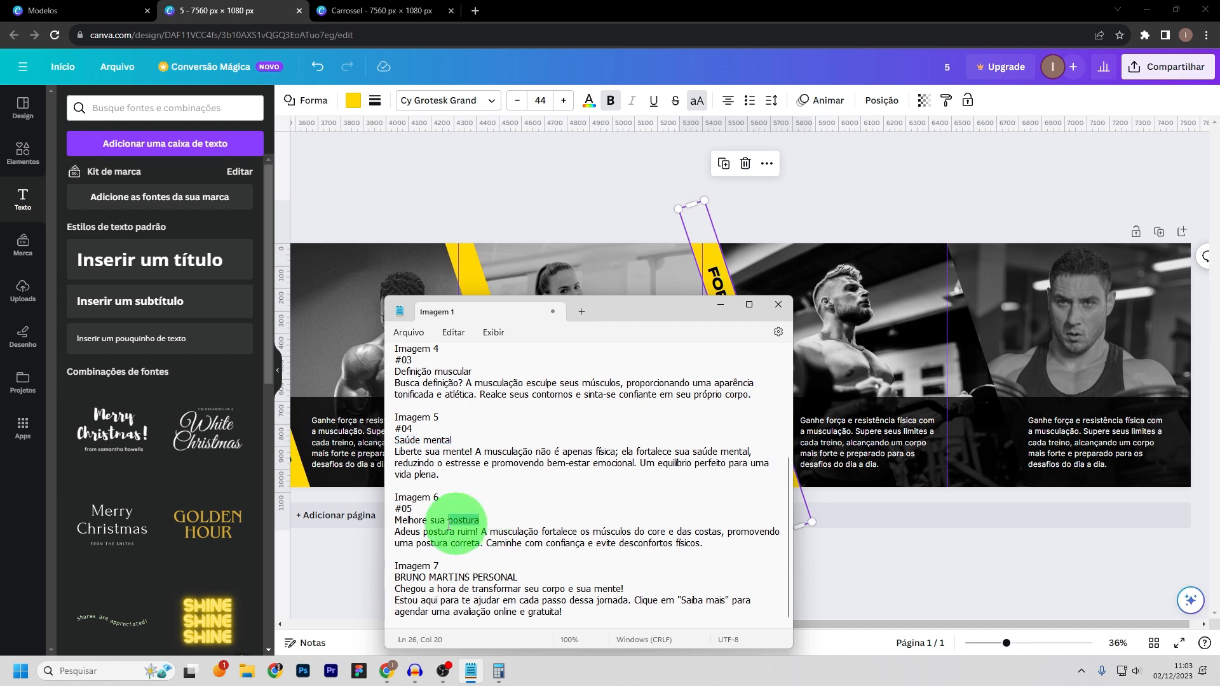
drag(449, 525, 395, 525)
click(720, 305)
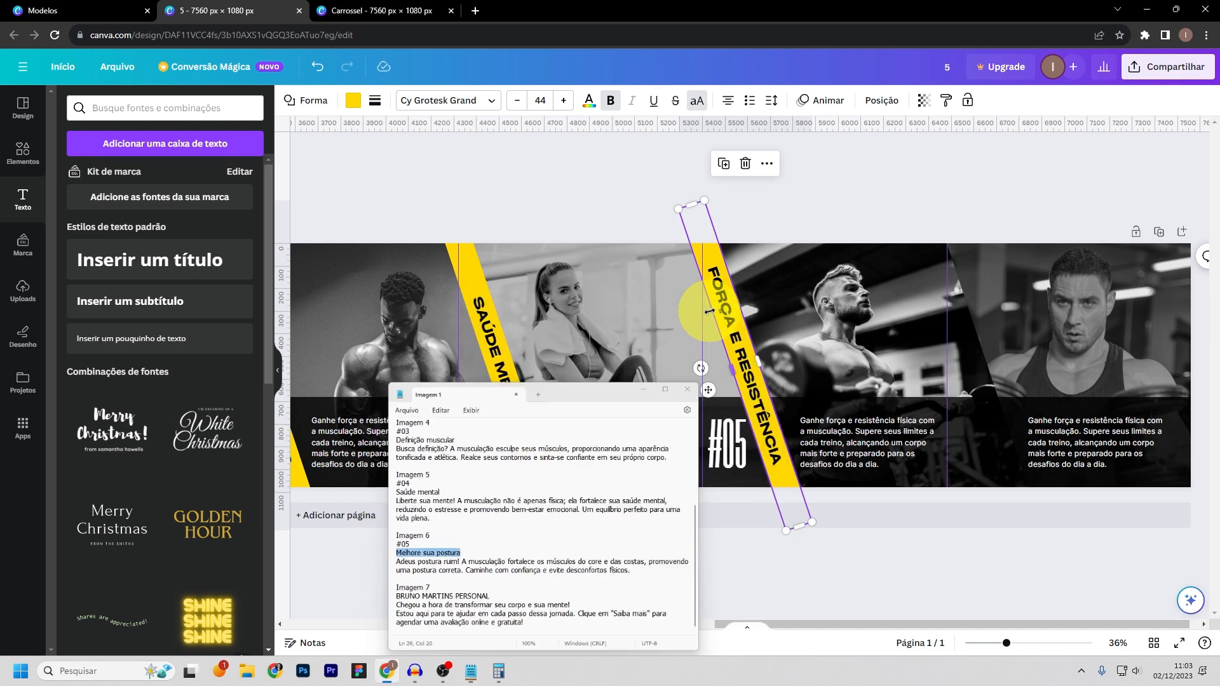
double_click(724, 307)
key(ctrl+a)
key(ctrl+v)
click(798, 575)
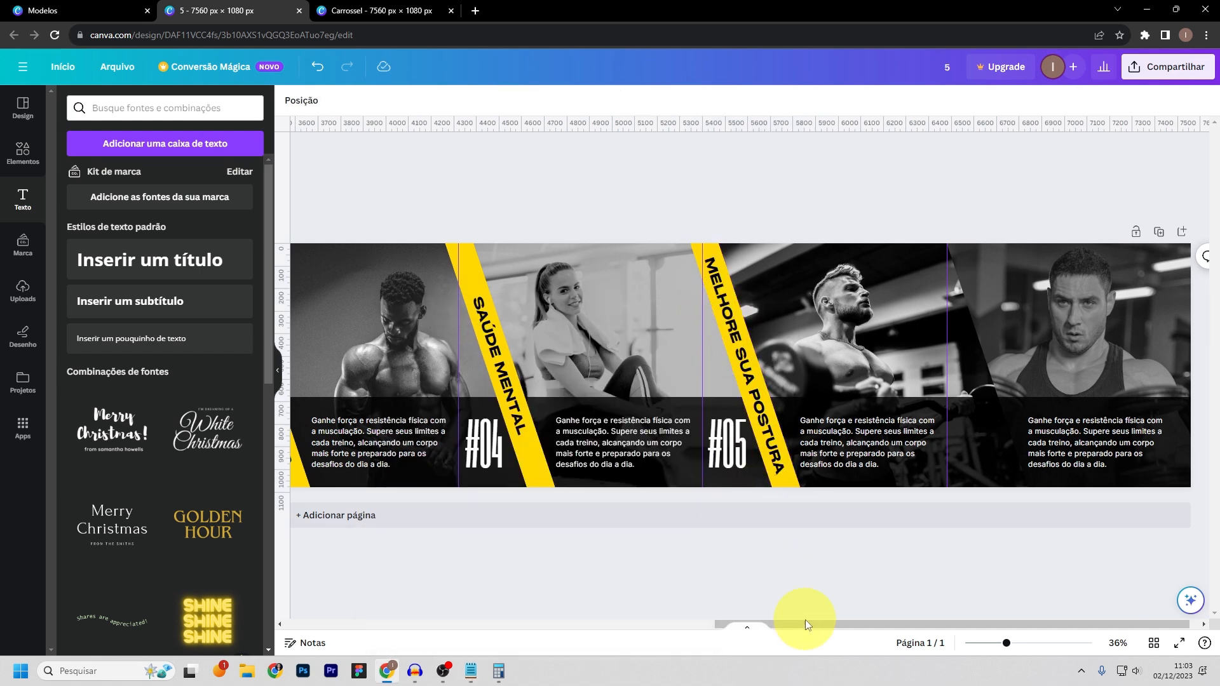
- Replace the #02 description in the Notepad script with the text starting "Adeus, gordura! A musculação acelera o metabolismo"
drag(806, 623, 626, 622)
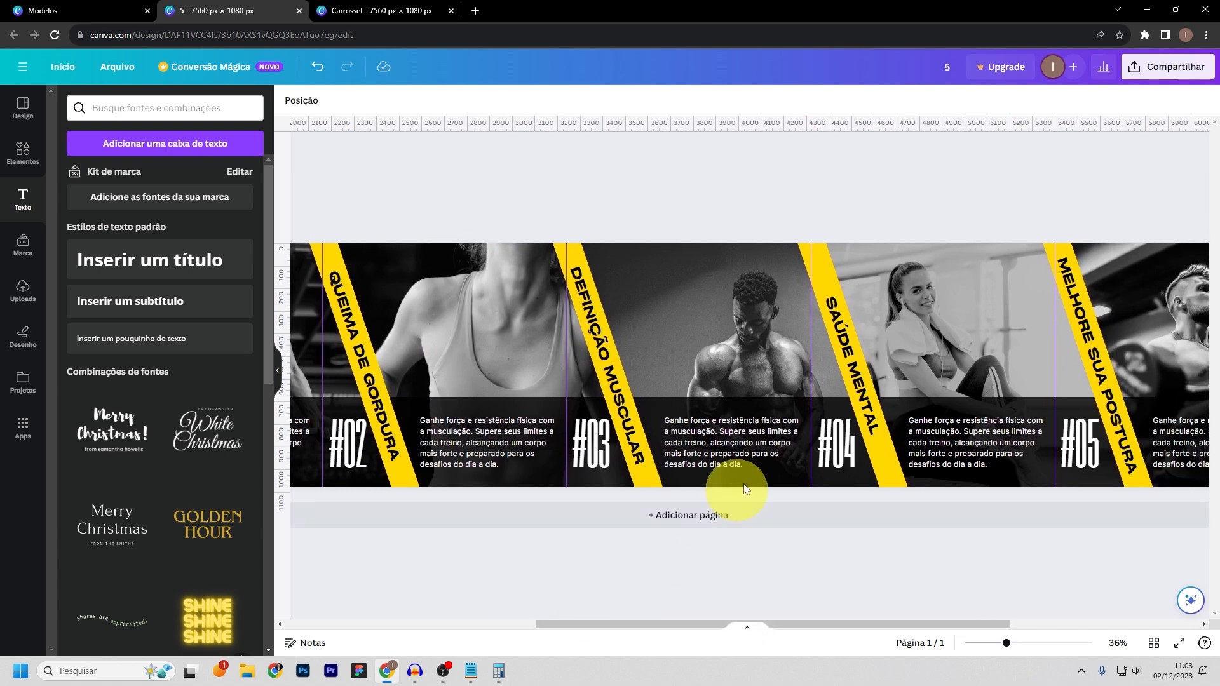
click(473, 671)
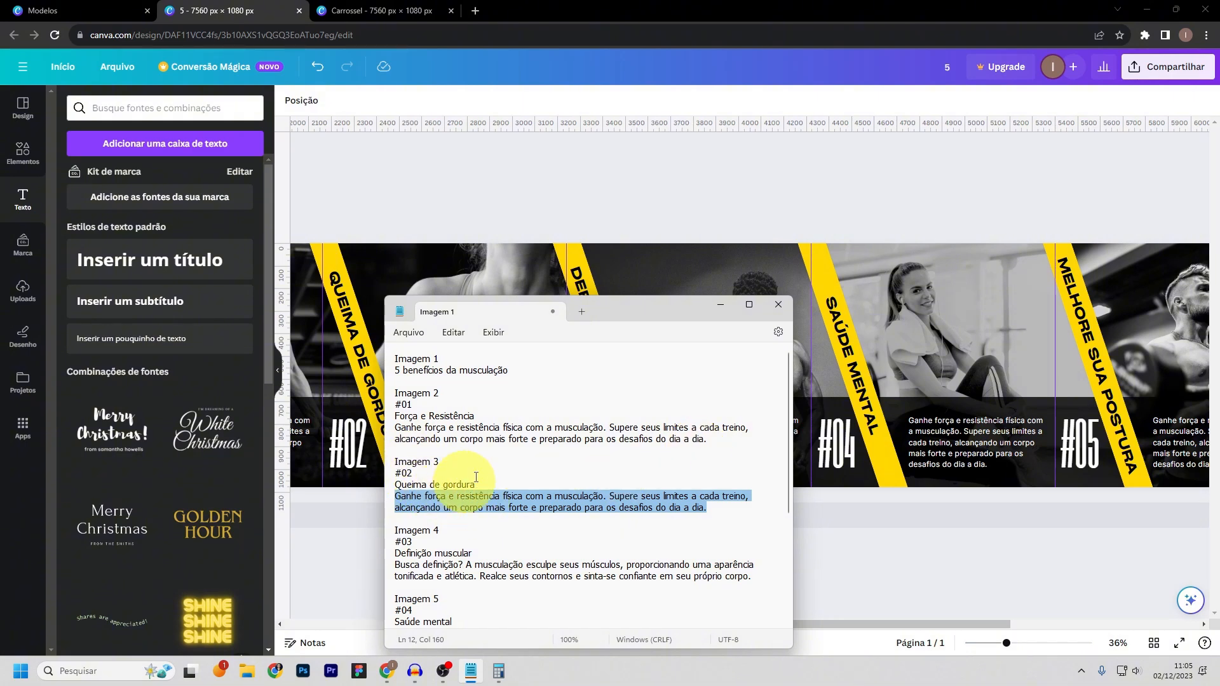
key(ctrl+v)
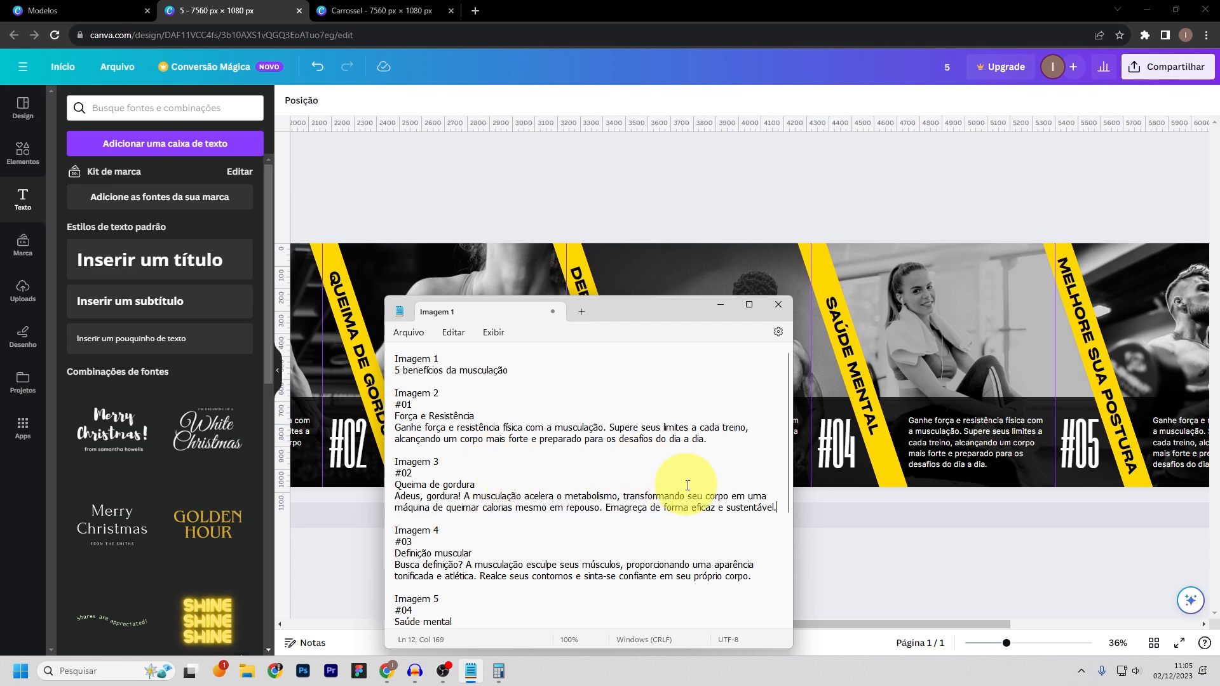
click(720, 306)
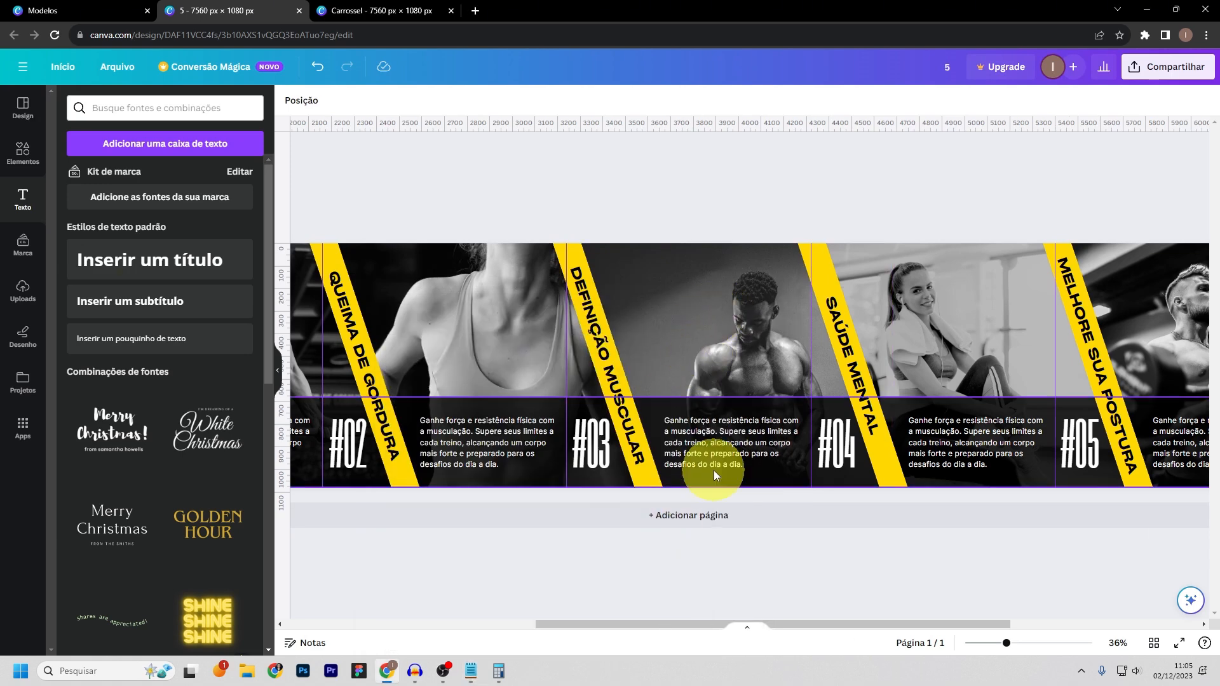
- Replace the third slide's description with the copied "Adeus, gordura!" text and nudge its text box slightly upward
click(509, 437)
click(471, 432)
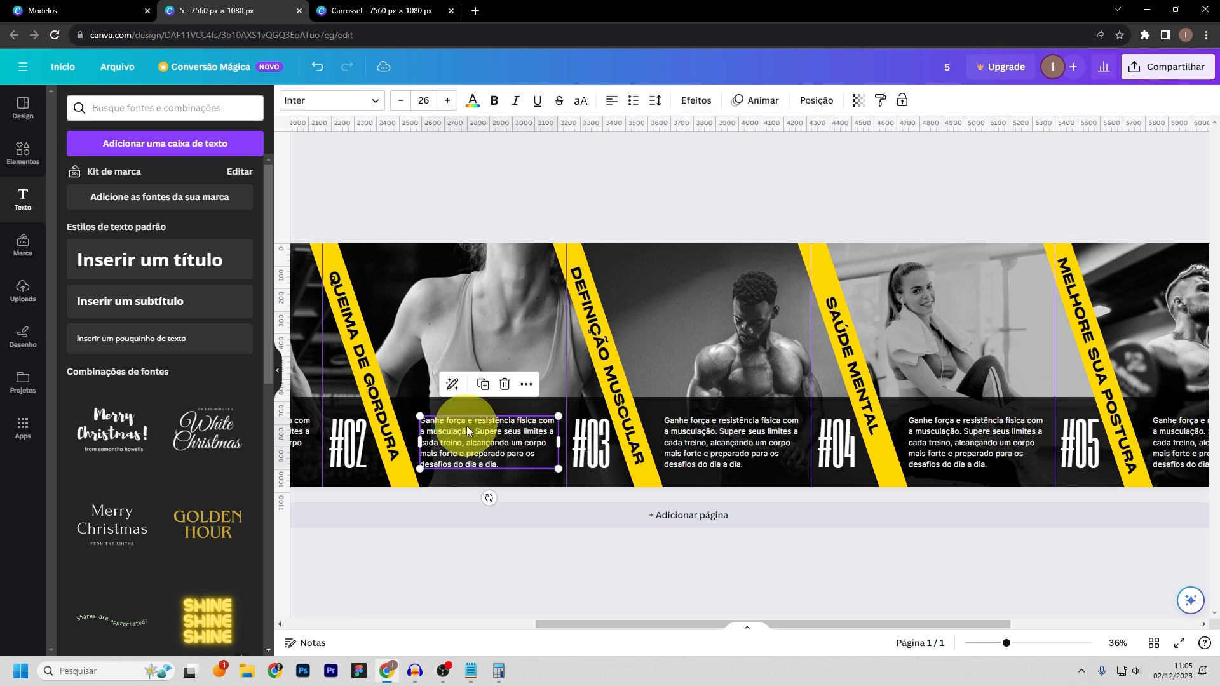
triple_click(468, 424)
key(ctrl+v)
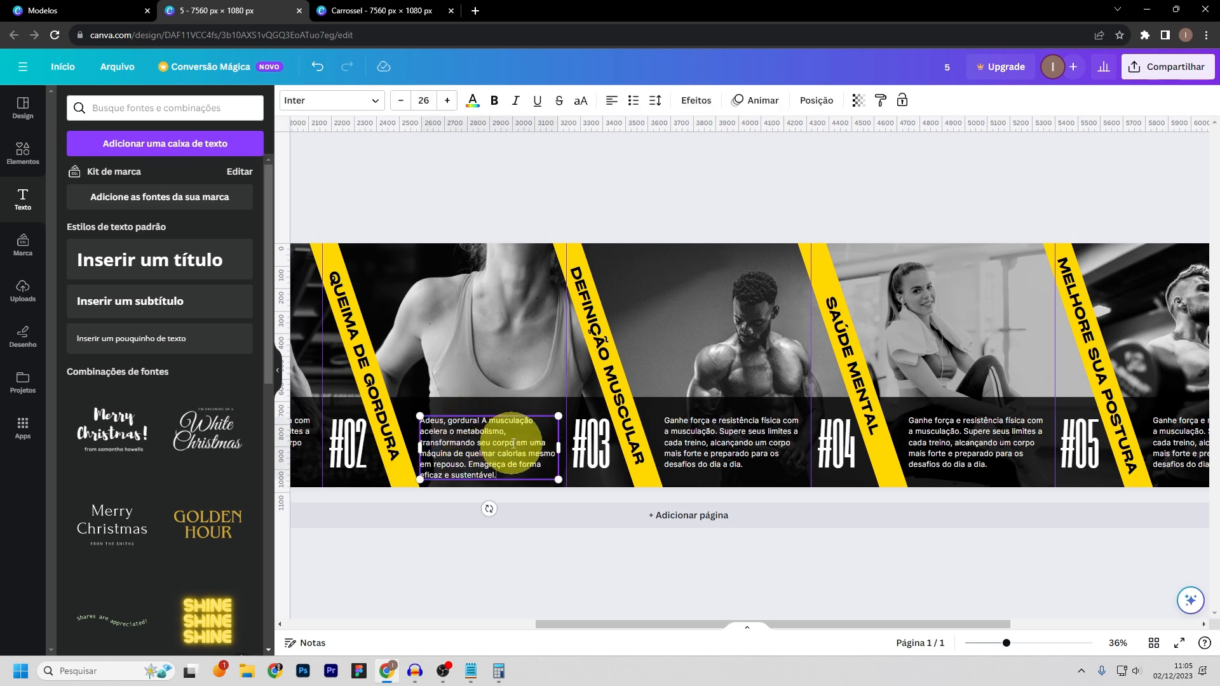
drag(478, 450, 478, 446)
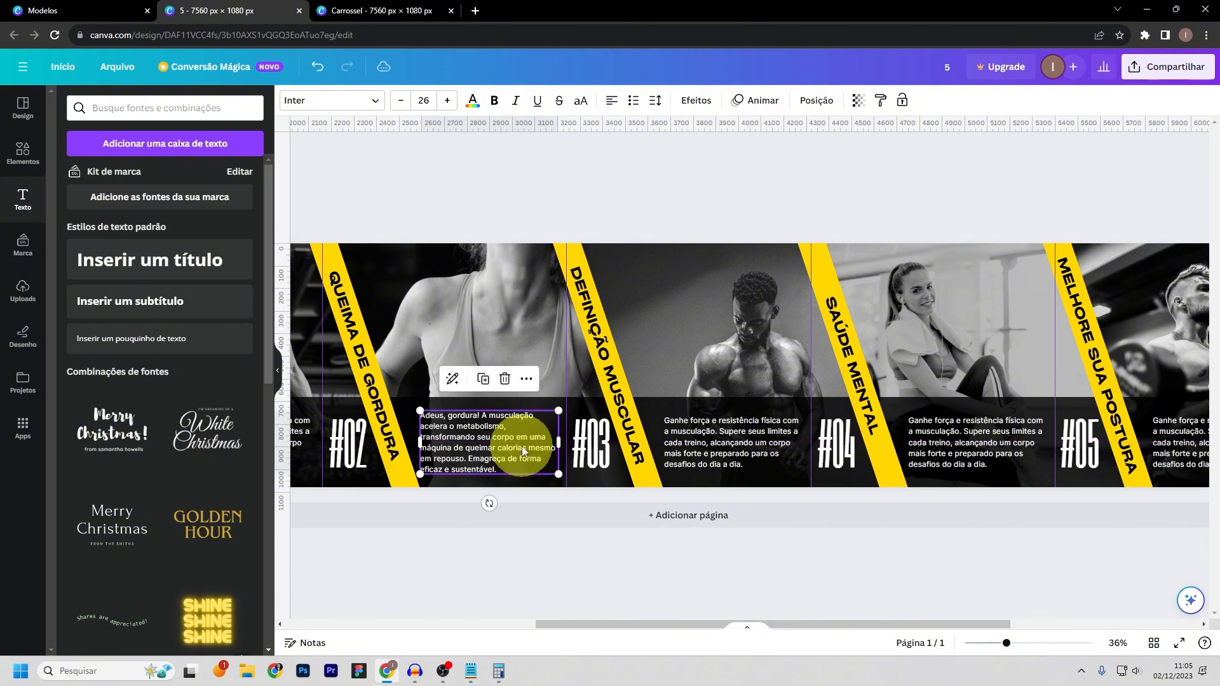
click(513, 570)
- Replace the fourth slide's description with the "Busca definição?" text from the Notepad script and nudge it slightly upward
drag(680, 624, 735, 610)
click(483, 673)
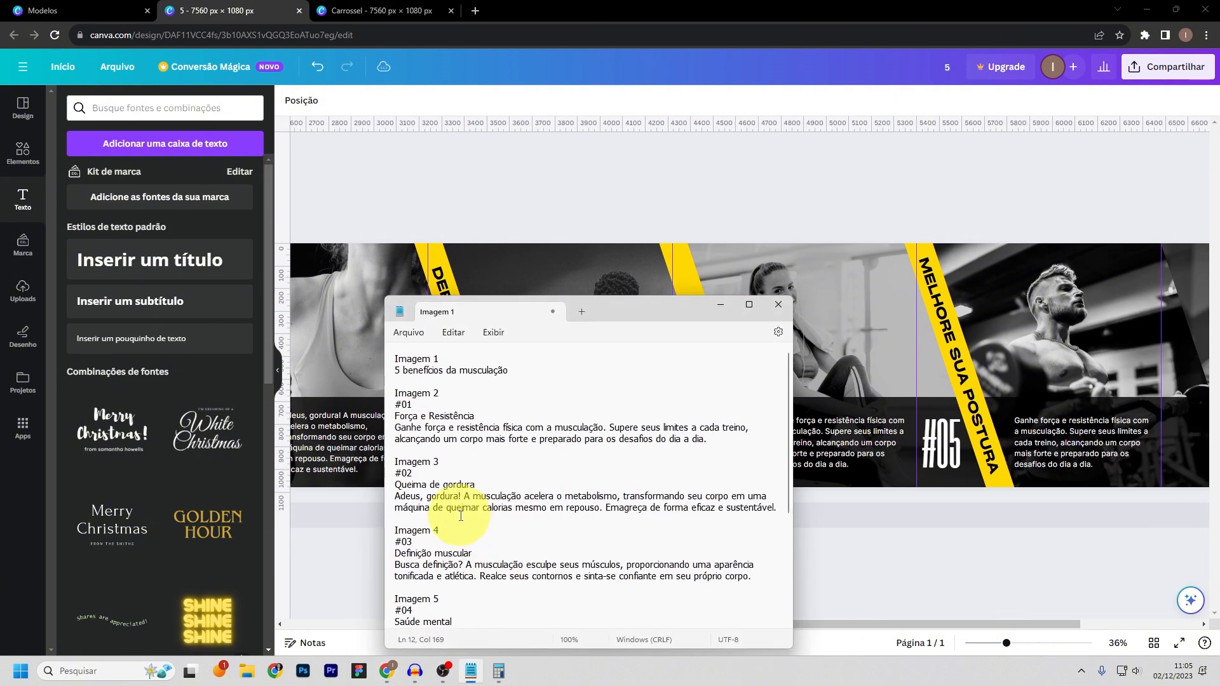
scroll(502, 492, down, 3)
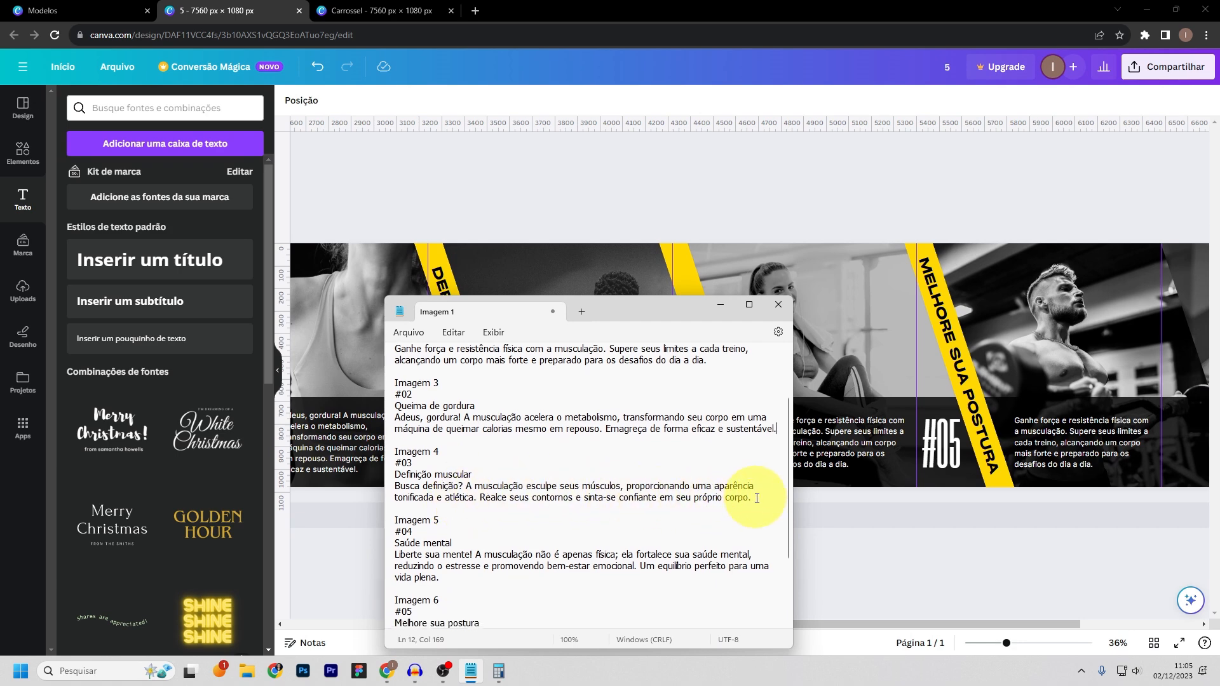
drag(757, 497, 314, 484)
key(ctrl+c)
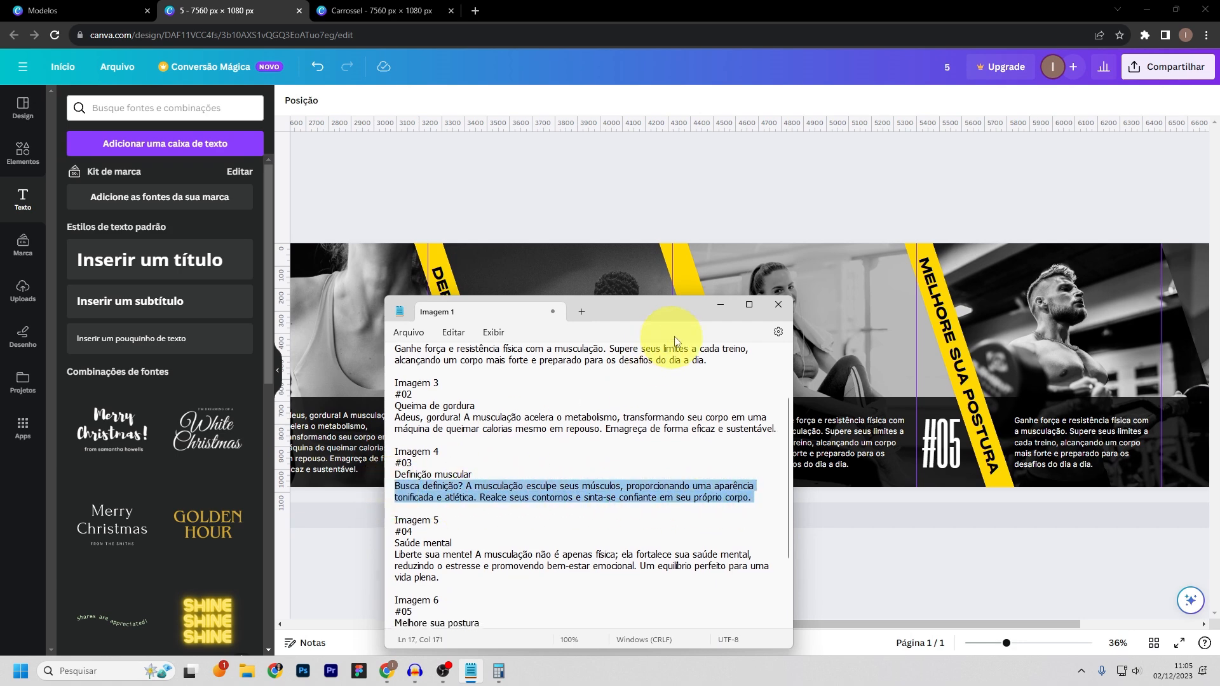
click(721, 304)
triple_click(612, 458)
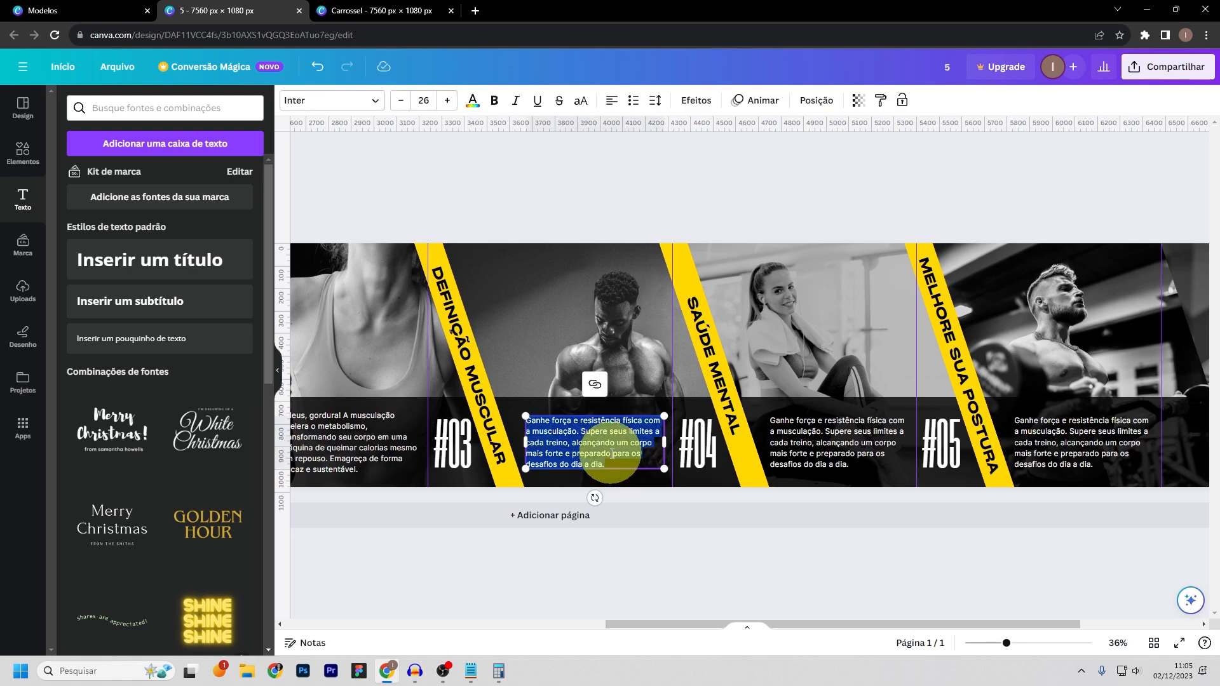
key(ctrl+v)
click(567, 570)
drag(565, 449, 565, 444)
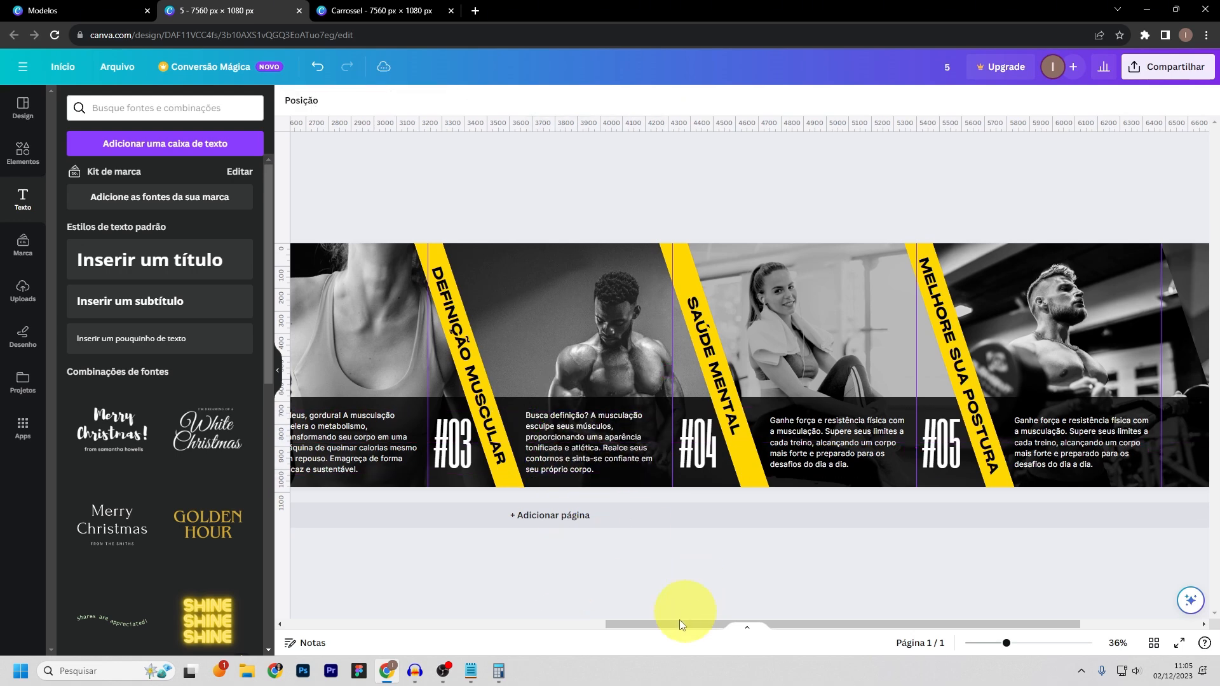
- Replace the fifth slide's description with the "Liberte sua mente!" text from the Notepad script and nudge it slightly upward
drag(694, 623, 786, 622)
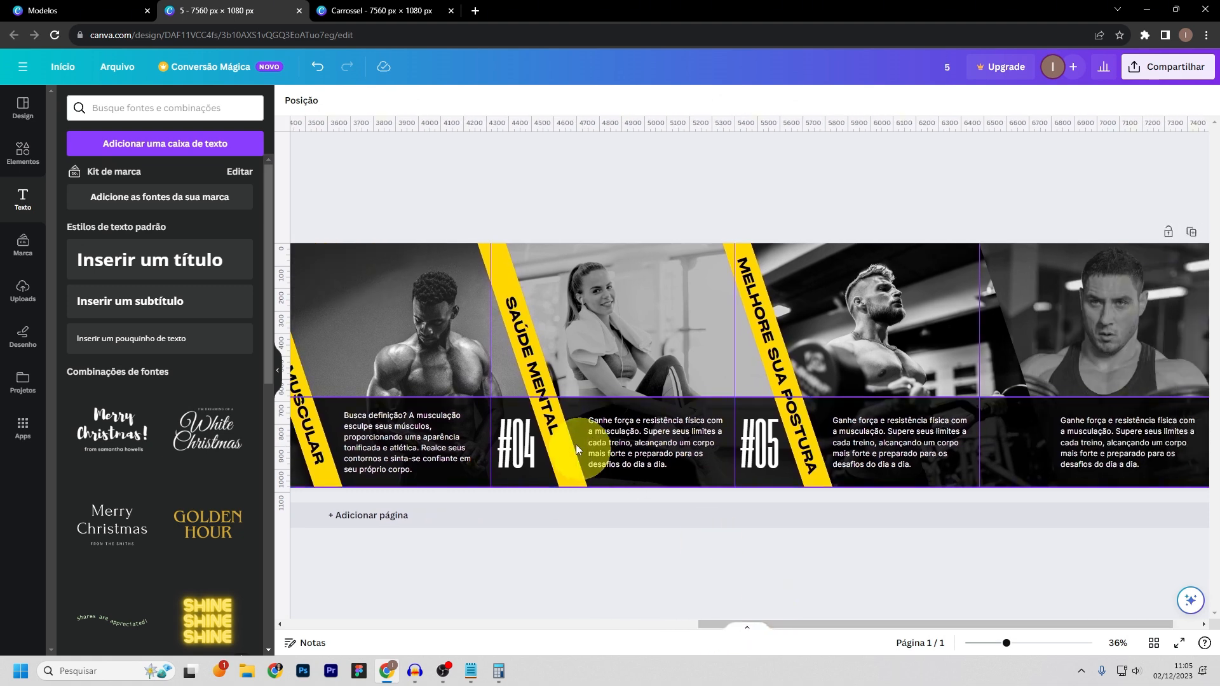
click(471, 681)
scroll(559, 514, down, 2)
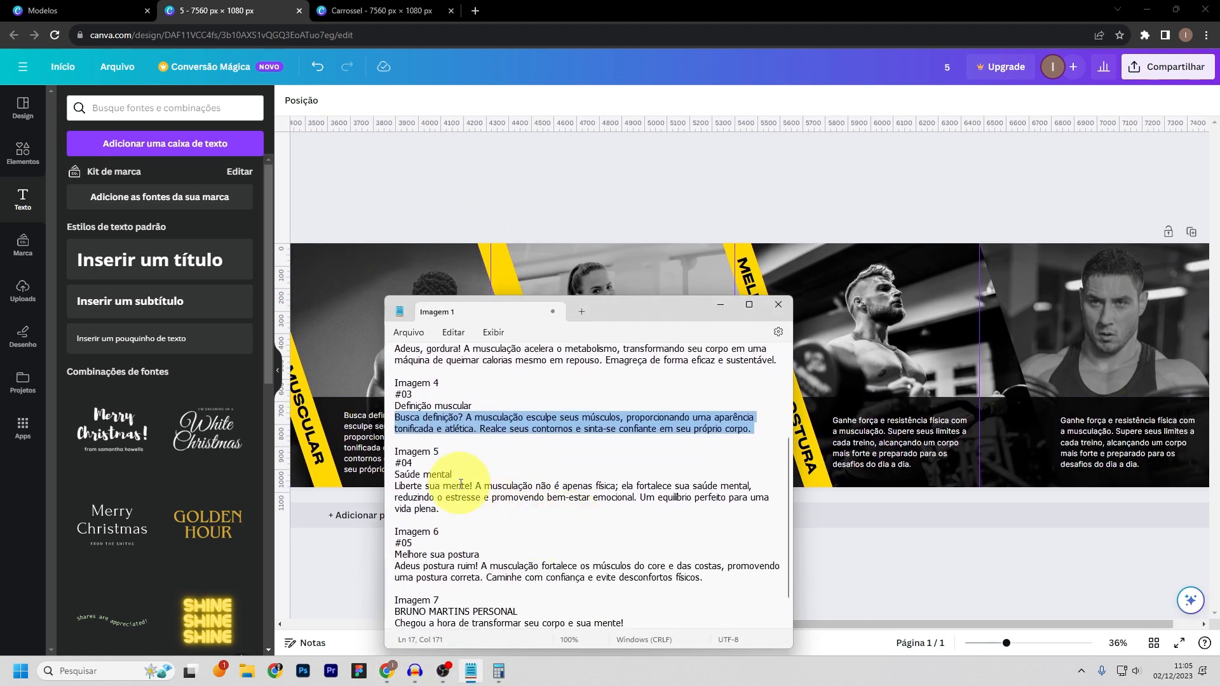
triple_click(395, 486)
key(ctrl+c)
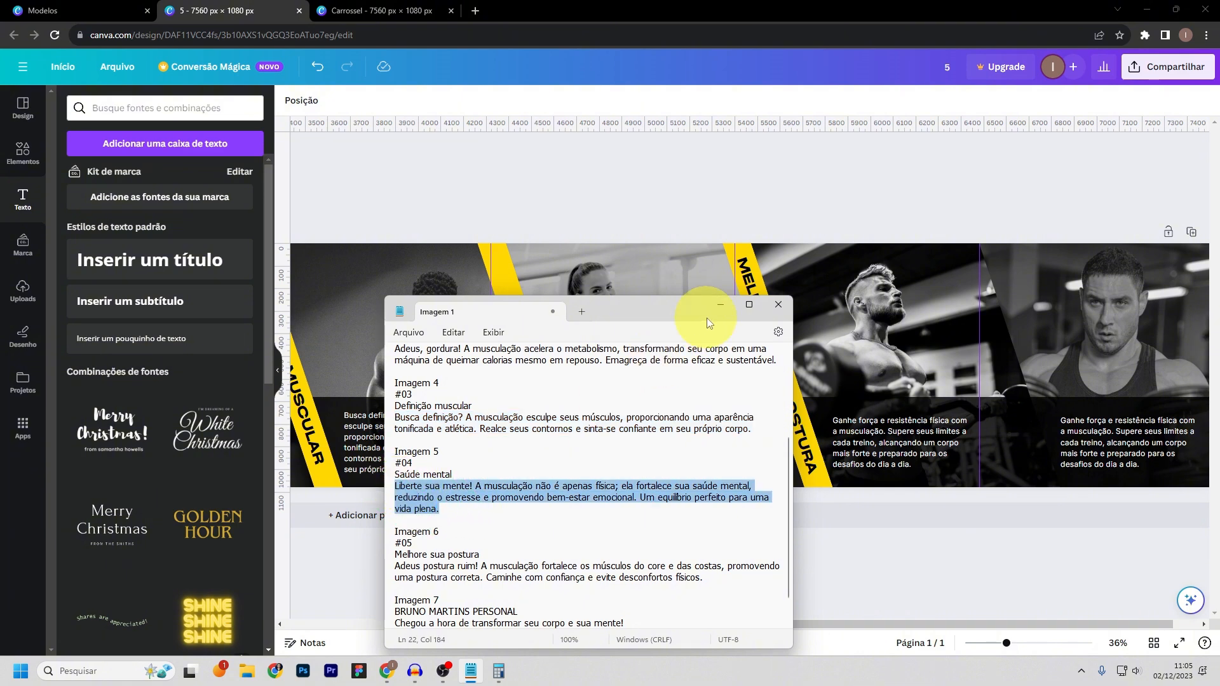
click(719, 304)
double_click(646, 448)
key(ctrl+v)
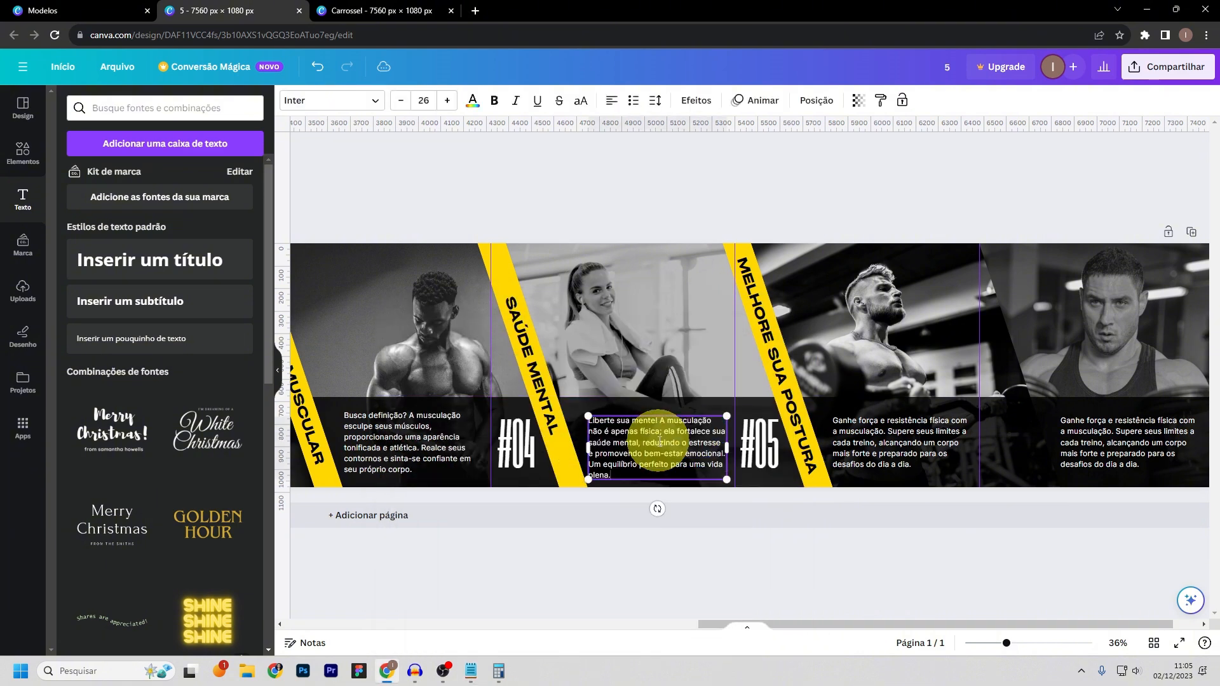
click(643, 560)
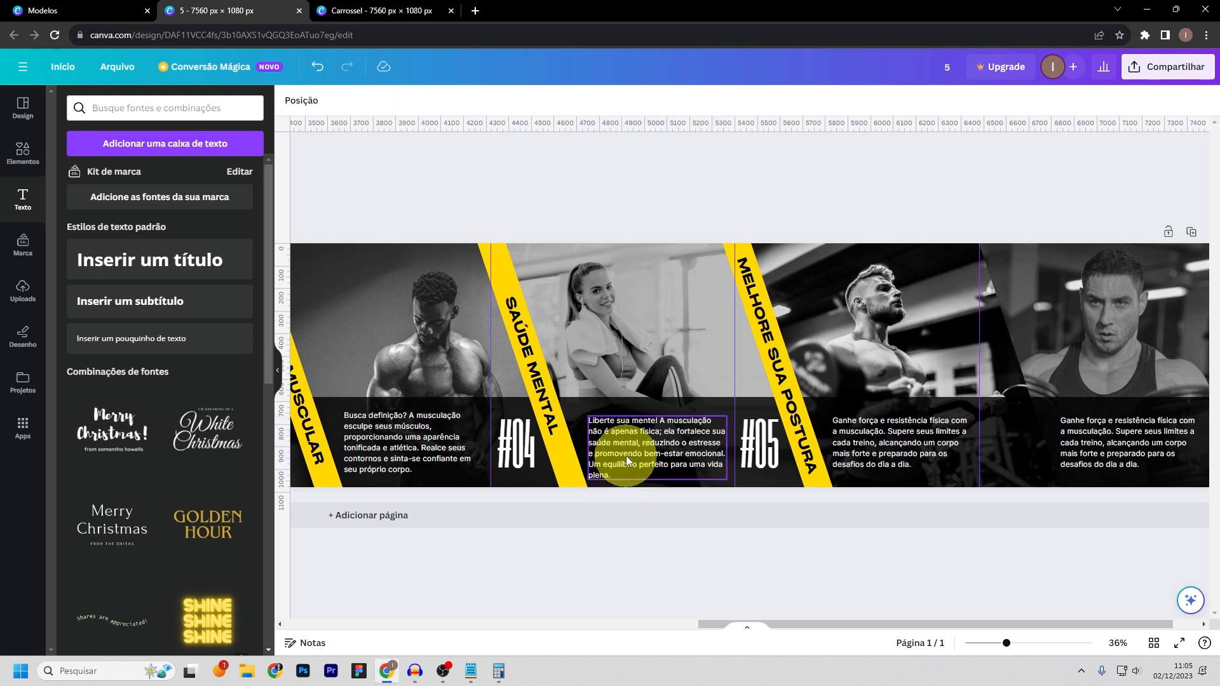
drag(627, 455, 627, 449)
click(669, 582)
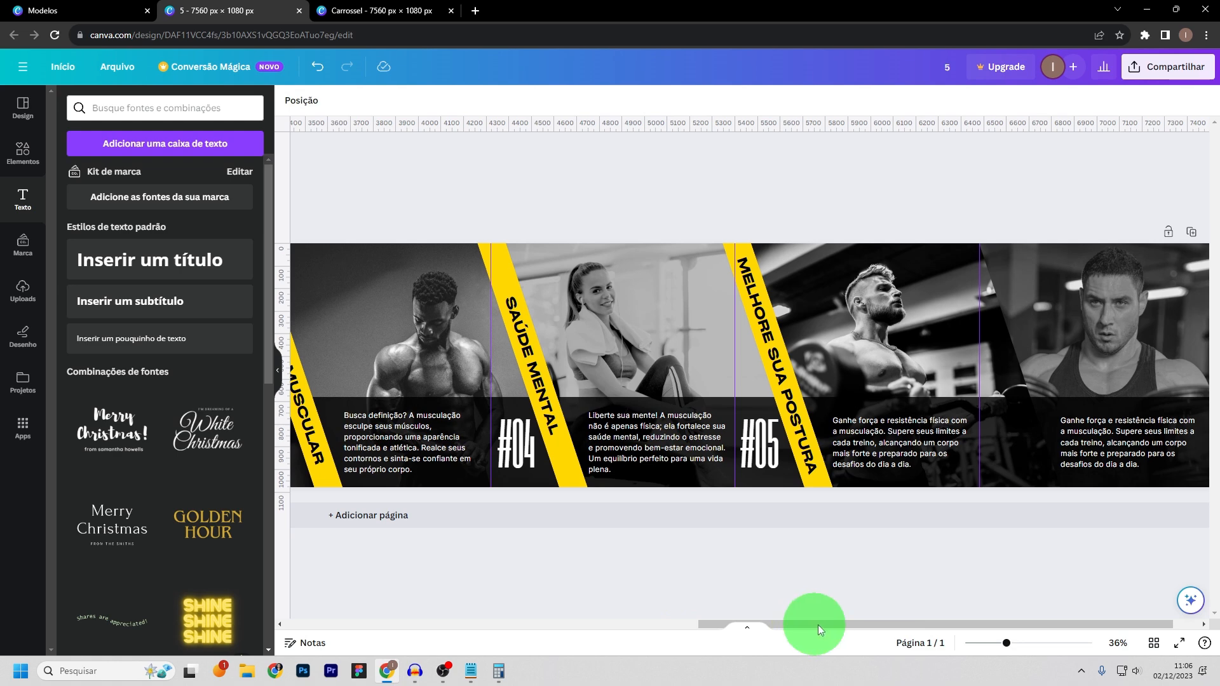
- Replace the sixth slide's description with the "Adeus postura ruim!" text from the Notepad script
drag(818, 627, 879, 610)
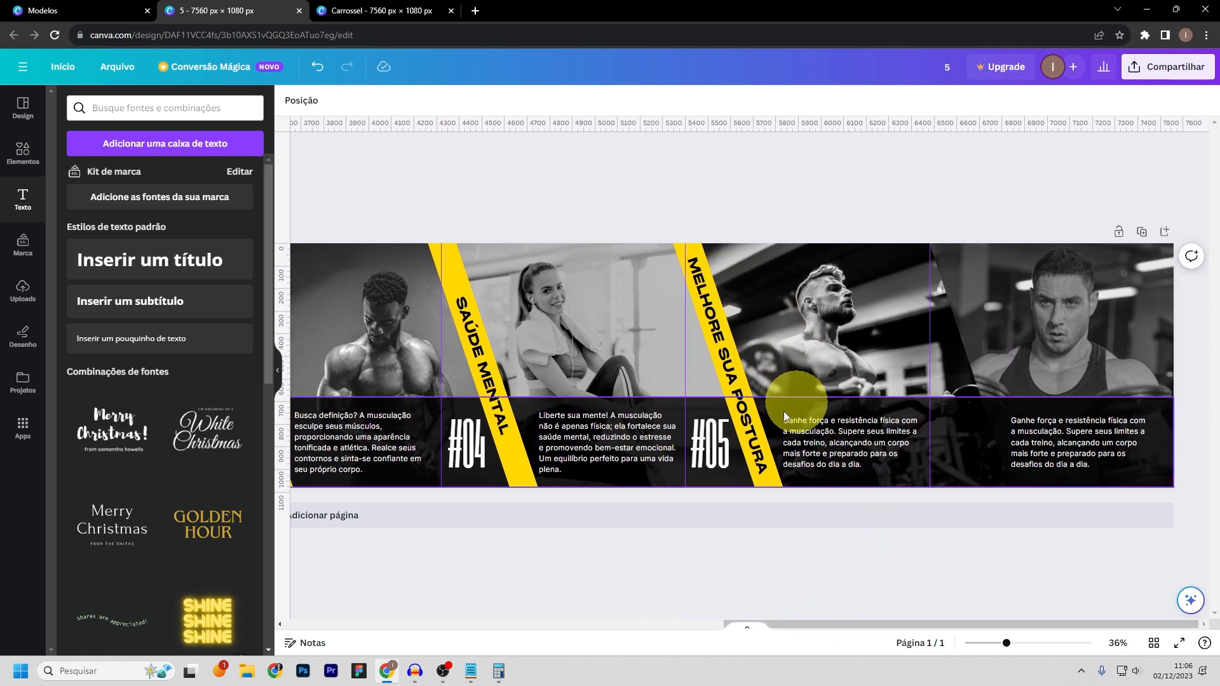
click(470, 670)
scroll(711, 563, down, 1)
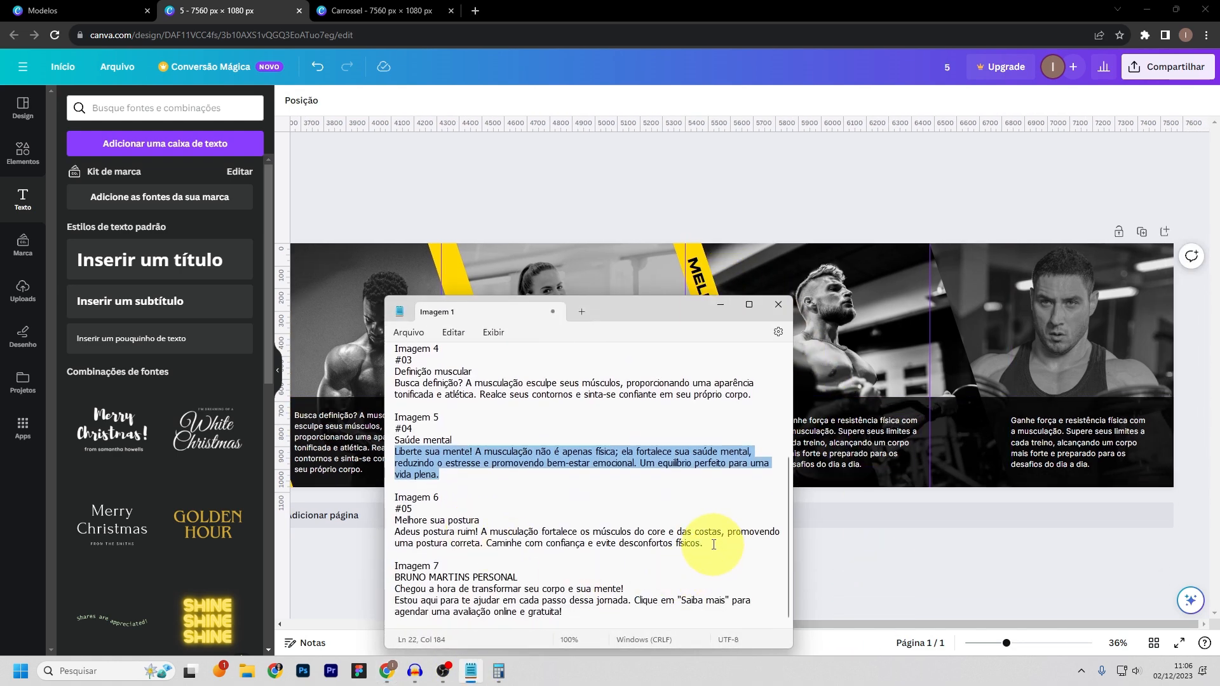
drag(713, 544, 395, 533)
key(ctrl+c)
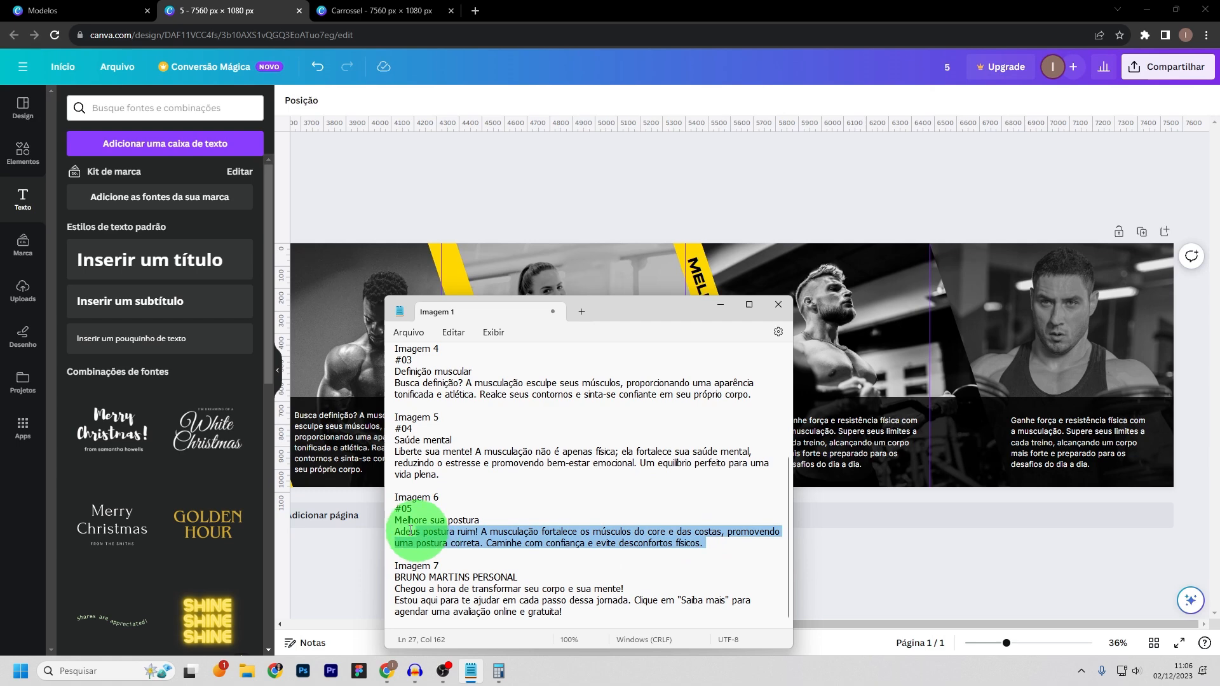
click(728, 305)
click(816, 451)
double_click(816, 451)
key(ctrl+v)
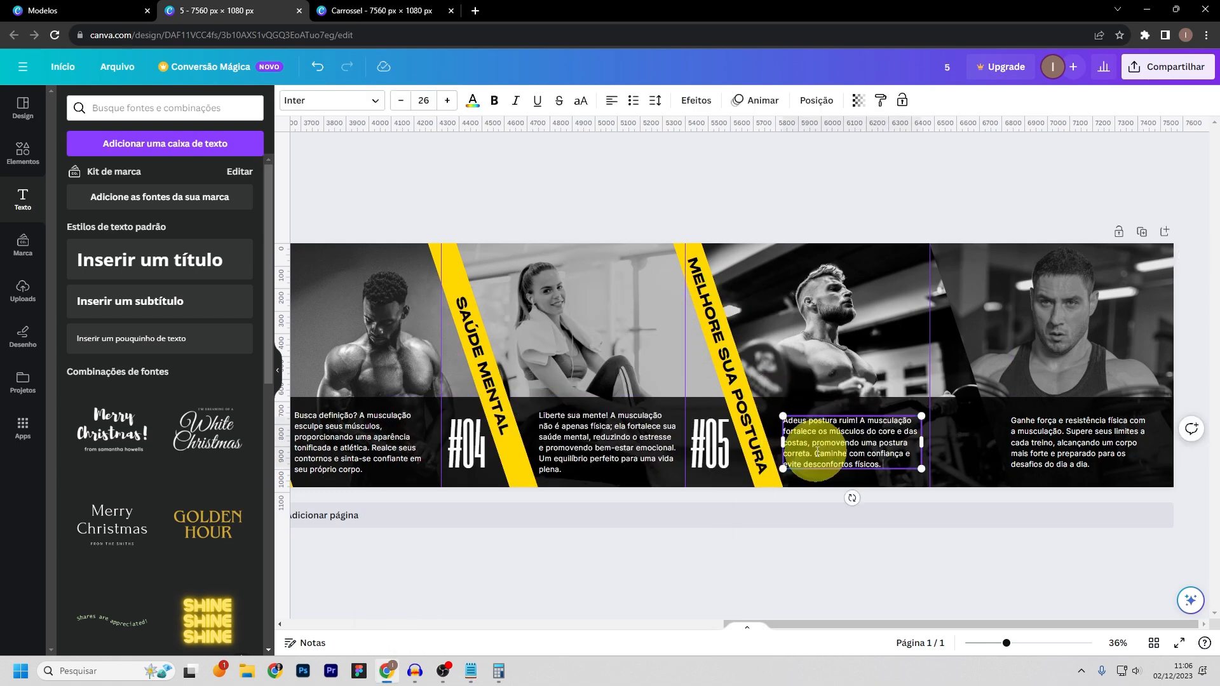
click(837, 454)
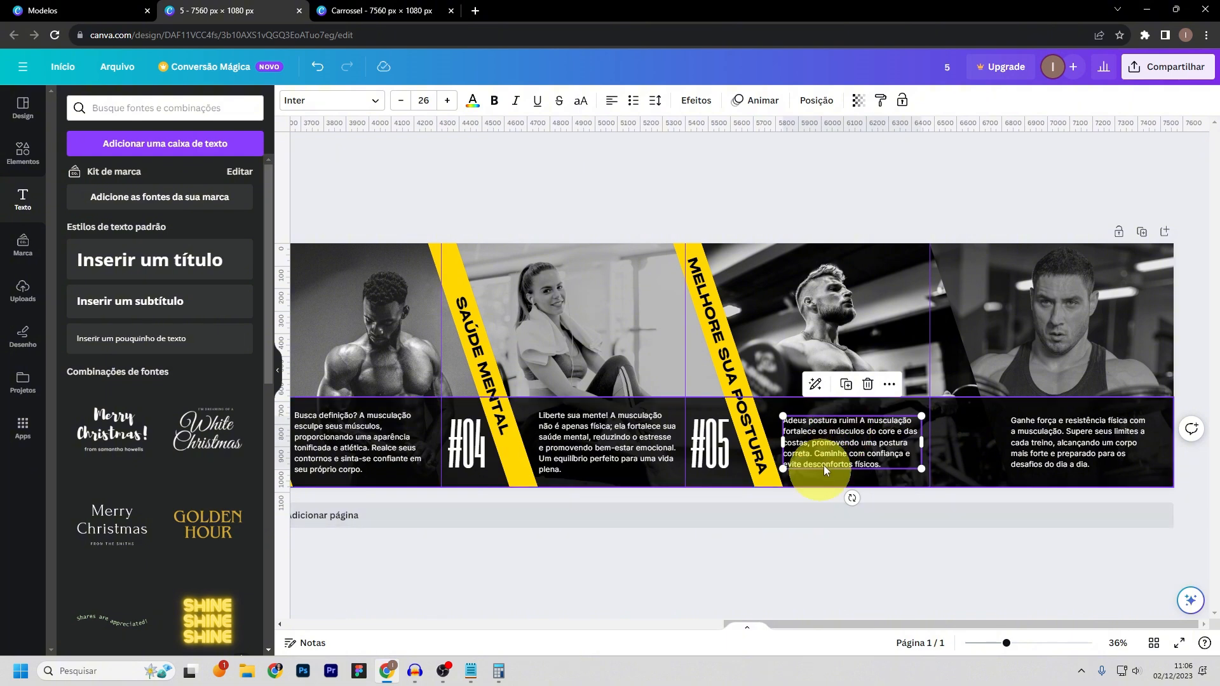
click(833, 559)
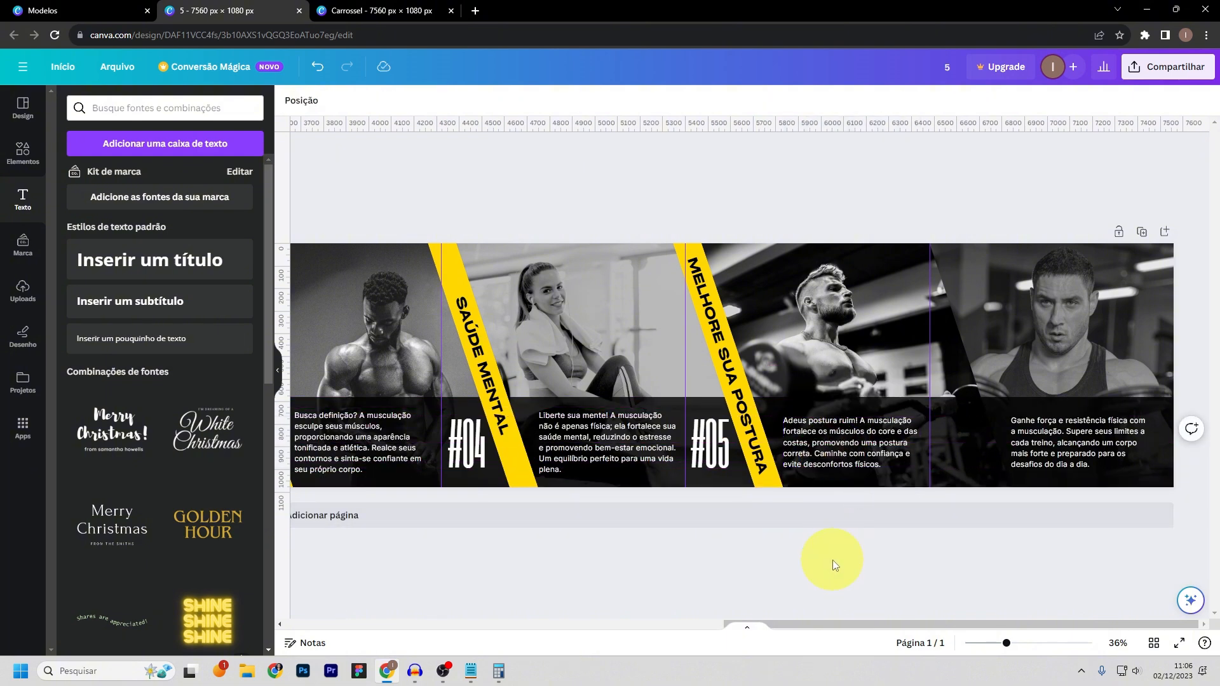
- Add a dotted line across the last two slides and color it with the document's yellow
drag(922, 623, 964, 625)
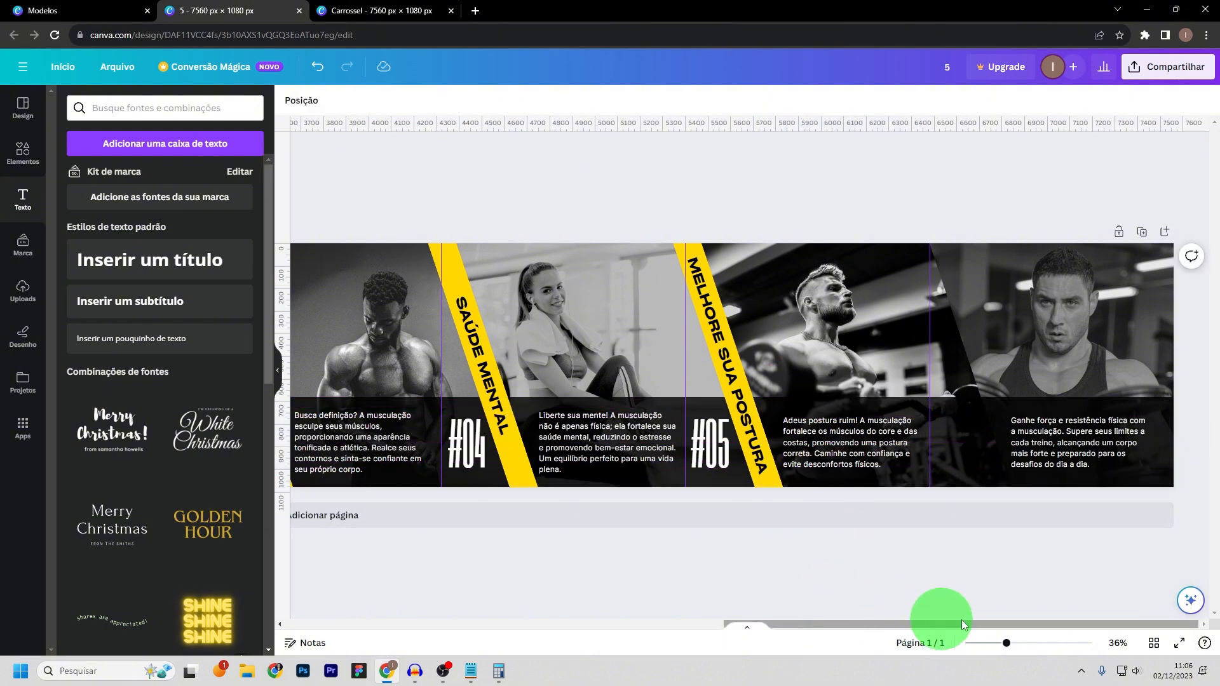
drag(1030, 644, 1151, 613)
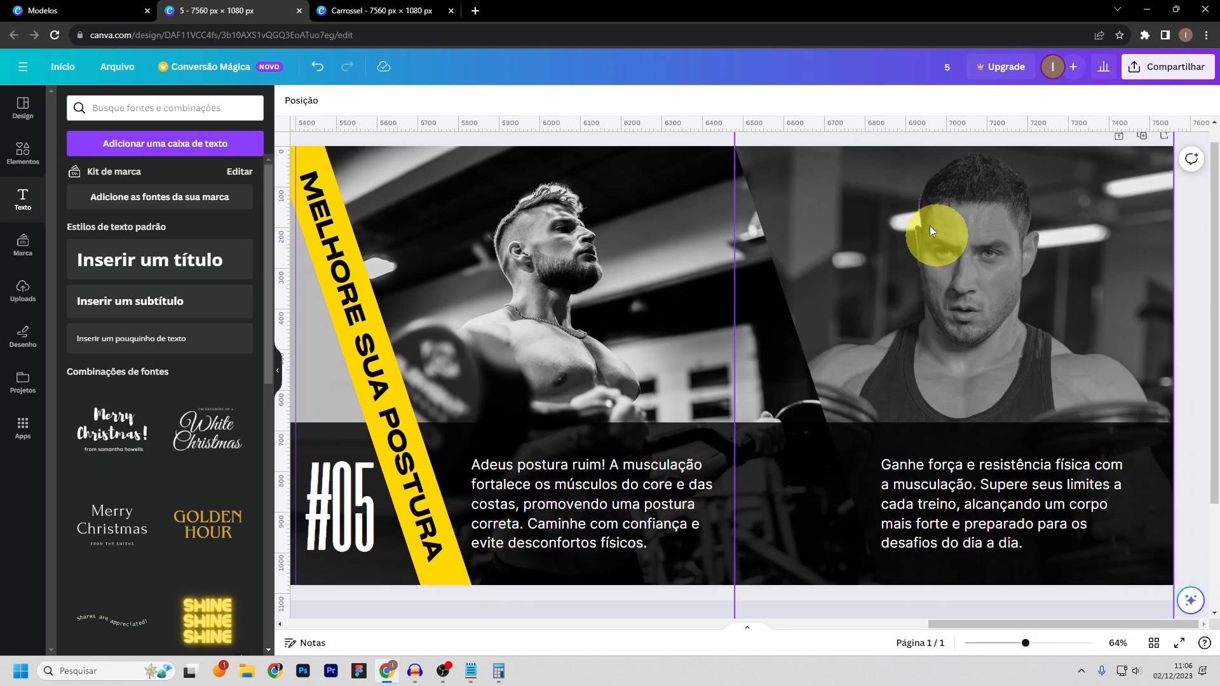
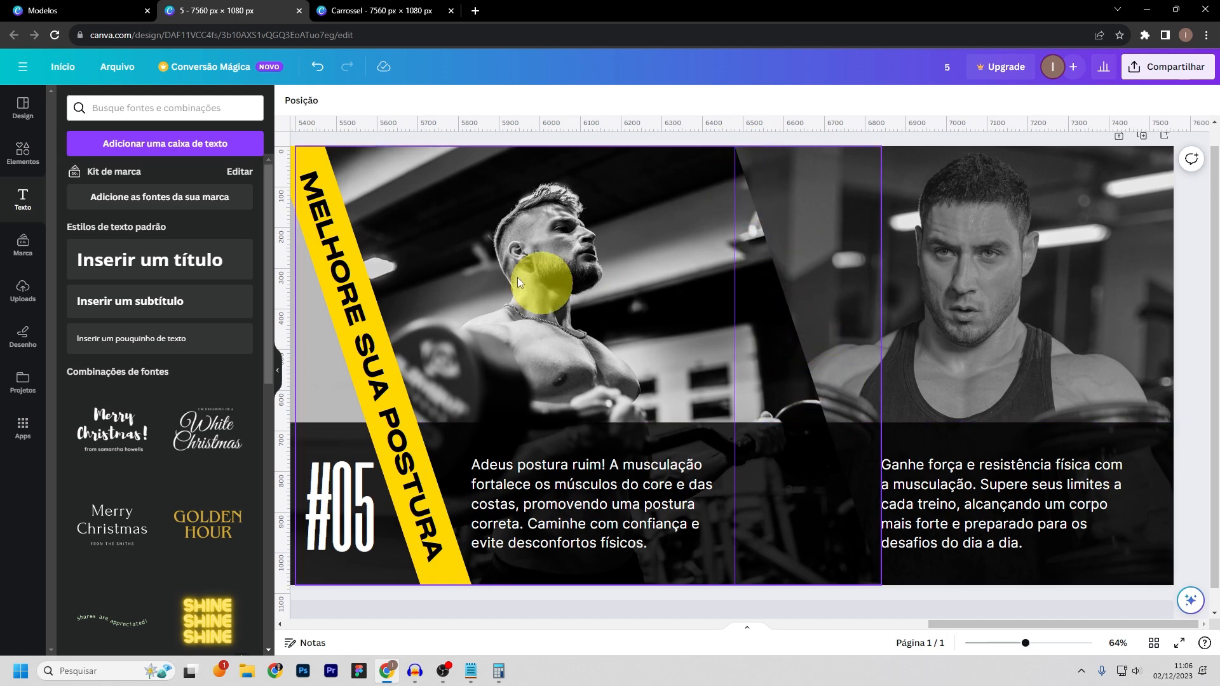
click(26, 156)
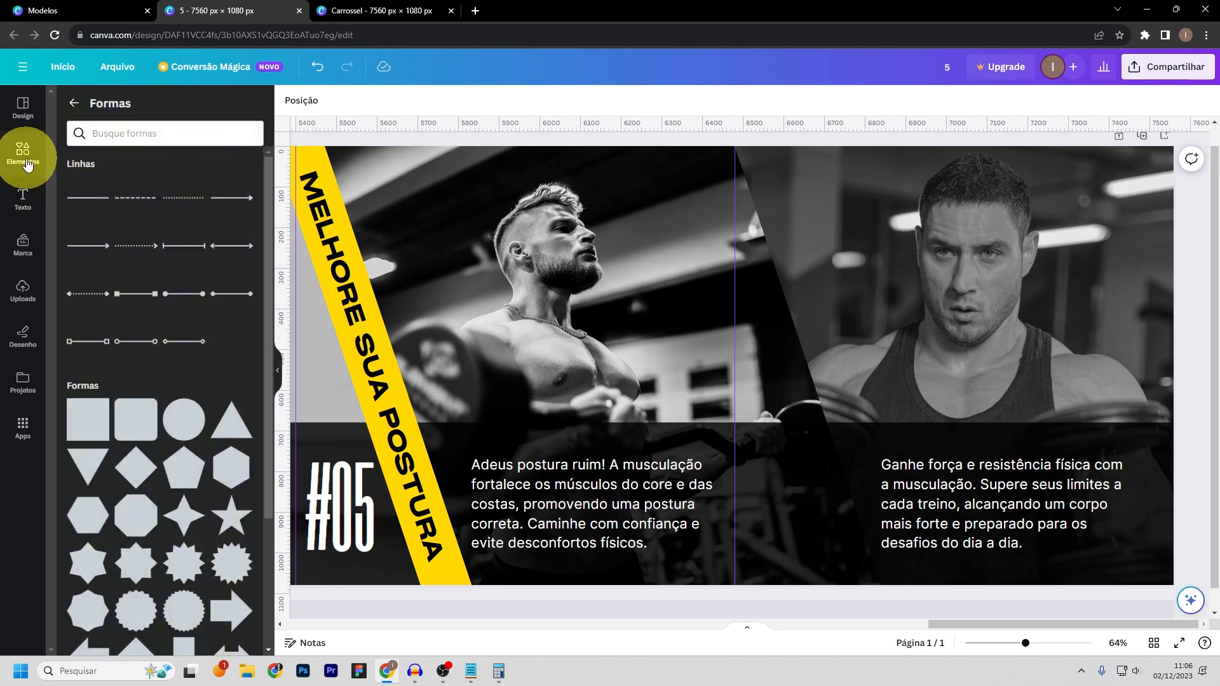
click(26, 162)
click(238, 264)
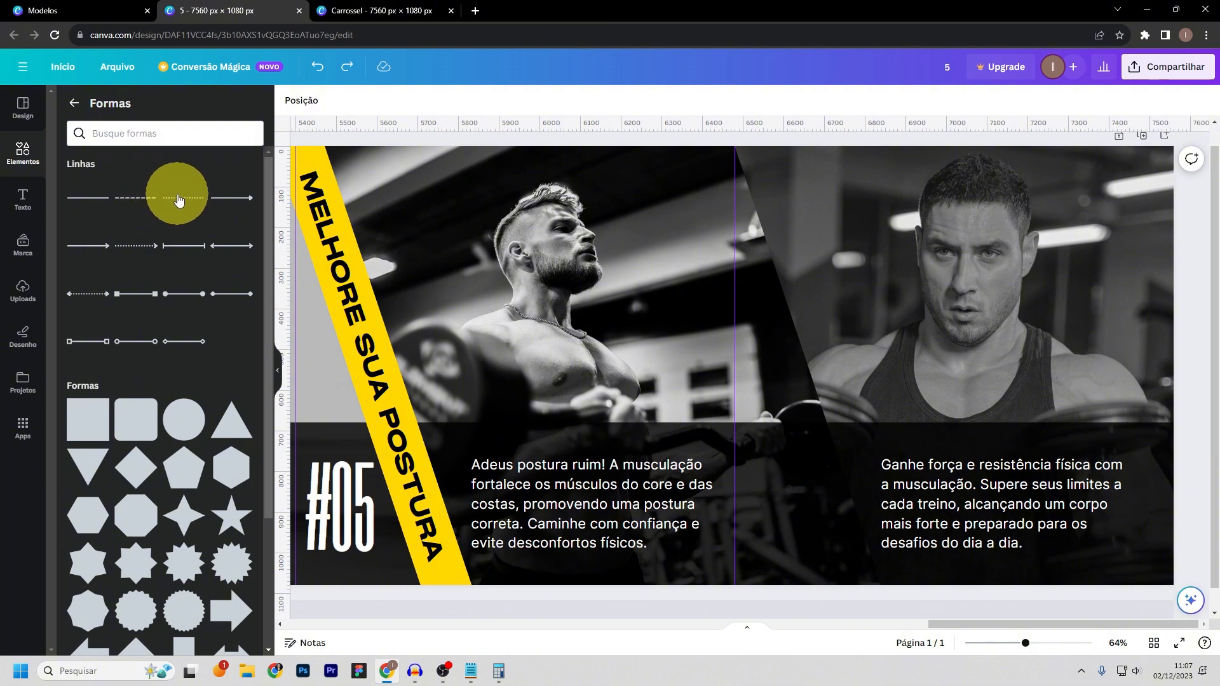
drag(181, 198, 493, 303)
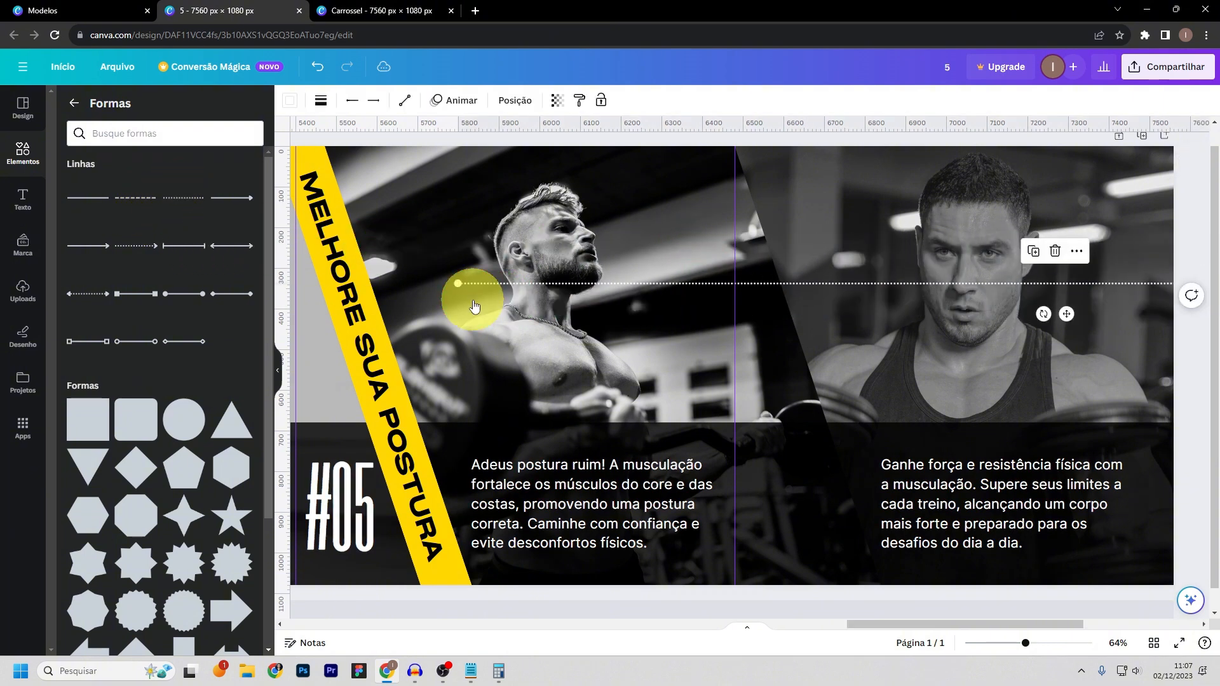
click(289, 111)
click(138, 177)
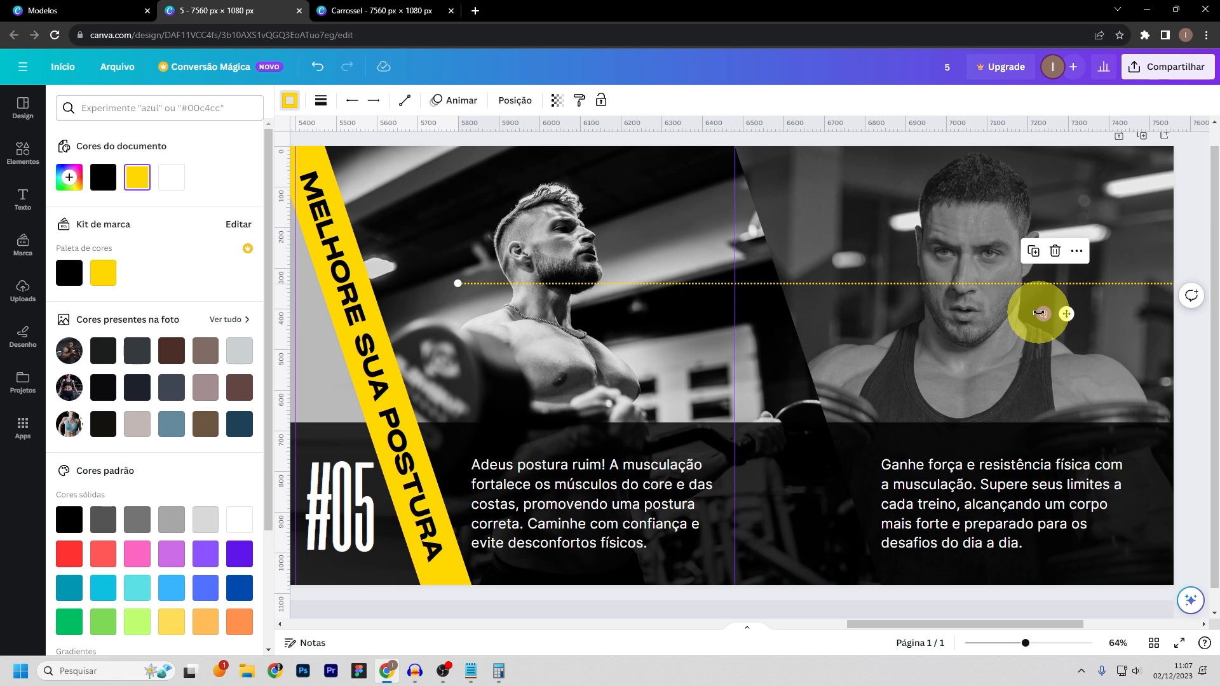
- Rotate the yellow dotted line to 71.5°
mouse_move(1041, 313)
mouse_down()
mouse_move(1024, 286)
mouse_move(1025, 299)
mouse_up()
click(515, 101)
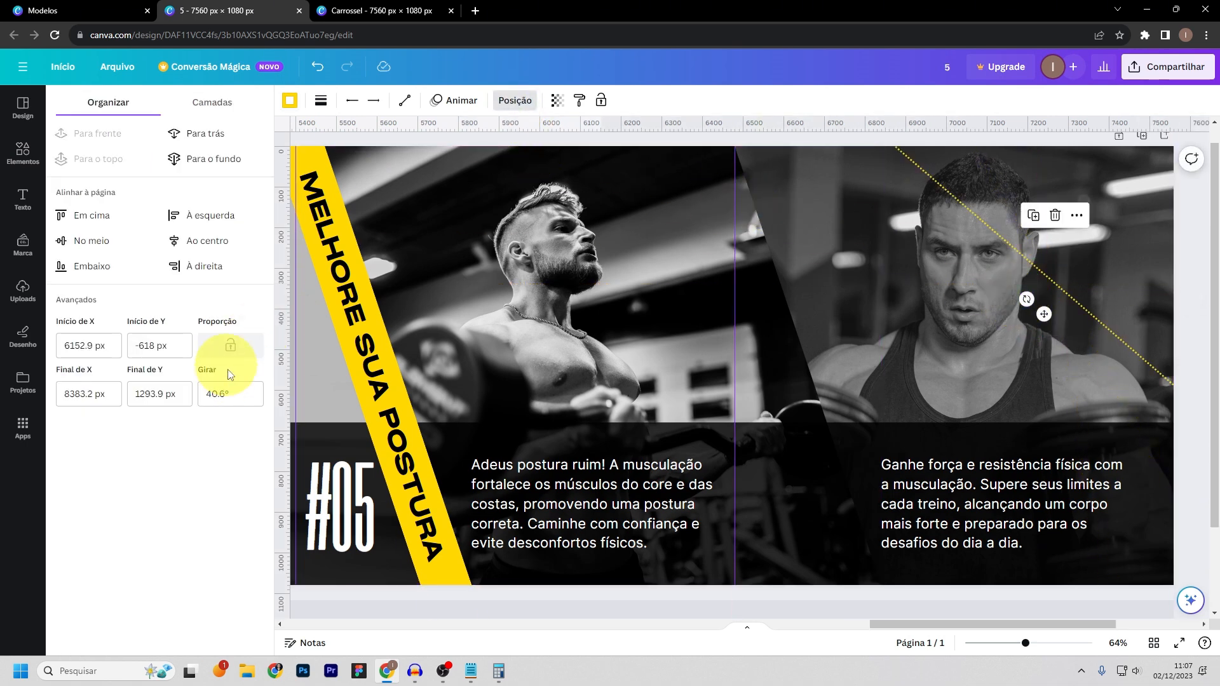
click(237, 394)
double_click(236, 394)
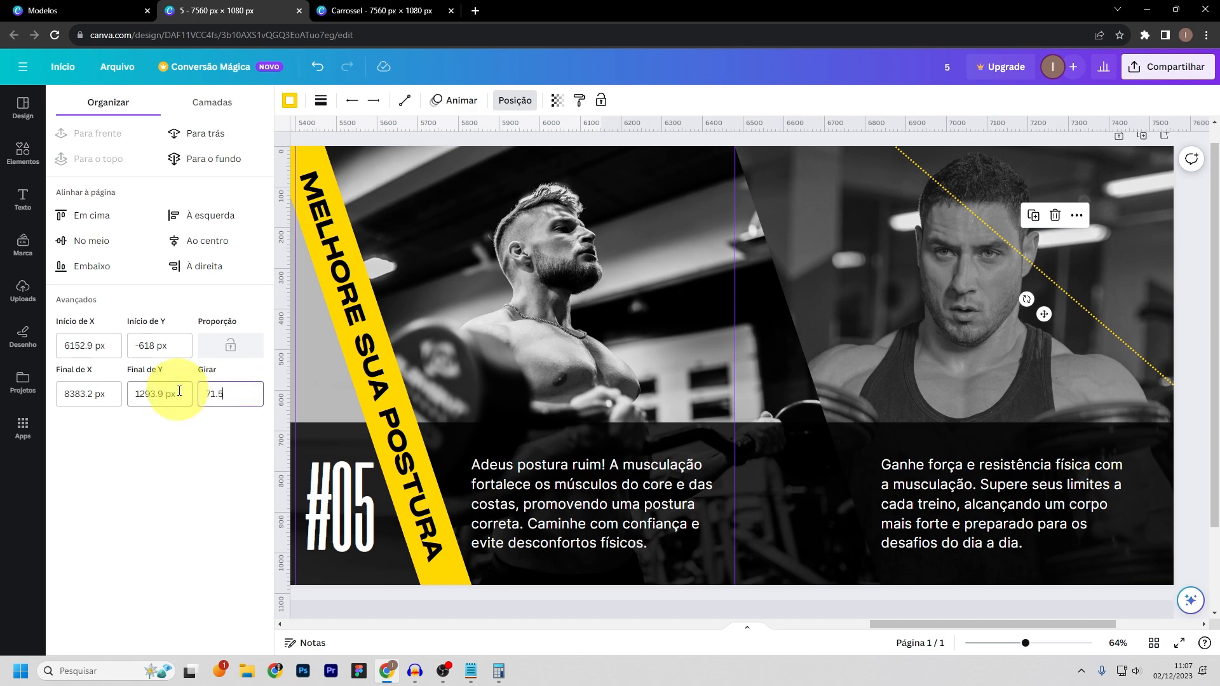
key(Return)
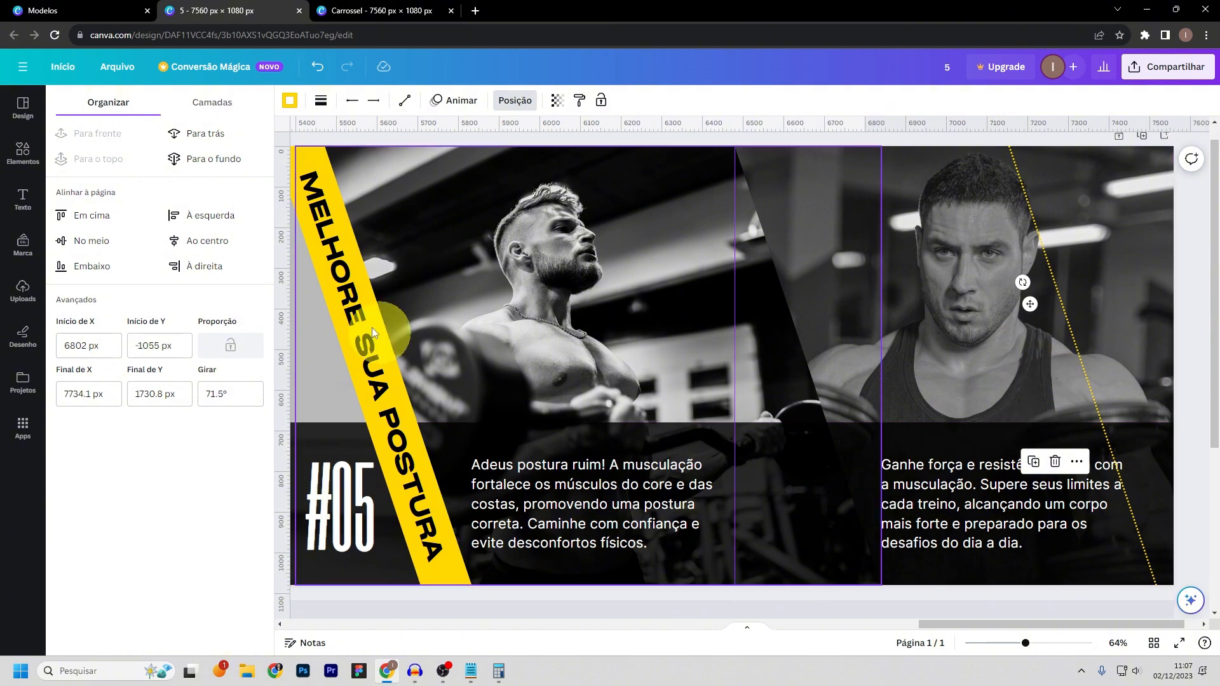
- Position the dotted line along the slanted edge of the last slide's photo, ending at the top of the dark text band
drag(1077, 350, 757, 188)
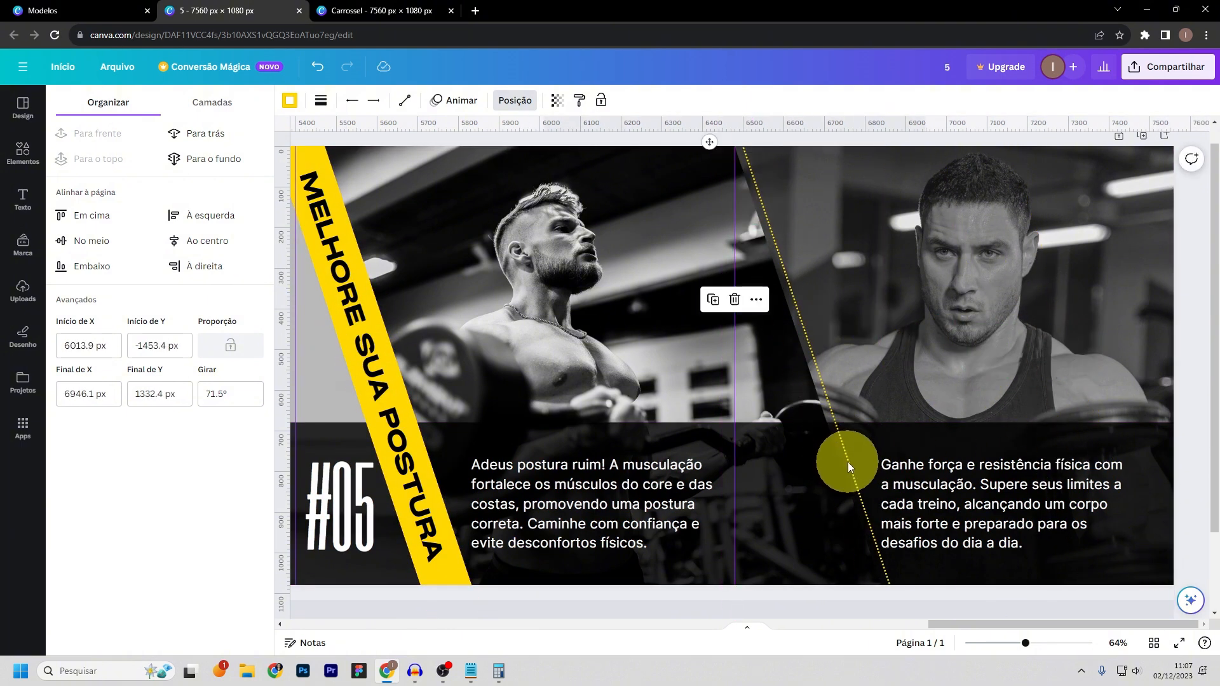
drag(848, 467, 744, 193)
drag(1027, 644, 1078, 624)
drag(693, 438, 704, 435)
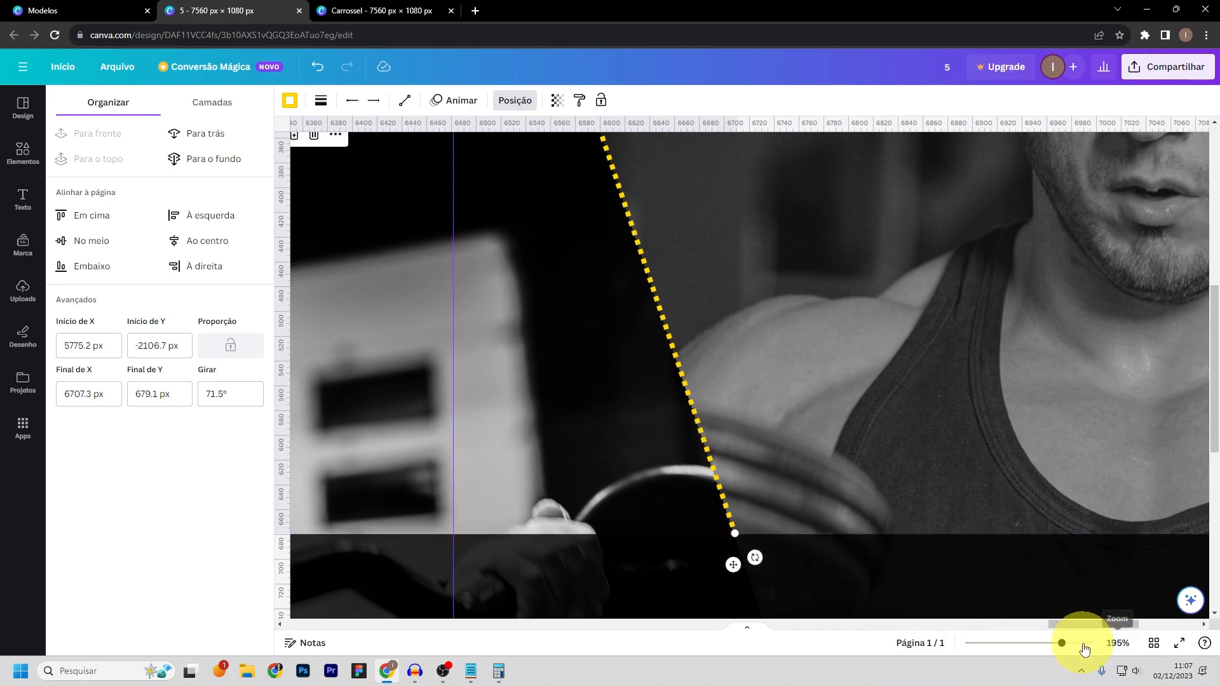
drag(1066, 646, 1015, 643)
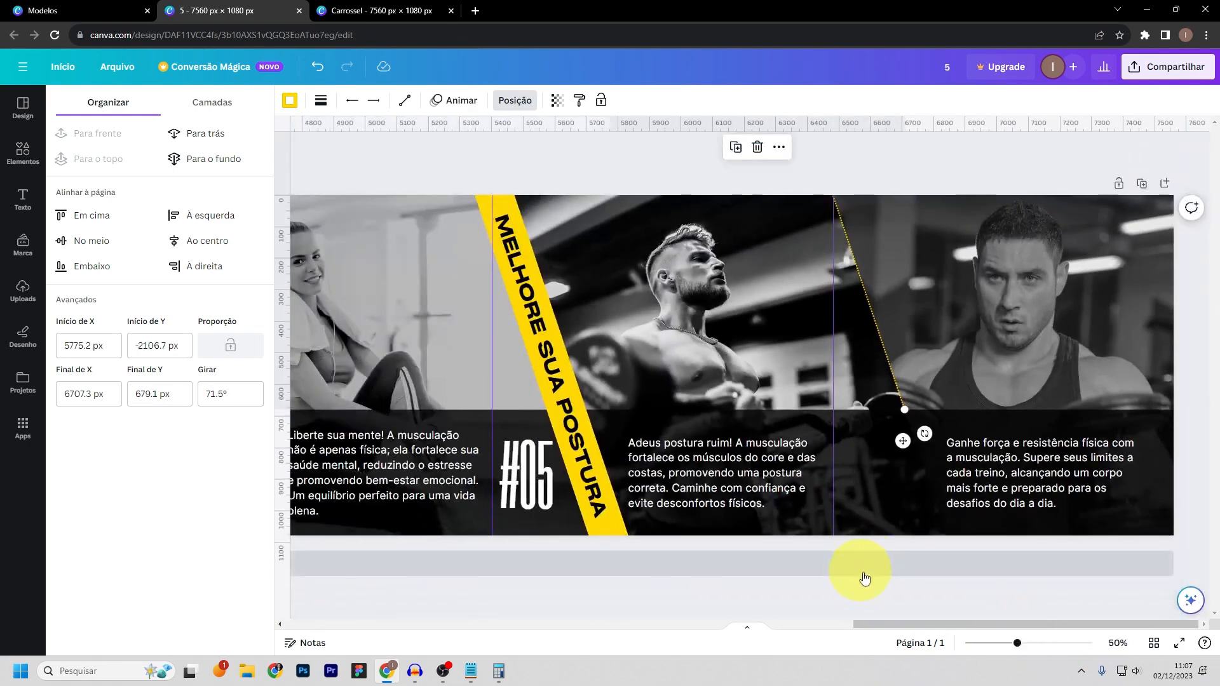
click(823, 168)
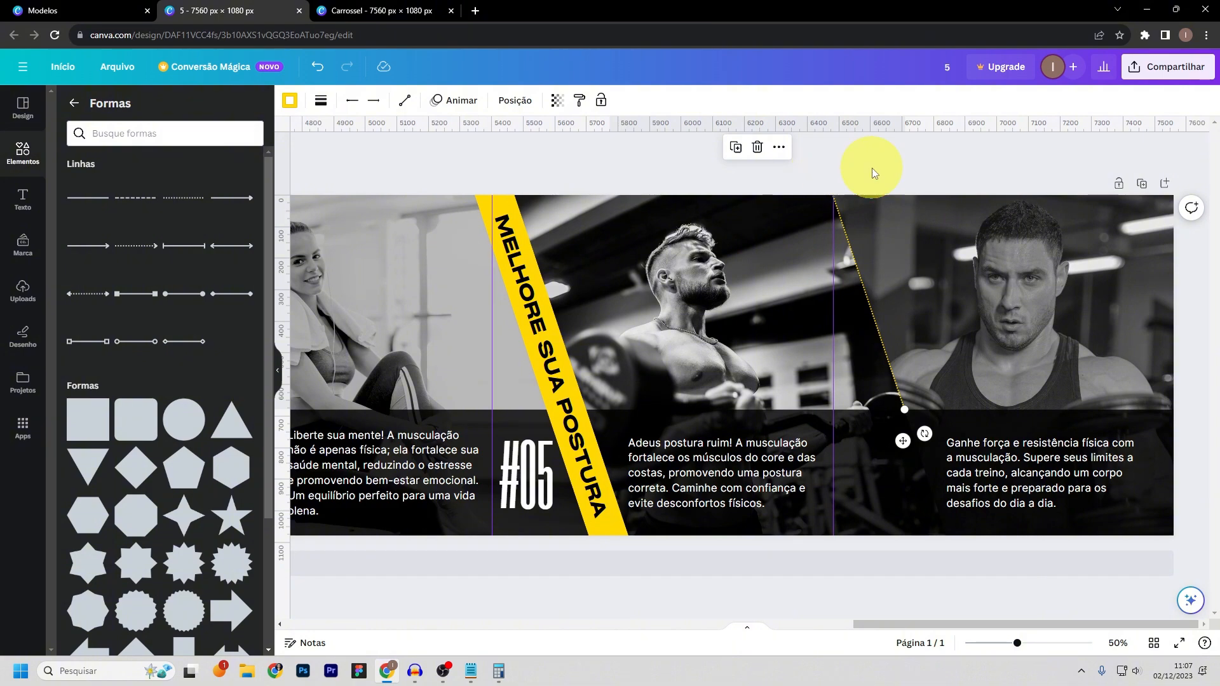
- Replace the last slide's description with the "Estou aqui para te ajudar" text from the Notepad script
click(1024, 483)
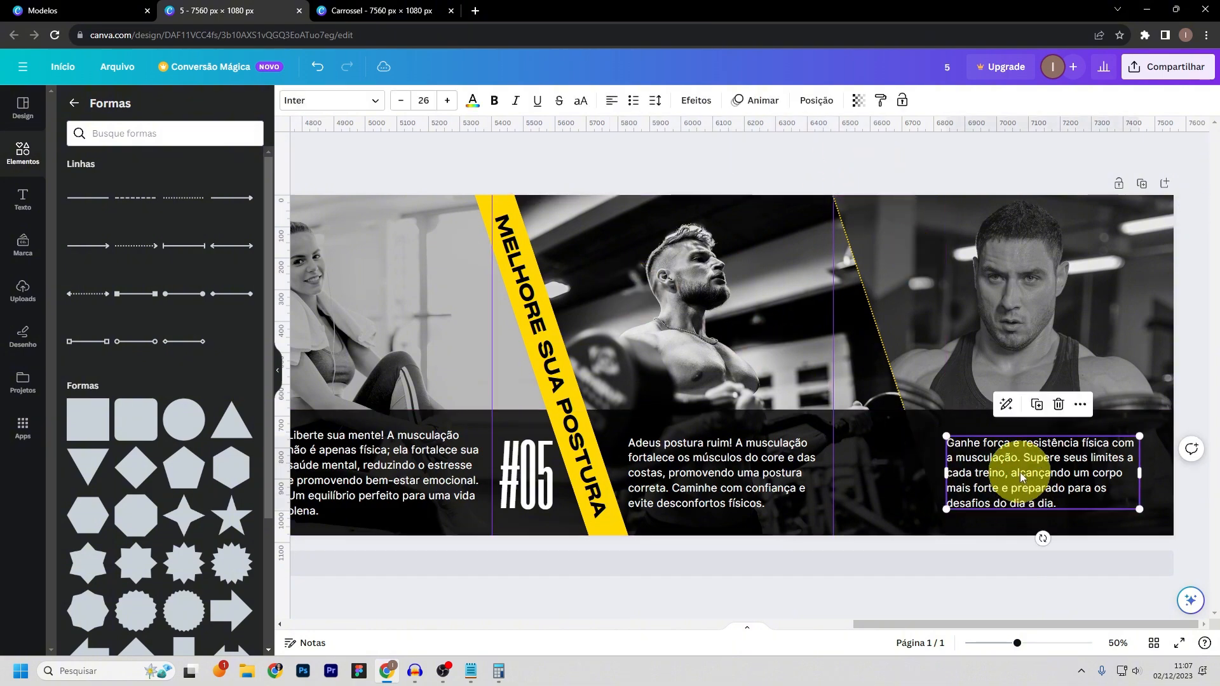
click(470, 672)
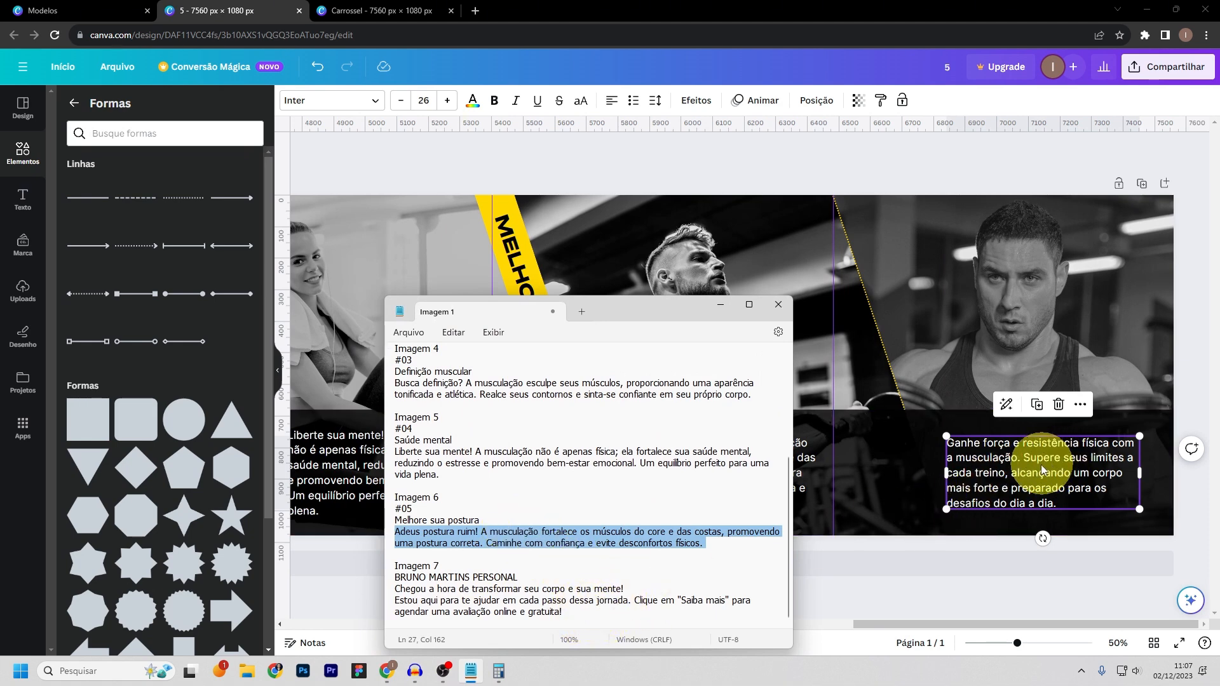
drag(571, 615, 402, 600)
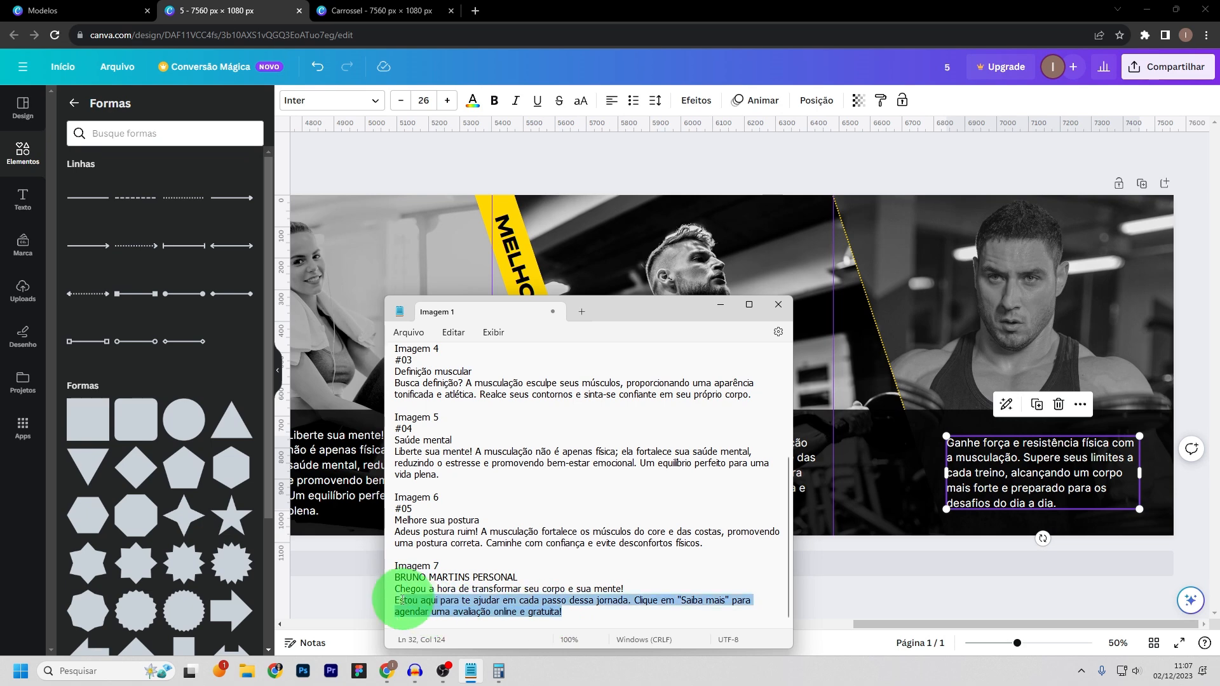
right_click(443, 607)
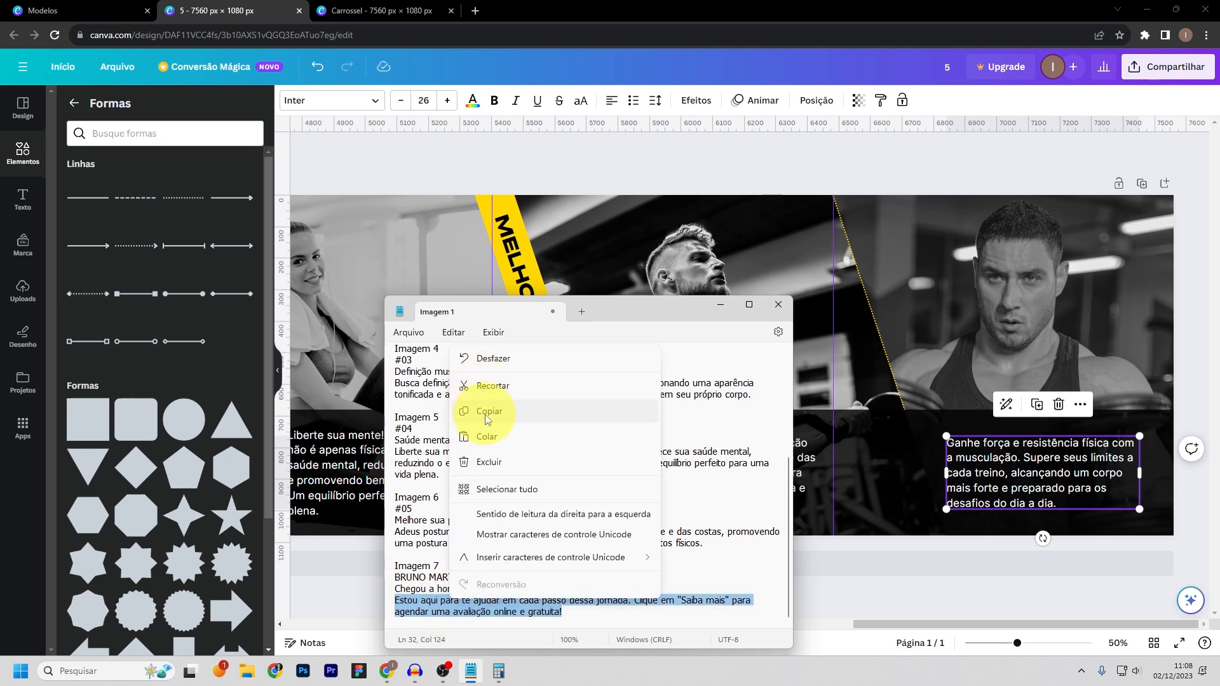
click(488, 414)
click(966, 474)
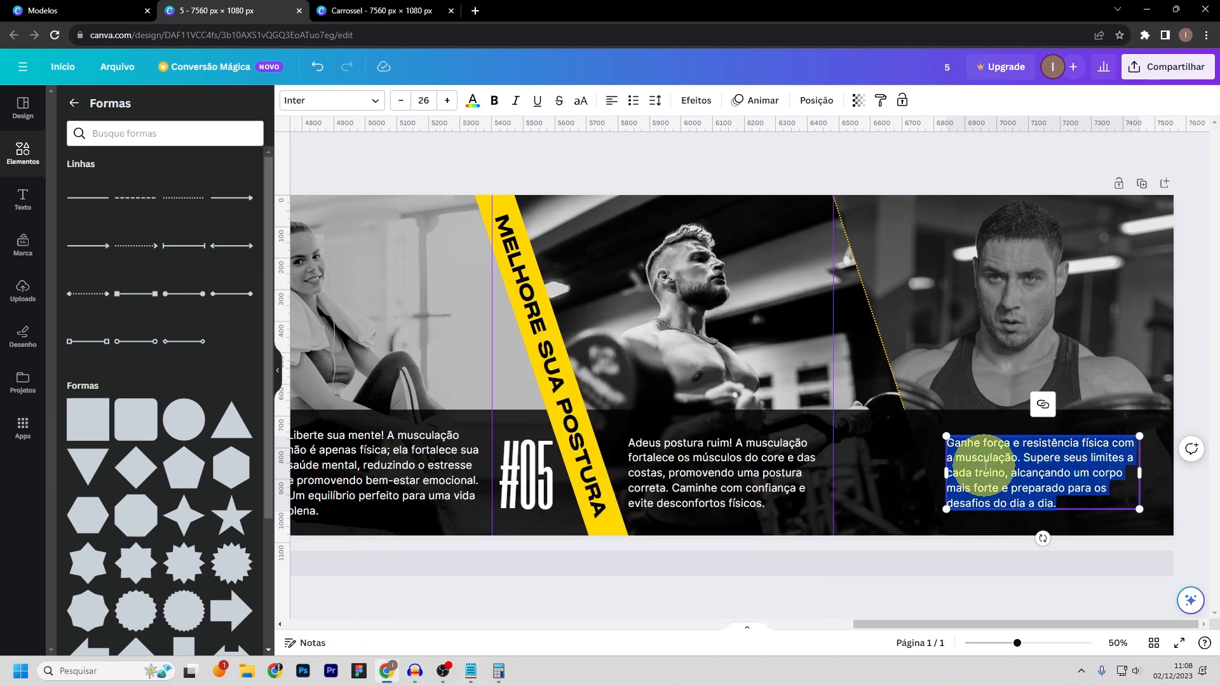
right_click(1018, 490)
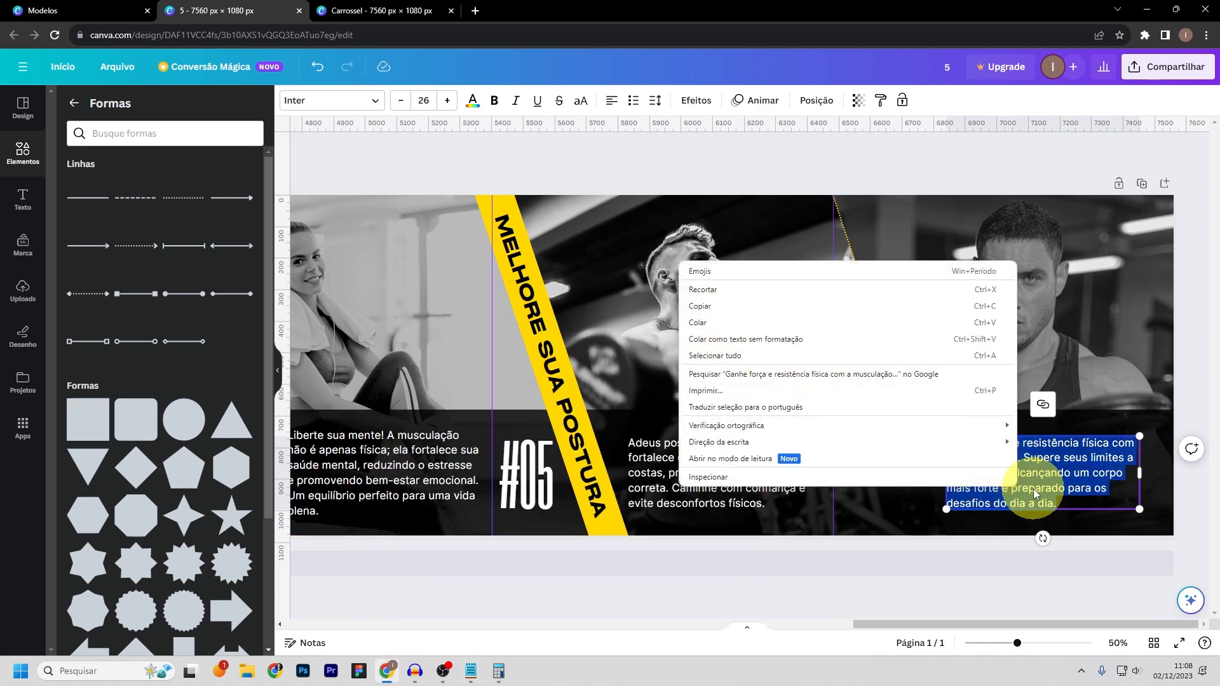
click(1036, 494)
key(ctrl+v)
click(873, 467)
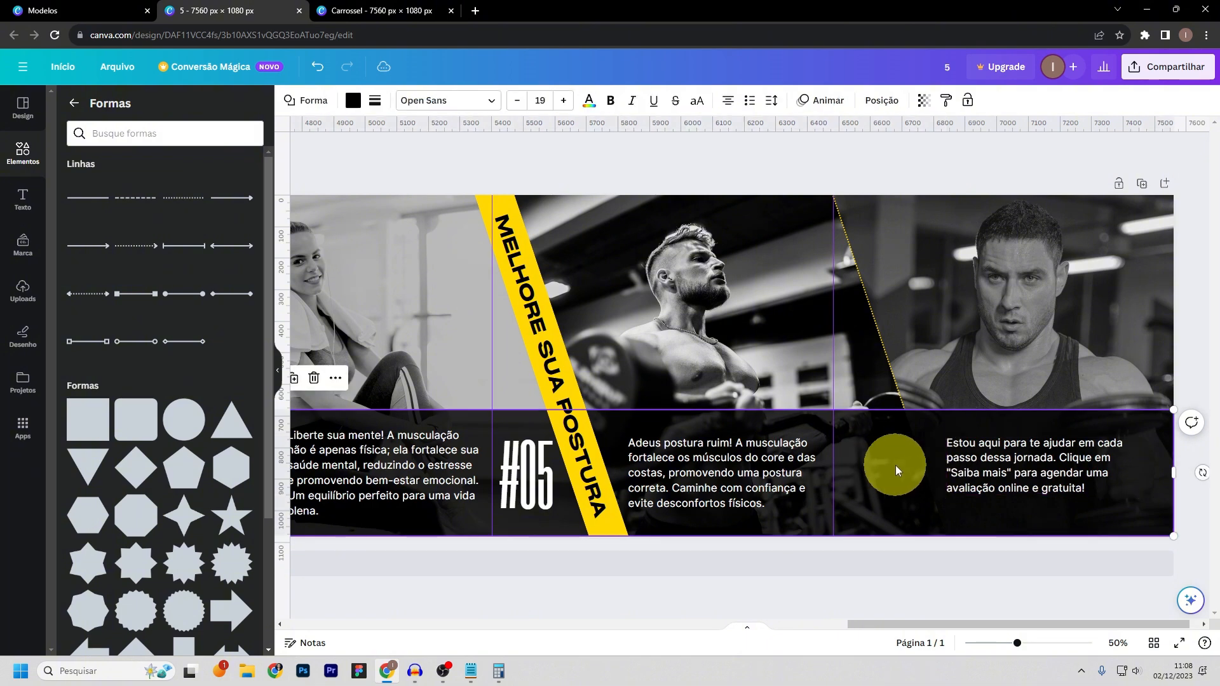
- Reposition and widen the last slide's description so it wraps onto three lines, and make "gratuita!" bold
drag(1009, 473, 943, 496)
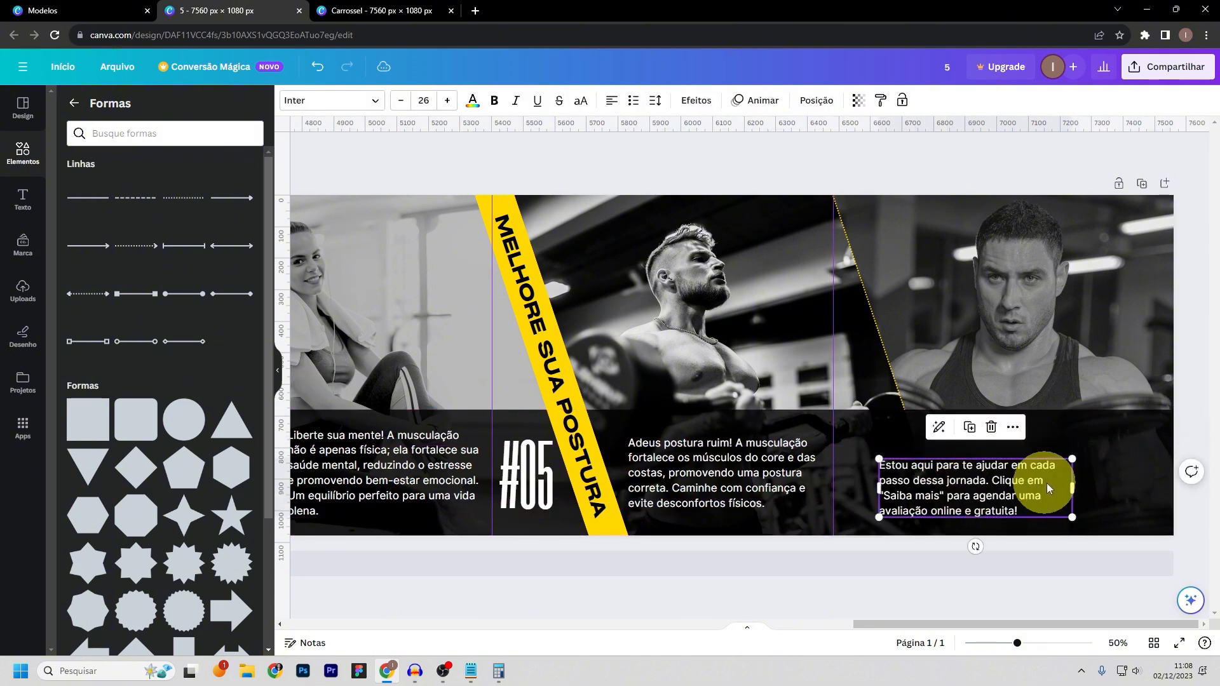
drag(1075, 485, 1168, 477)
drag(1084, 487, 1063, 481)
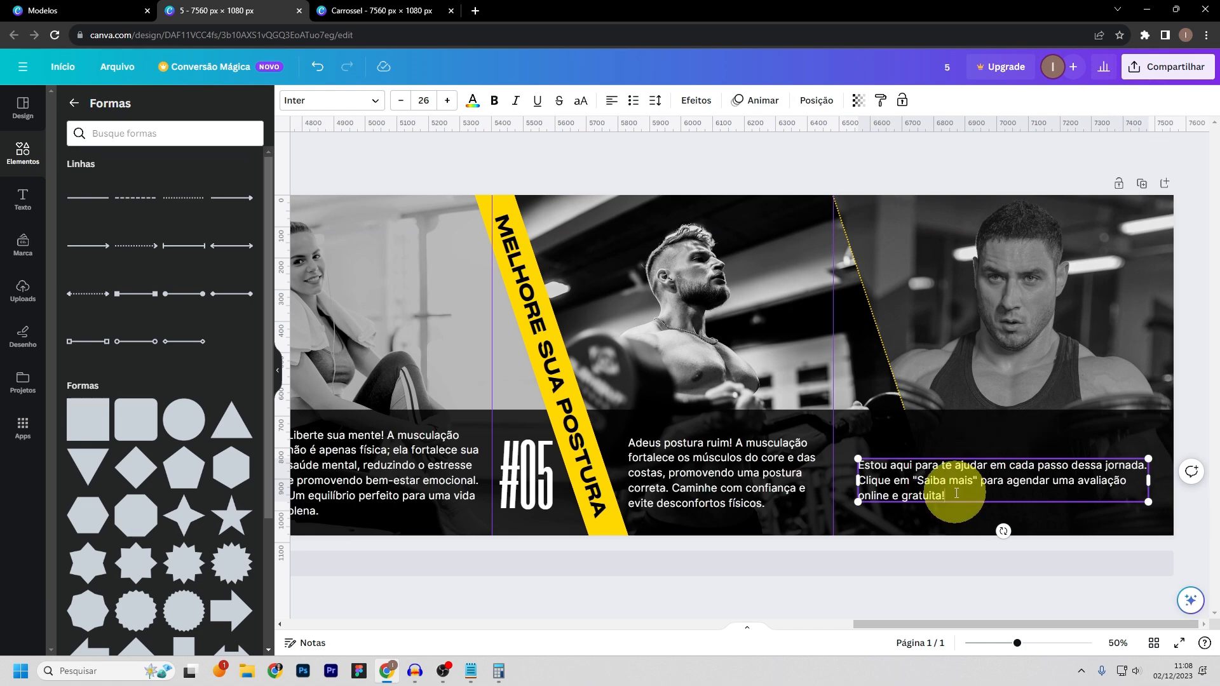
drag(953, 498, 909, 496)
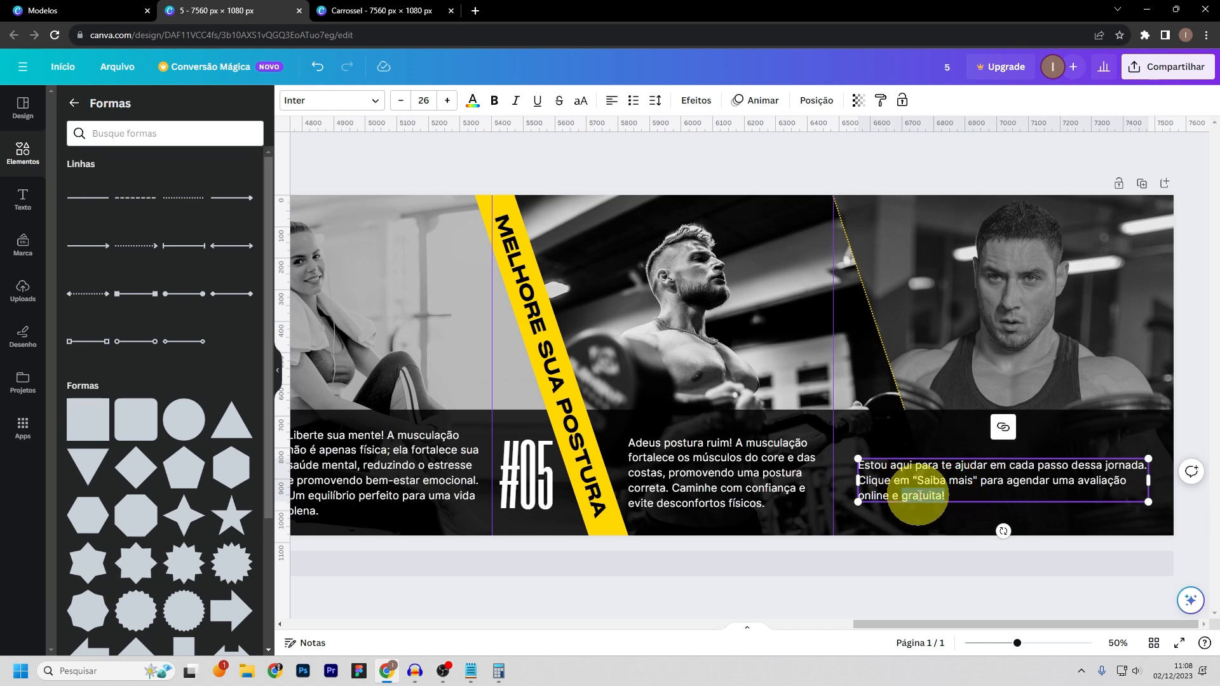
click(494, 101)
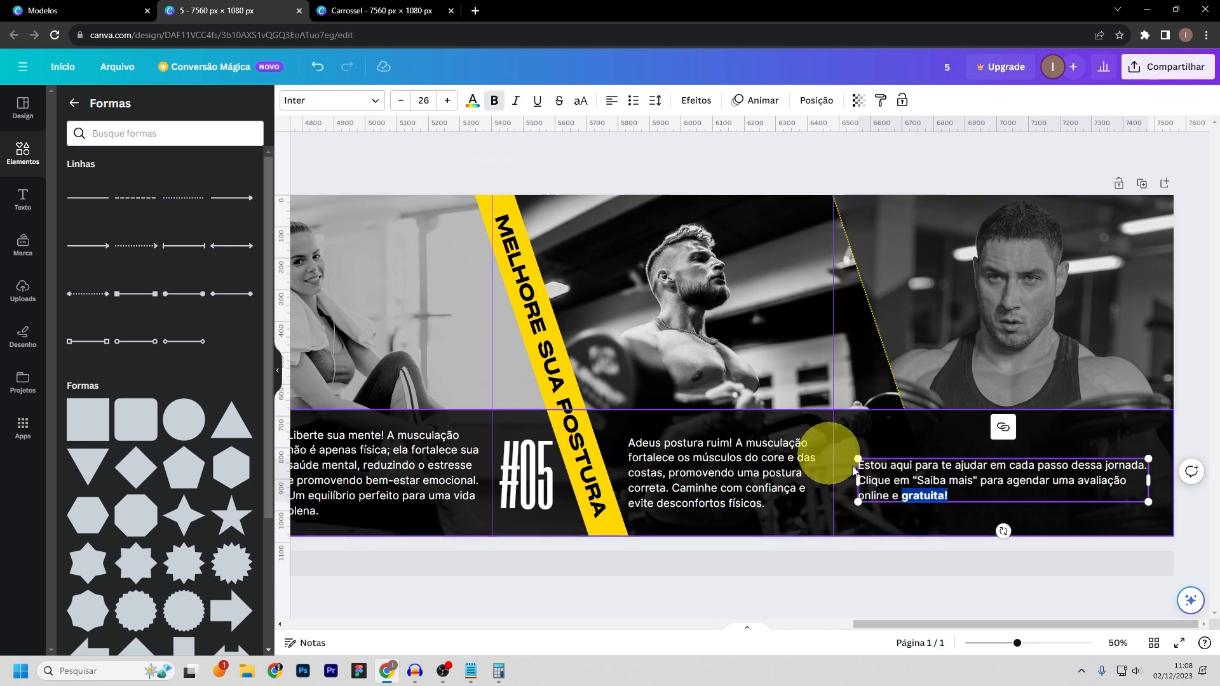
click(886, 447)
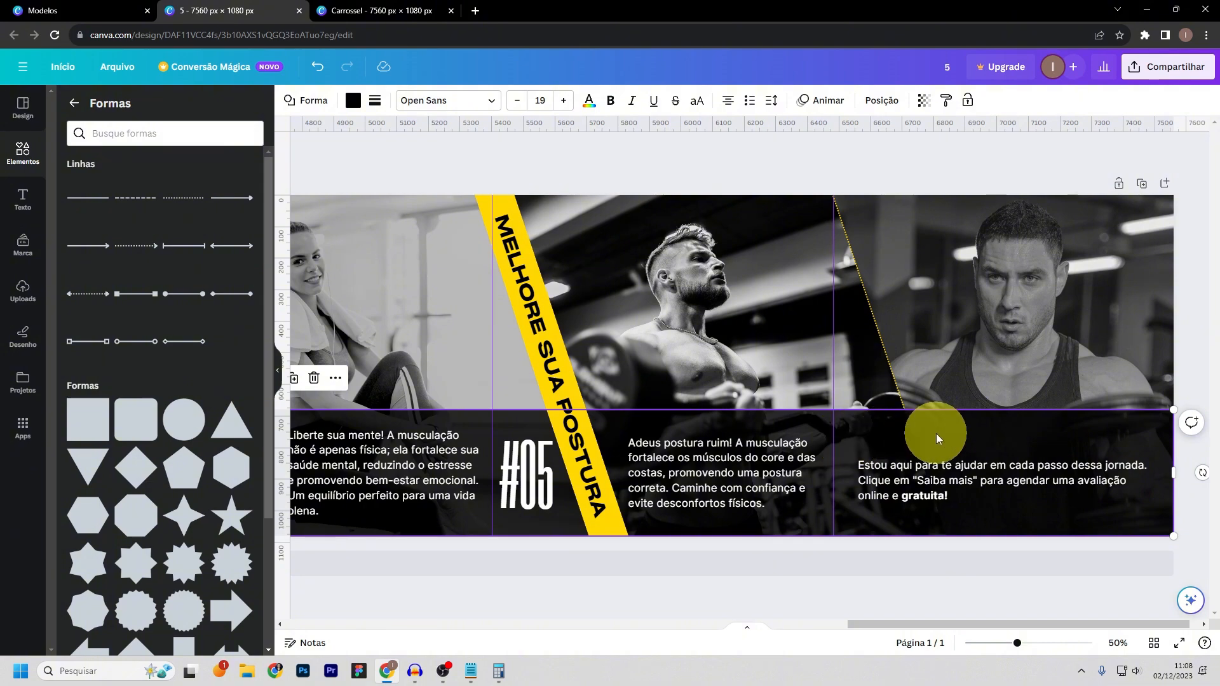
- Place a copy of the first slide's yellow "Benefícios da musculação" title on the last slide
drag(848, 624, 345, 614)
click(456, 475)
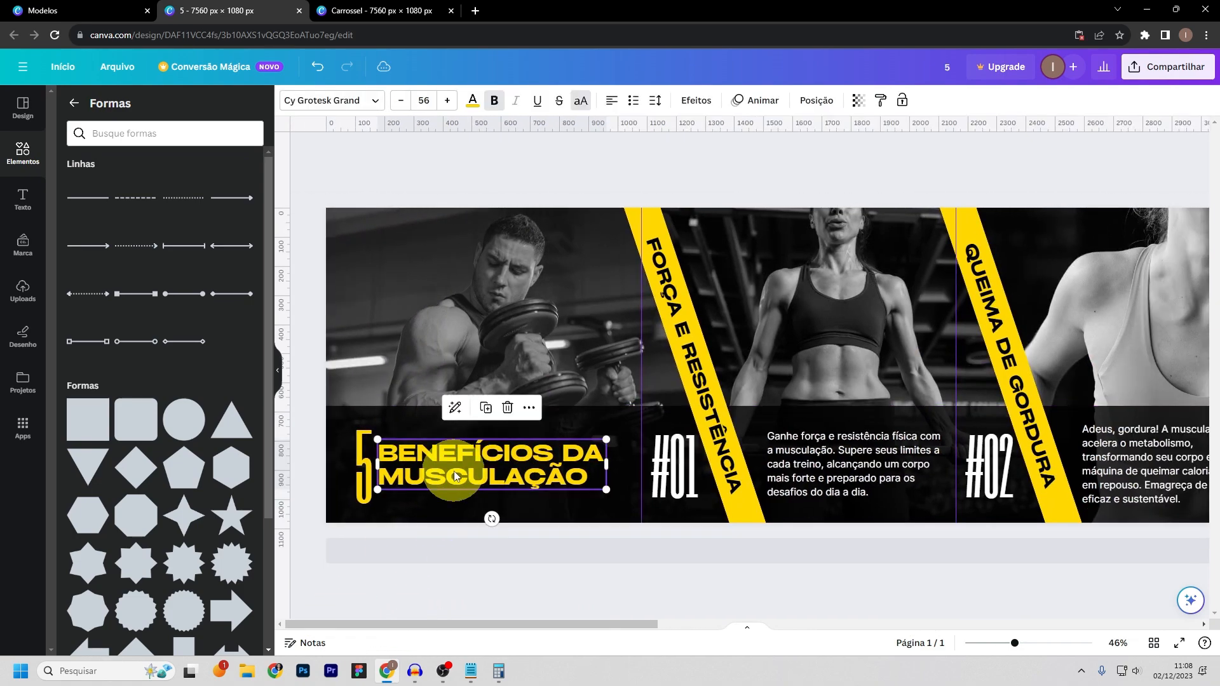
drag(1015, 643, 972, 640)
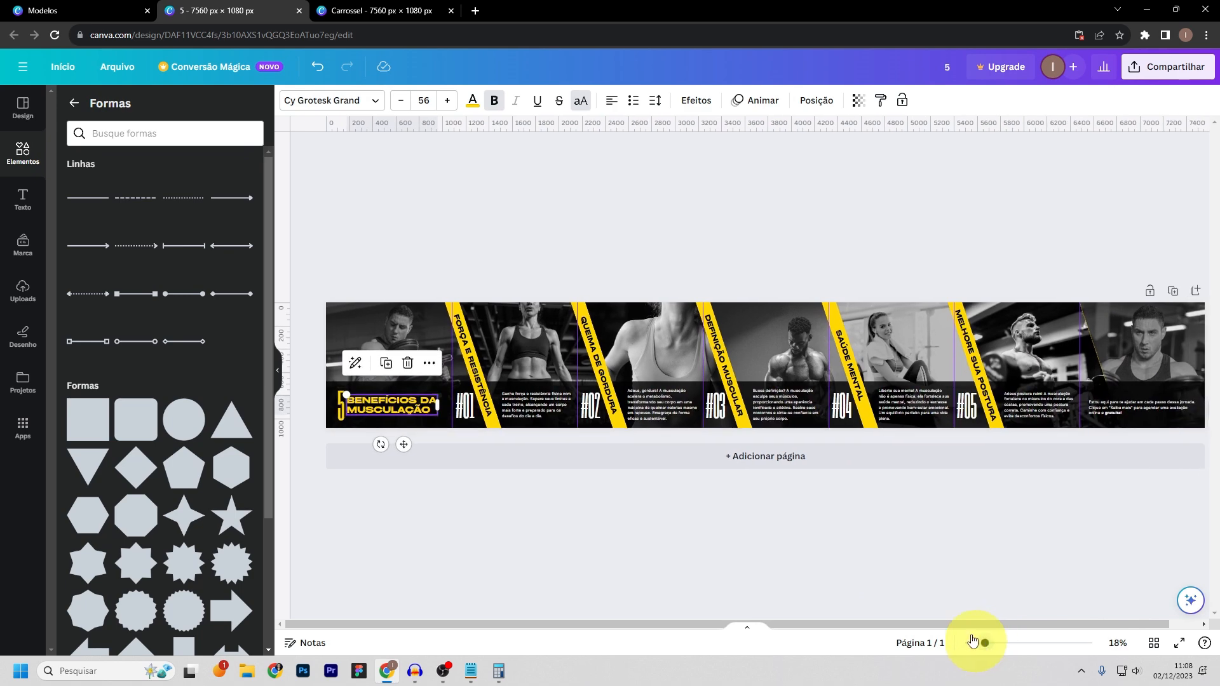
click(375, 412)
drag(370, 408, 1125, 398)
drag(990, 646, 1026, 643)
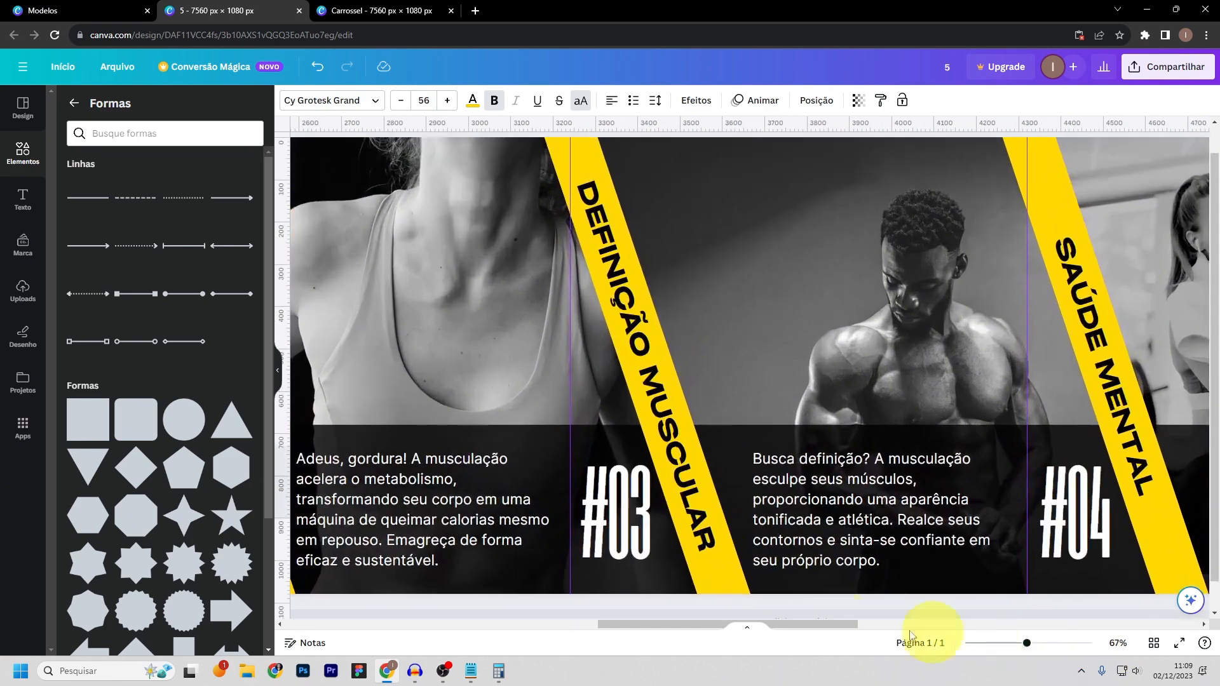
- Set the font size of the copied yellow title on the last slide to 26
drag(812, 623, 1163, 619)
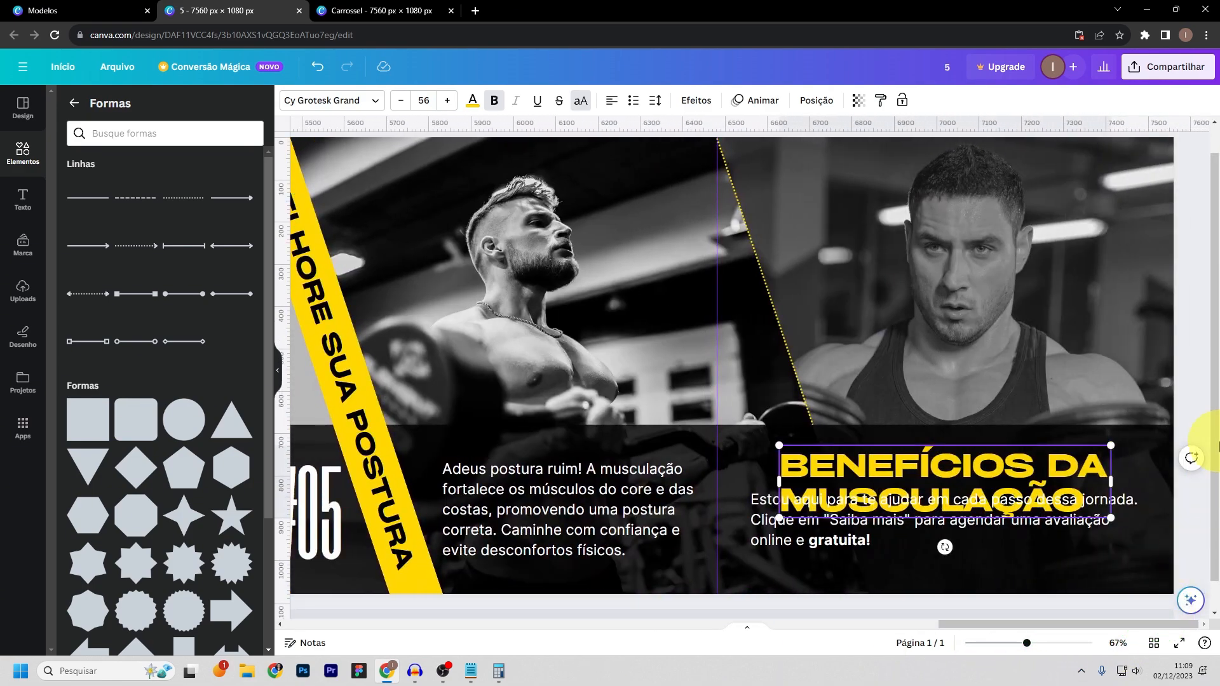
scroll(1193, 438, down, 1)
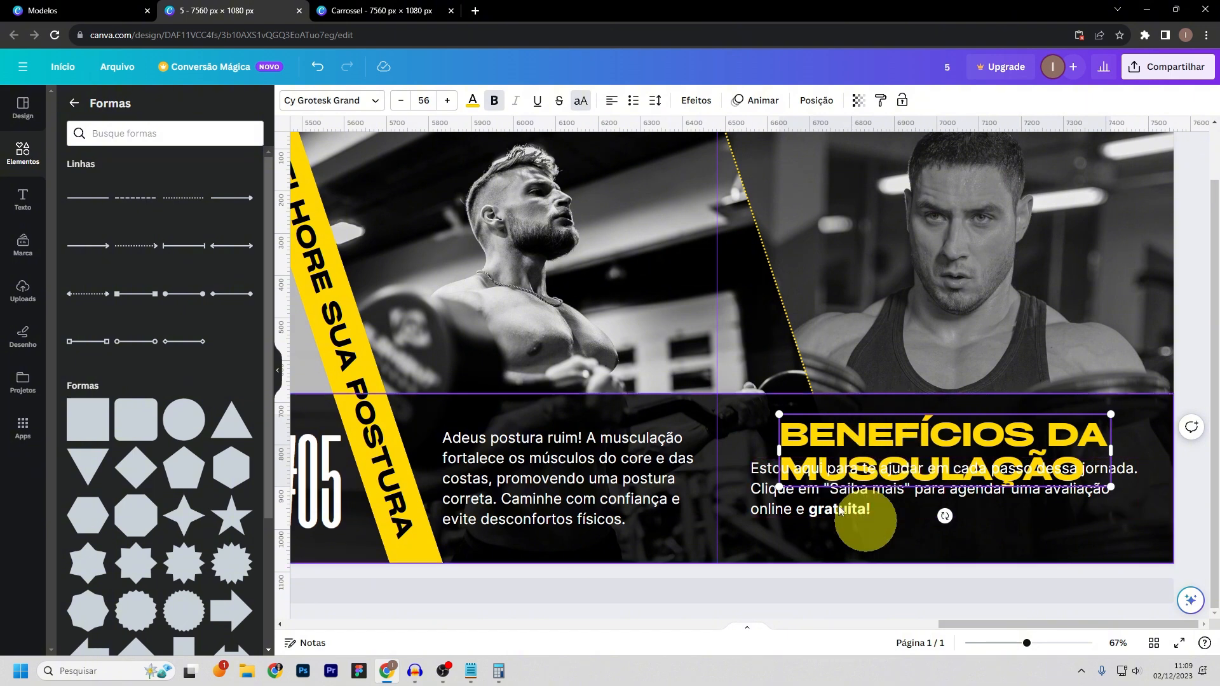
click(422, 102)
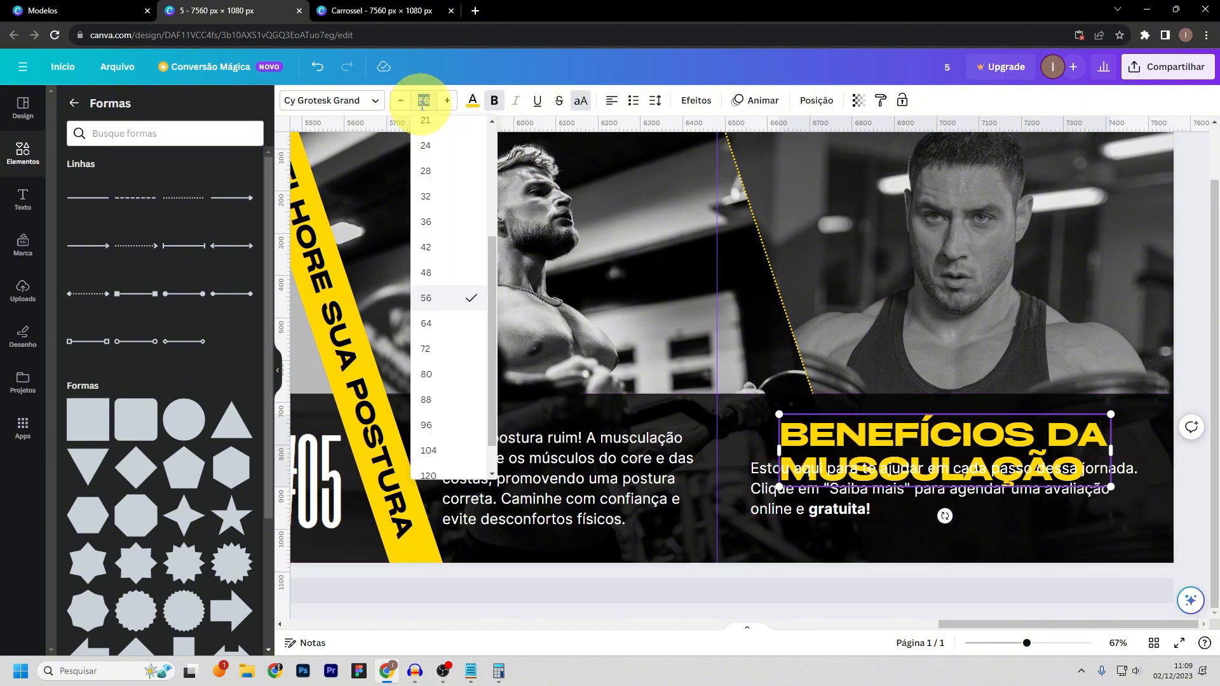
text(26)
key(Return)
- Replace the copied title with "Chegou a hora de transformar seu corpo e sua mente!" from the Notepad script and widen it to two lines
double_click(781, 440)
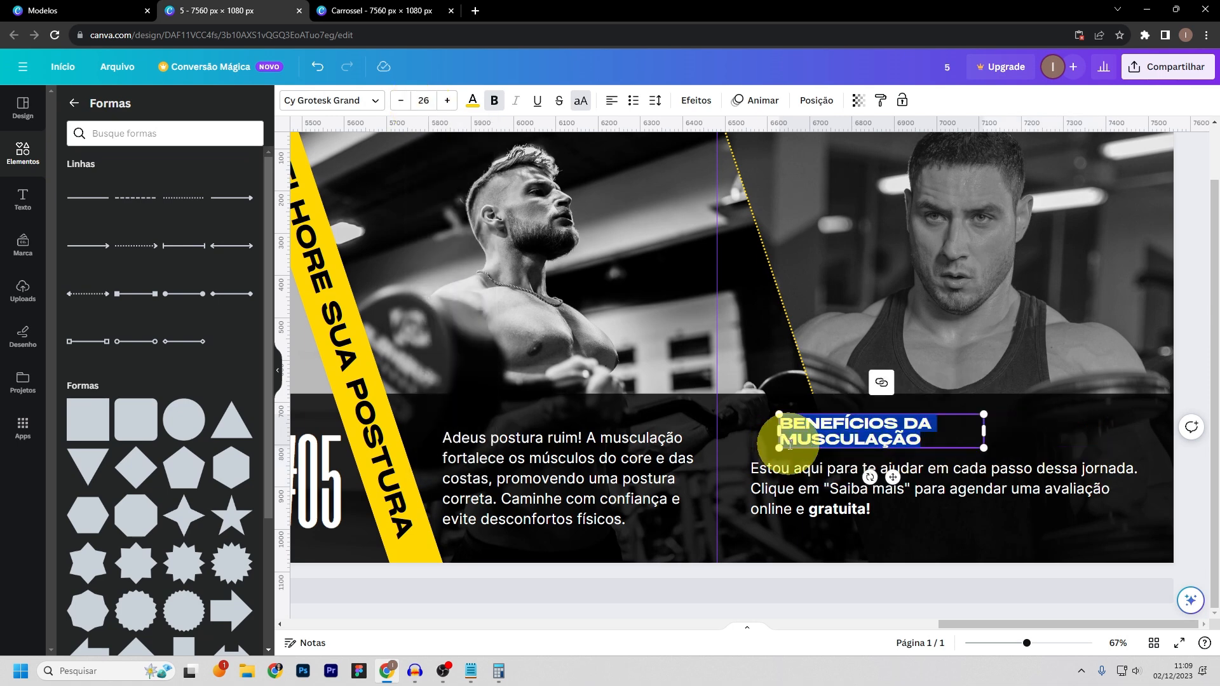
click(471, 671)
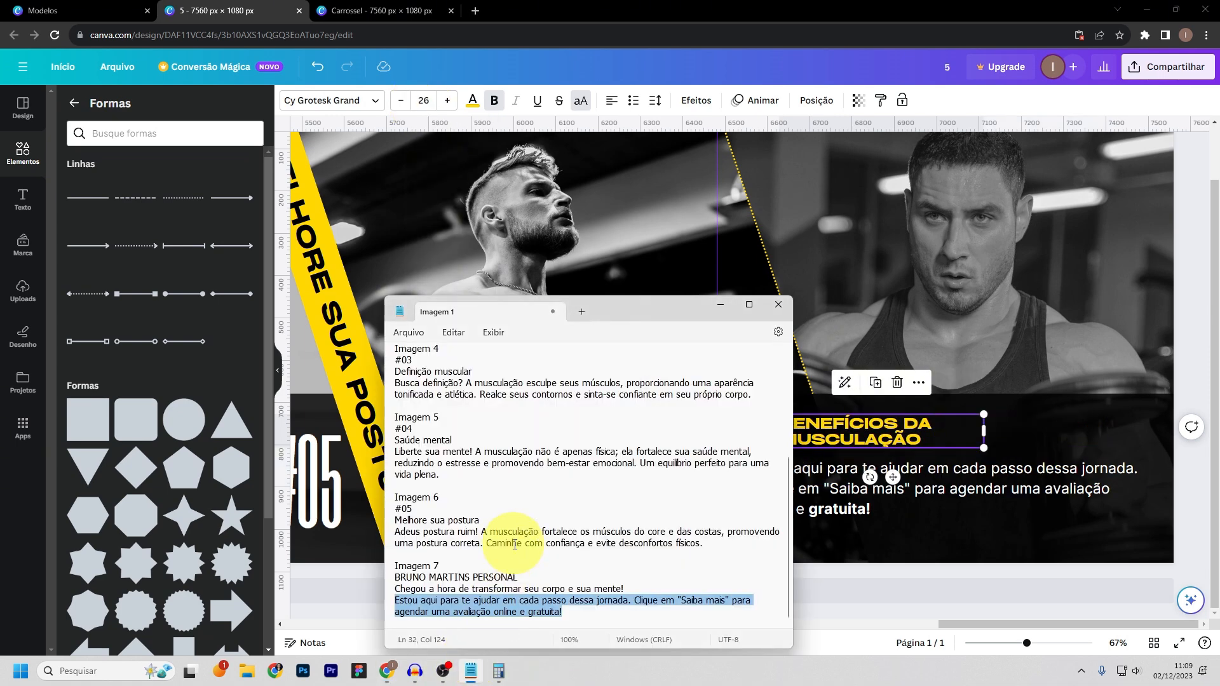
drag(629, 590, 417, 586)
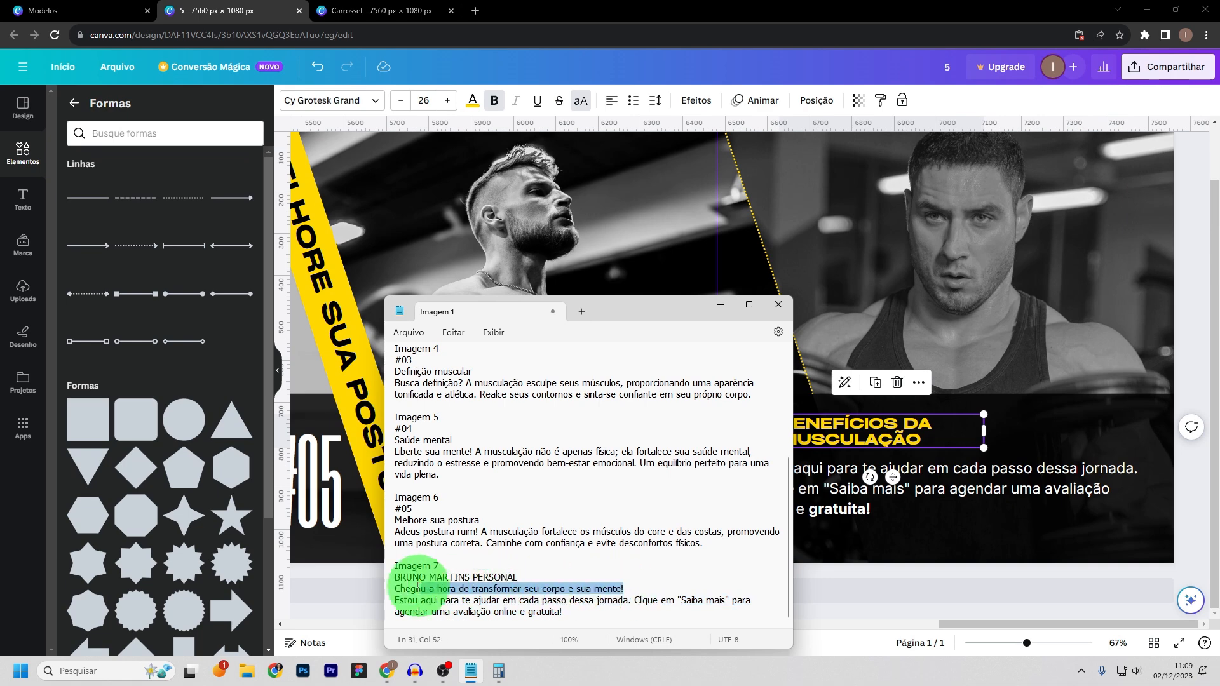
right_click(576, 591)
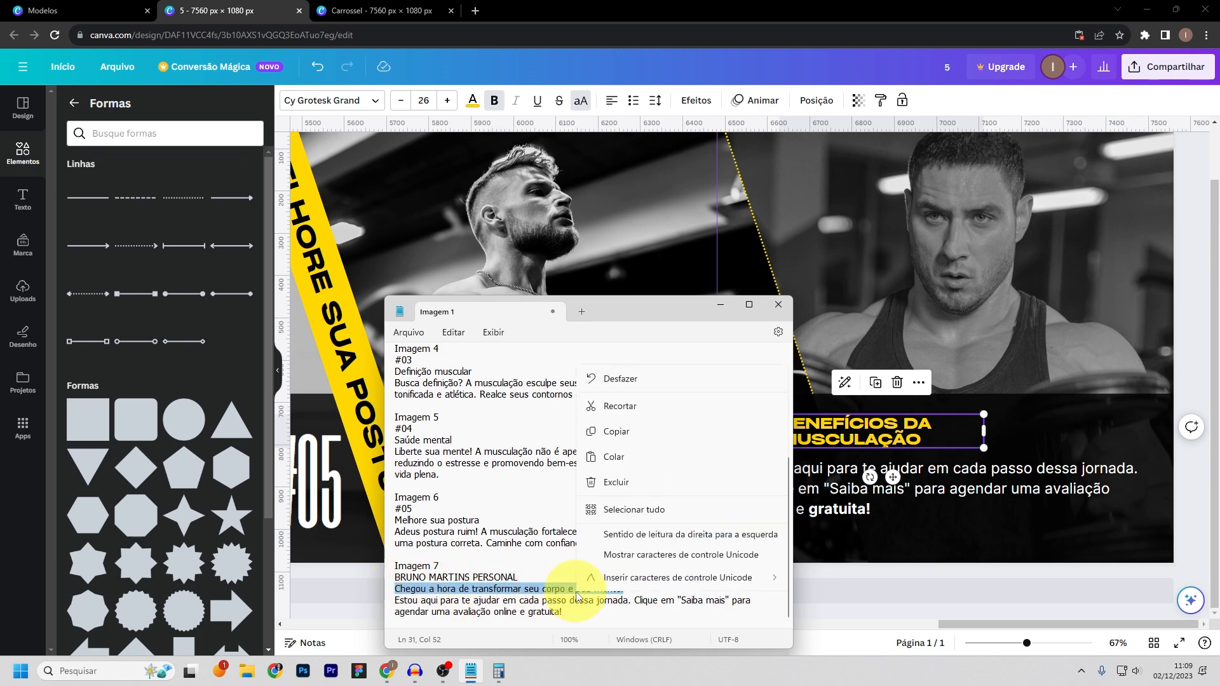
click(632, 407)
click(720, 305)
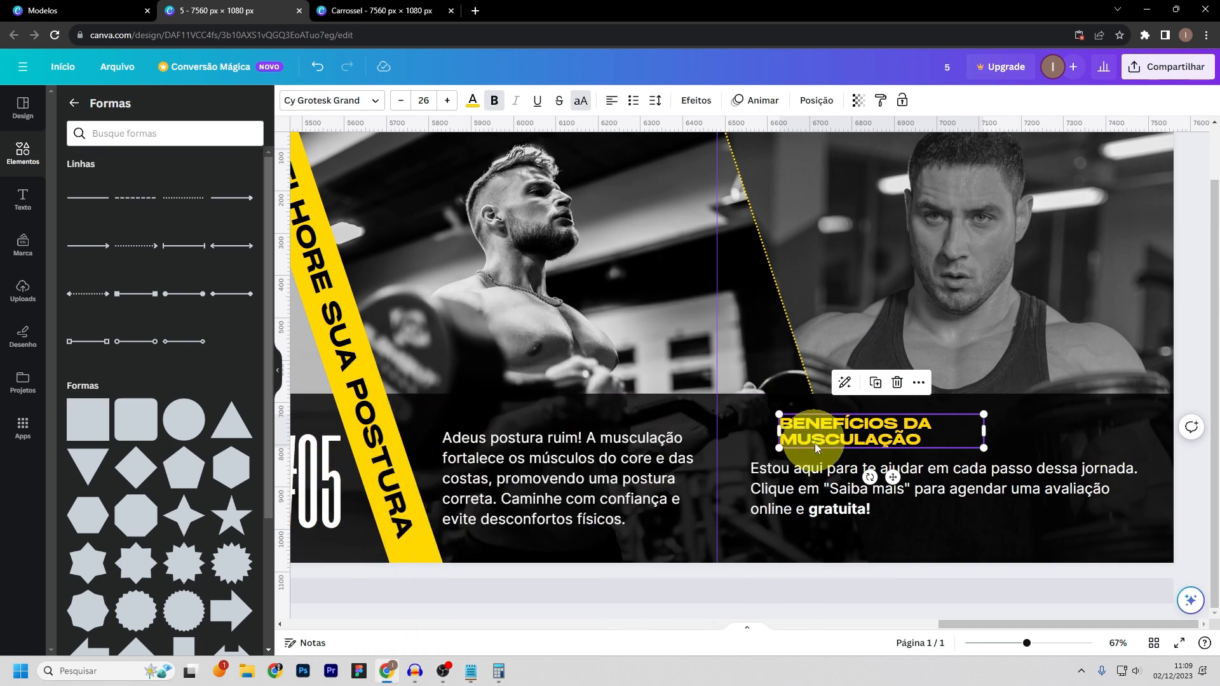
click(895, 432)
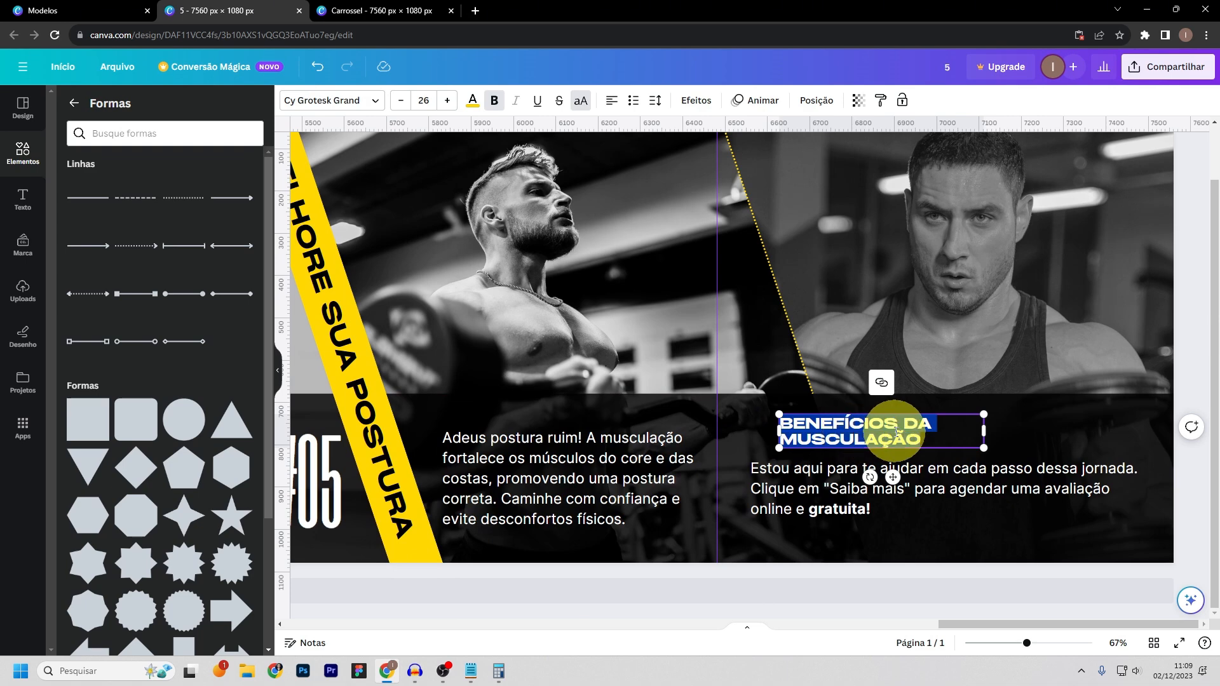
key(ctrl+v)
drag(986, 452, 1163, 442)
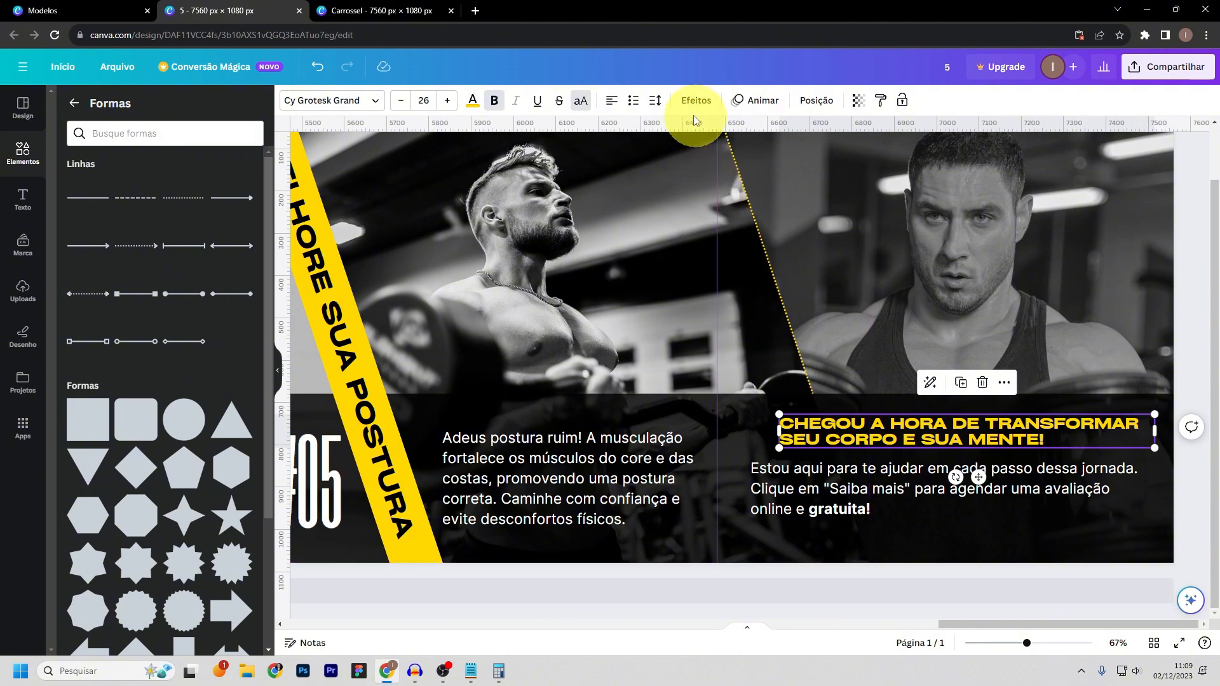
- Set the yellow heading's letter spacing to 0 and its line spacing to 1.4
click(655, 100)
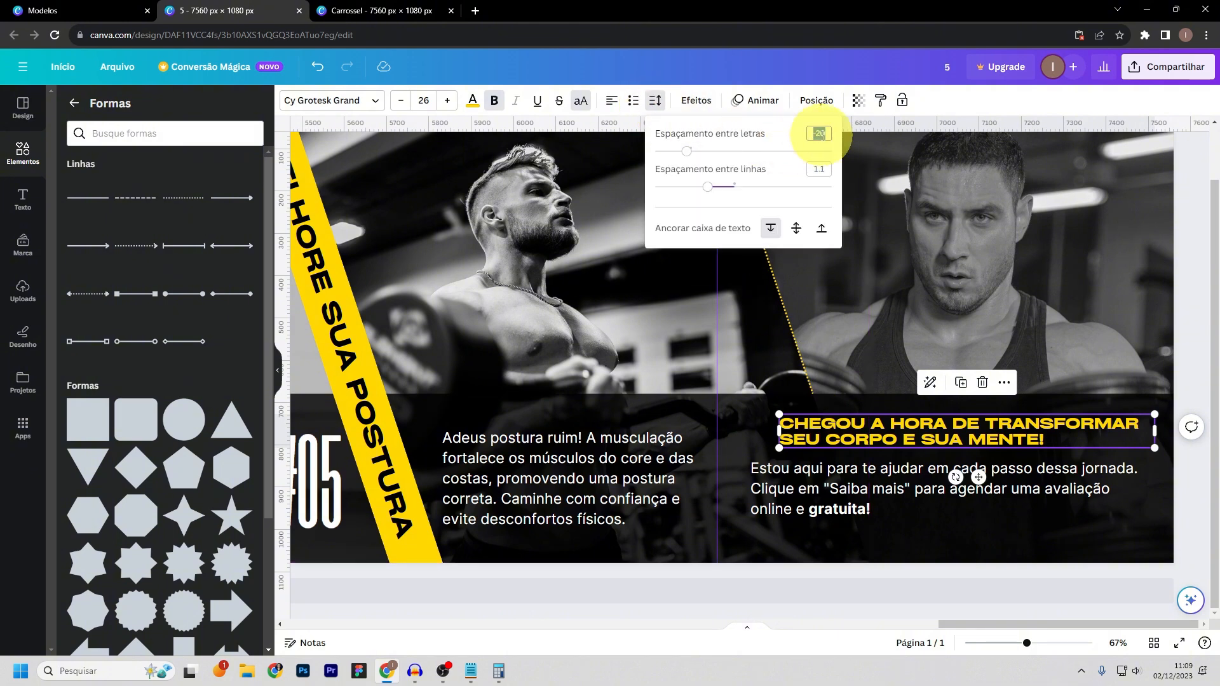
click(822, 134)
text(0)
key(Return)
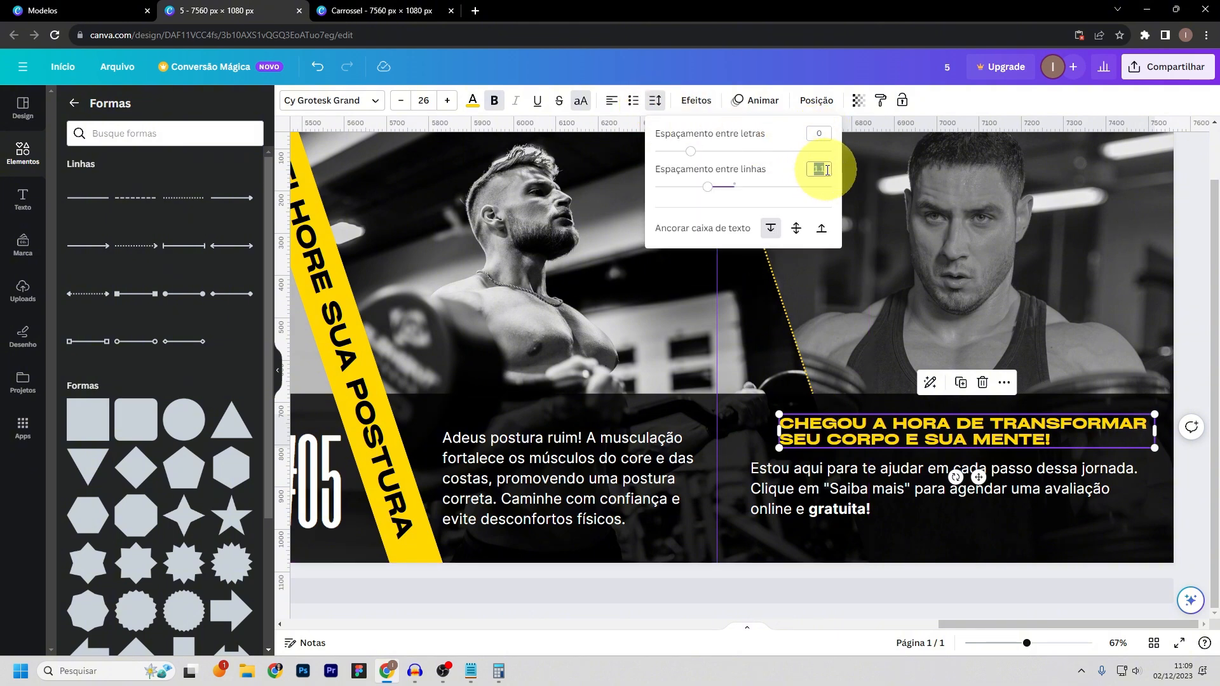
click(827, 170)
text(1)
text(,4)
- Position the yellow heading directly above the last slide's description, with their left edges aligned
drag(880, 436, 852, 439)
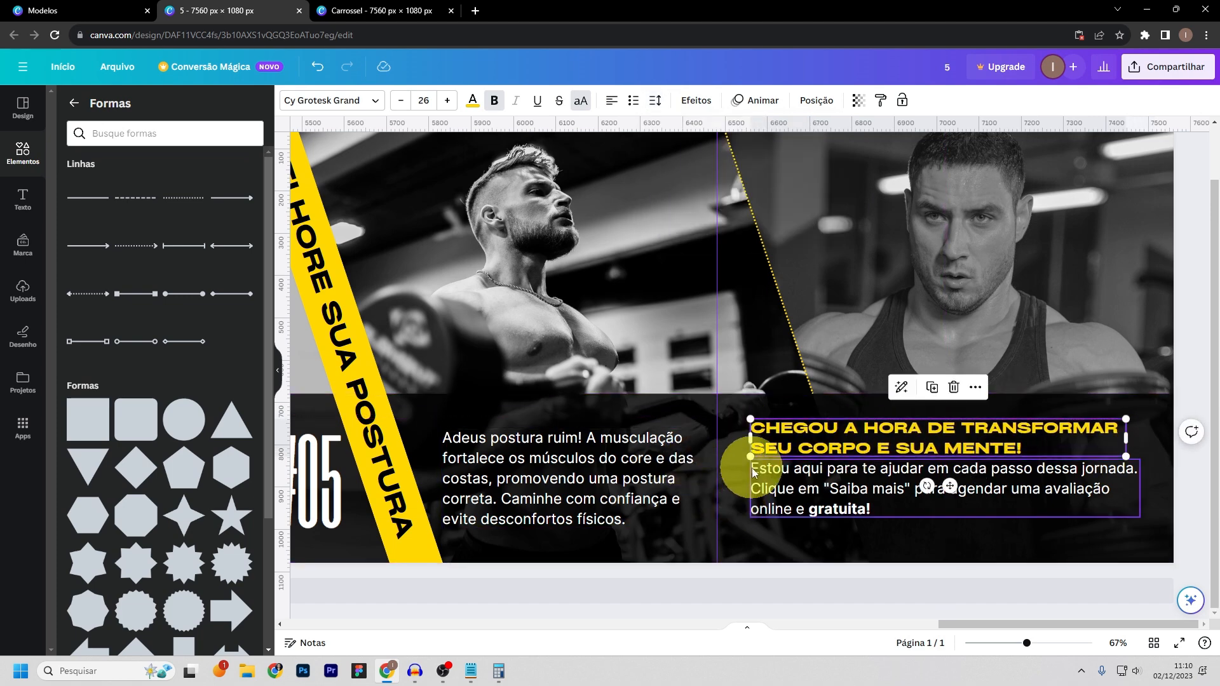
click(1035, 646)
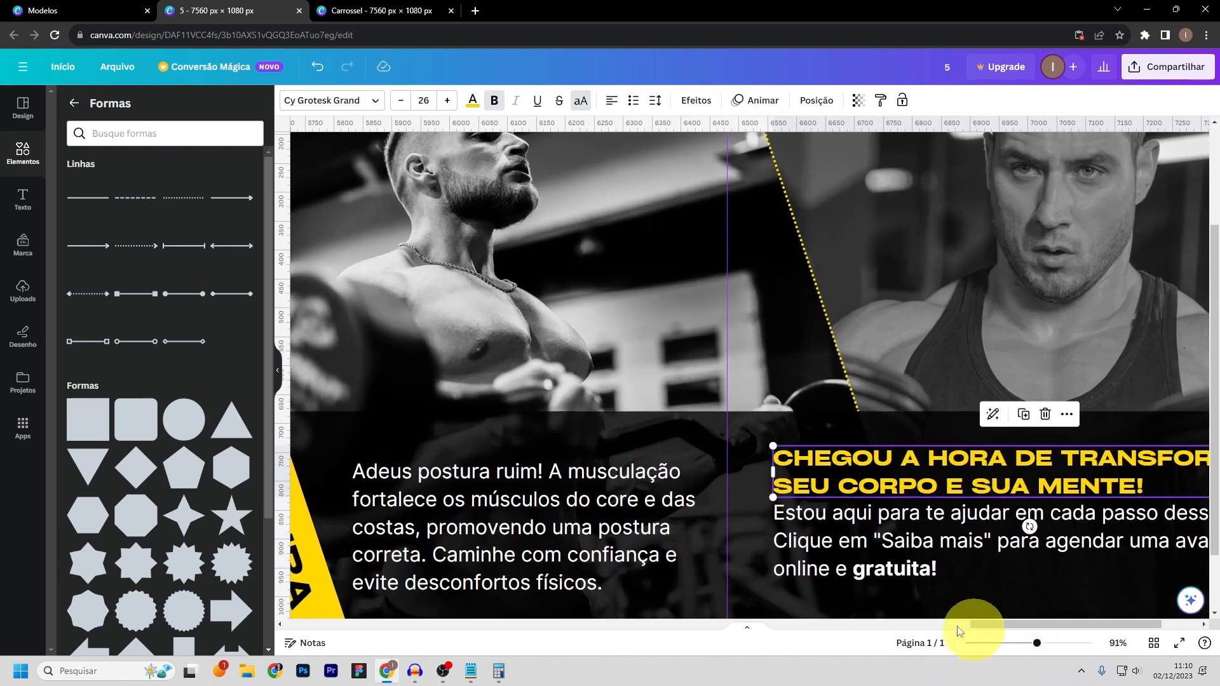
drag(844, 392, 845, 388)
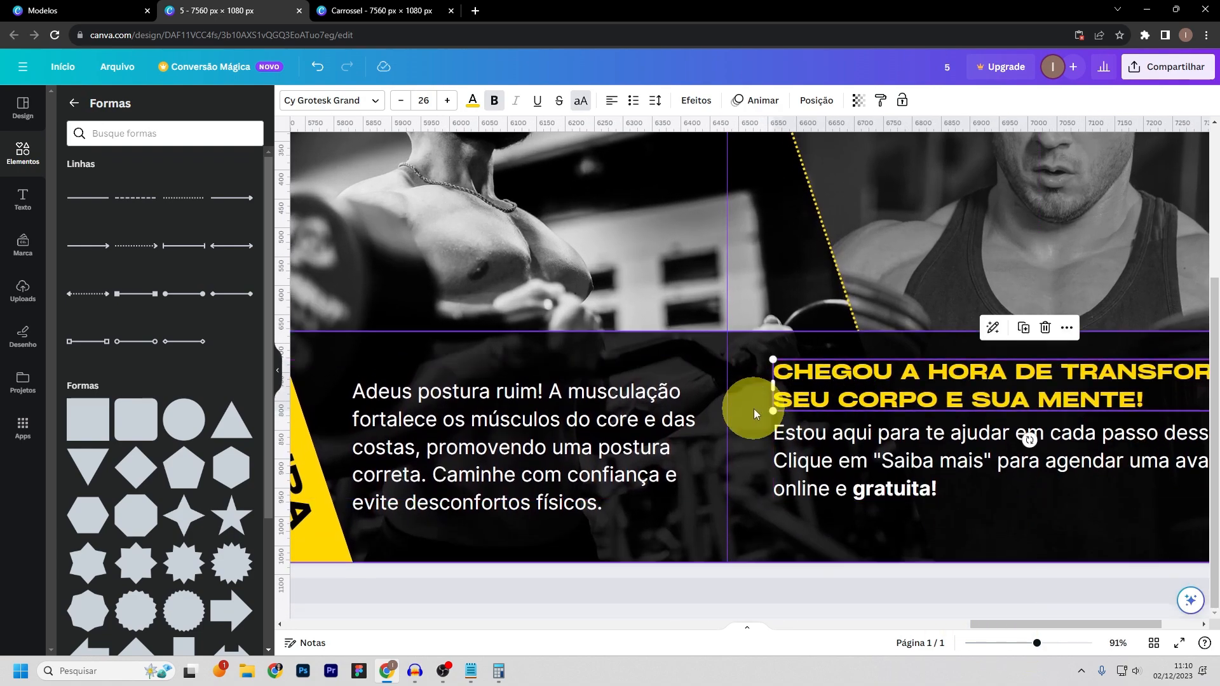
click(739, 413)
drag(1033, 641, 1025, 643)
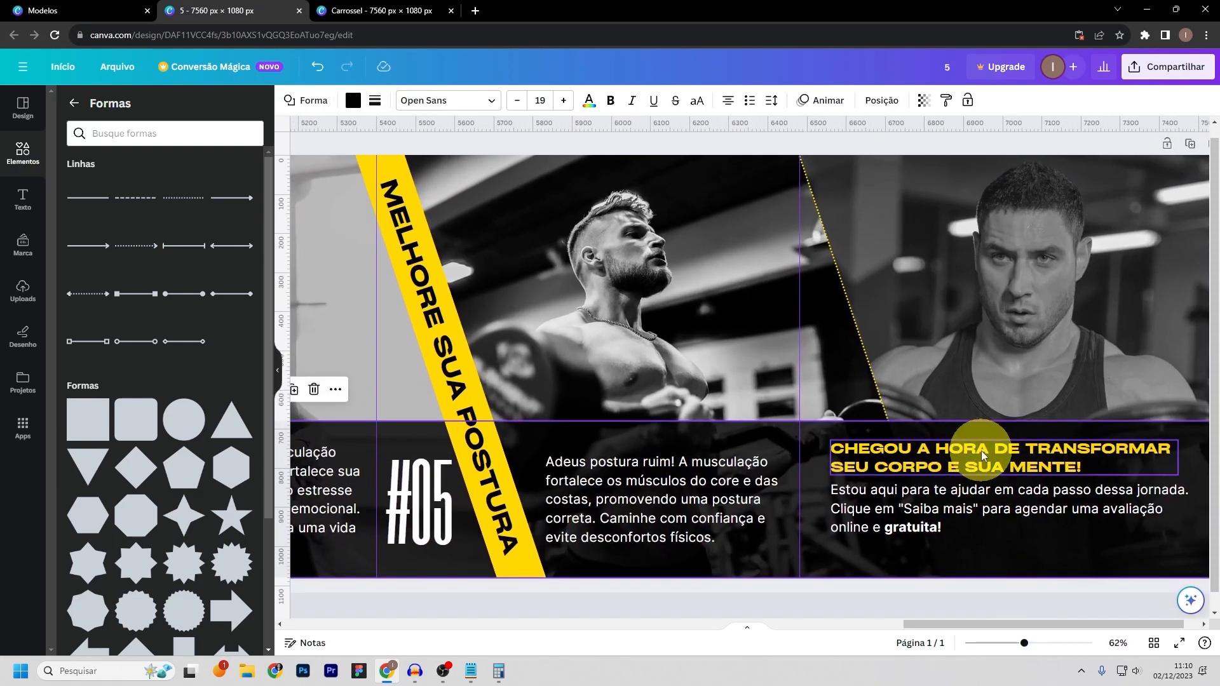
click(984, 449)
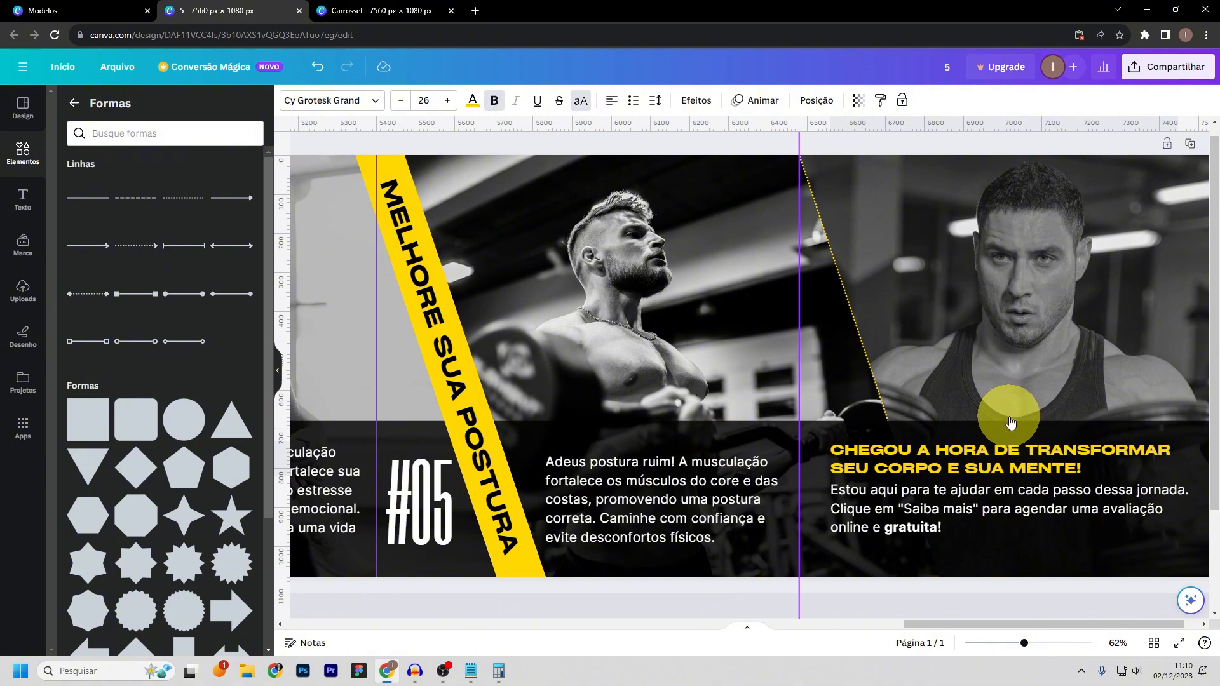
click(818, 499)
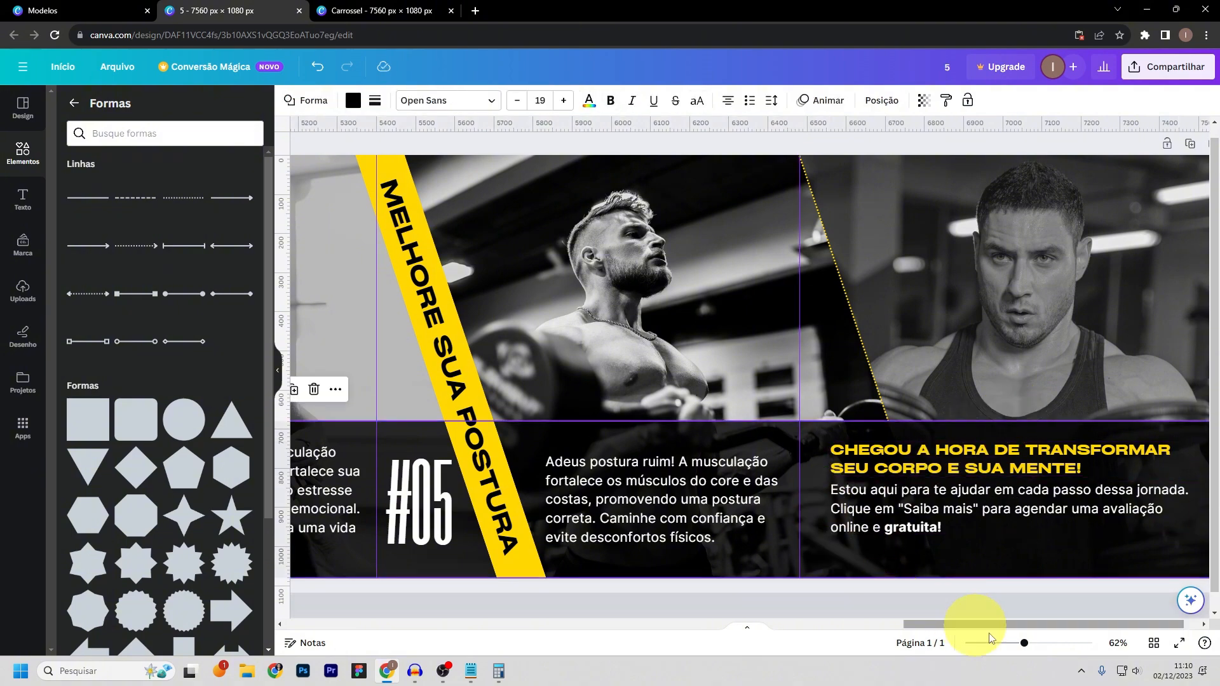
drag(1022, 642, 1034, 625)
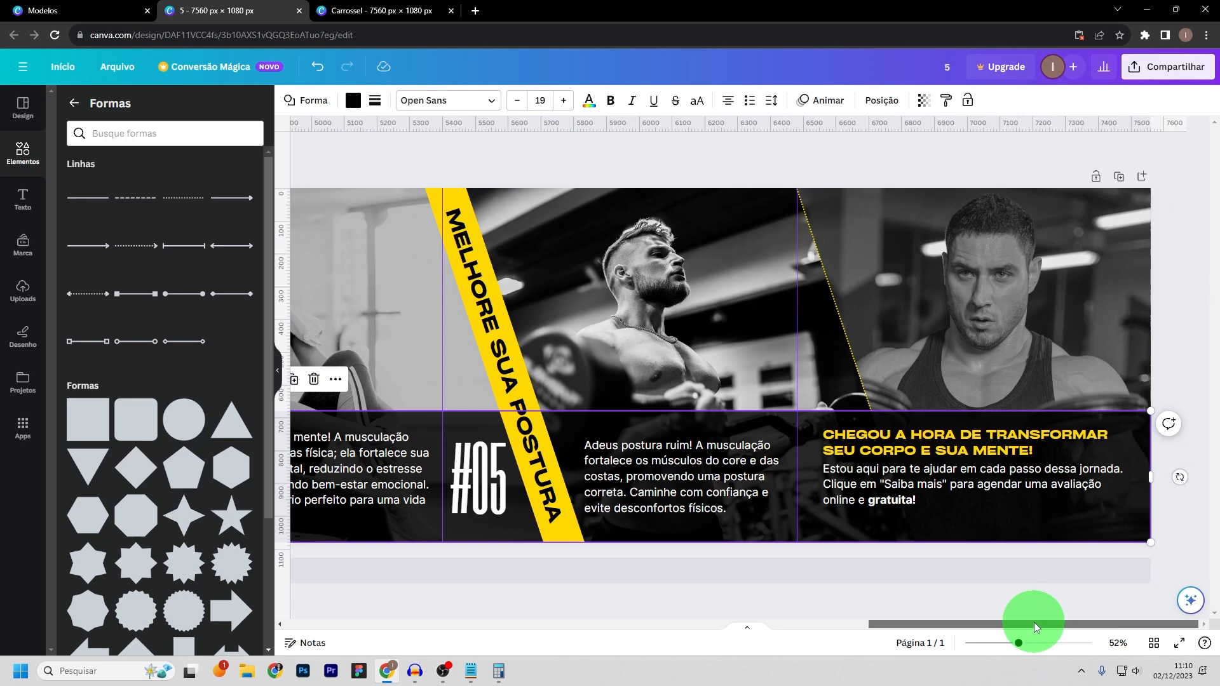
- Group the yellow heading with its description and move the group down to the vertical centre of the dark band
click(858, 445)
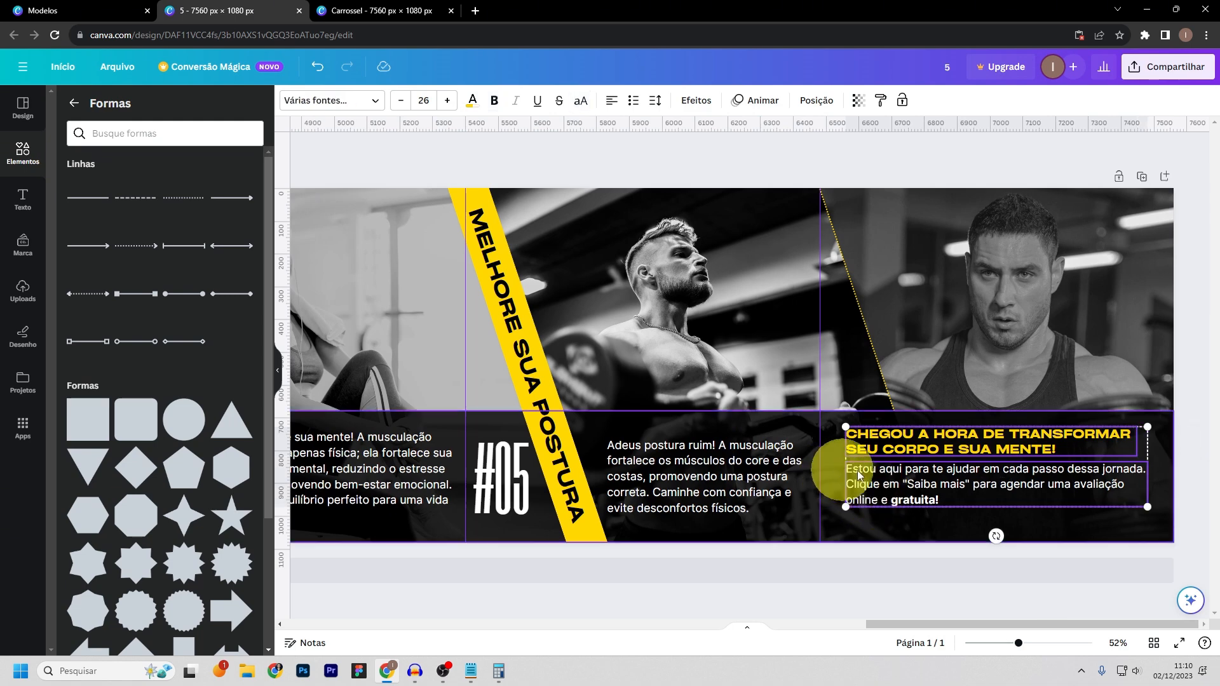
shift+click(854, 471)
click(979, 395)
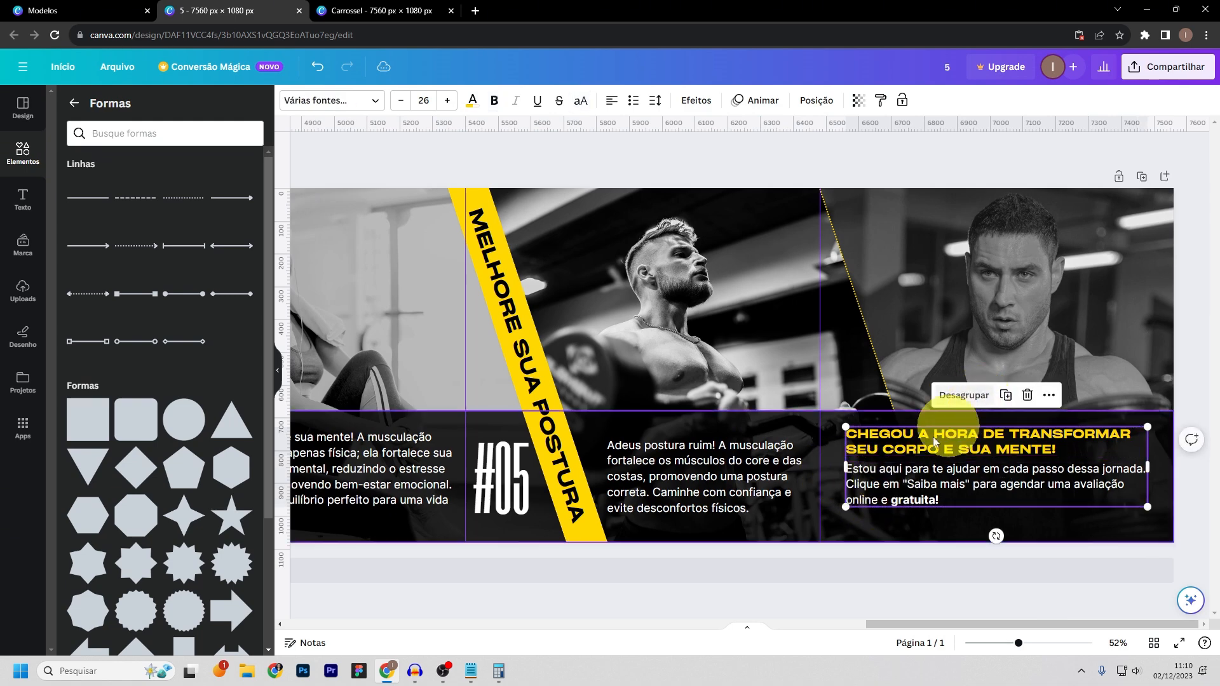
drag(899, 441, 900, 450)
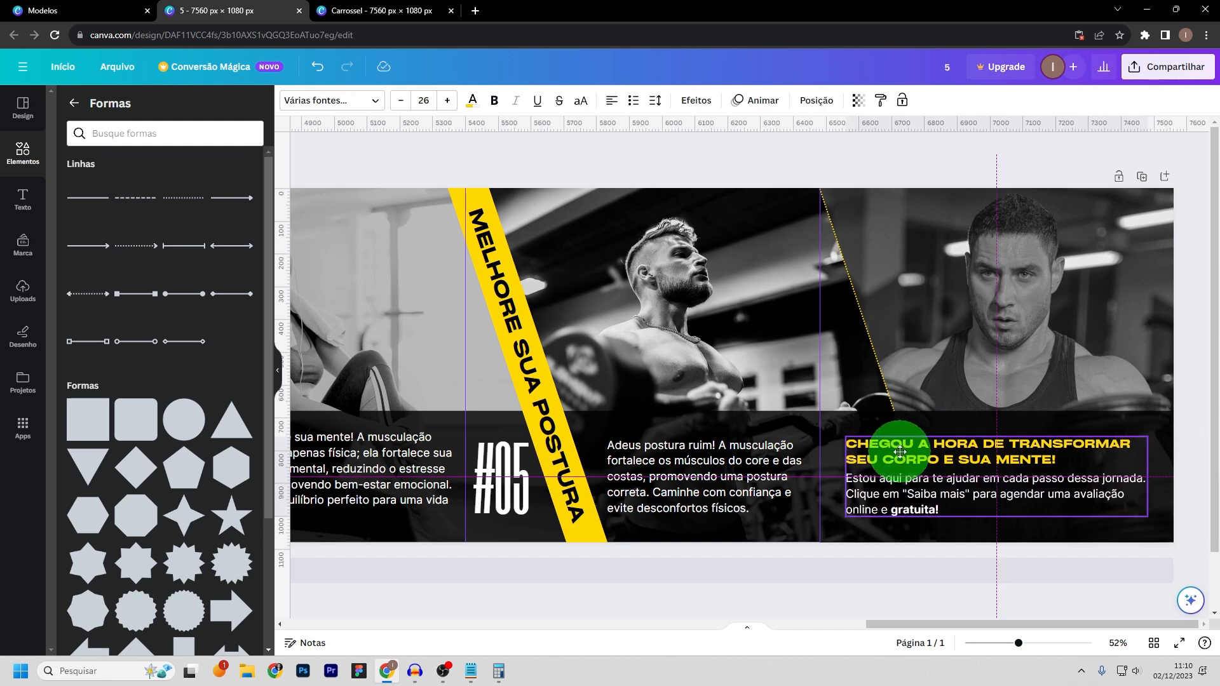
click(846, 419)
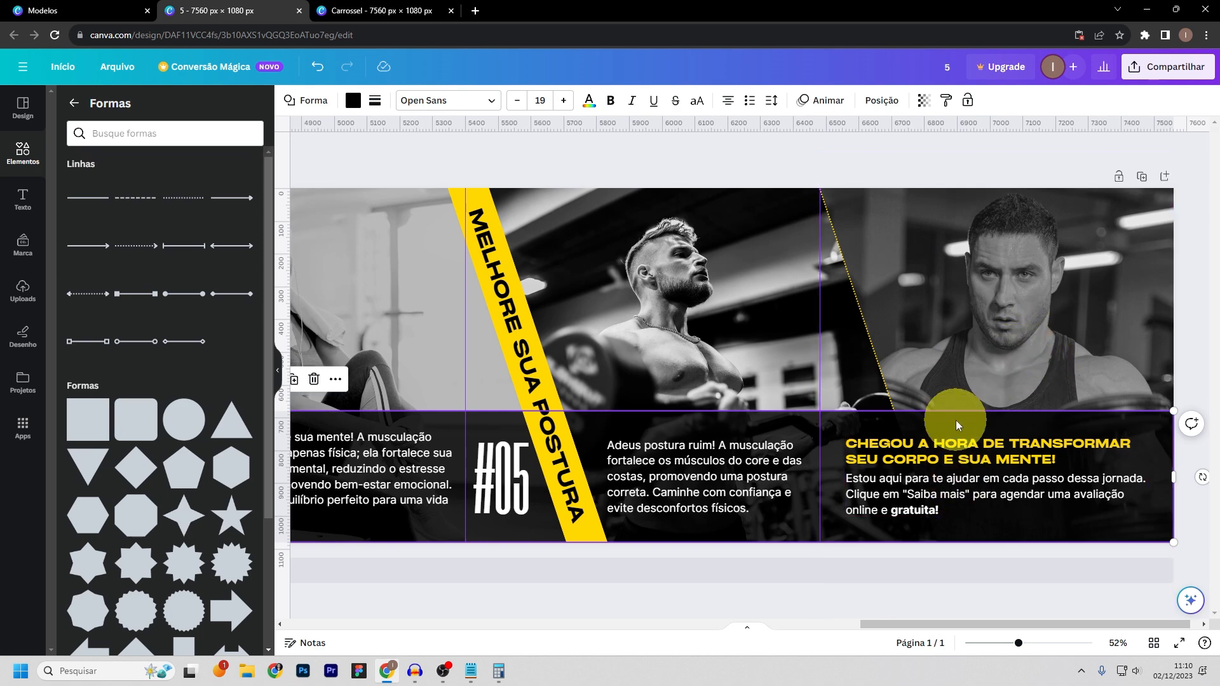
- Ungroup the last slide's heading and description, and place a copy of the yellow heading over the upper part of the photo
click(965, 469)
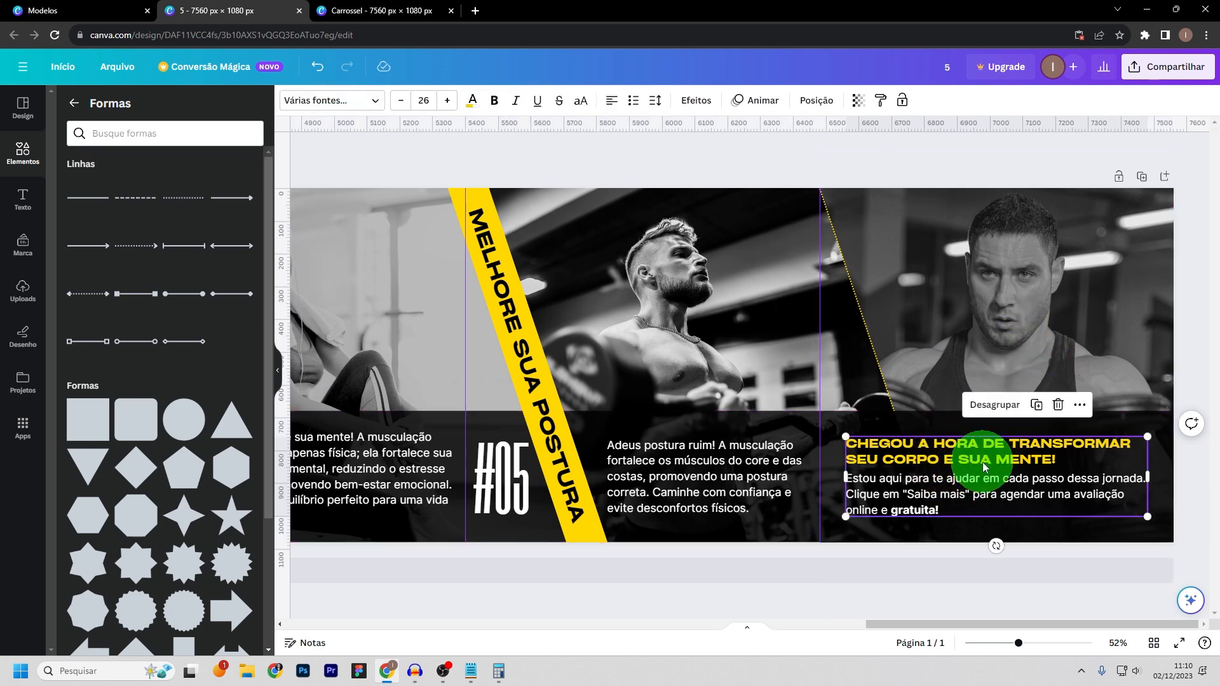
click(995, 406)
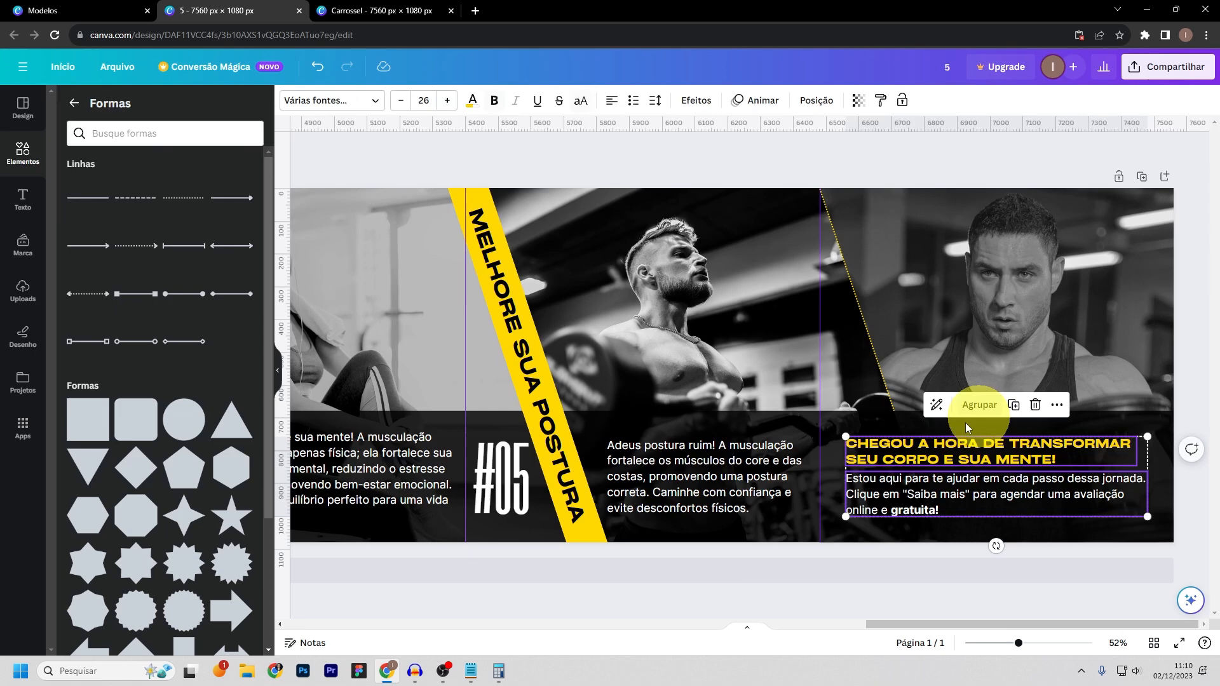
click(861, 425)
click(893, 456)
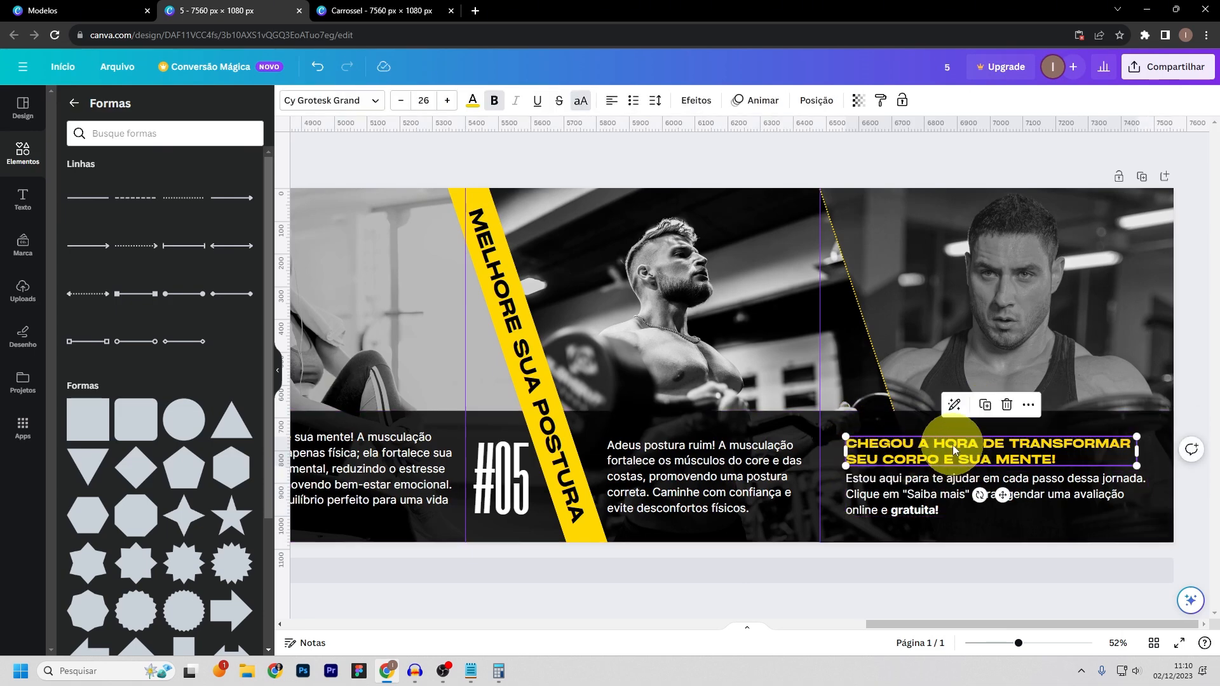
drag(952, 450, 935, 273)
scroll(940, 280, up, 1)
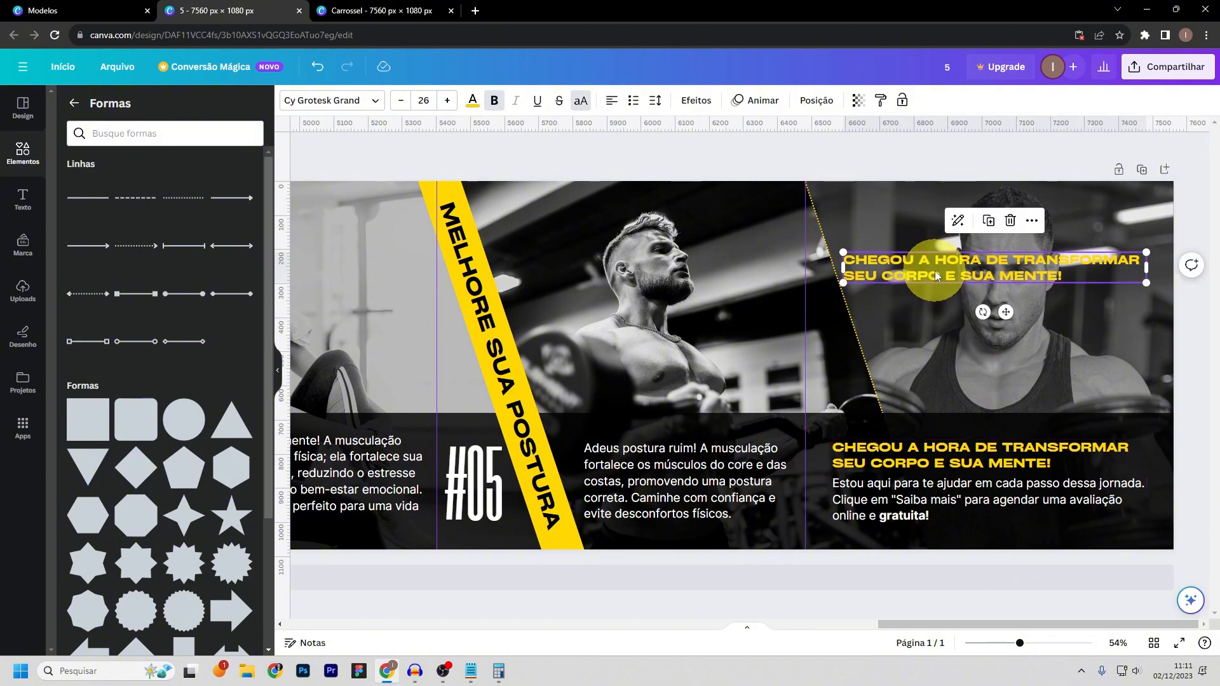
- Replace the copied heading over the photo with the personal trainer's name line from the Notepad script
click(471, 671)
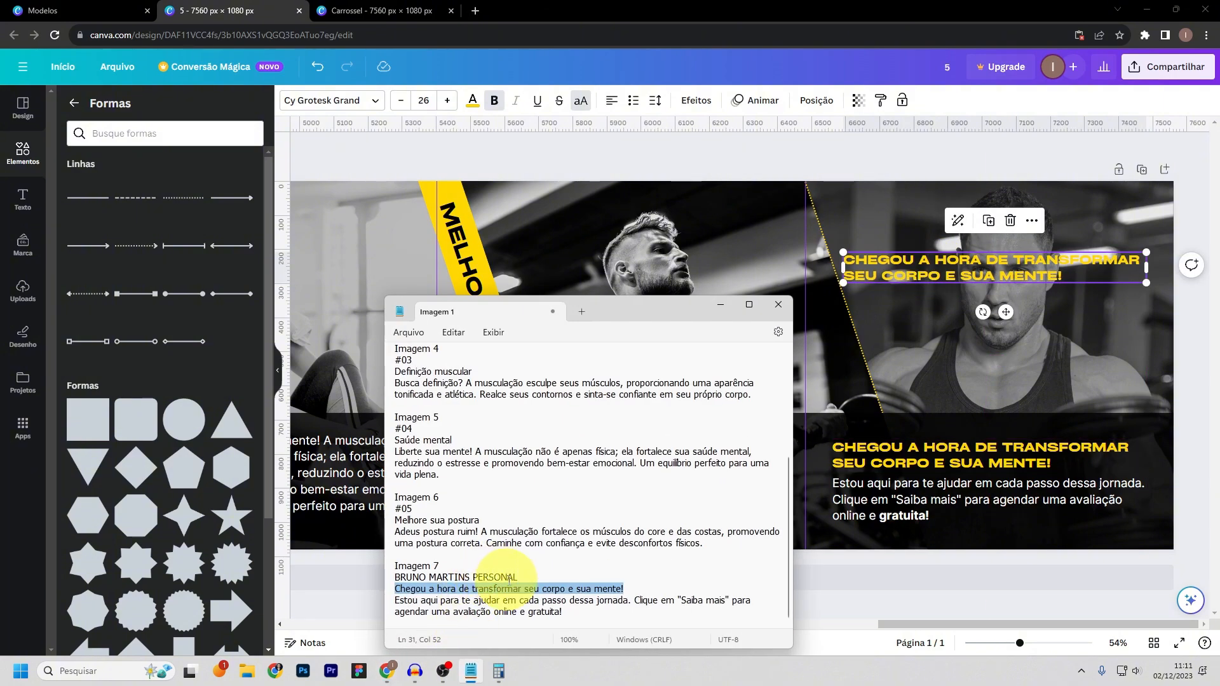
drag(527, 578, 389, 579)
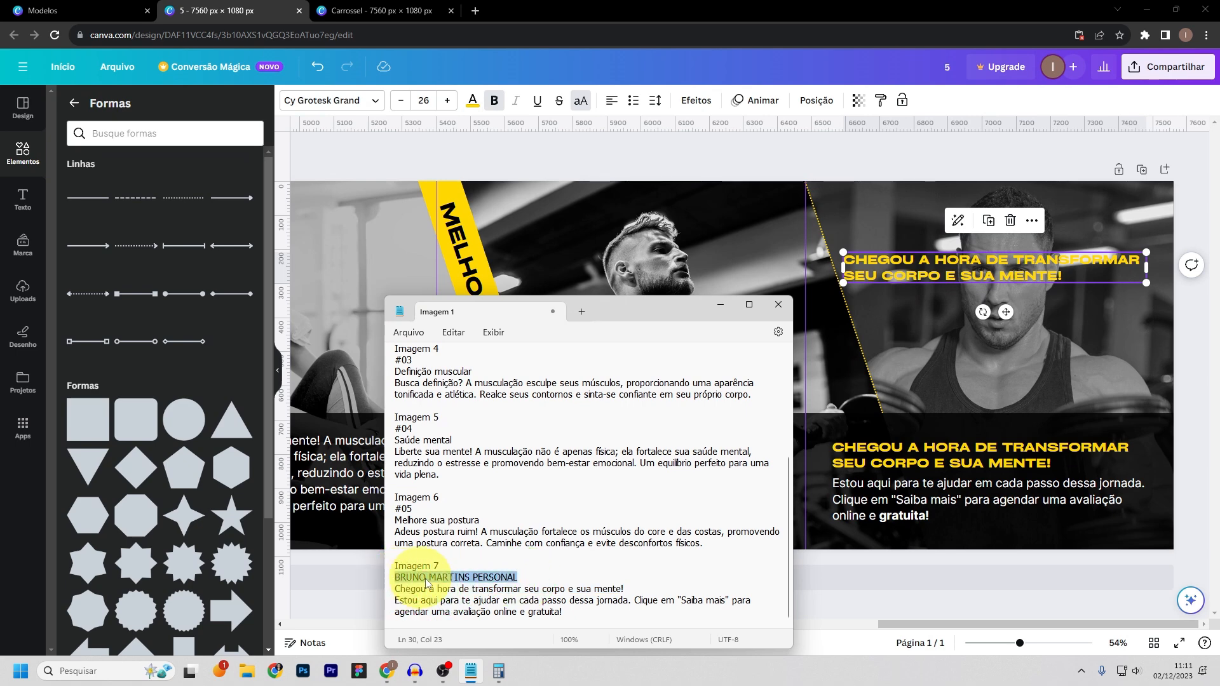
right_click(456, 578)
click(502, 385)
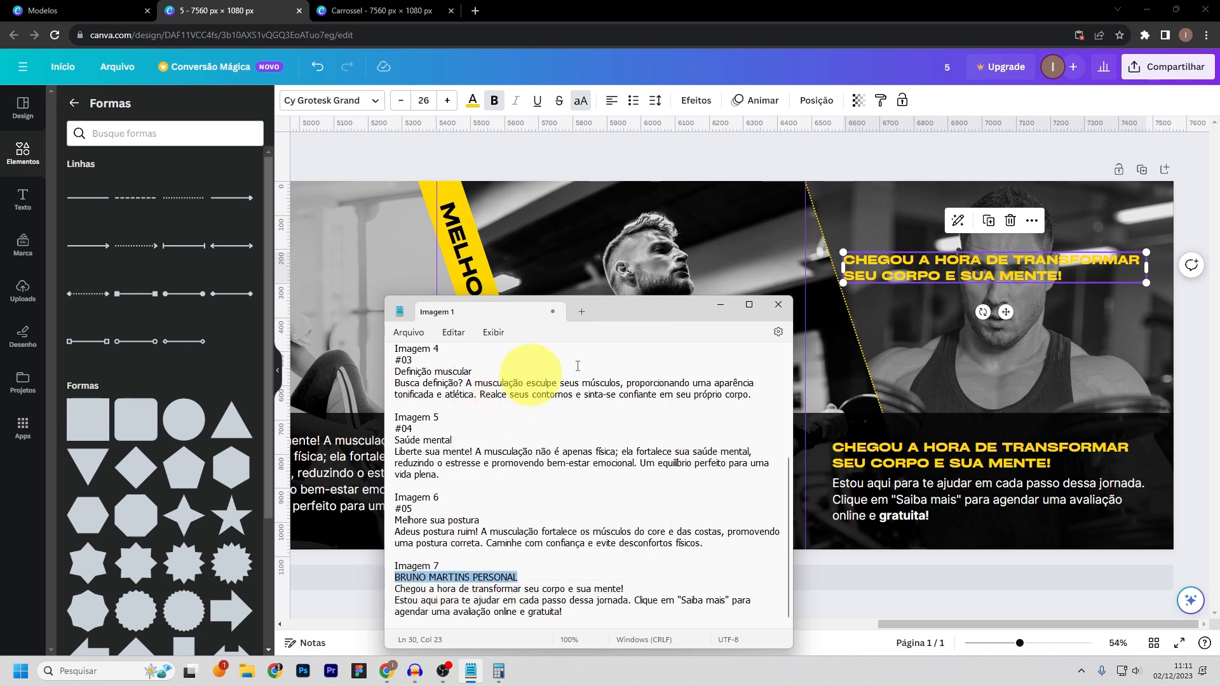
double_click(946, 274)
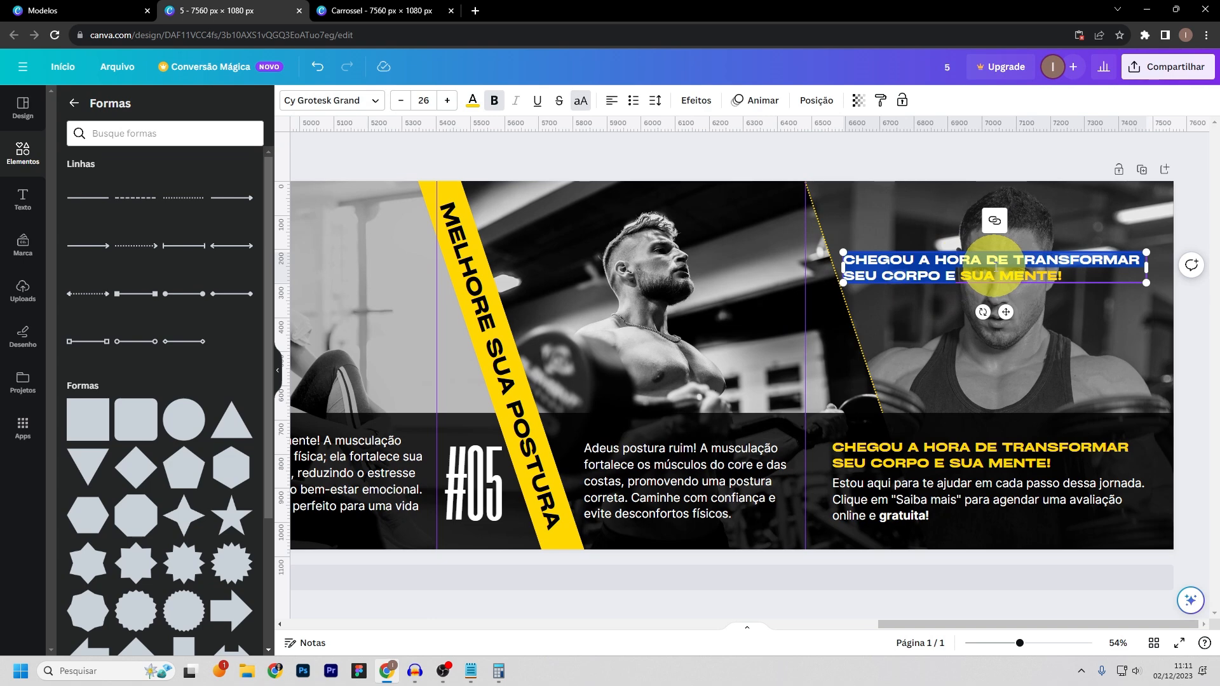
key(ctrl+v)
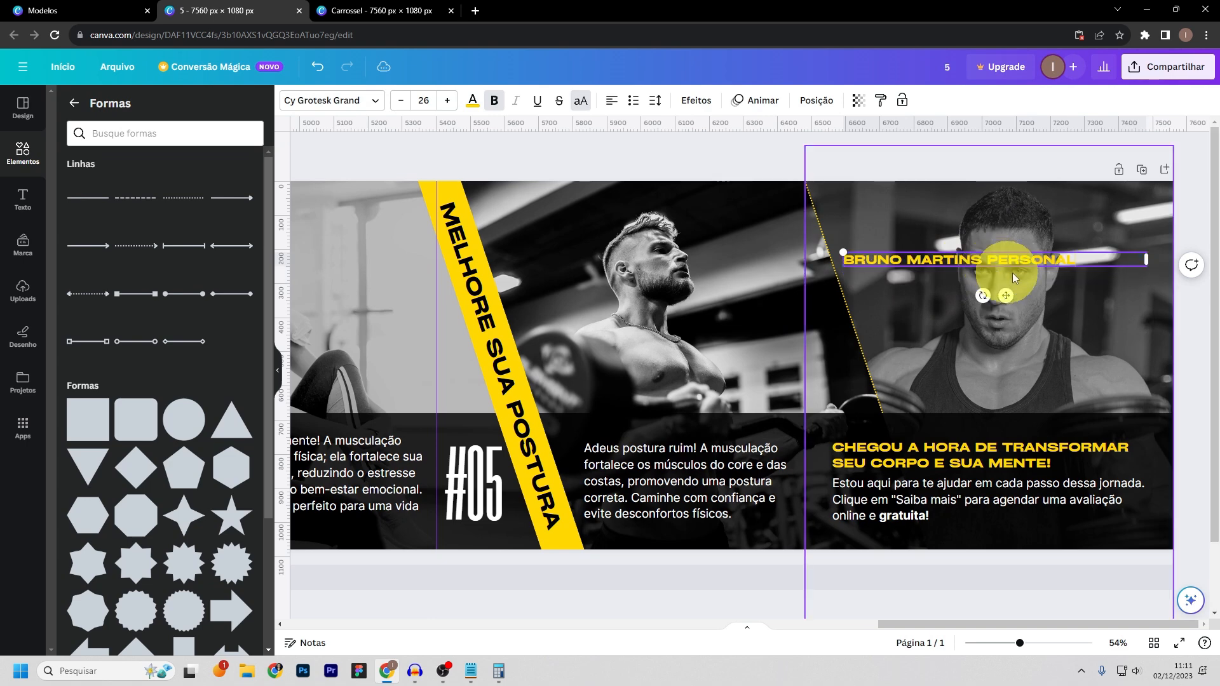
- Narrow the trainer's name text box to fit its single line and remove the bold
click(1152, 259)
click(896, 260)
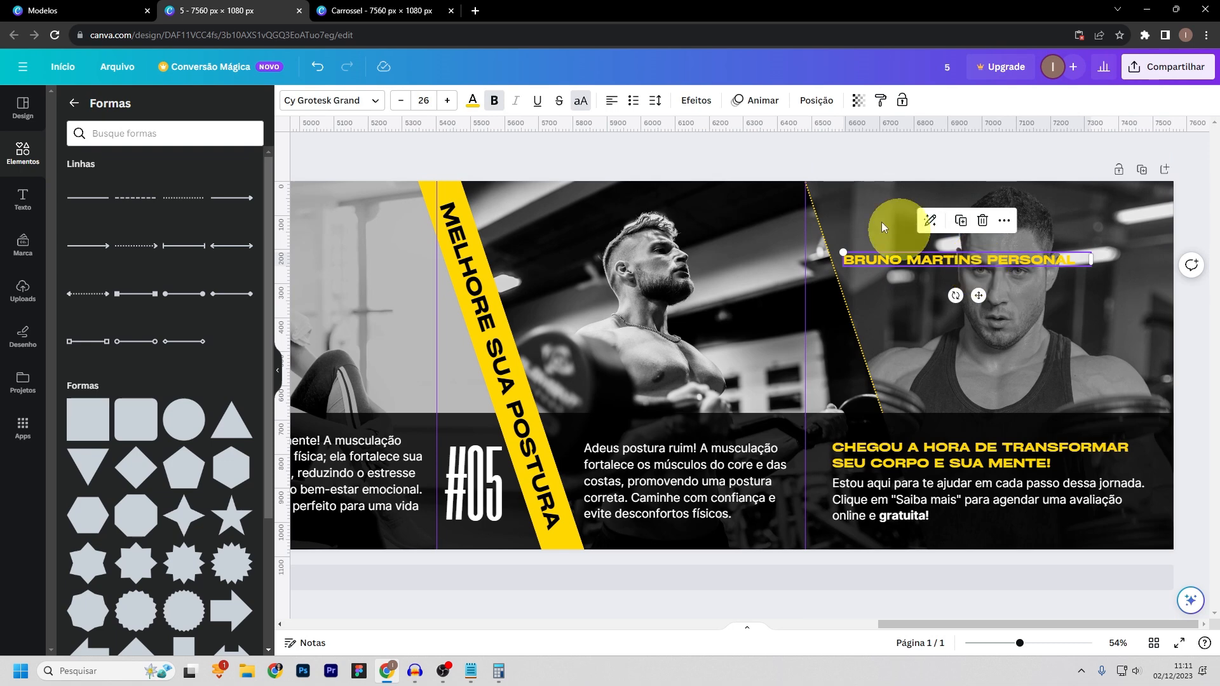
click(491, 110)
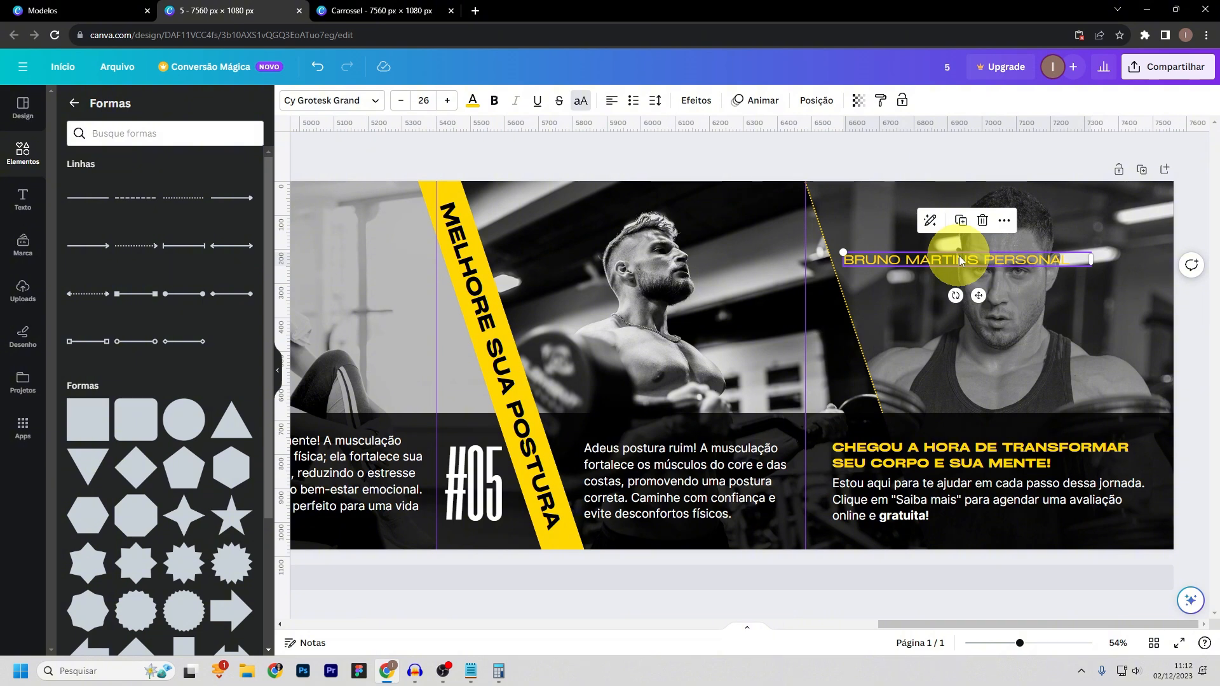
- Rotate the trainer's name text to 71.5° and place it beside the yellow dotted line, at about X 6556 px, Y 0 px
drag(947, 293, 946, 292)
click(816, 101)
click(235, 389)
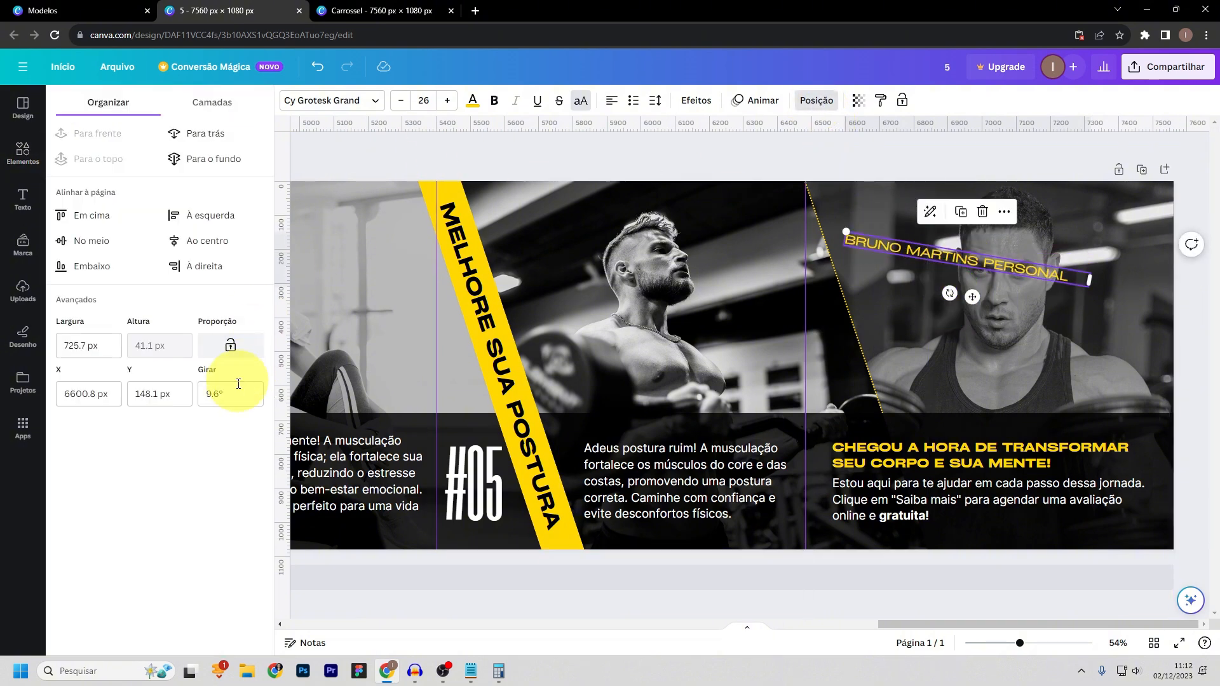
key(BackSpace)
text(71)
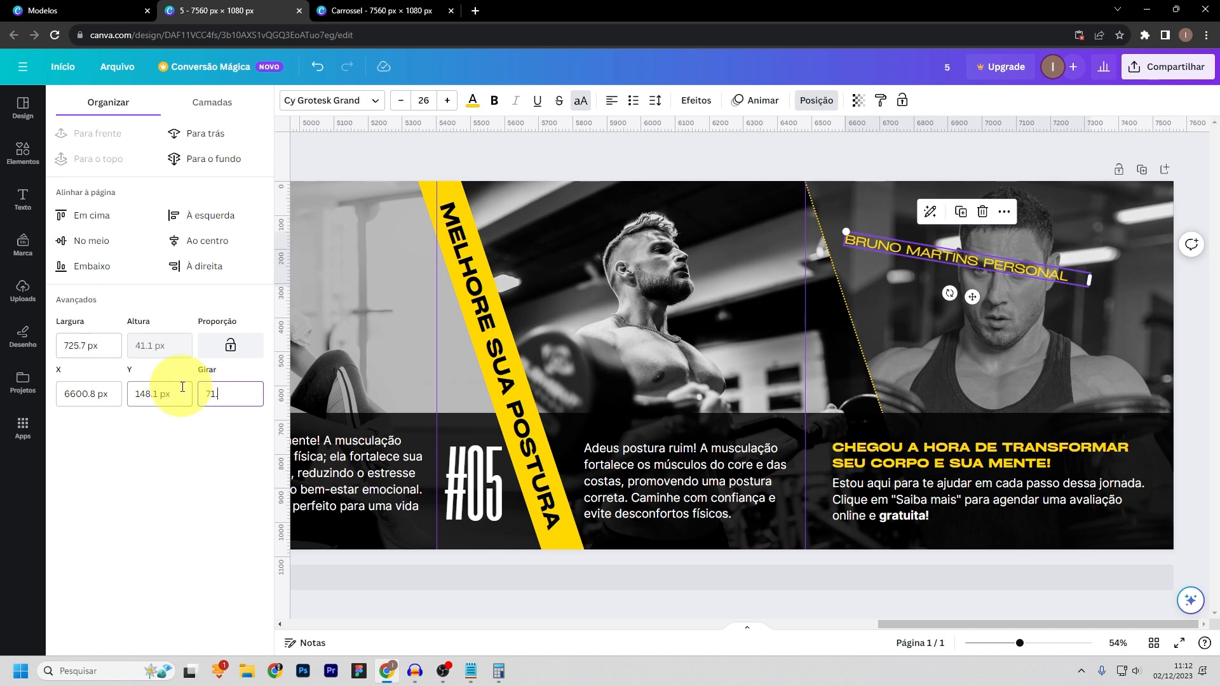
text(.5)
key(Return)
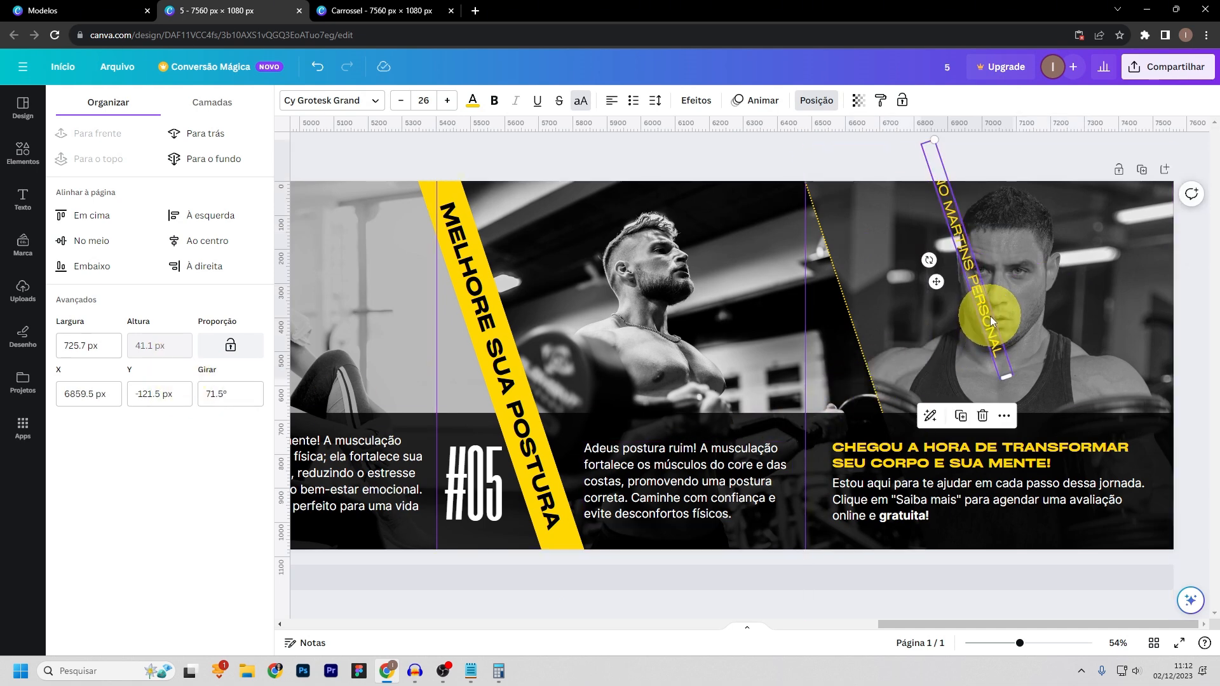
drag(992, 320, 889, 362)
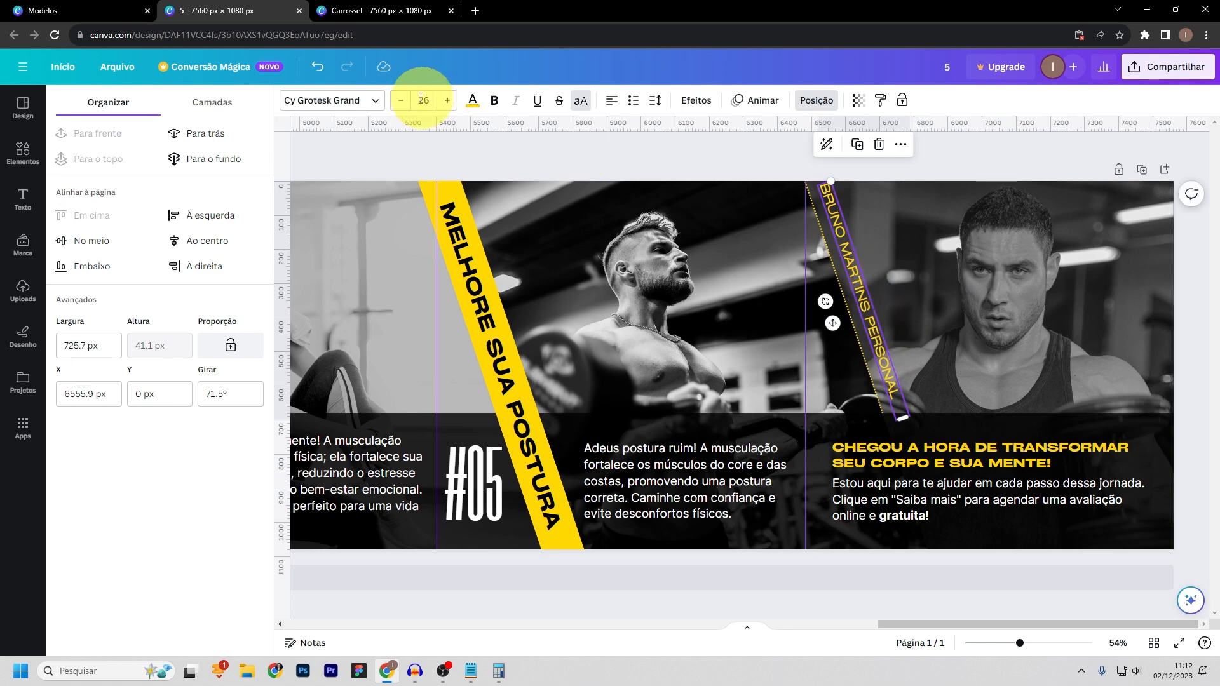
- Reduce the trainer's name to font size 20 and narrow its text box to about 513 px while moving it closer to the dotted line
click(398, 105)
click(398, 104)
click(398, 104)
click(398, 104)
click(399, 104)
click(398, 104)
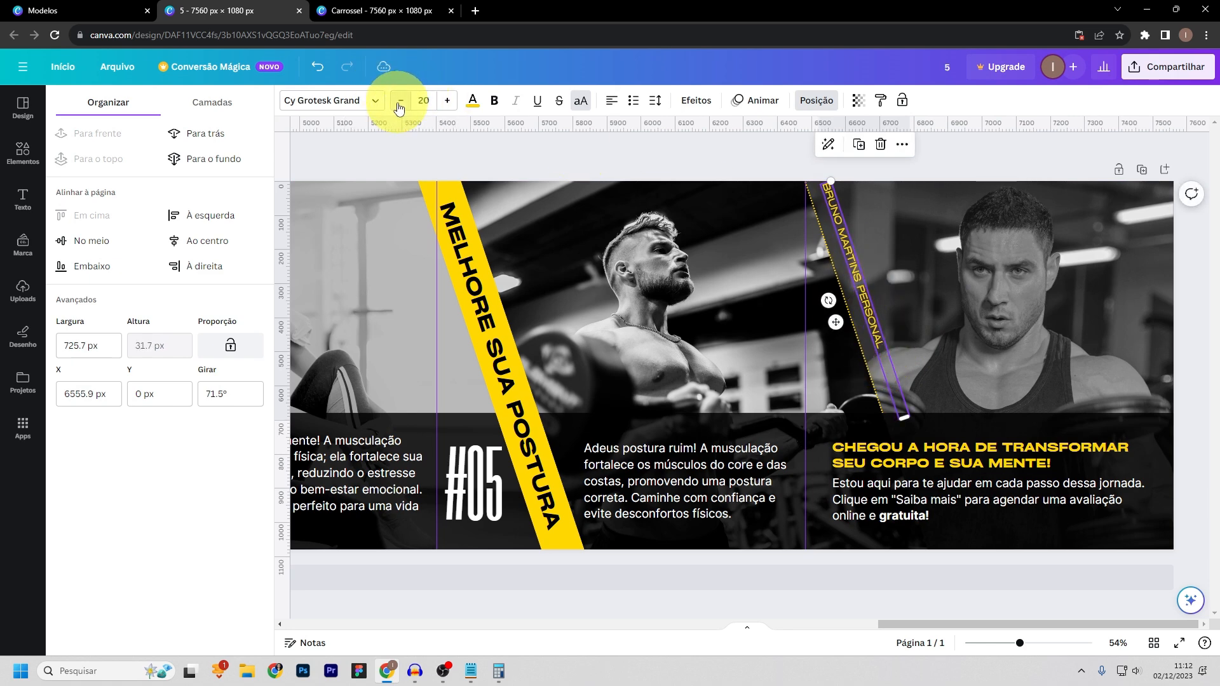
drag(858, 280, 853, 286)
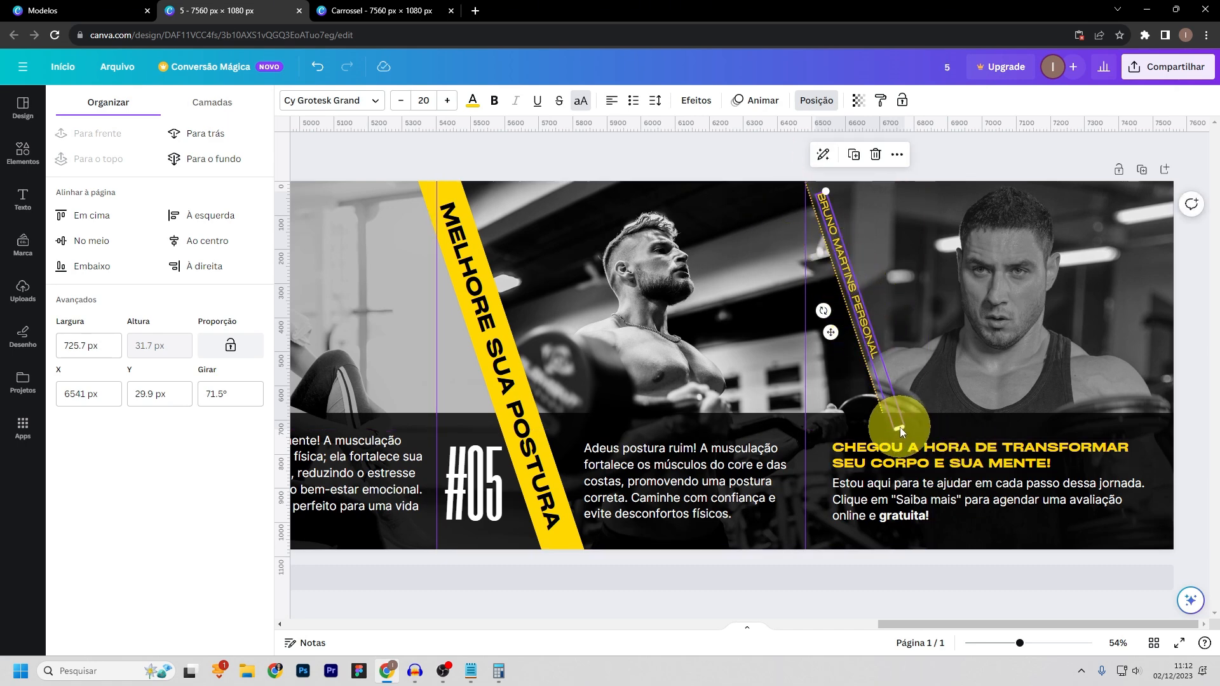
drag(901, 430, 859, 296)
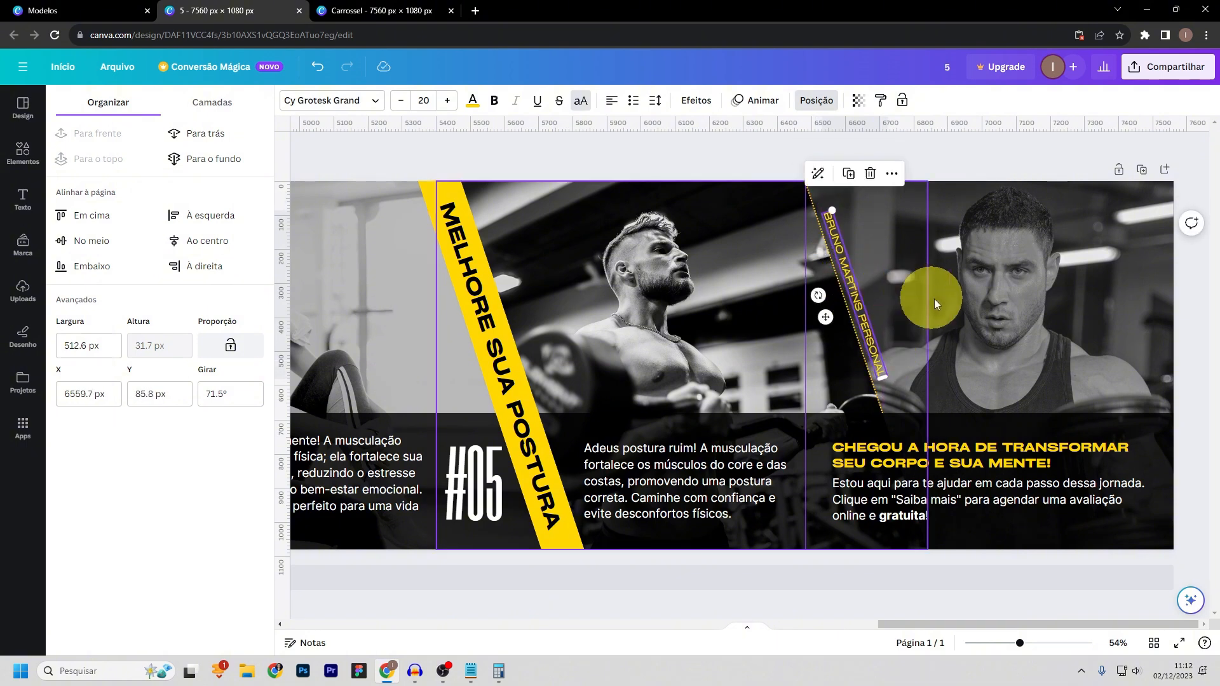
- Nudge the trainer's name along the dotted line to about X 6558 px, Y 96 px
click(957, 304)
click(855, 291)
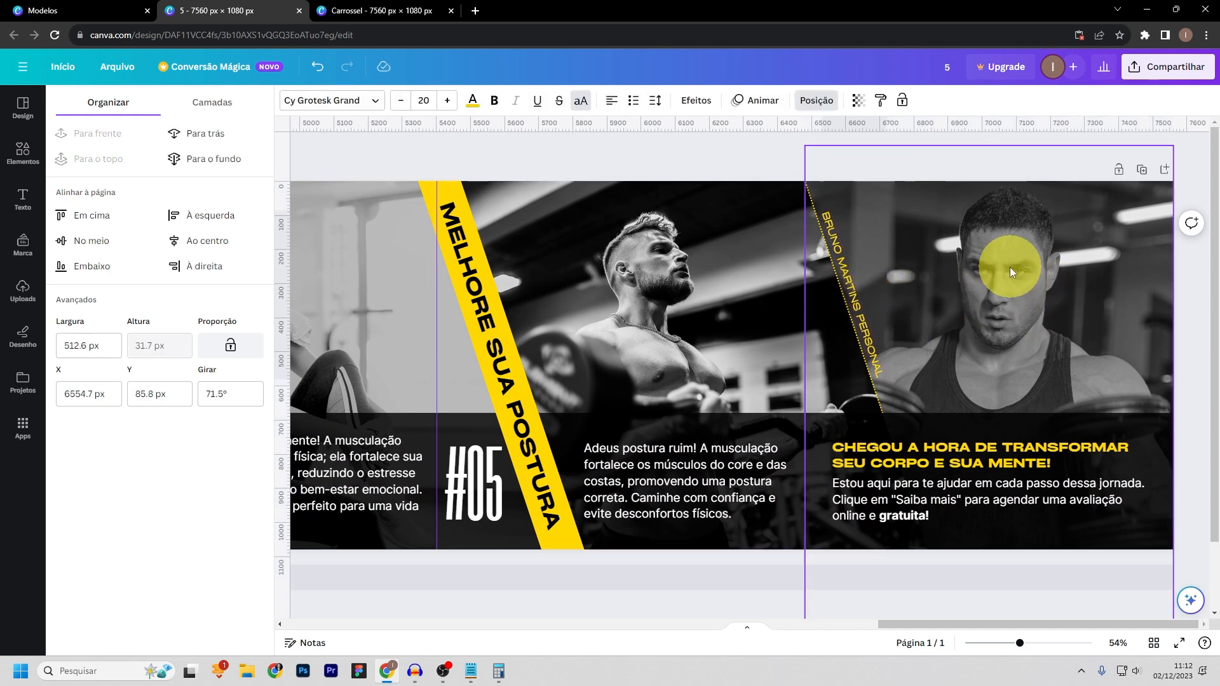
key(Down)
key(Down)
key(Down)
key(Down)
key(Down)
key(Down)
key(Down)
key(Down)
key(Down)
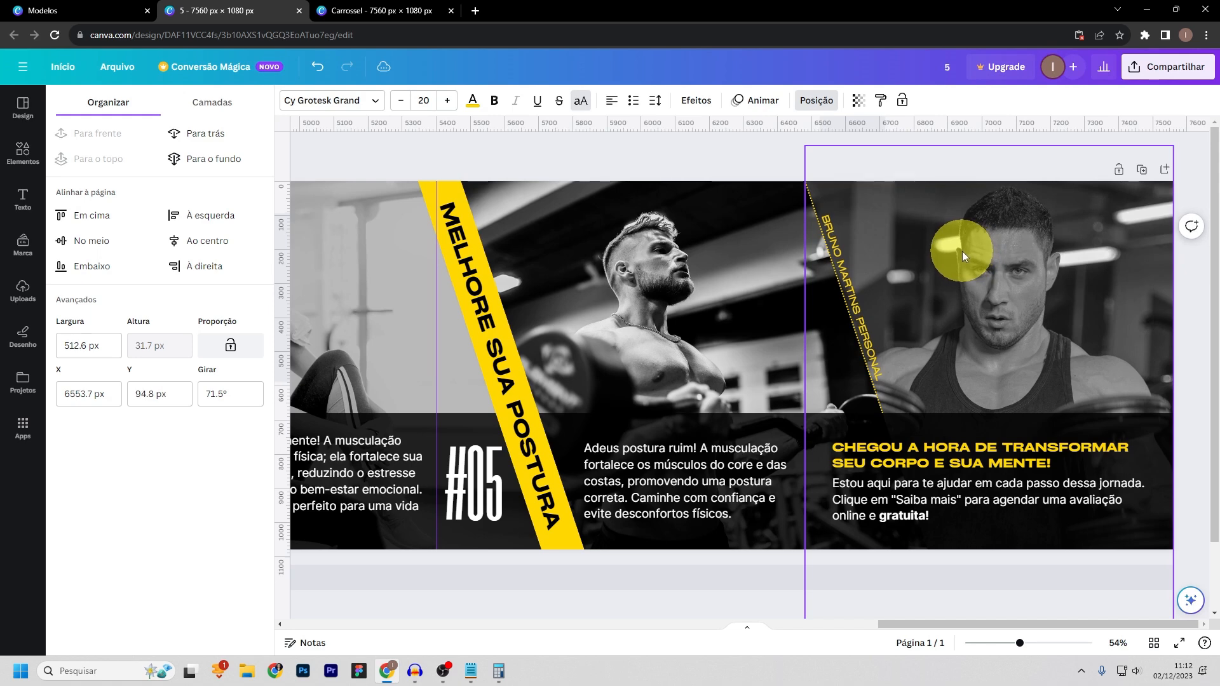
key(Right)
key(Right)
key(Right)
key(Right)
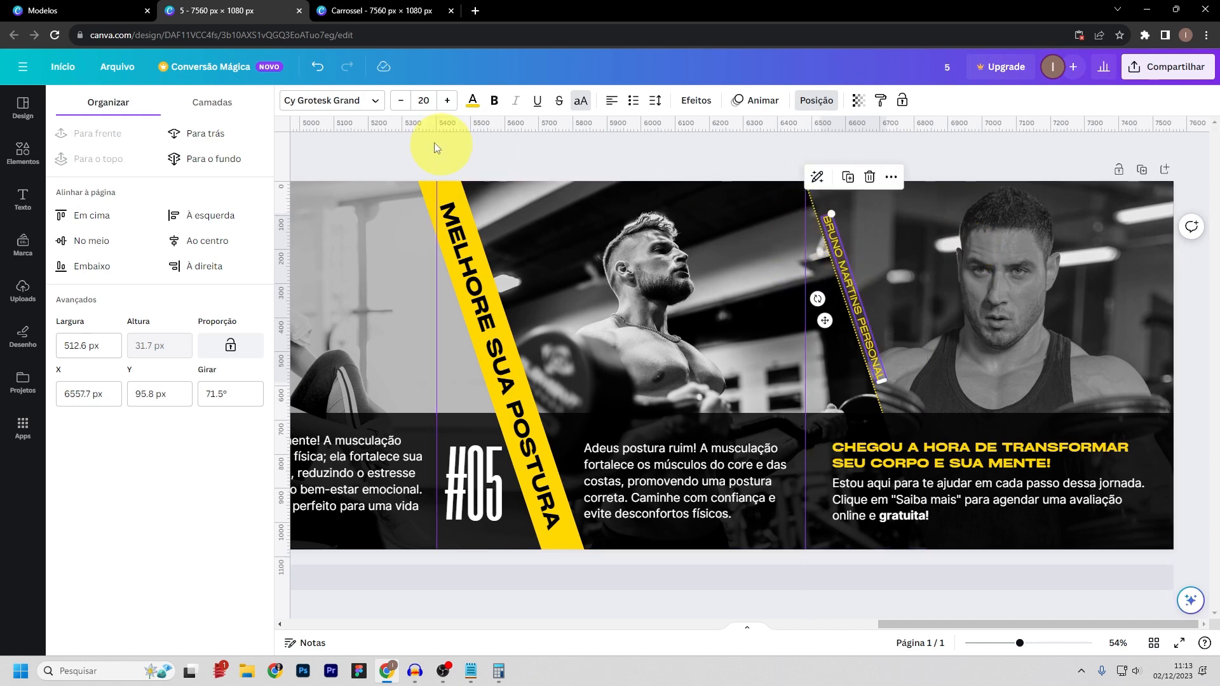
- Change the trainer's name text colour to white
click(472, 101)
click(171, 176)
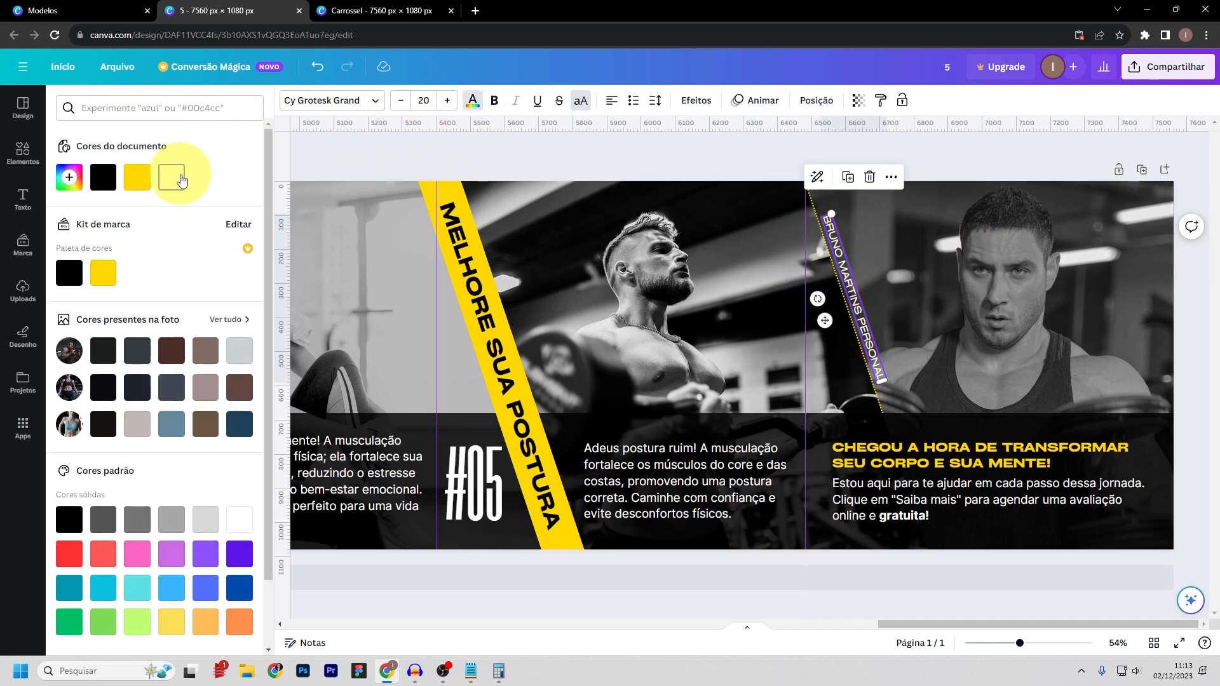
click(926, 151)
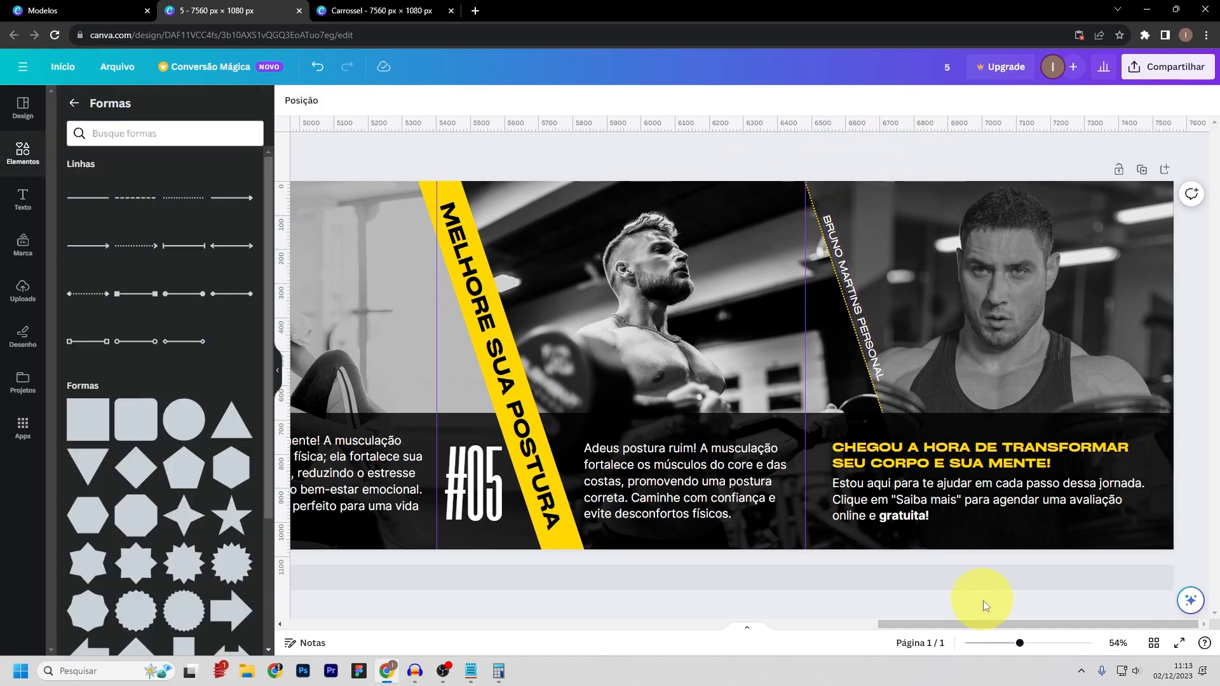
- Shift the woman's photo on slide #01 slightly left inside its frame and apply the crop
drag(1021, 645, 994, 643)
drag(806, 626, 537, 579)
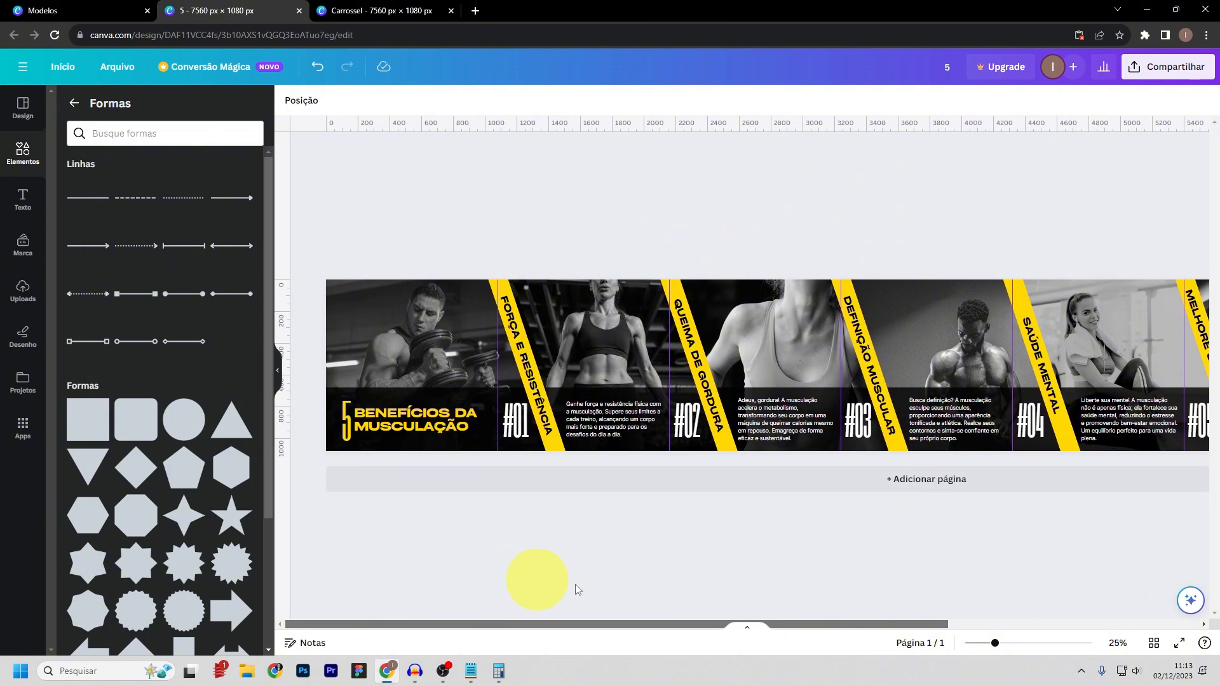
drag(994, 644, 1012, 644)
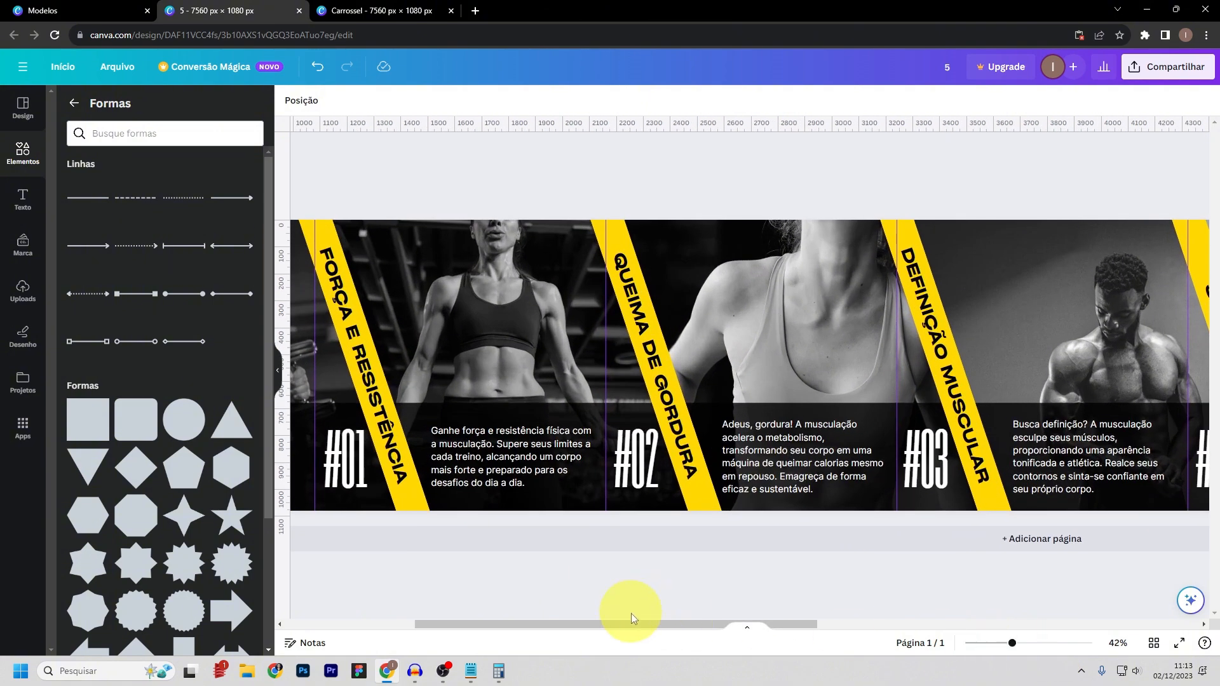
drag(625, 629, 563, 622)
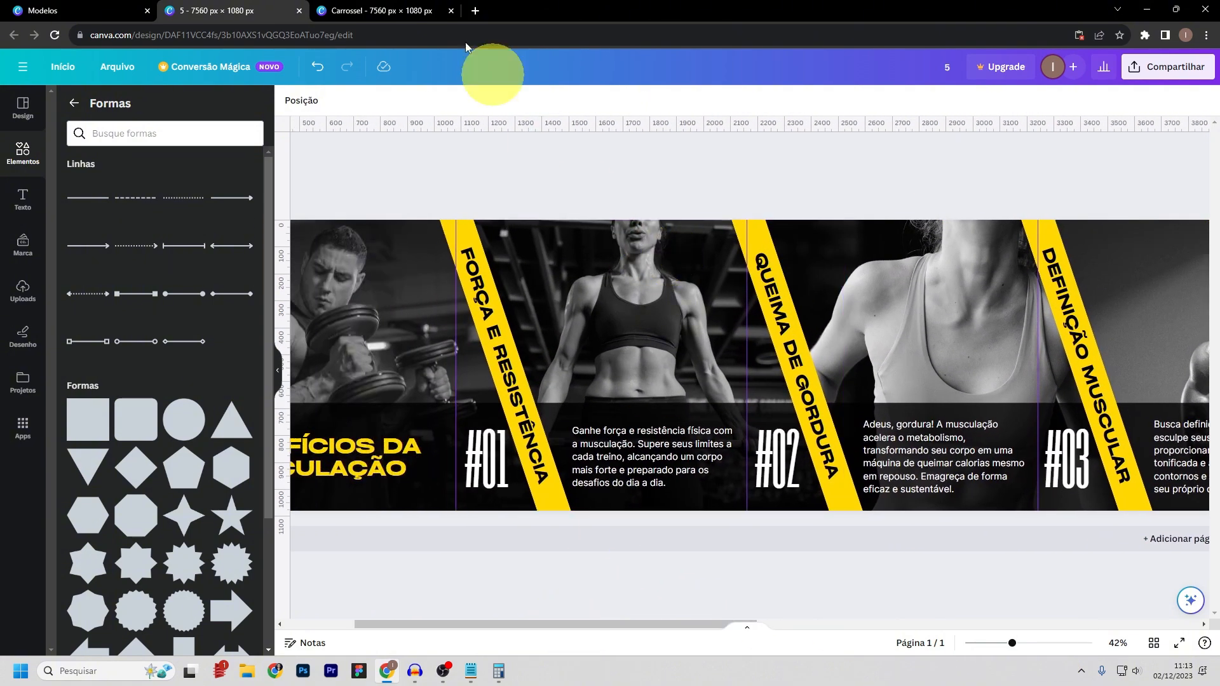
click(661, 326)
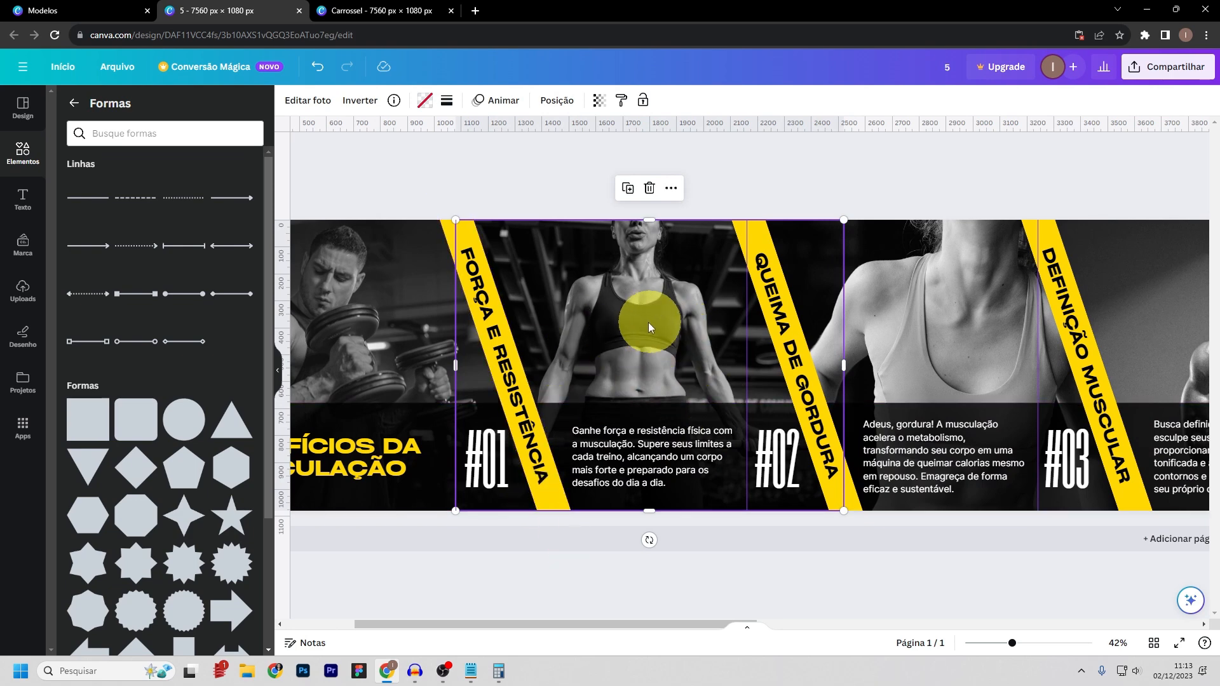
double_click(646, 319)
key(Left)
key(Left)
key(Left)
key(Left)
key(Left)
key(Left)
key(Left)
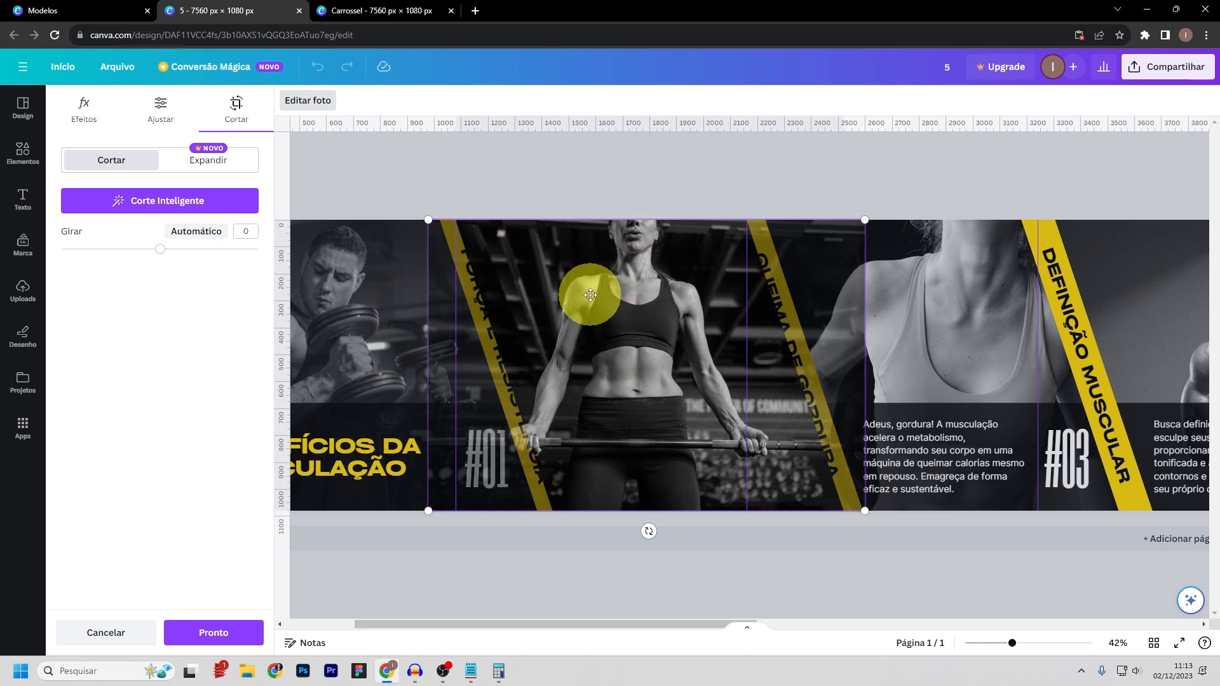
key(Left)
key(Left)
key(Left)
key(Left)
key(Left)
key(Left)
key(Left)
key(Left)
key(Left)
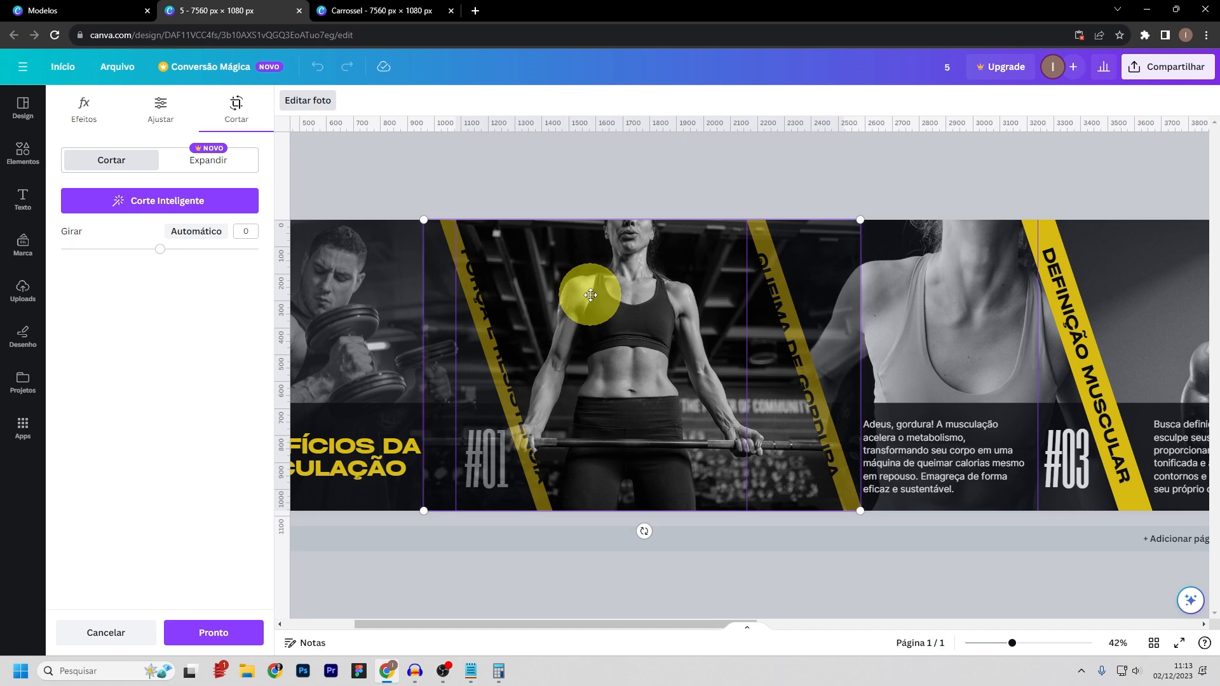
key(Left)
key(Left)
key(Left)
key(Left)
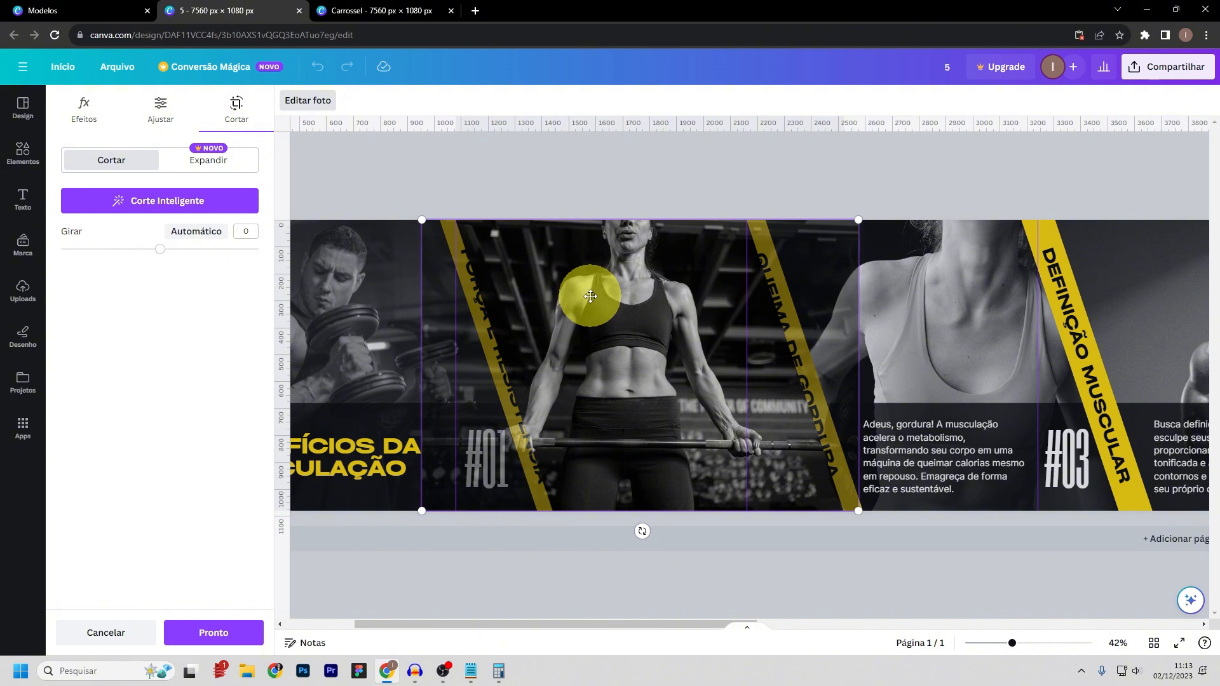
key(Left)
key(Left)
key(Left)
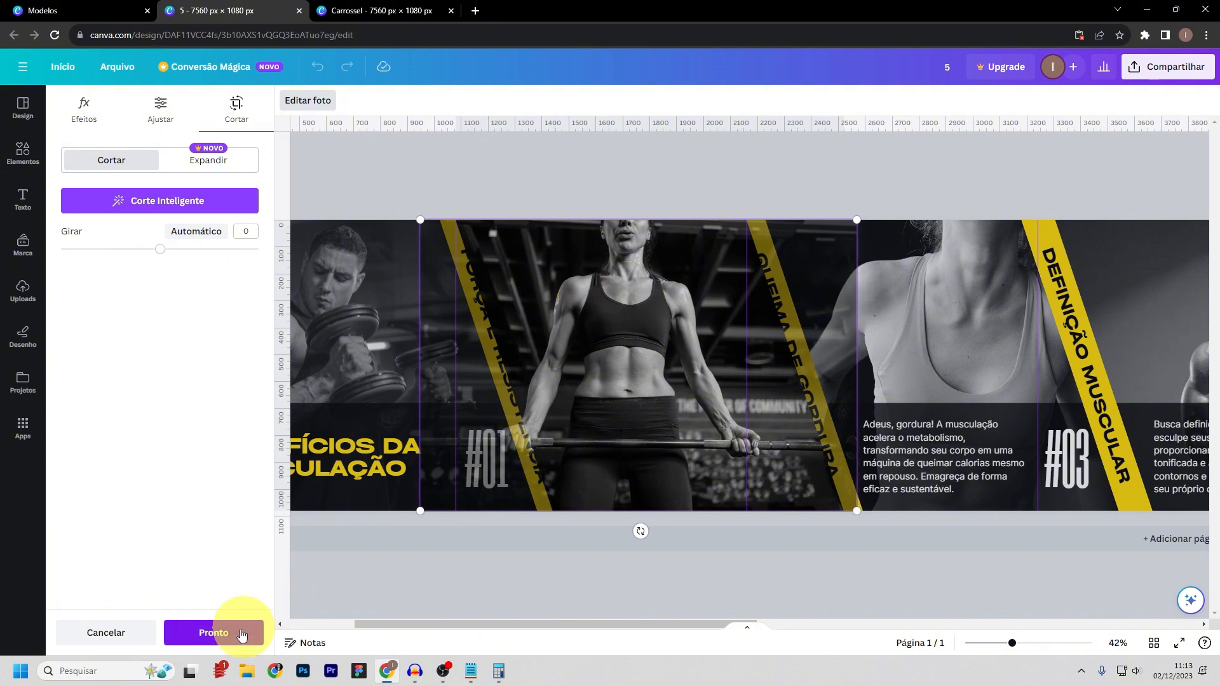
click(216, 632)
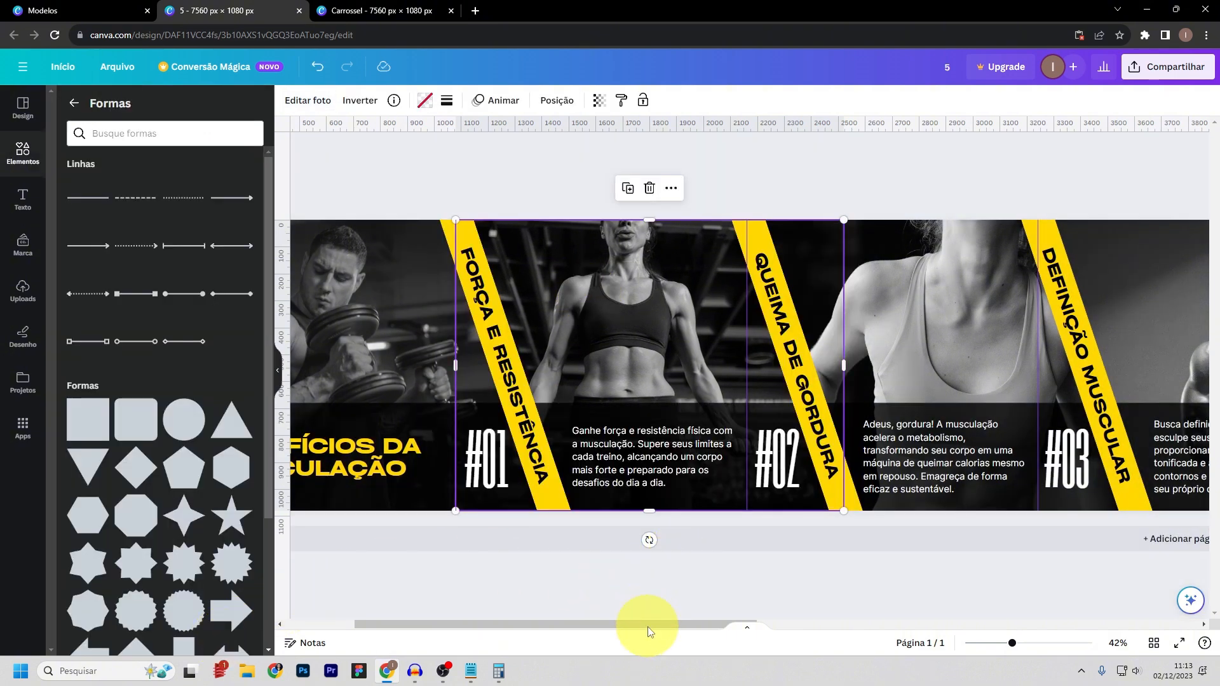
- Move the photo on slide #02 up inside its frame so the abdomen shows above the dark band, and apply the crop
drag(648, 632, 743, 604)
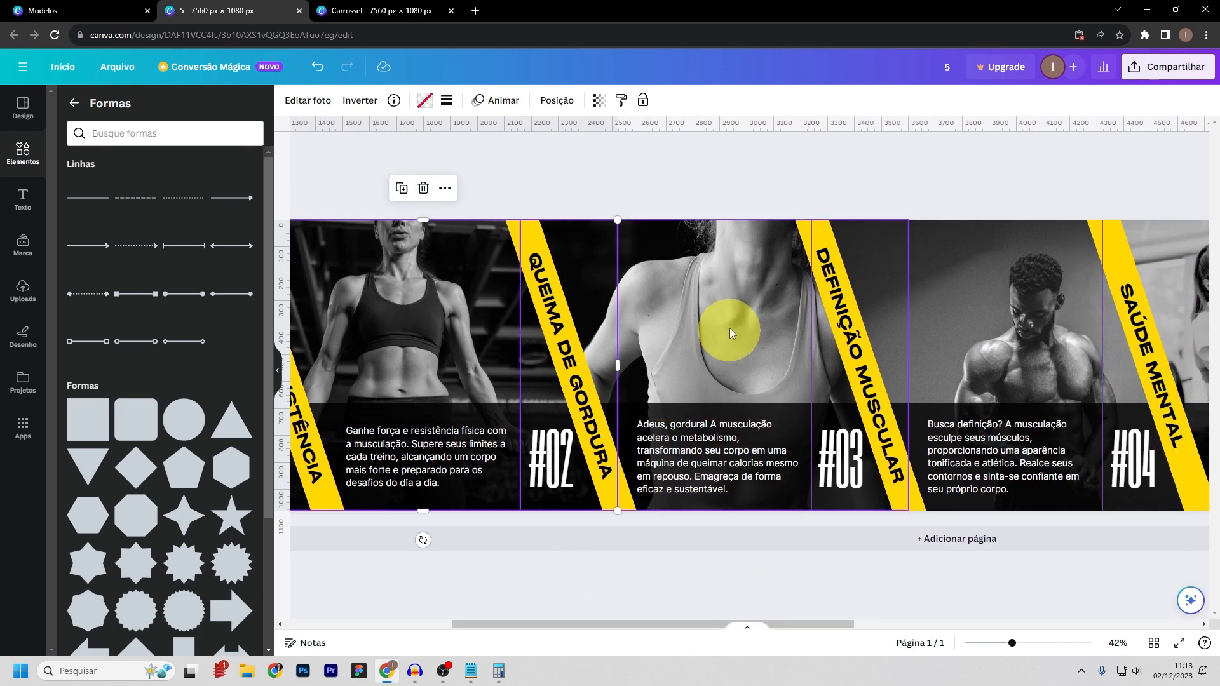
click(728, 287)
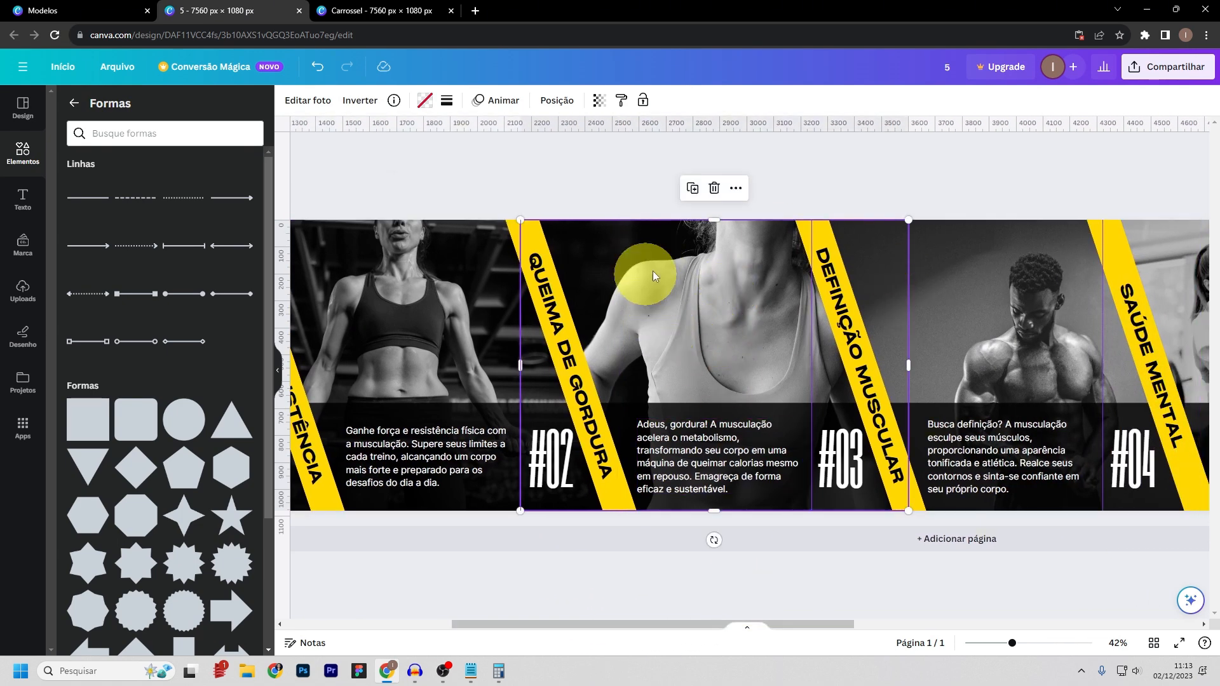
double_click(710, 318)
drag(700, 311, 694, 218)
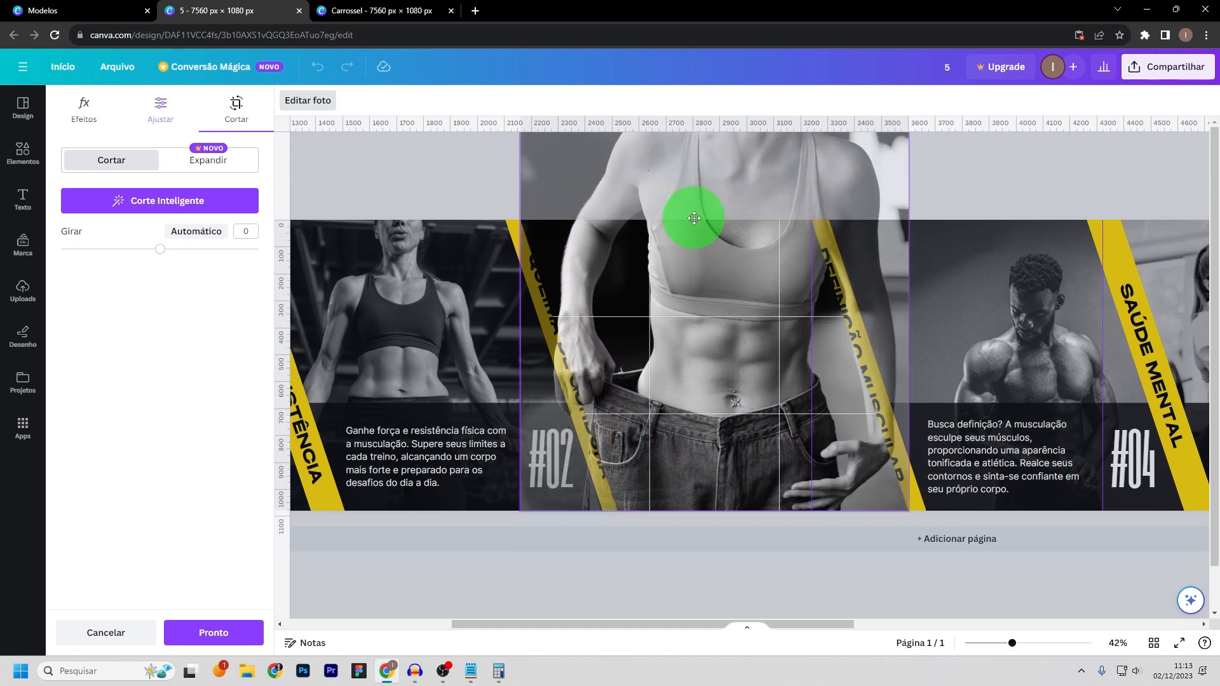
click(213, 633)
- Shift the muscular man's photo on slide #03 slightly left inside its frame and apply the crop
drag(667, 626, 772, 624)
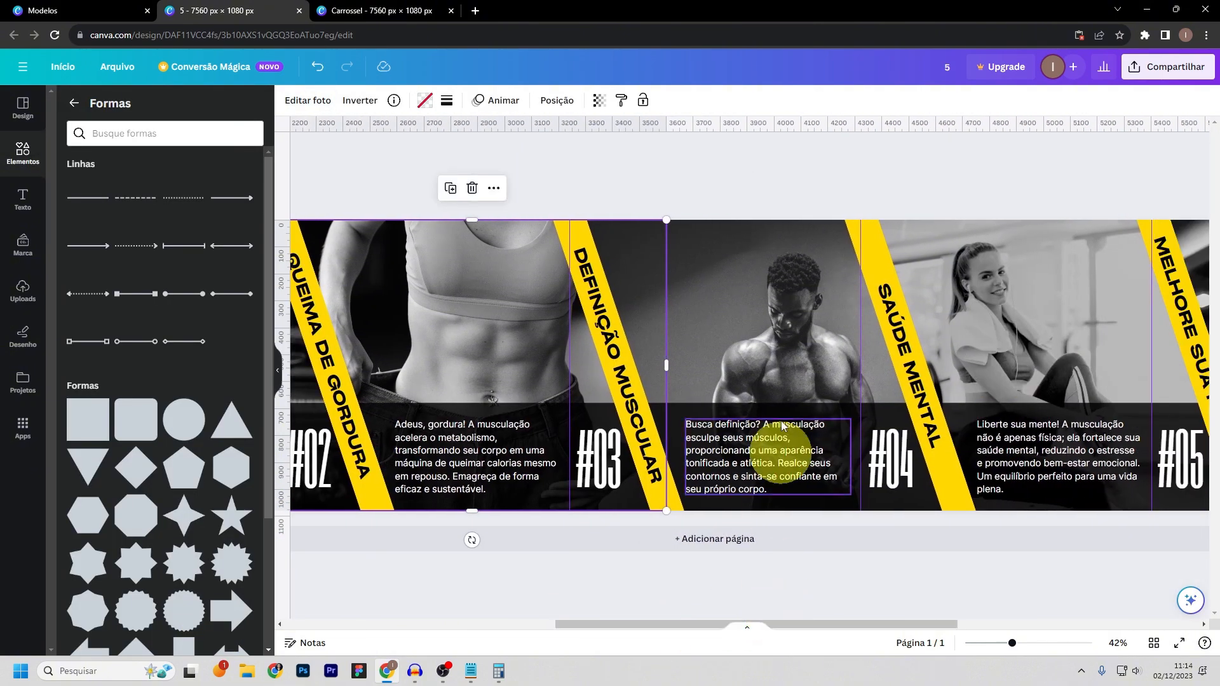
click(784, 317)
double_click(803, 312)
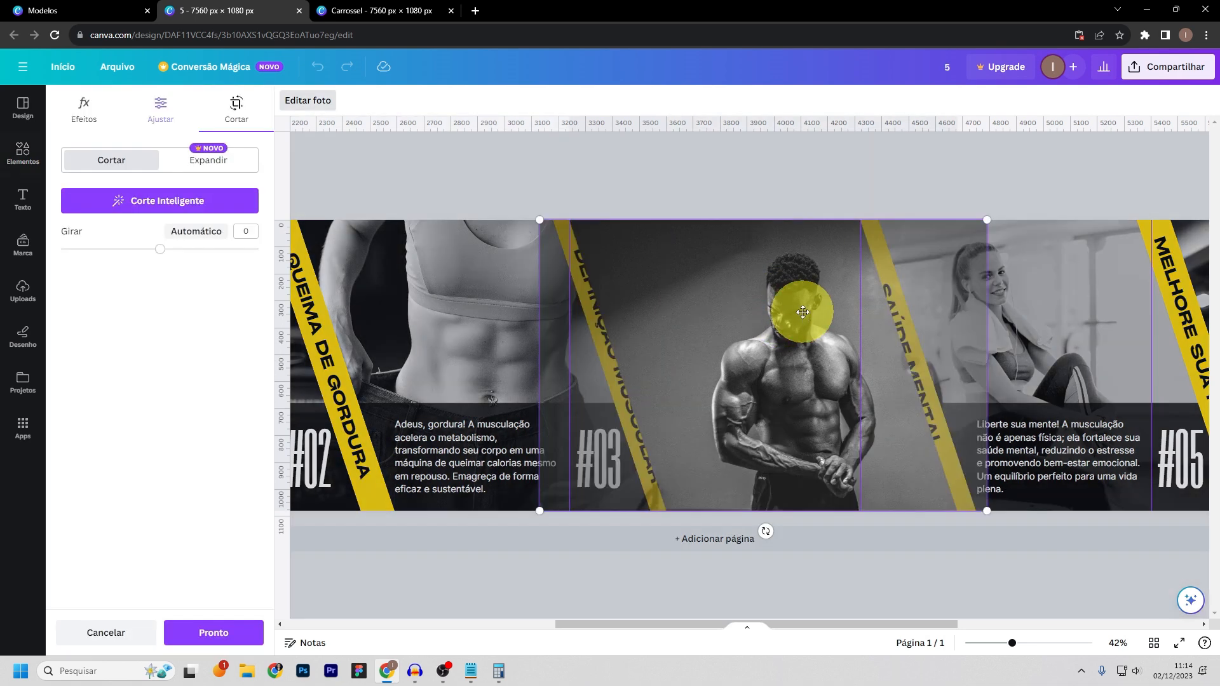
drag(773, 322, 761, 236)
click(212, 631)
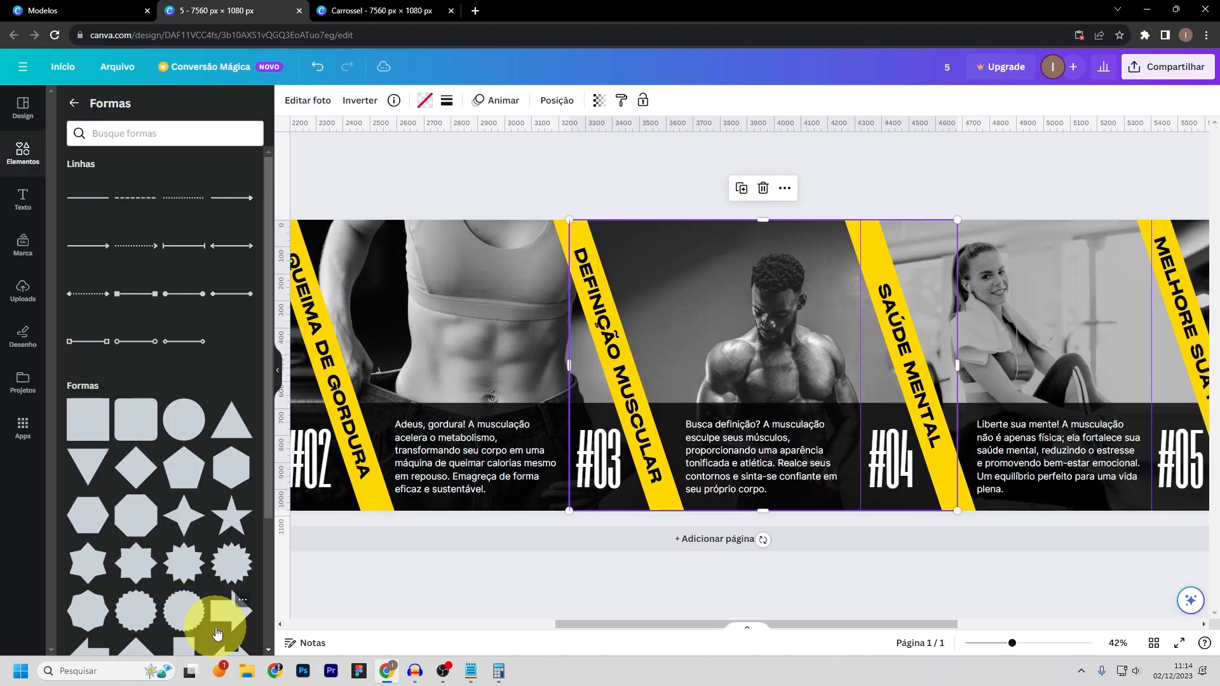
- Enlarge the man's photo on slide #03 within its frame, recentre him and apply the crop
double_click(763, 282)
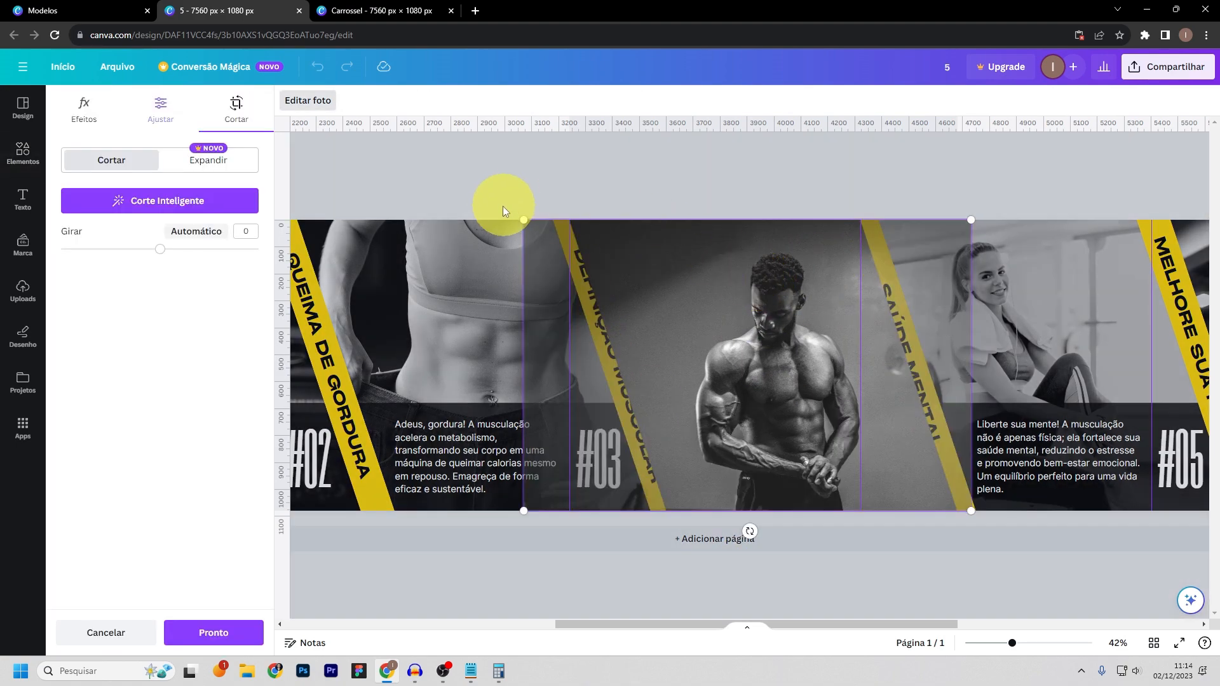
drag(518, 218, 490, 145)
drag(779, 286, 800, 285)
click(242, 633)
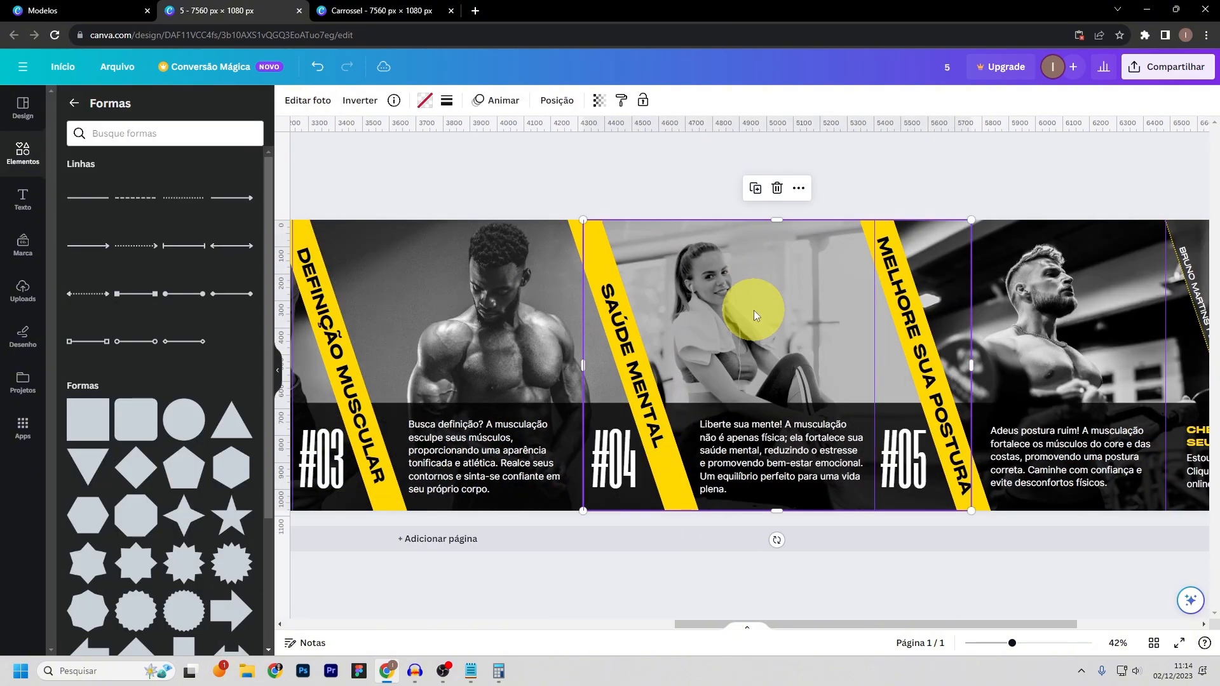
- Enlarge the photo on slide #05 slightly within its frame, adjust its position and apply the crop
drag(779, 625, 877, 619)
click(834, 310)
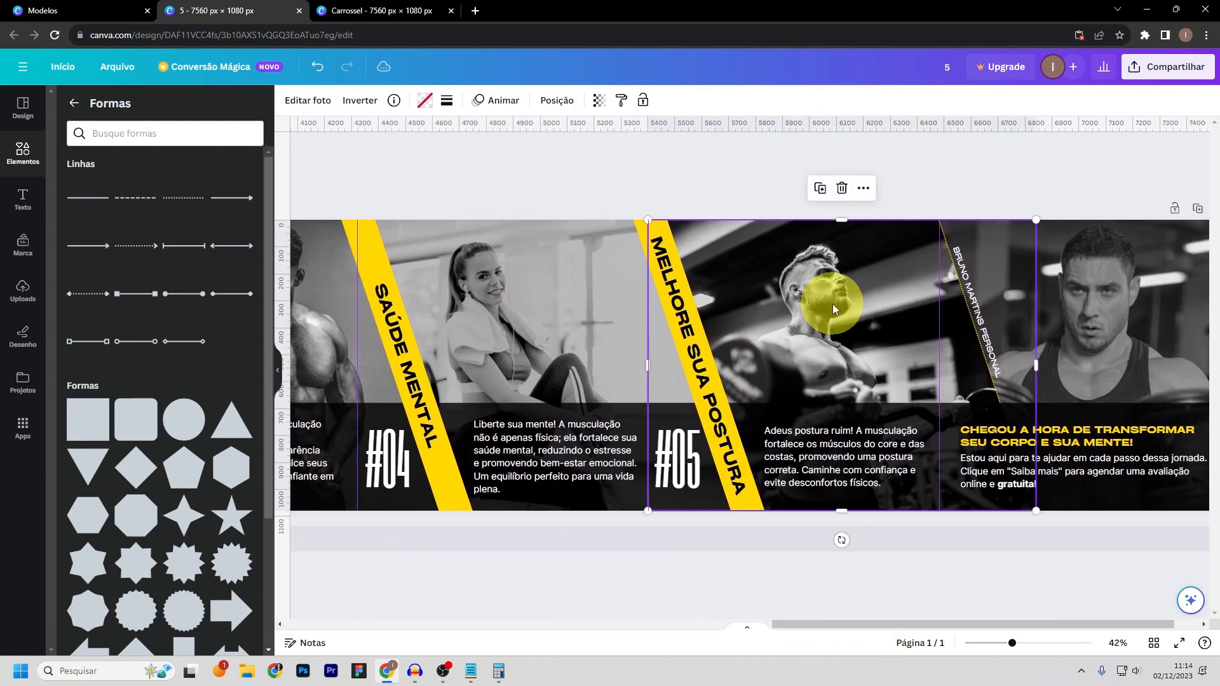
double_click(799, 309)
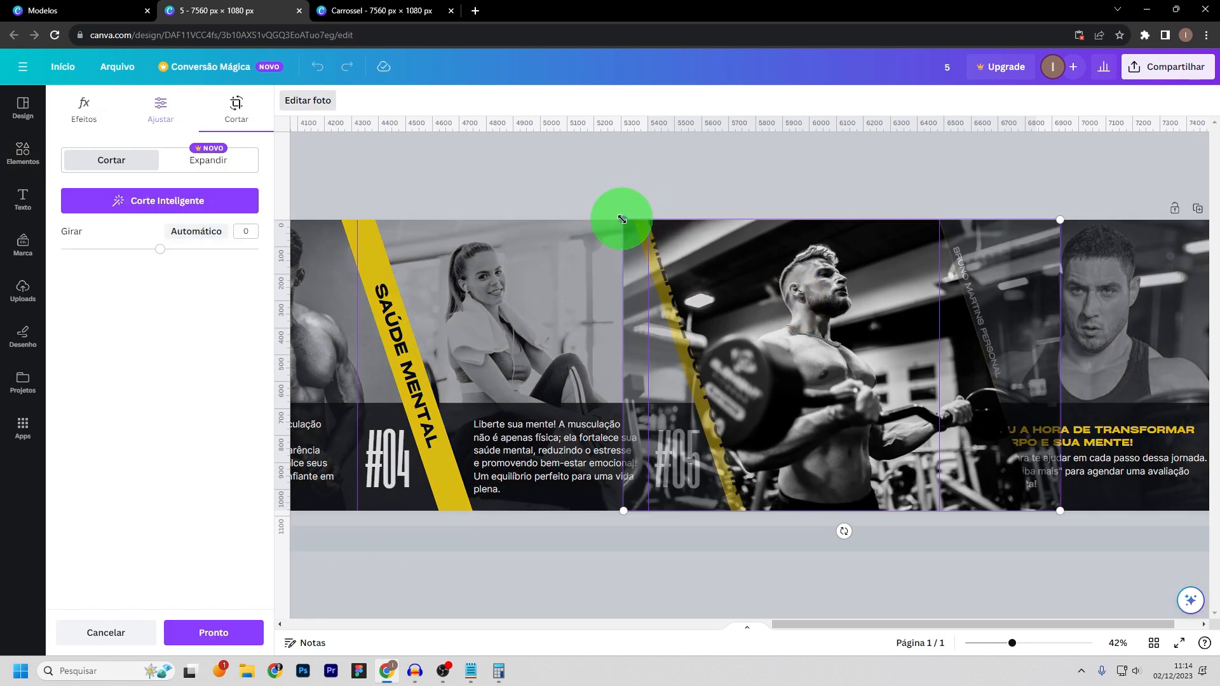
drag(622, 219, 592, 191)
drag(735, 283, 756, 286)
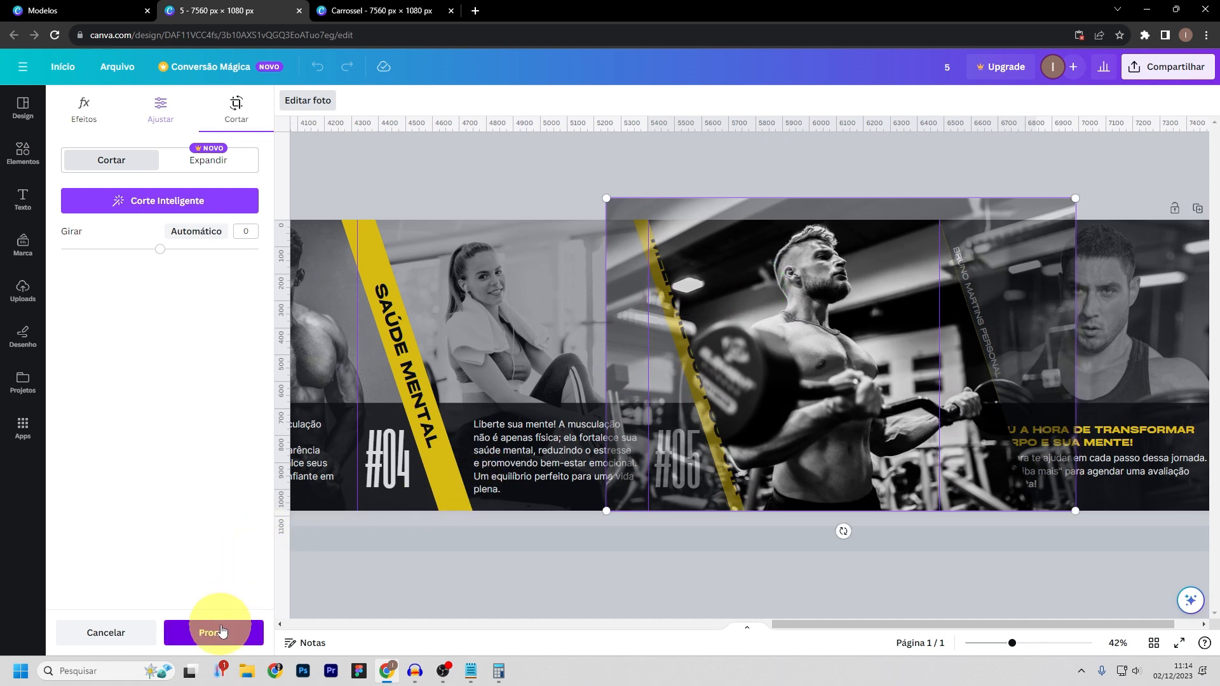
click(216, 632)
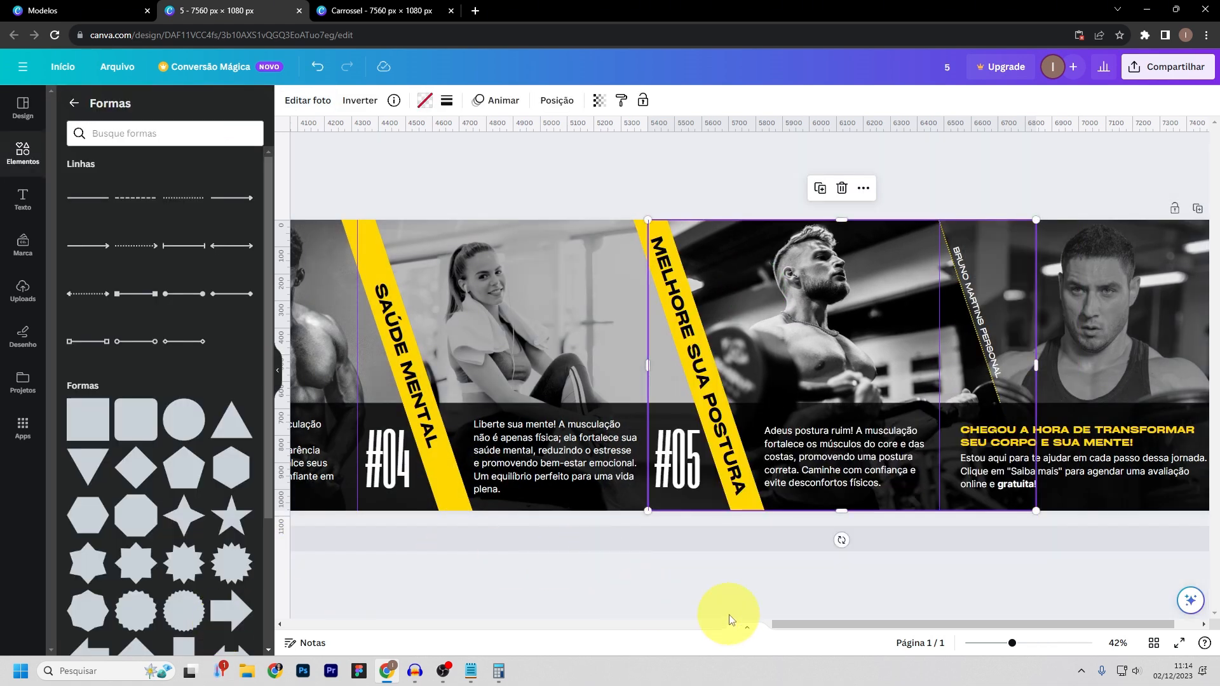
- Select the trainer's photo on the closing slide
drag(843, 639, 871, 627)
click(1046, 306)
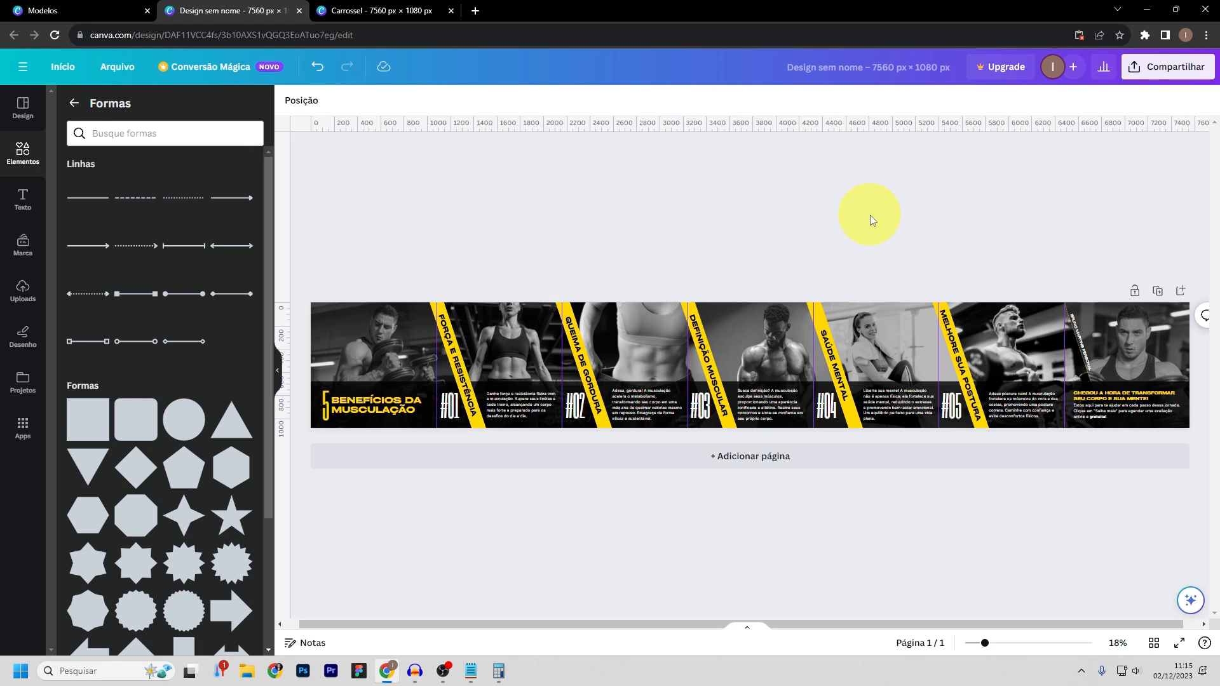
- Rename the design as "Carrossel - Personal"
click(912, 70)
key(BackSpace)
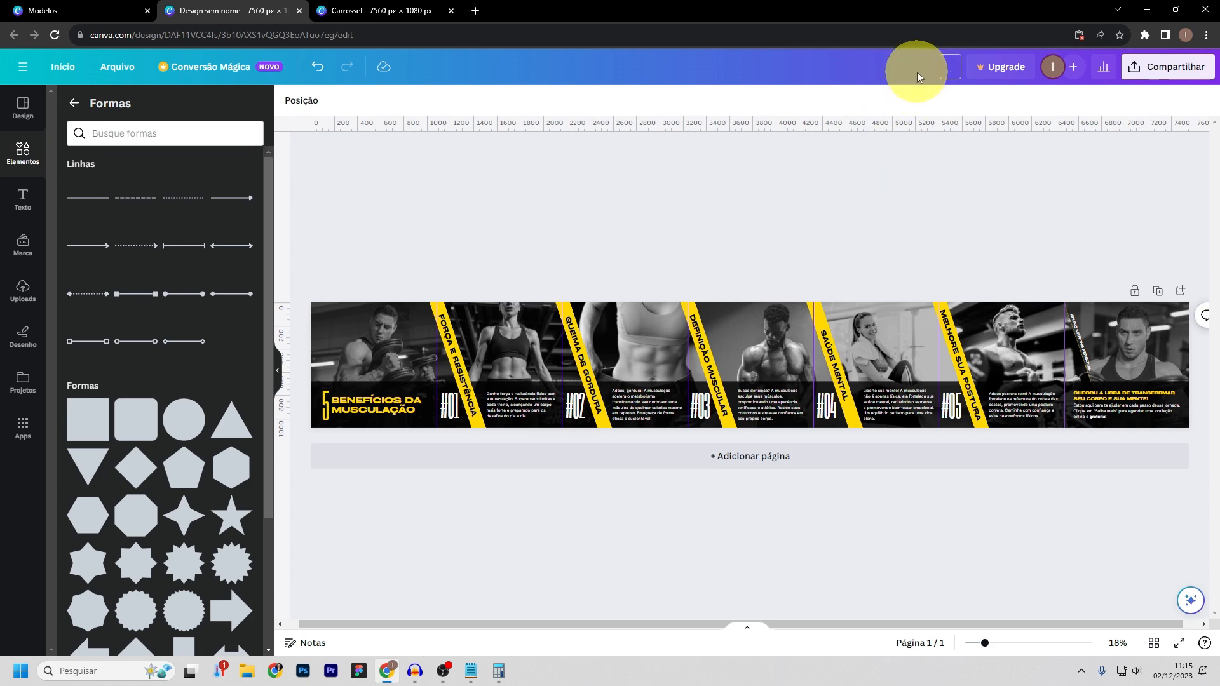
text(Carrossel - Personal)
click(925, 179)
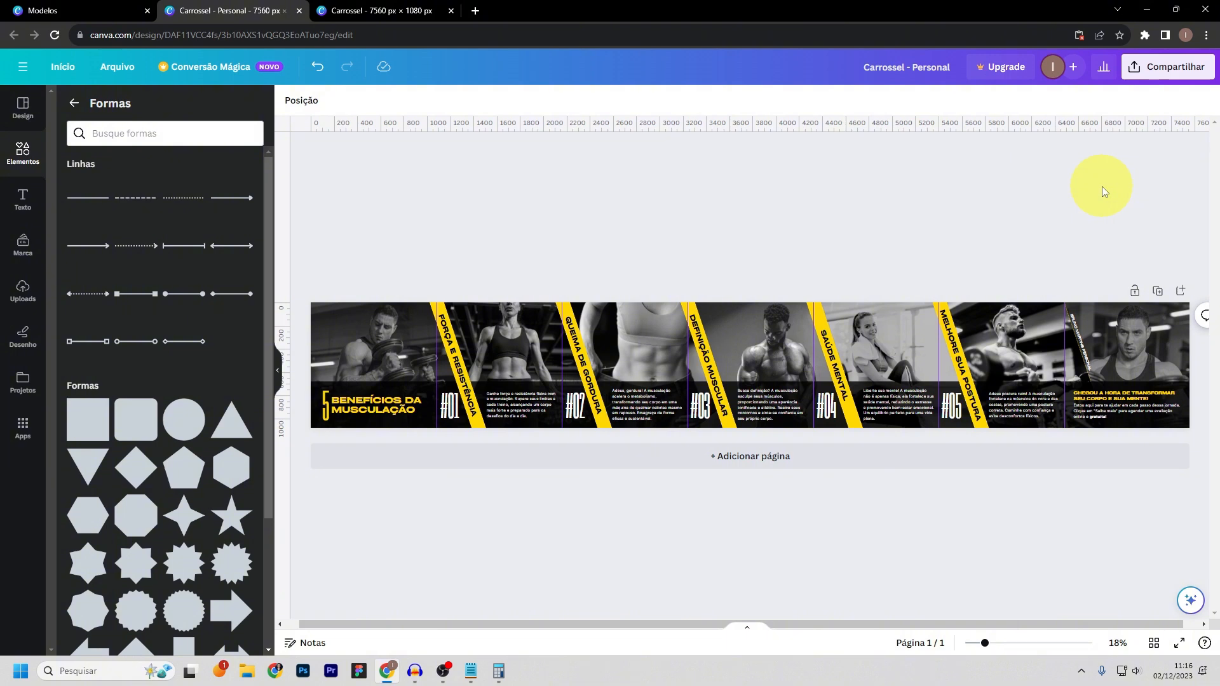
- Download the finished carousel design as a PNG file at 7560 × 1080 px
click(1168, 75)
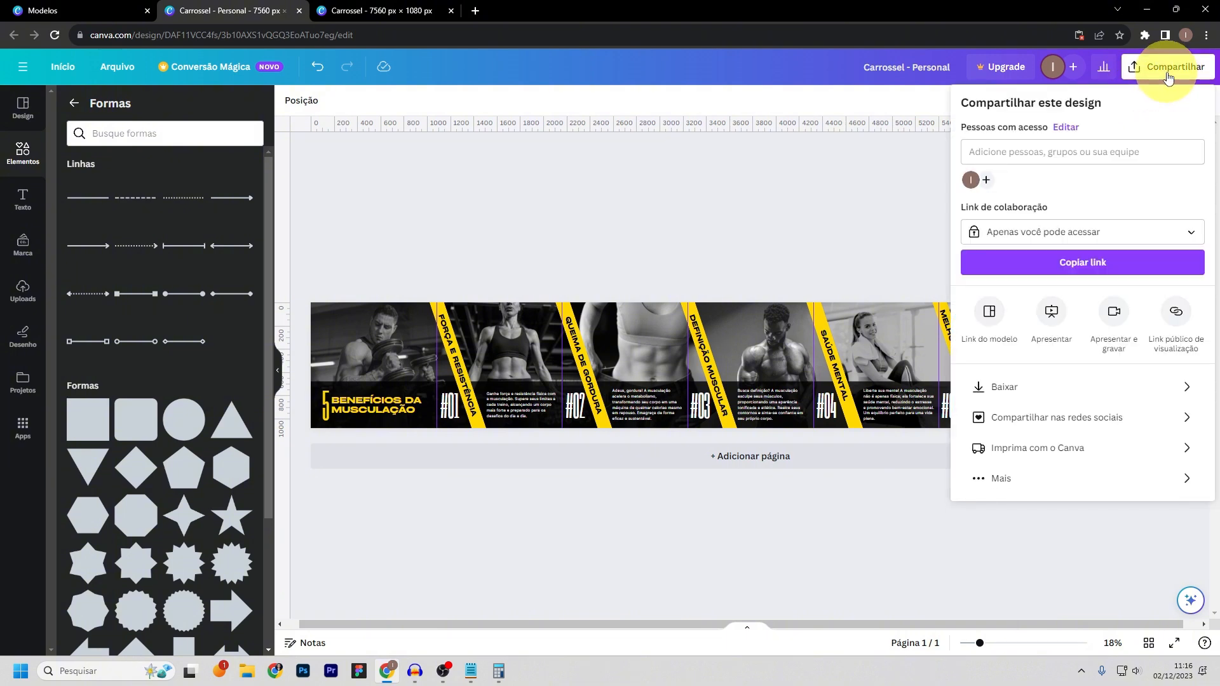
click(1016, 385)
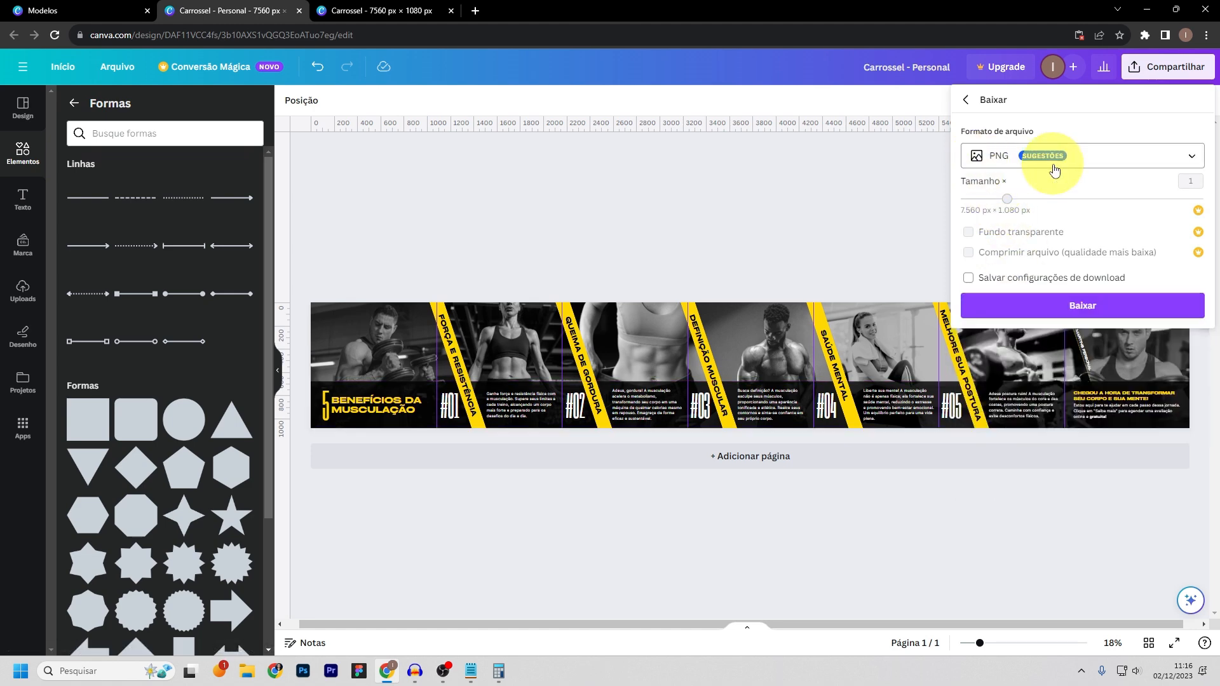
click(1091, 319)
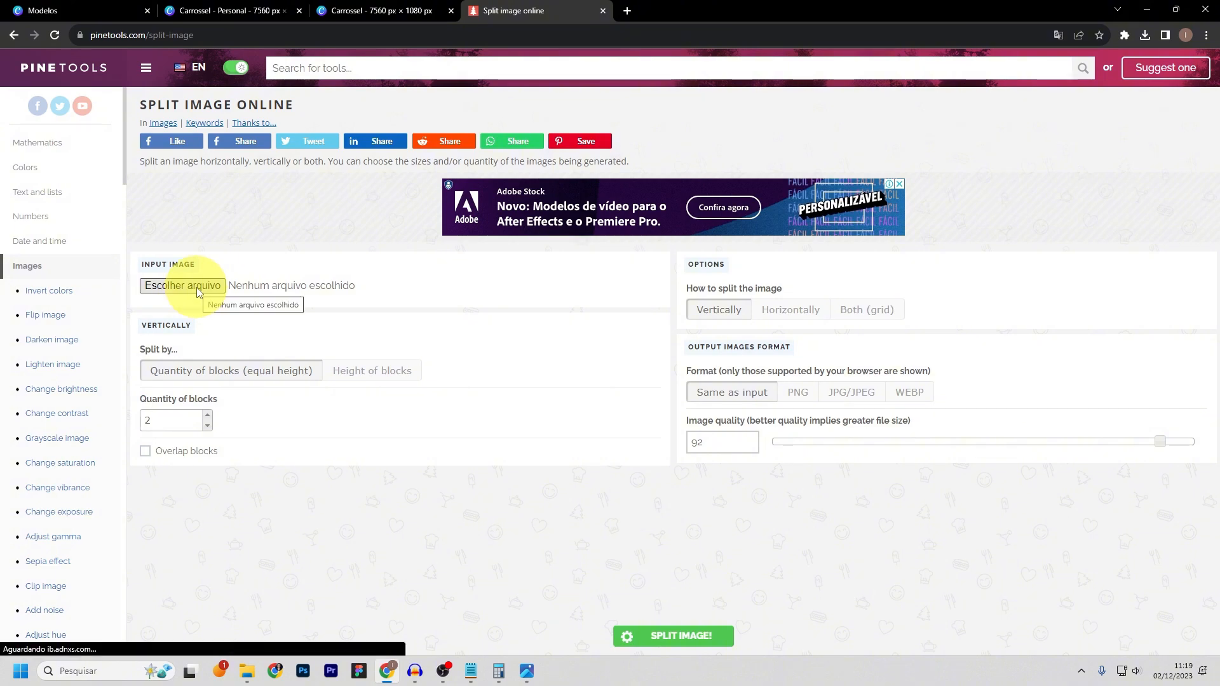
- Load the image Carrossel - Personal from the Tutorial folder into the PineTools Split Image page
click(198, 289)
click(217, 136)
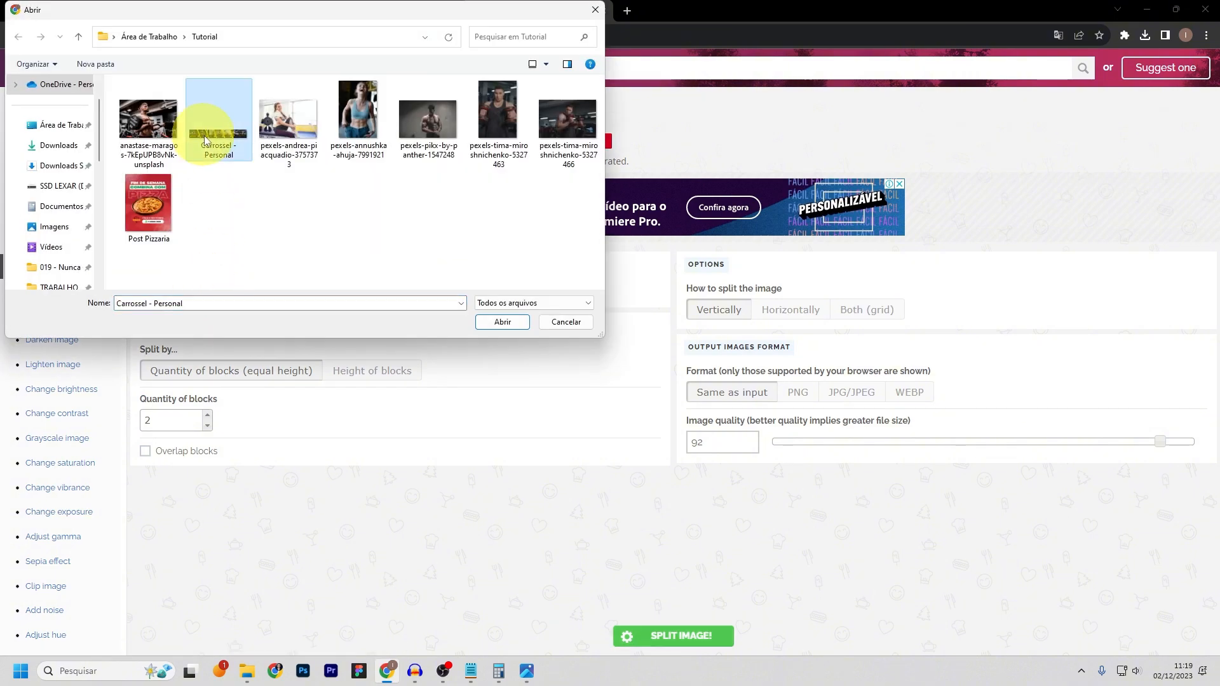
click(503, 321)
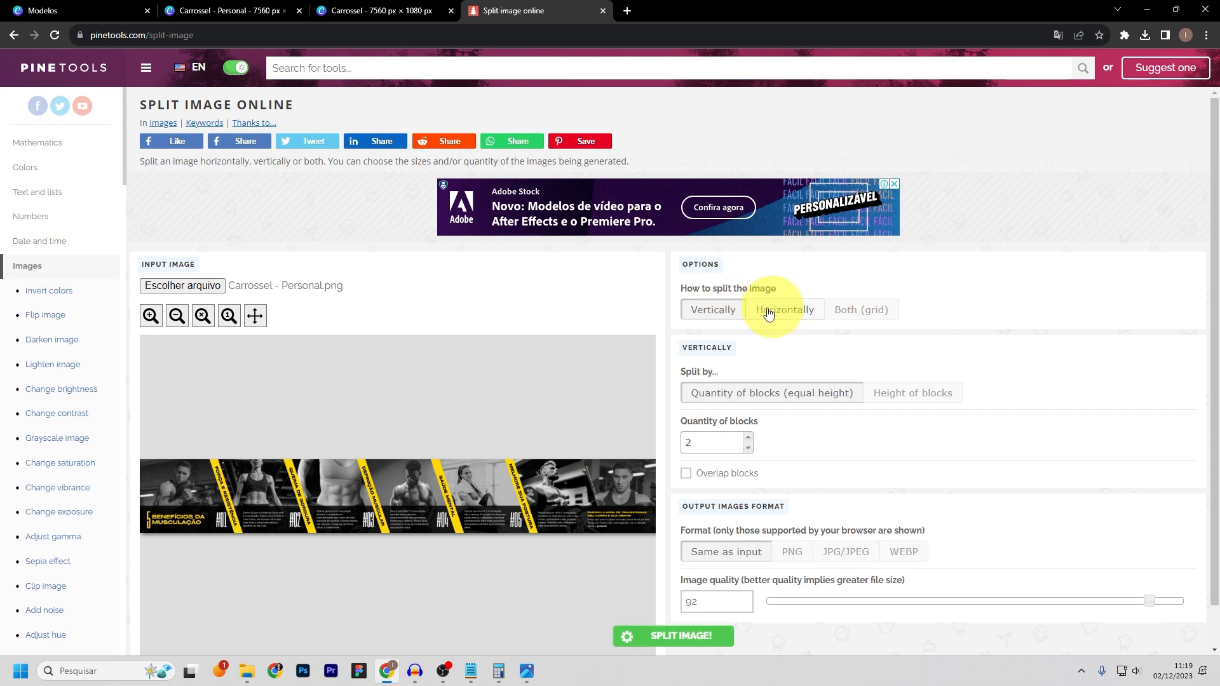
- Split the carousel image horizontally into 7 blocks of equal width with PNG as the output format
click(799, 316)
scroll(749, 369, down, 1)
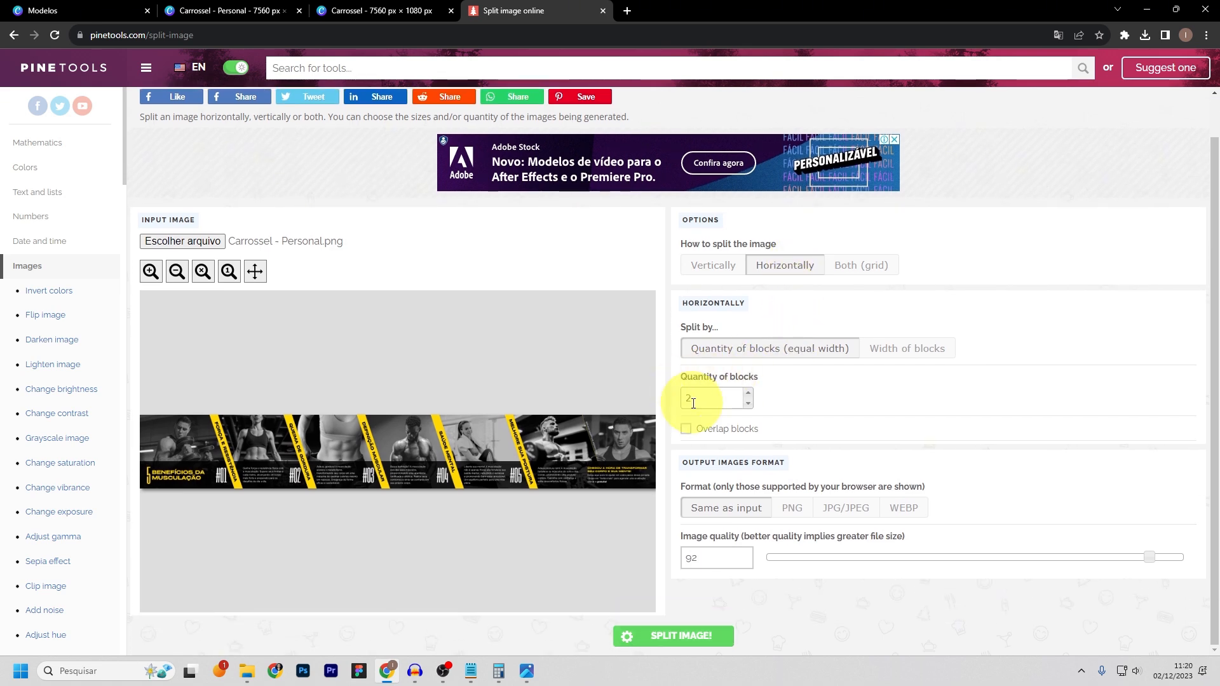
key(BackSpace)
text(7)
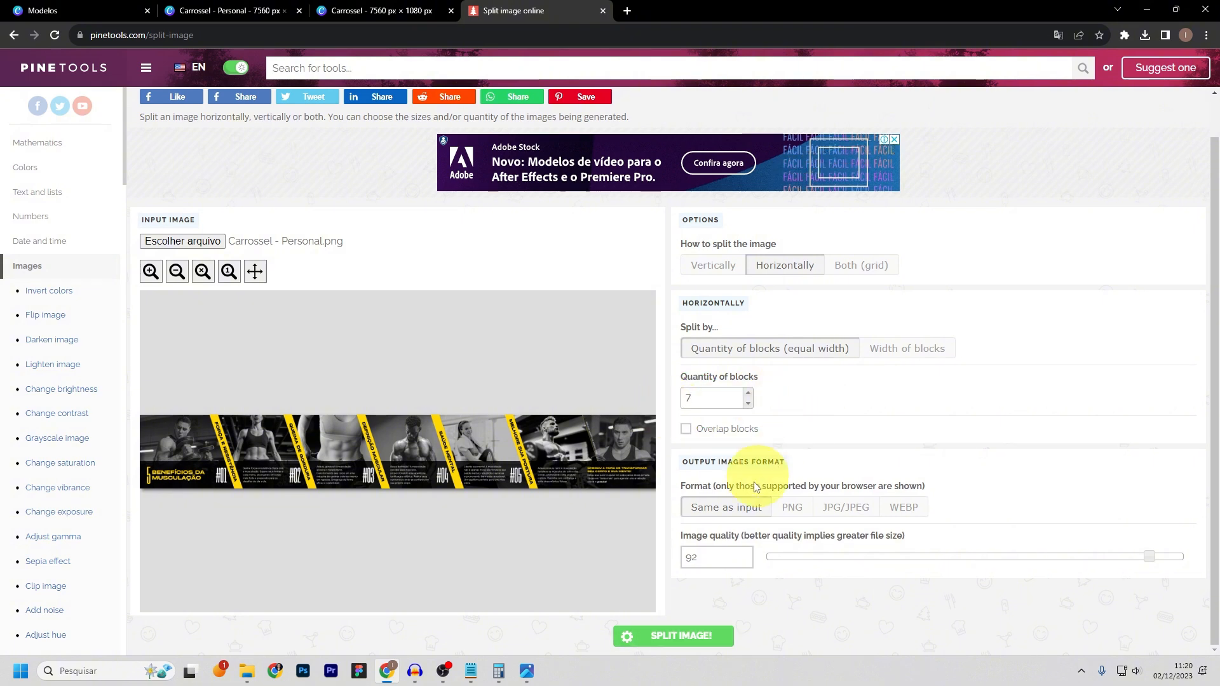
click(795, 517)
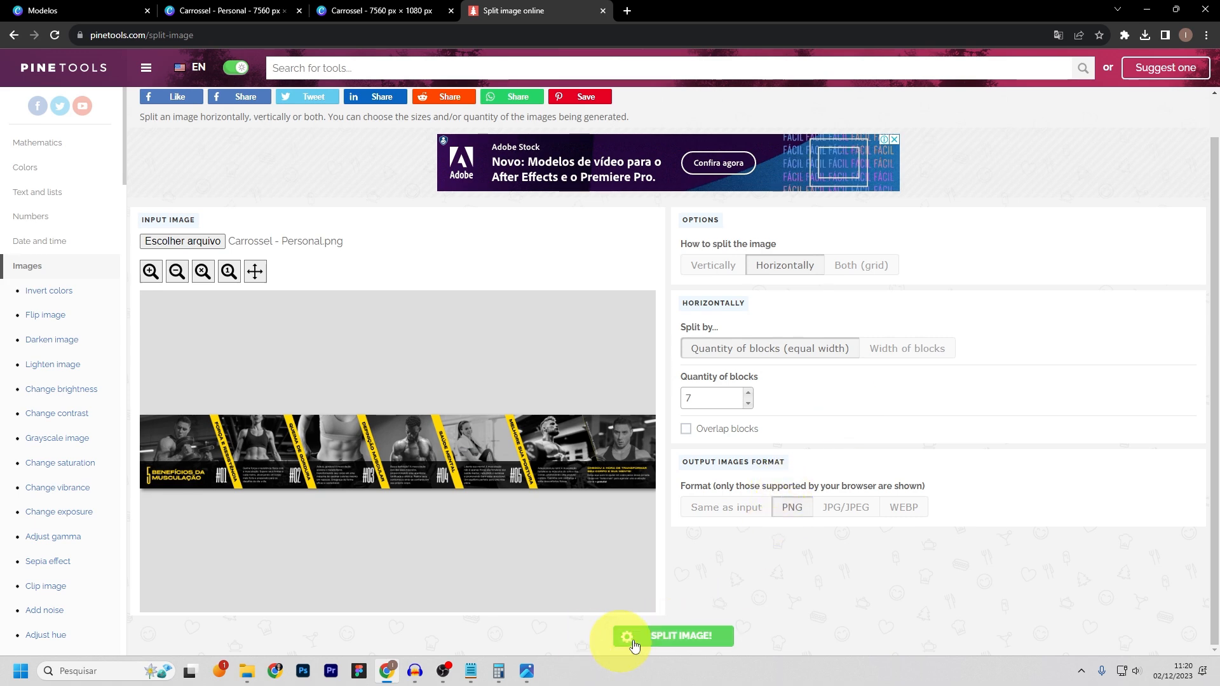
click(686, 644)
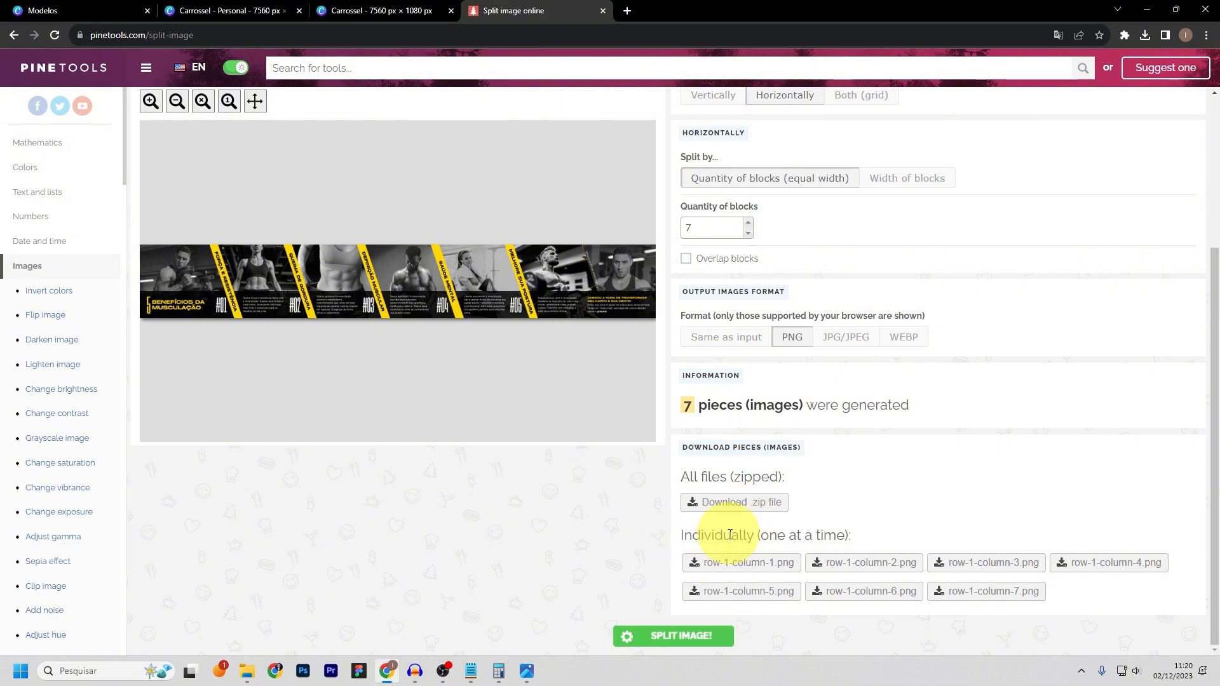
- Download all seven split pieces individually, from row-1-column-1.png to row-1-column-7.png
click(732, 567)
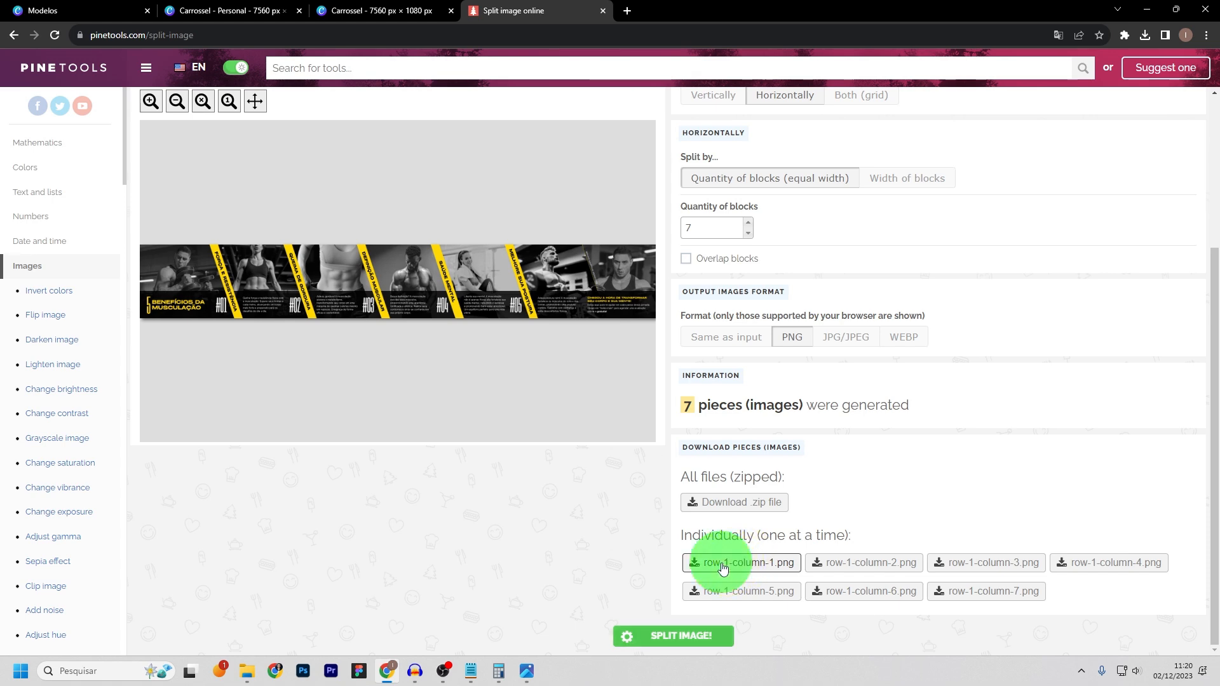
click(845, 566)
click(978, 563)
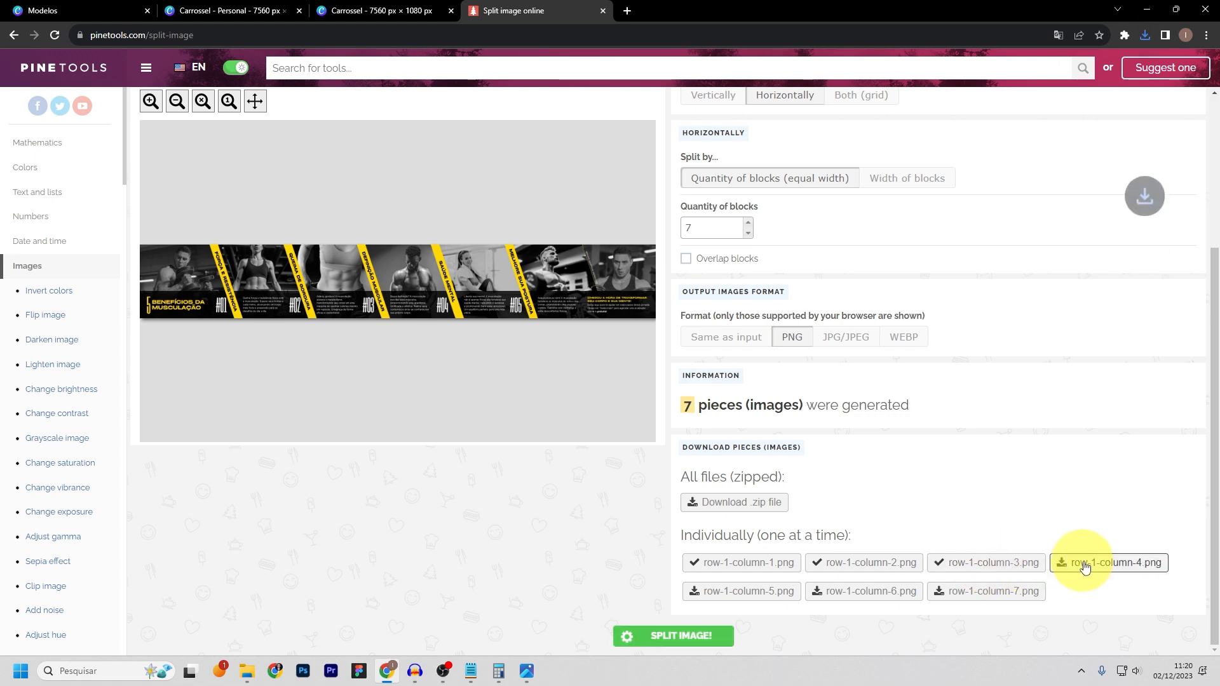
click(1096, 562)
click(734, 594)
click(866, 591)
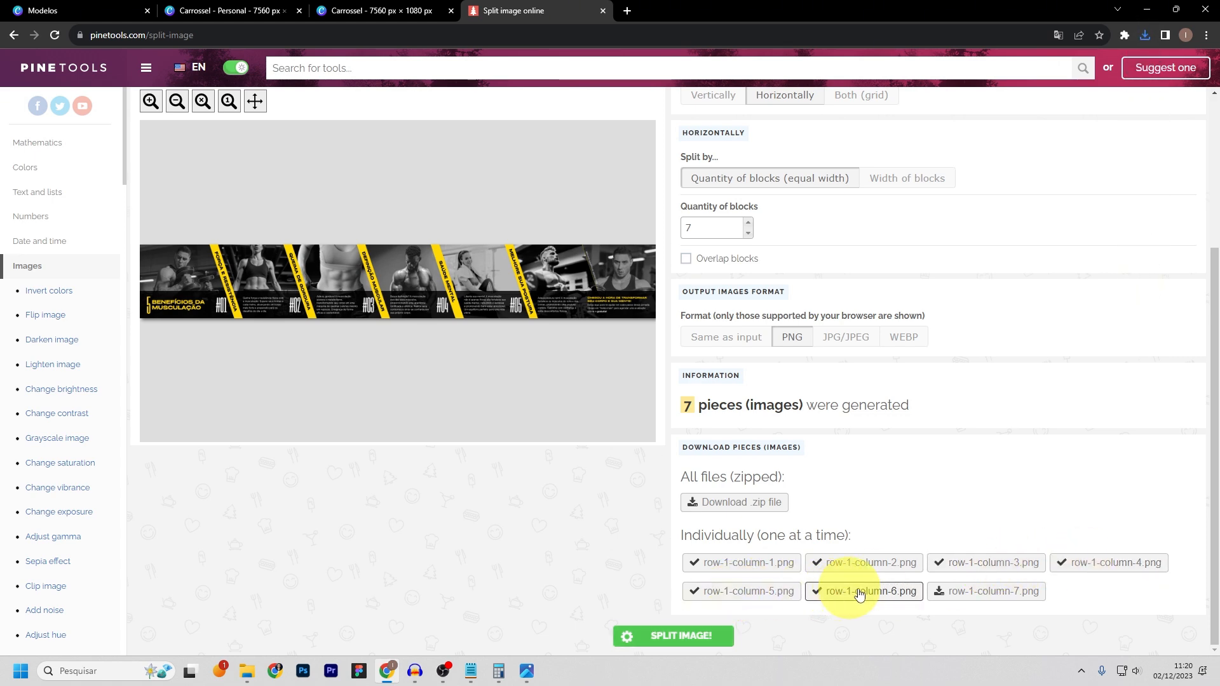
click(991, 592)
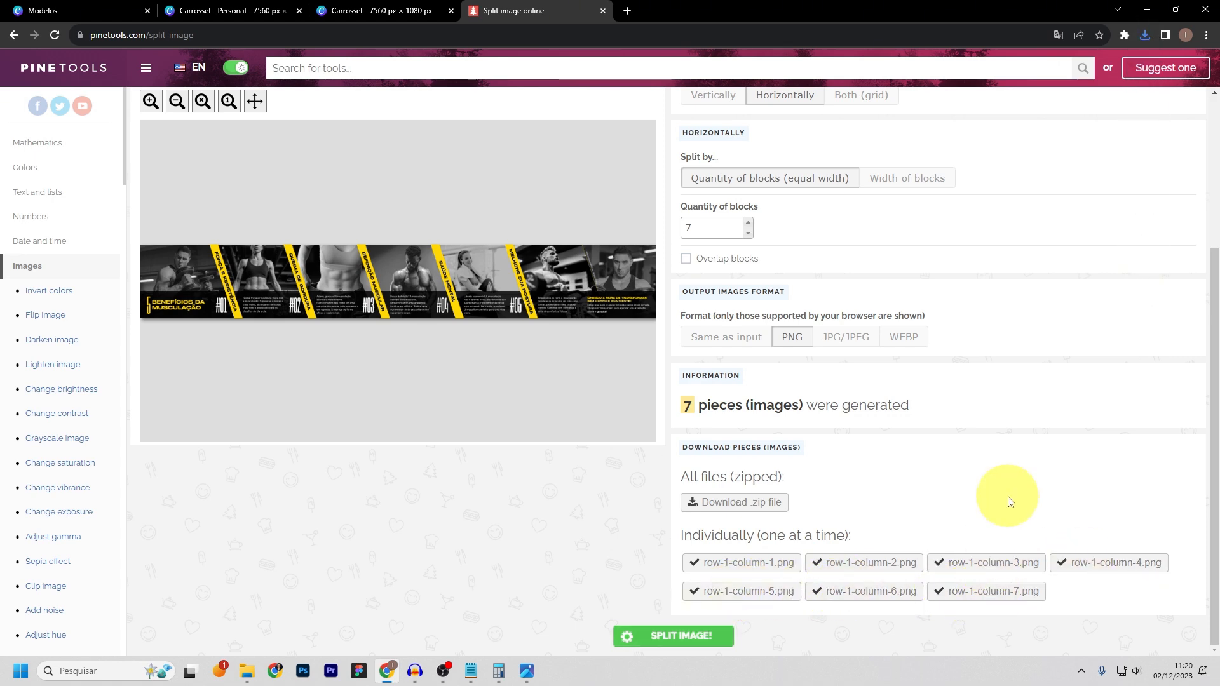